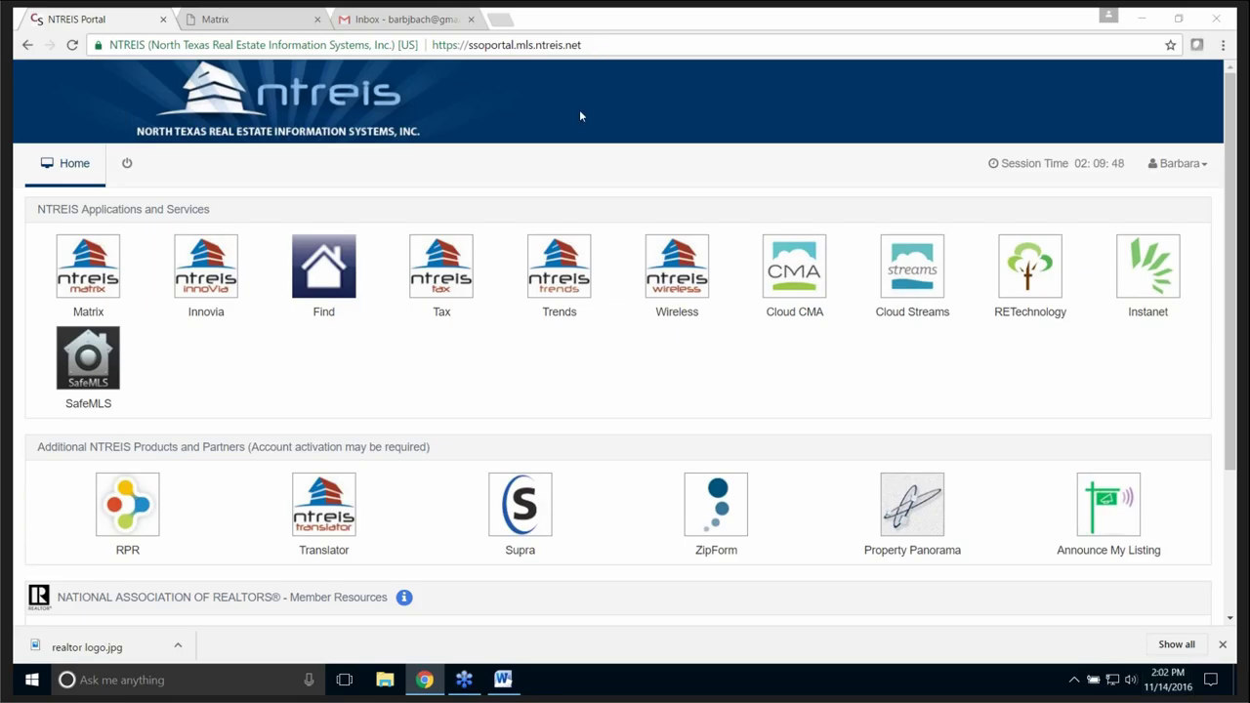
click(259, 21)
mouse_move(472, 92)
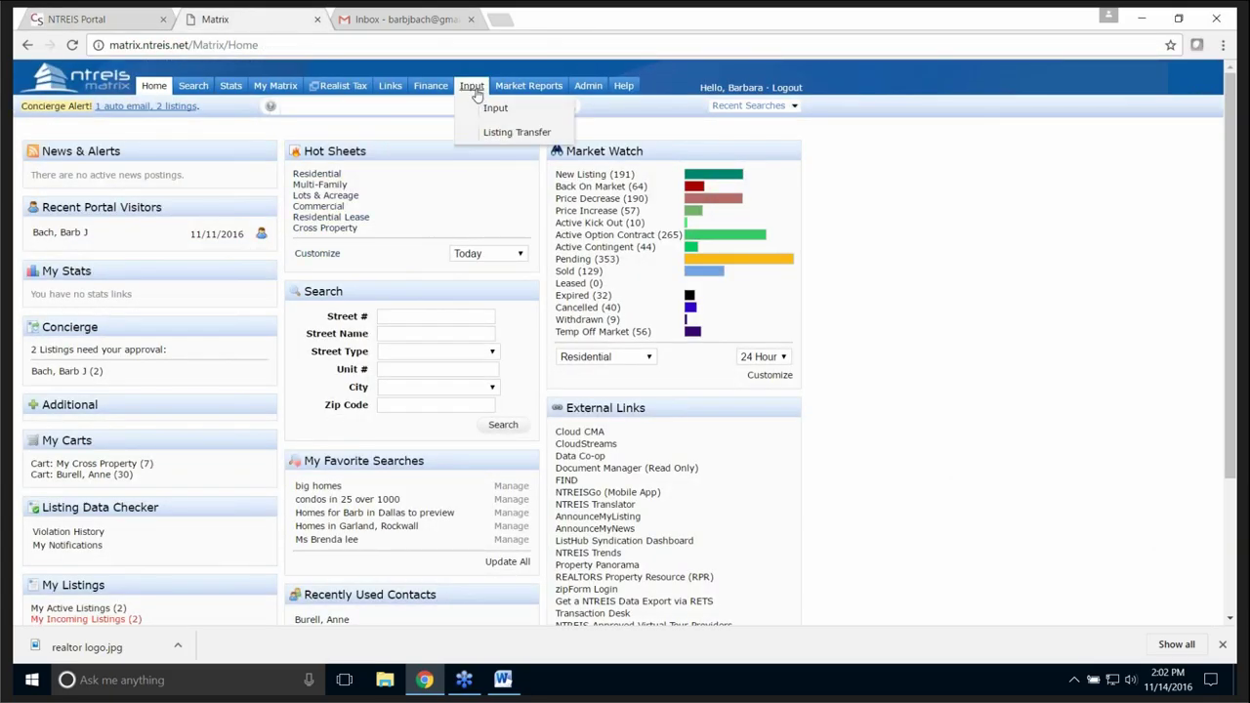
click(497, 110)
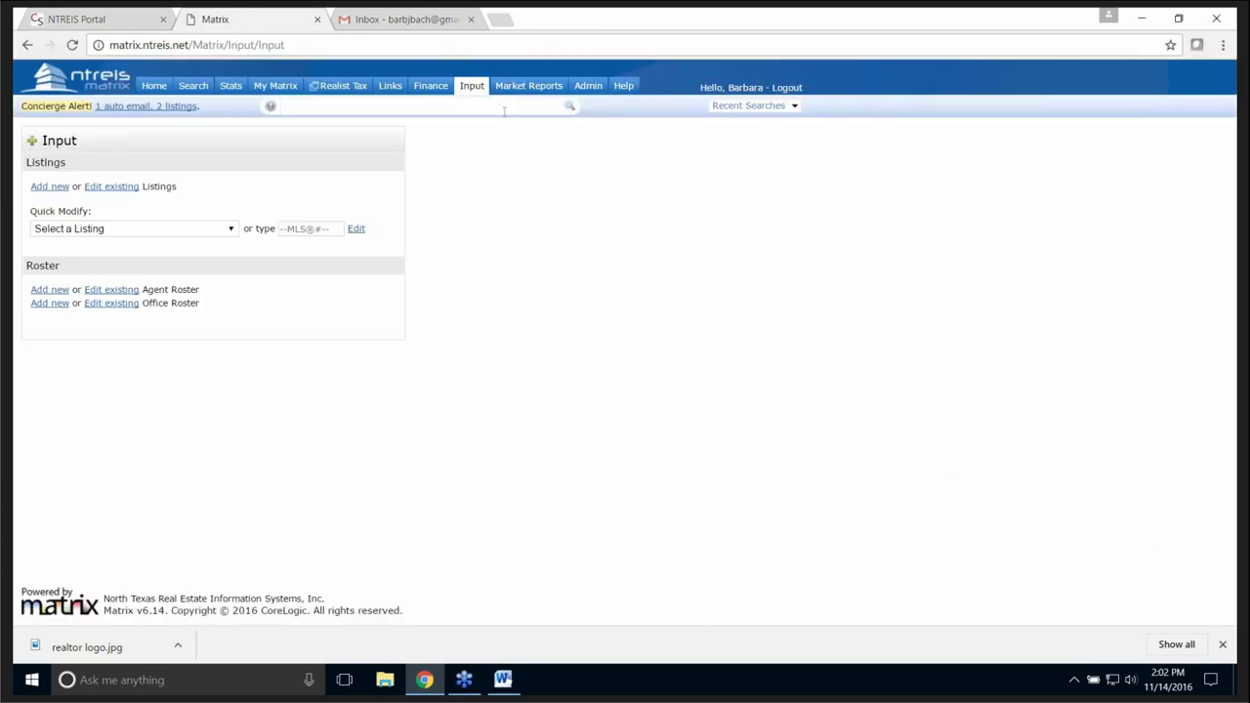
click(101, 230)
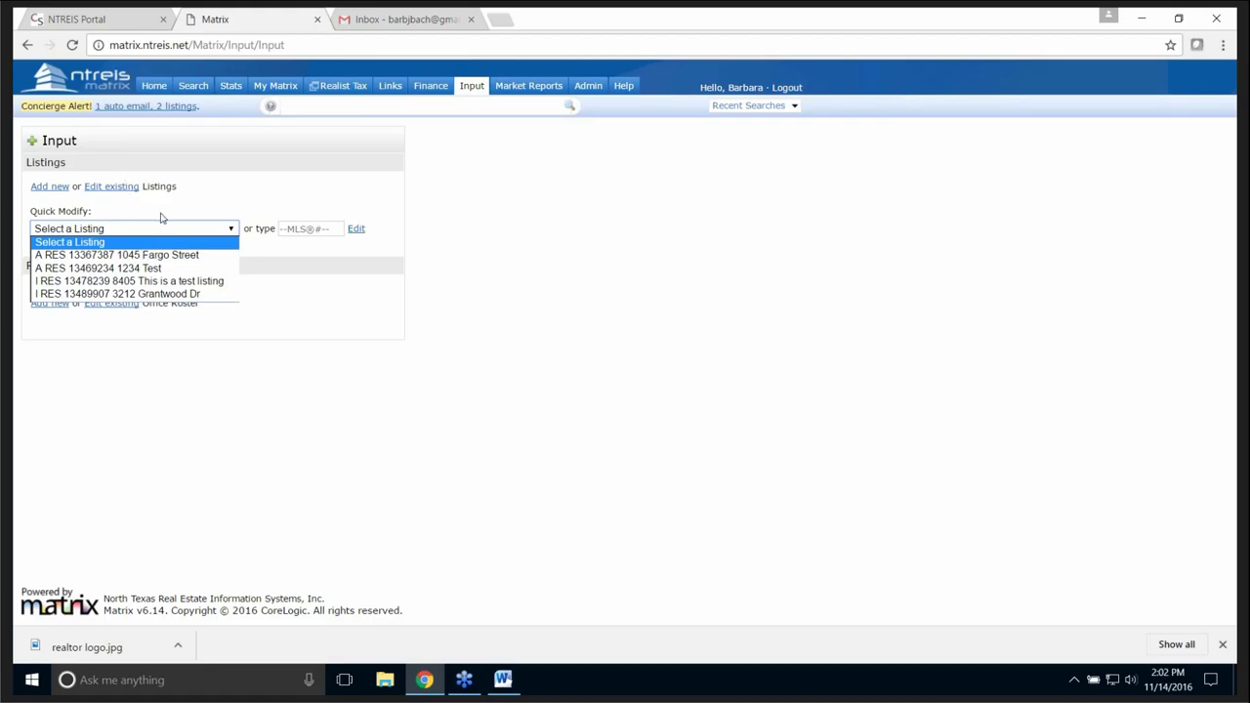
click(180, 296)
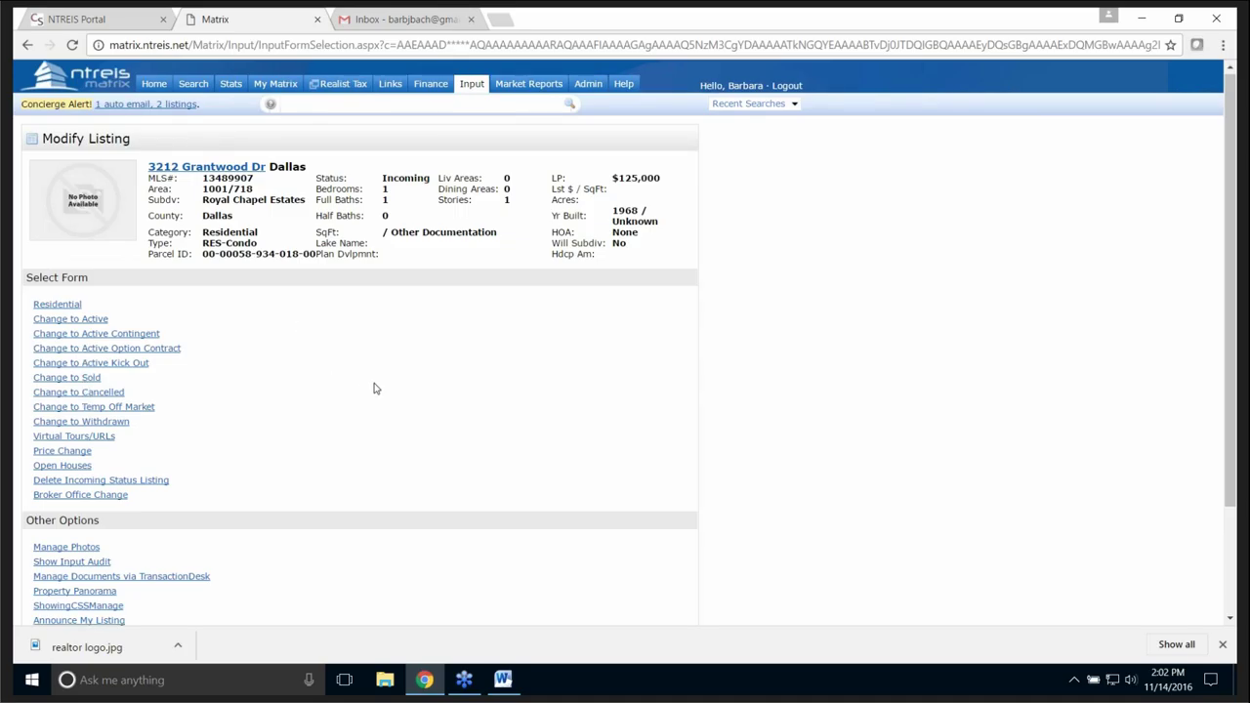
scroll(373, 389, down, 3)
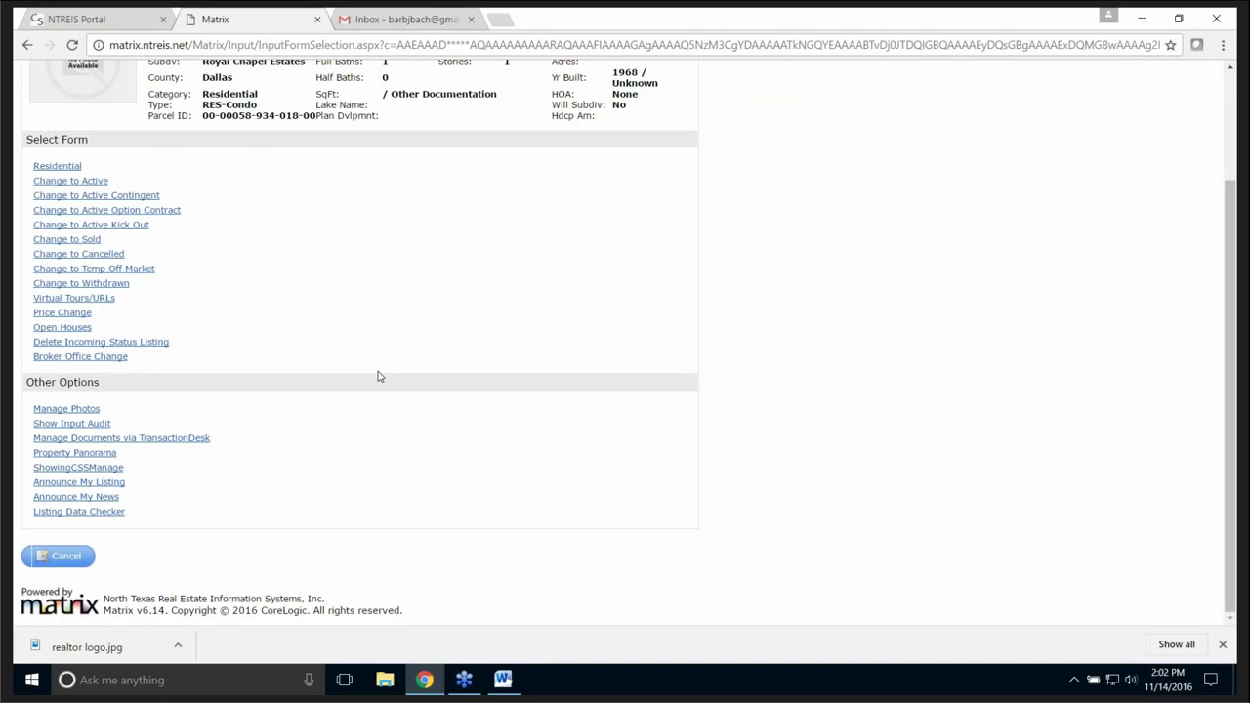
- Create a Residential Listing transaction in TransactionDesk with yourself as Listing Agent
click(147, 442)
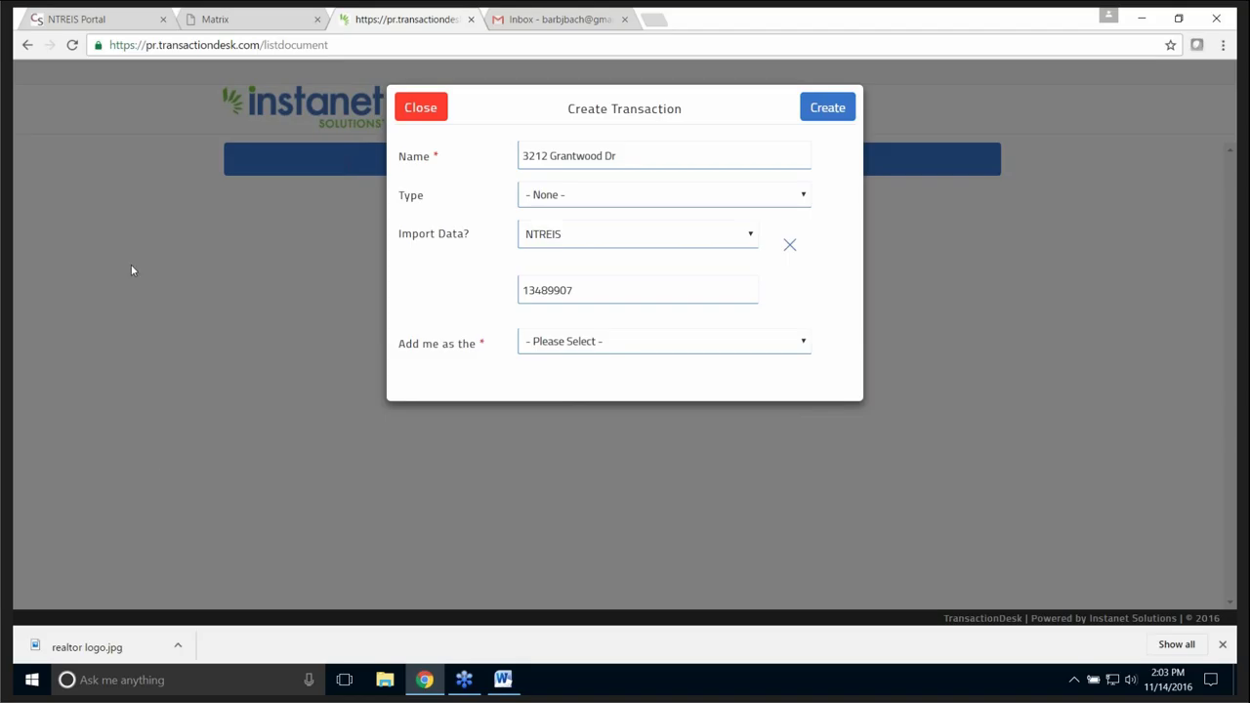
click(803, 199)
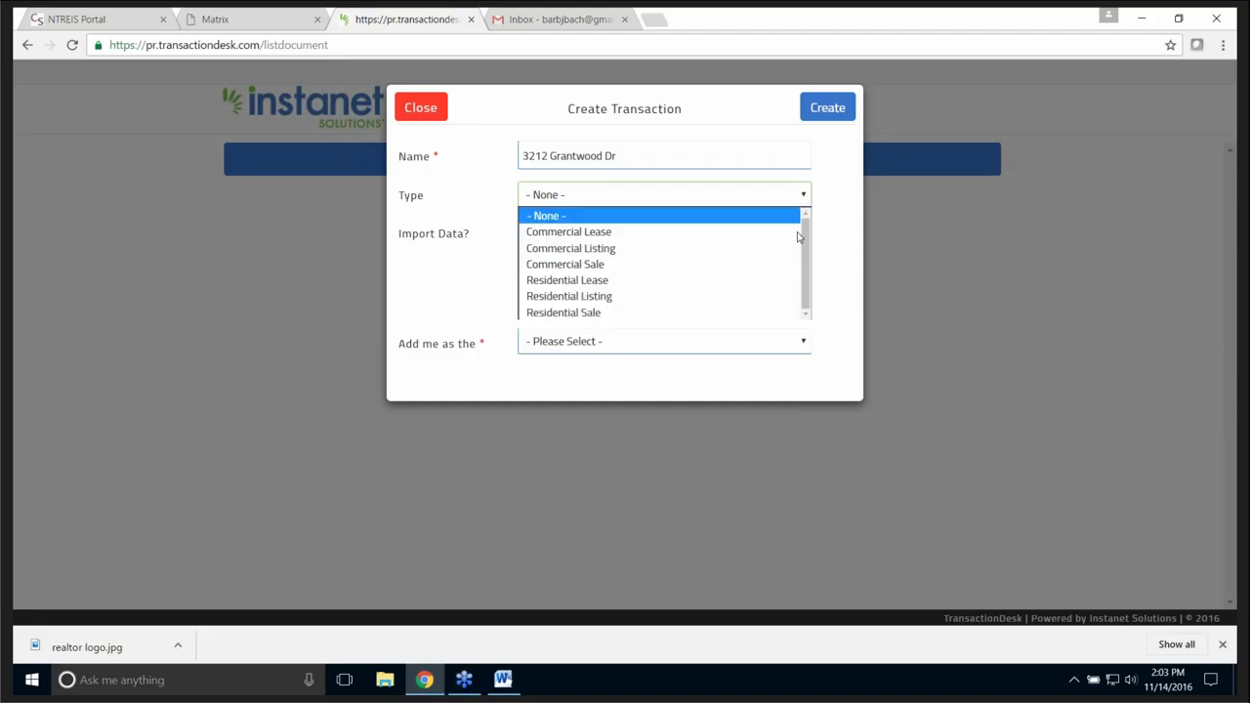
click(598, 297)
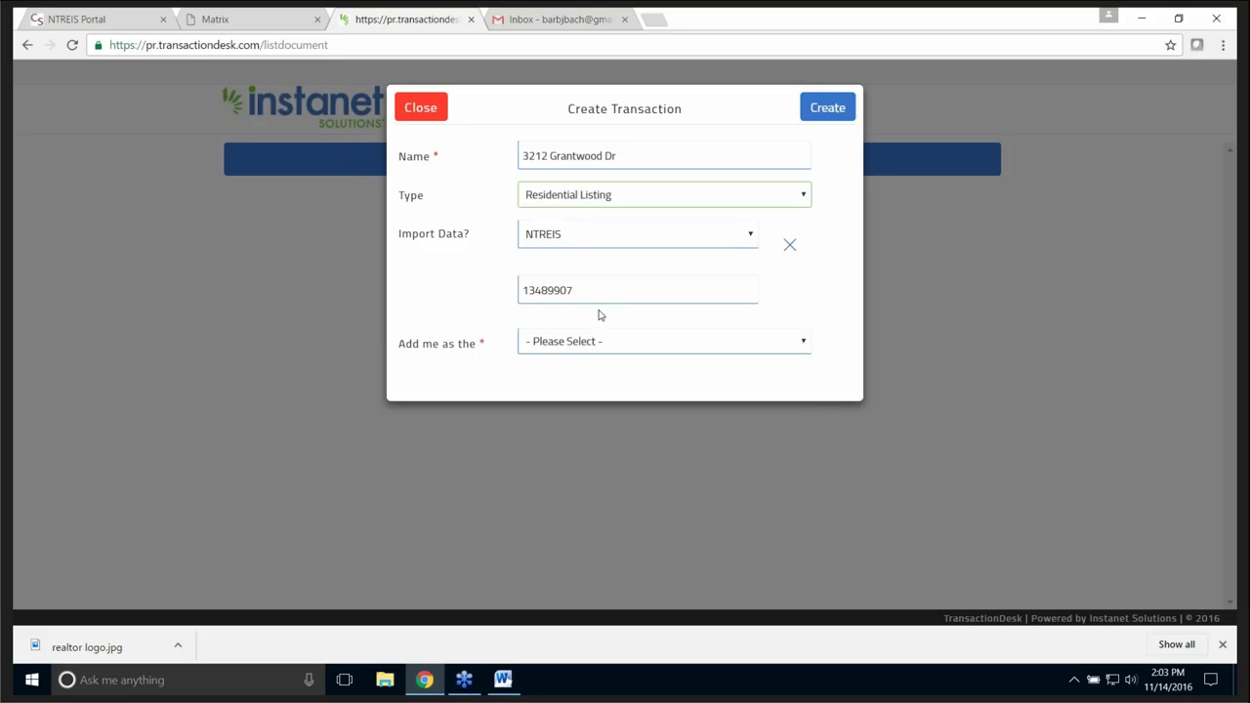
click(805, 344)
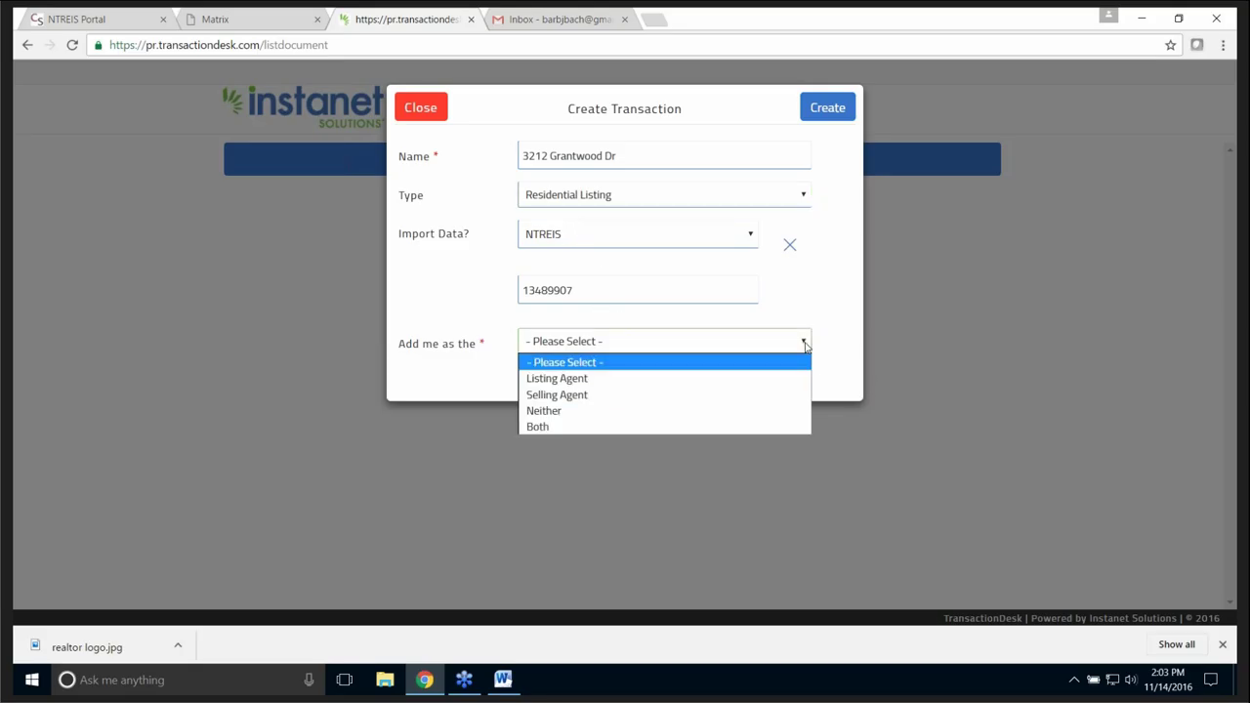
click(582, 379)
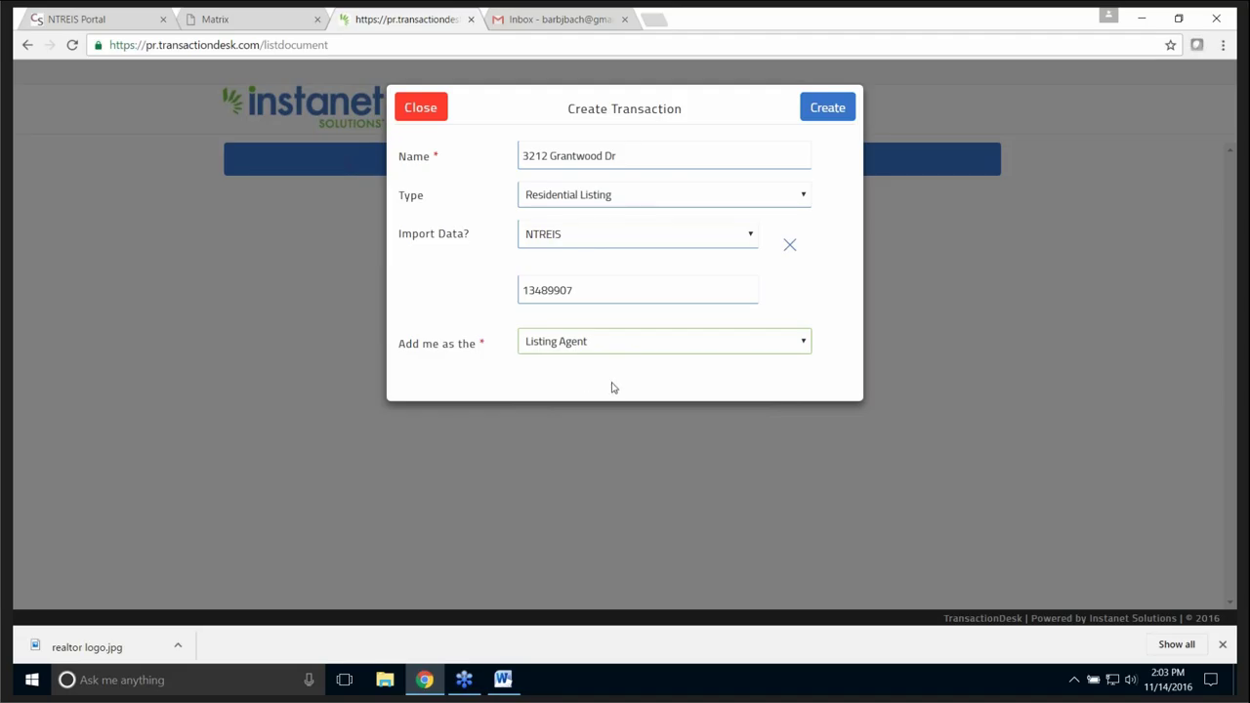
click(831, 113)
click(831, 113)
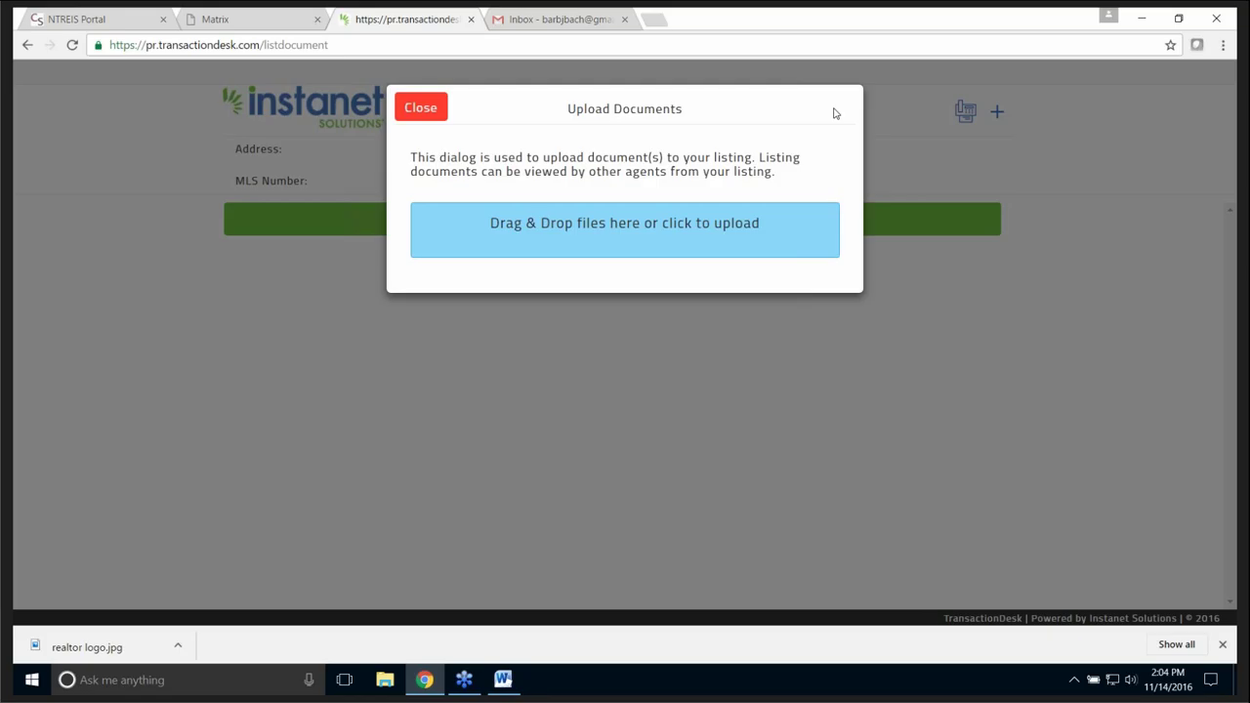
- Upload 'Youi can up load a Word document to your transaction.pdf' from the Desktop
click(617, 233)
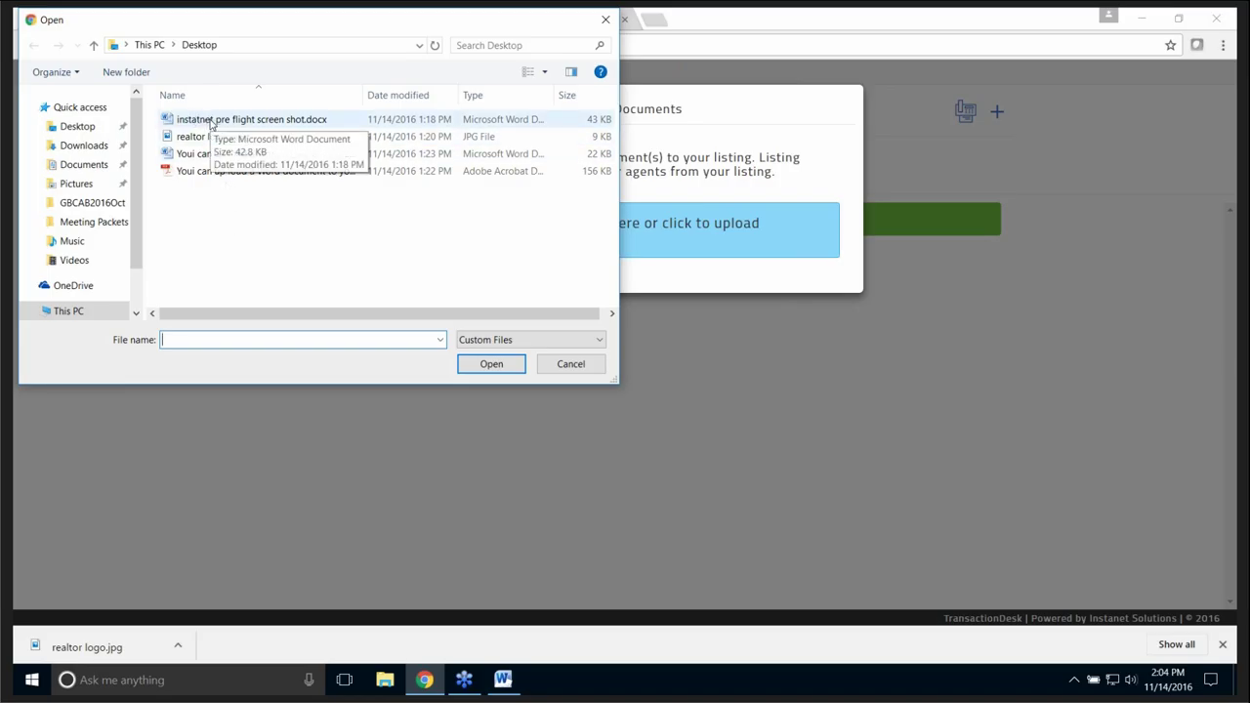
click(225, 171)
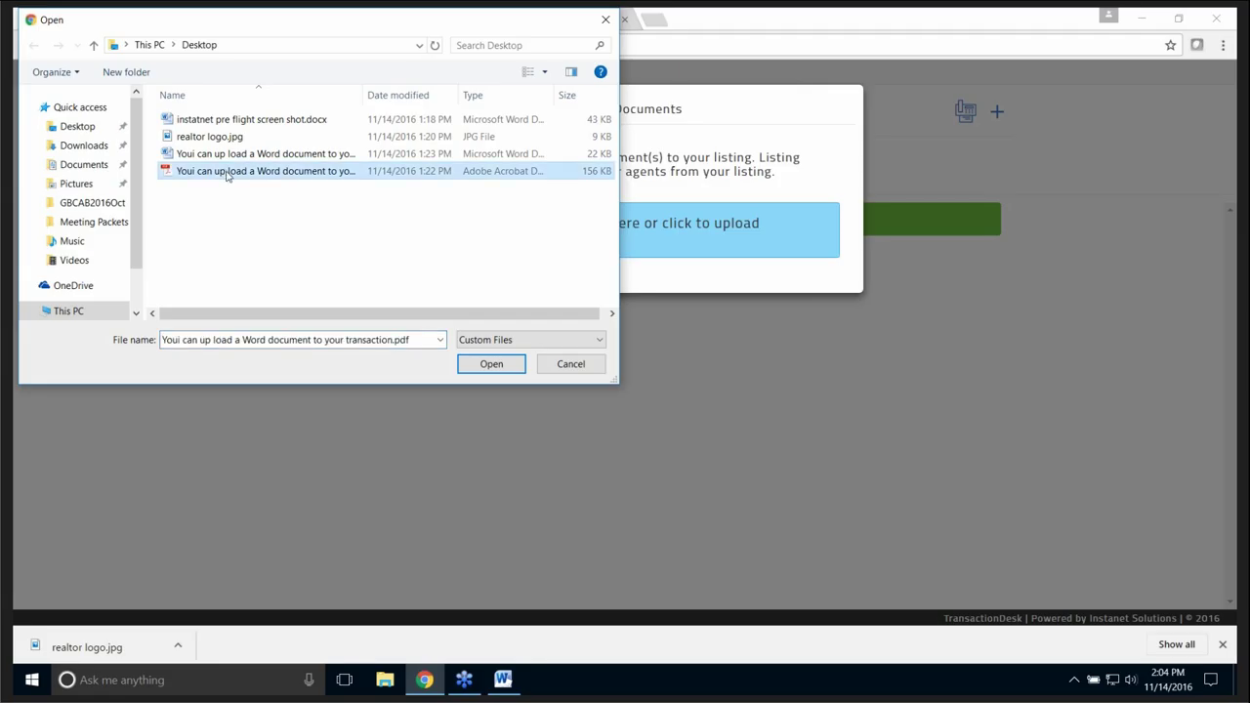
click(494, 366)
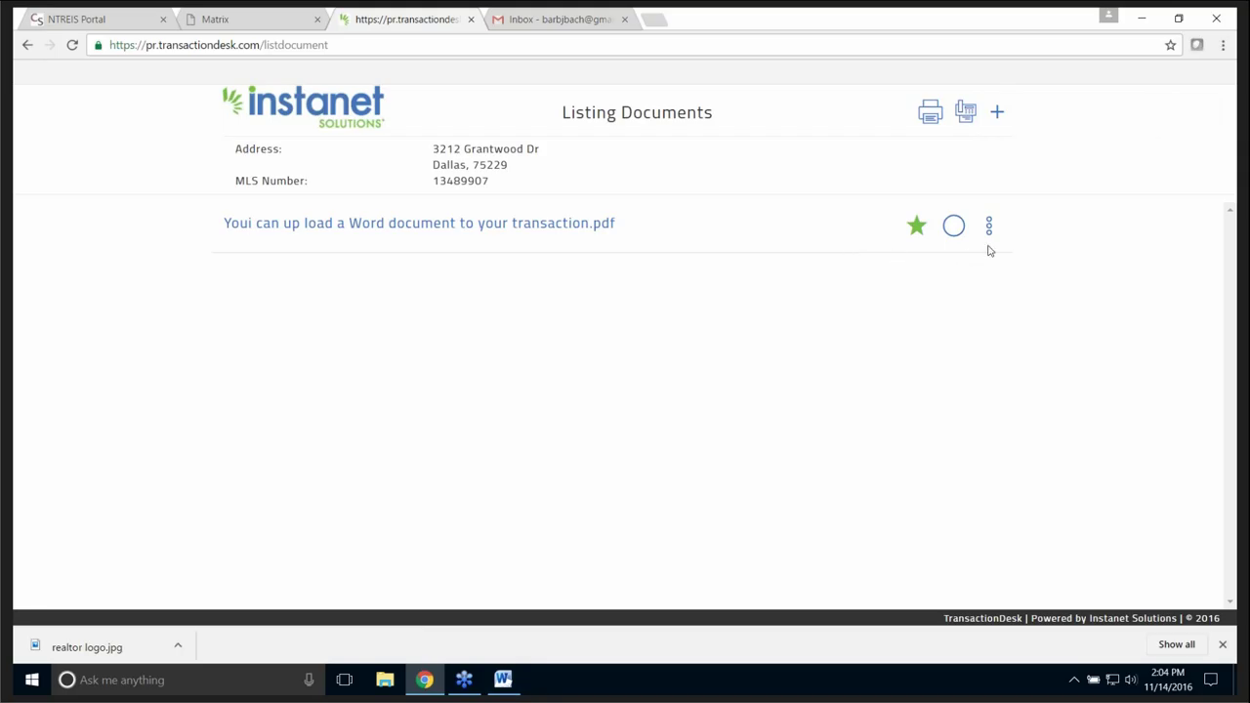
- Add a second upload with the Word .docx version of the same document
click(997, 114)
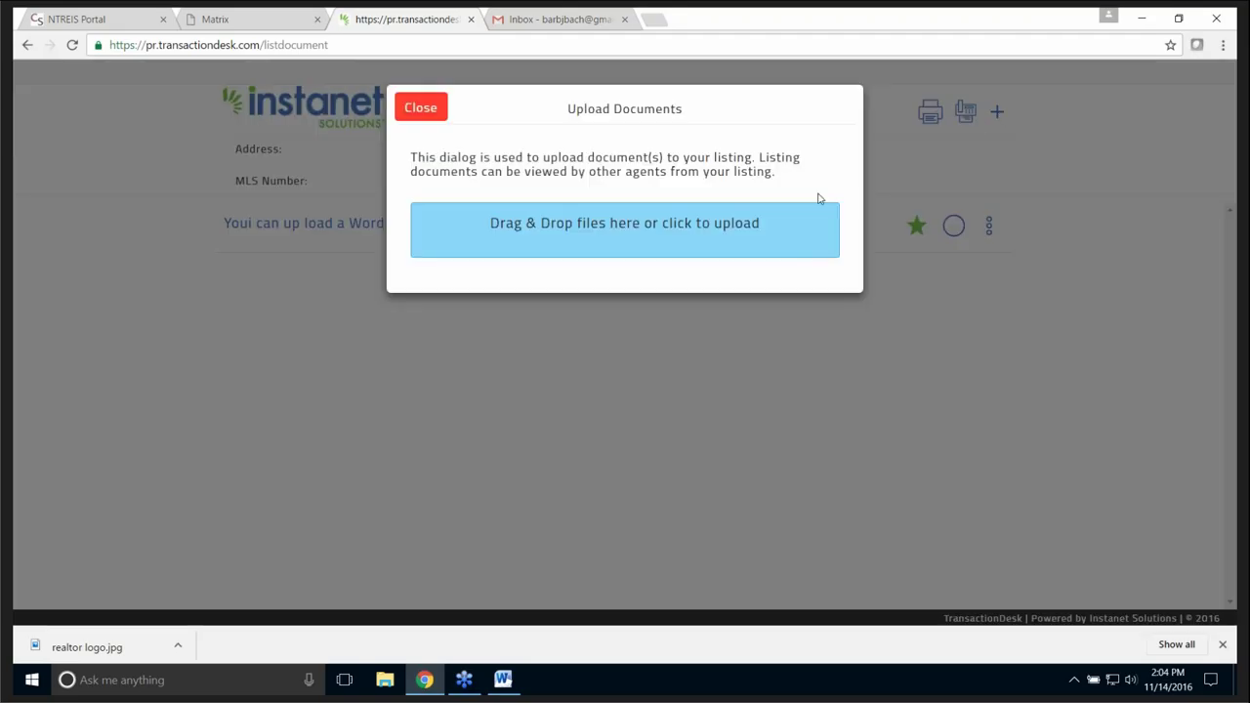
click(631, 227)
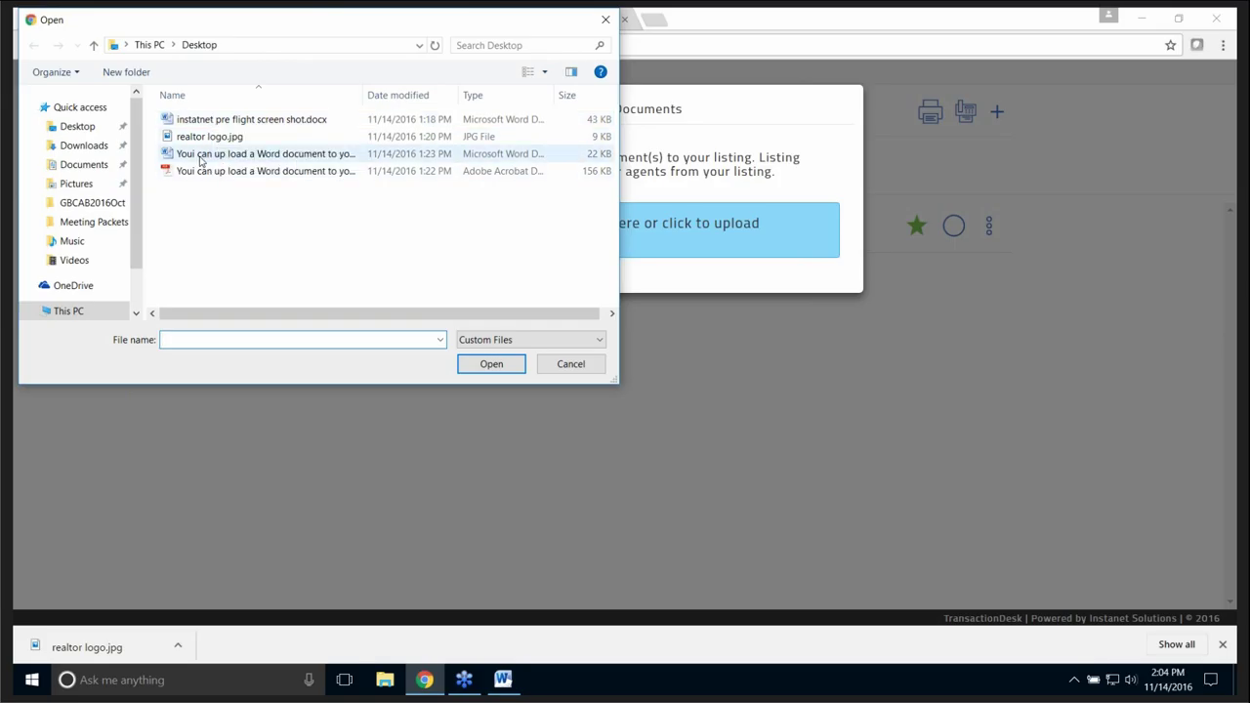
click(200, 159)
click(493, 363)
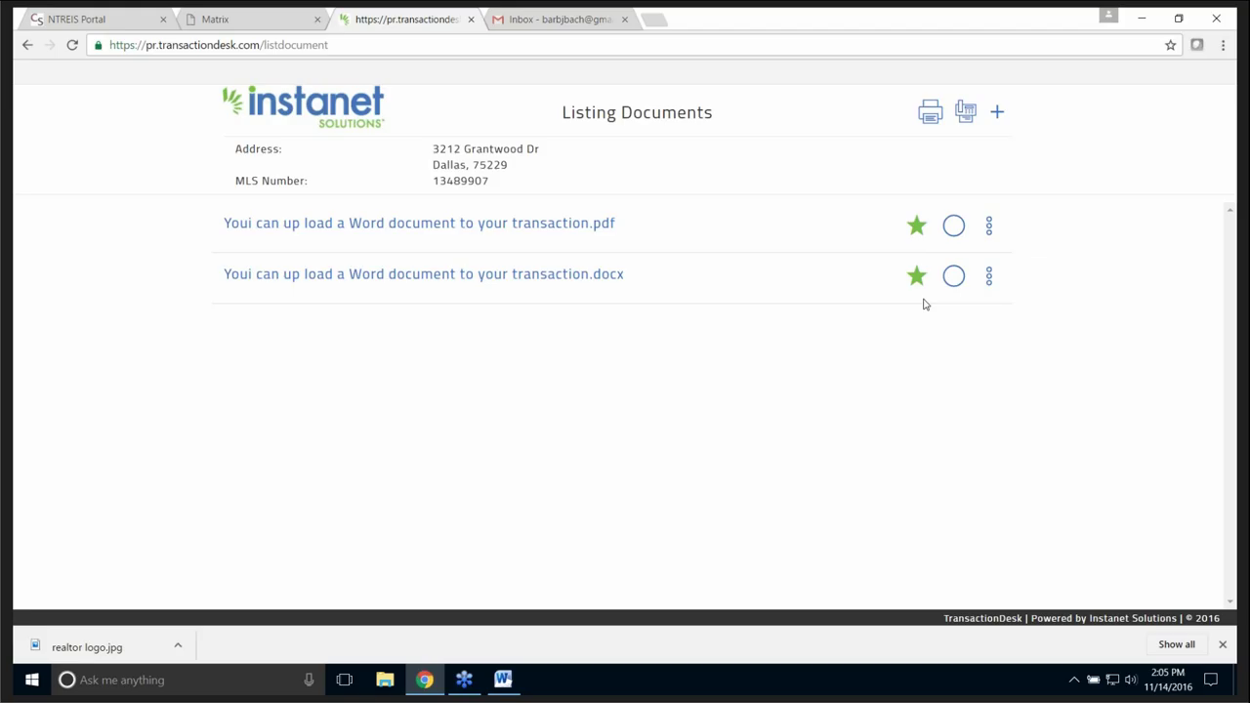
click(917, 227)
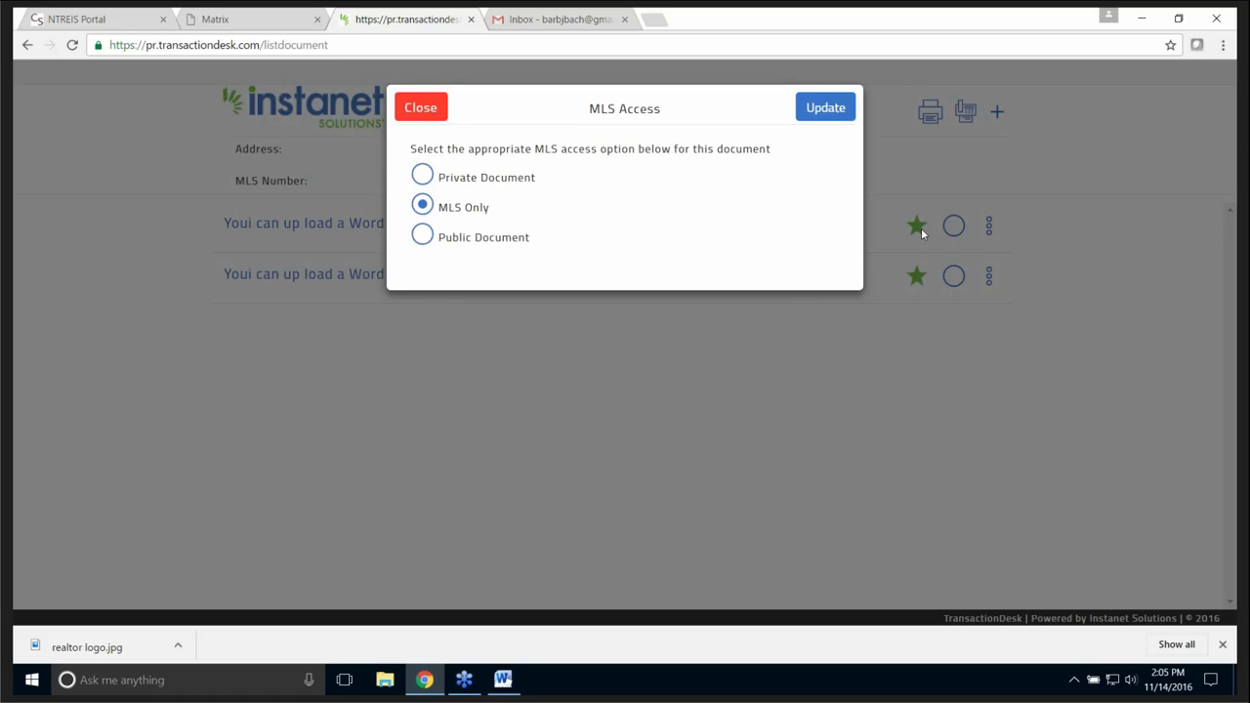
click(422, 176)
click(421, 236)
click(423, 205)
click(825, 110)
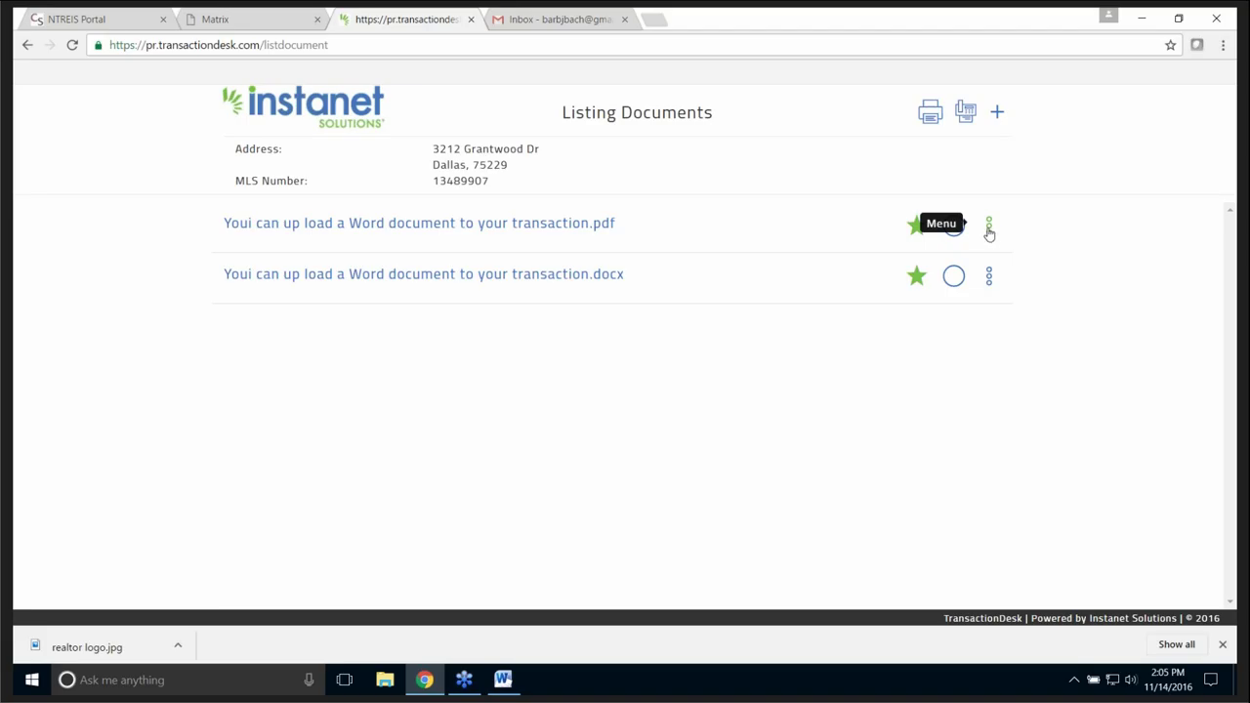
click(989, 230)
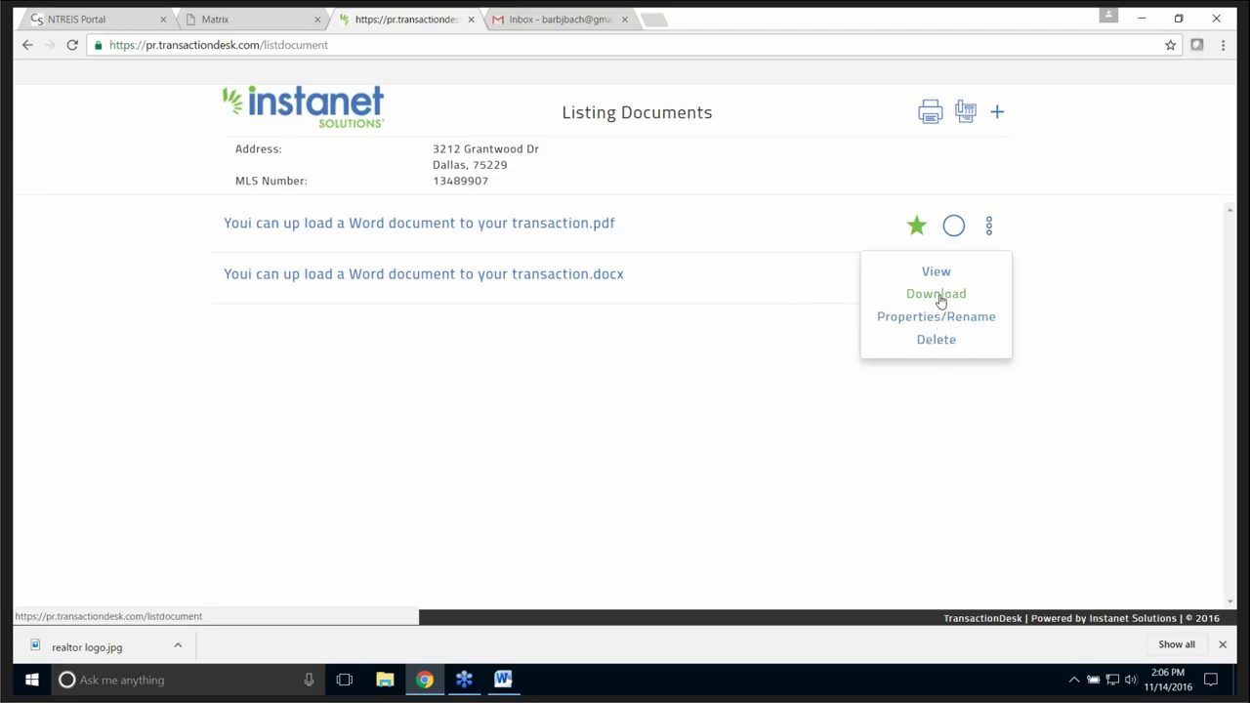
click(1092, 281)
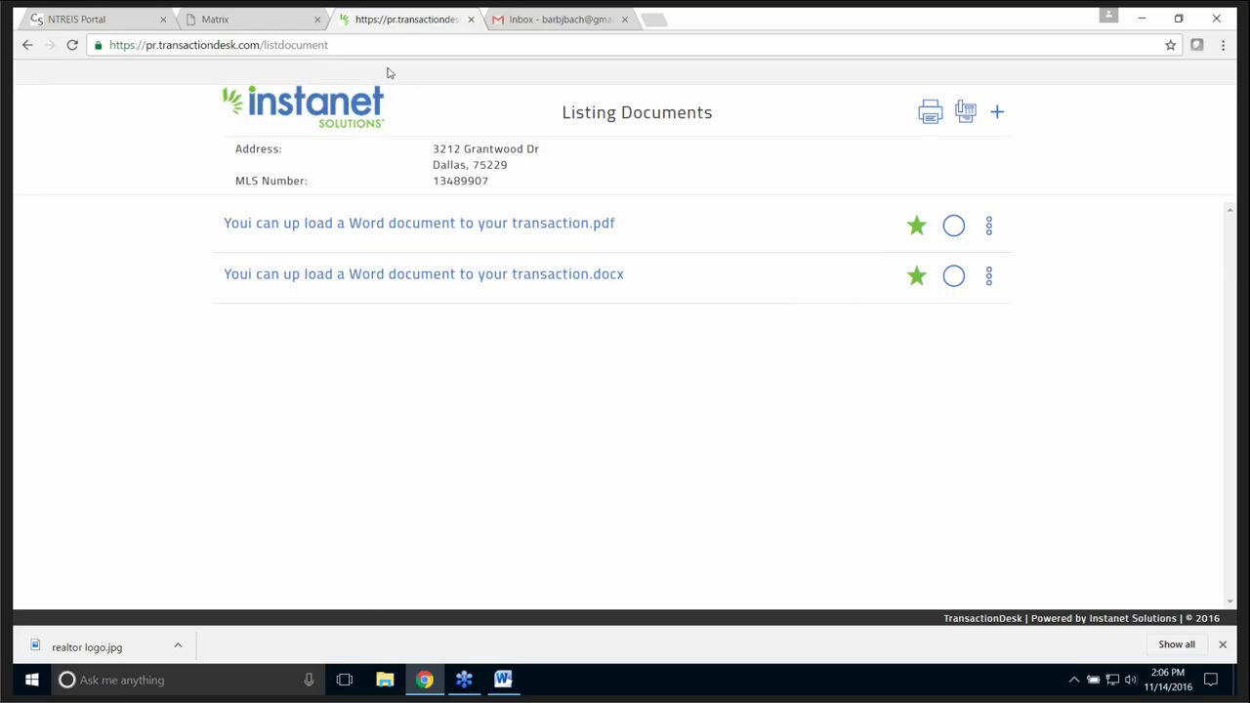
- Close the TransactionDesk tab, return to the NTREIS Portal, and bring up the open Word document
click(470, 21)
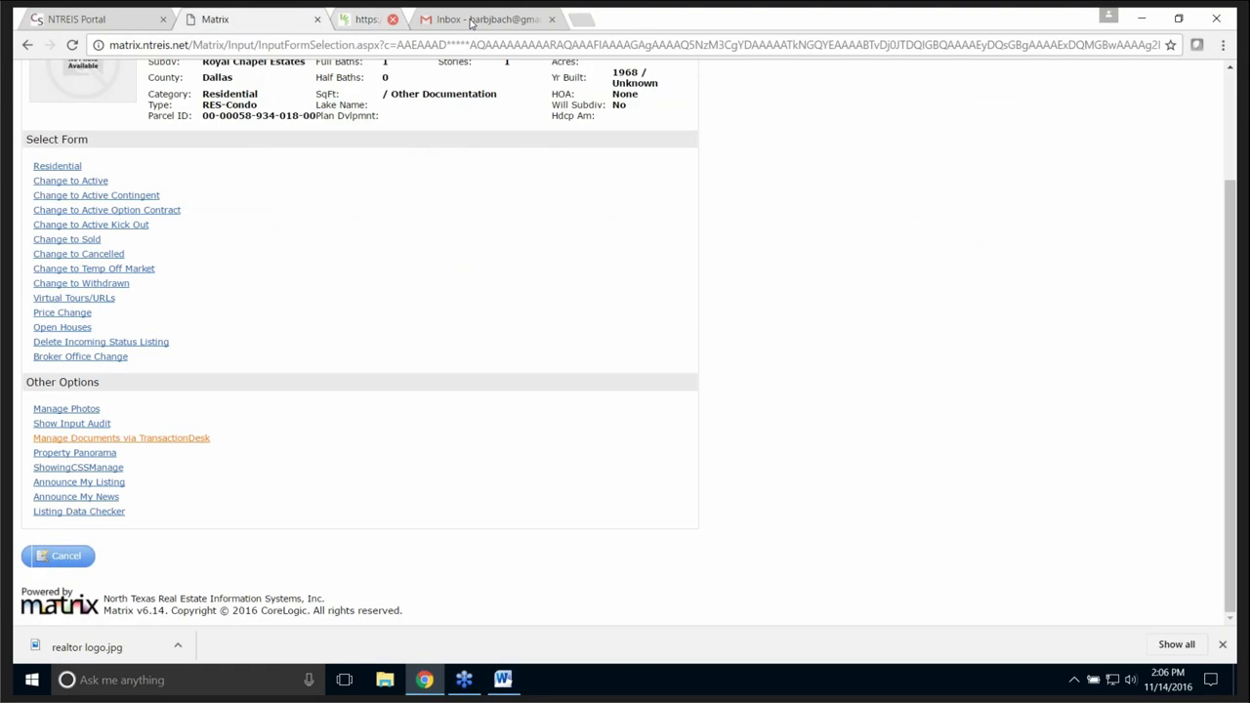
scroll(337, 404, up, 2)
scroll(337, 404, down, 3)
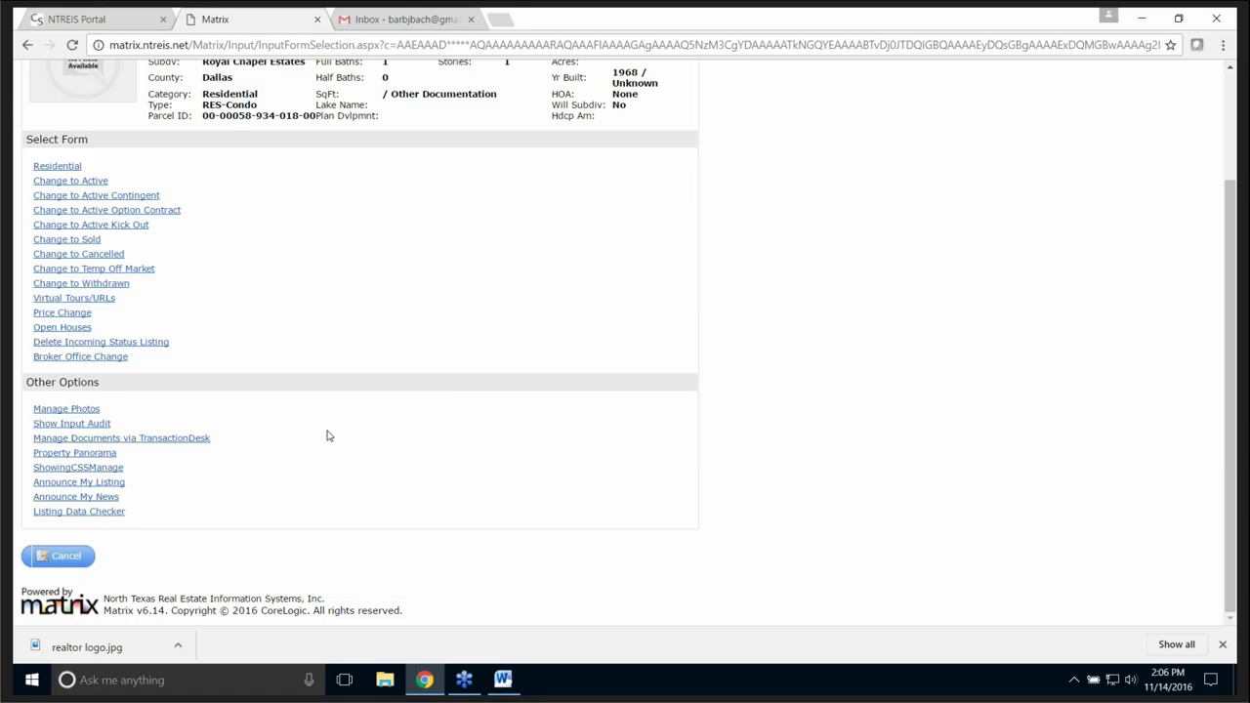
scroll(56, 447, up, 2)
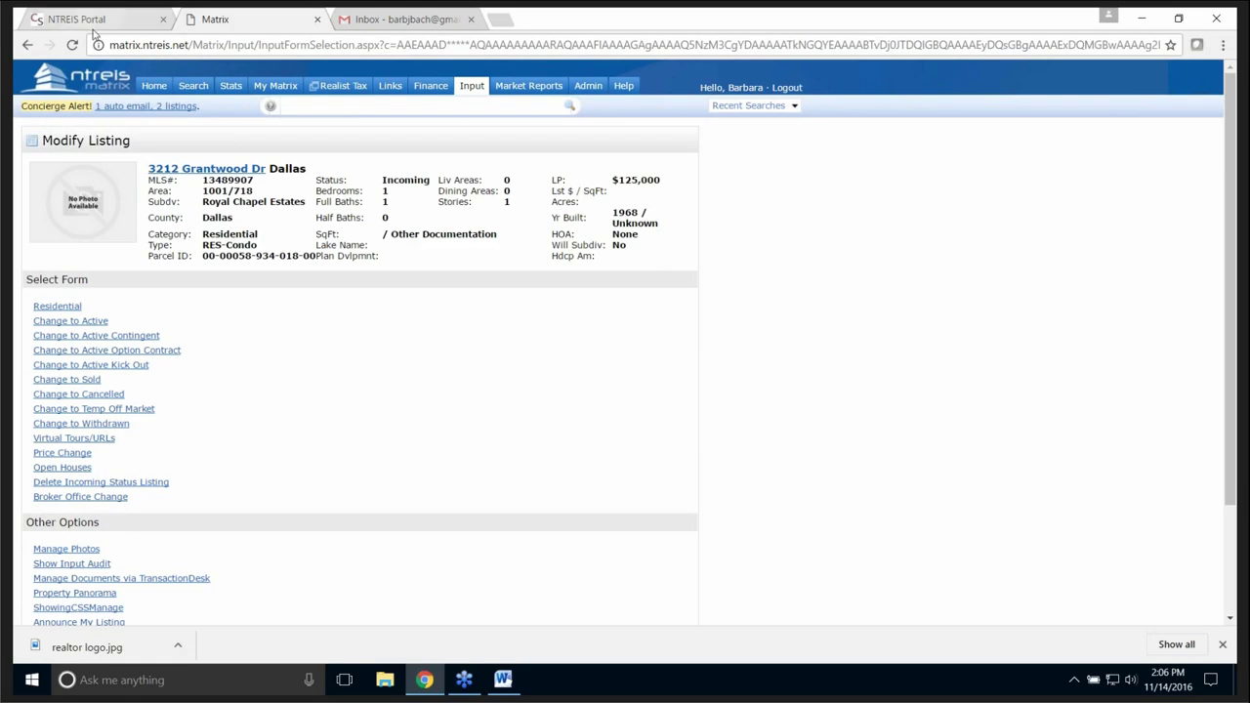
click(105, 19)
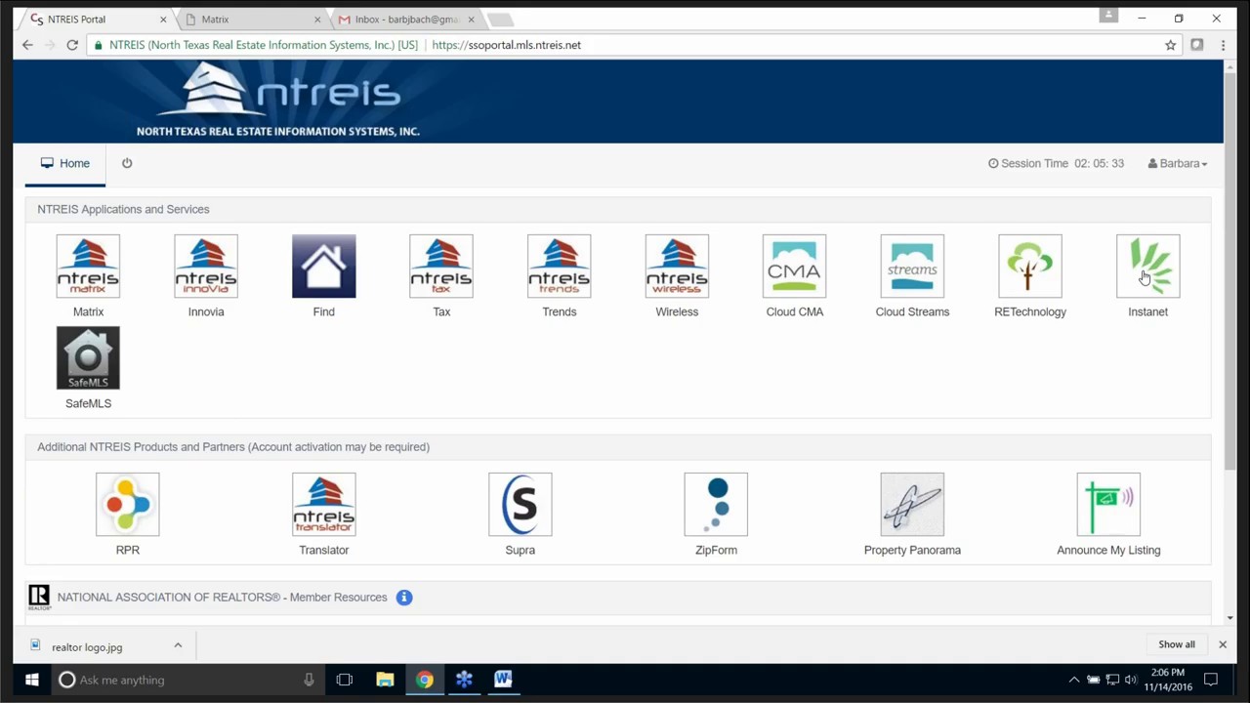
click(505, 682)
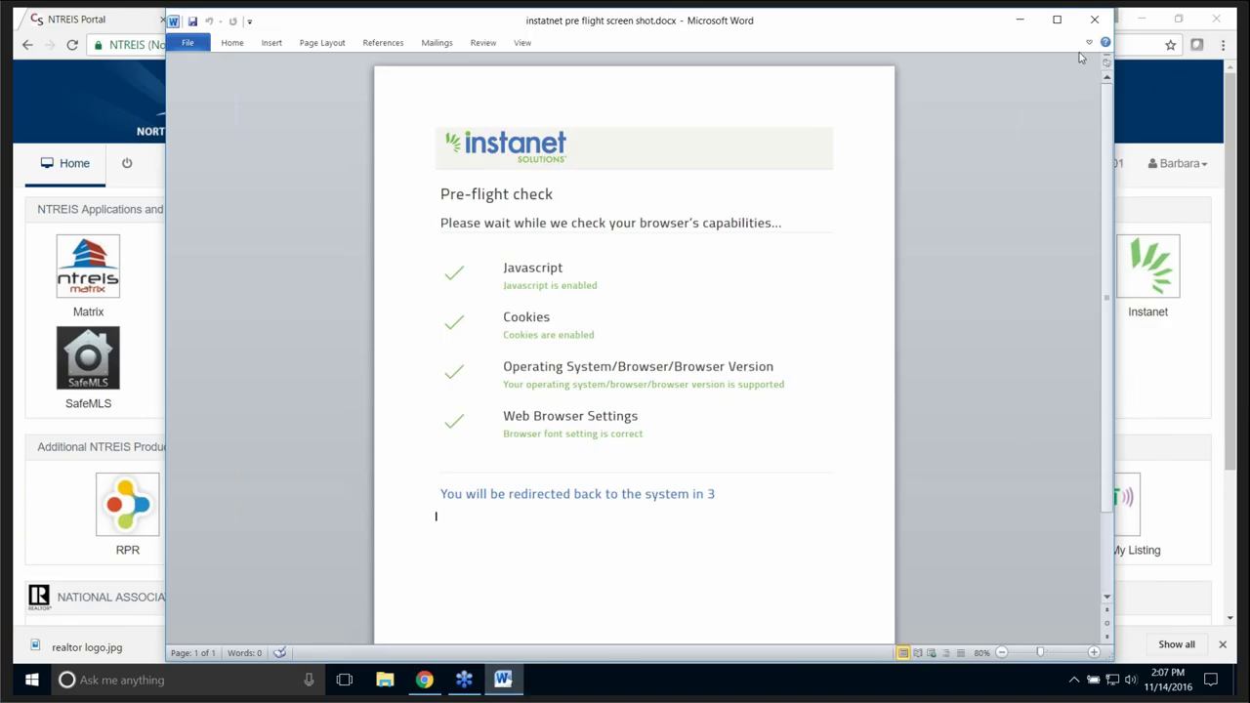
- Close Word's 'instanet pre flight screen shot' document window
click(1093, 21)
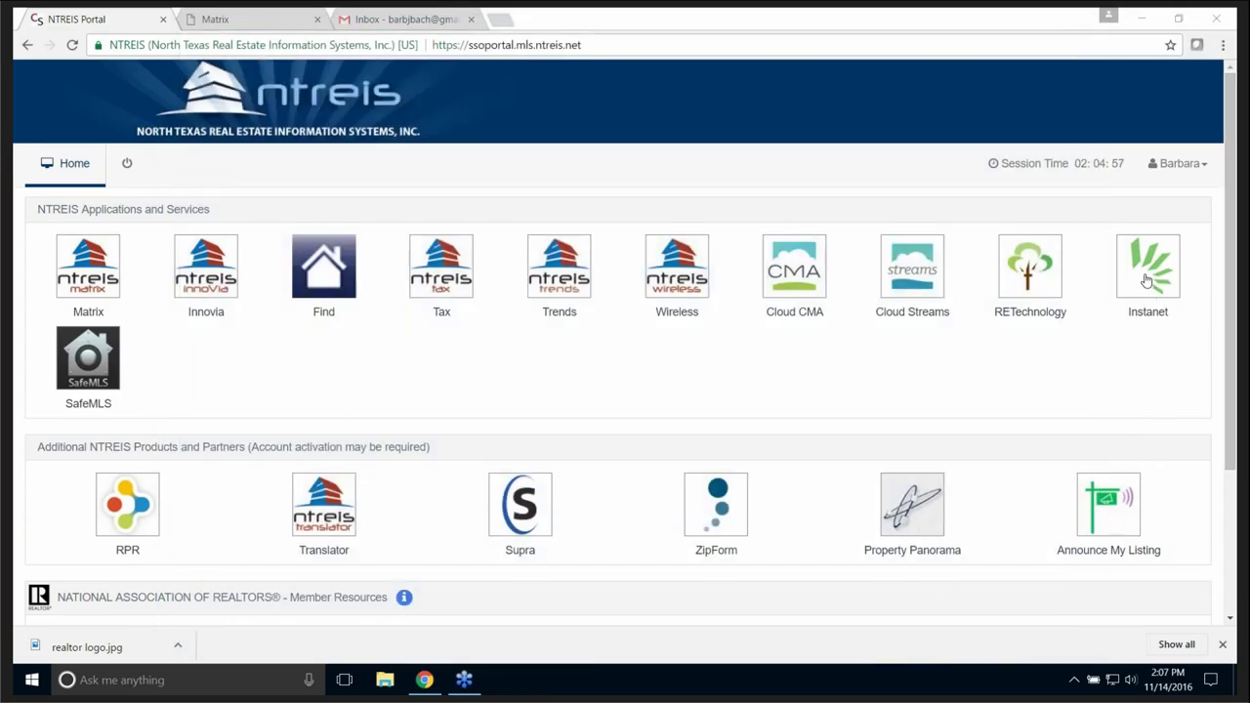
- Launch Instanet from the portal and view the Transactions list
click(1147, 280)
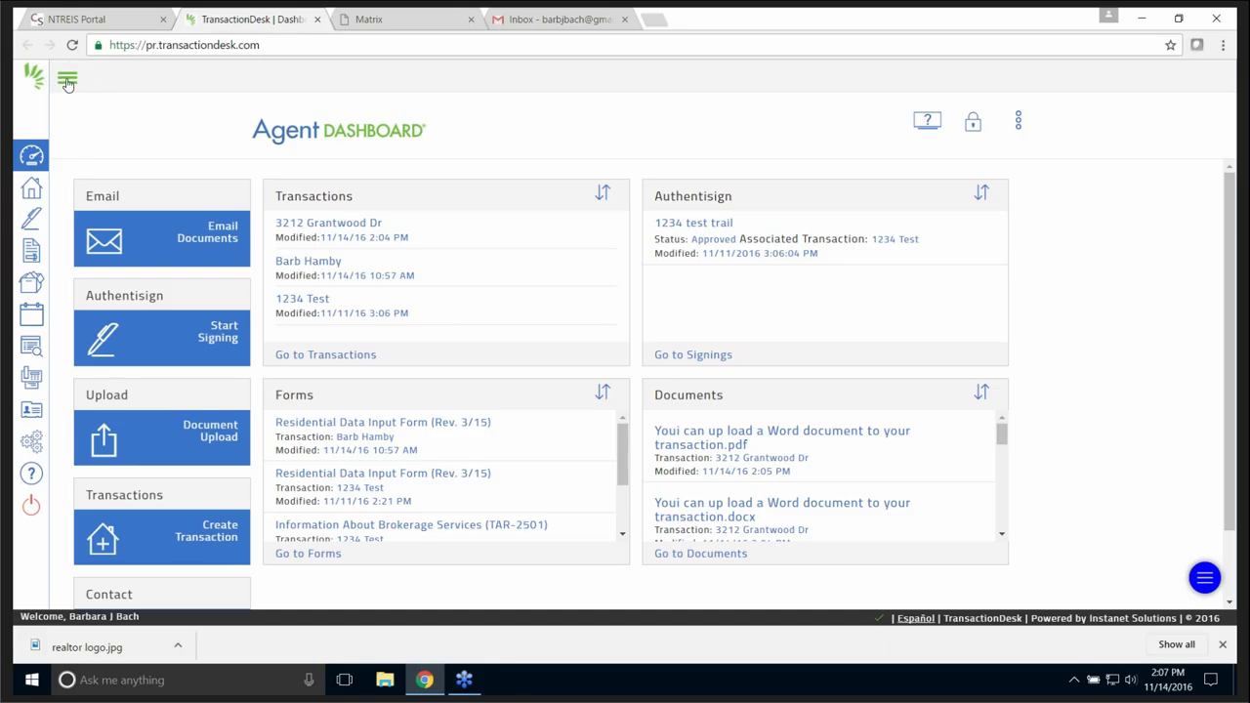
click(66, 80)
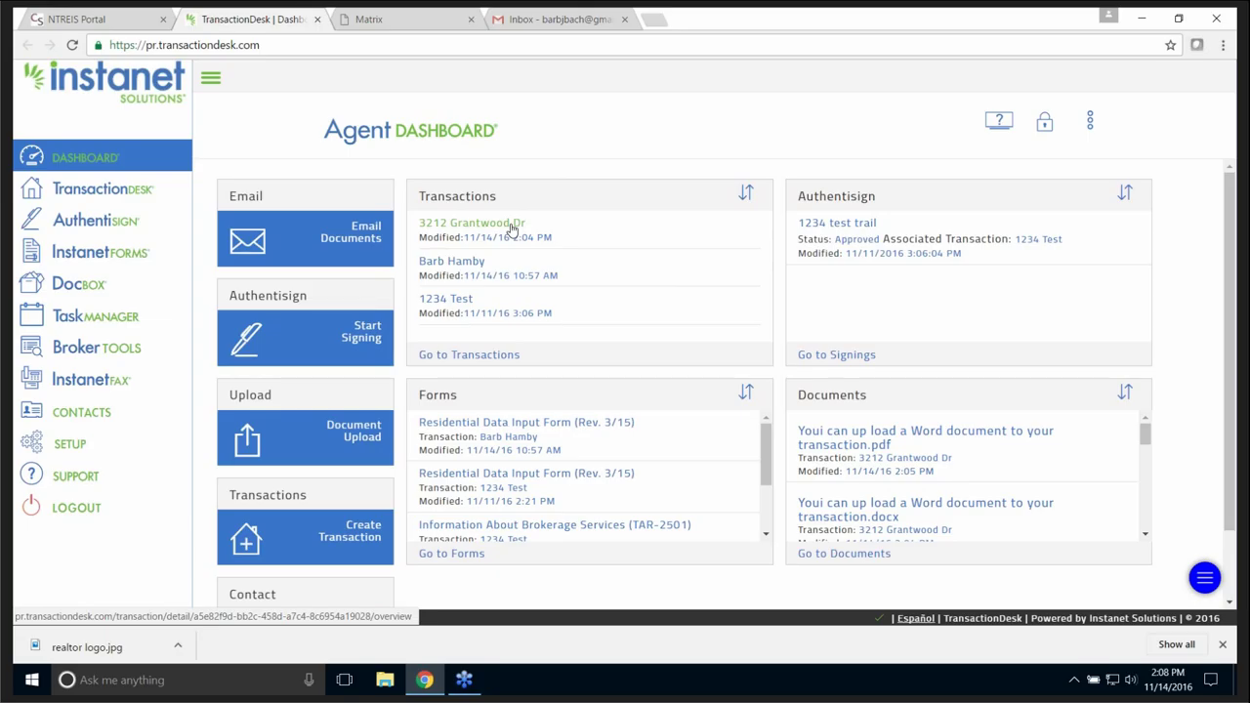
click(98, 192)
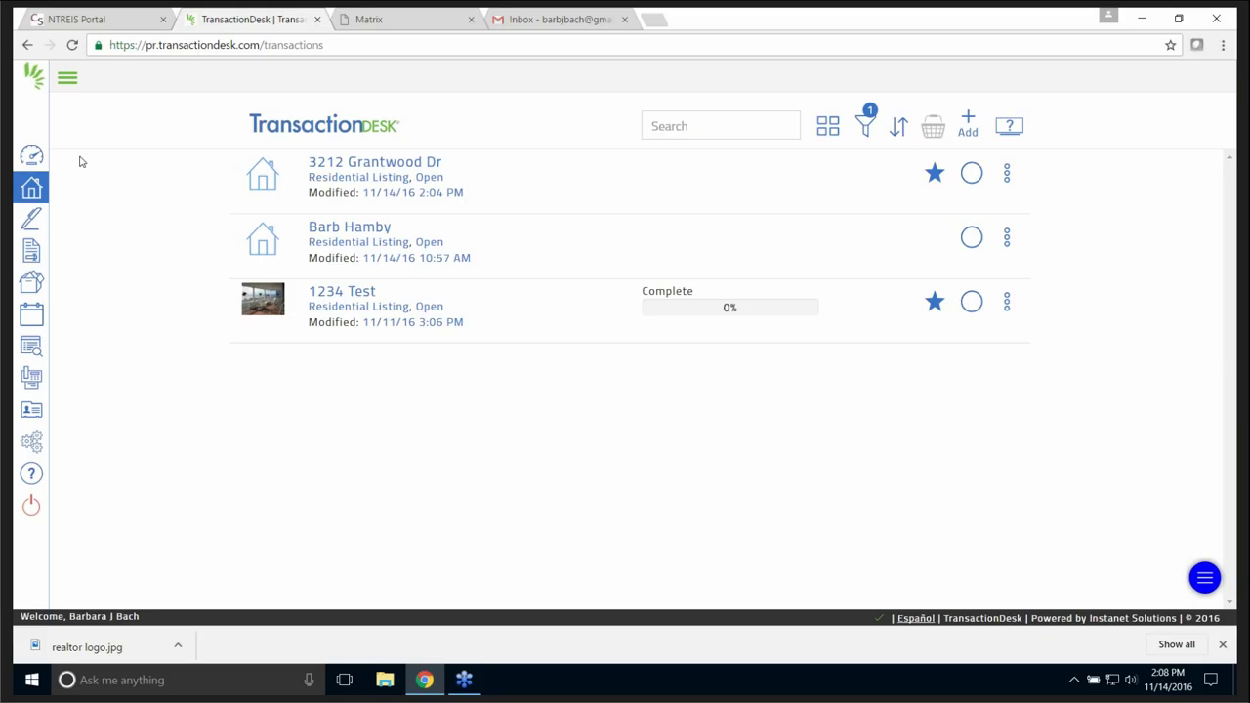
- Browse AuthentiSign and InstanetForms, then open DocBox with its four folders
click(66, 80)
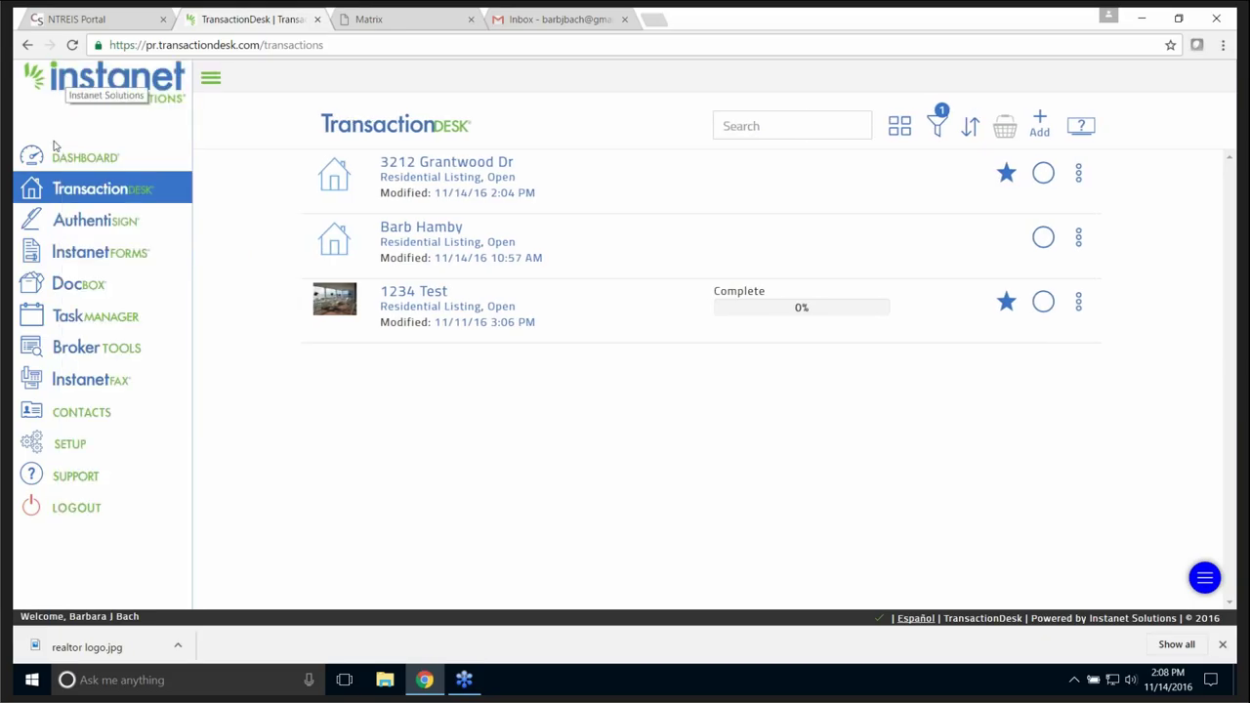
click(95, 228)
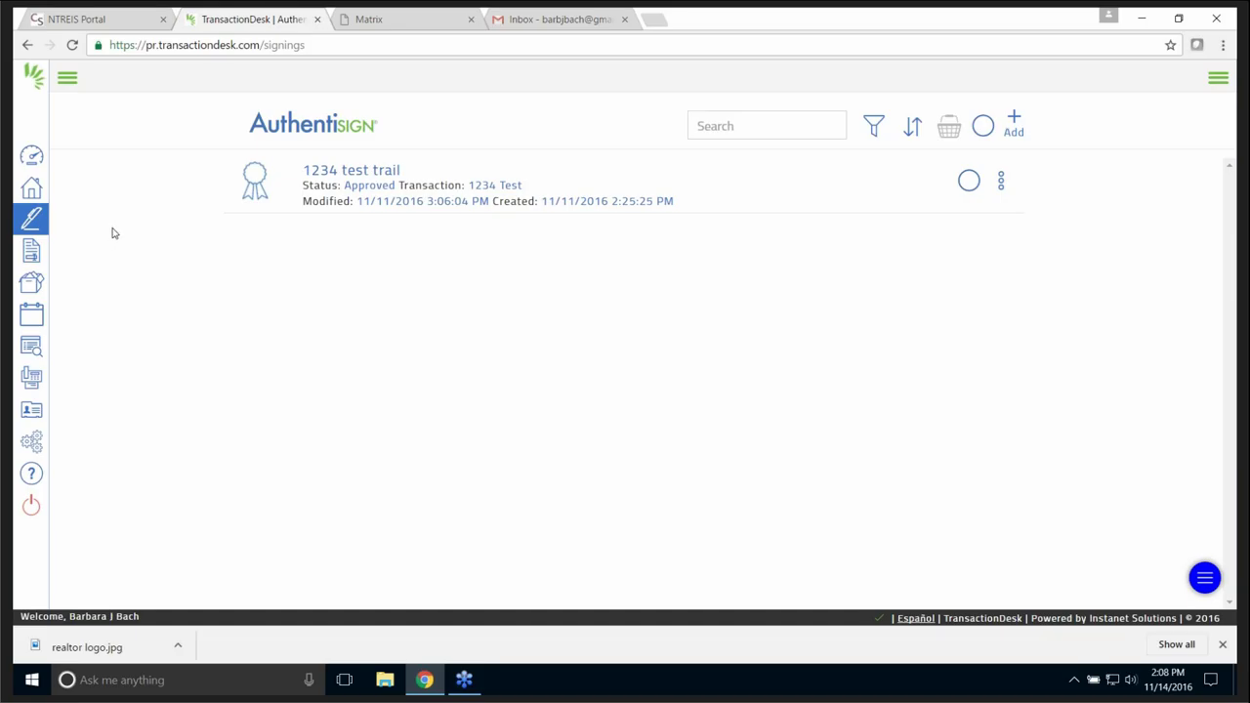
click(68, 80)
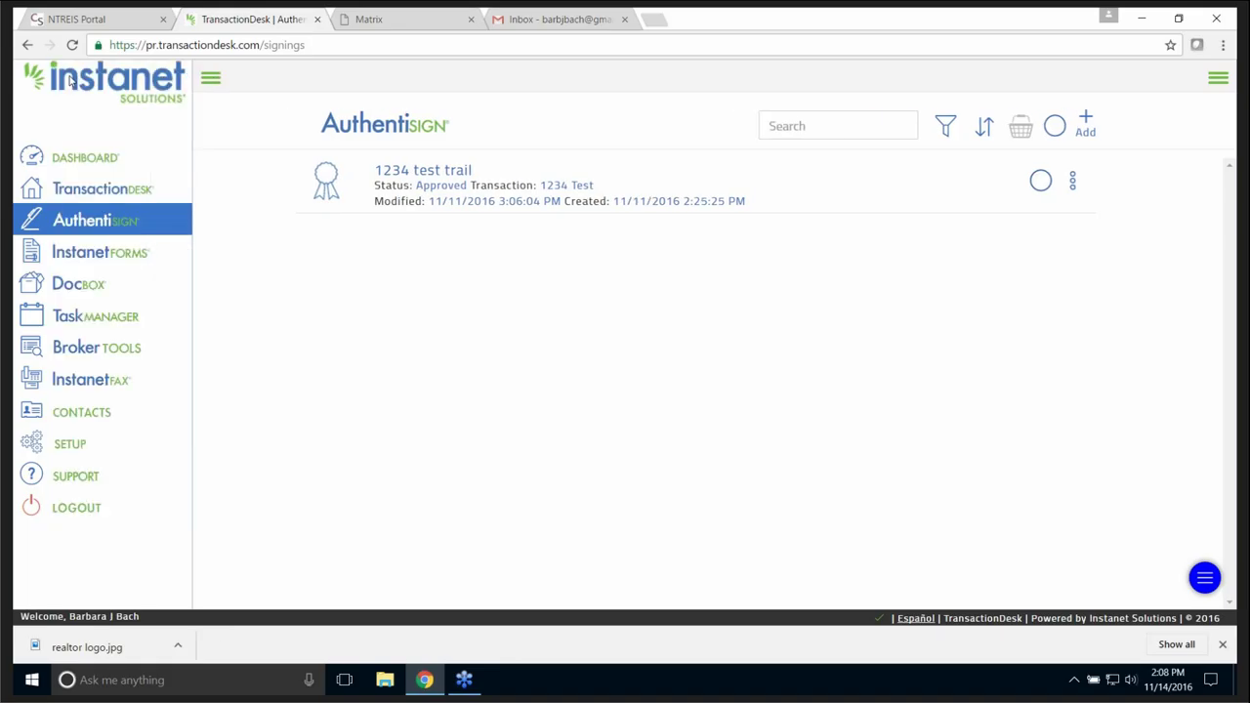
click(94, 259)
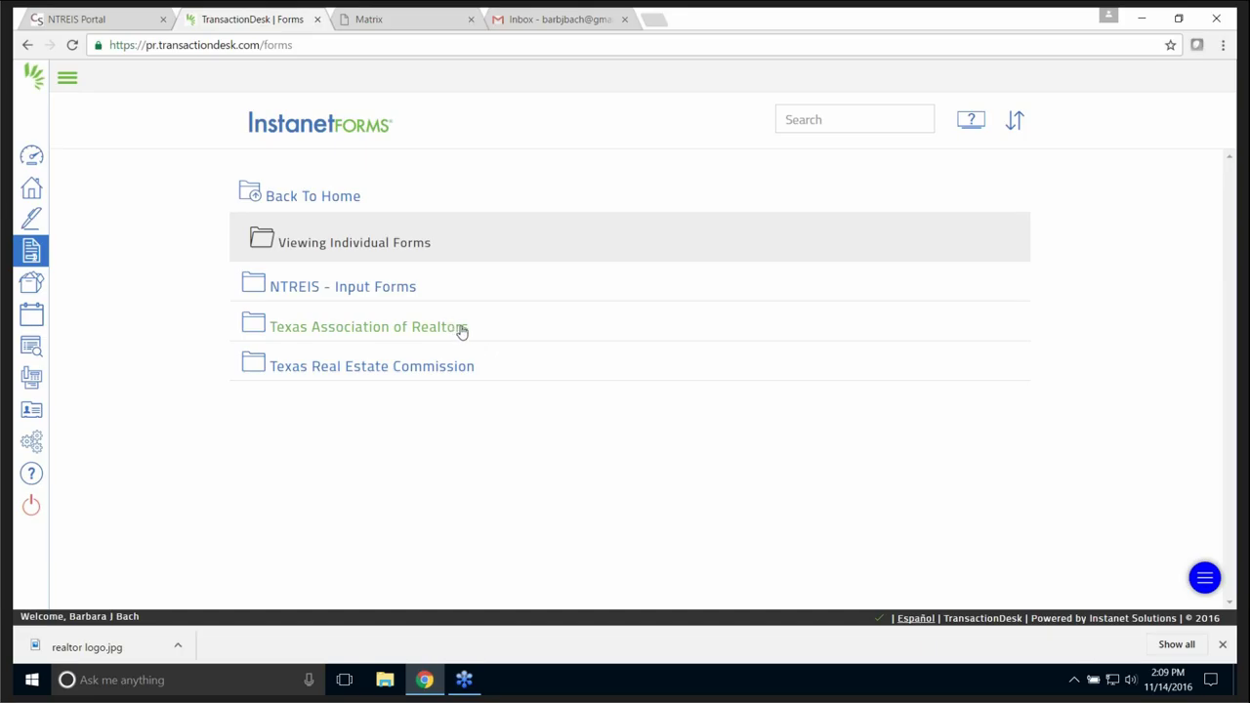
click(34, 284)
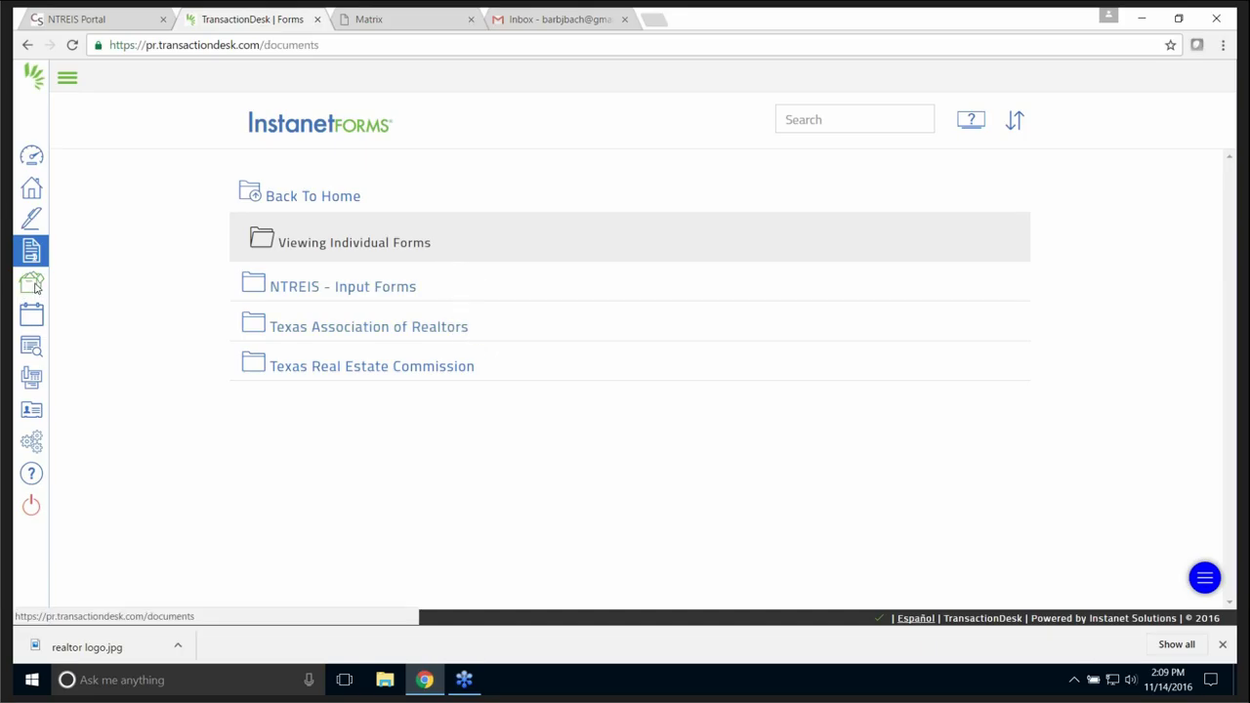
- Browse My Folders and Transaction Folder, then open TaskManager showing the Gift and pickup tasks
click(73, 80)
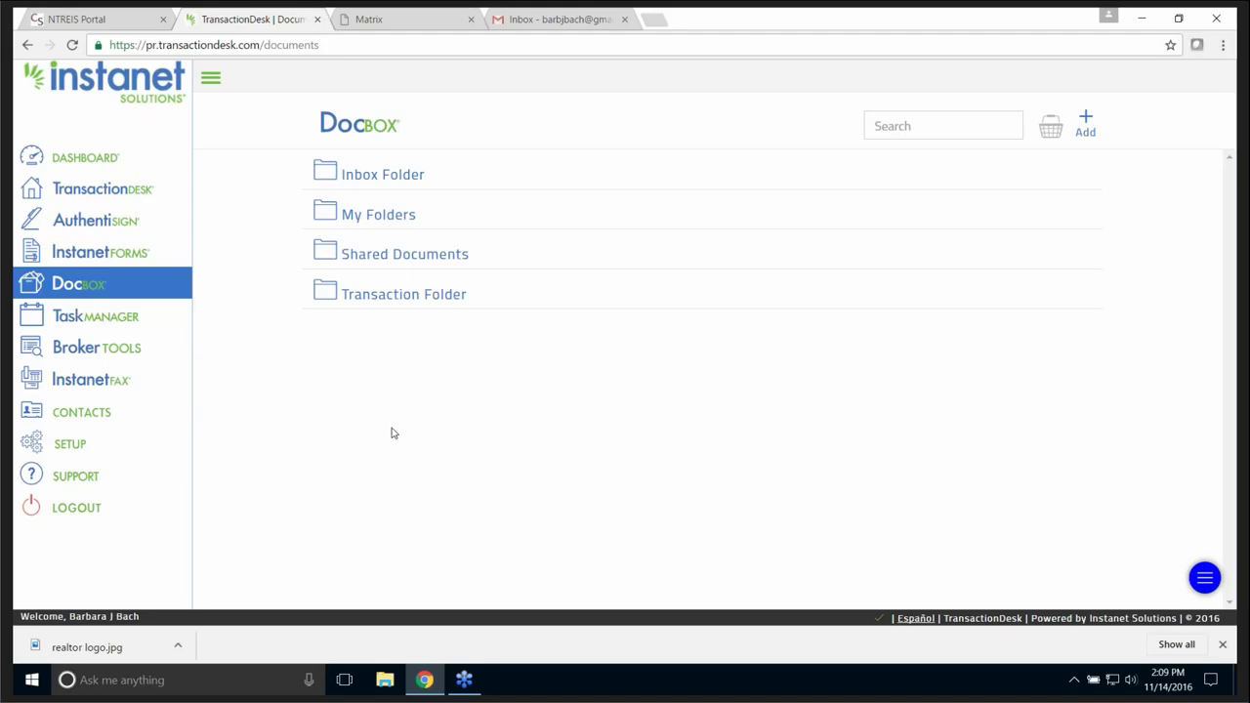
click(382, 217)
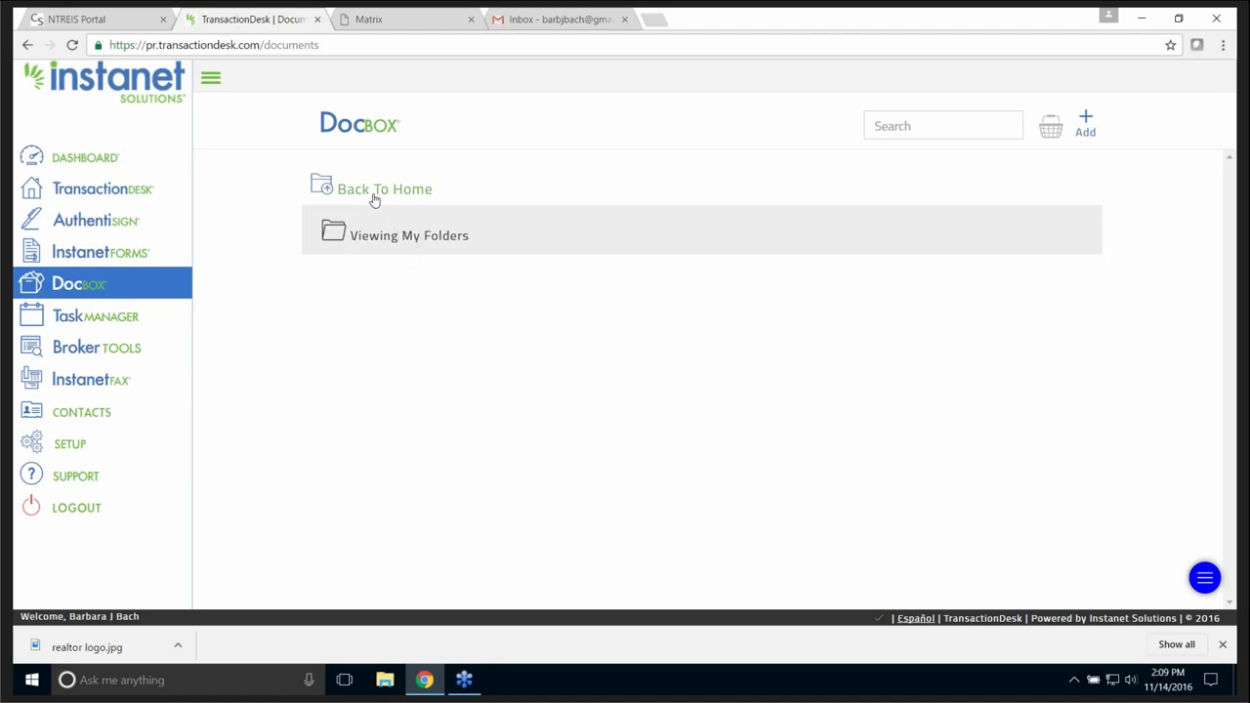
click(375, 193)
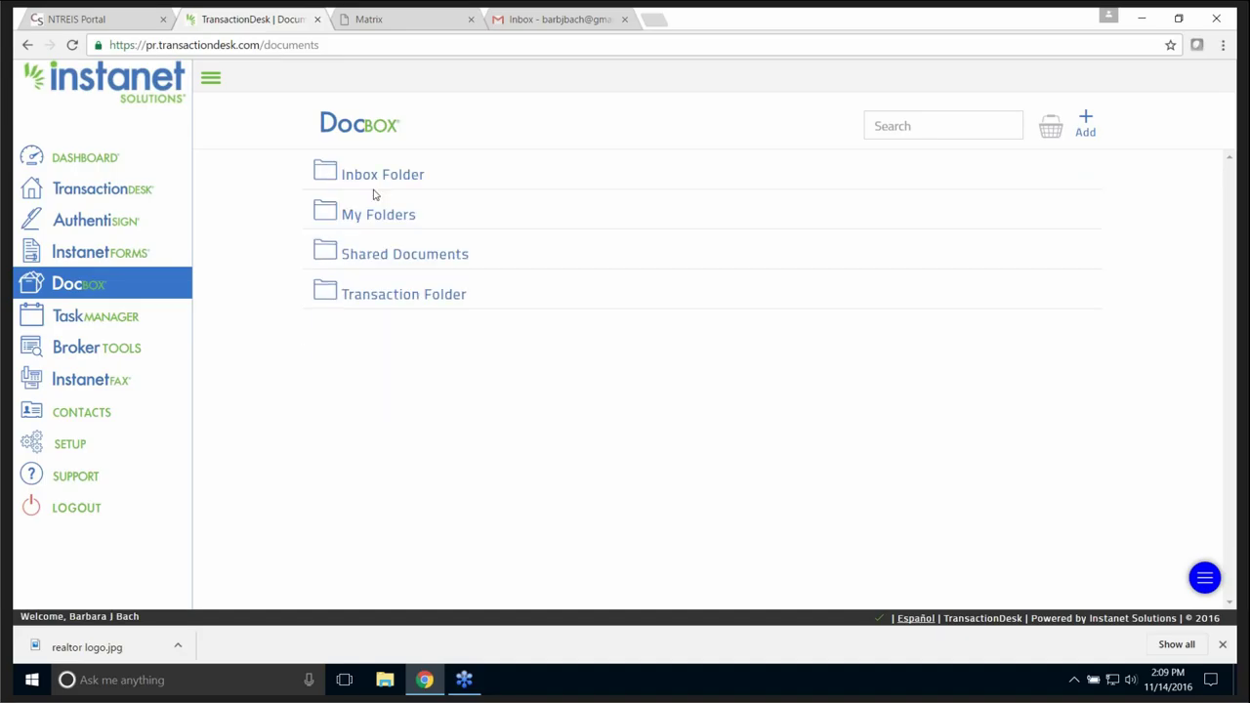
click(405, 298)
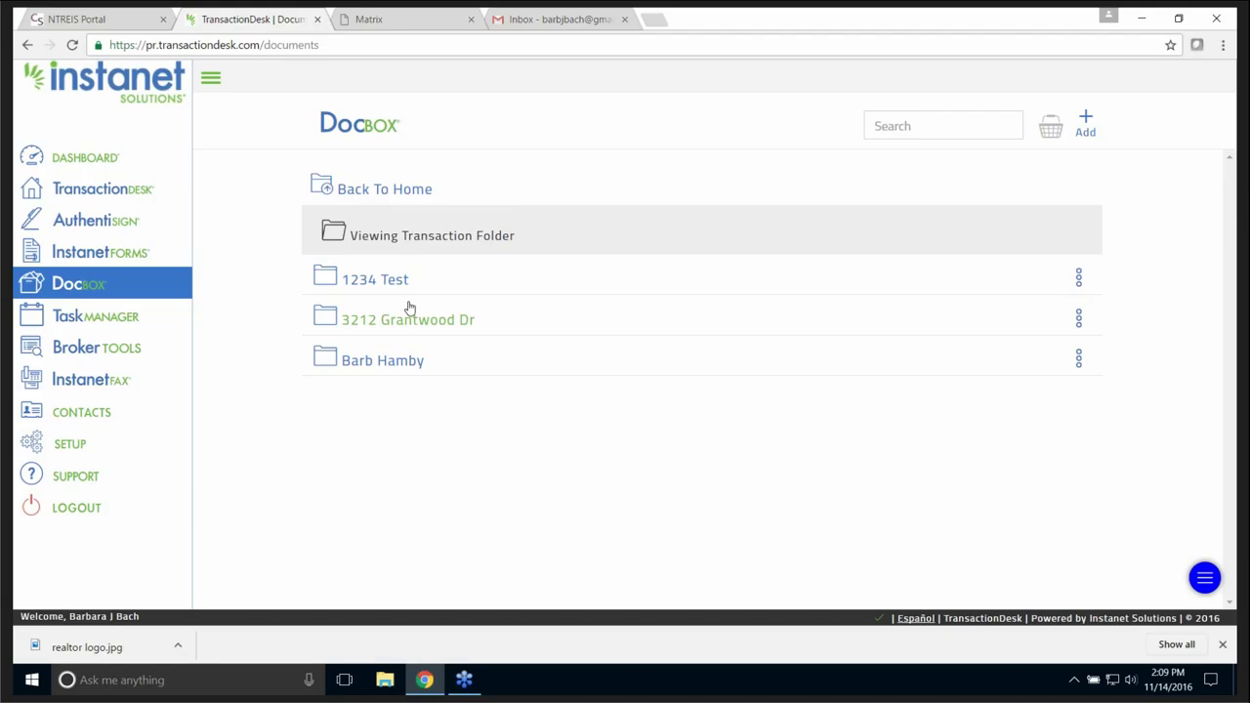
click(107, 317)
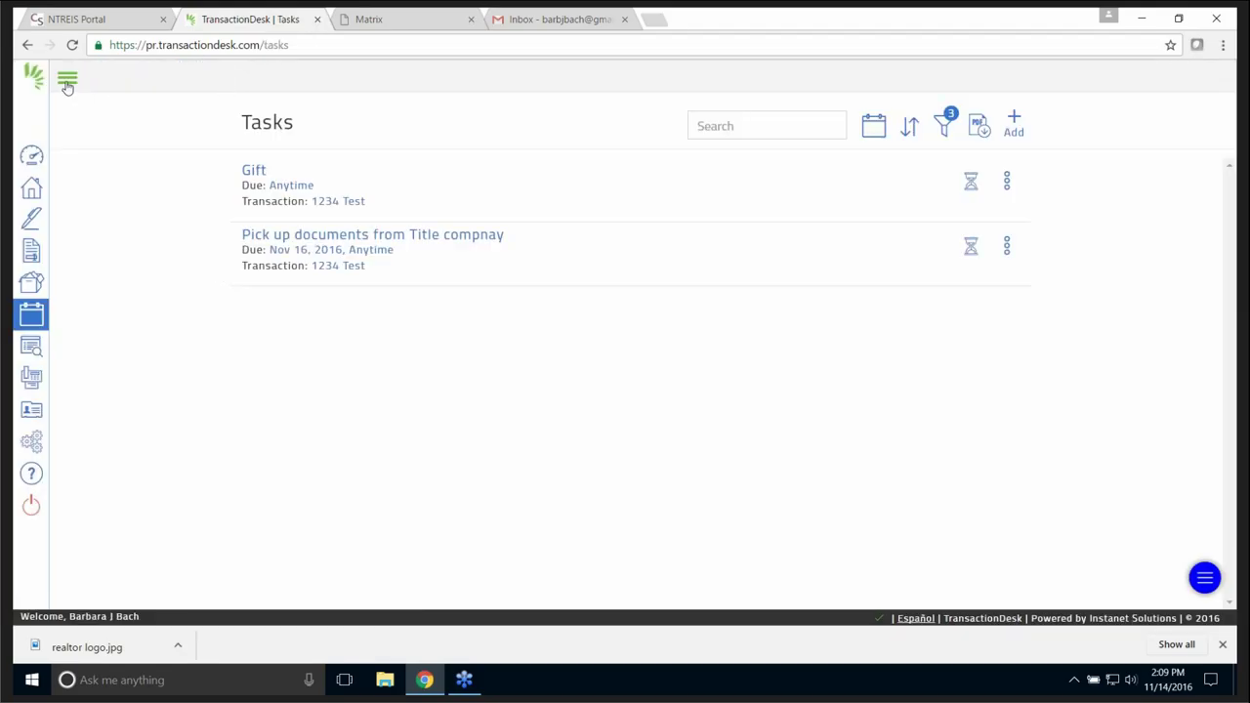
- Visit Broker Tools, then open the InstanetFAX page with its empty send form
click(66, 80)
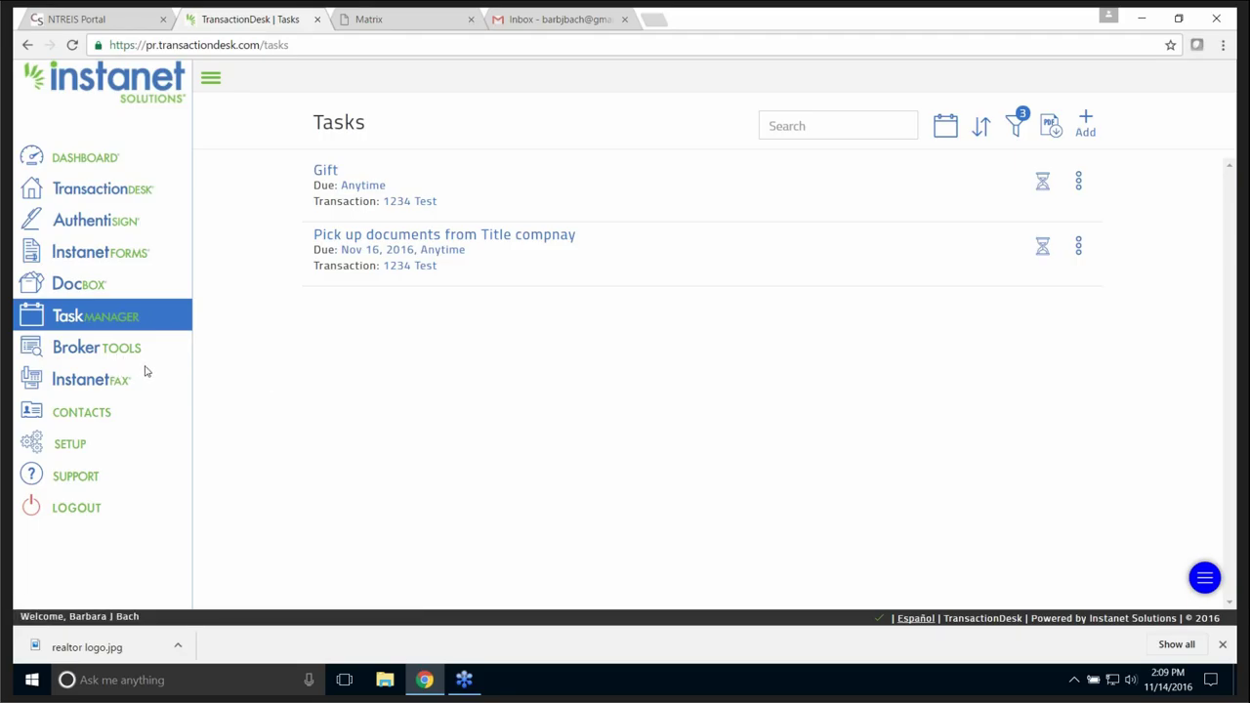
click(117, 349)
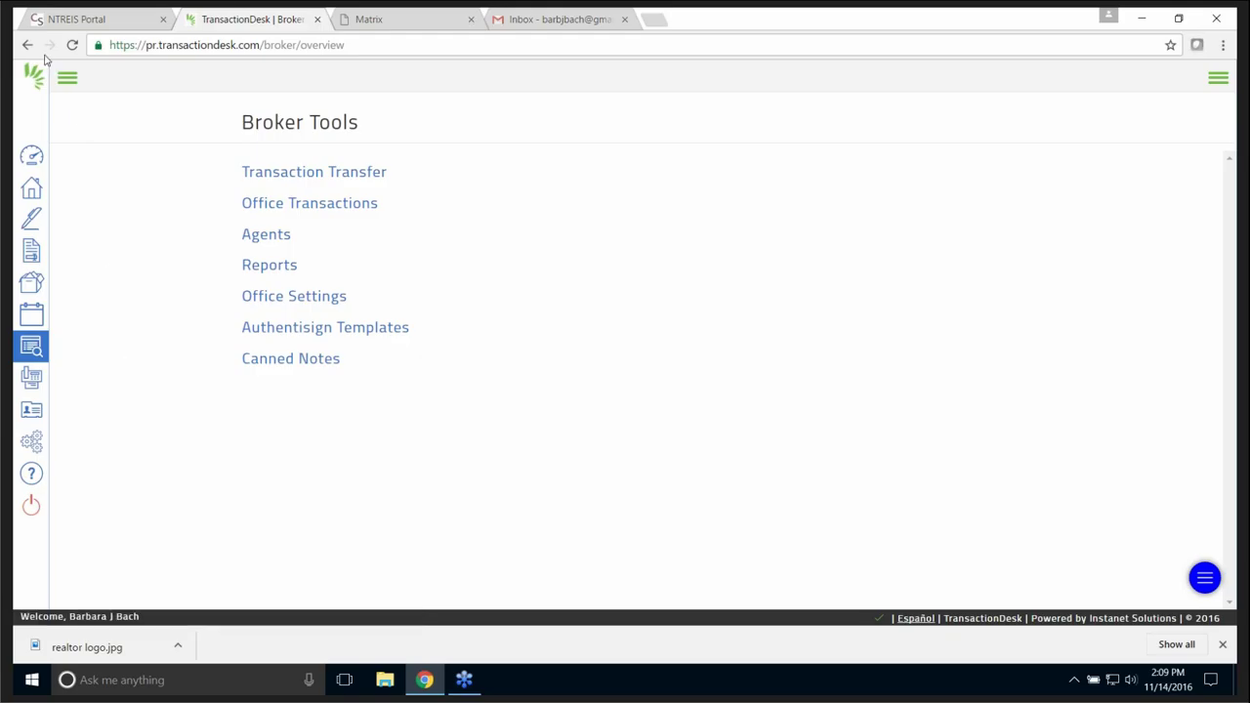
click(68, 78)
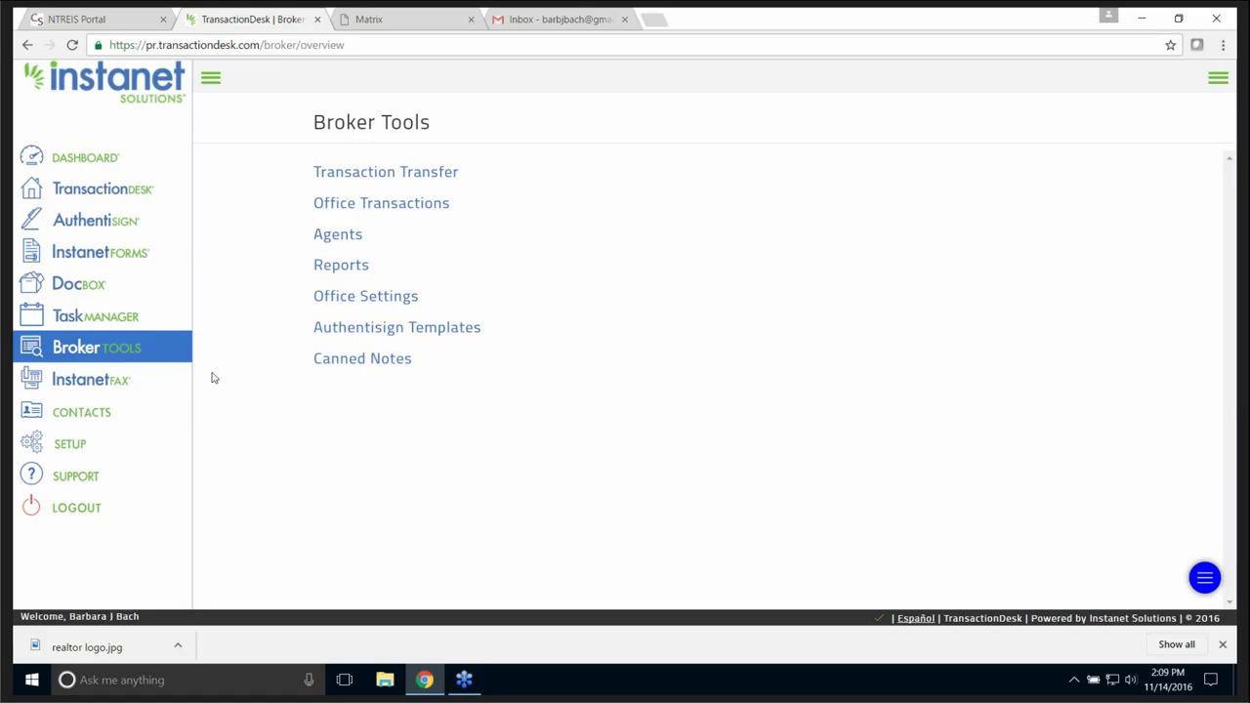
click(100, 383)
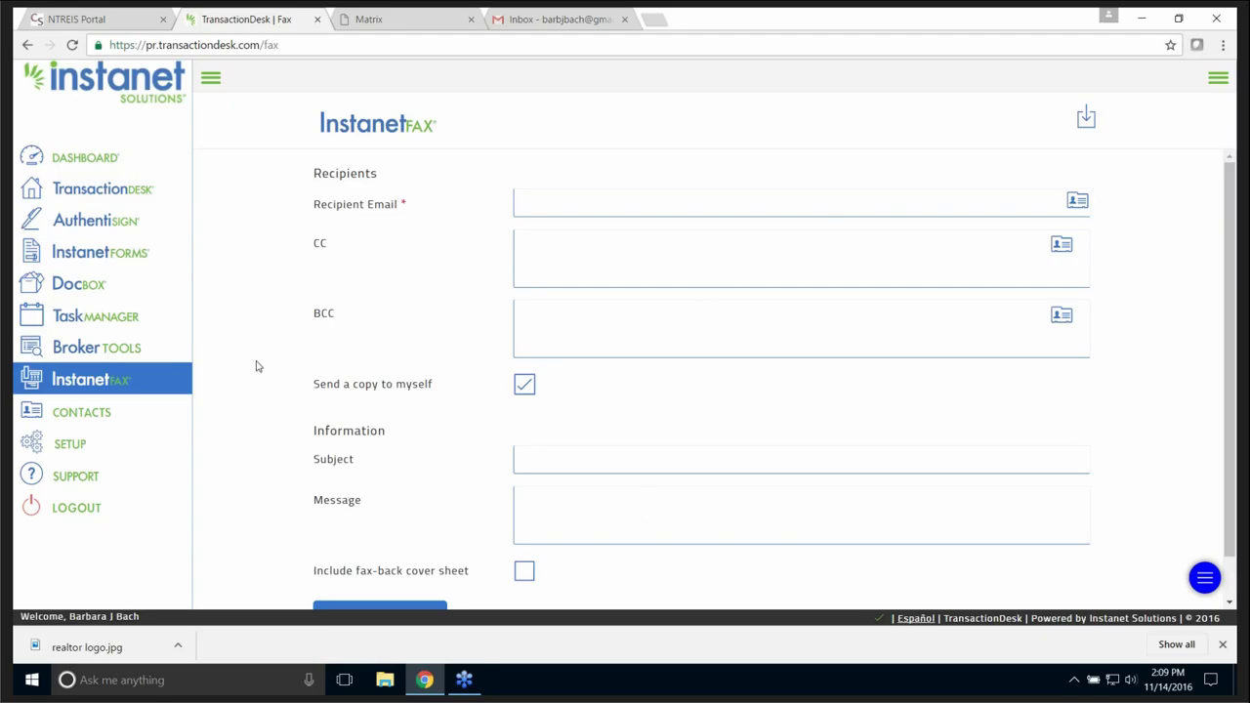
- Open the CONTACTS page listing six contacts
click(98, 414)
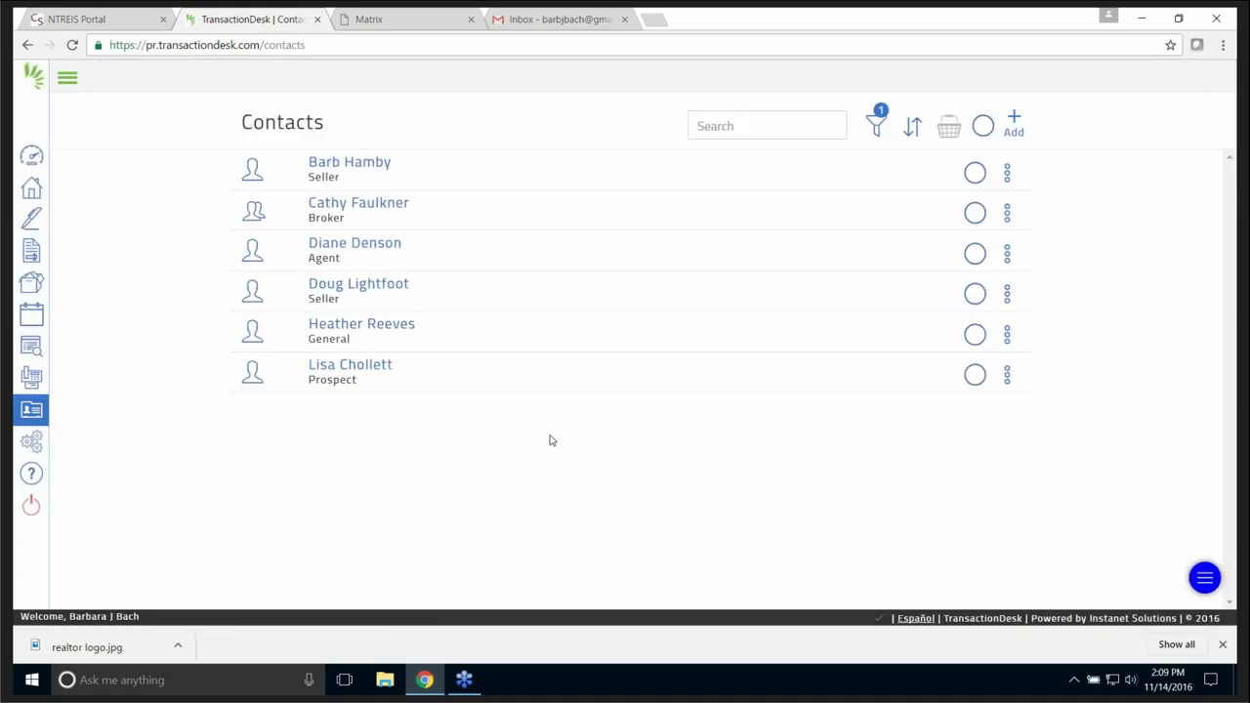
click(1014, 124)
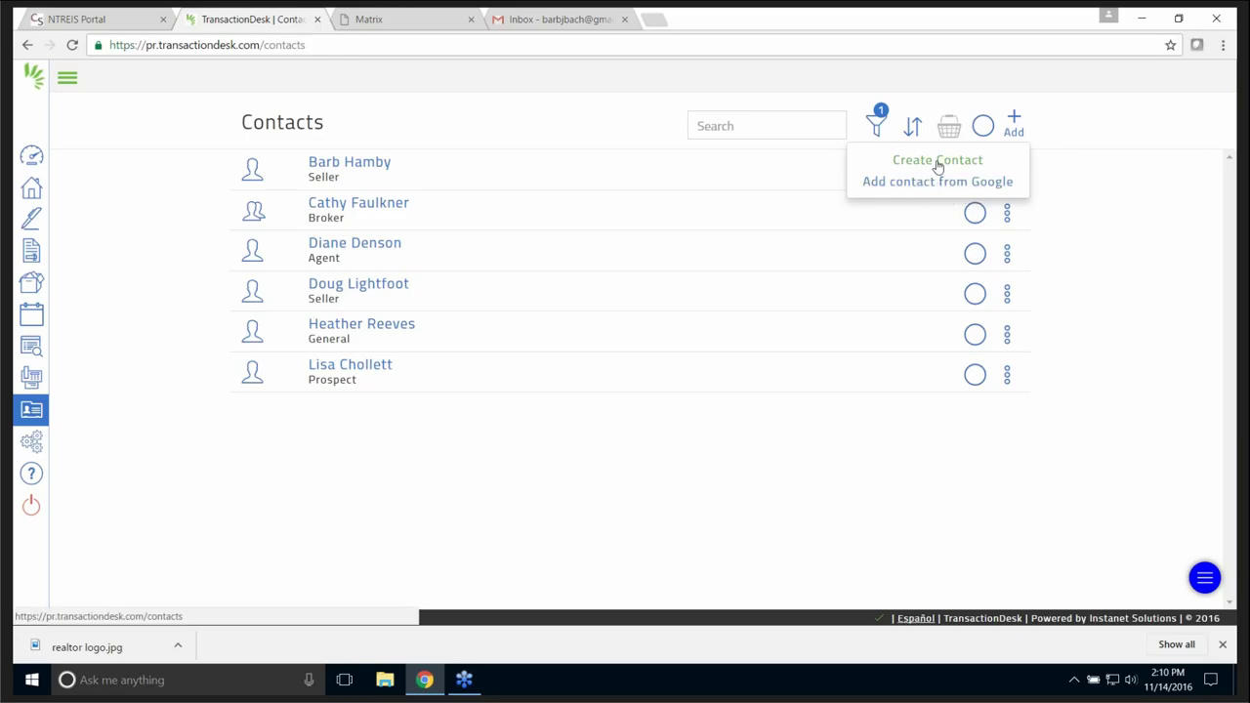
click(939, 162)
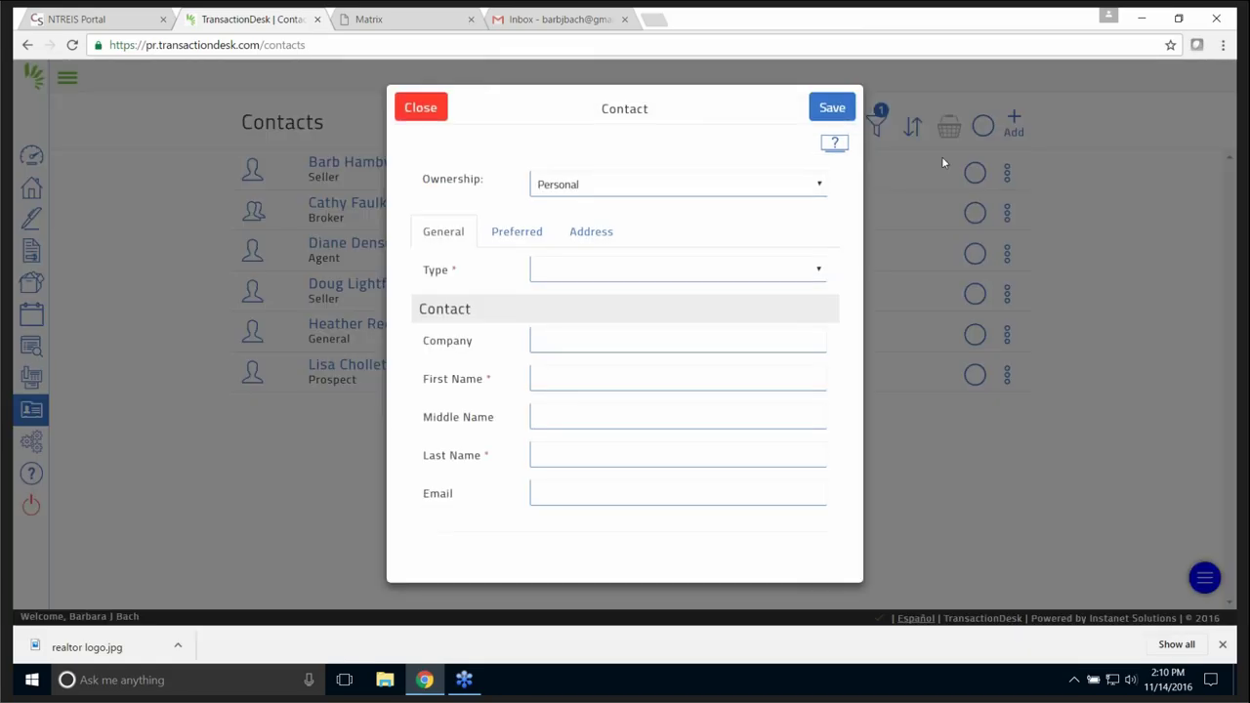
click(821, 188)
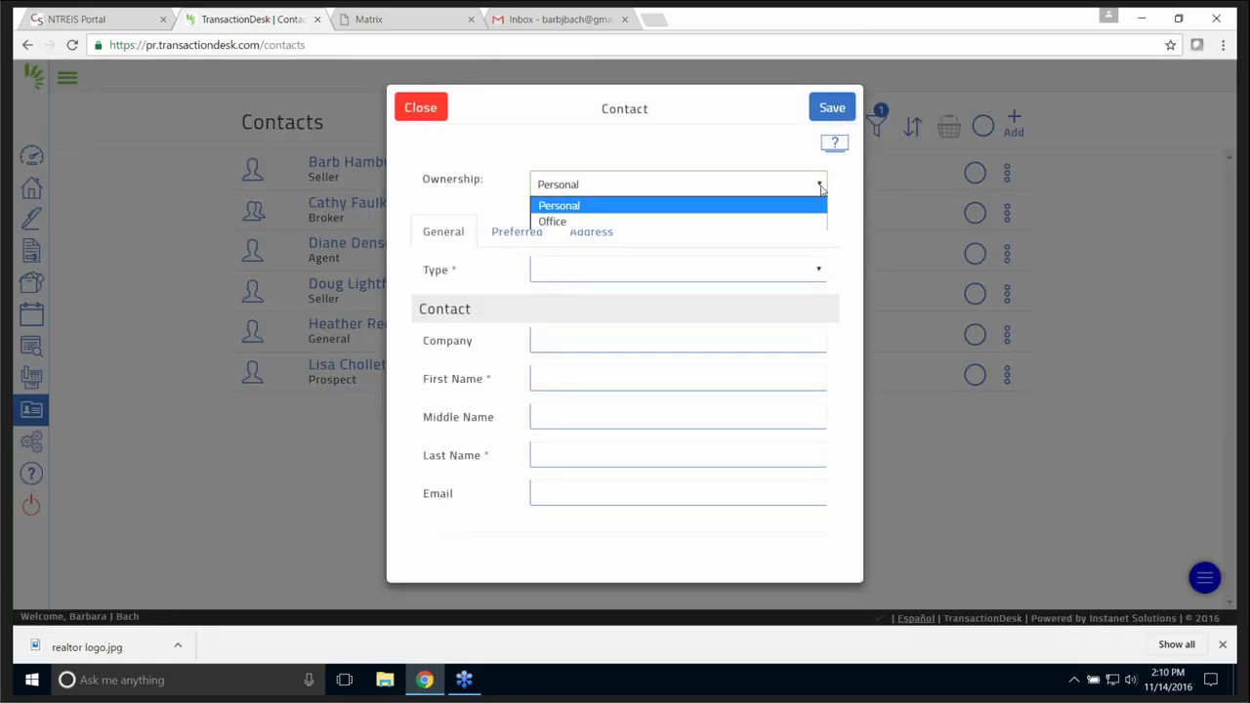
click(588, 207)
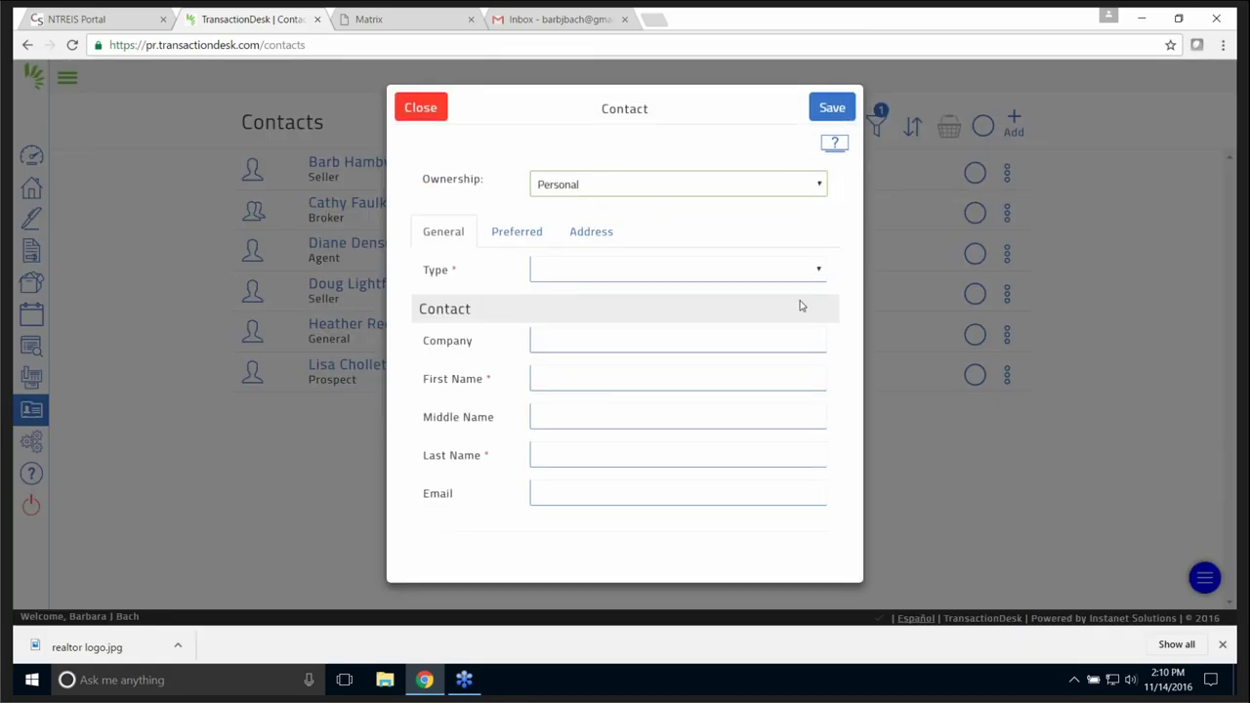
click(820, 273)
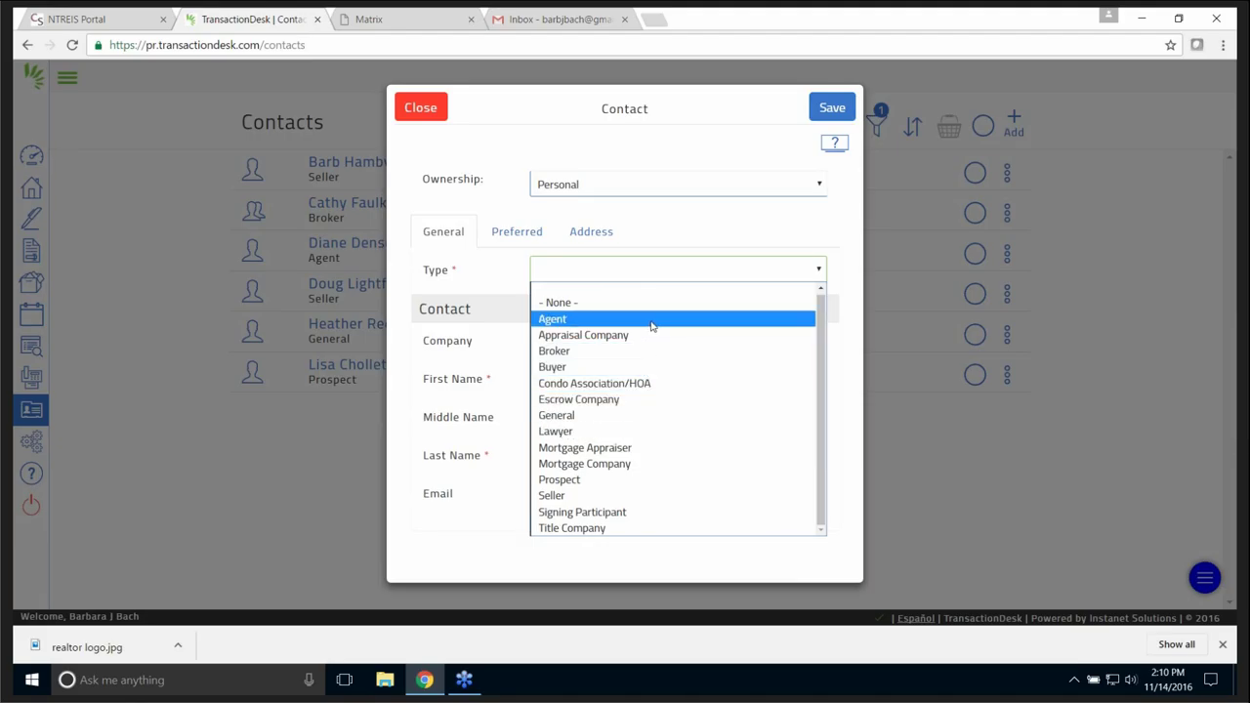
click(832, 109)
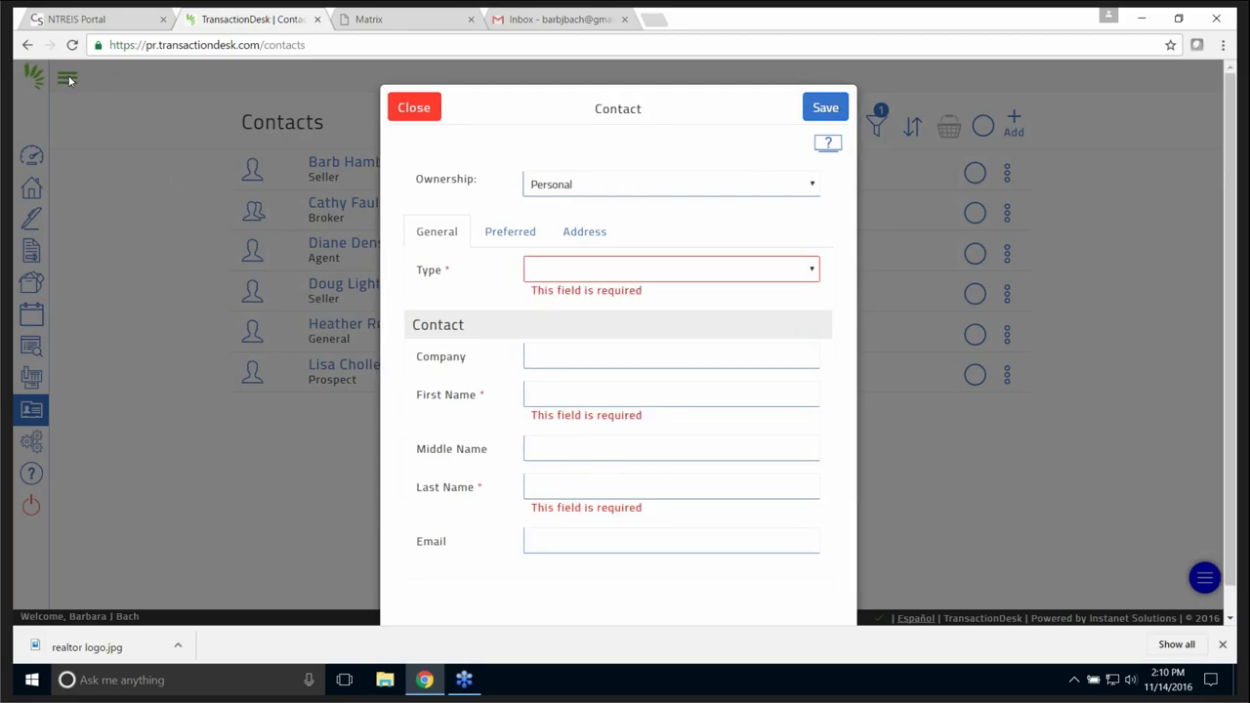
click(418, 109)
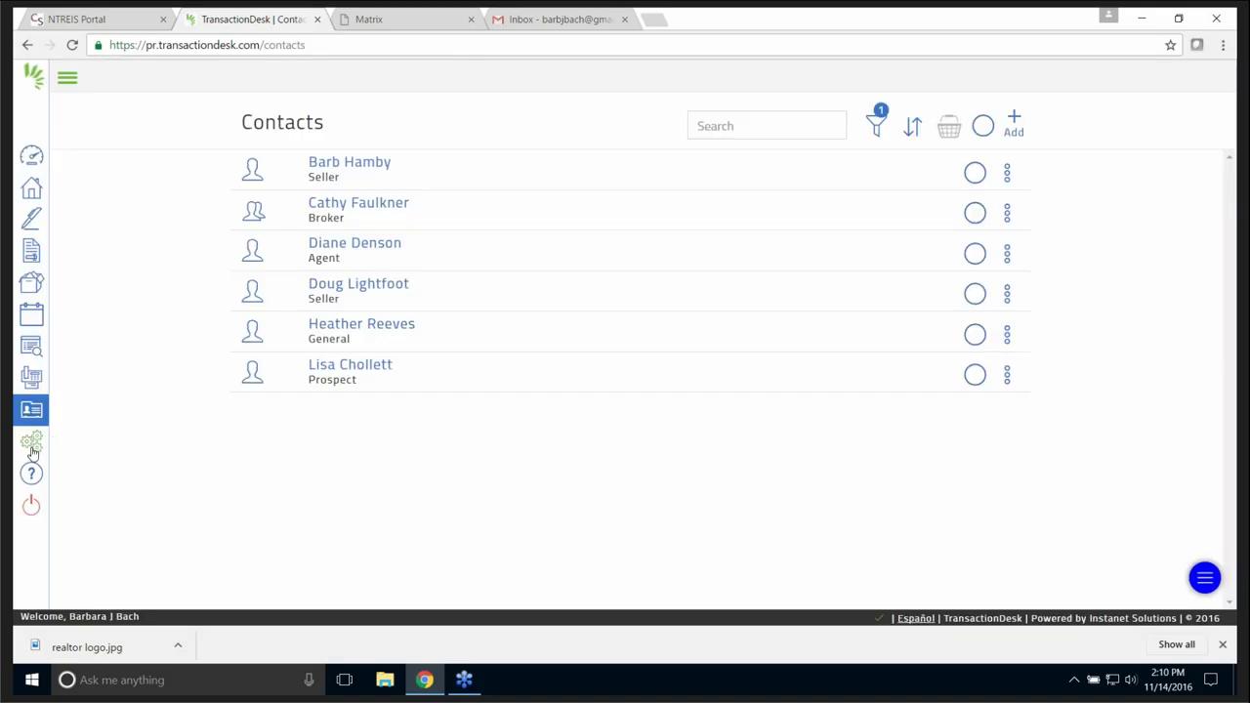
- Open Setup > Preferences and expand the User Information section
click(32, 444)
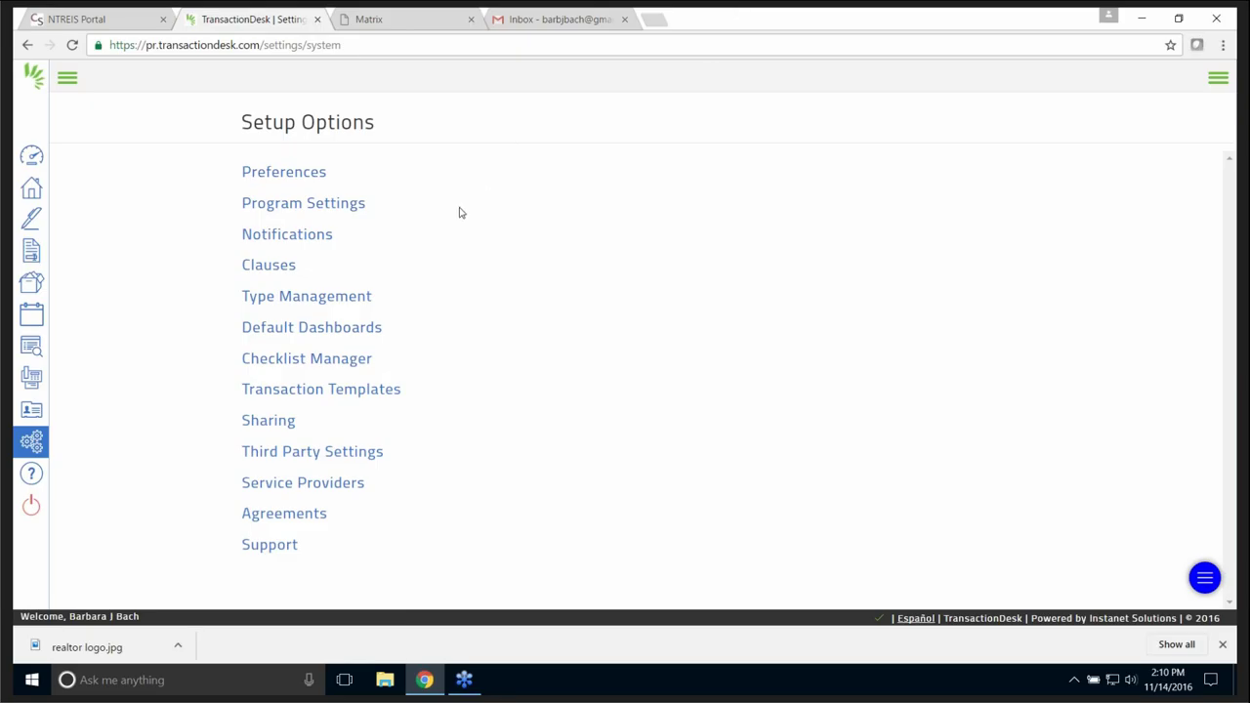
click(301, 176)
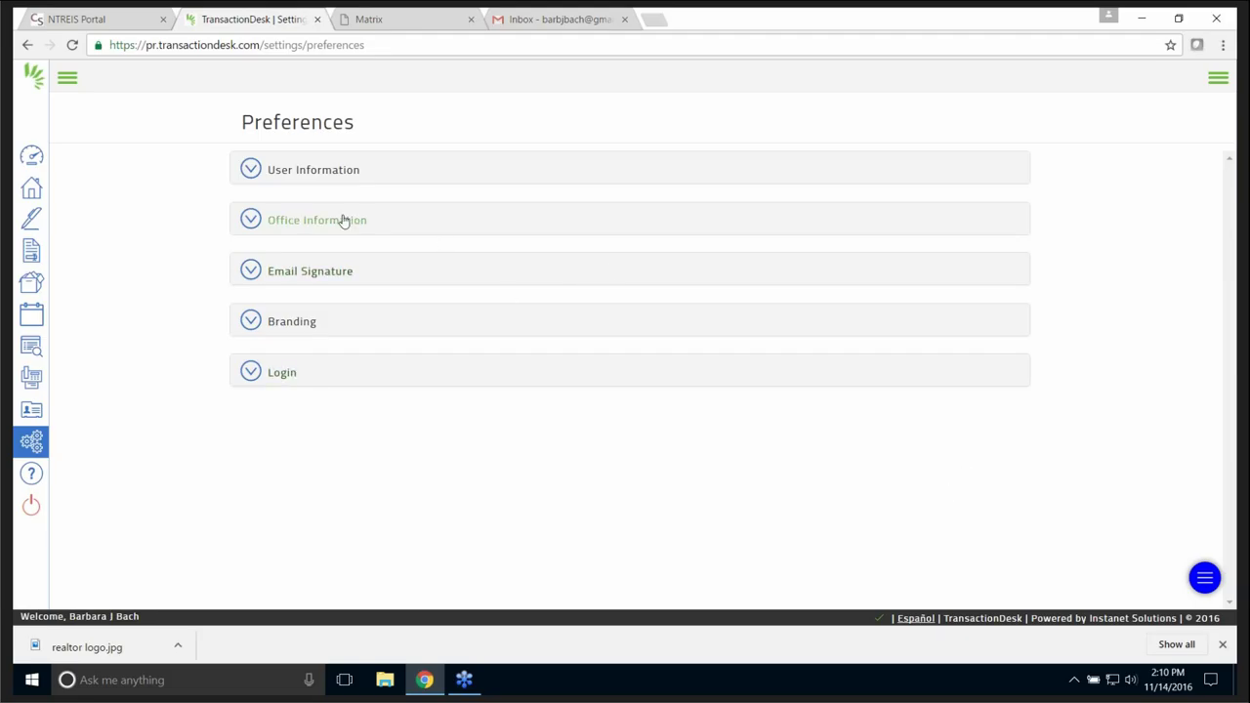
click(252, 171)
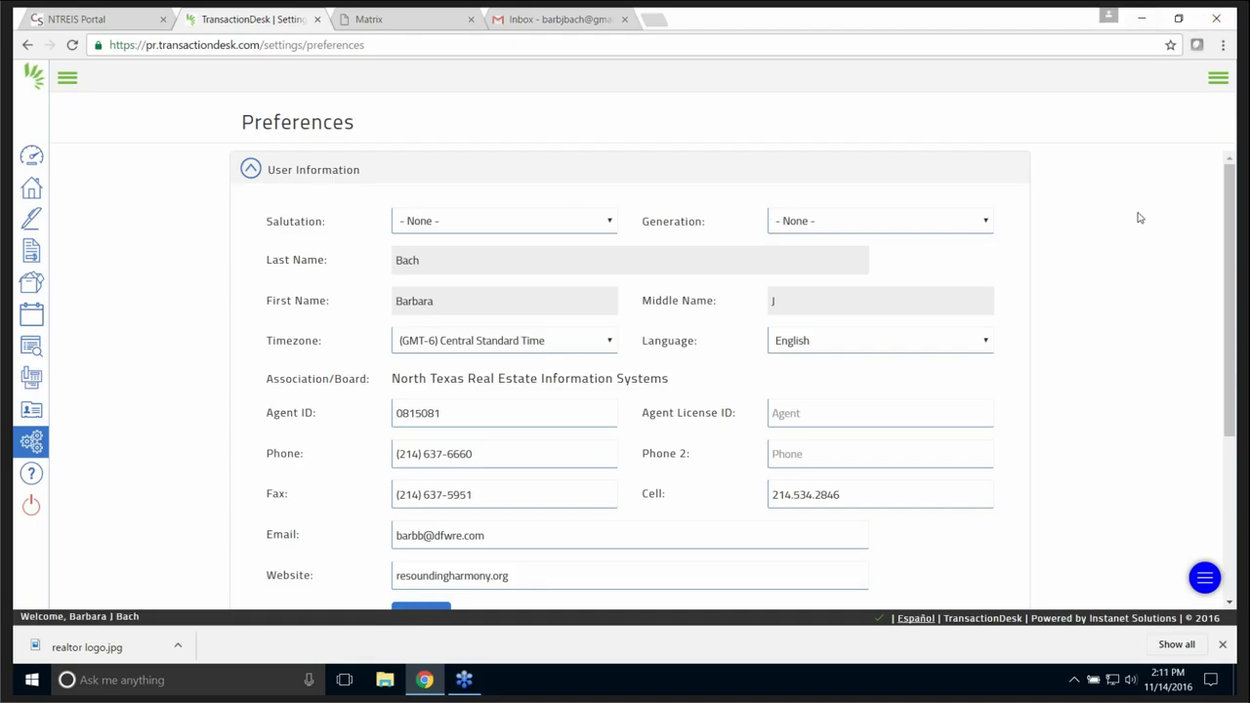
drag(1229, 379, 1230, 489)
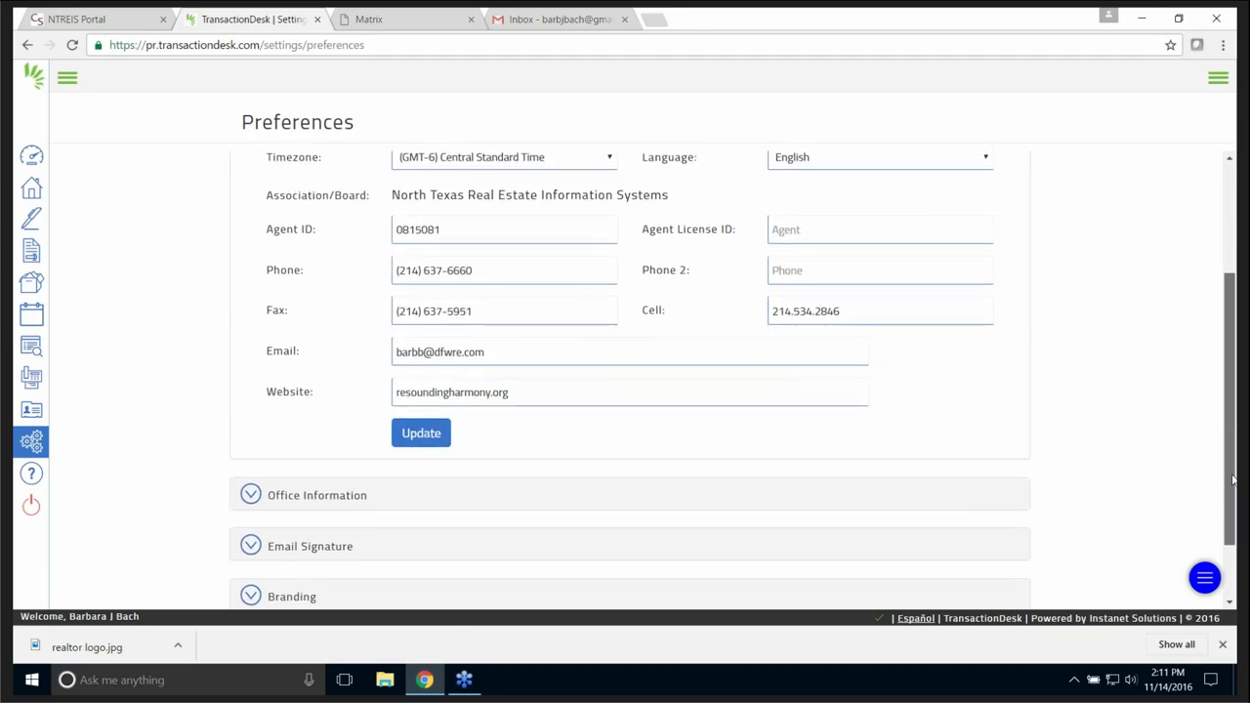
- Expand Office Information, Email Signature, and finally the Branding image-upload section
click(251, 498)
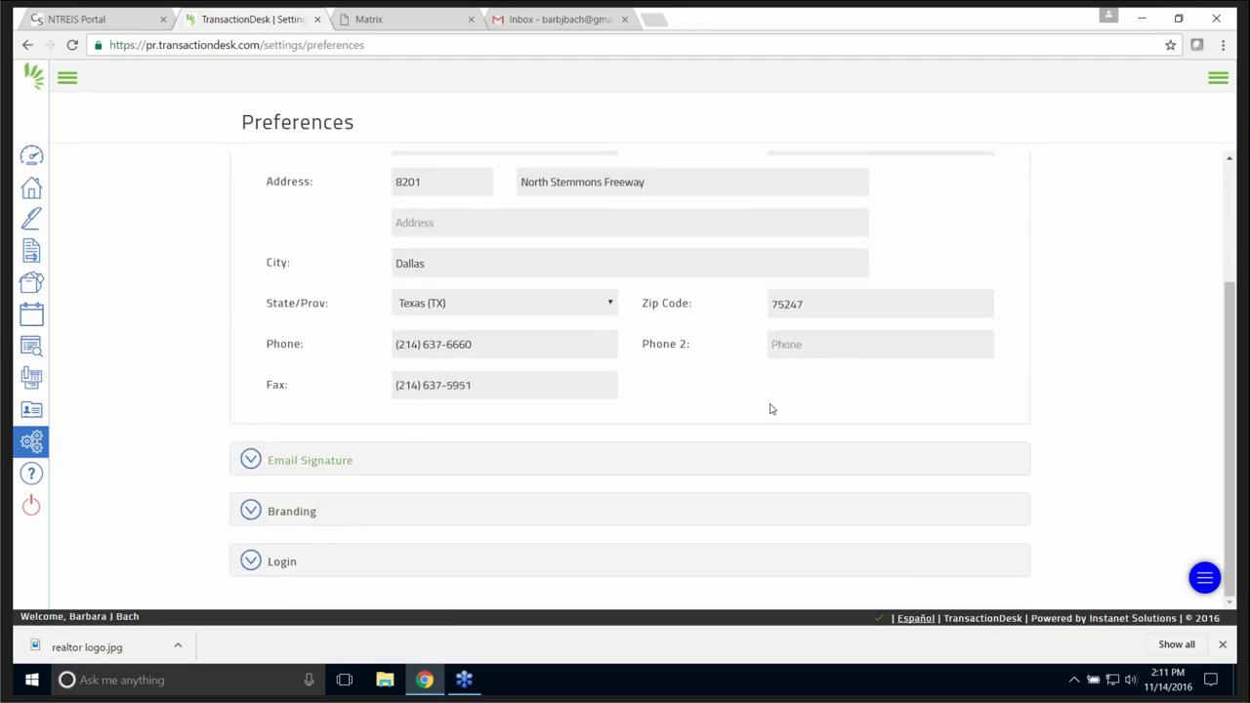
mouse_move(1232, 441)
mouse_down()
mouse_move(1232, 395)
mouse_move(1232, 454)
mouse_up()
click(250, 459)
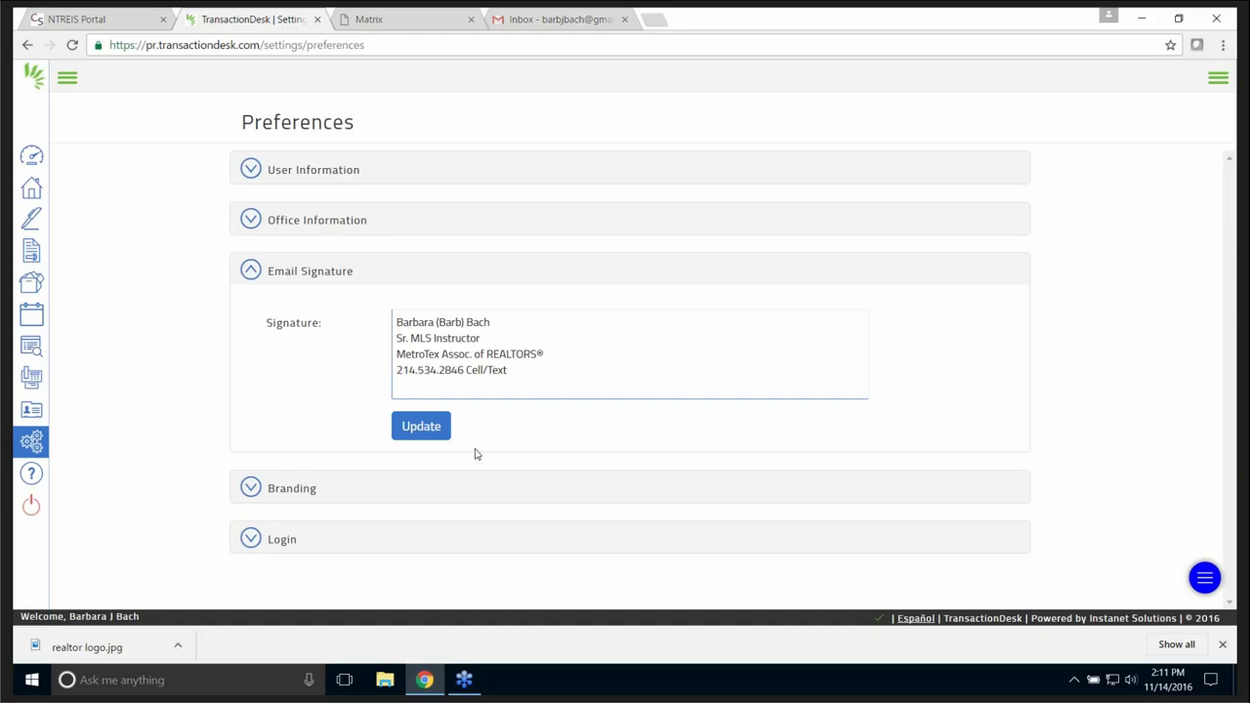
click(250, 490)
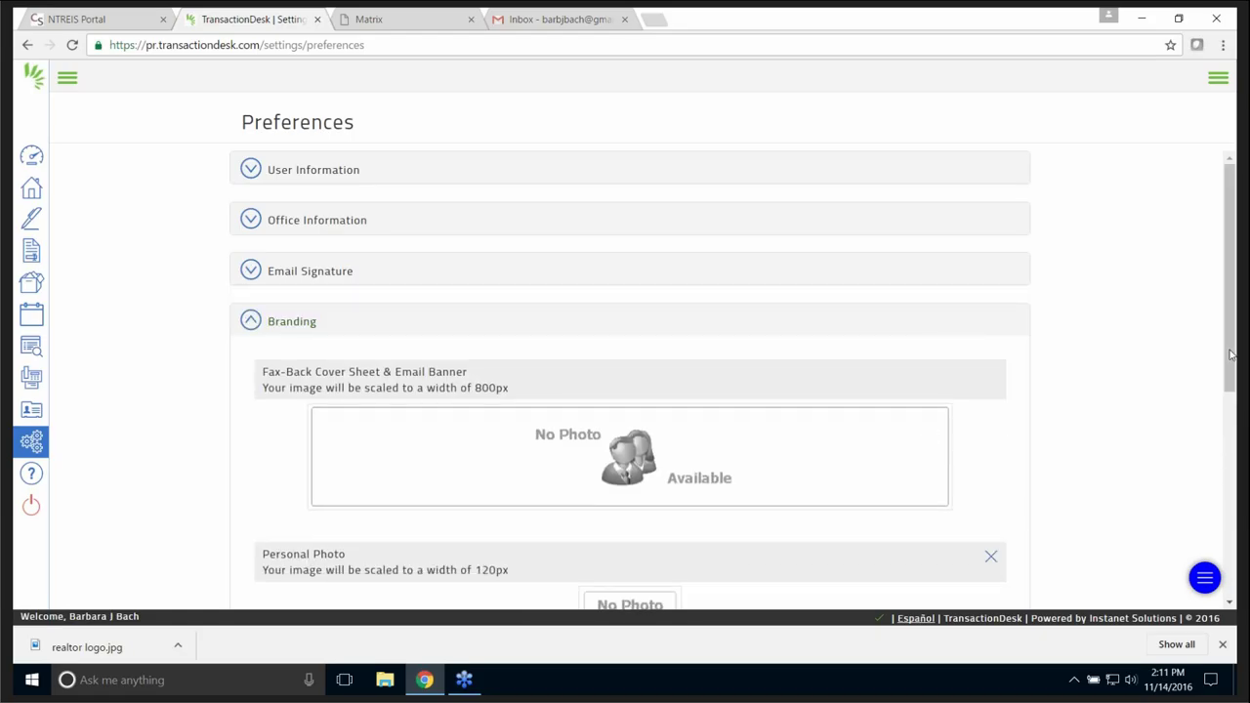
- Cancel the Personal Photo file dialog without uploading, then expand the Login password section
drag(1229, 335, 1235, 493)
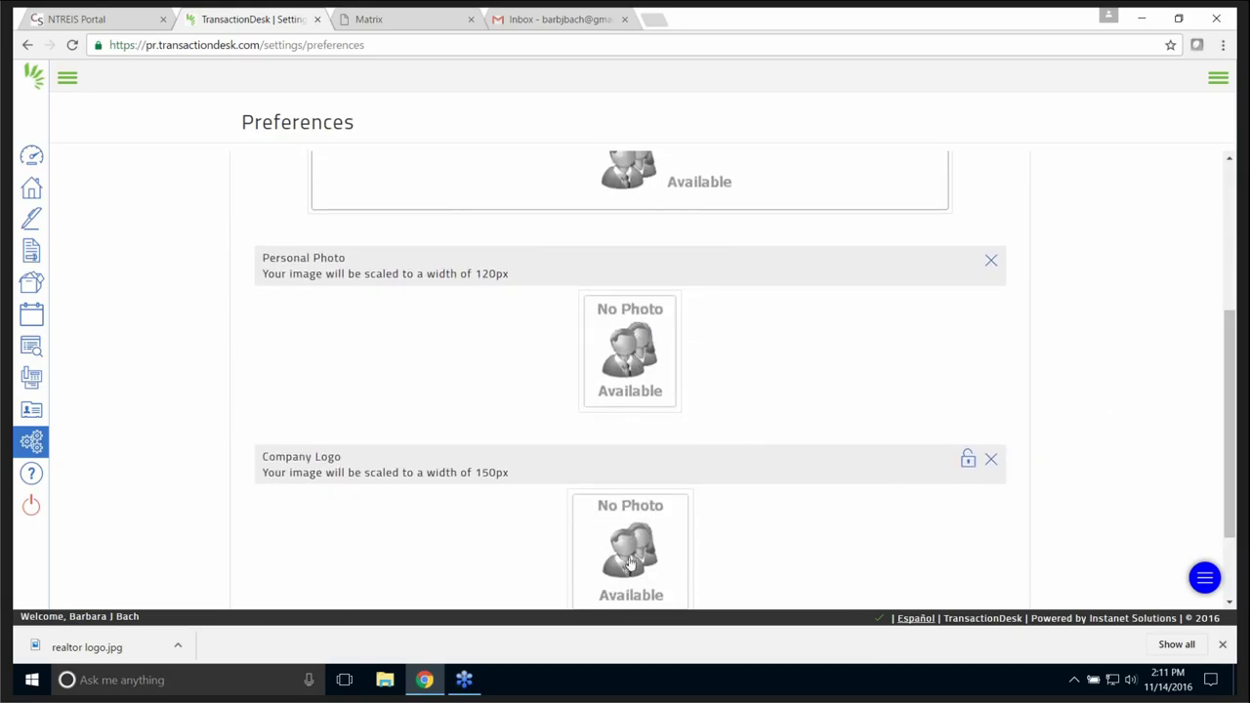
mouse_move(1235, 447)
mouse_down()
mouse_move(1074, 387)
mouse_move(827, 355)
mouse_up()
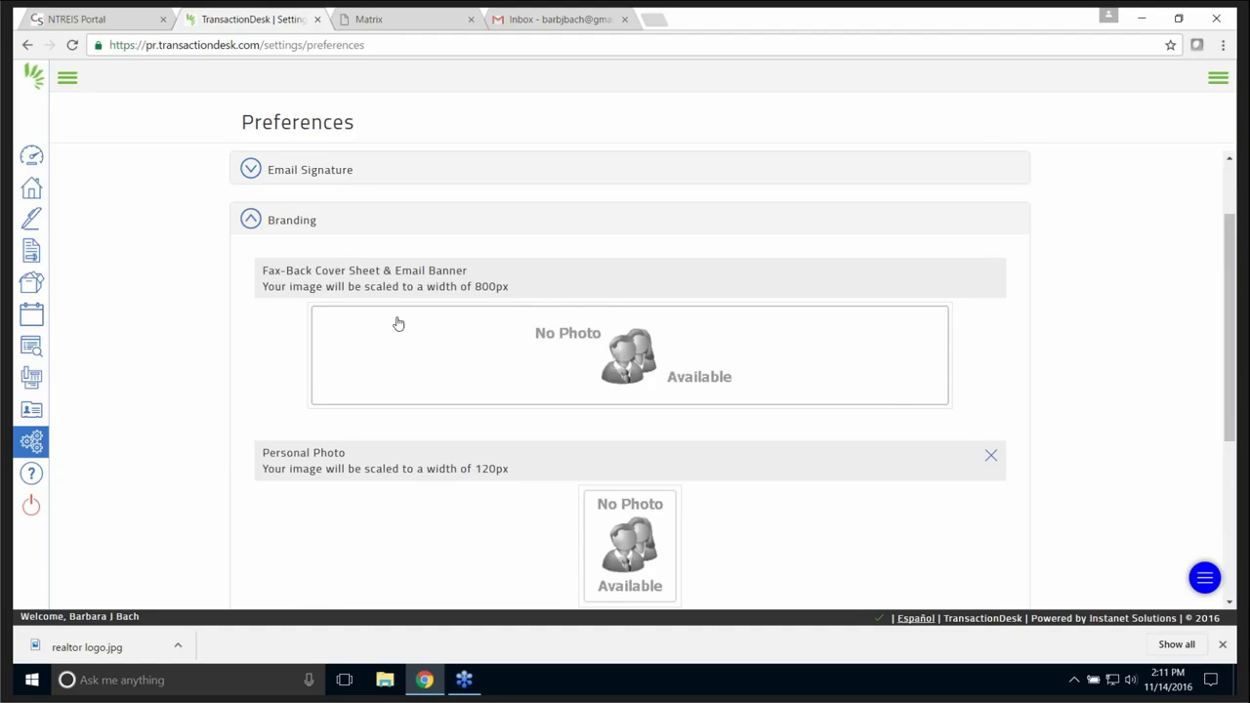
scroll(849, 476, down, 2)
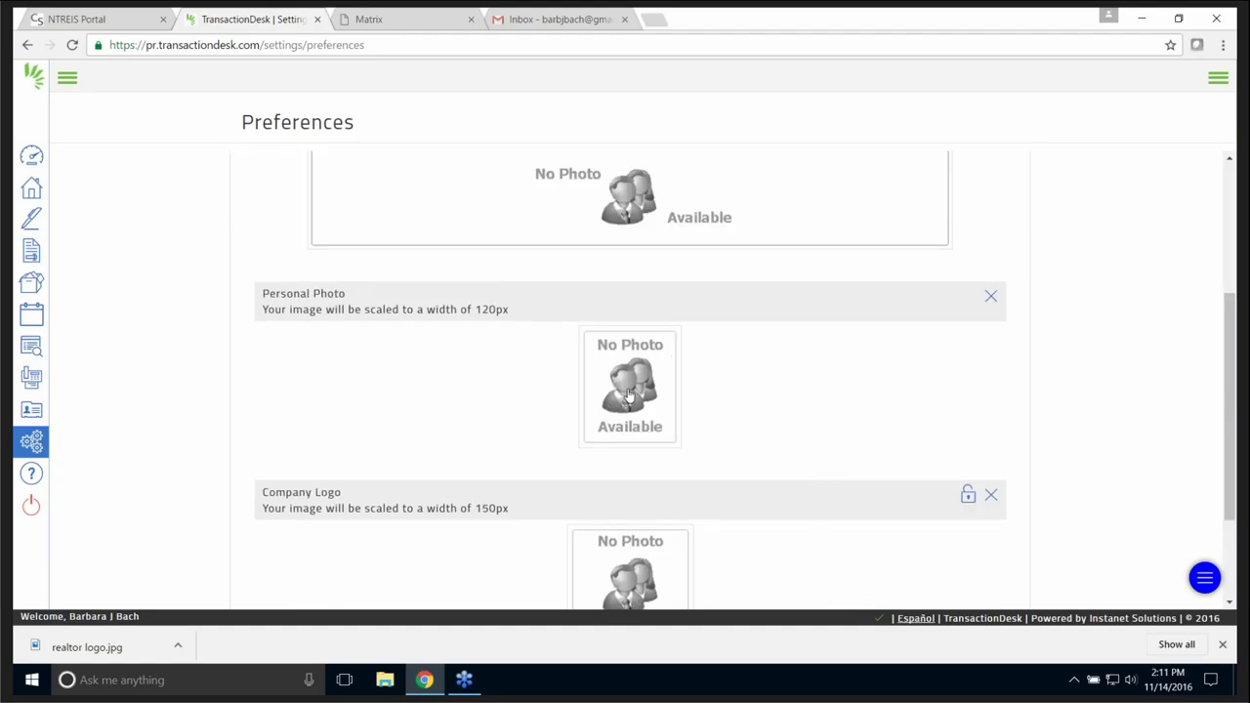
click(628, 393)
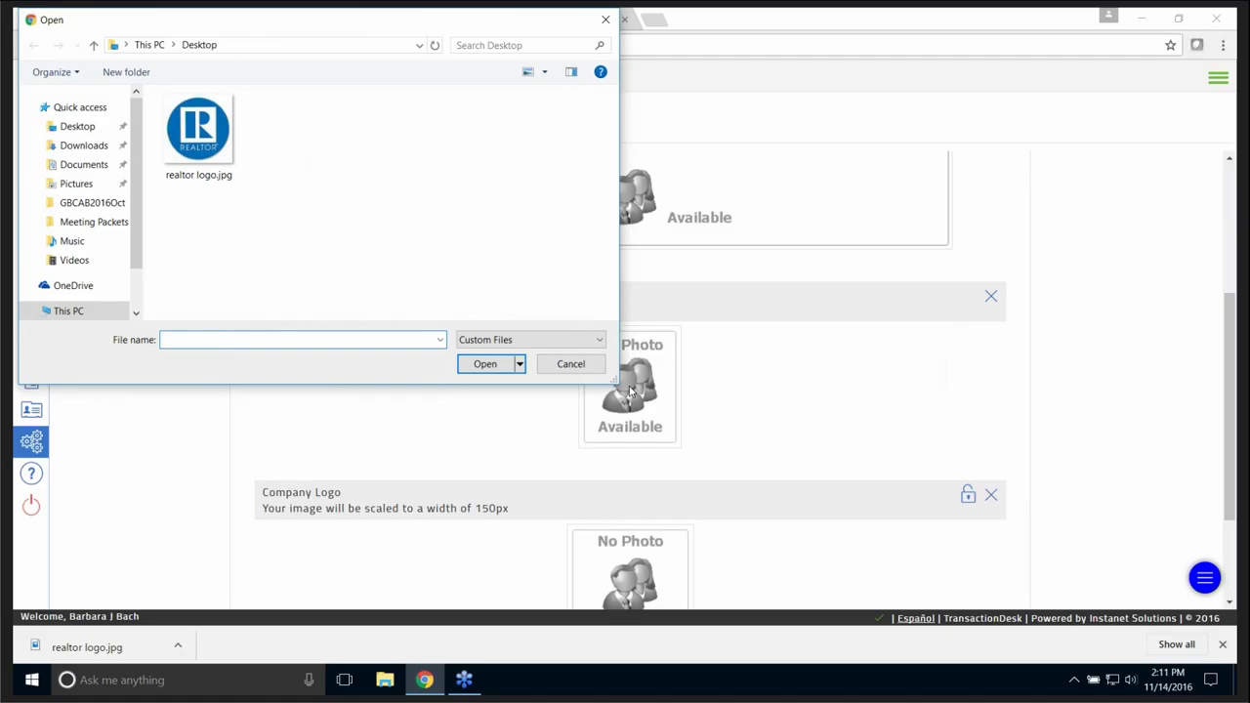
click(605, 20)
drag(1235, 425, 1235, 508)
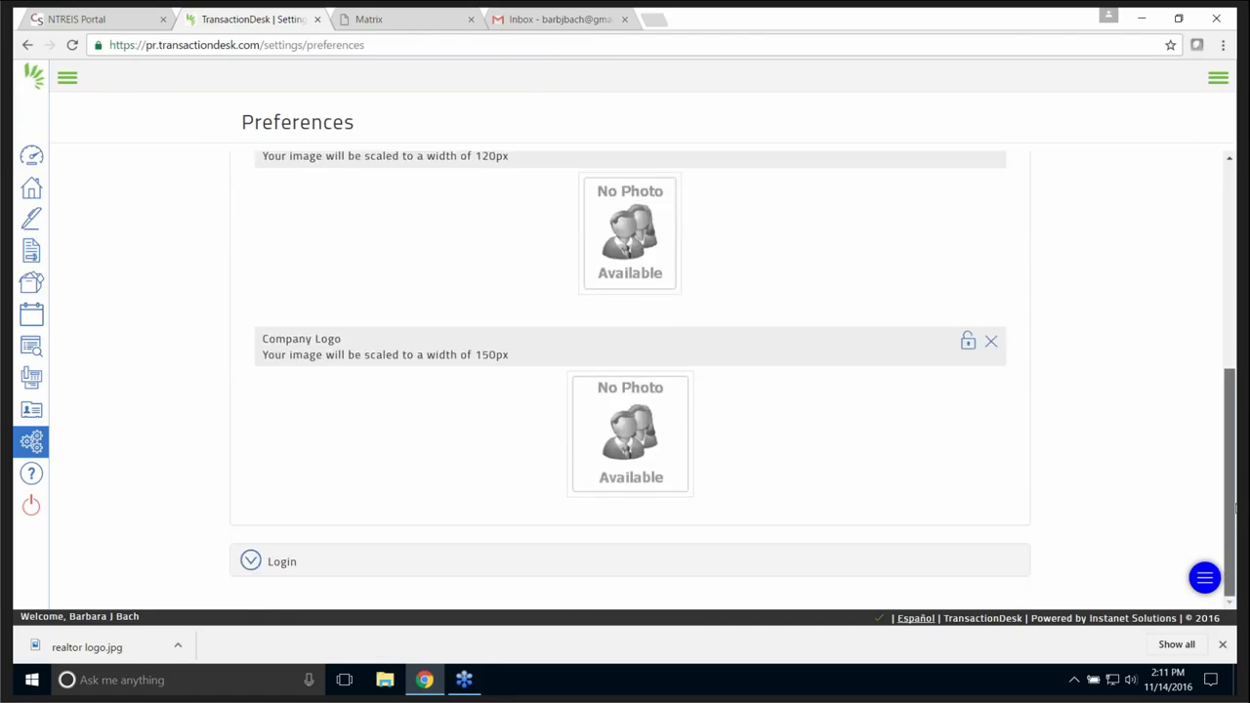
click(263, 567)
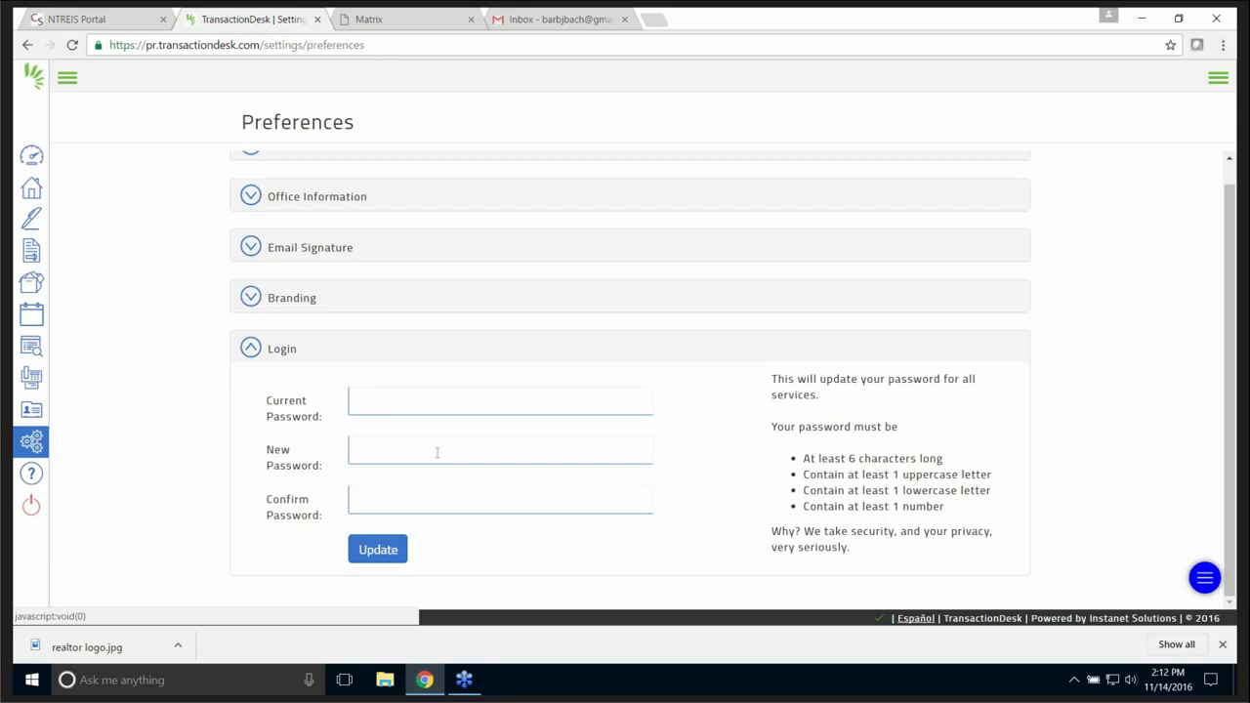
- Collapse Login, check the Pool clause under Clauses > Personal Clauses, then return to Setup Options
click(249, 351)
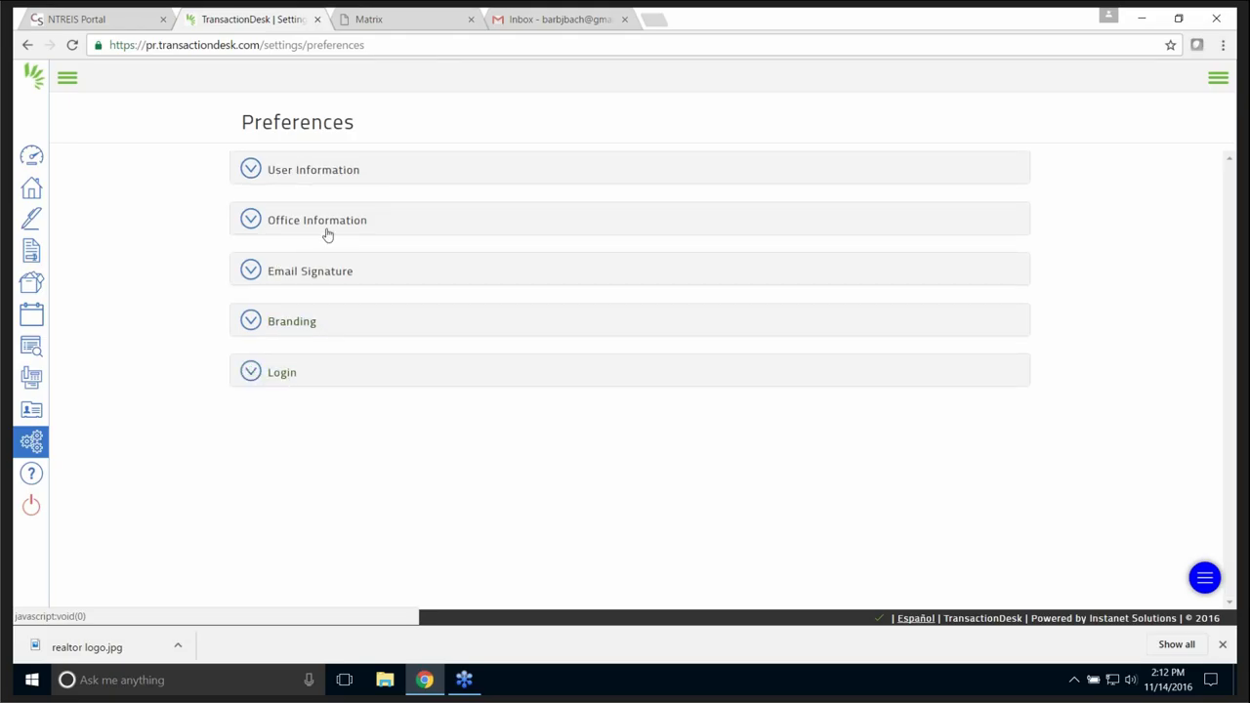
click(31, 442)
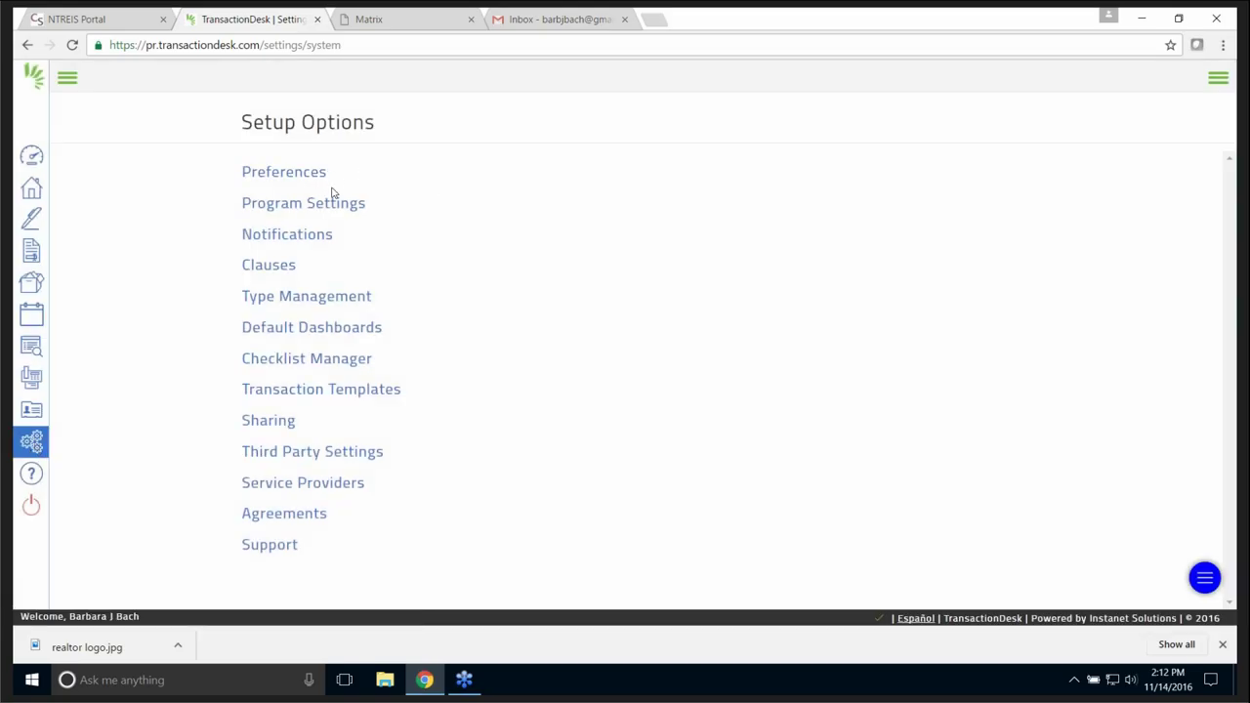
click(282, 270)
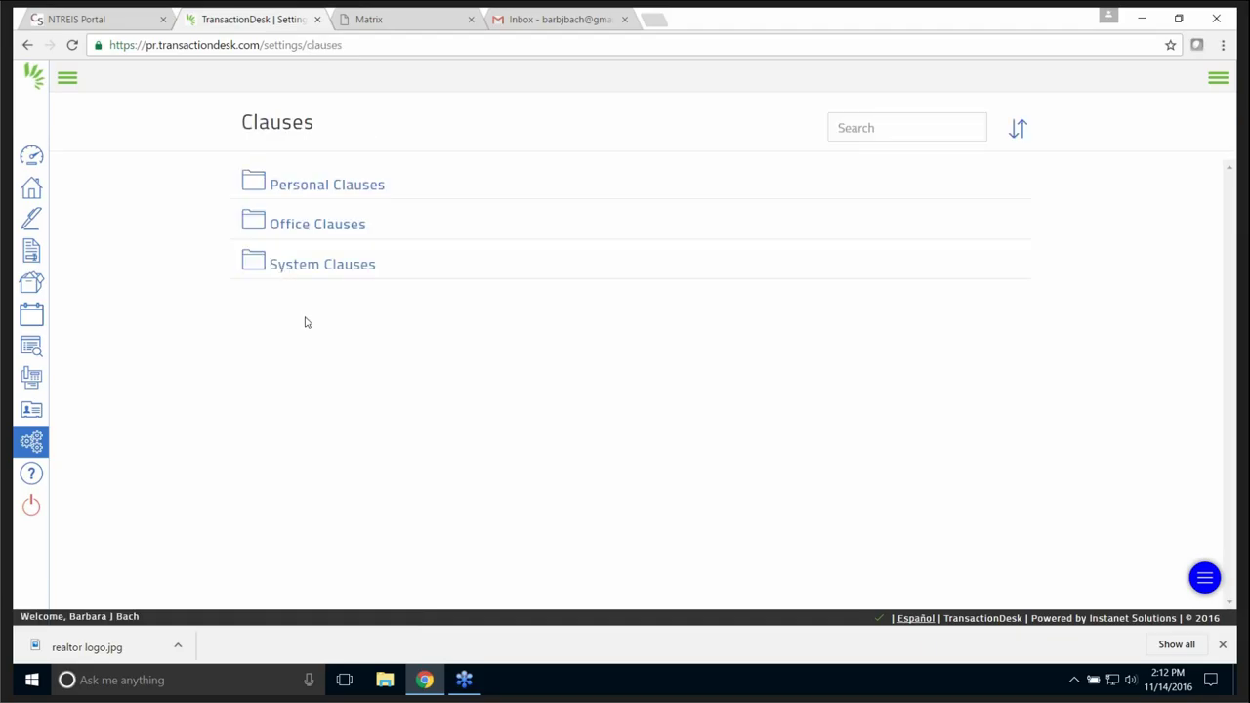
click(323, 188)
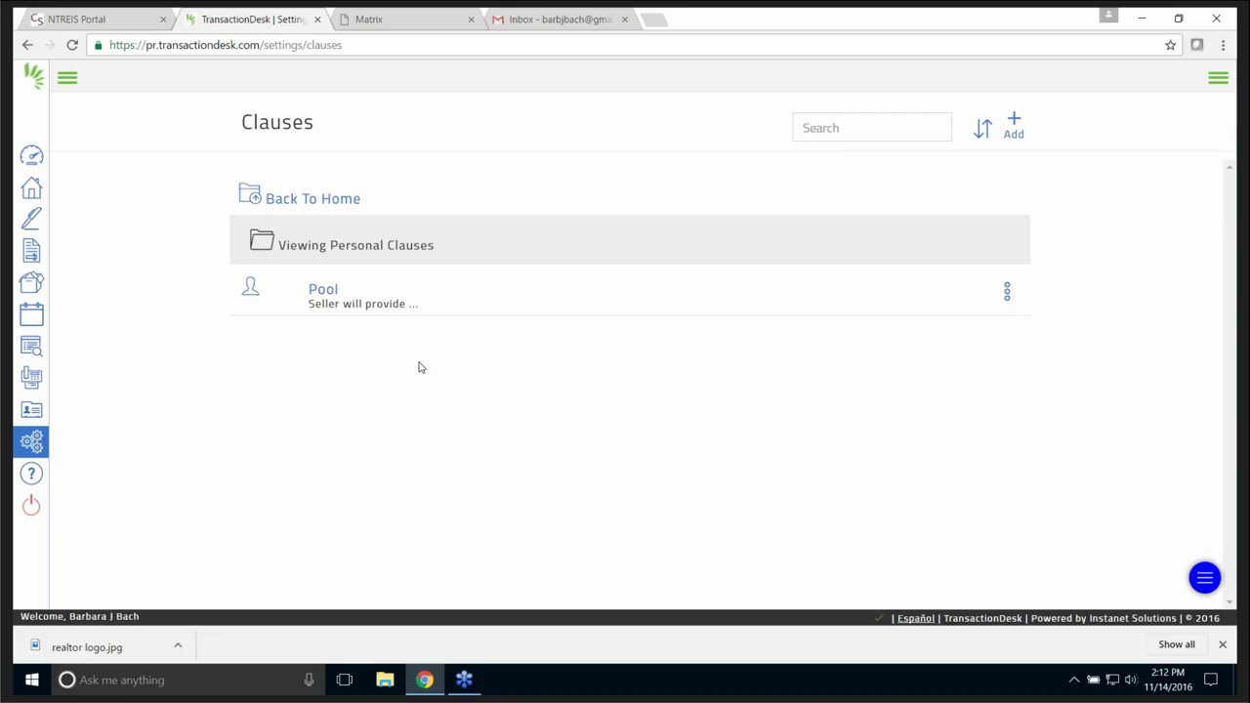
click(39, 444)
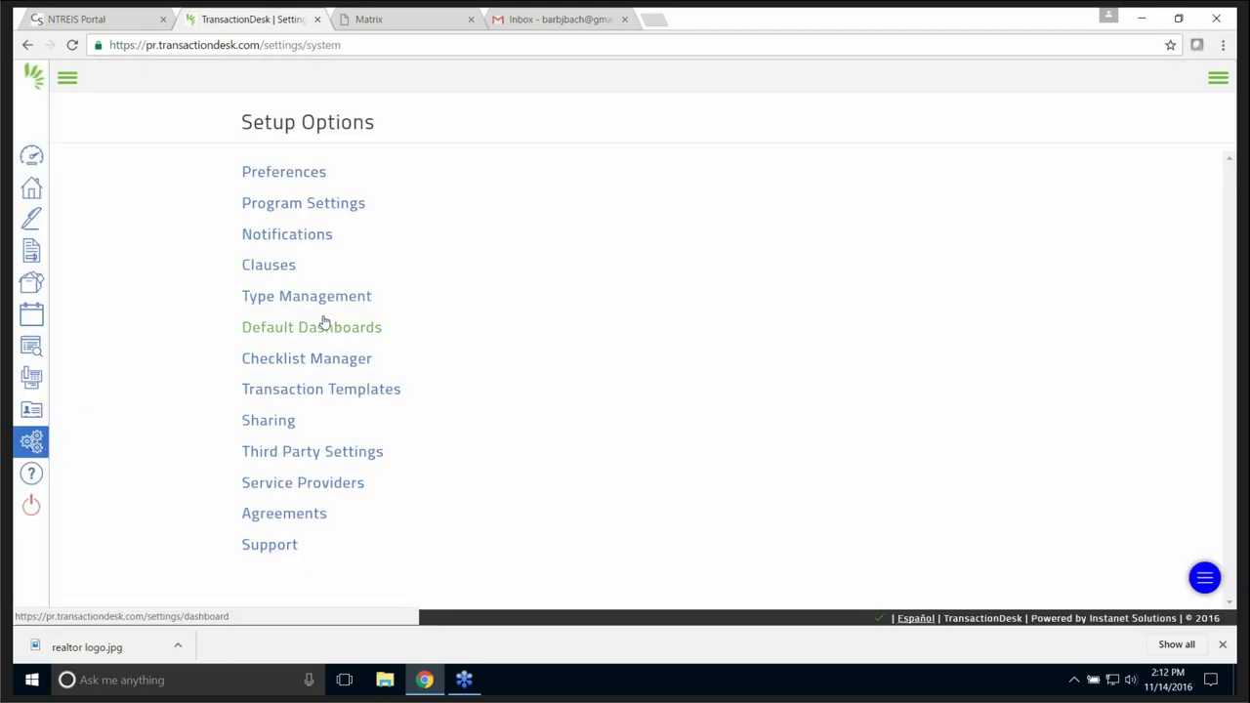
click(328, 396)
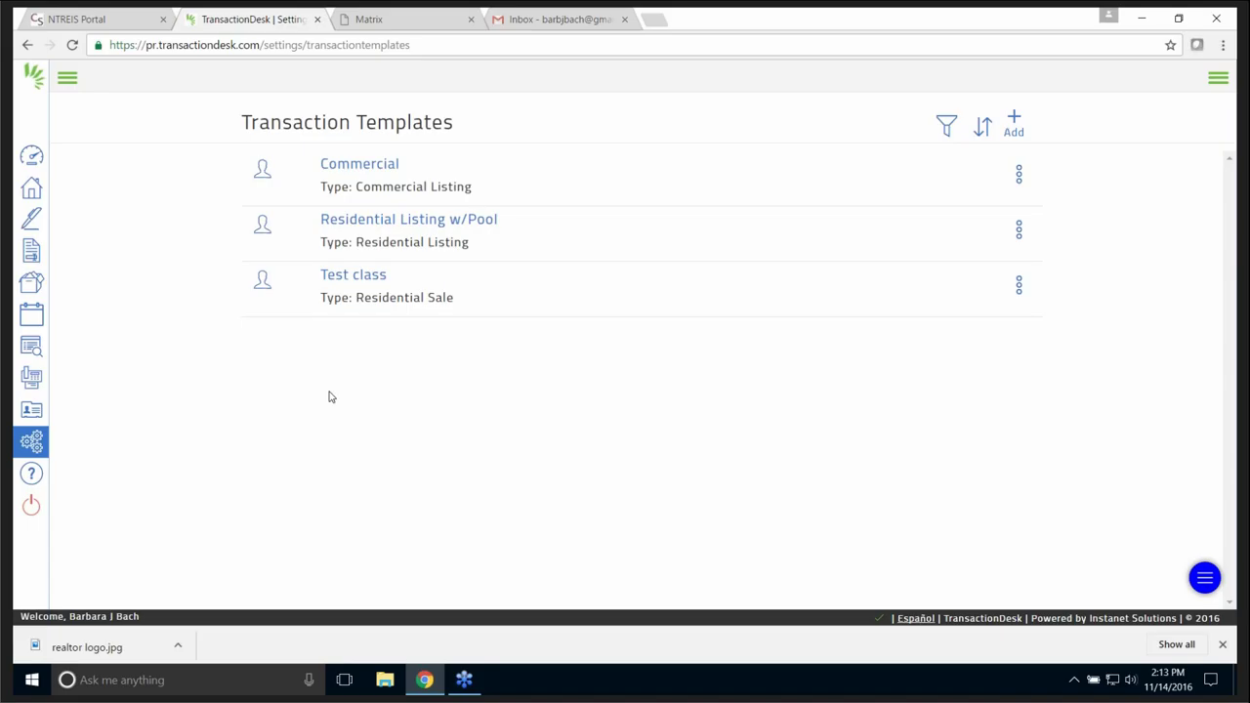
click(33, 442)
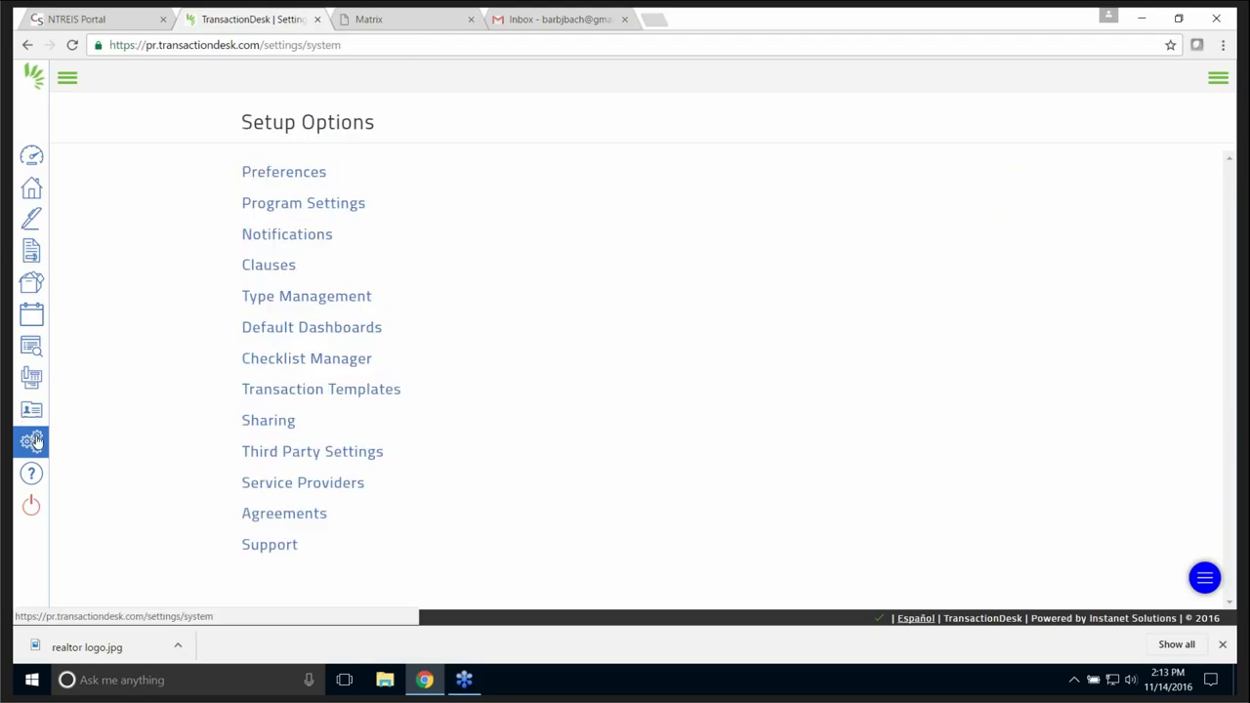
click(348, 492)
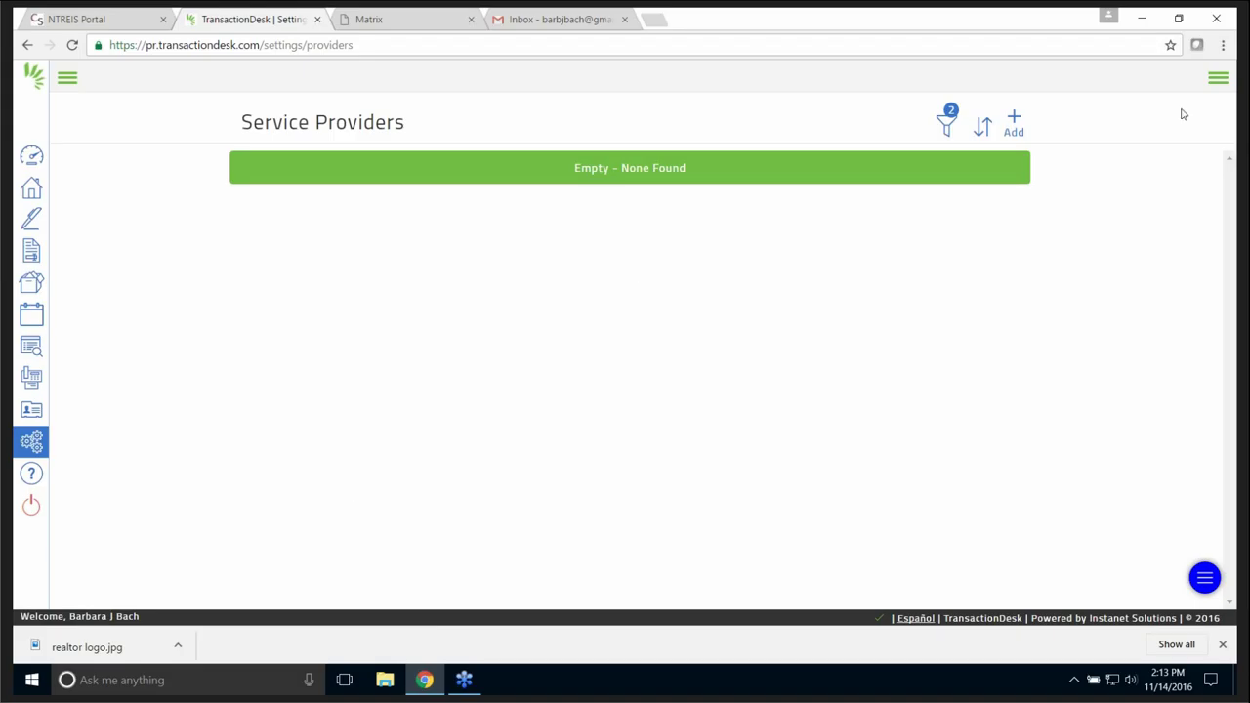
click(34, 443)
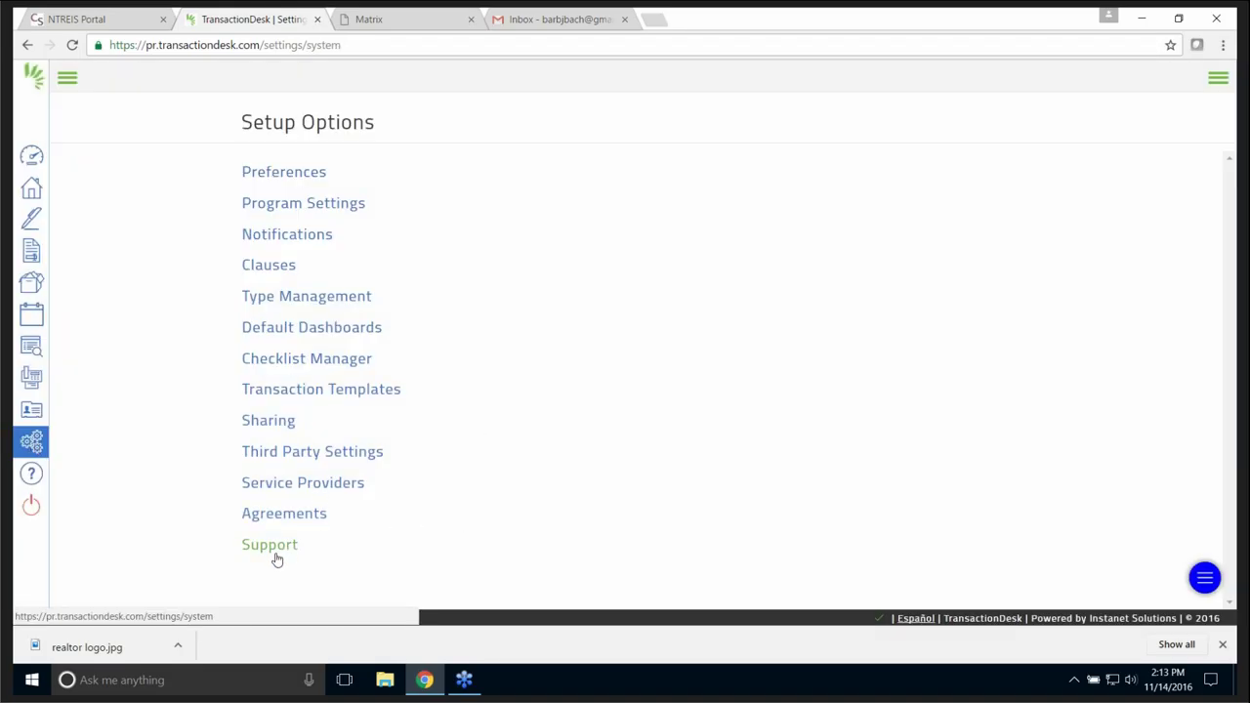
click(285, 426)
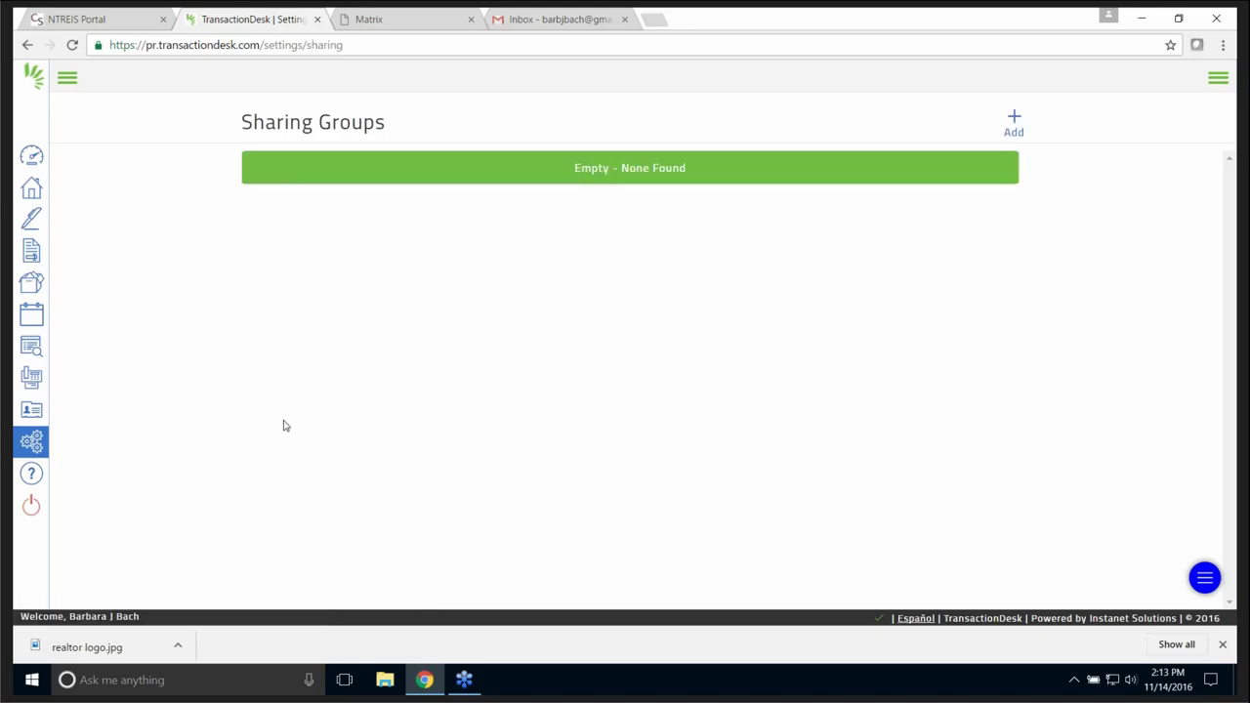
click(33, 444)
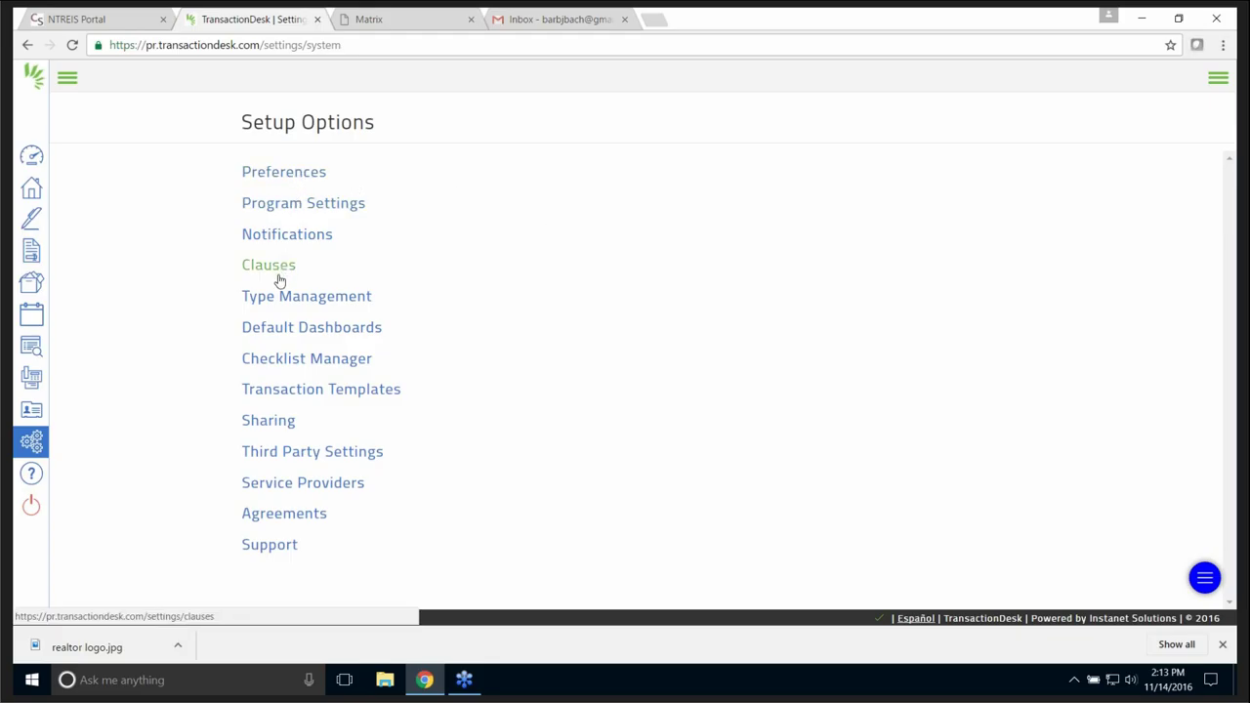
- Look through the checklists in Checklist Manager, then go to the Support page
click(312, 362)
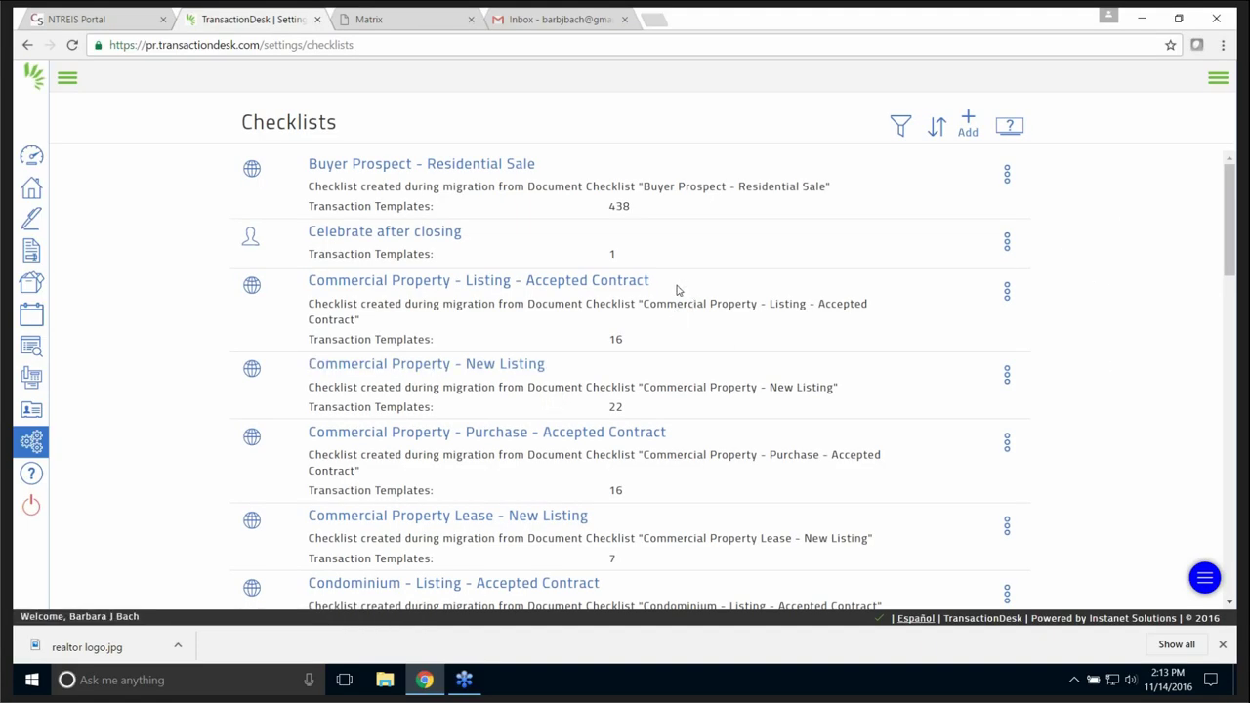
scroll(683, 293, down, 3)
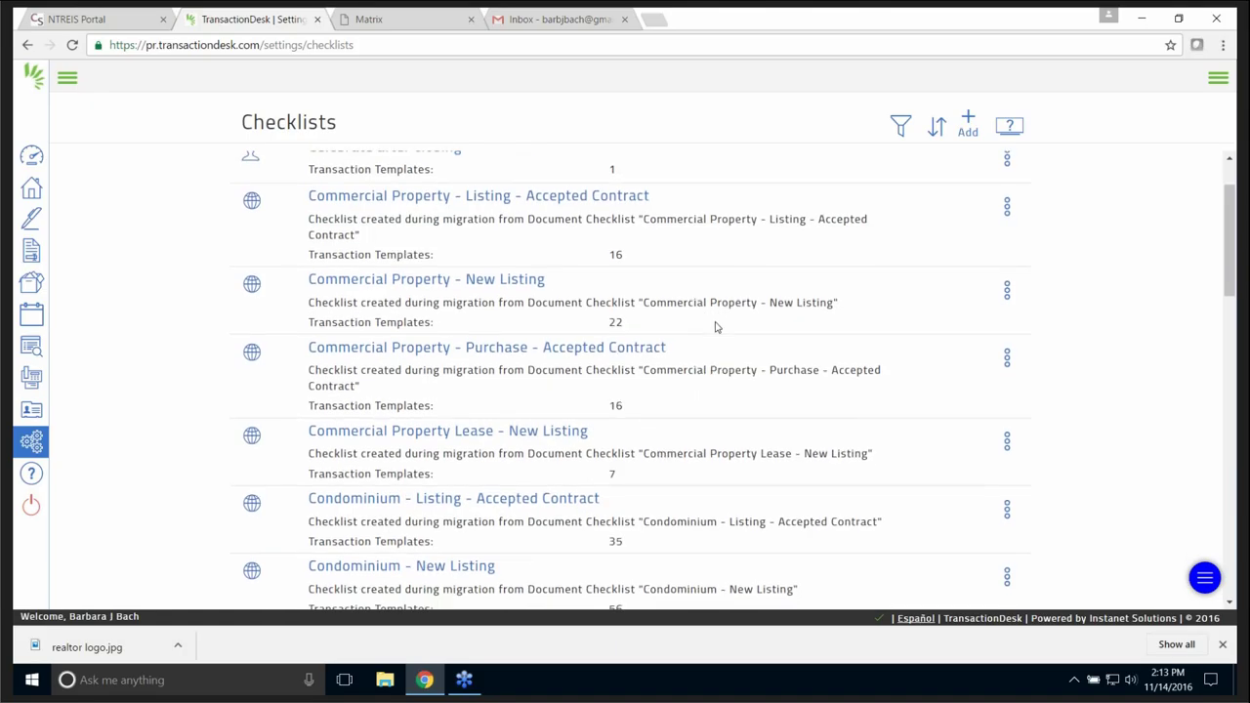
scroll(713, 338, up, 3)
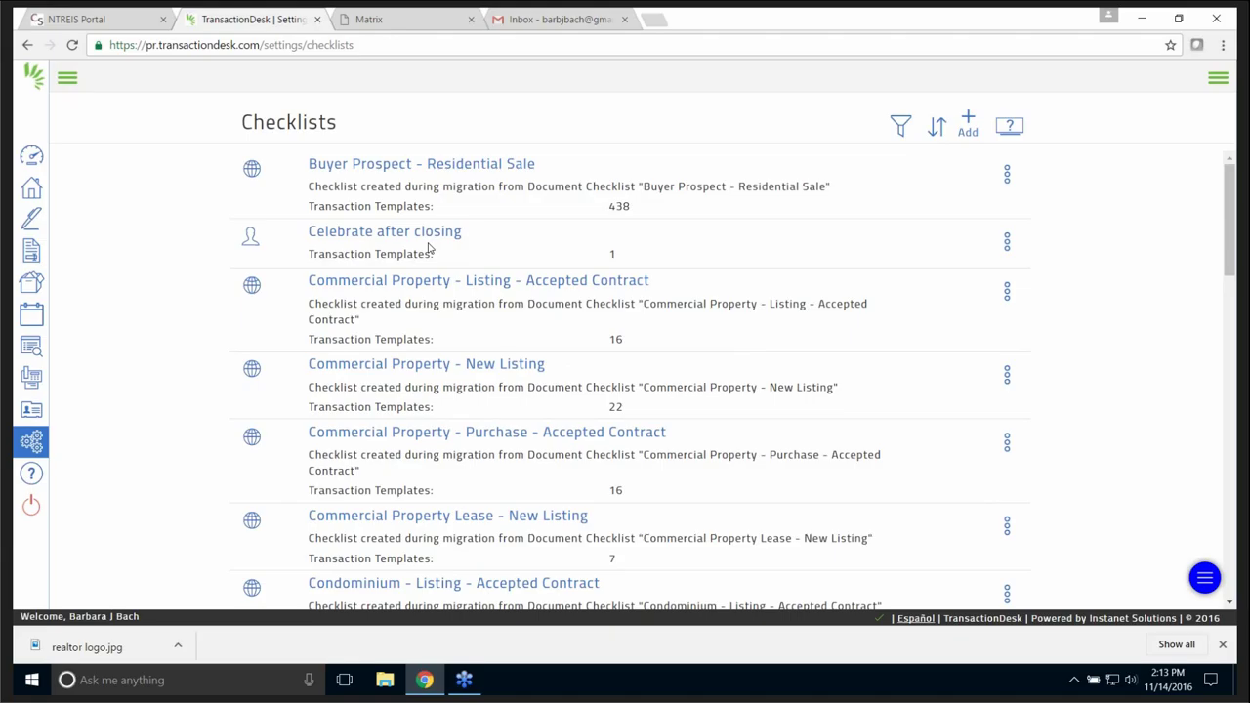
click(32, 475)
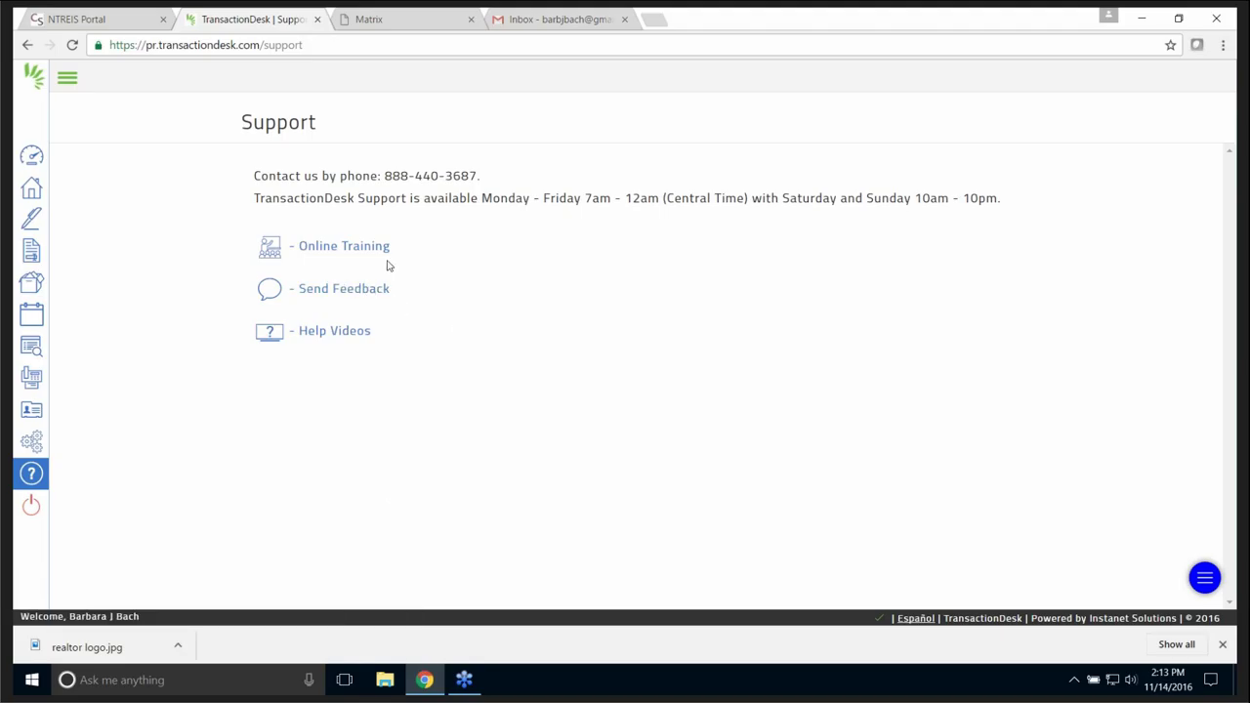
- In Help Videos, glance at the Dashboard videos, then expand the Authentisign category
click(351, 336)
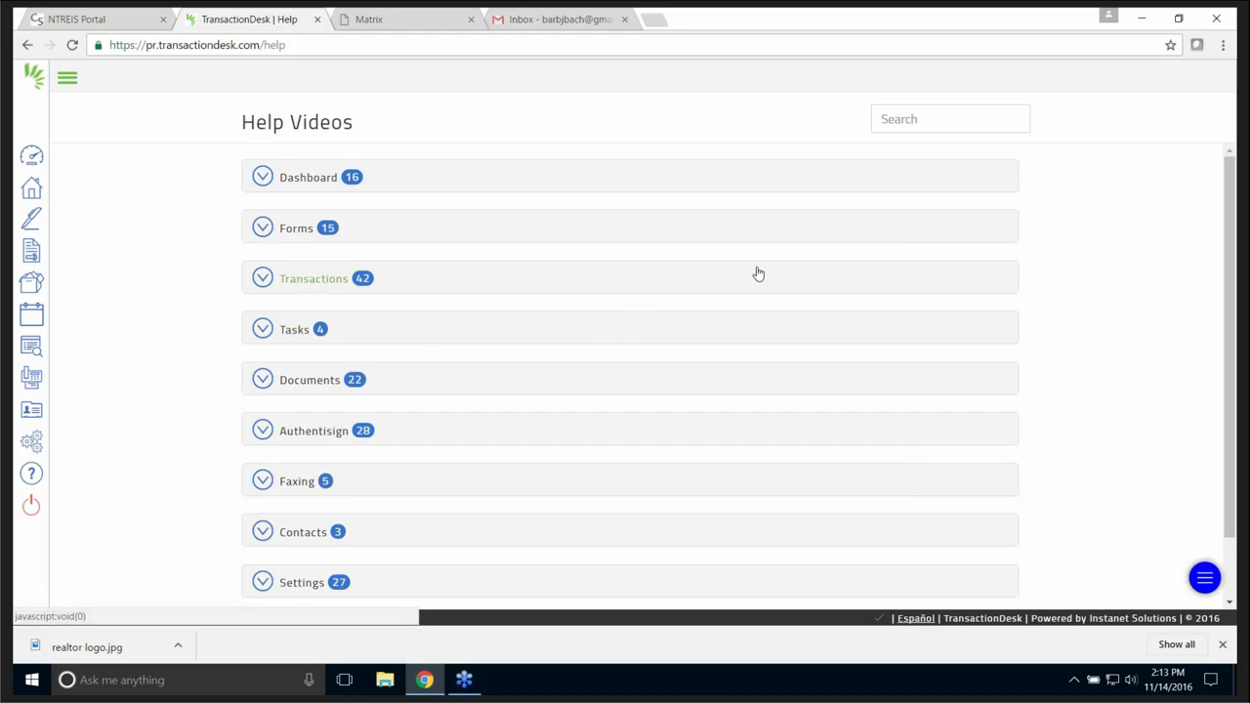
click(264, 183)
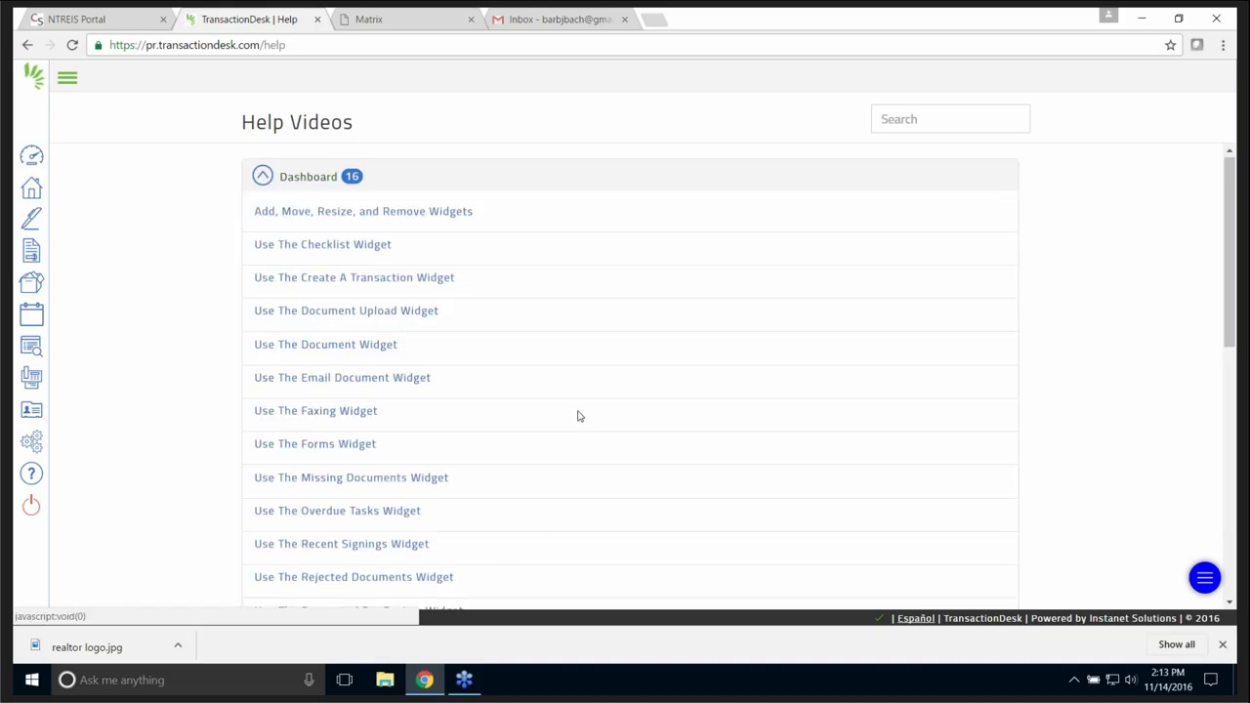
scroll(577, 410, down, 2)
scroll(577, 410, up, 2)
click(261, 180)
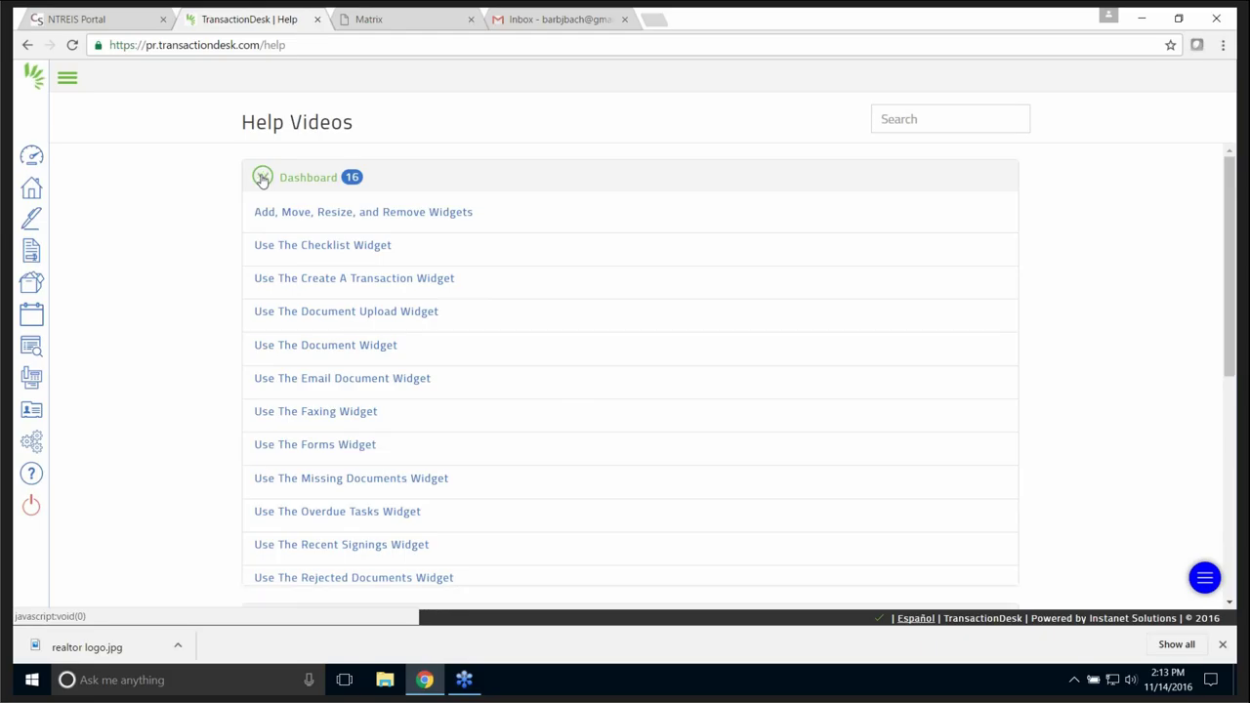
click(261, 433)
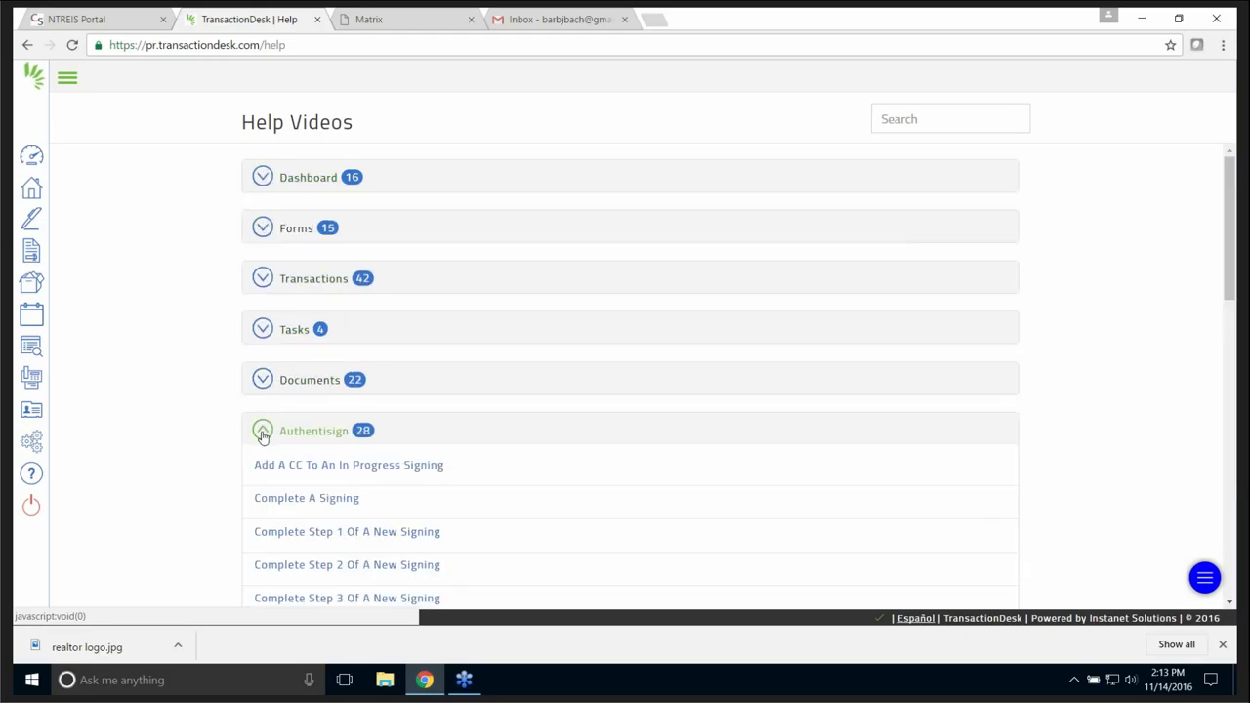
scroll(652, 463, down, 2)
scroll(646, 443, down, 2)
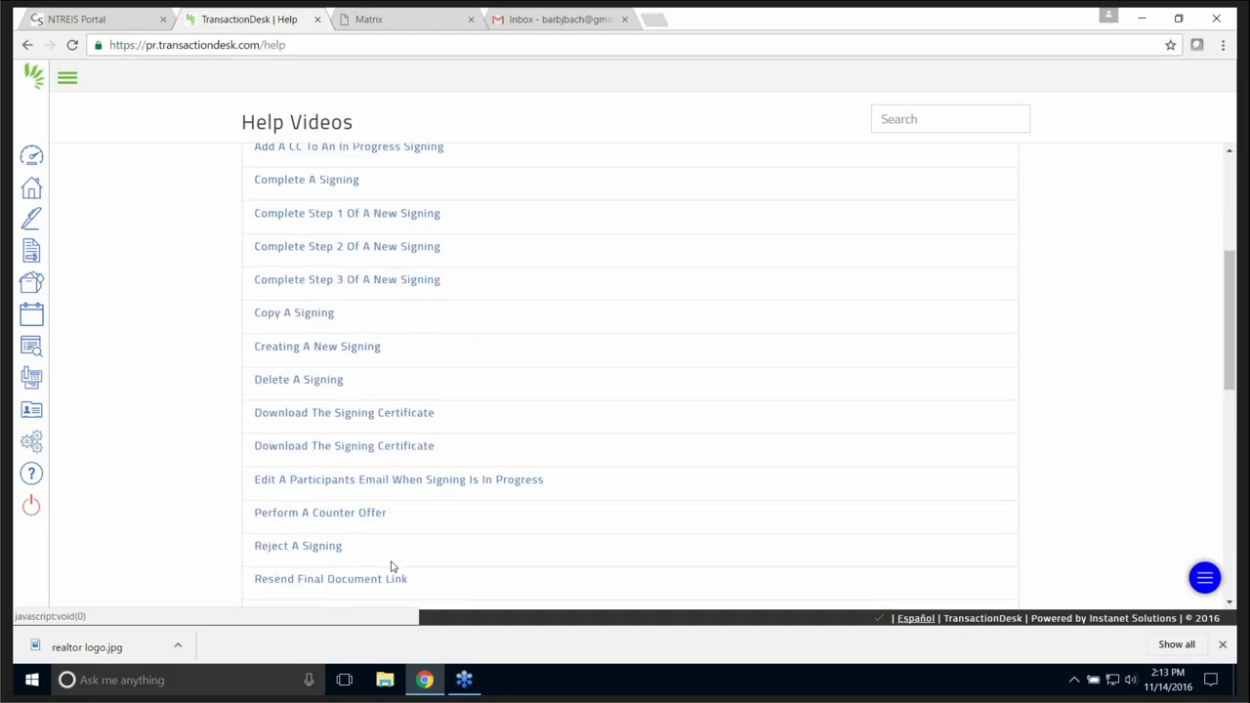
scroll(499, 402, down, 3)
scroll(498, 398, down, 2)
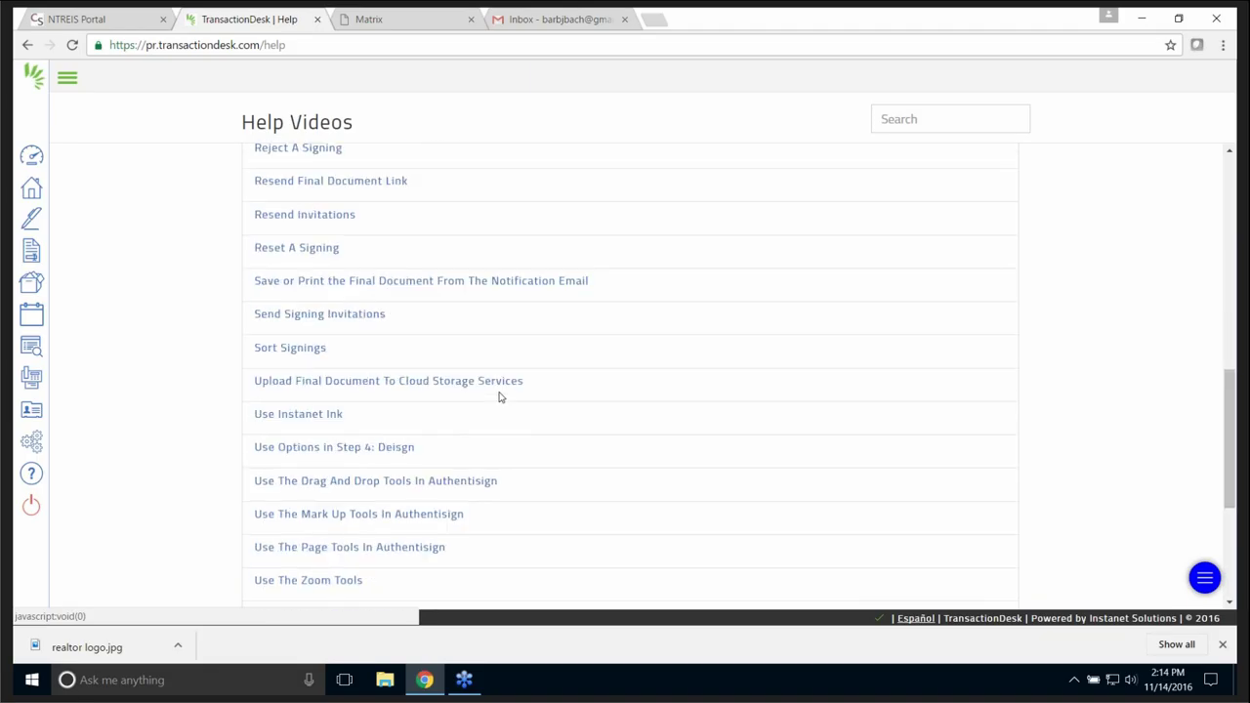
scroll(499, 391, up, 7)
scroll(514, 380, down, 2)
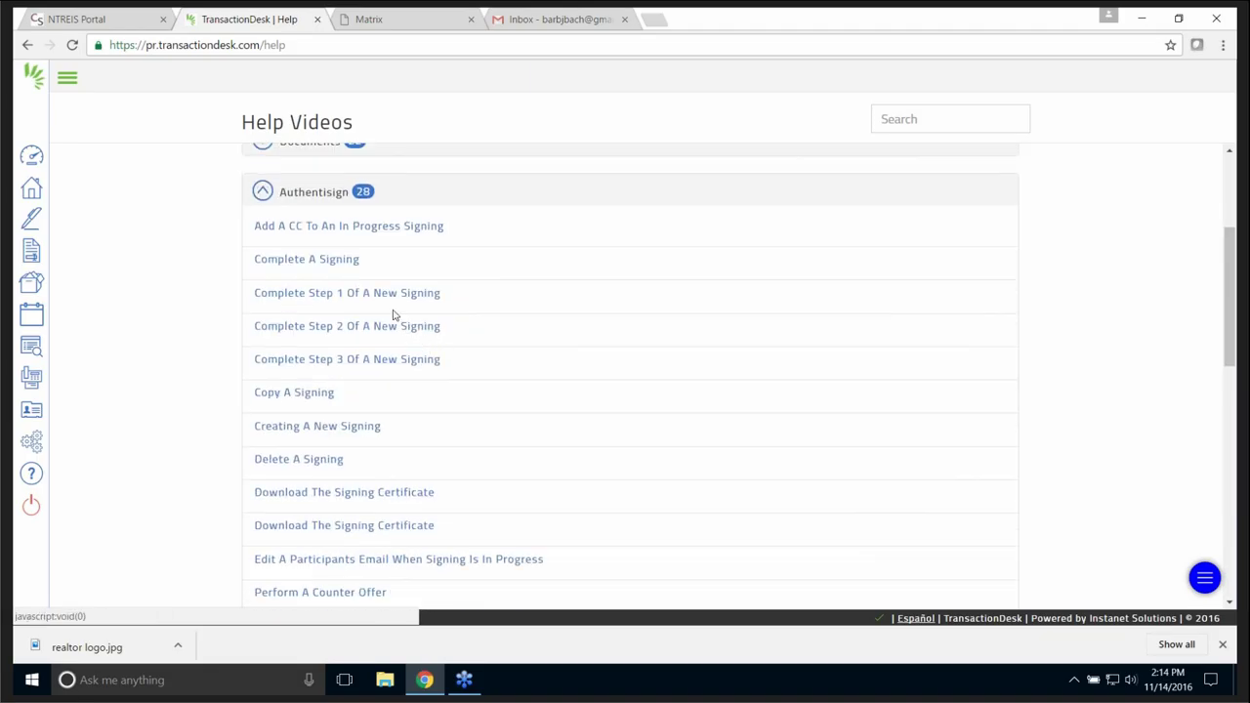
- Play the Complete A Signing help video, then close it
click(322, 262)
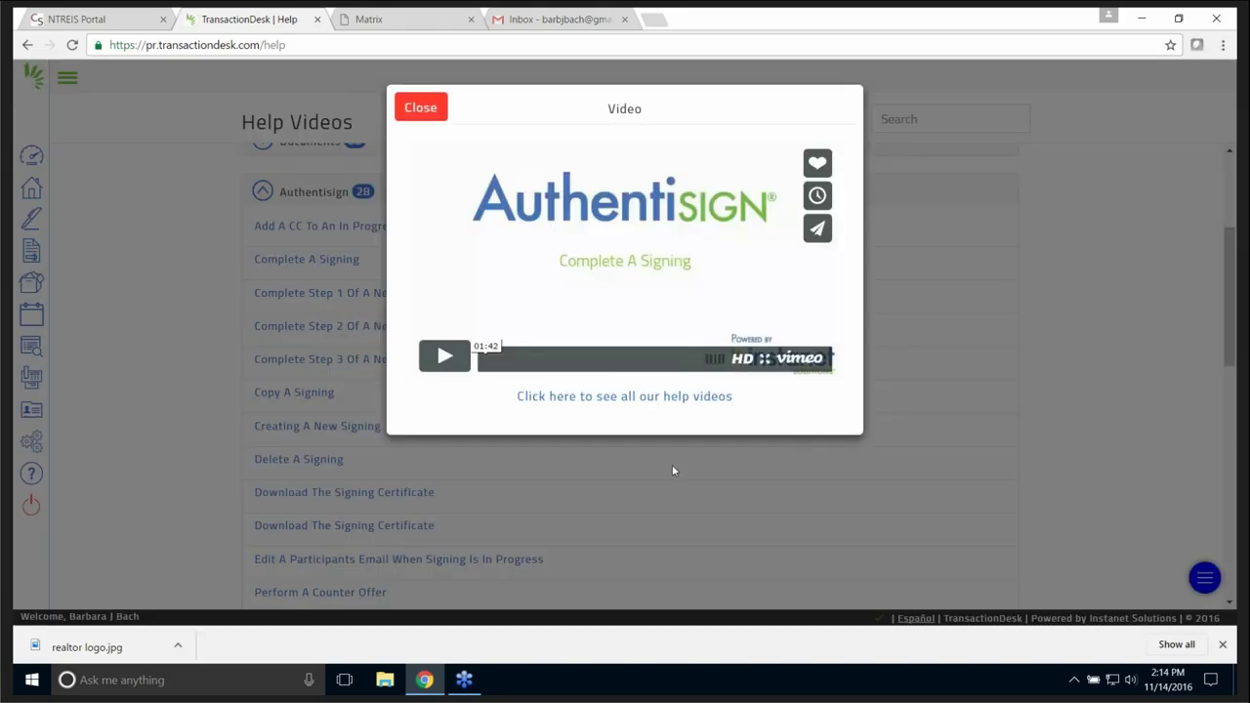
click(445, 356)
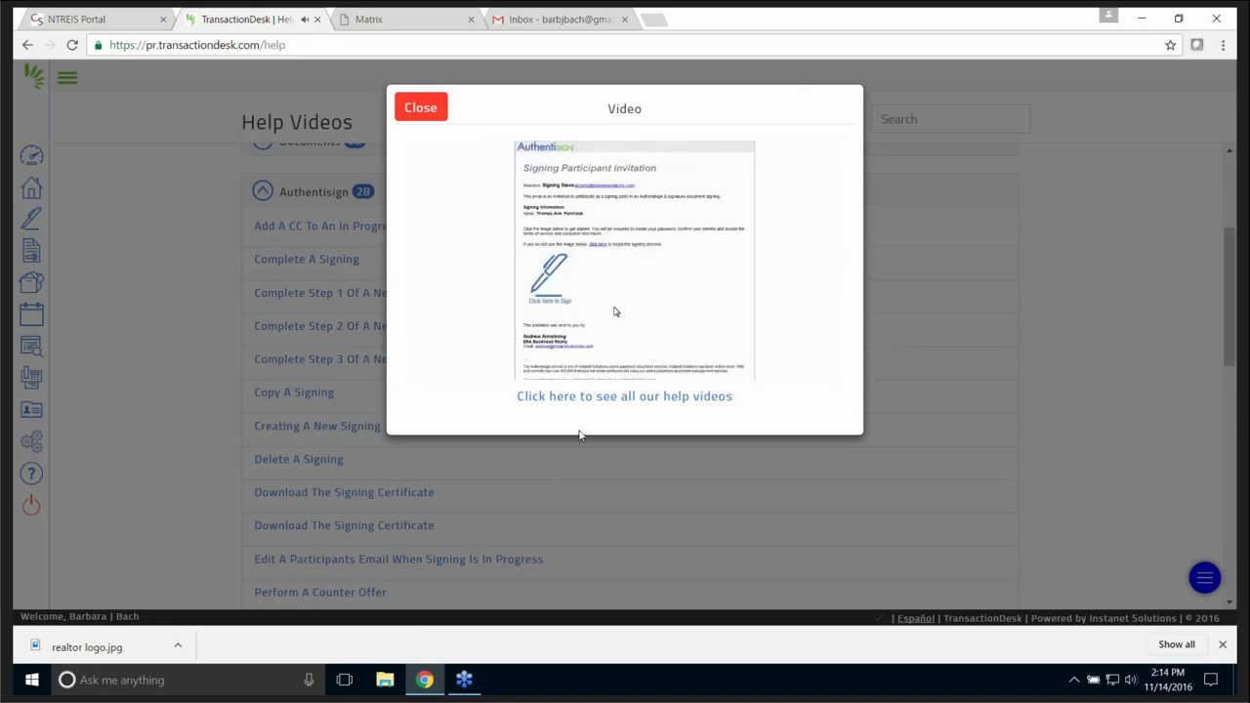
click(425, 111)
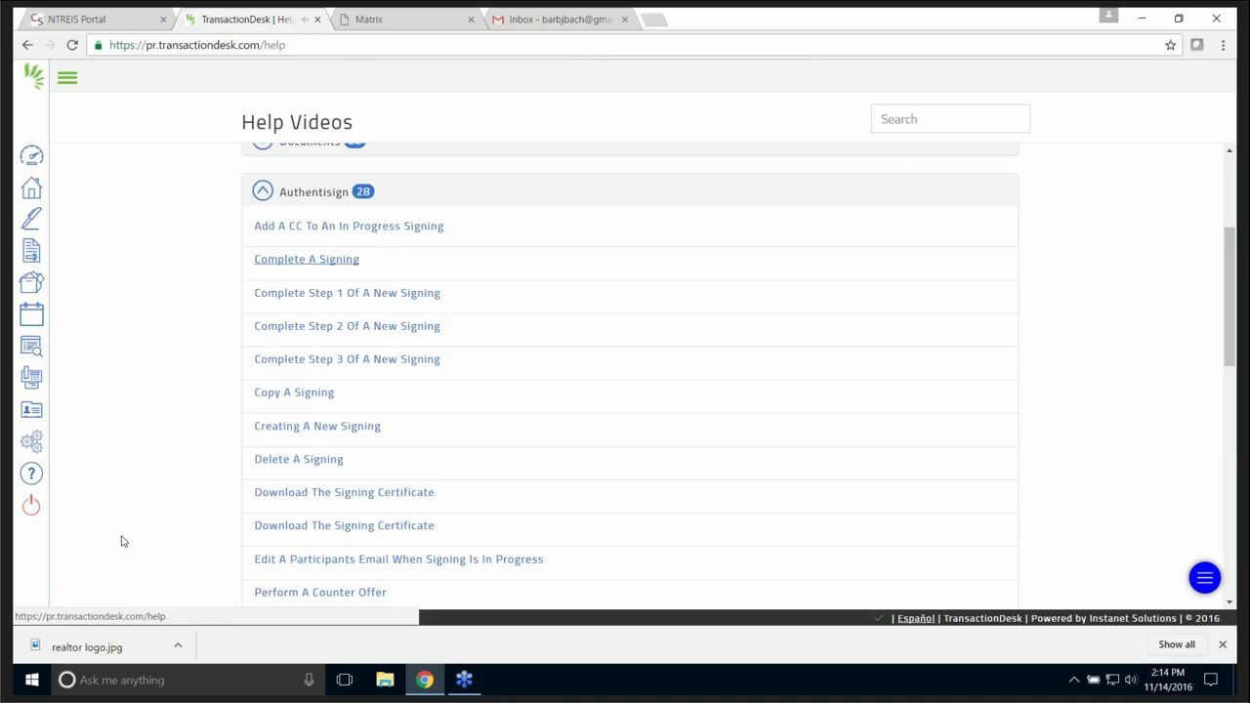
click(32, 447)
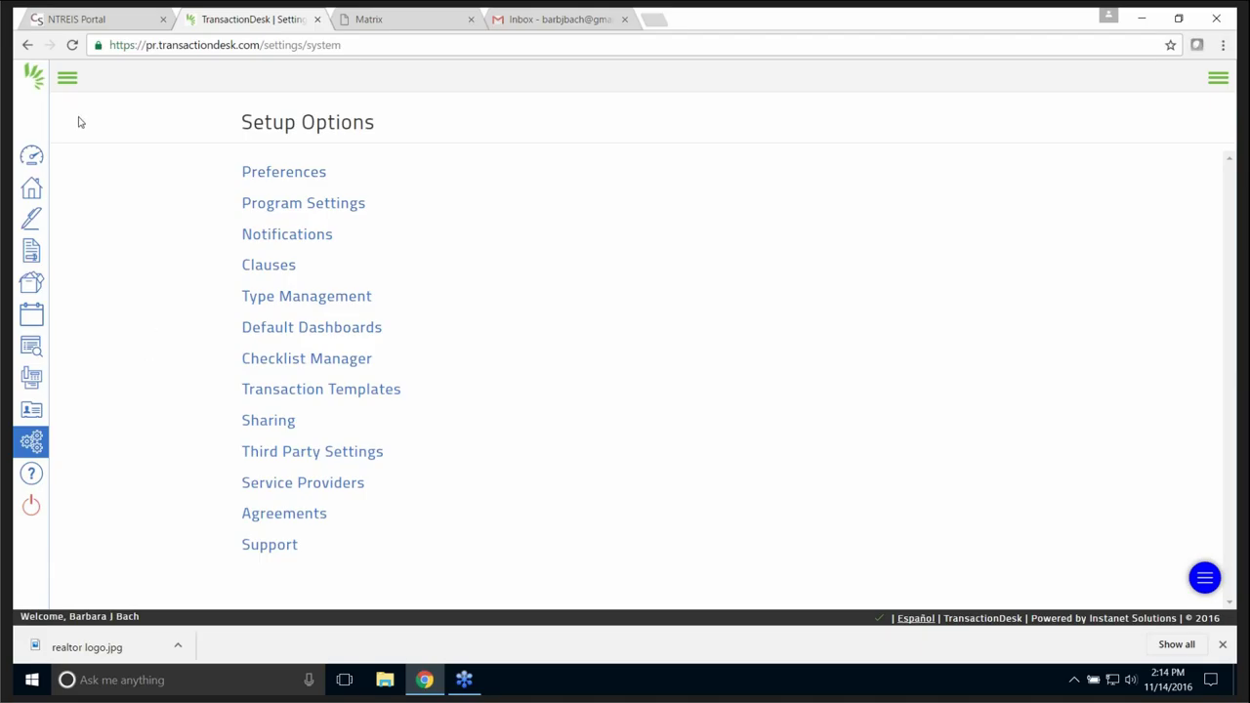
- Expand the sidebar labels and go to the Agent Dashboard
click(67, 79)
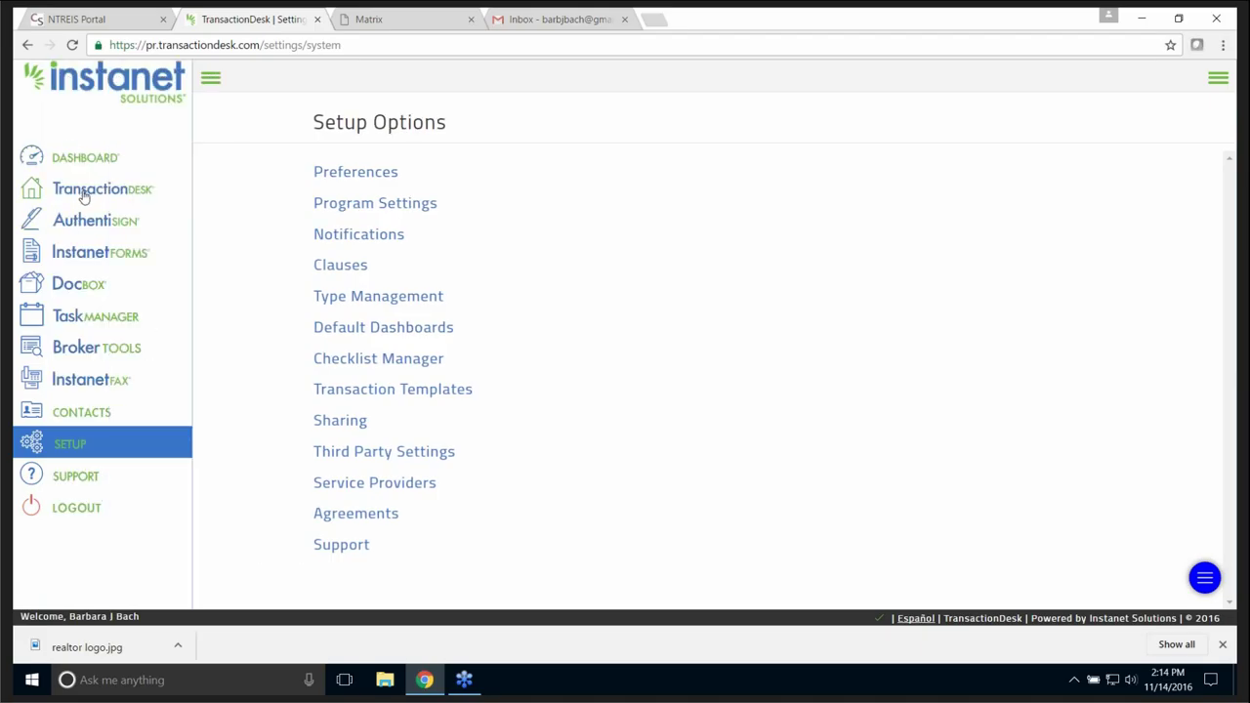
click(86, 159)
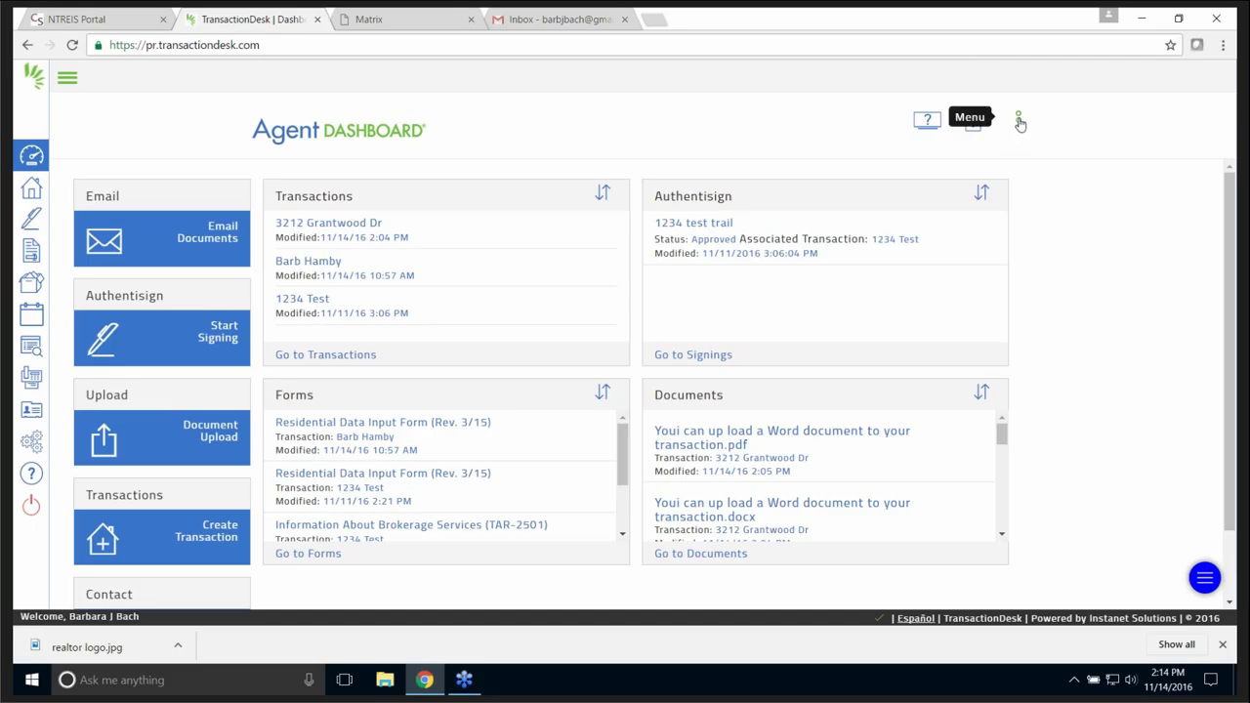
- Turn on Show widgets from the dashboard Menu and look over the removable panels
click(1019, 121)
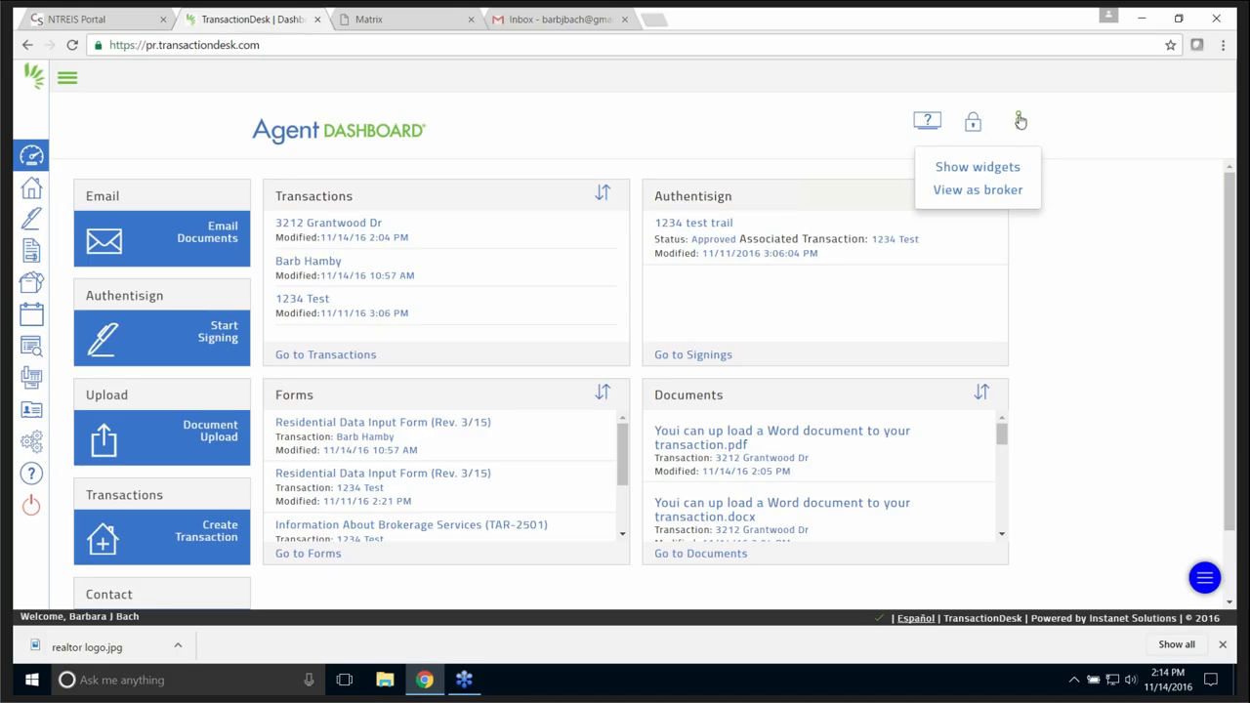
click(994, 171)
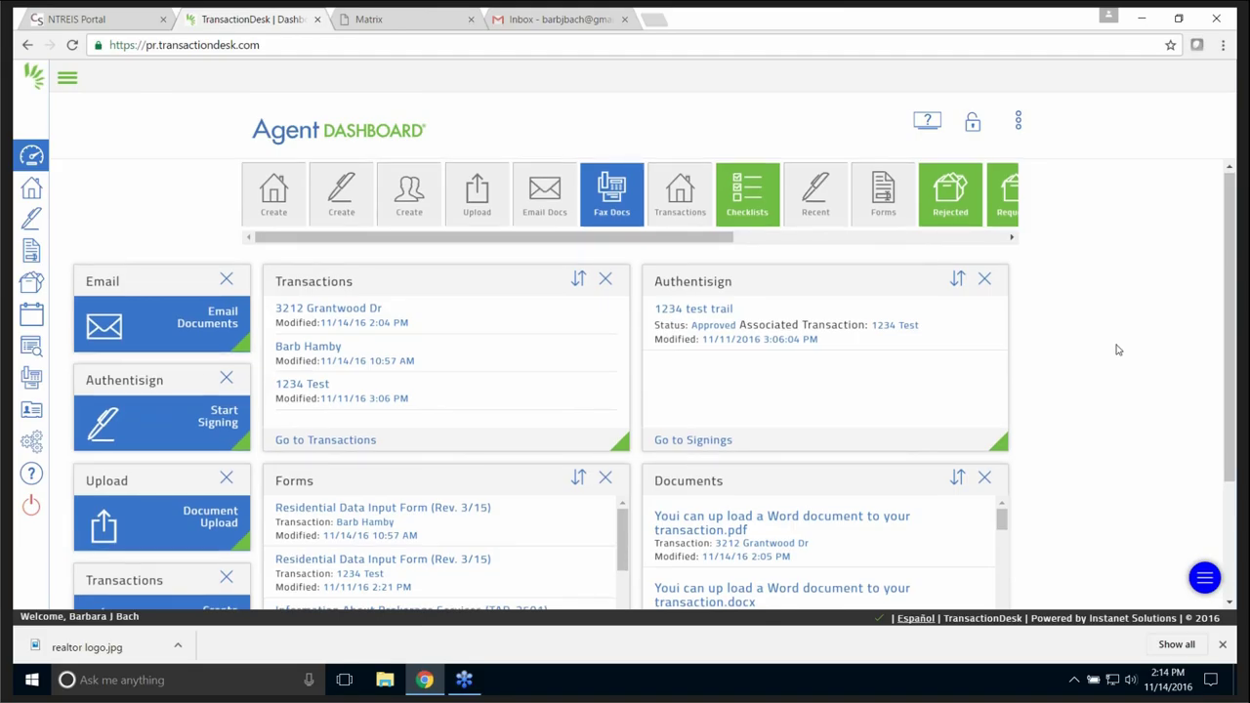
scroll(1116, 348, down, 2)
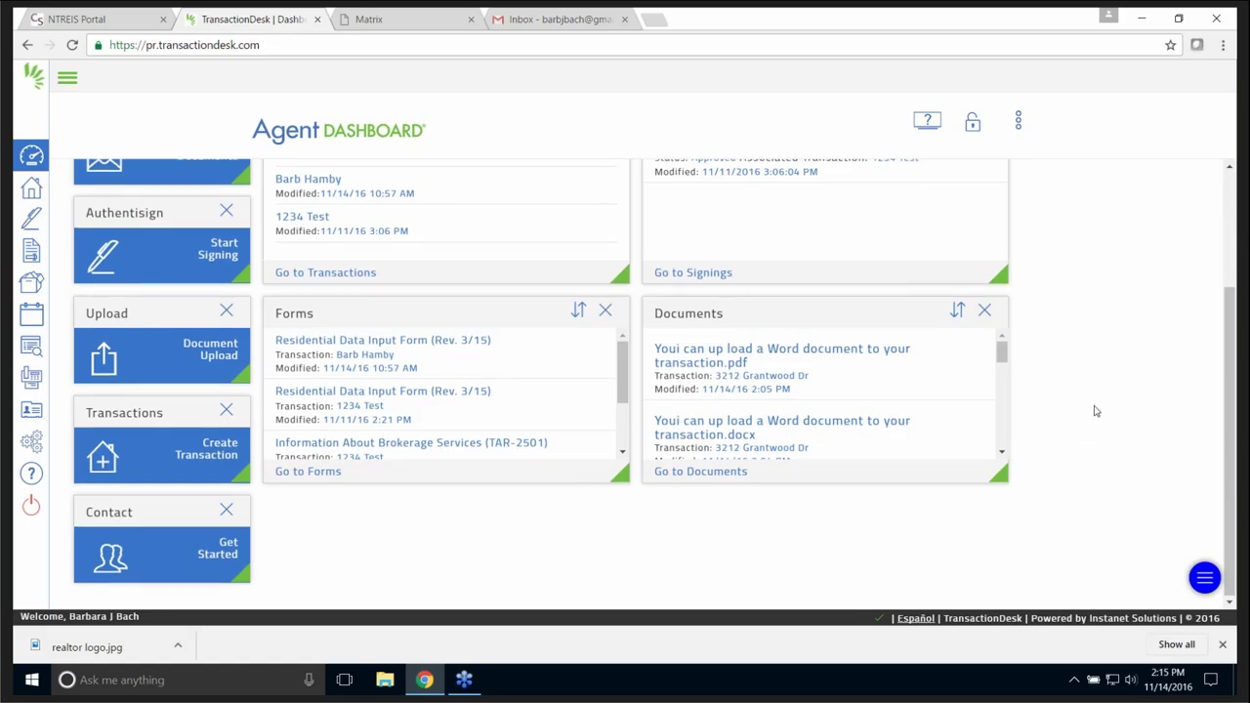
scroll(1095, 411, up, 3)
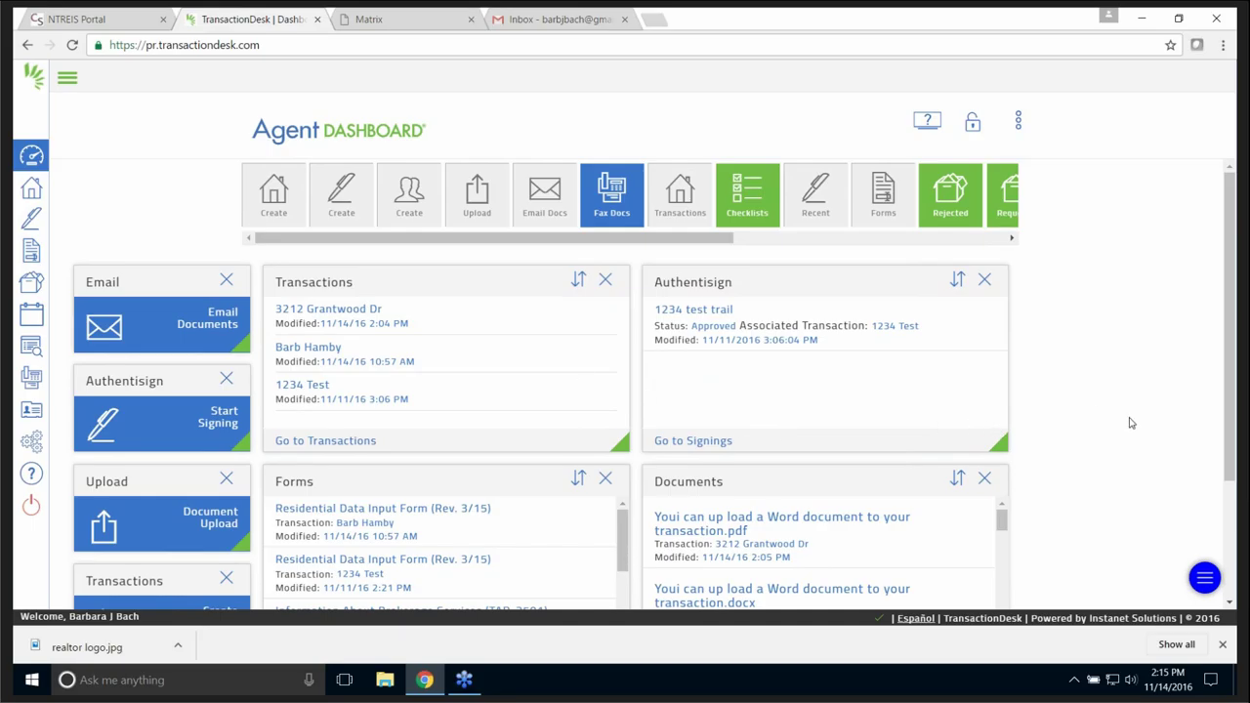
click(1012, 238)
click(1012, 239)
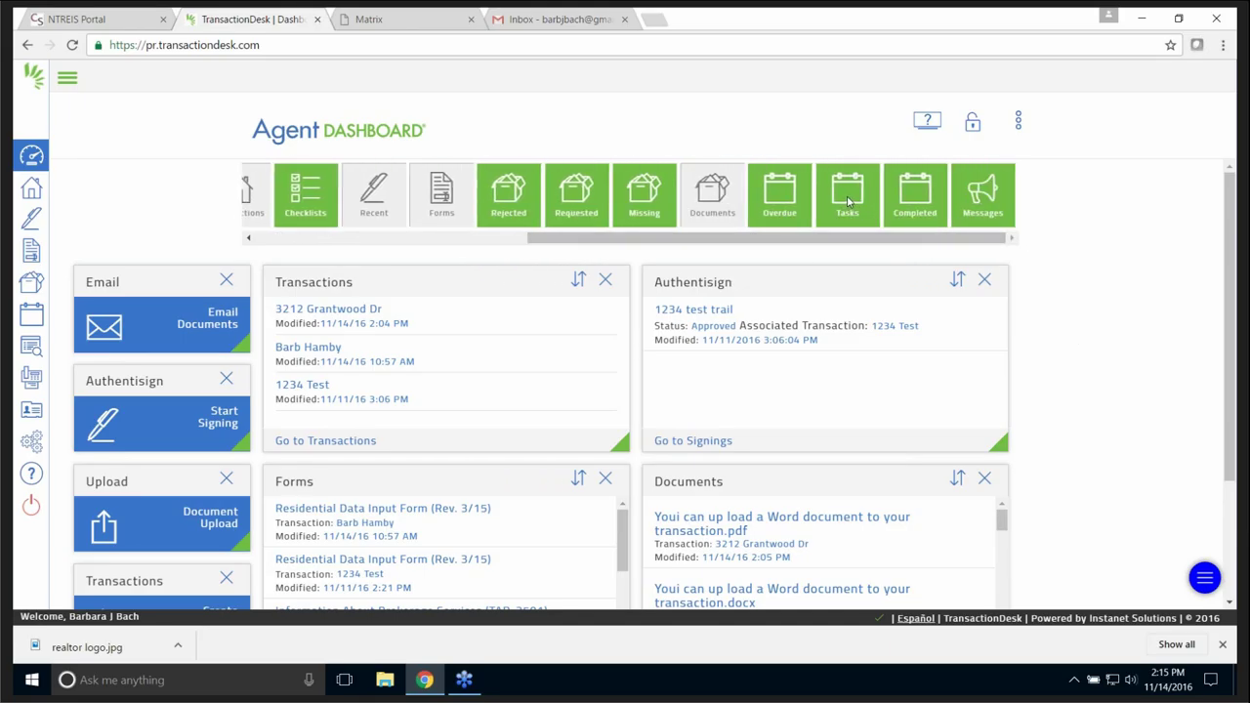
drag(847, 200, 1047, 303)
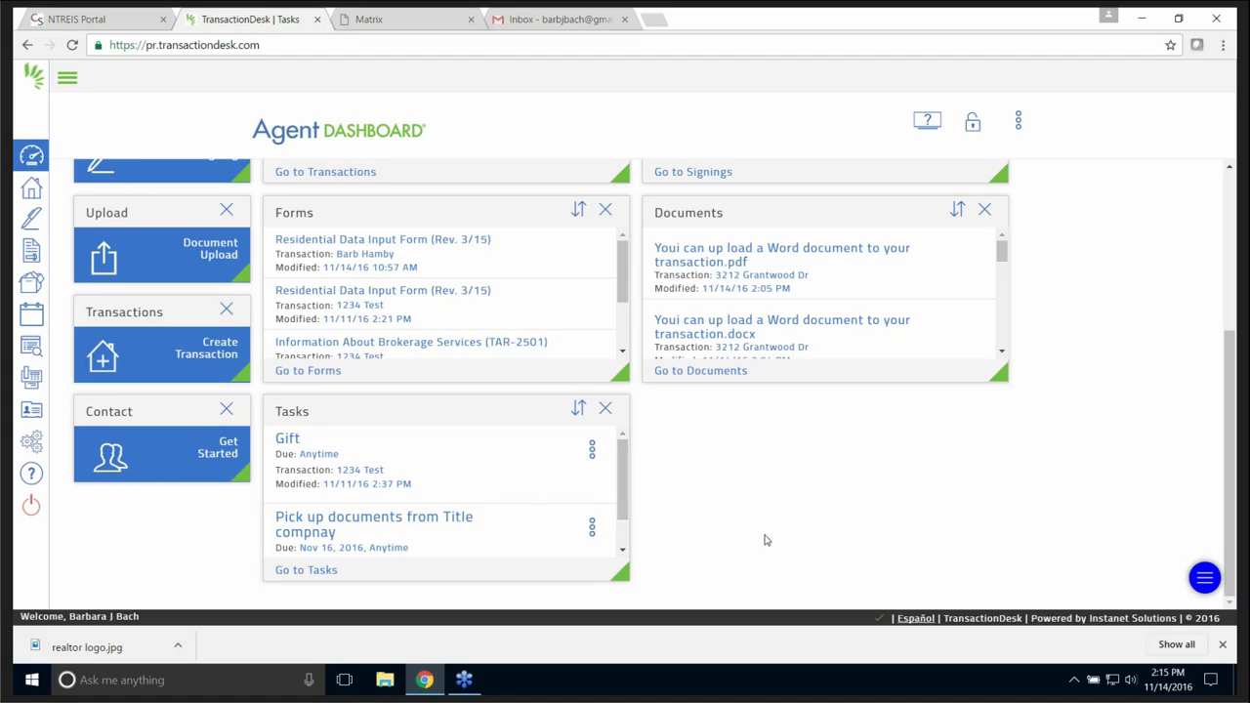
scroll(767, 539, up, 3)
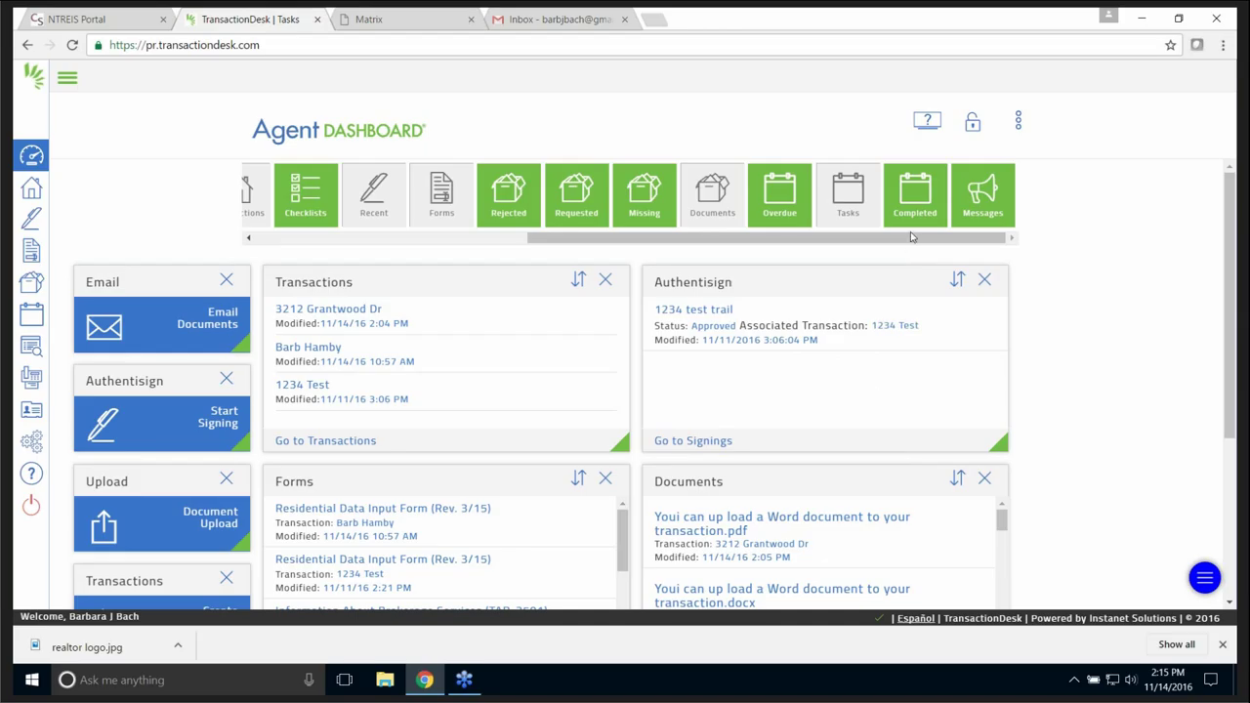
drag(912, 192, 1101, 545)
scroll(1055, 508, down, 3)
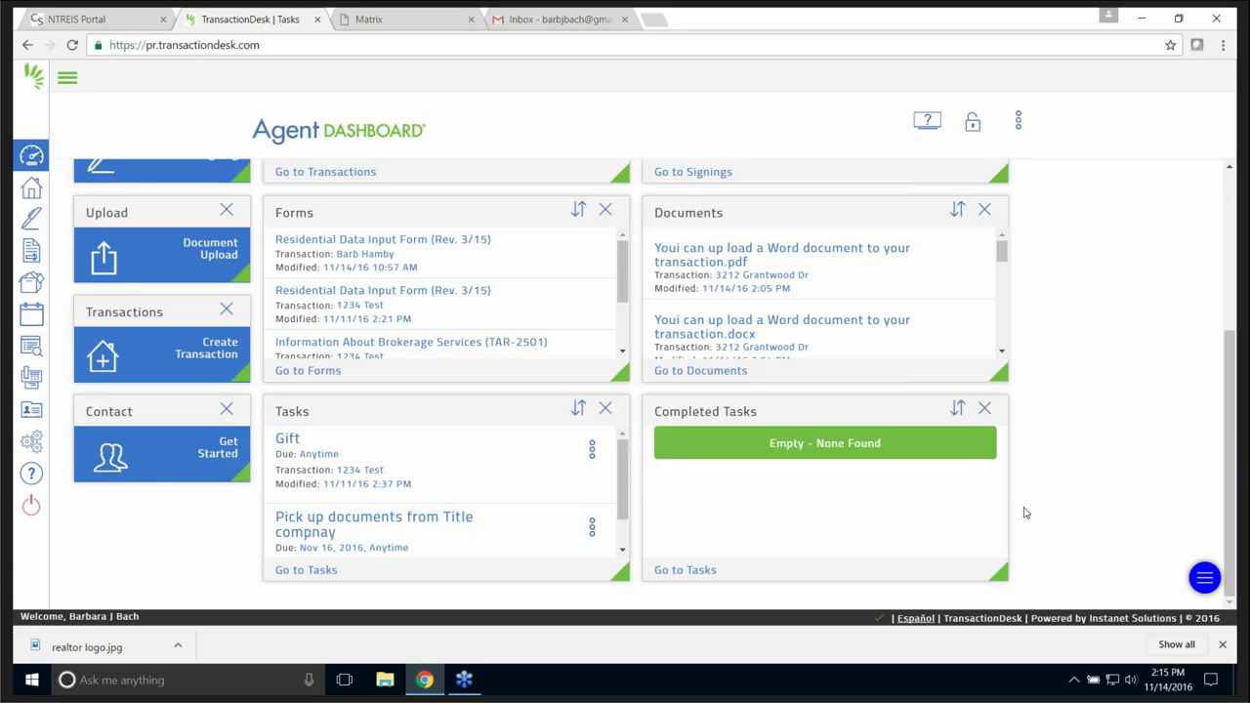
scroll(976, 458, up, 3)
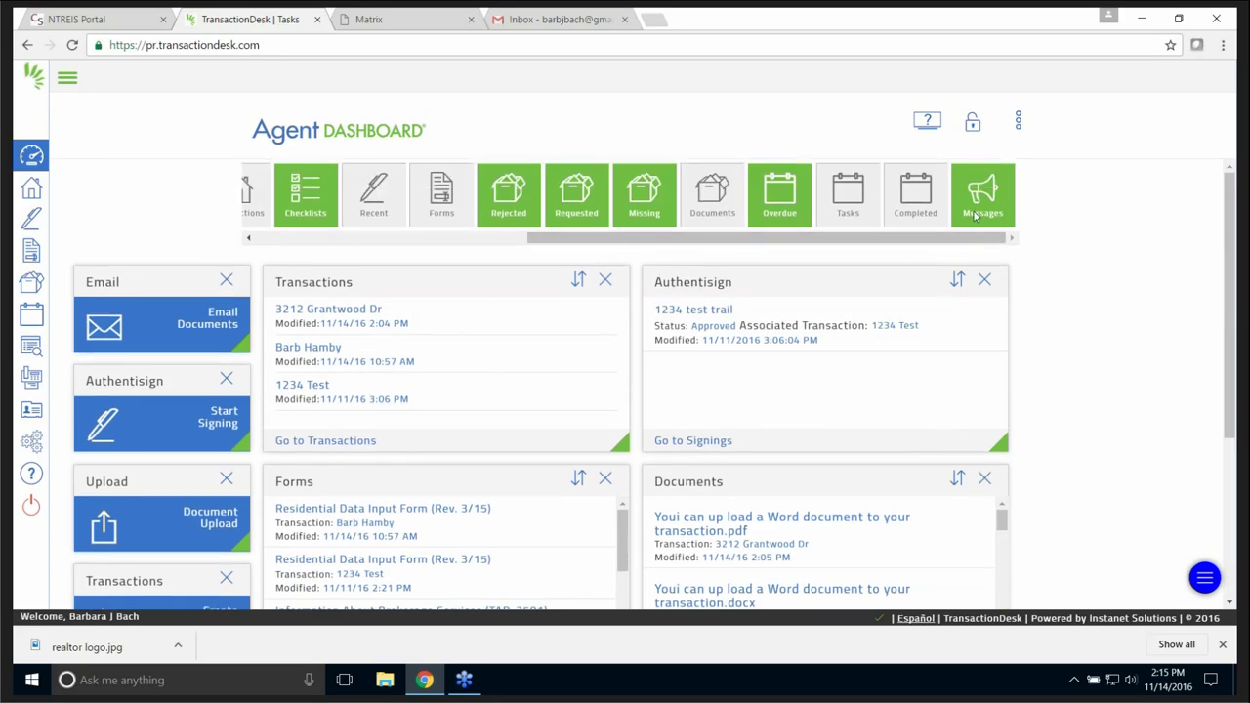
drag(977, 205, 1110, 377)
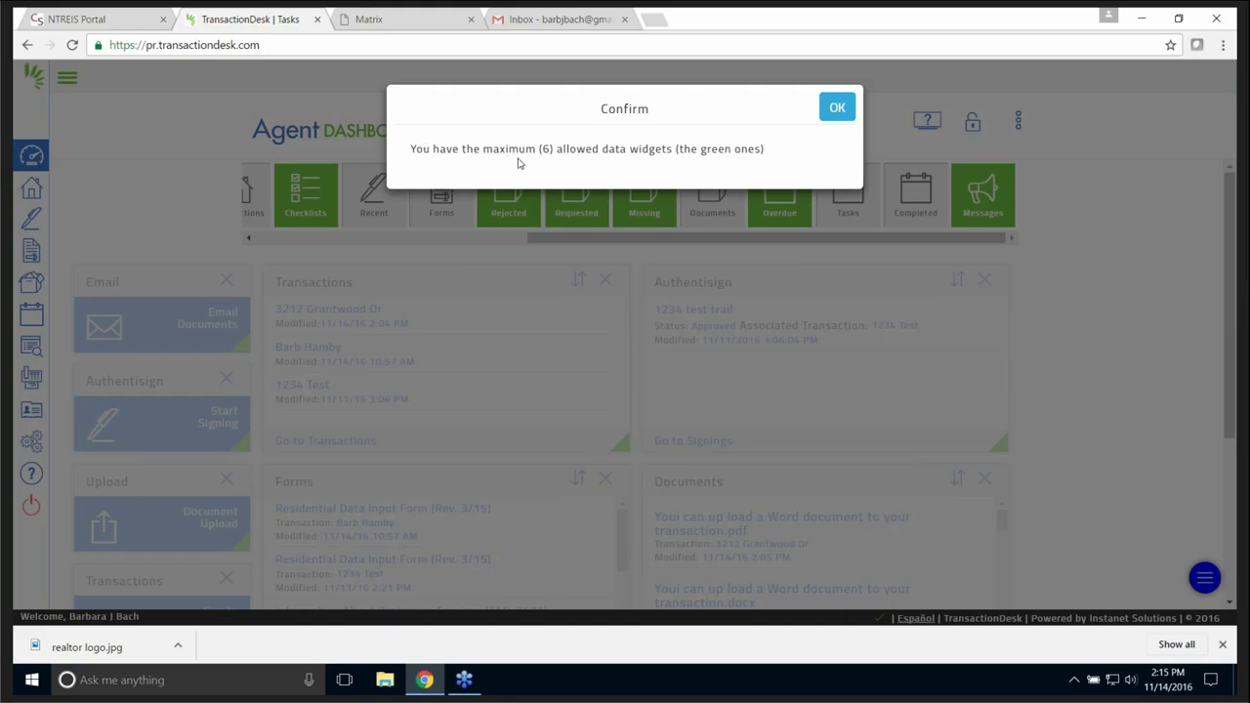
click(832, 109)
scroll(1098, 404, down, 3)
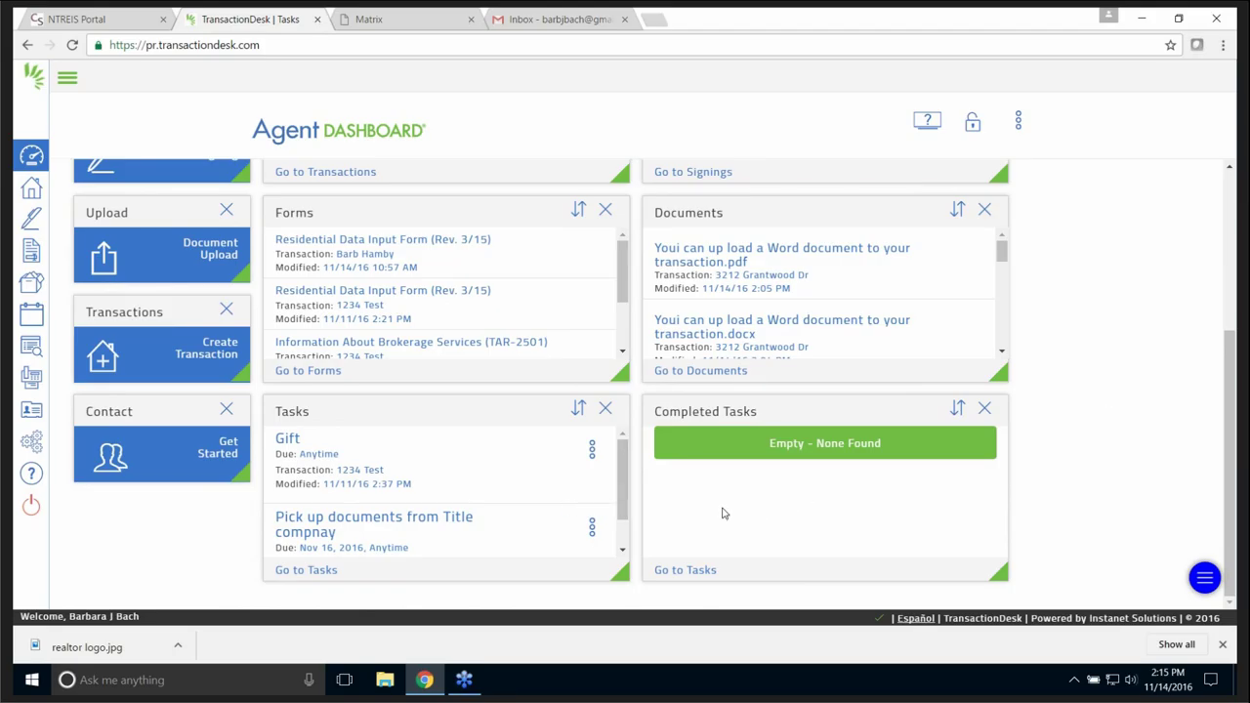
click(606, 408)
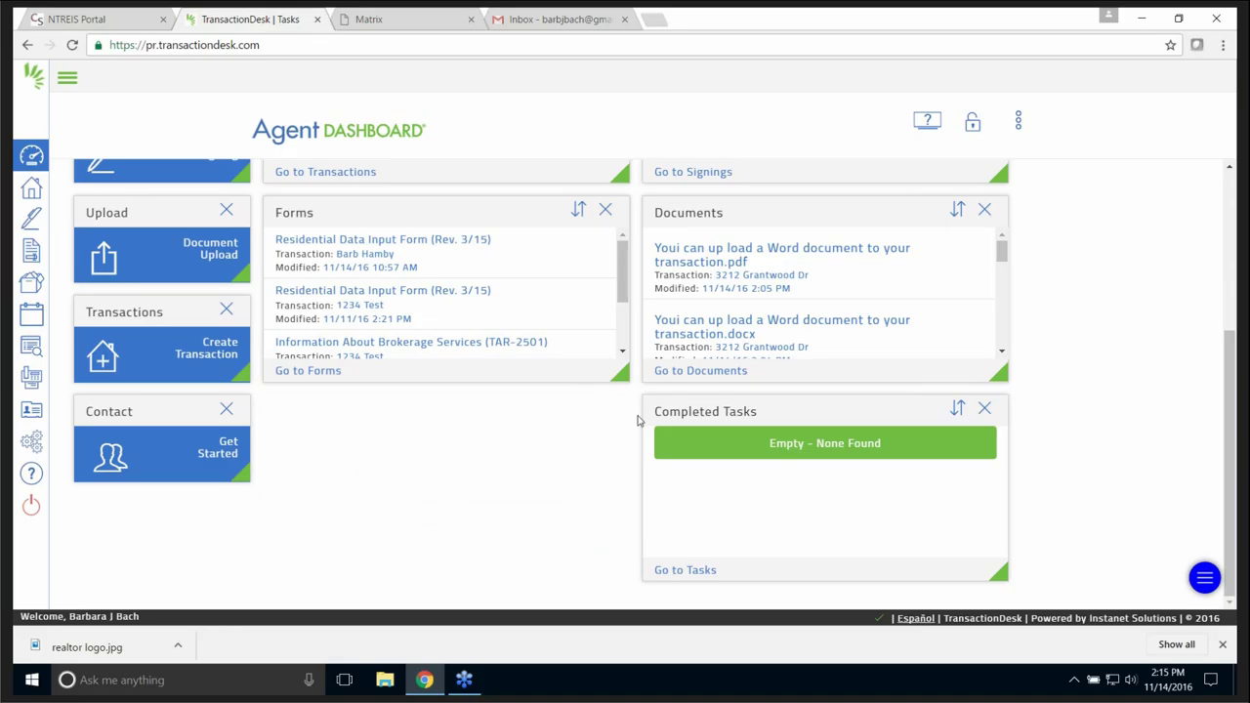
click(985, 408)
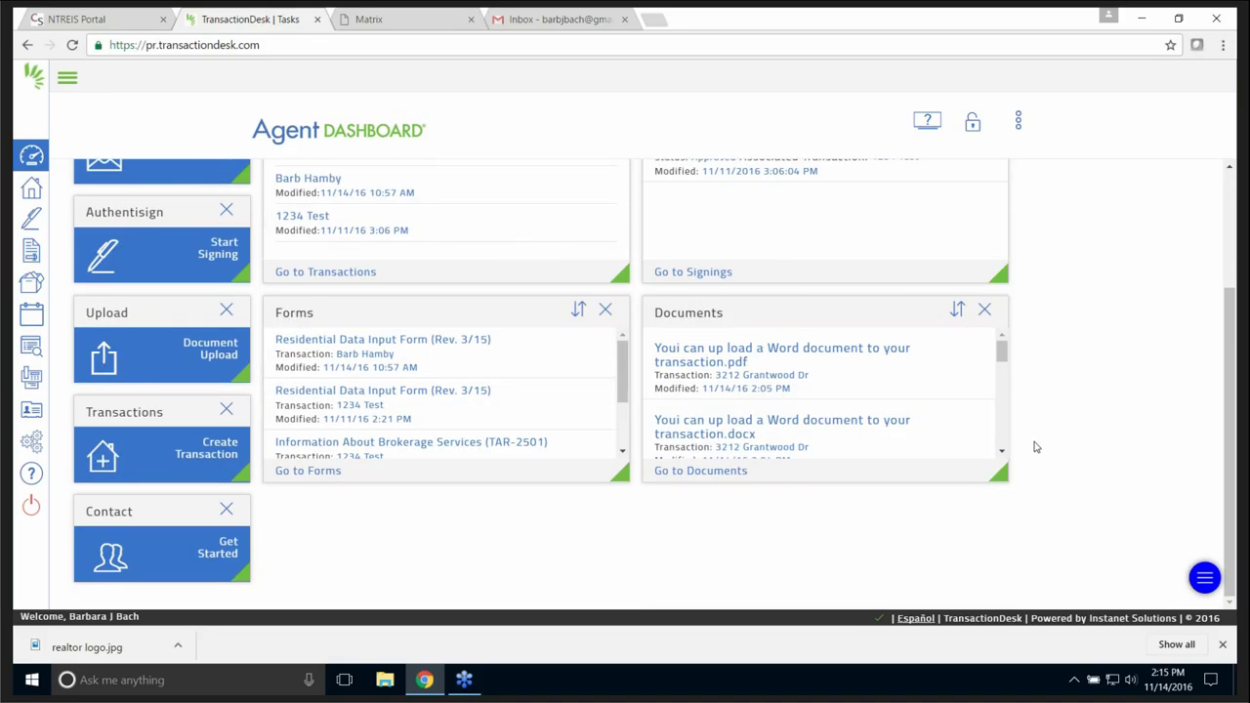
scroll(976, 410, up, 2)
drag(678, 242, 388, 261)
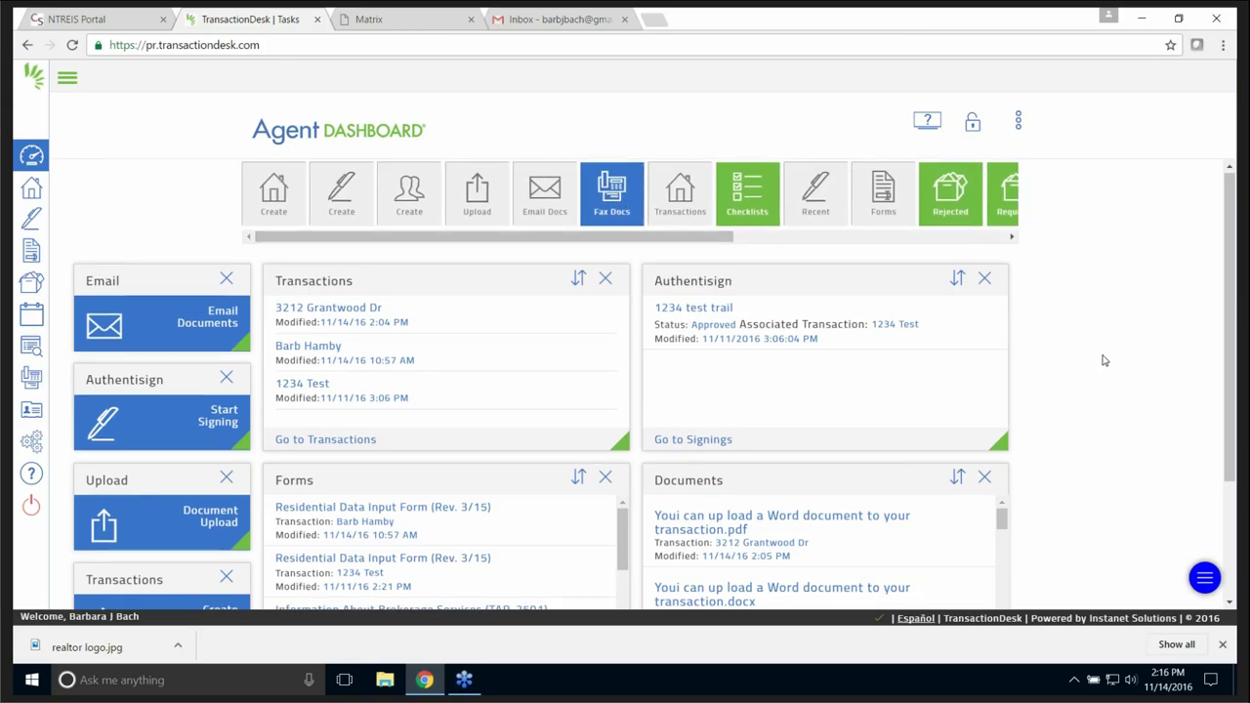
scroll(1107, 362, down, 2)
scroll(1107, 362, up, 1)
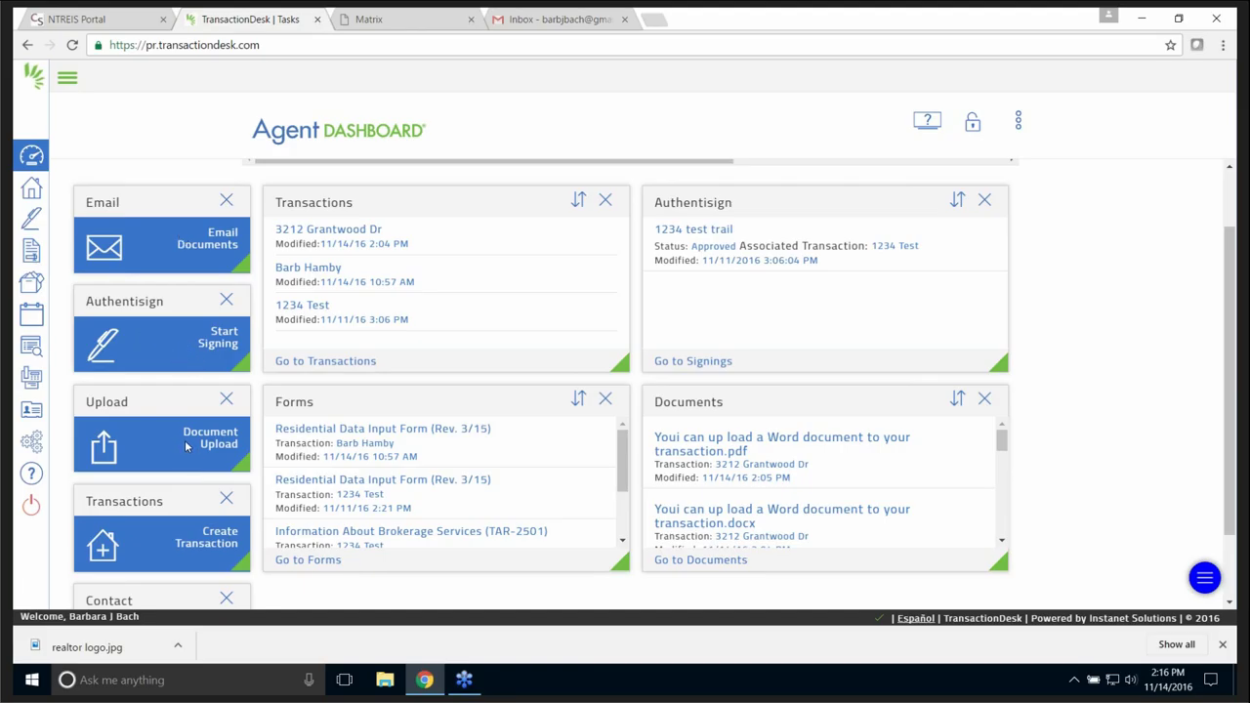
scroll(185, 444, down, 2)
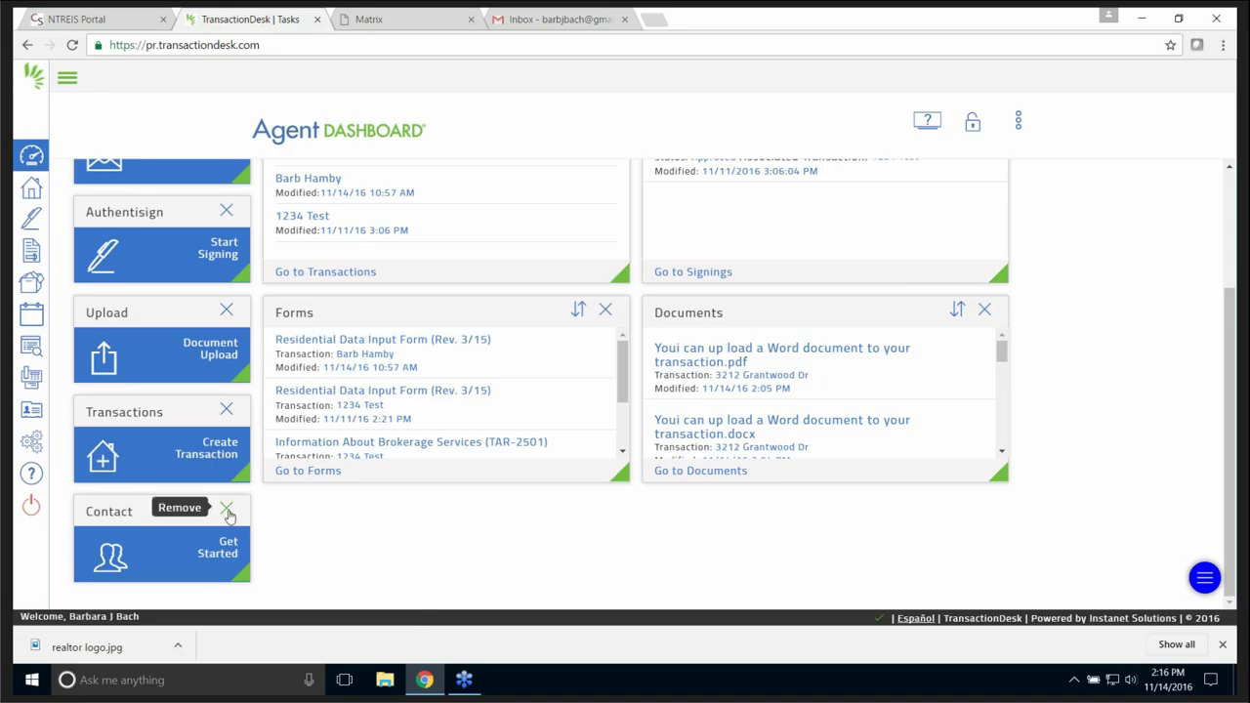
scroll(440, 391, up, 3)
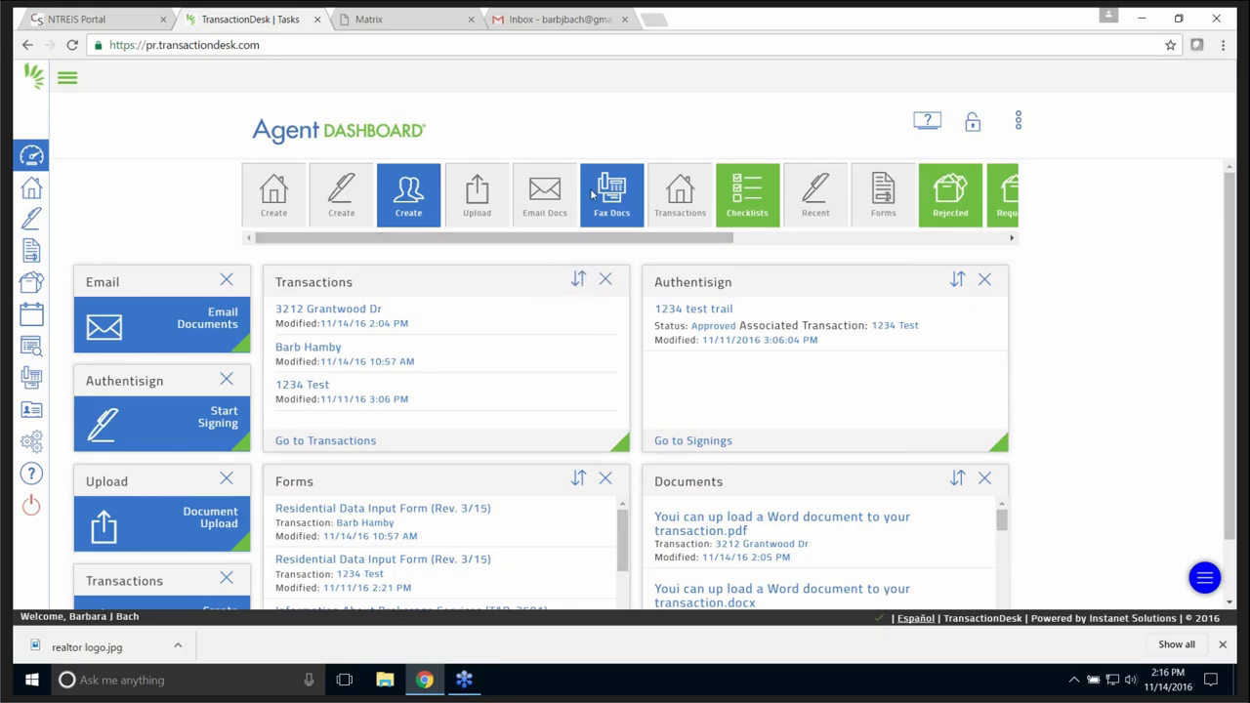
click(1018, 123)
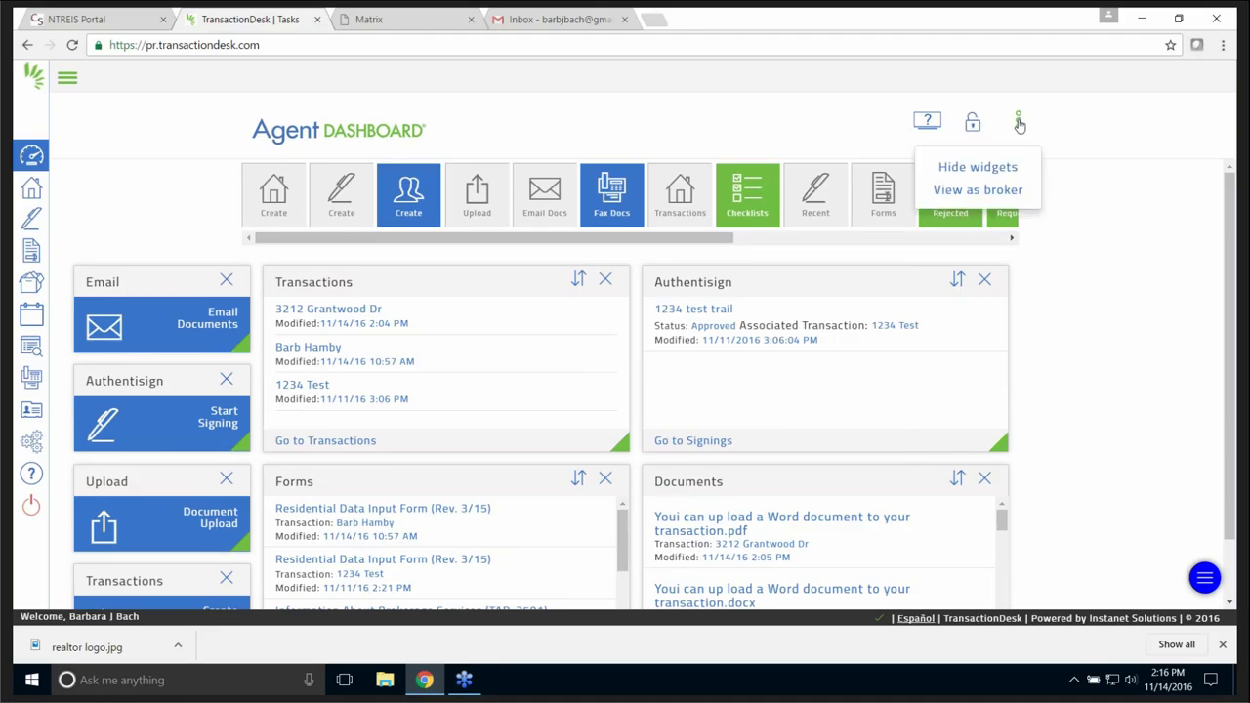
click(978, 168)
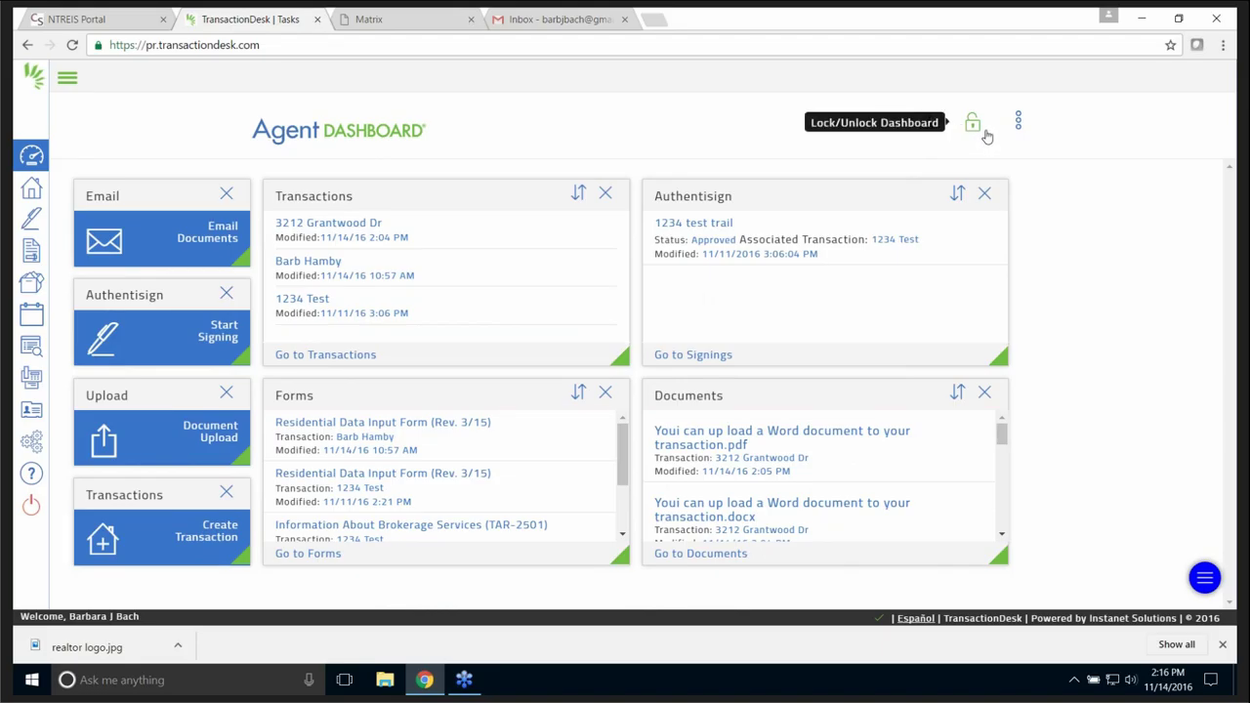
click(973, 125)
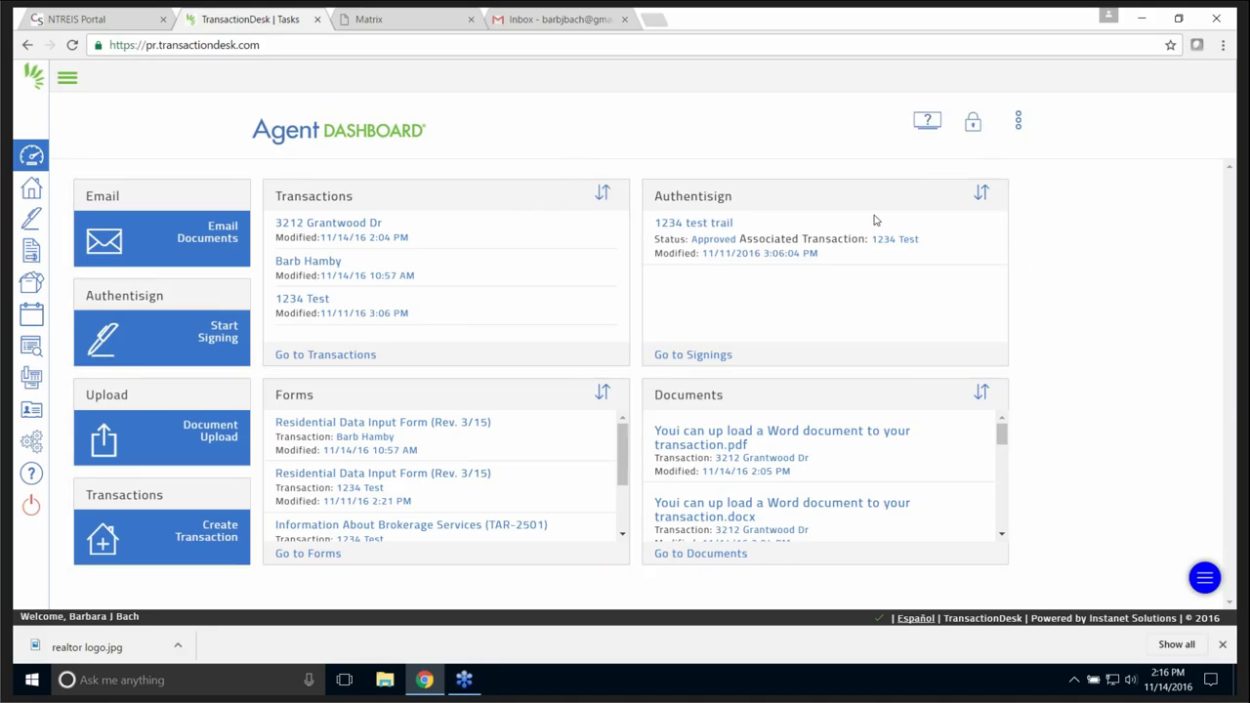
click(973, 125)
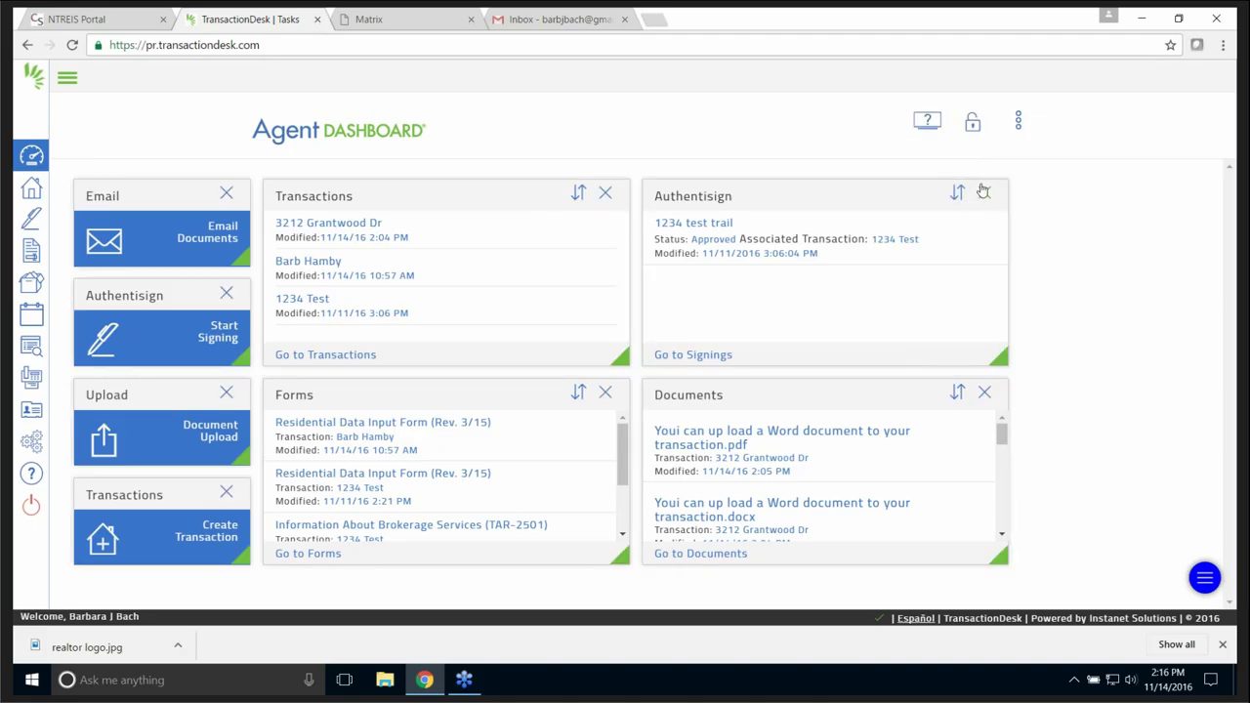
click(956, 195)
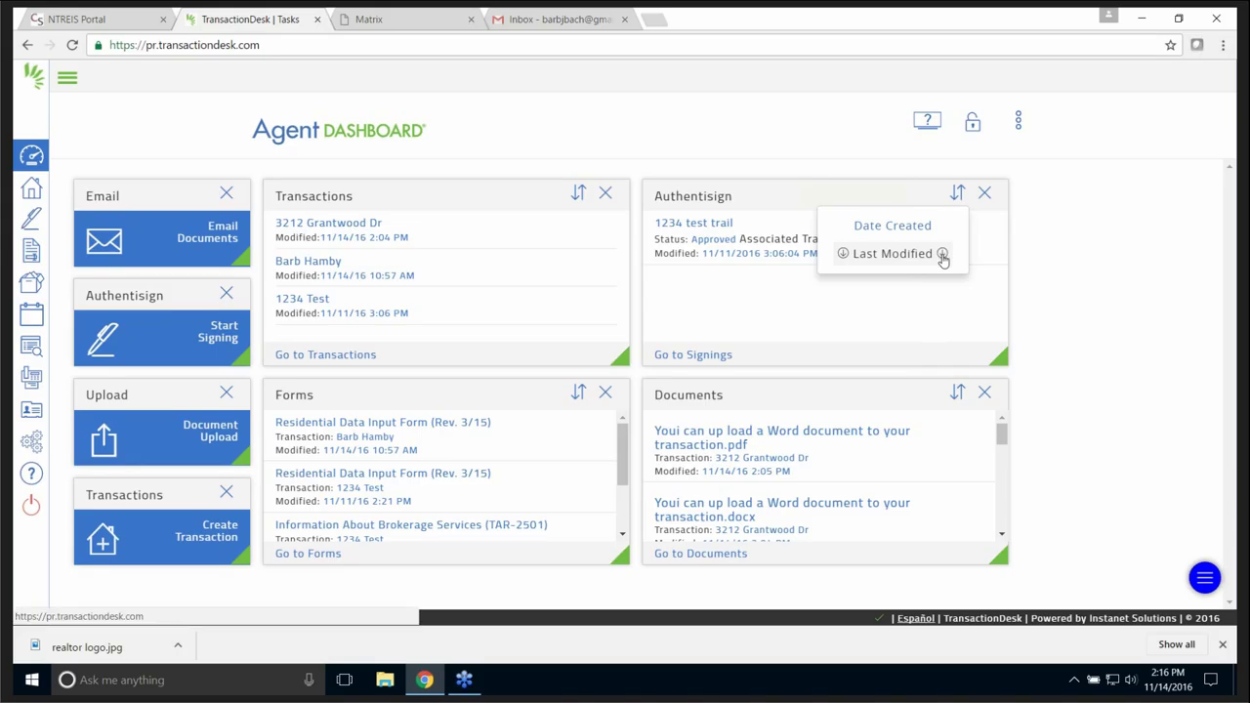
click(973, 127)
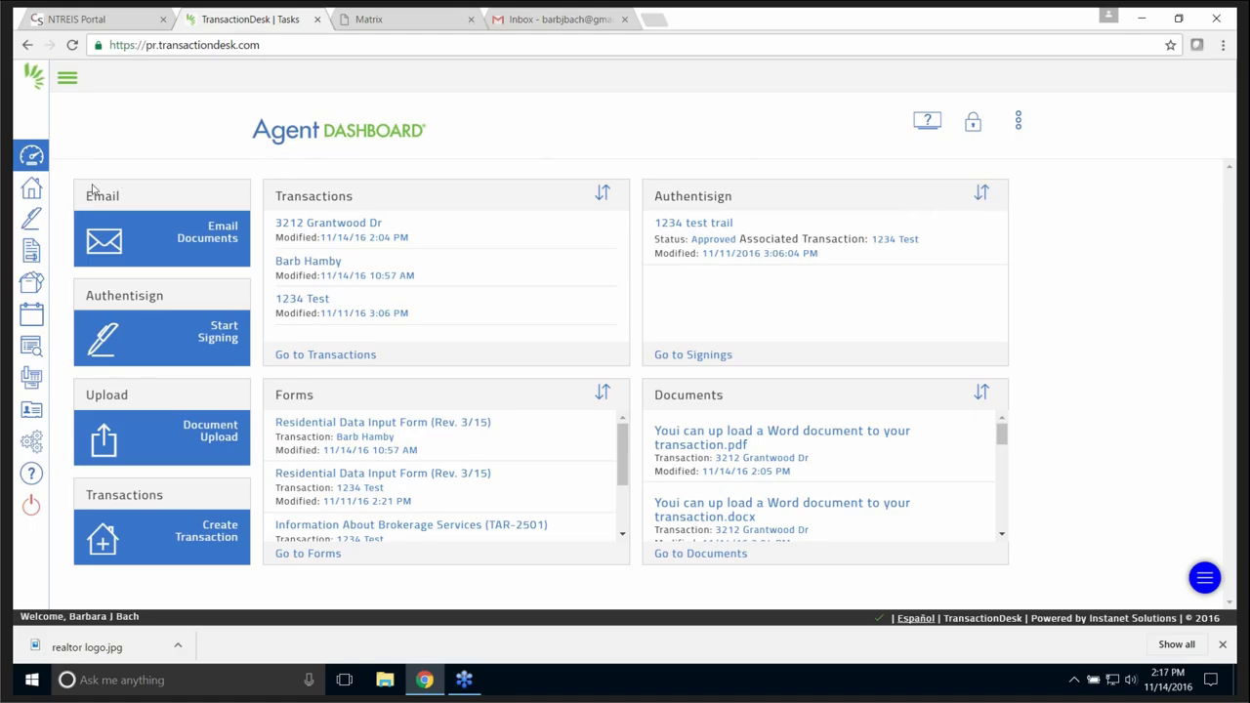
- Visit the Transactions list, return to the Dashboard, and start a new transaction
click(30, 193)
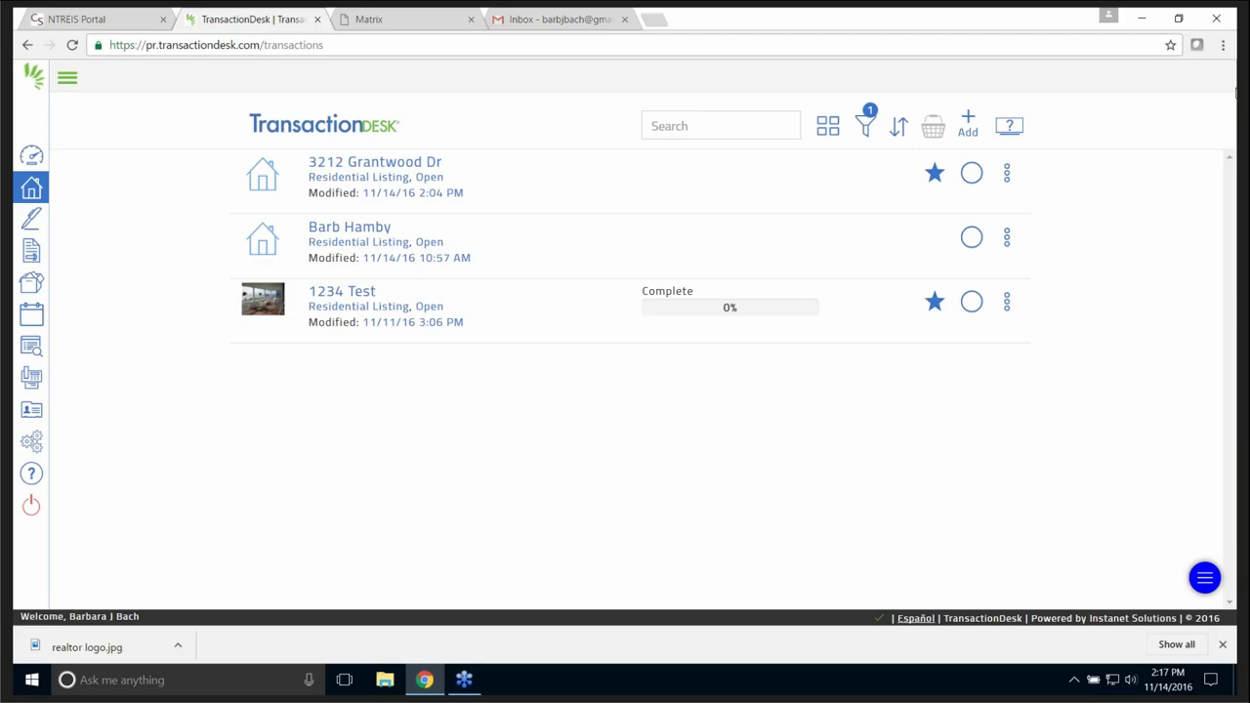
click(33, 156)
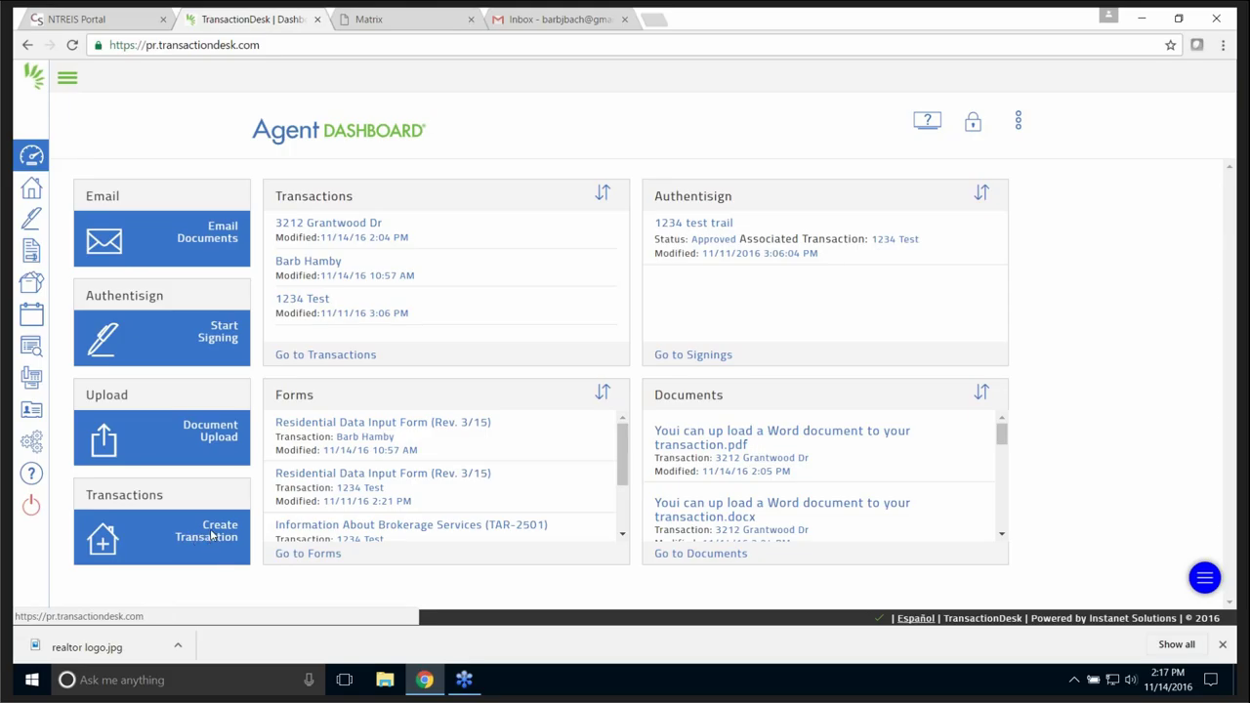
click(210, 534)
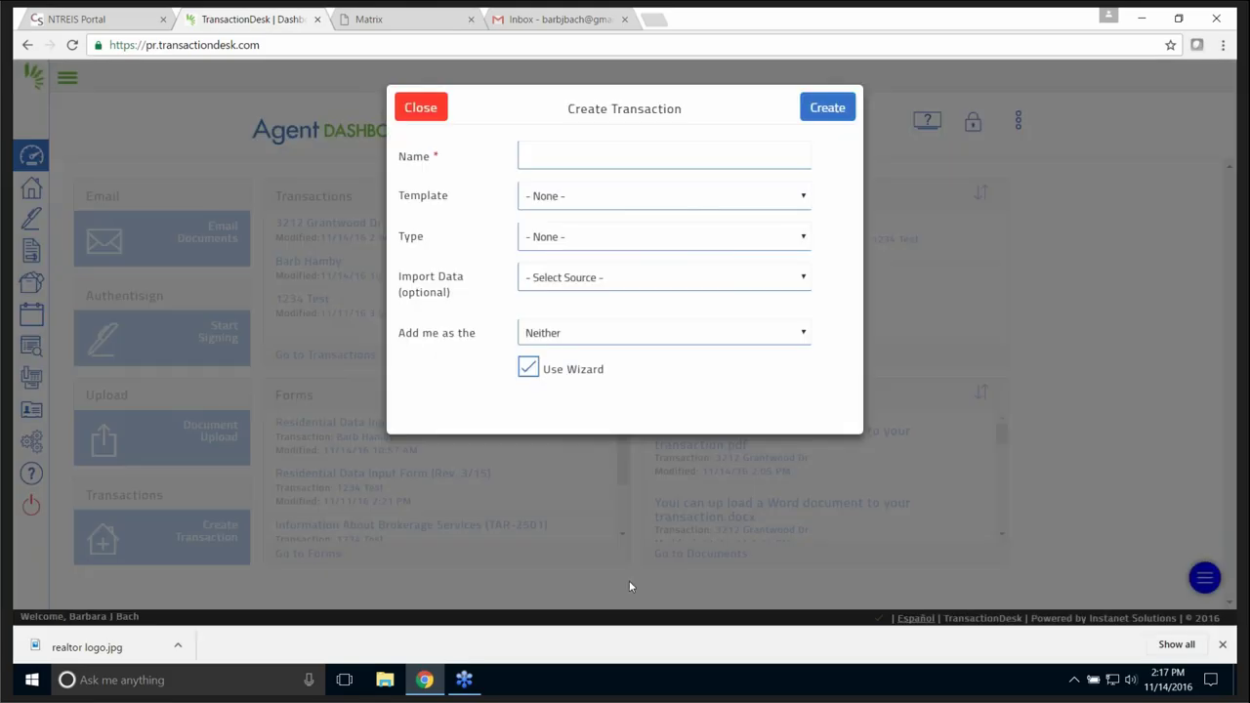
- Enter the buyer's name, keep Template at None, set Type to Residential Sale, leave Import Data unset
click(571, 158)
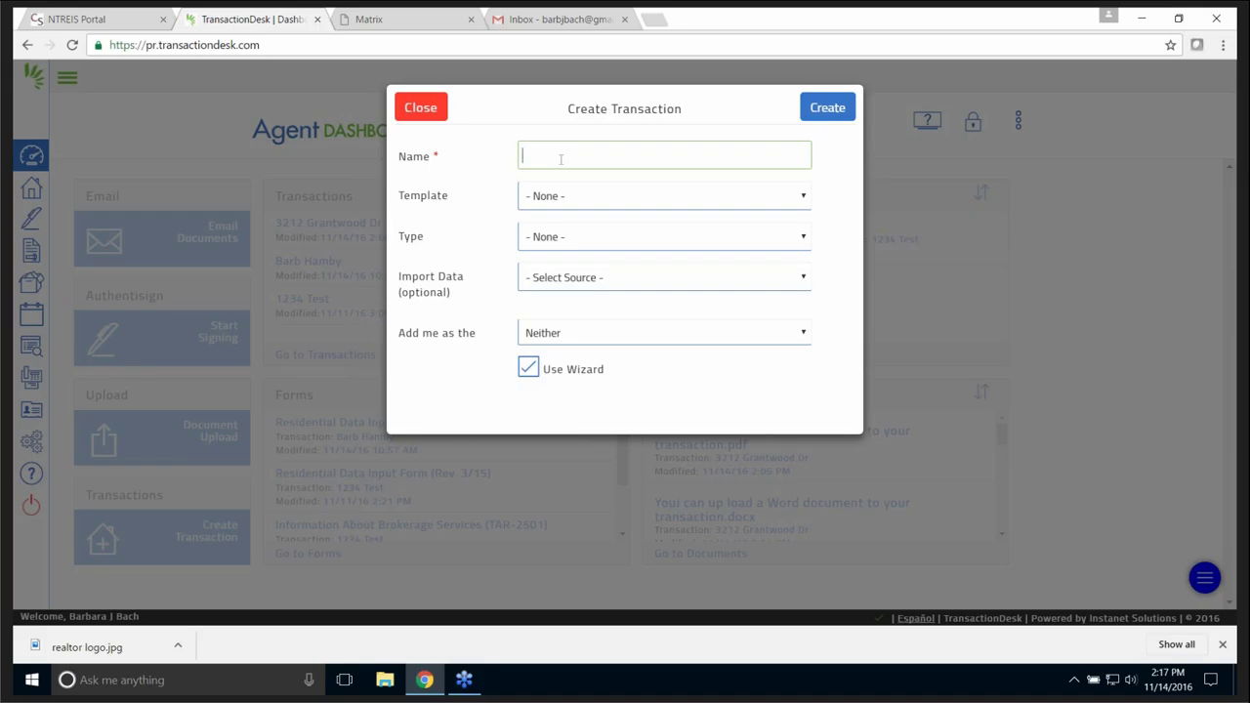
text(Buyer Bettie)
click(804, 197)
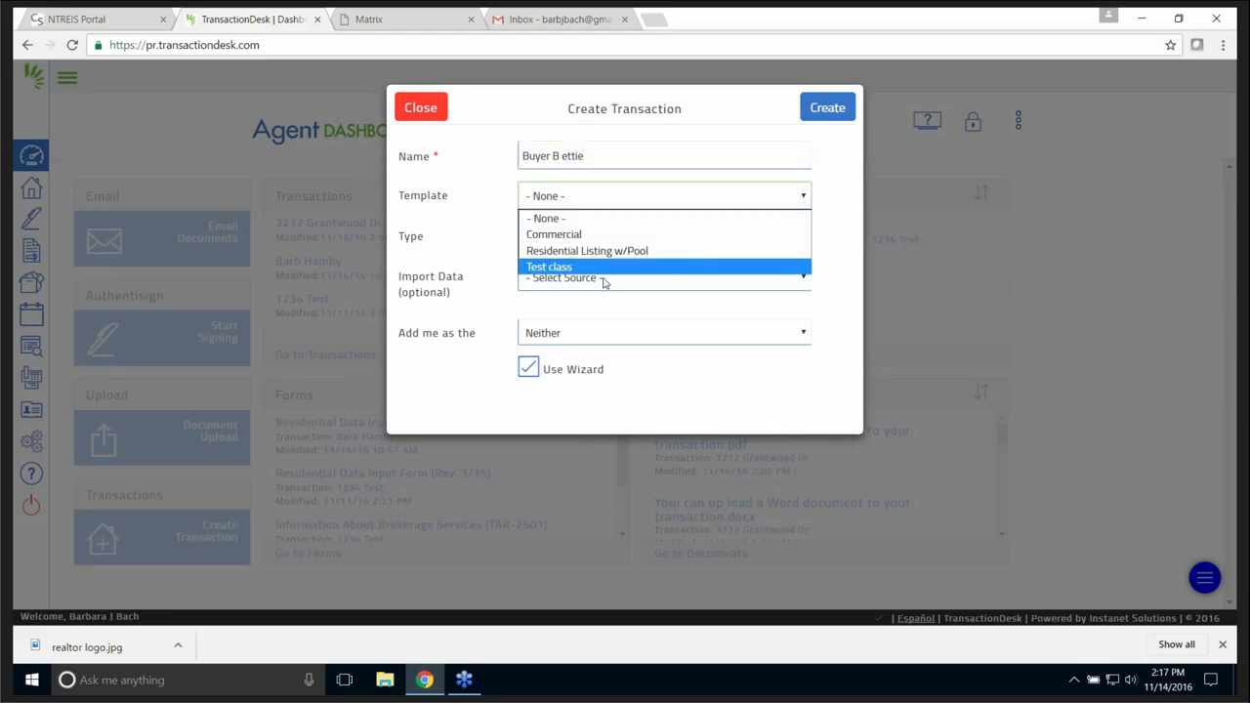
click(553, 219)
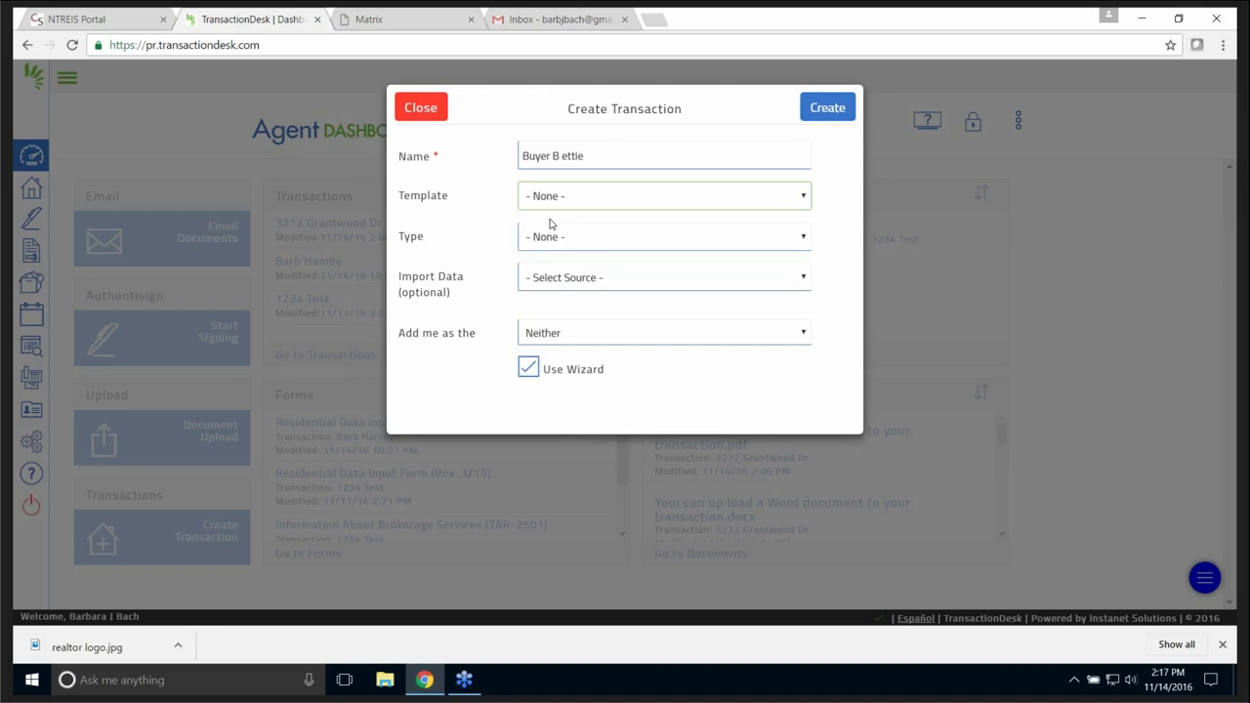
click(805, 240)
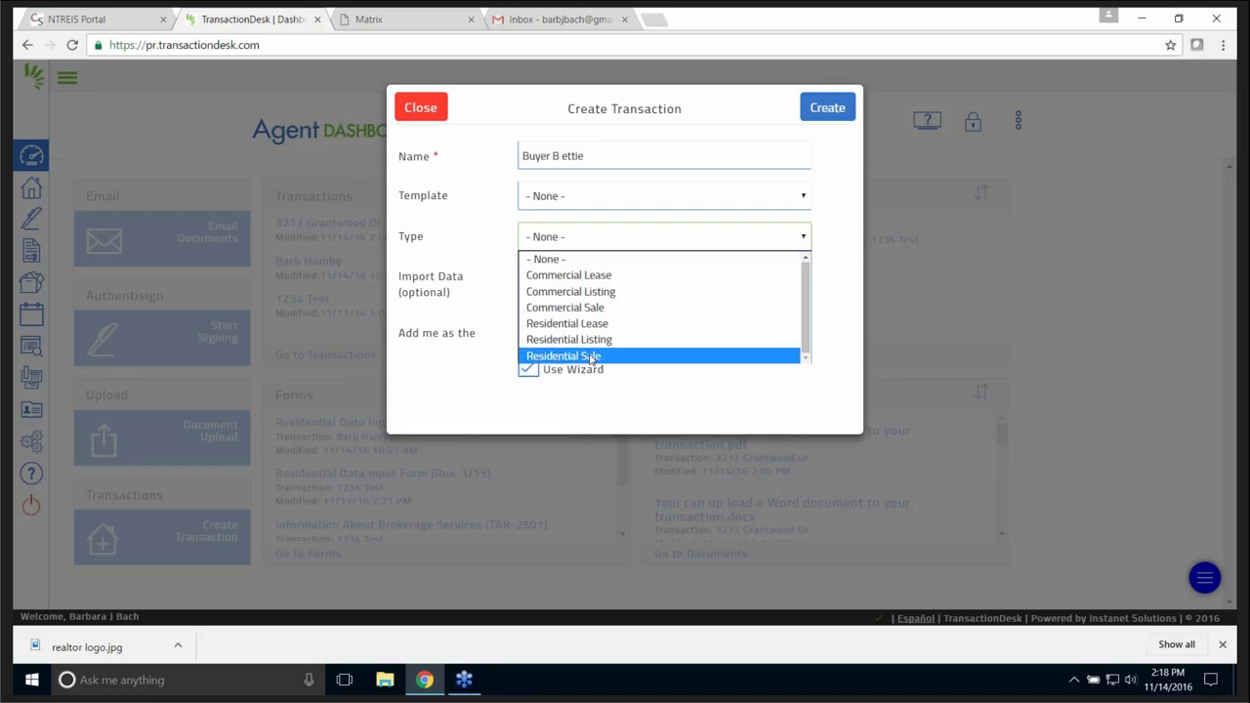
click(591, 357)
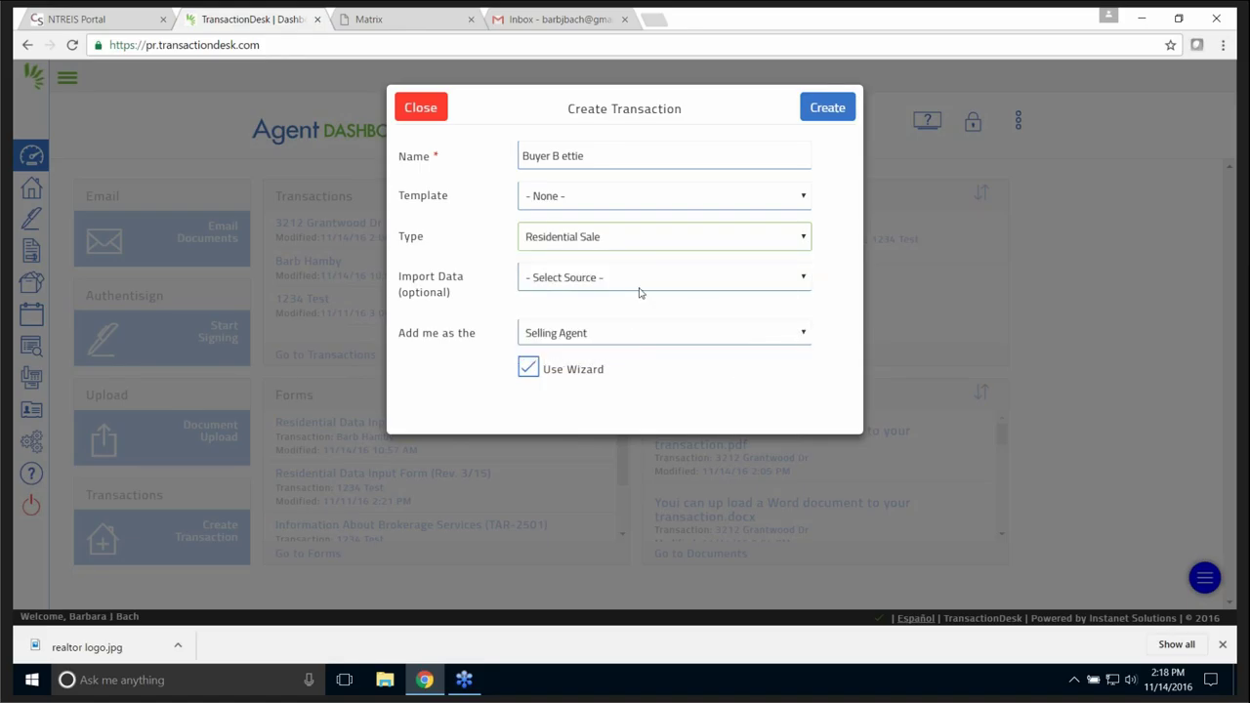
click(806, 285)
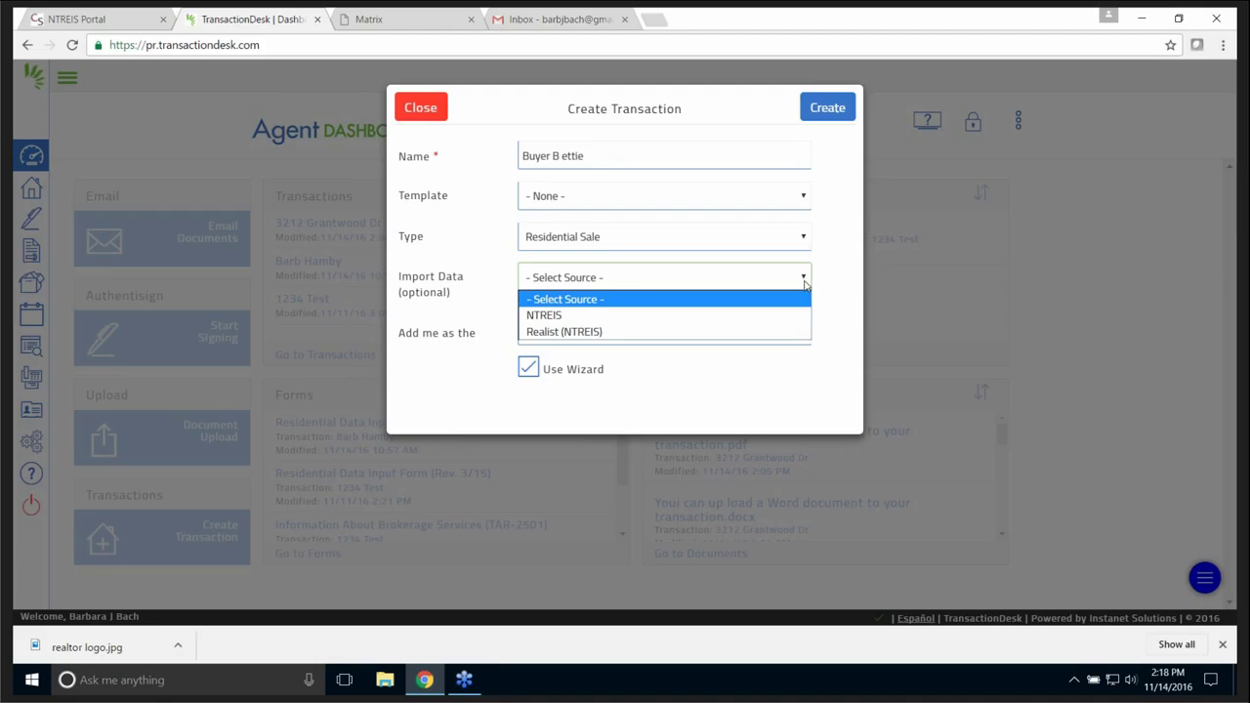
click(806, 284)
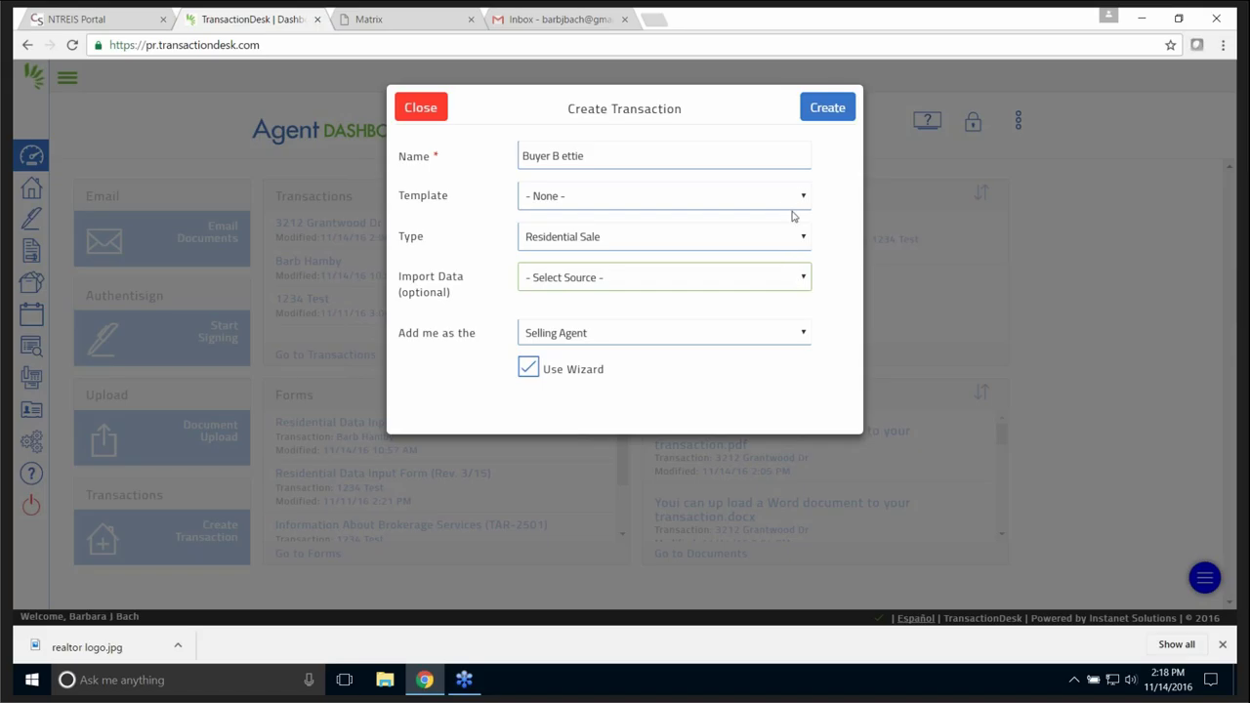
- Replace the name with the seller's name and change Type to Residential Listing
drag(594, 159, 514, 156)
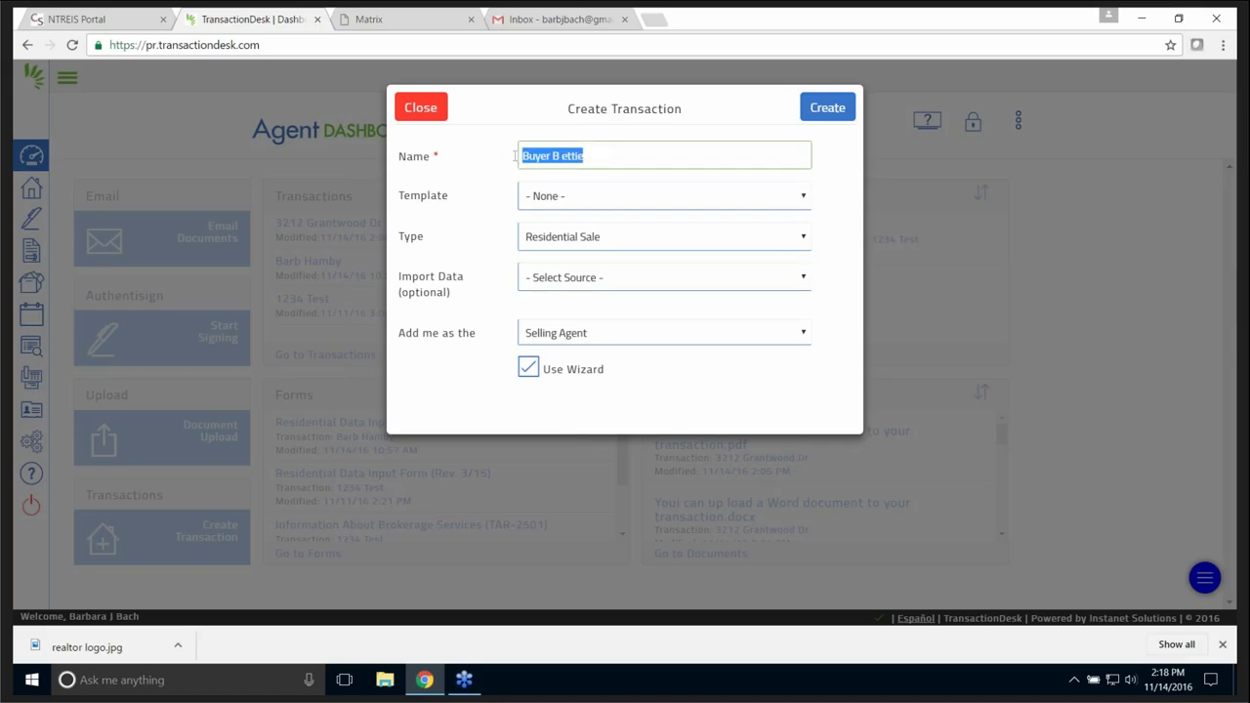
text(Le)
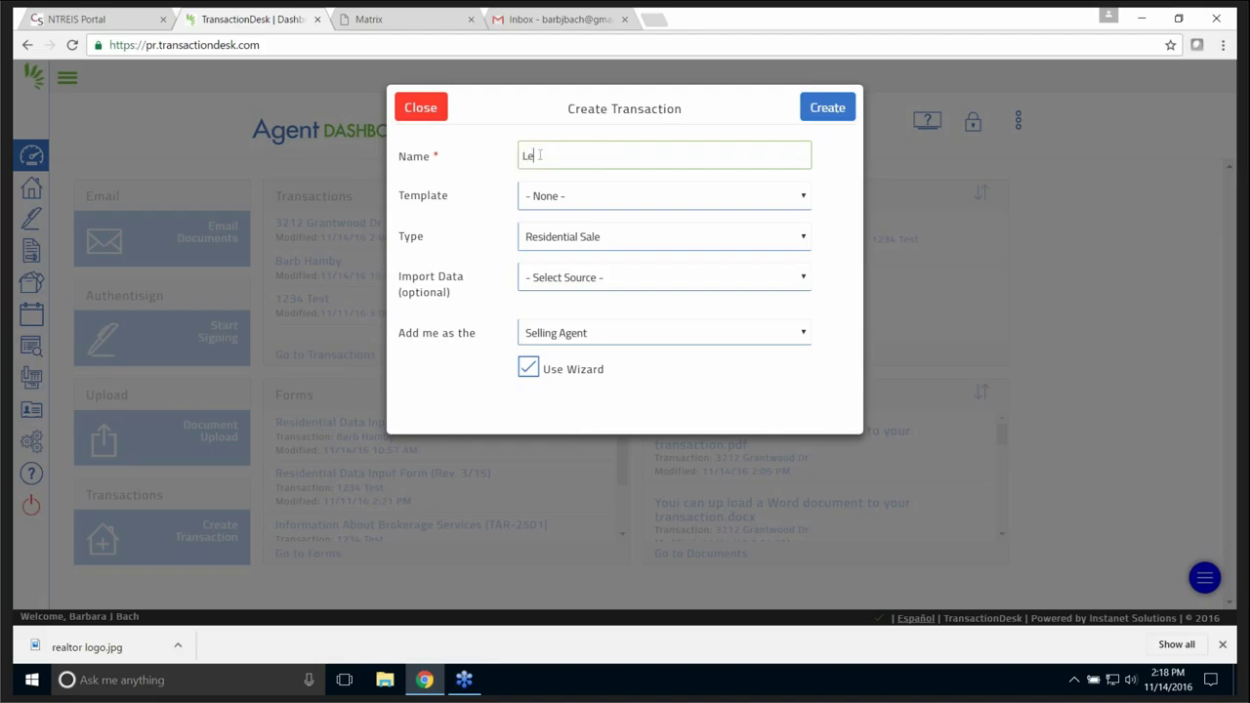
text(slie Lister)
click(804, 241)
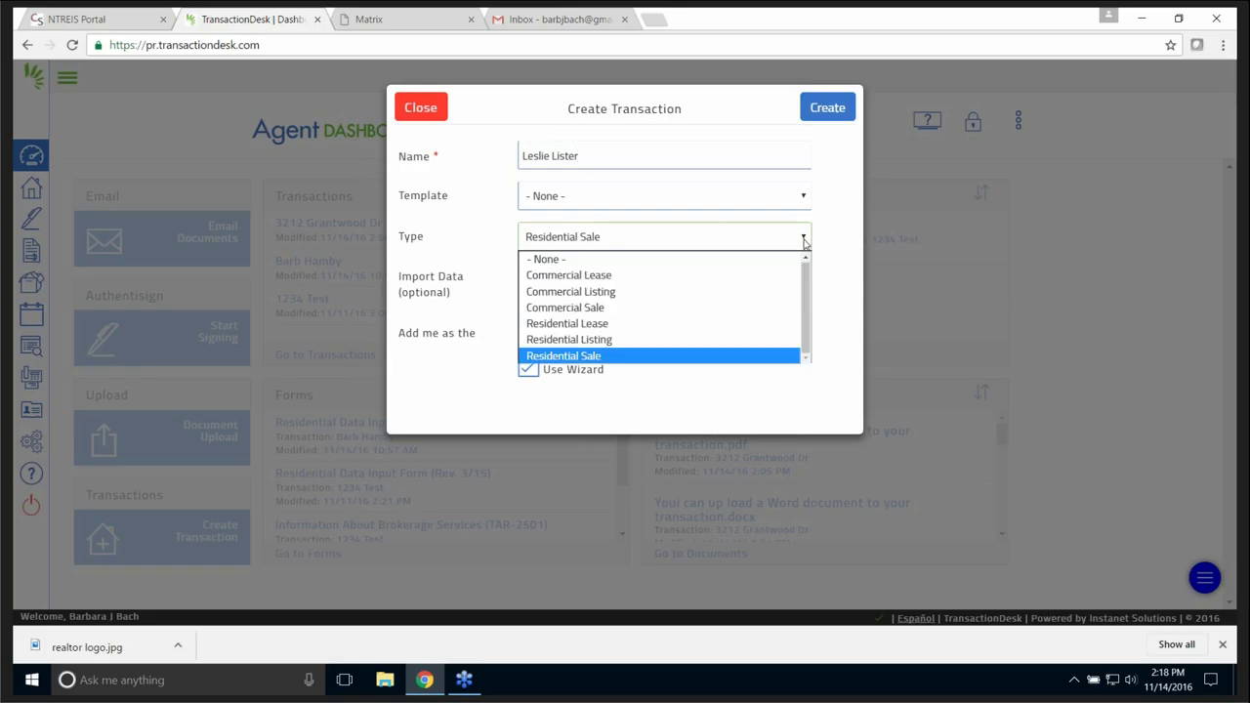
click(616, 340)
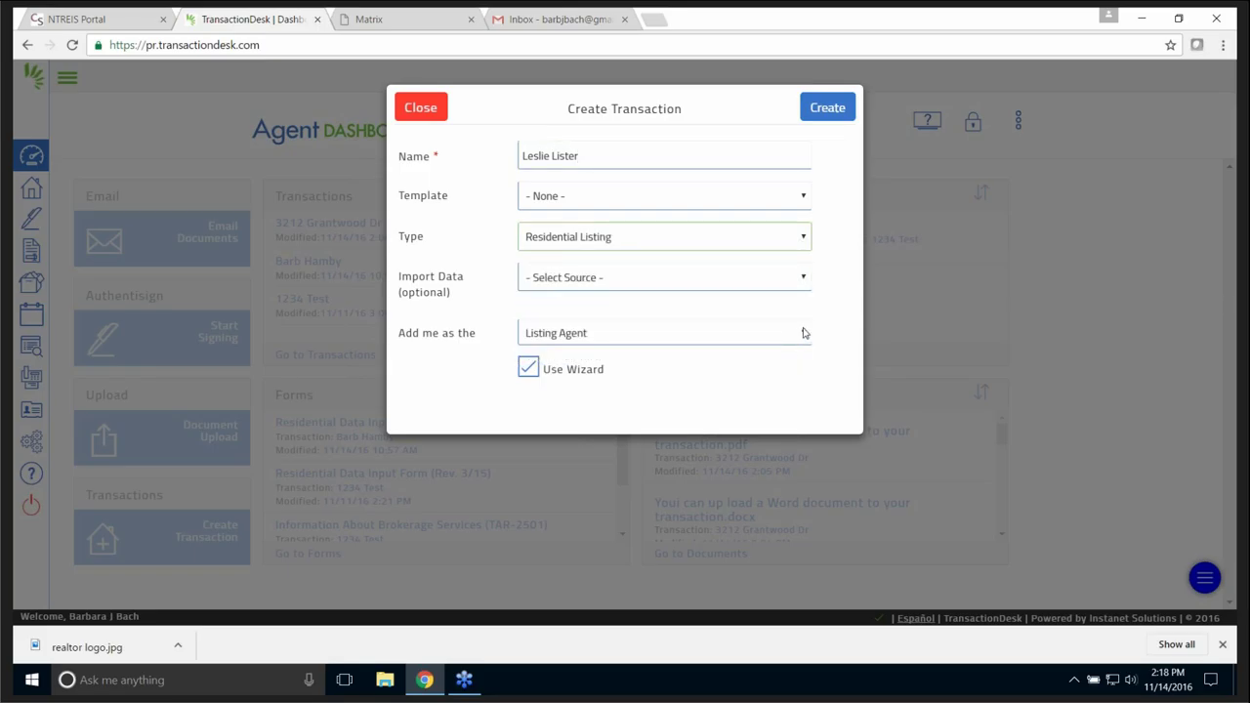
- Set Import Data to Realist (NTREIS) and open the Tax search
click(805, 282)
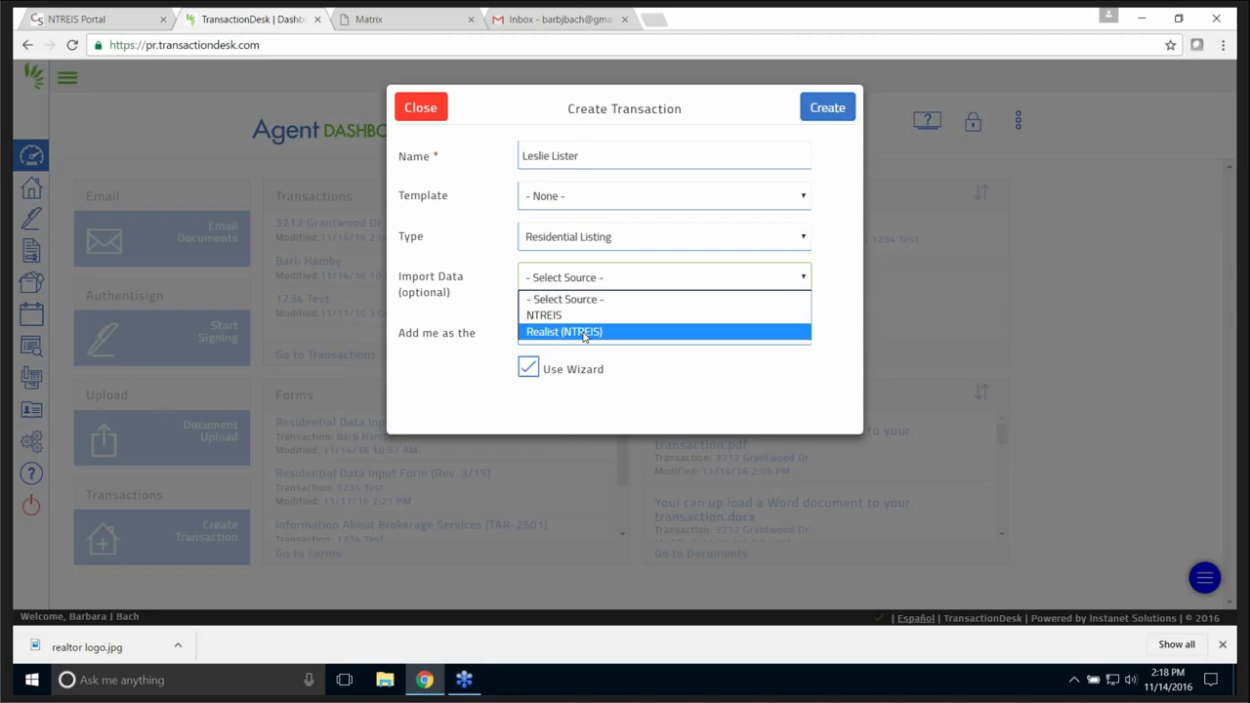
click(583, 333)
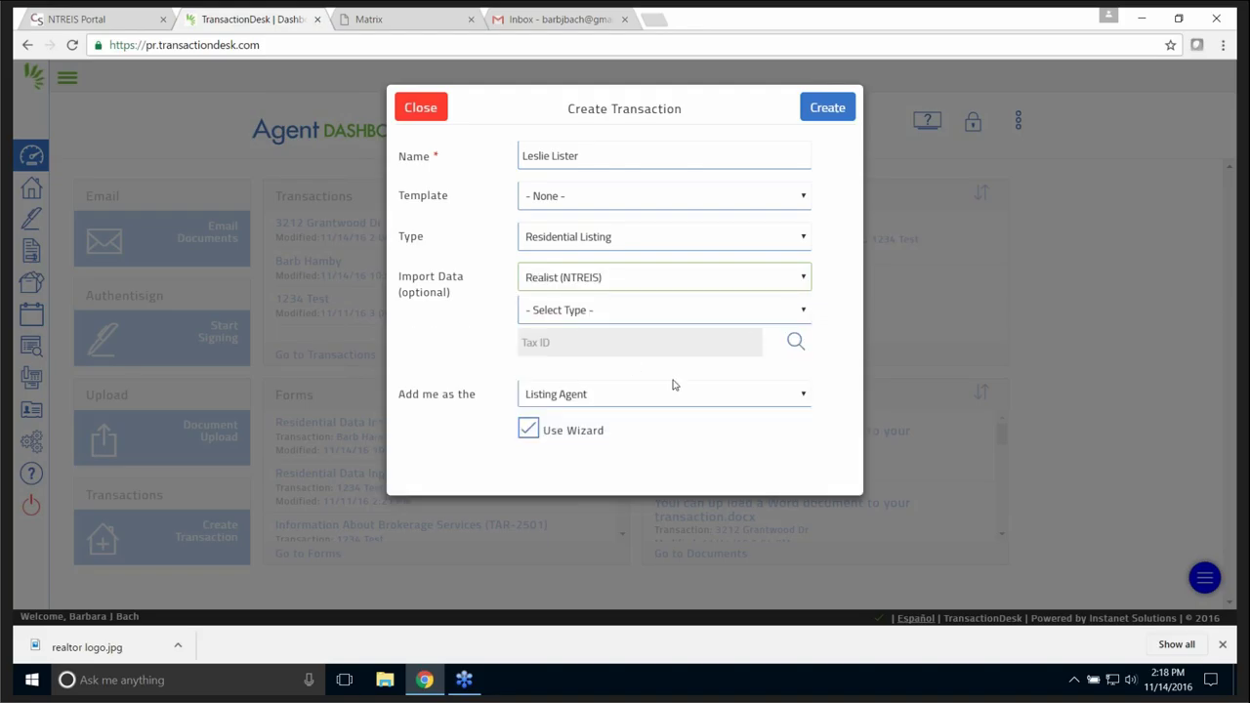
click(572, 349)
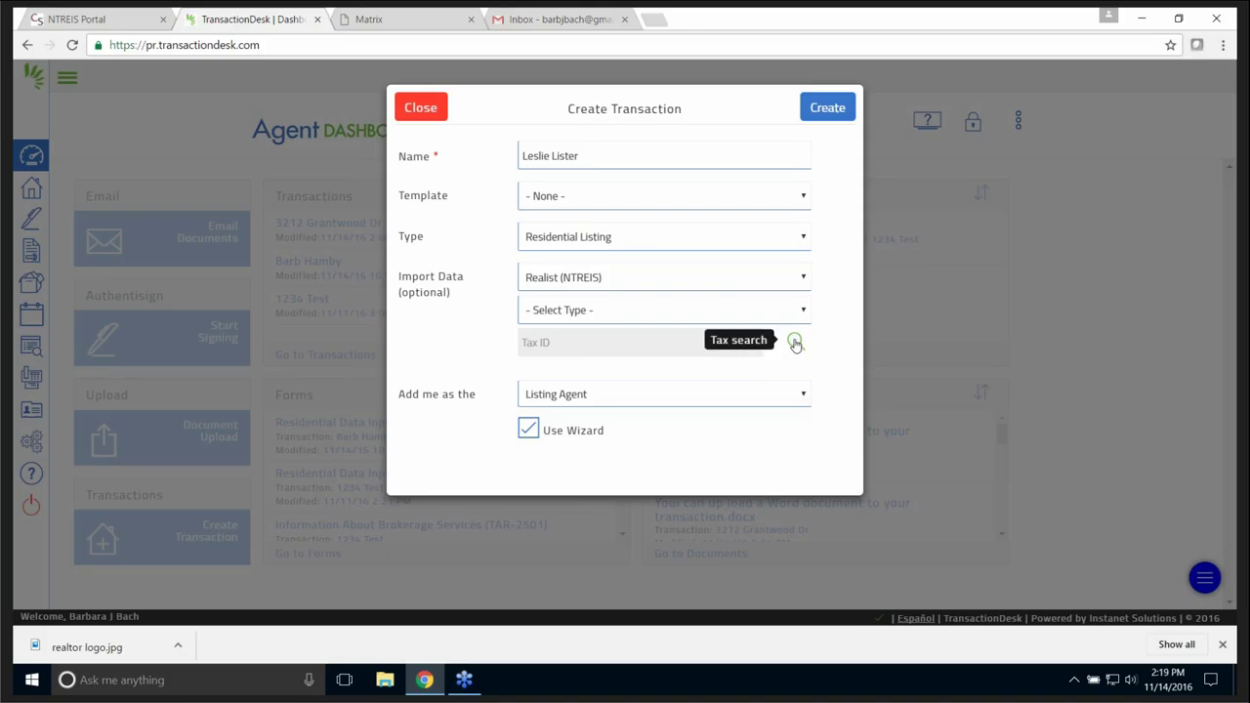
click(795, 343)
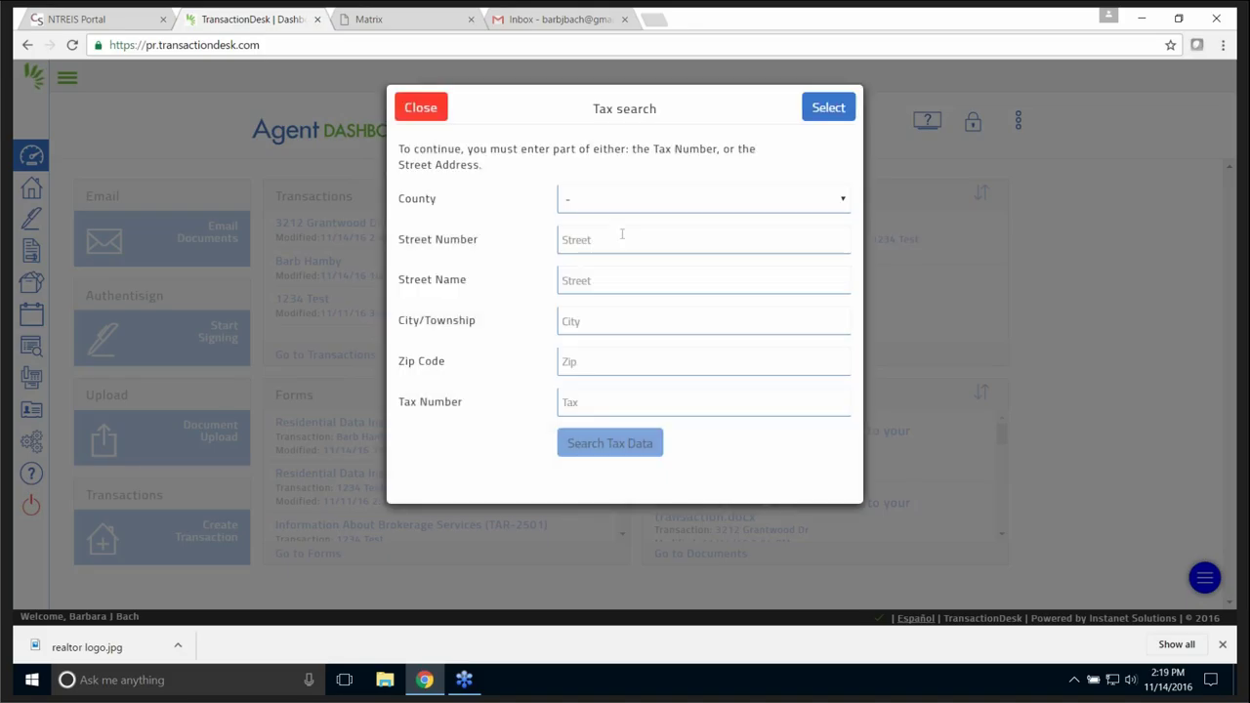
- Set the county to Dallas and enter the property's street number, street name and city
click(596, 199)
scroll(709, 418, down, 5)
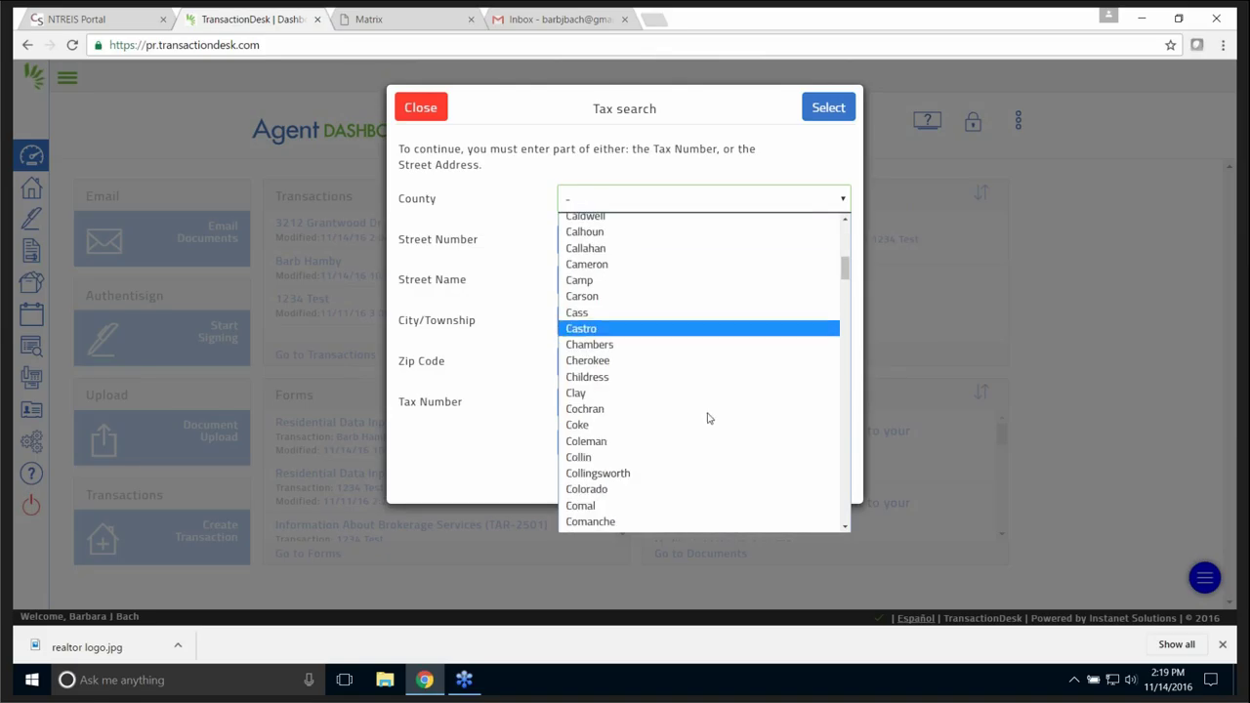
scroll(656, 480, down, 2)
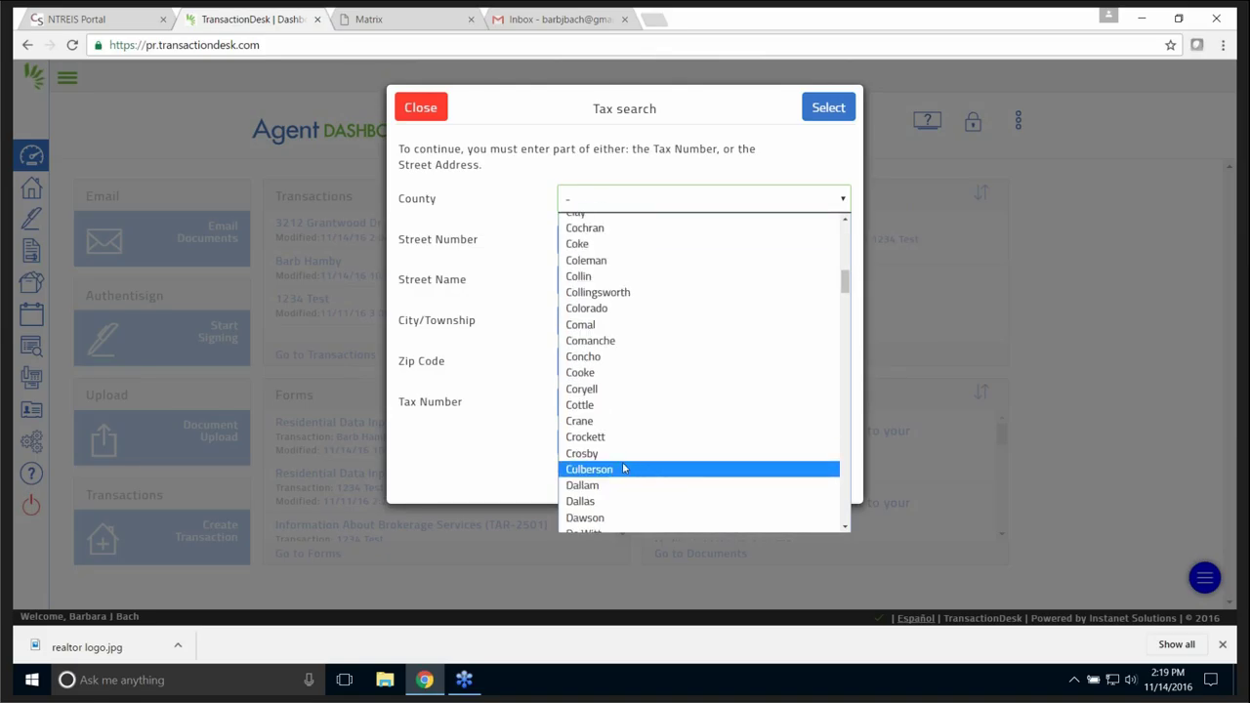
click(594, 501)
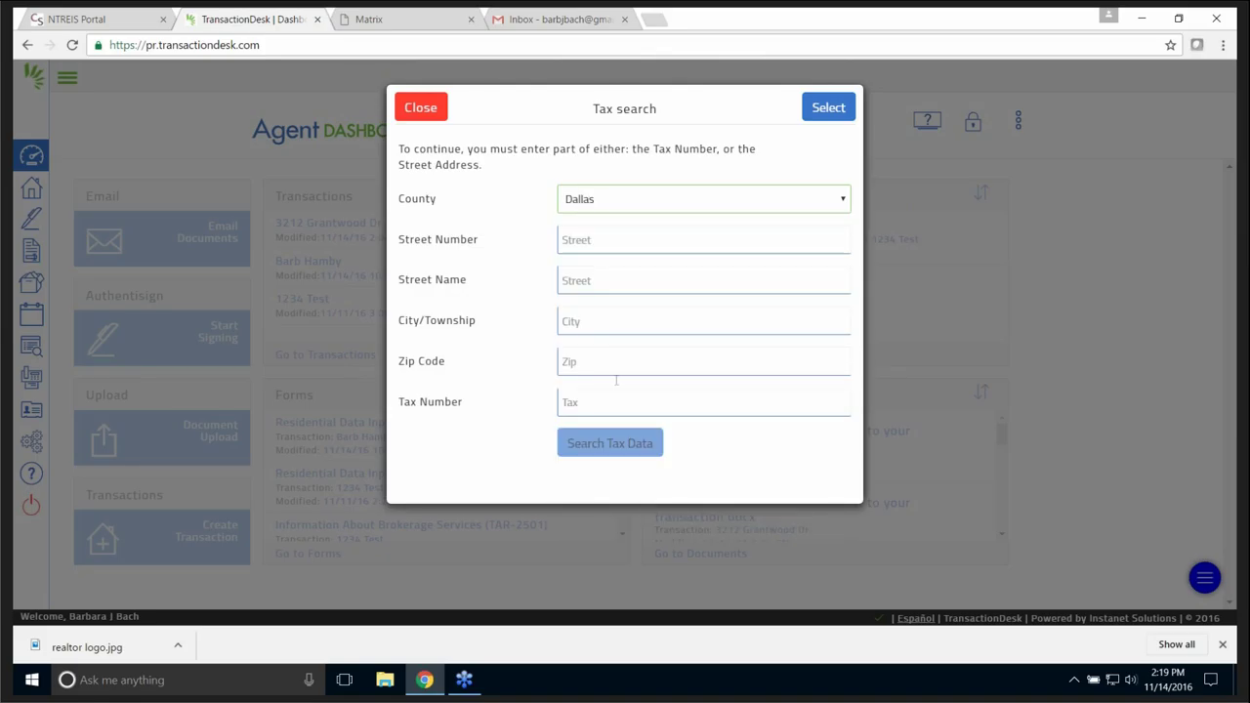
click(587, 238)
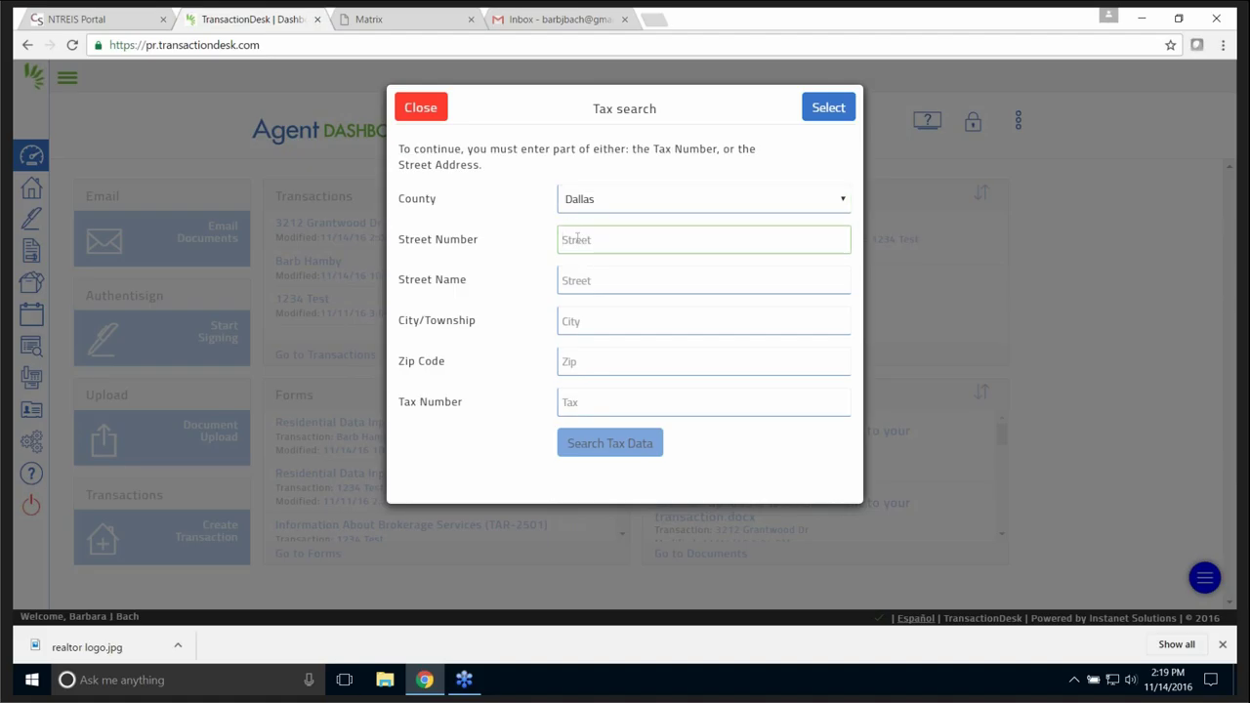
click(610, 279)
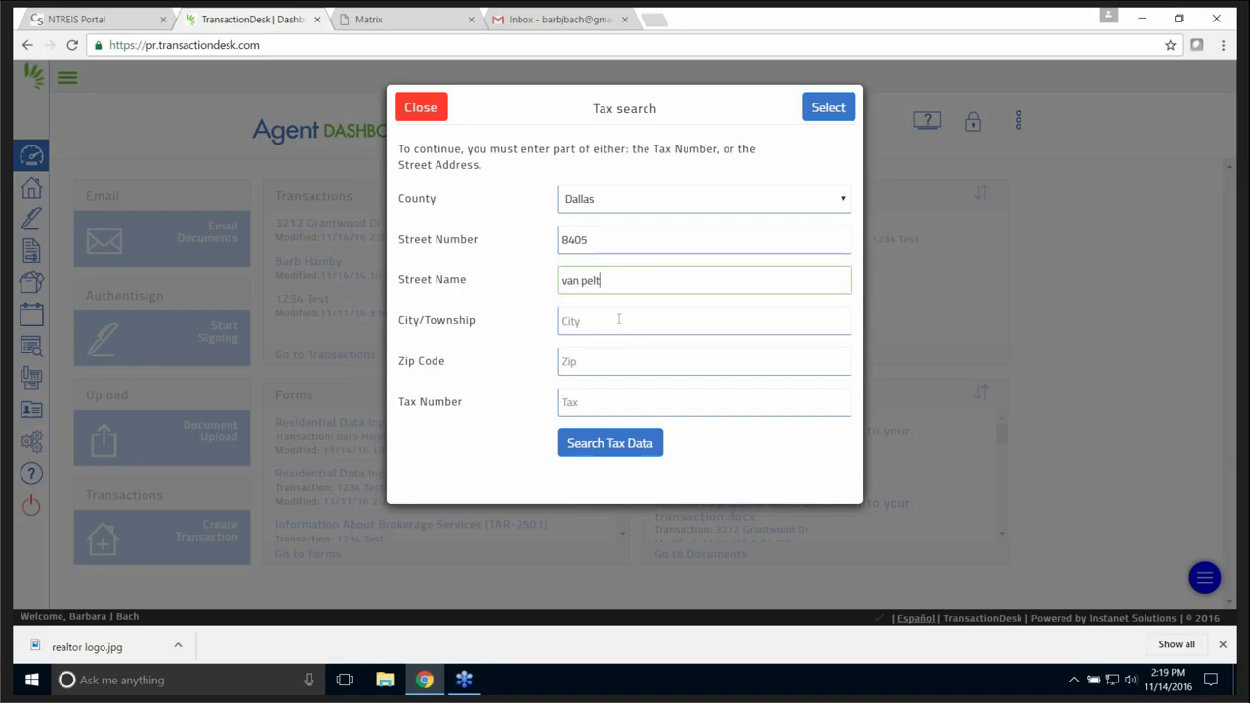
click(618, 324)
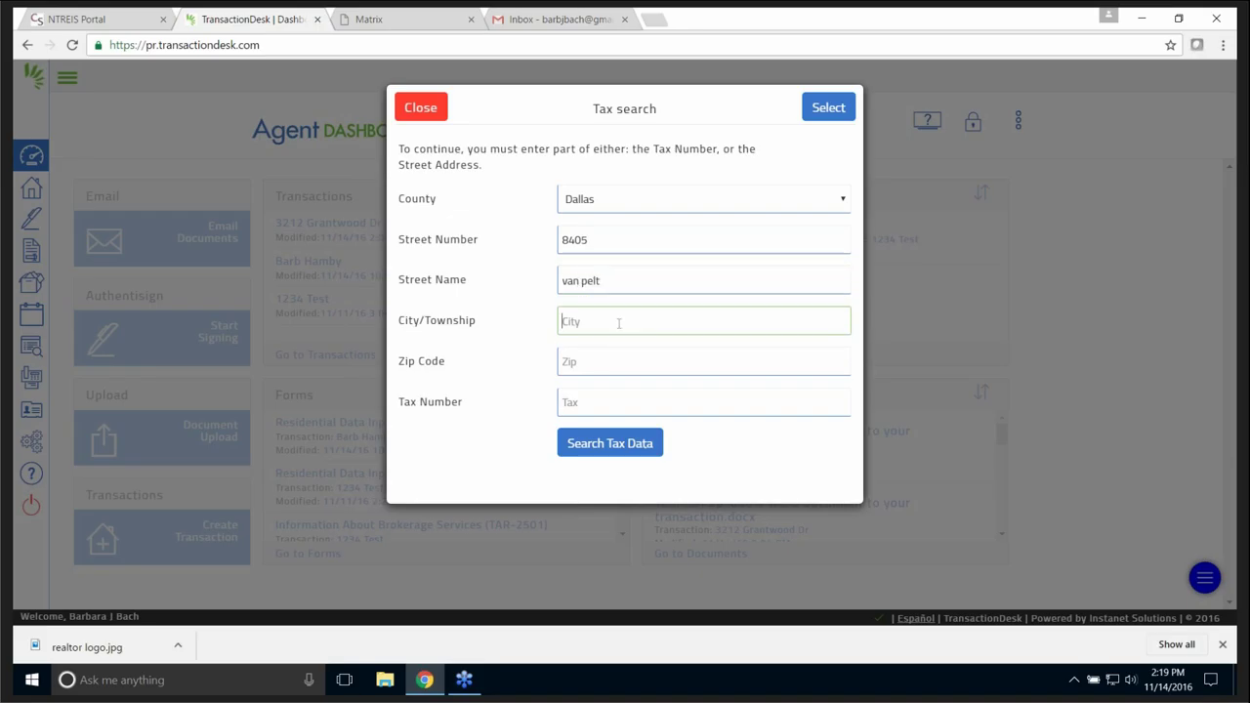
text(dallas)
- Search the tax data and bring the matching record's Tax ID into the transaction
click(603, 449)
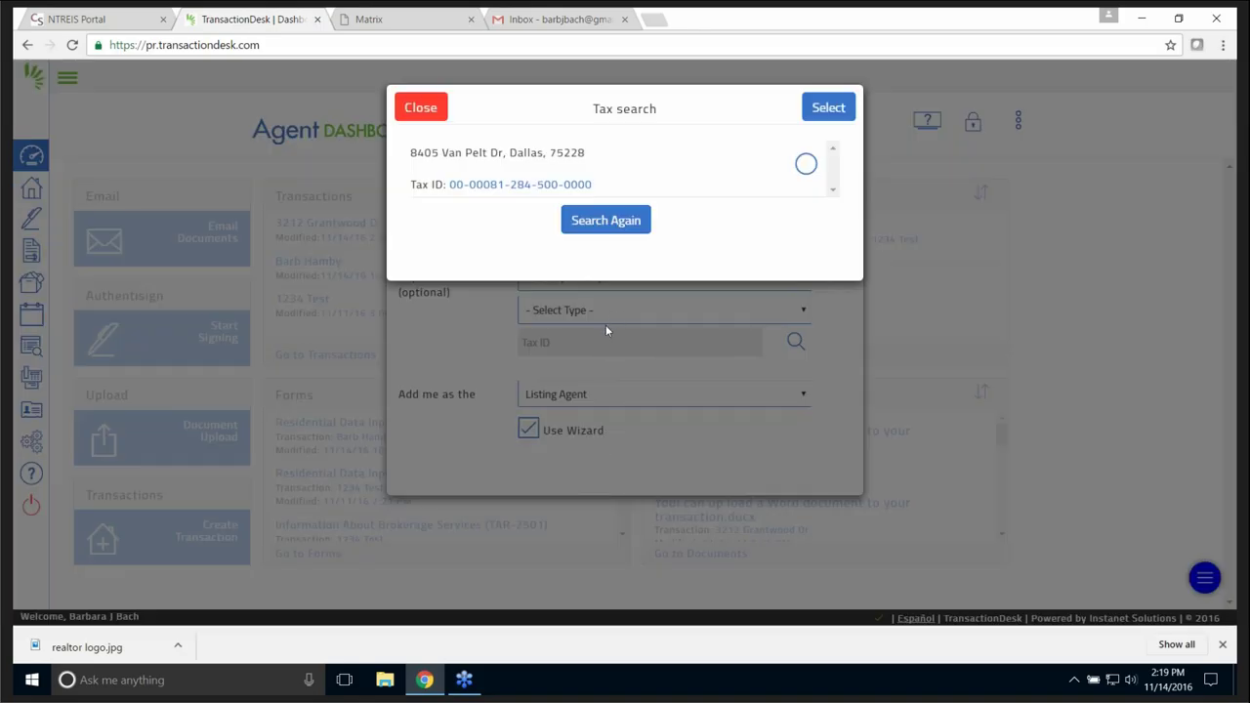
click(805, 163)
click(831, 109)
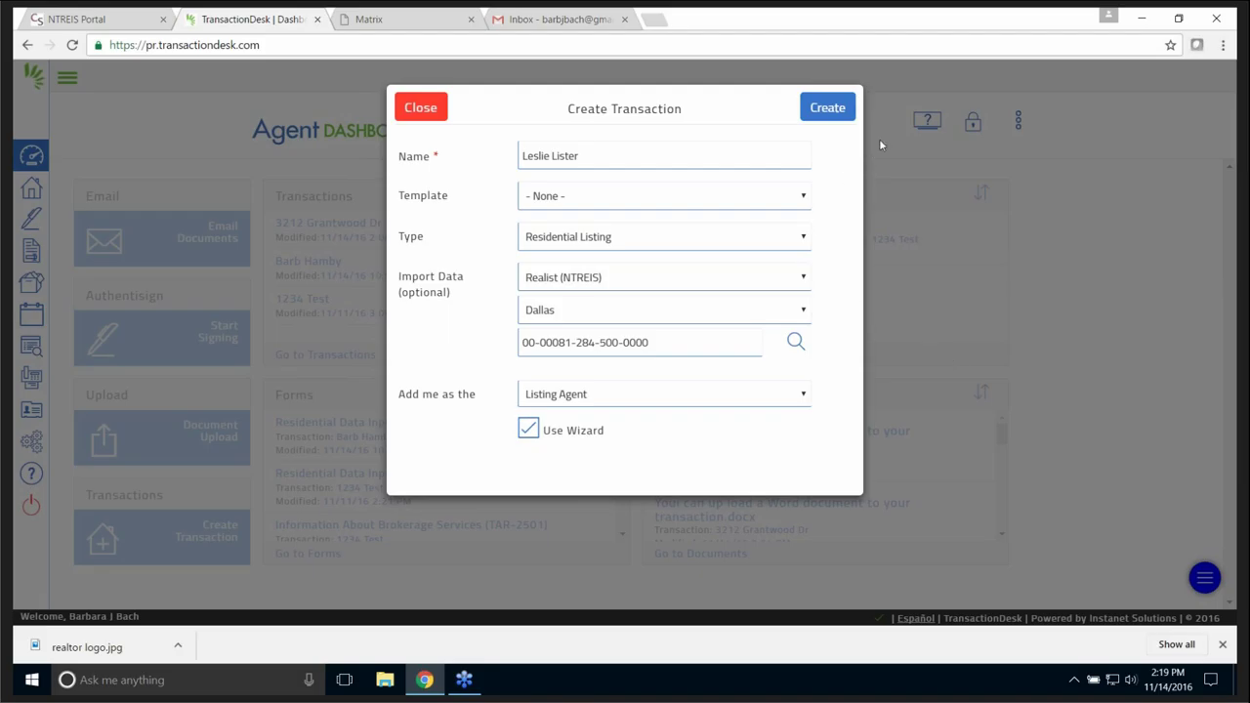
- Create a new listing transaction with property type Residential
click(835, 109)
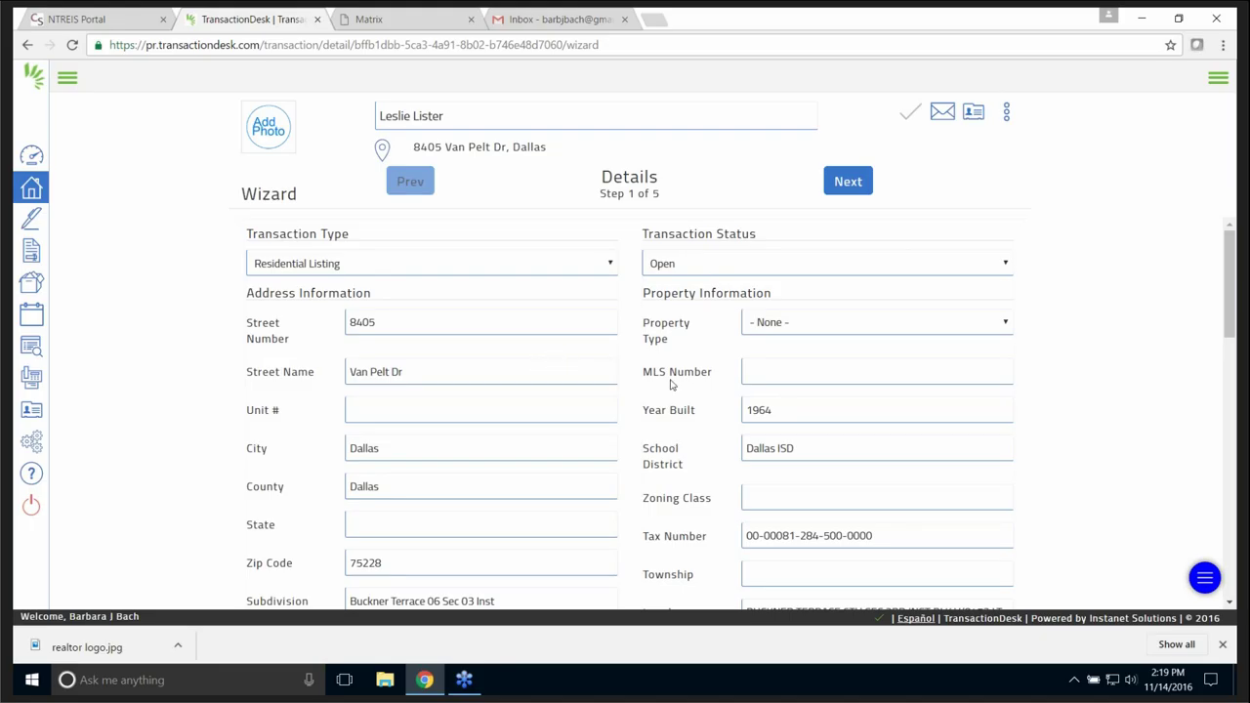
click(1009, 325)
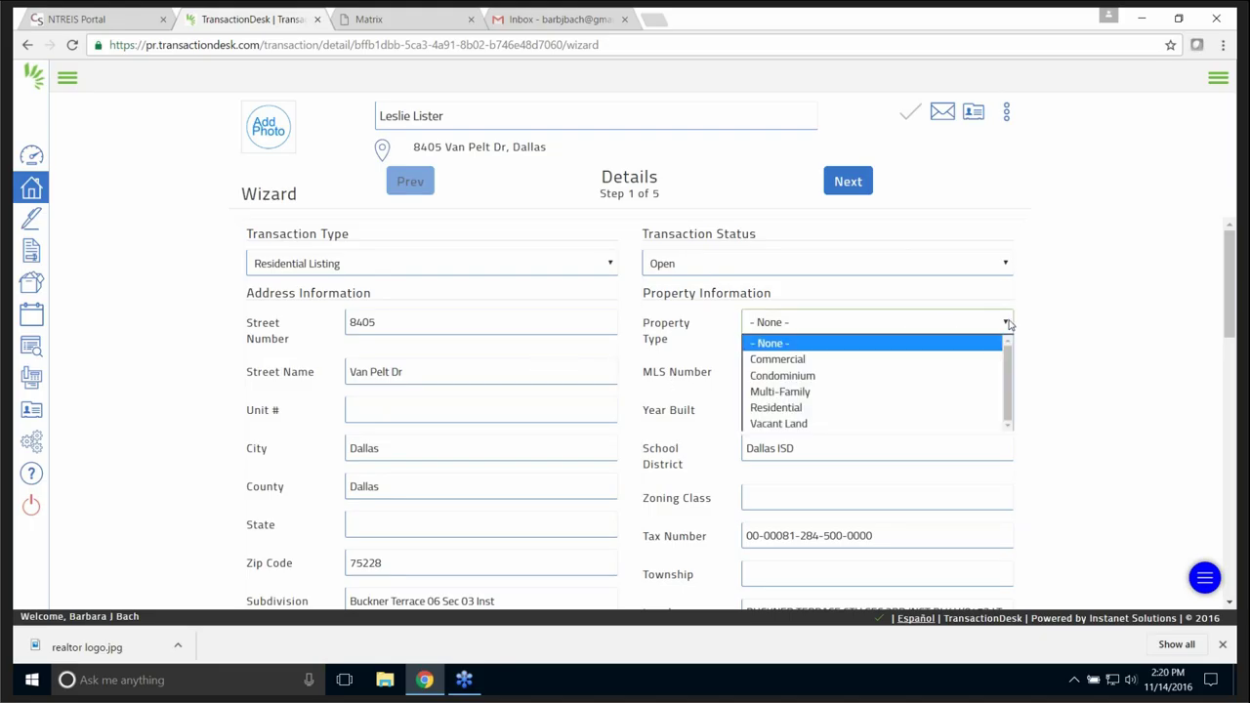
click(802, 407)
- Enter state Tx, lot number 18 and block 8473, then continue to Transaction Dates
scroll(617, 381, down, 3)
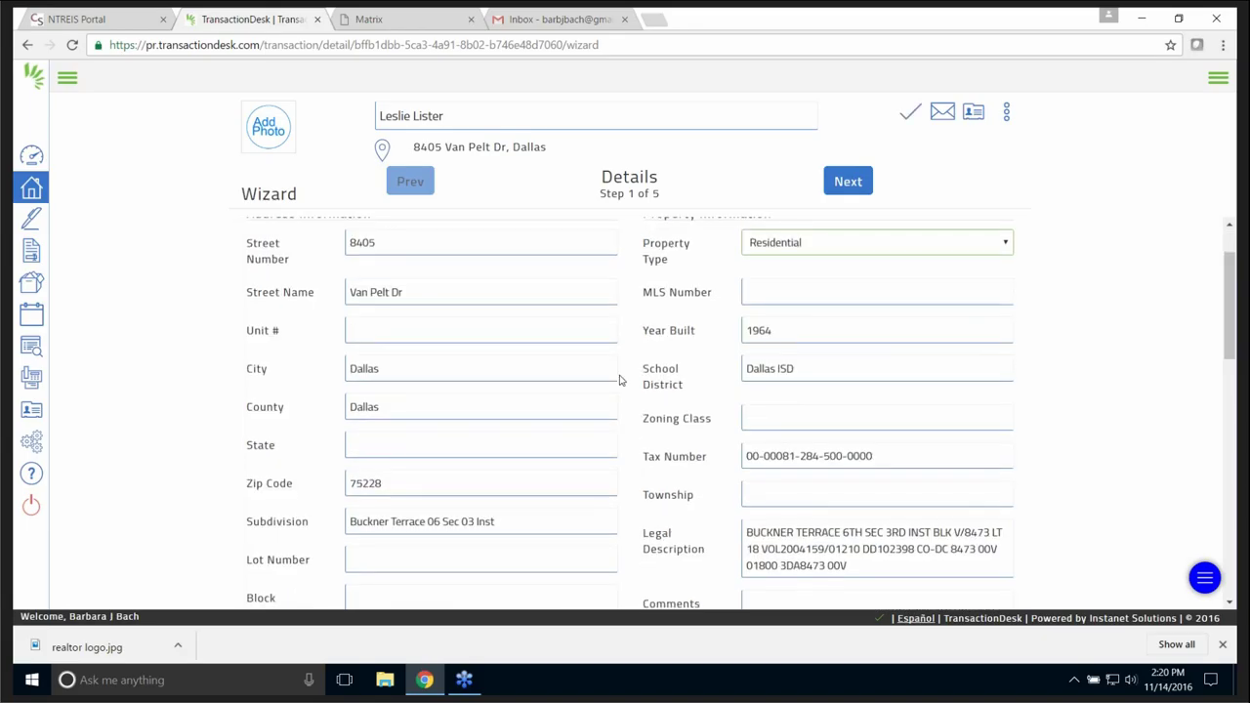
click(402, 291)
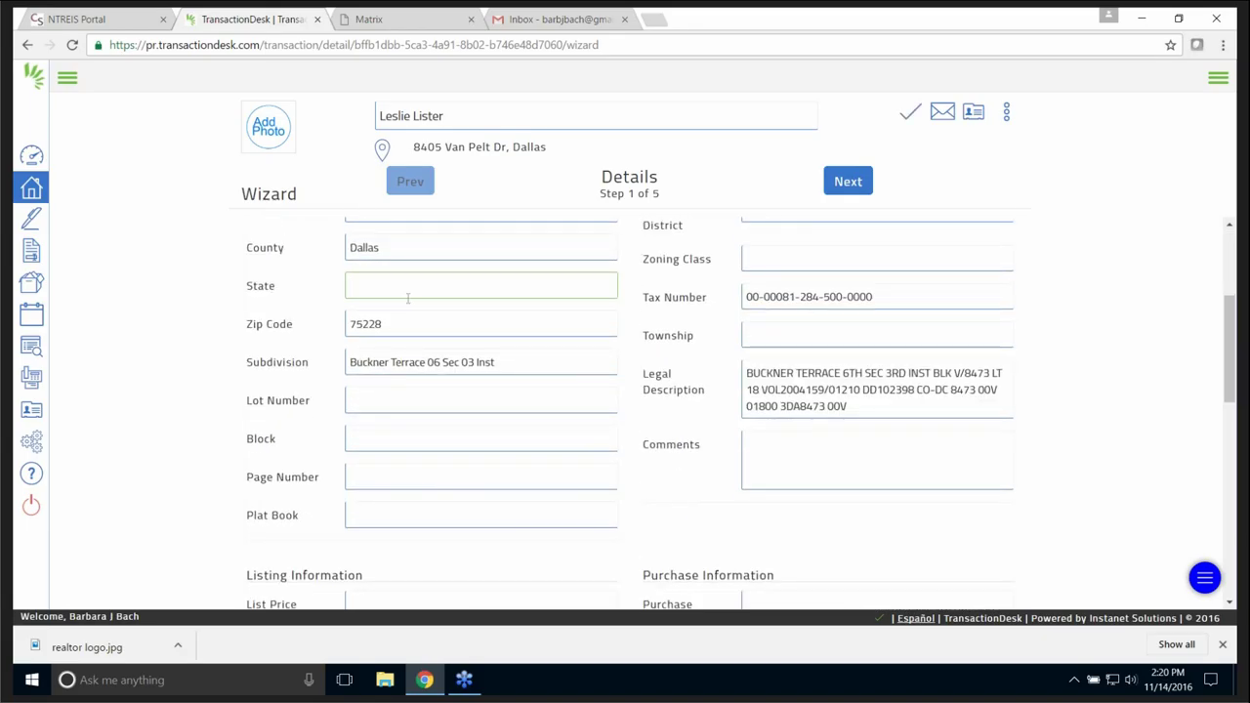
text(Te)
key(BackSpace)
text(x)
scroll(940, 495, down, 1)
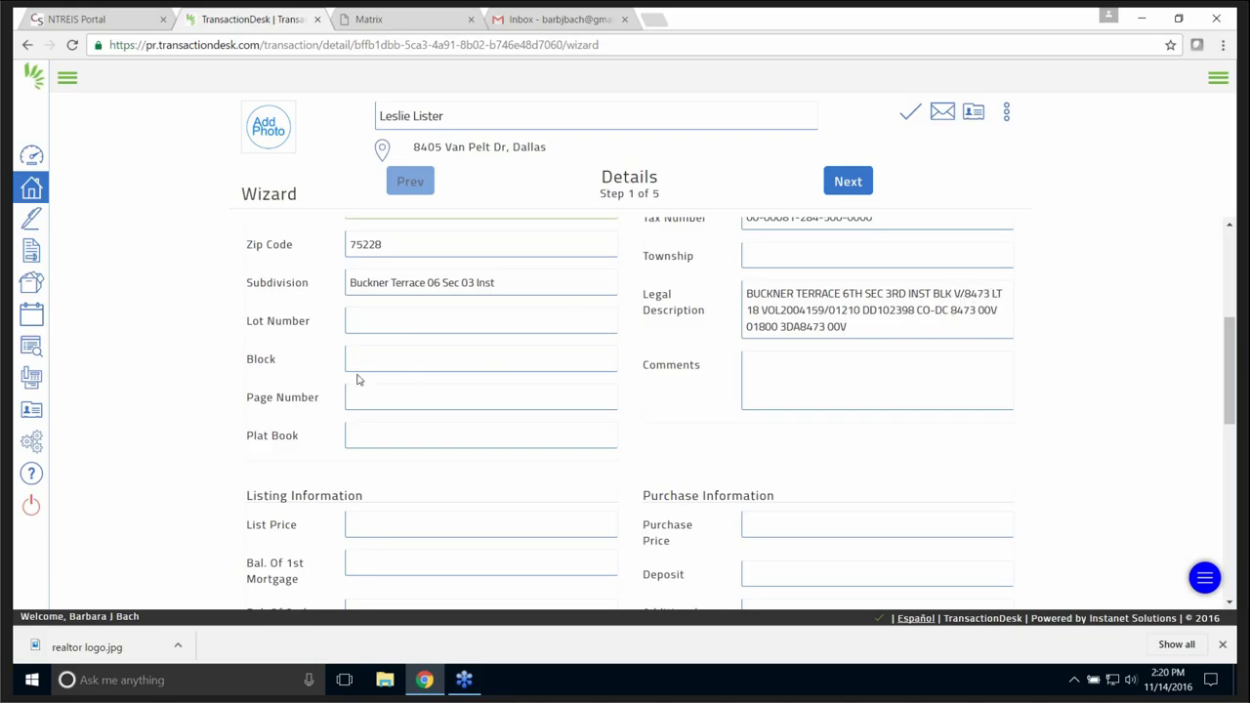
click(374, 316)
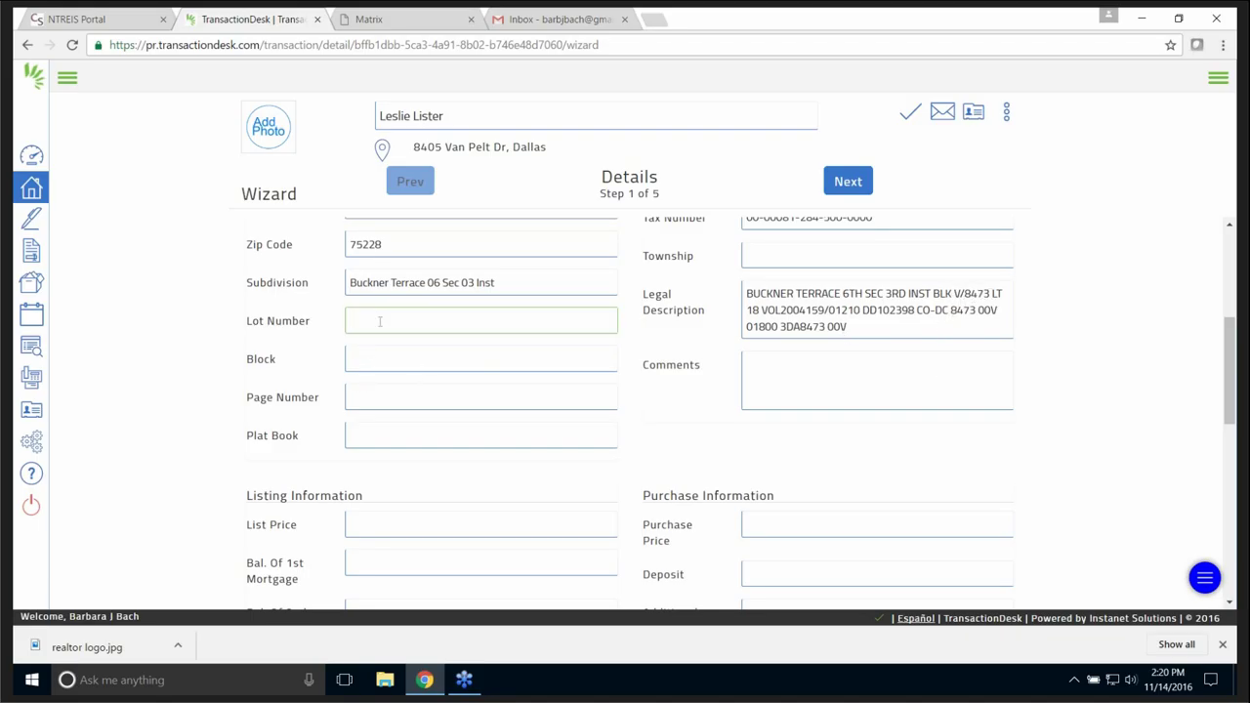
text(18)
click(393, 355)
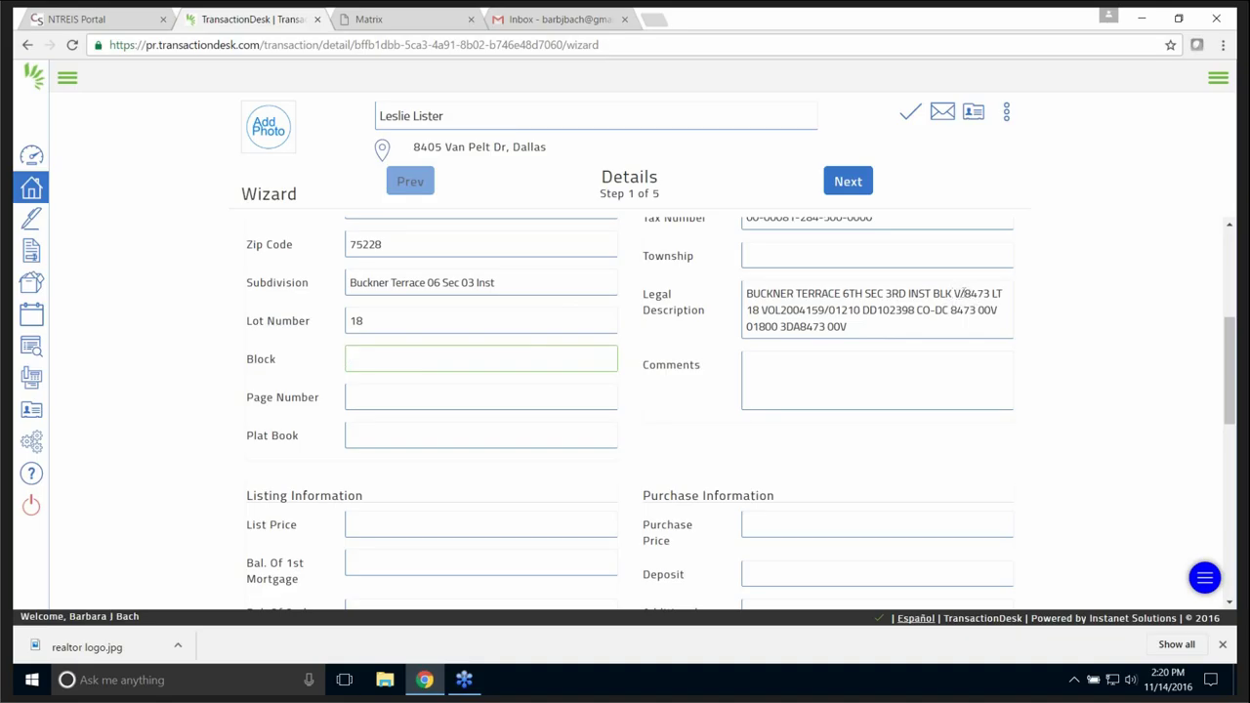
text(8473)
scroll(960, 469, down, 6)
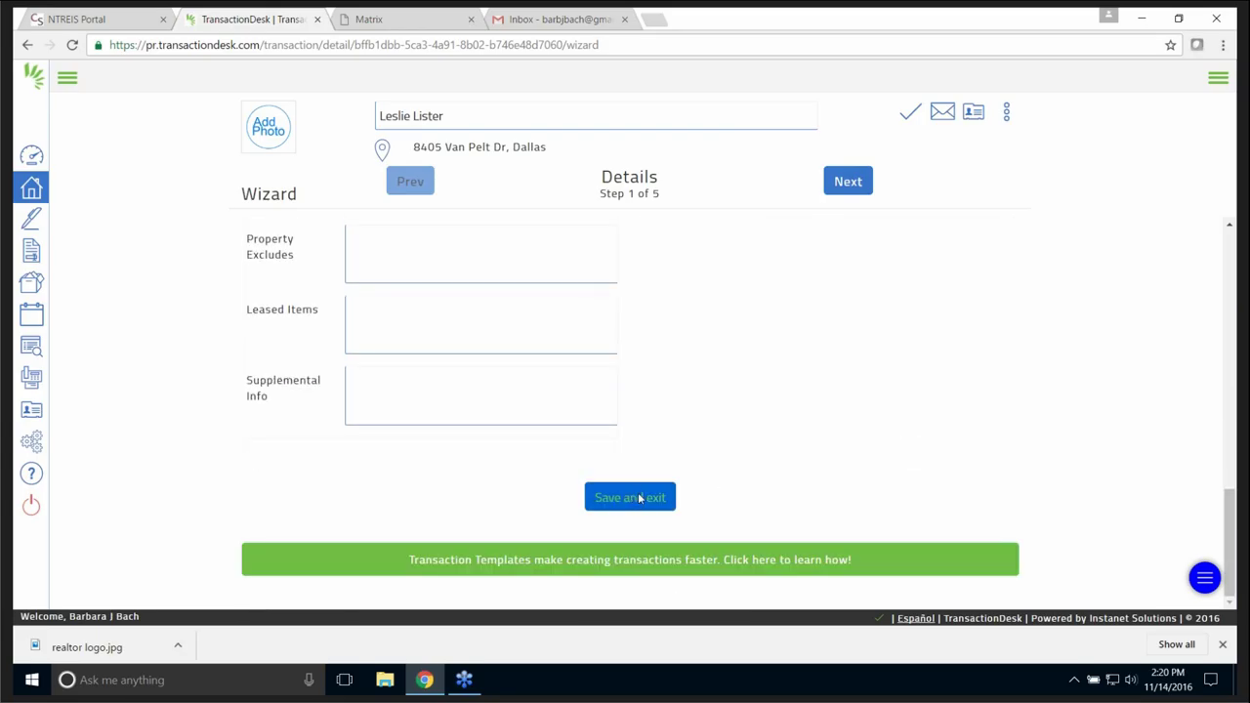
scroll(940, 452, up, 6)
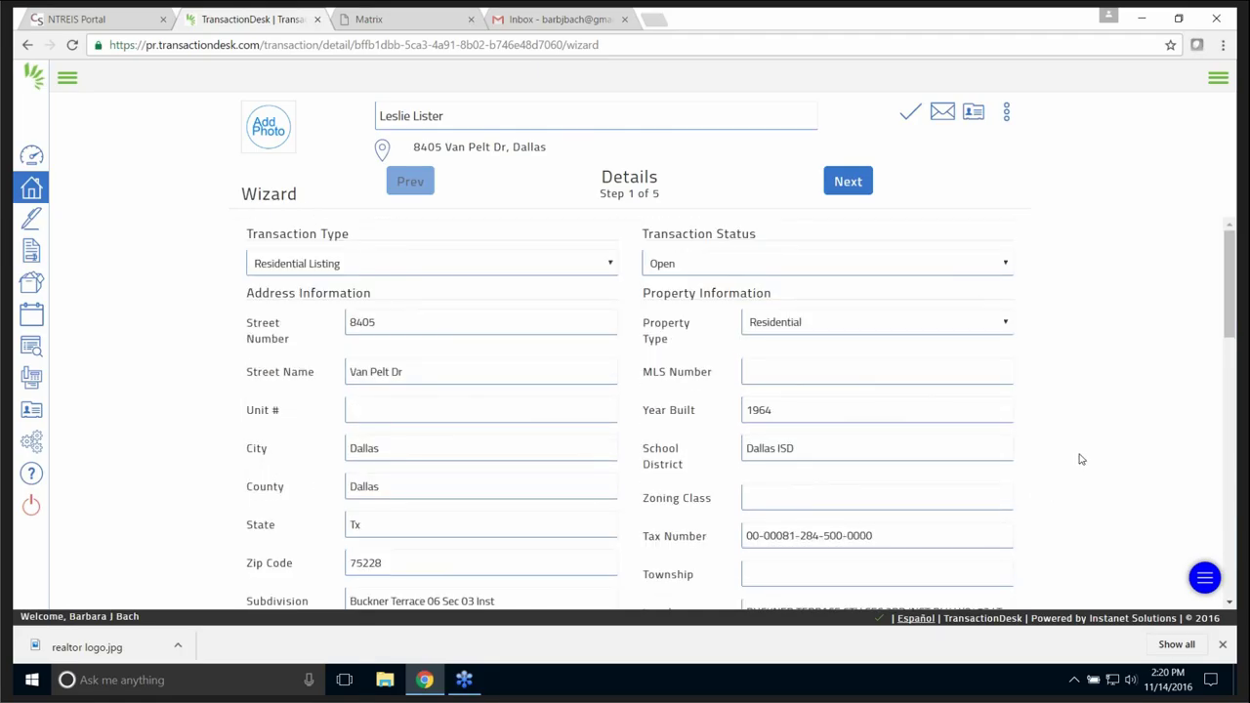
click(848, 183)
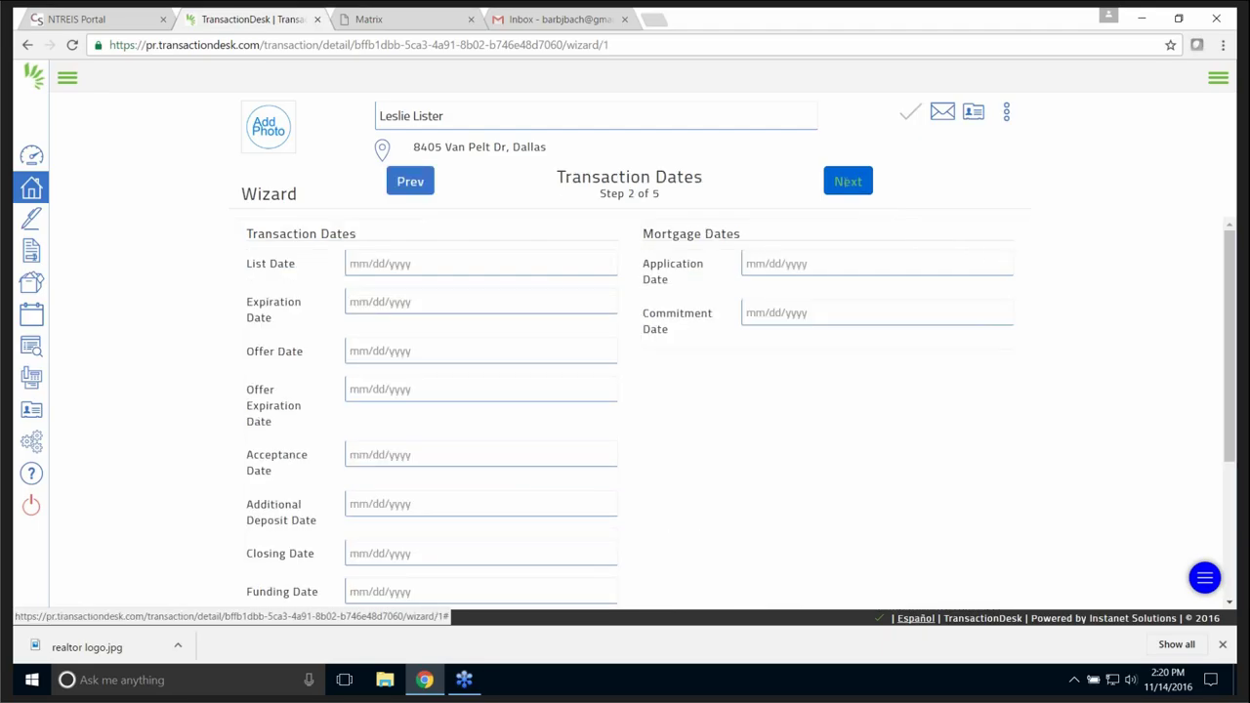
- Pick list date 11/15/2016 and expiration date 01/11/2017 from the calendars, then proceed to Contacts
click(426, 264)
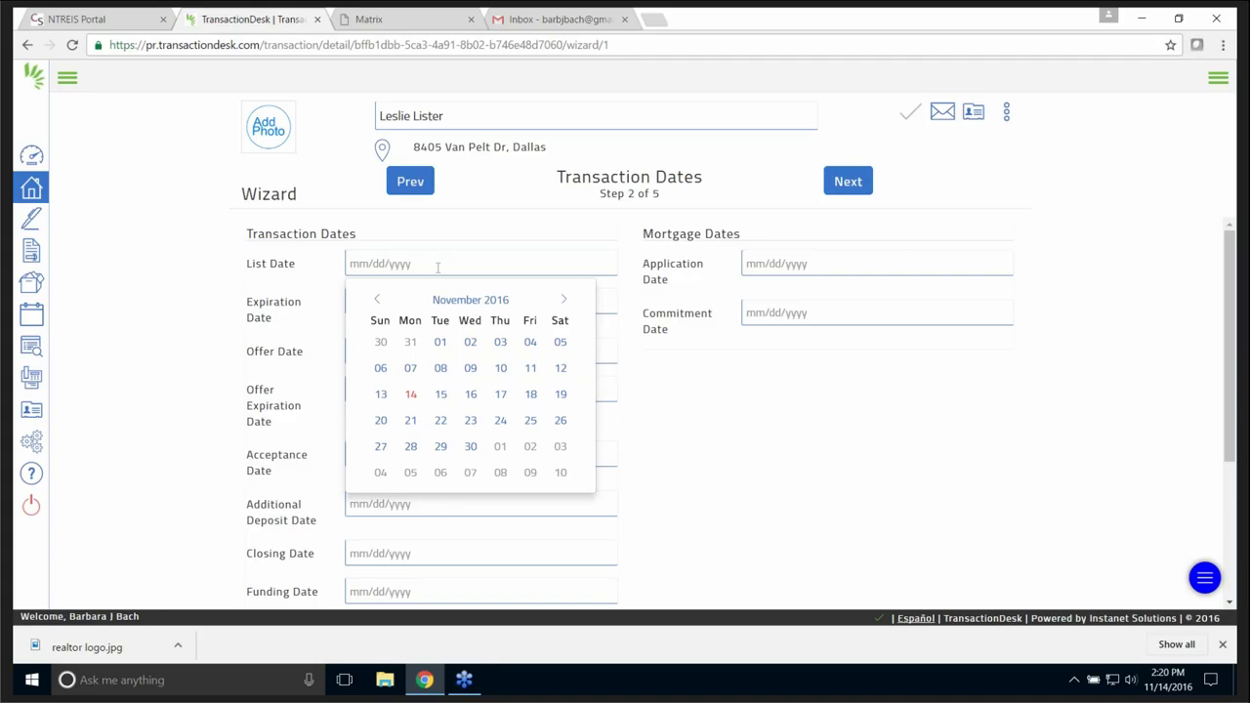
click(441, 394)
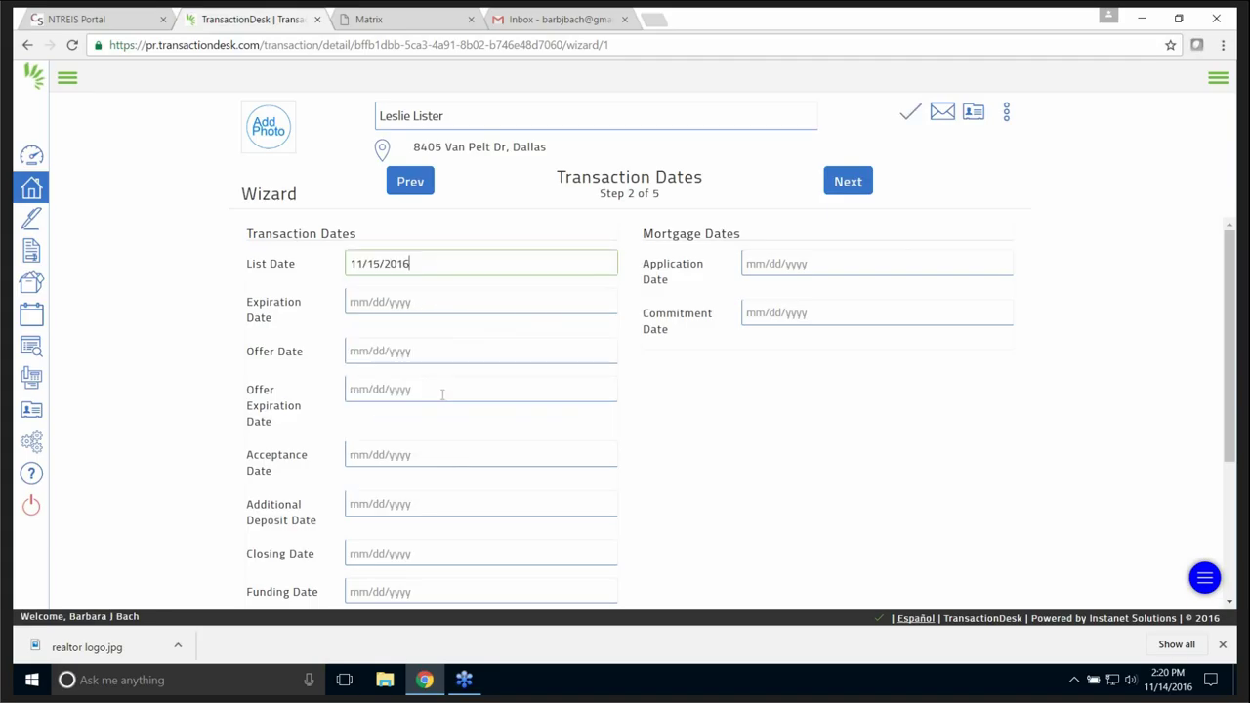
click(430, 301)
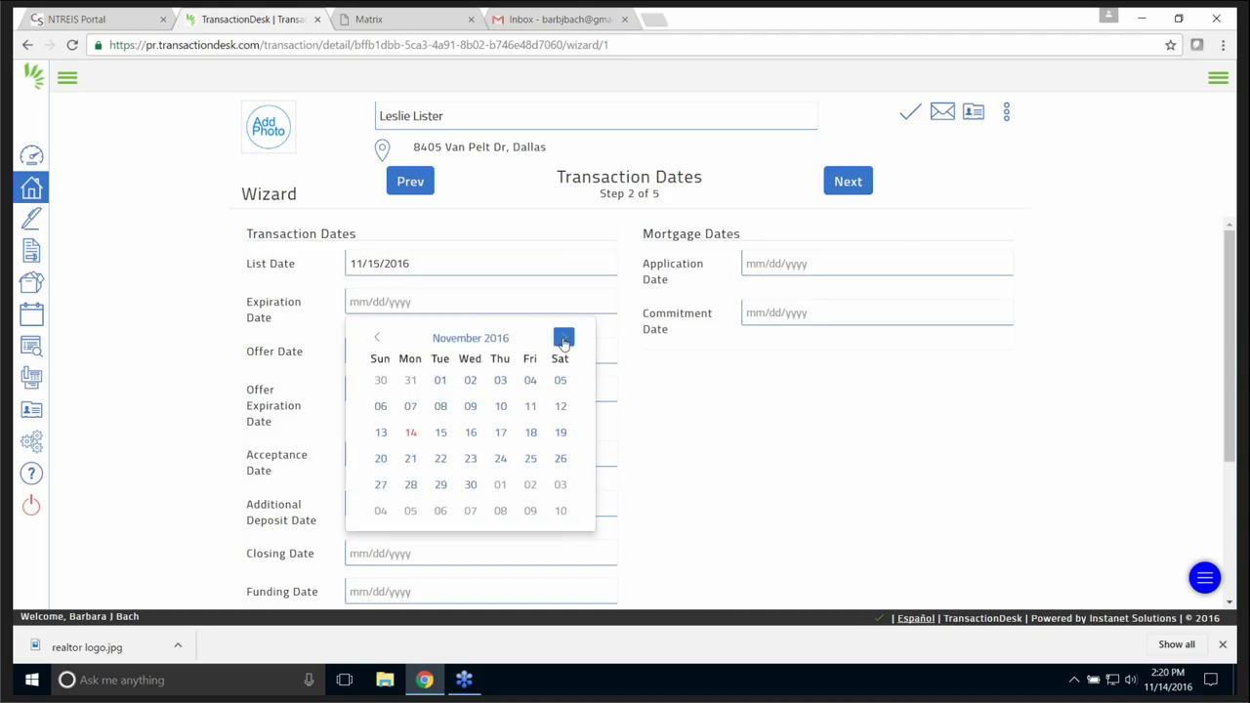
click(564, 339)
click(565, 338)
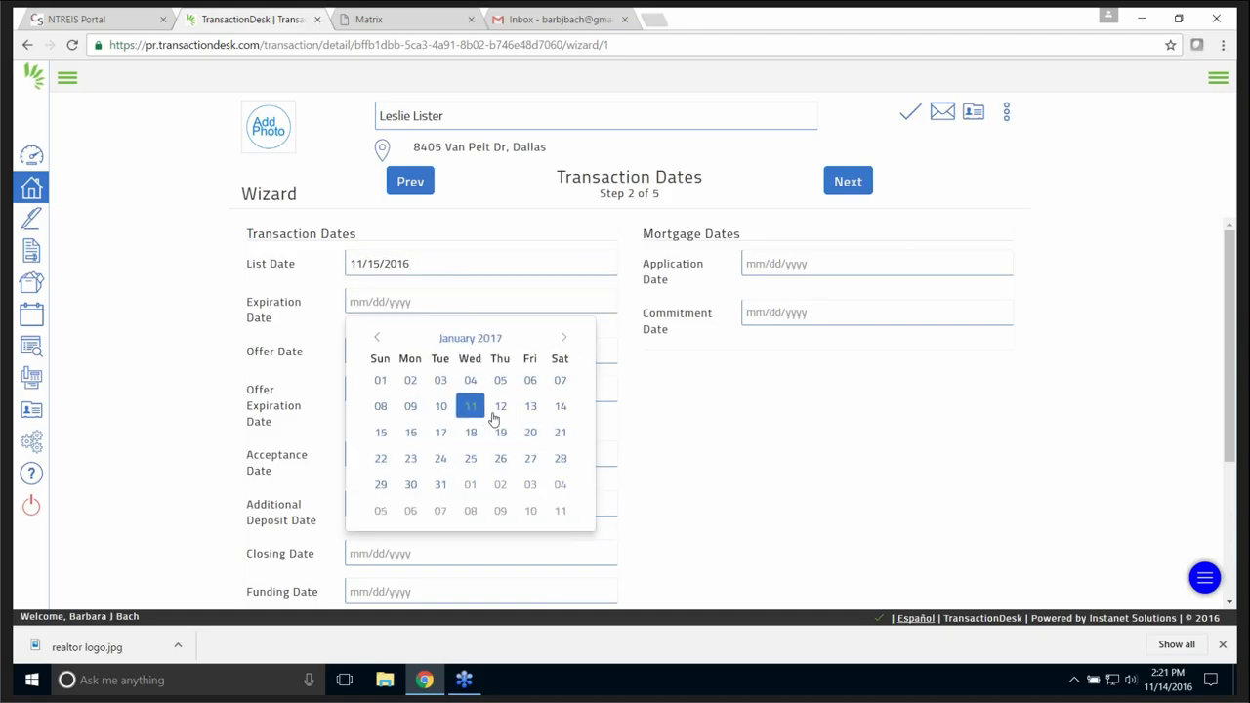
click(472, 408)
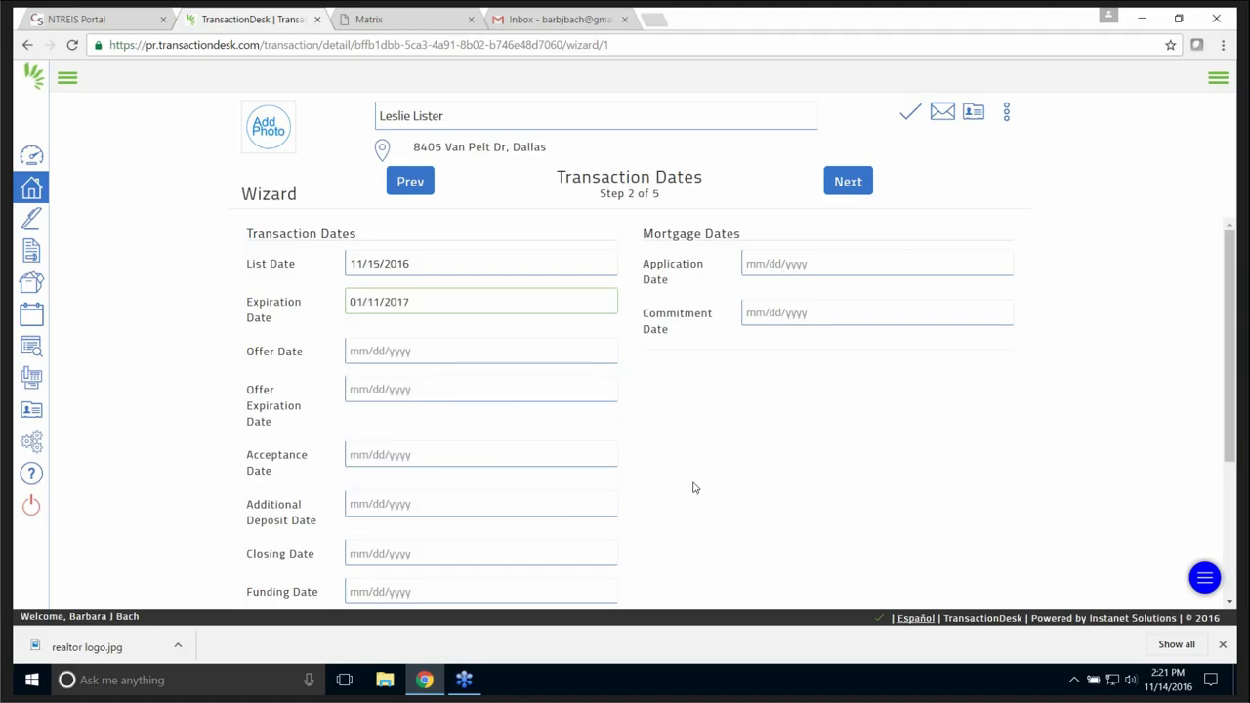
scroll(699, 459, down, 2)
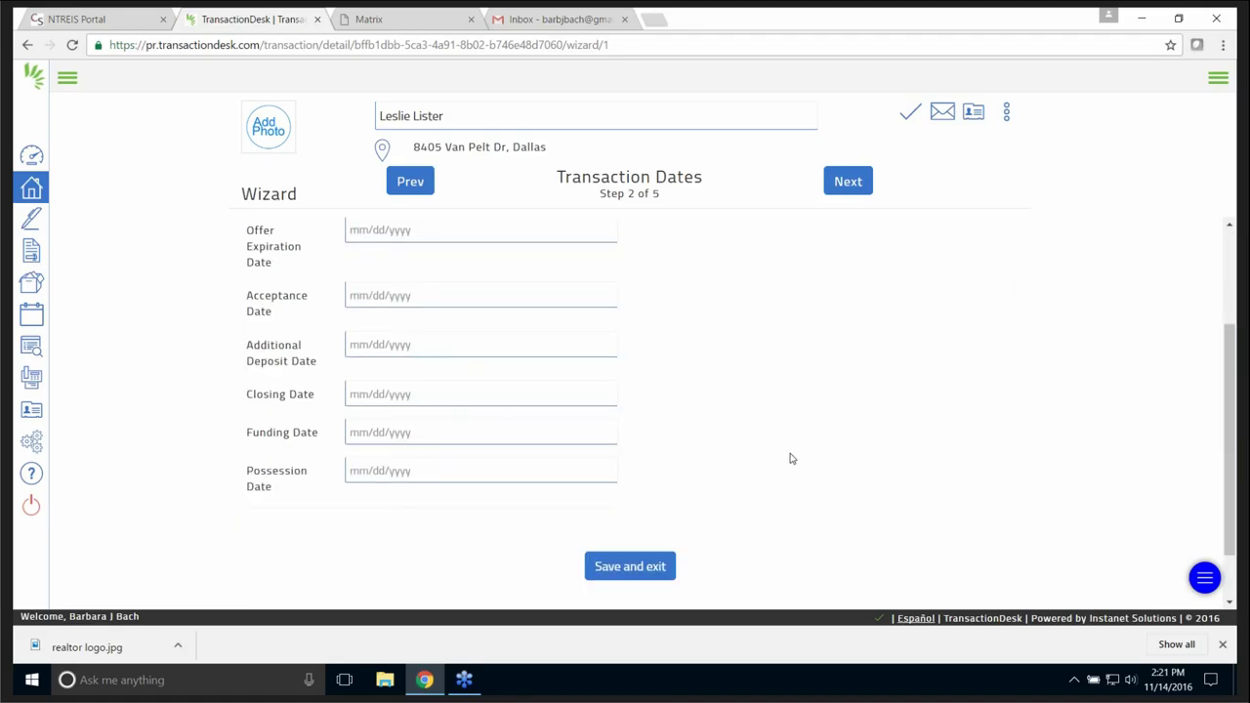
scroll(795, 454, up, 2)
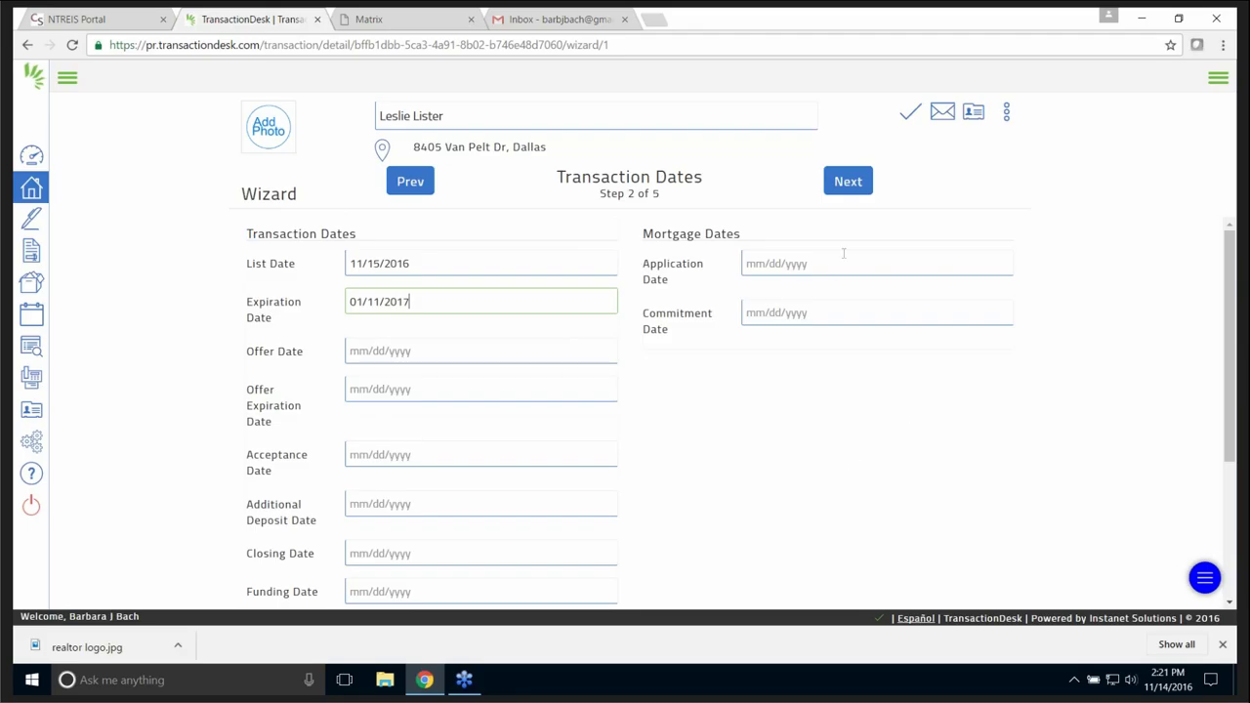
click(847, 183)
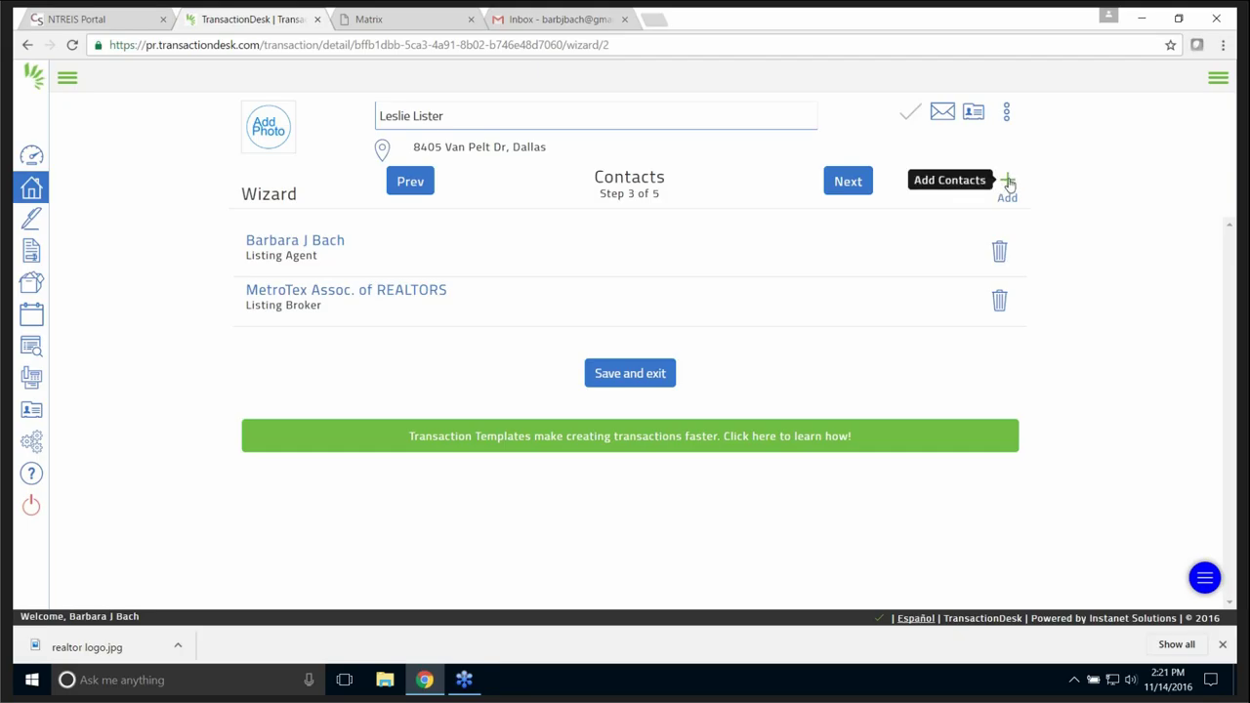
- Create a new Listing Agent contact with the agent's first name, last name and e-mail, kept out of the address book
click(1008, 183)
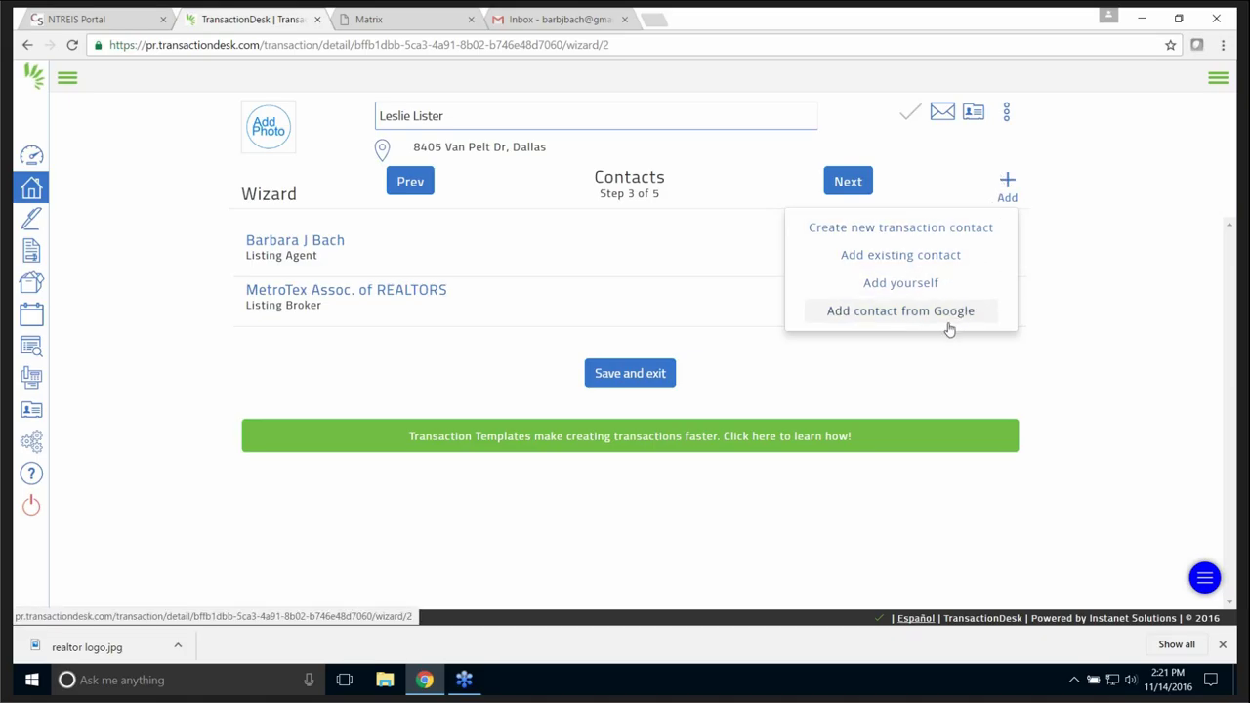
click(942, 230)
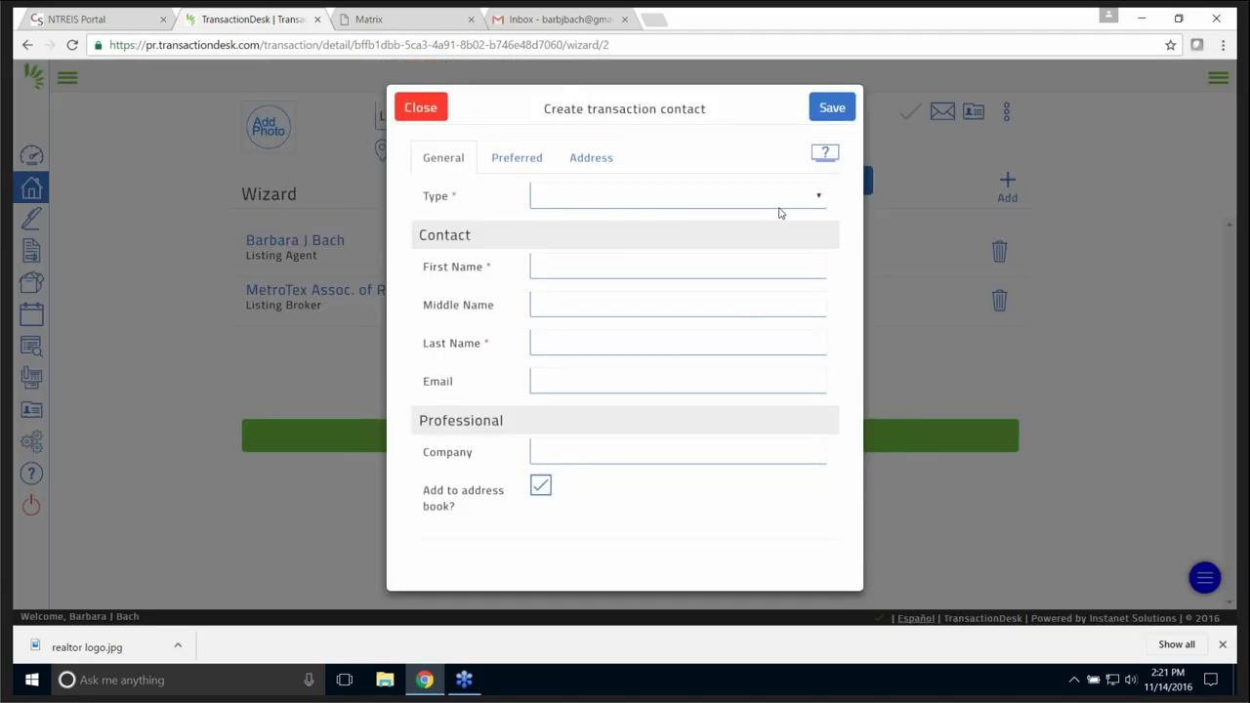
click(818, 198)
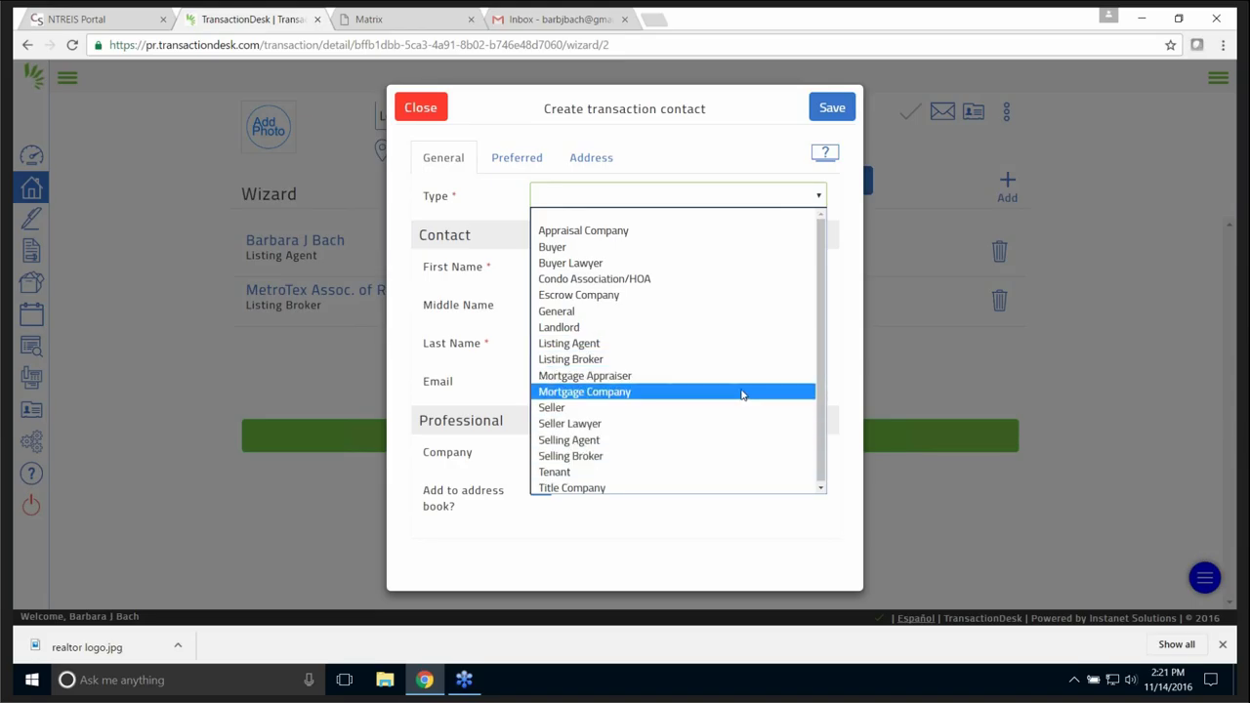
click(591, 345)
click(586, 269)
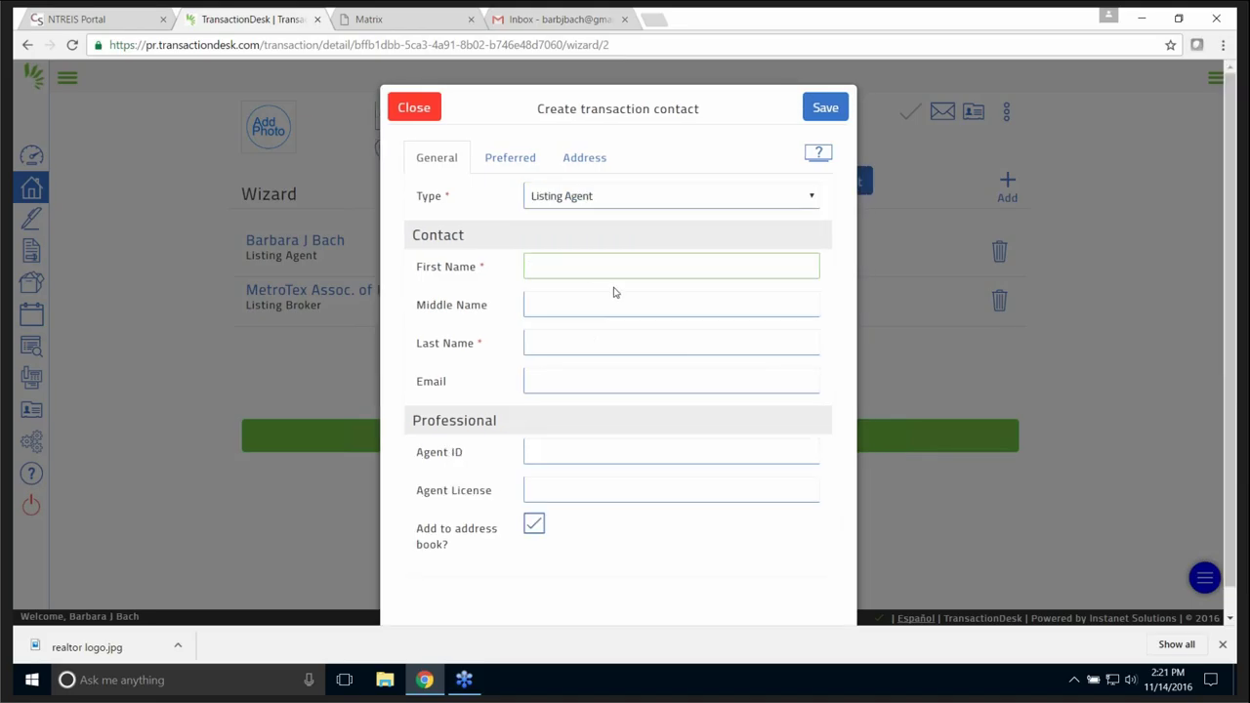
click(597, 343)
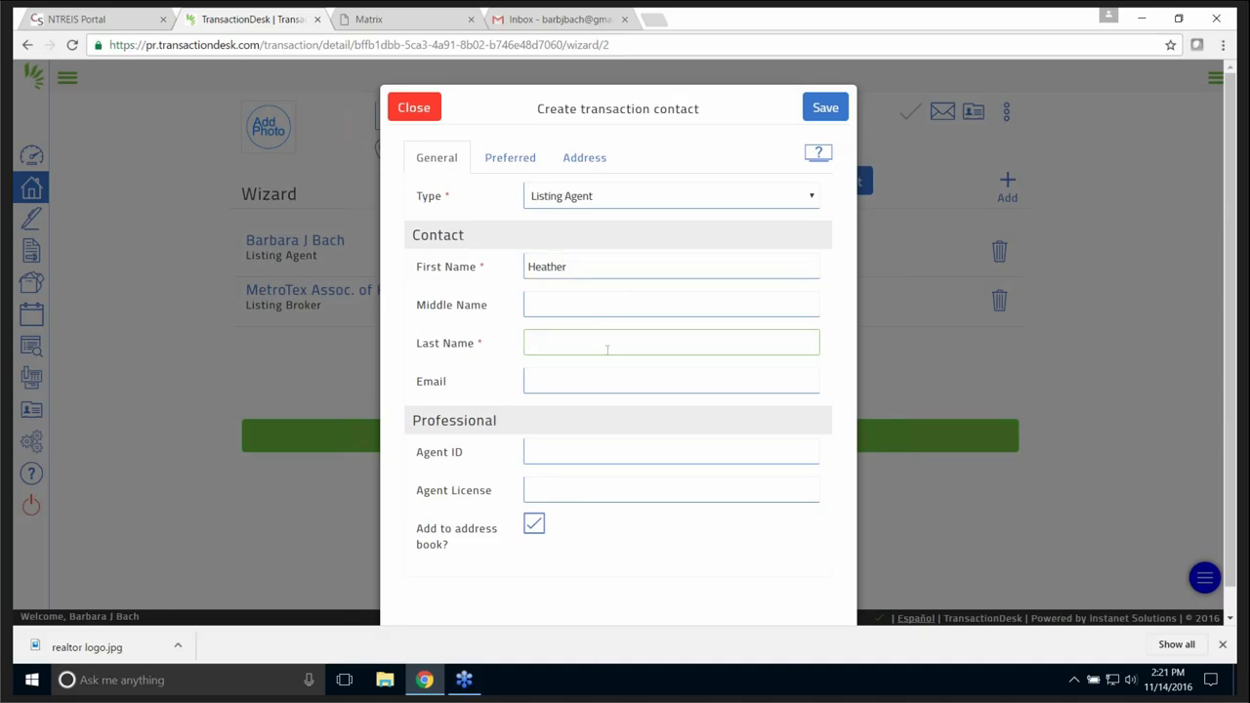
click(582, 380)
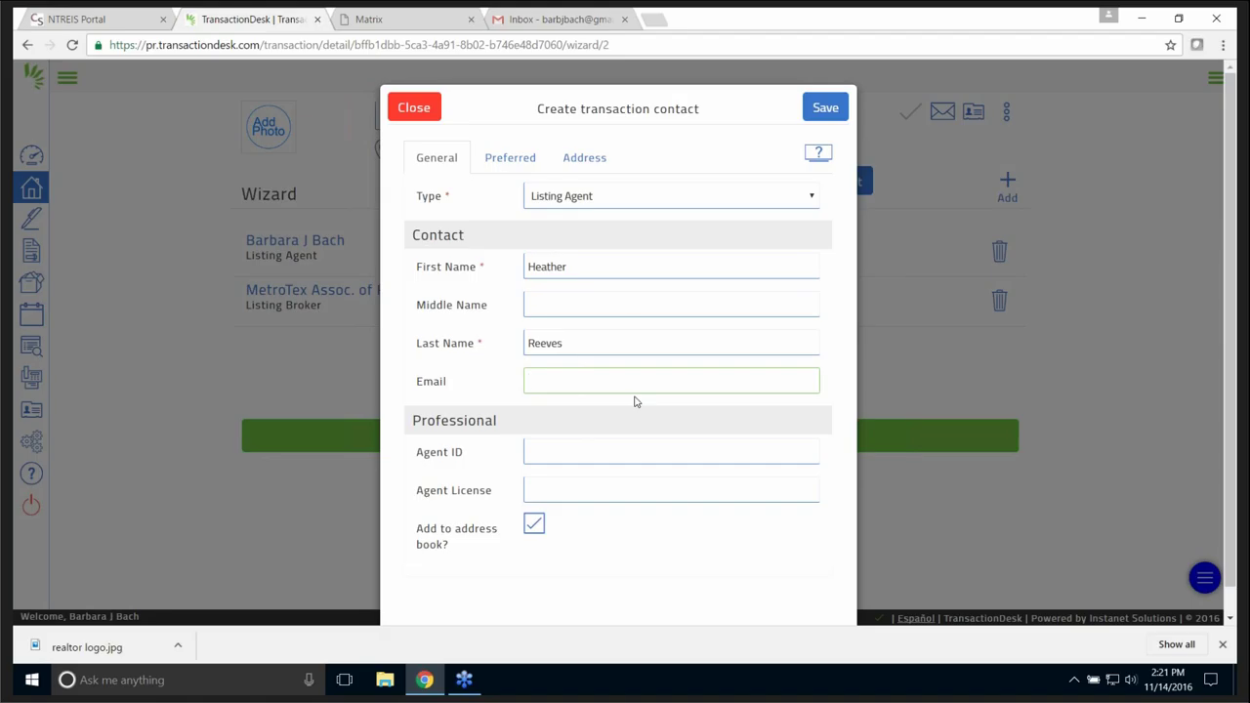
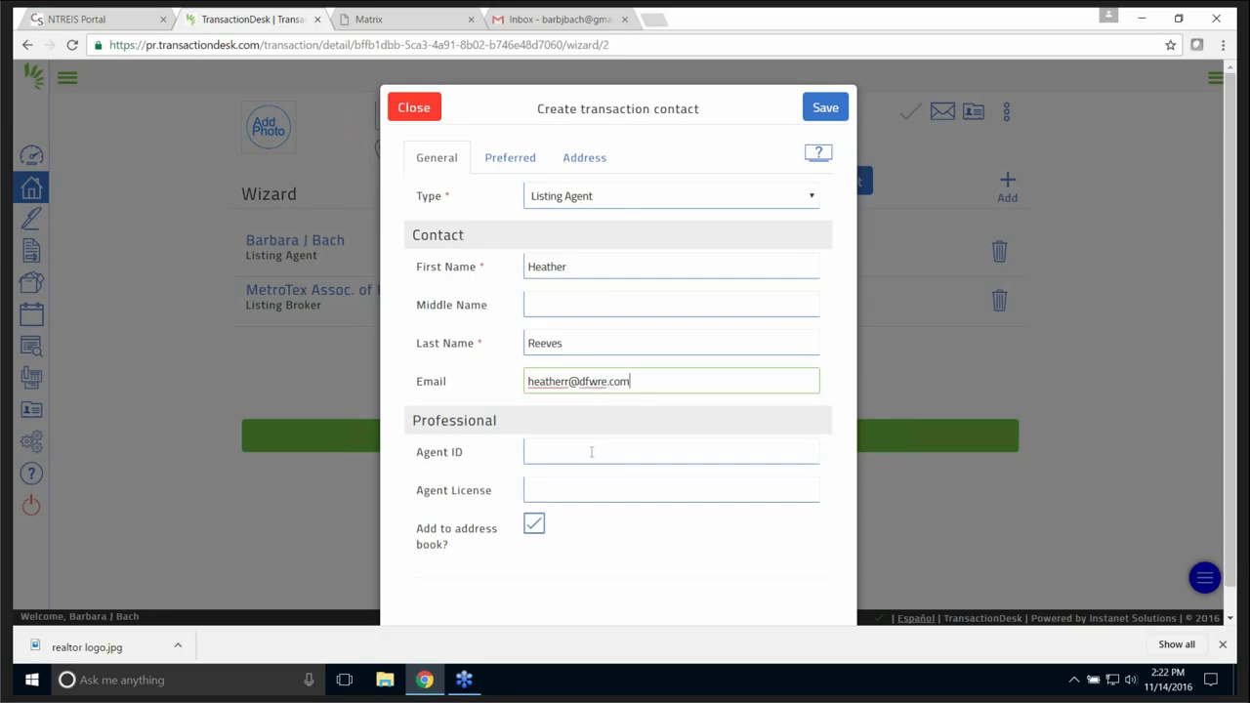
click(592, 459)
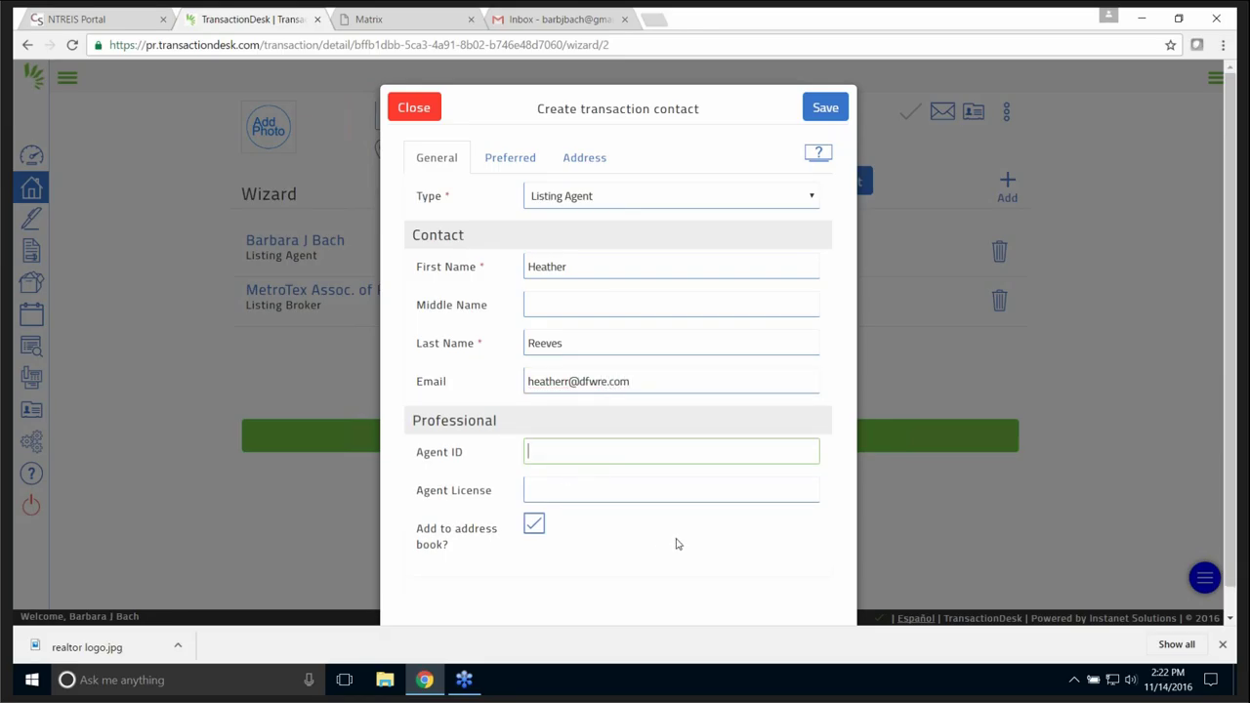
click(535, 527)
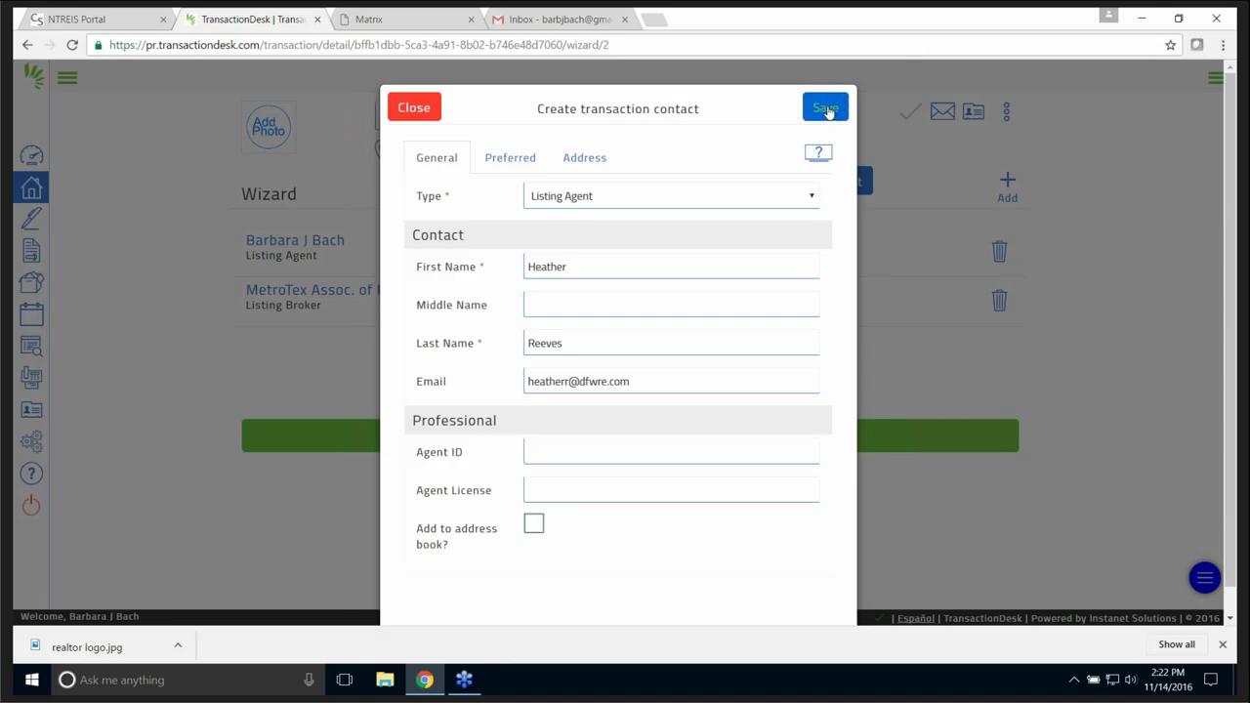
- Review the Preferred Name and Address tabs, save the agent, and download the .vcf contact card
click(507, 162)
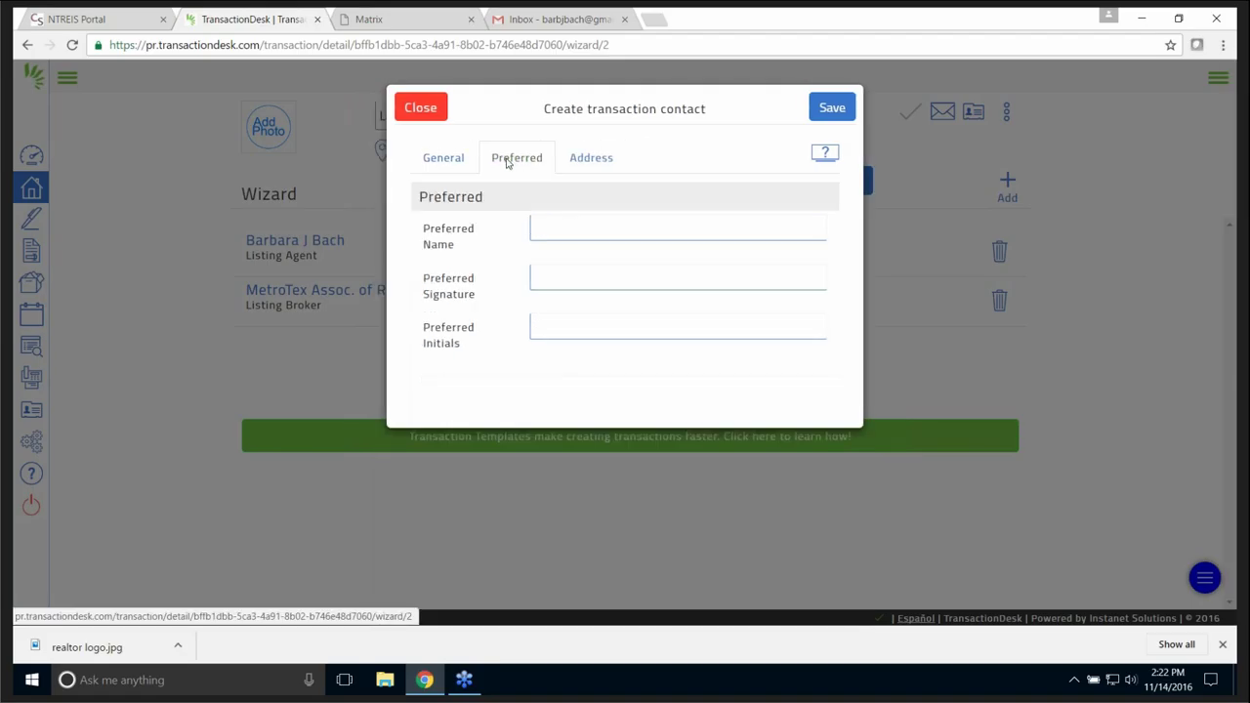
click(454, 159)
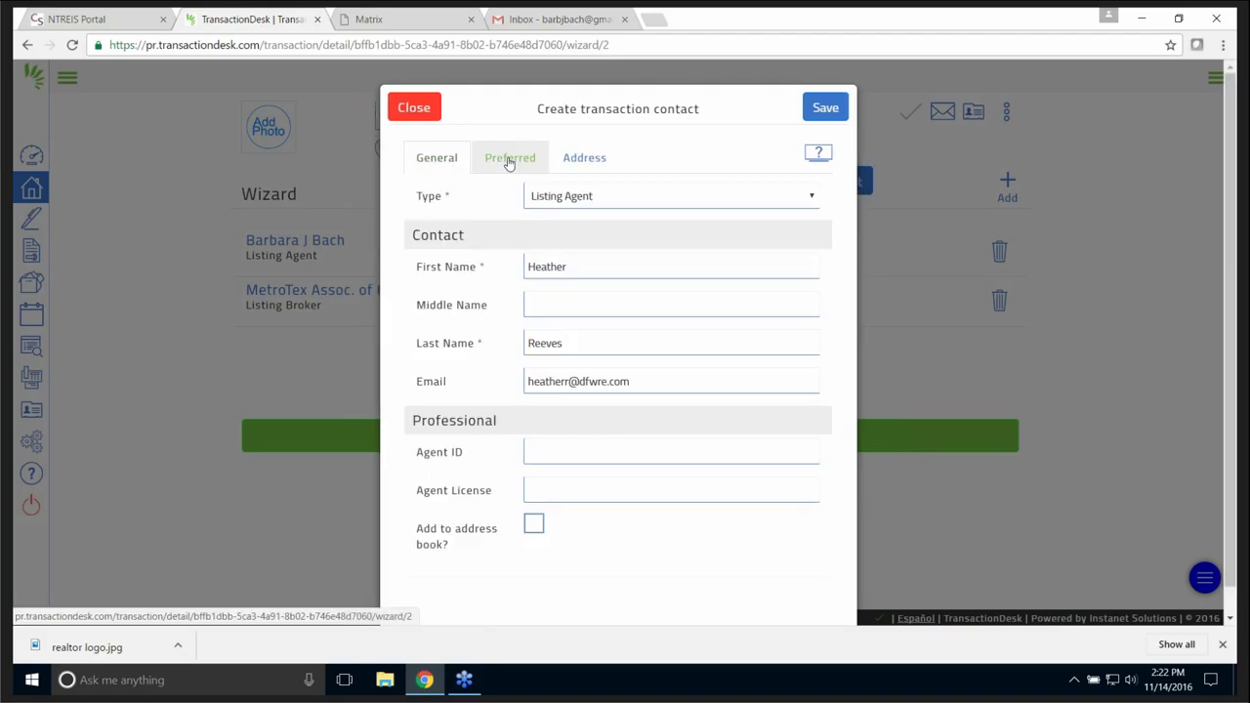
click(504, 166)
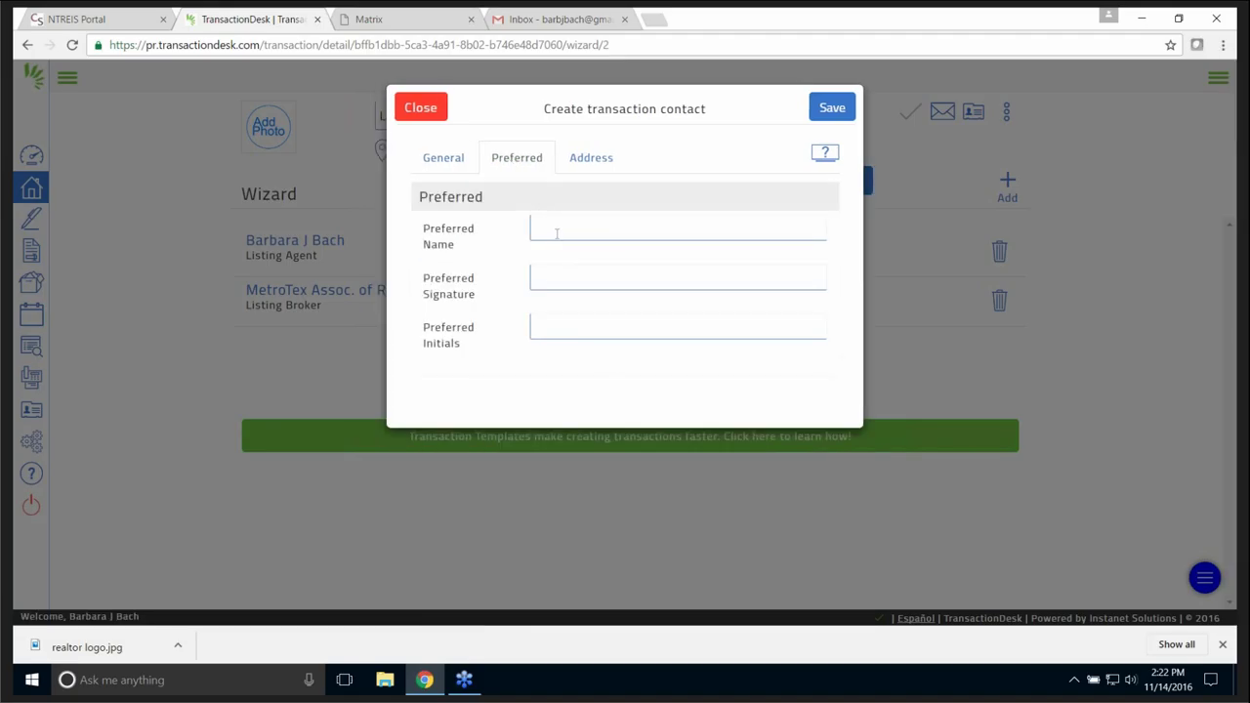
click(584, 159)
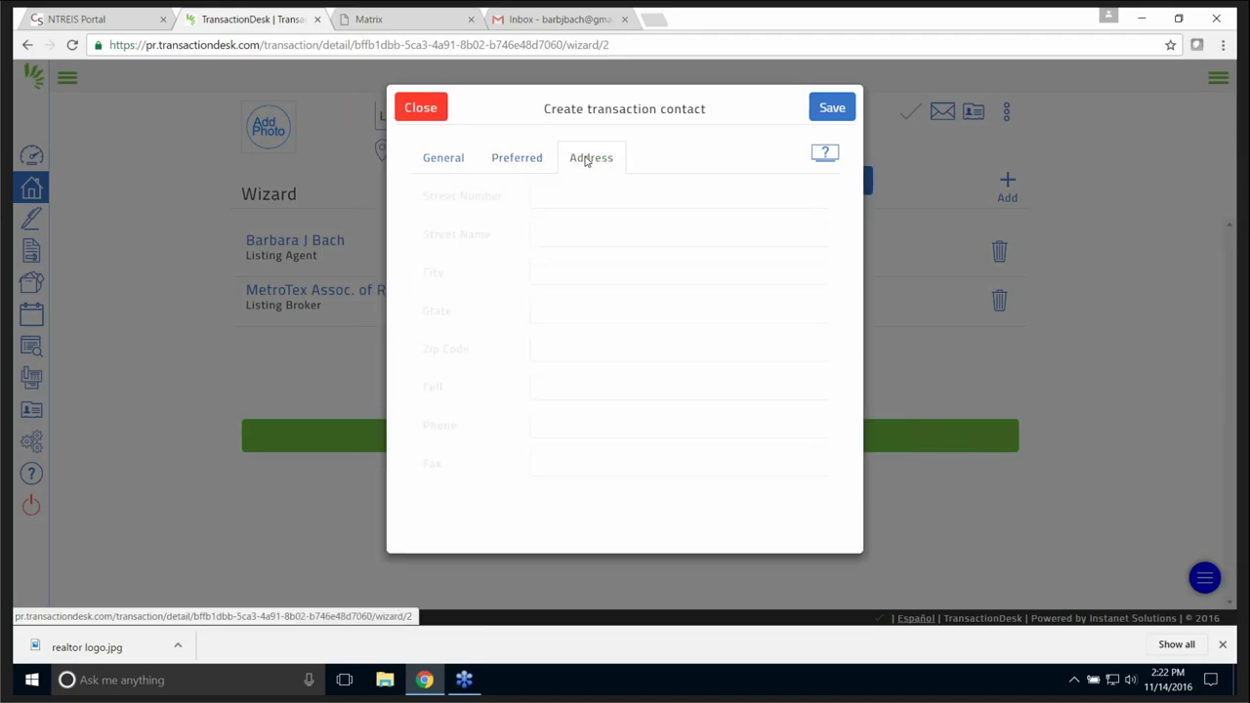
click(444, 159)
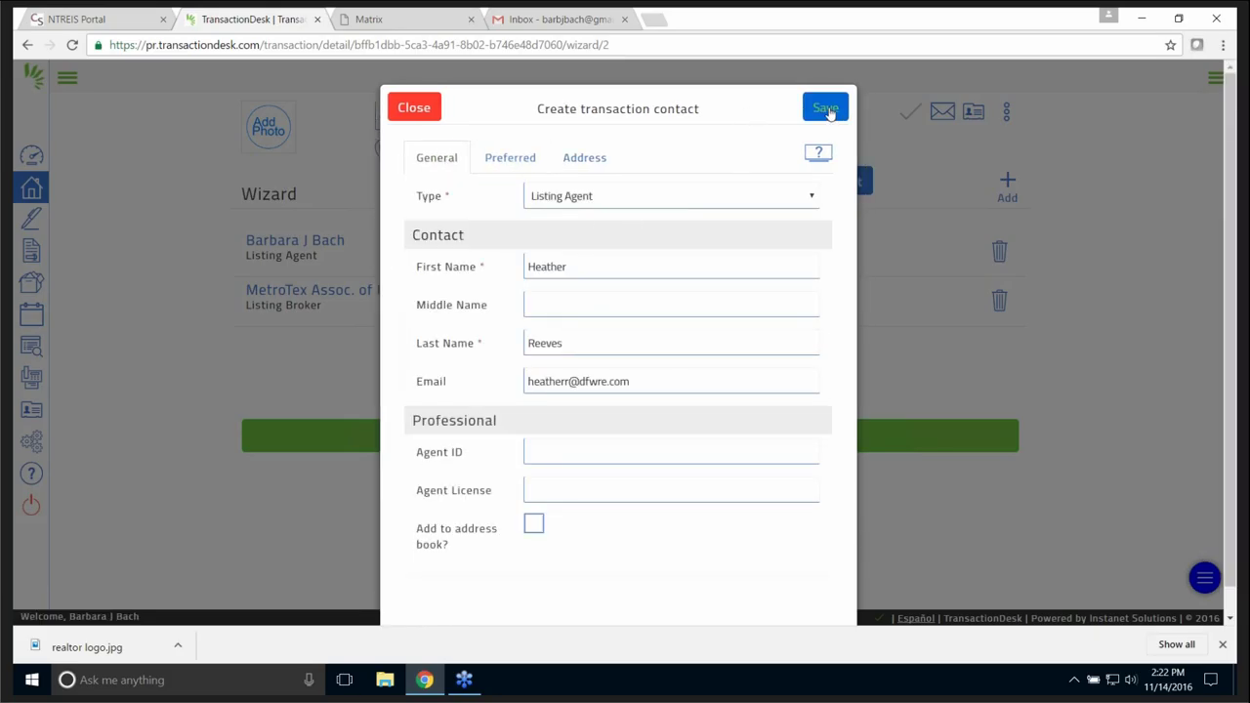
click(826, 108)
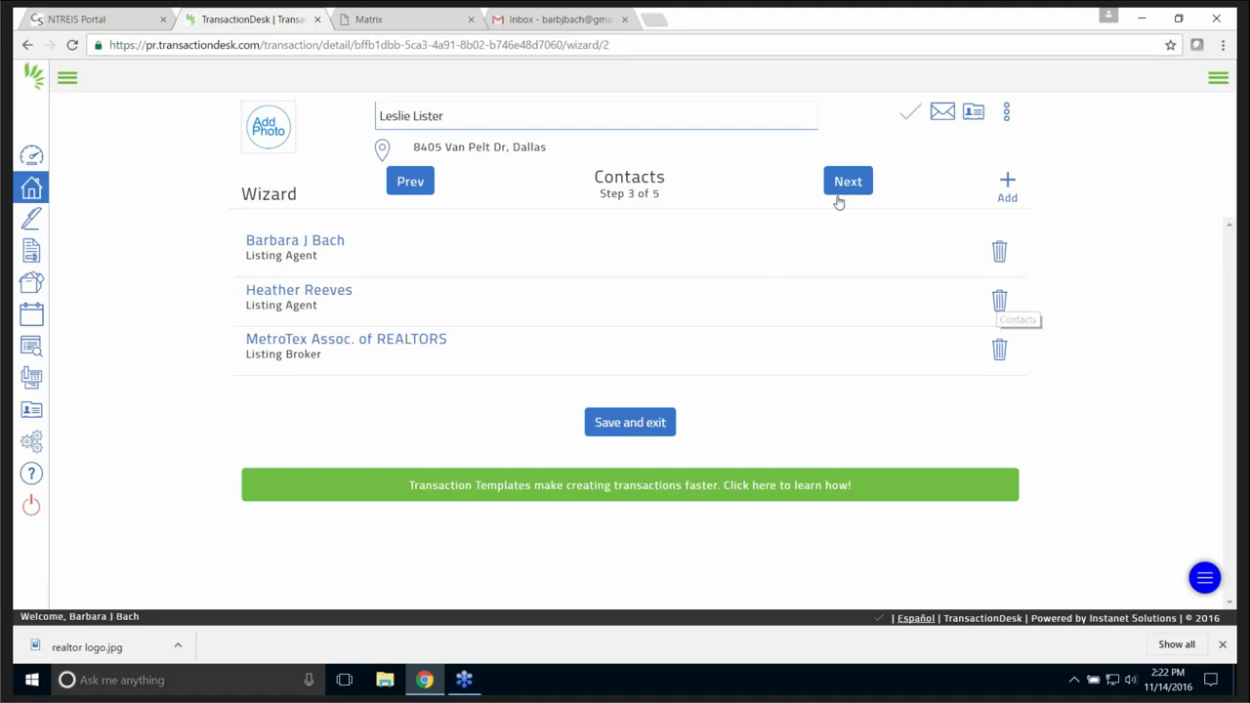
click(974, 114)
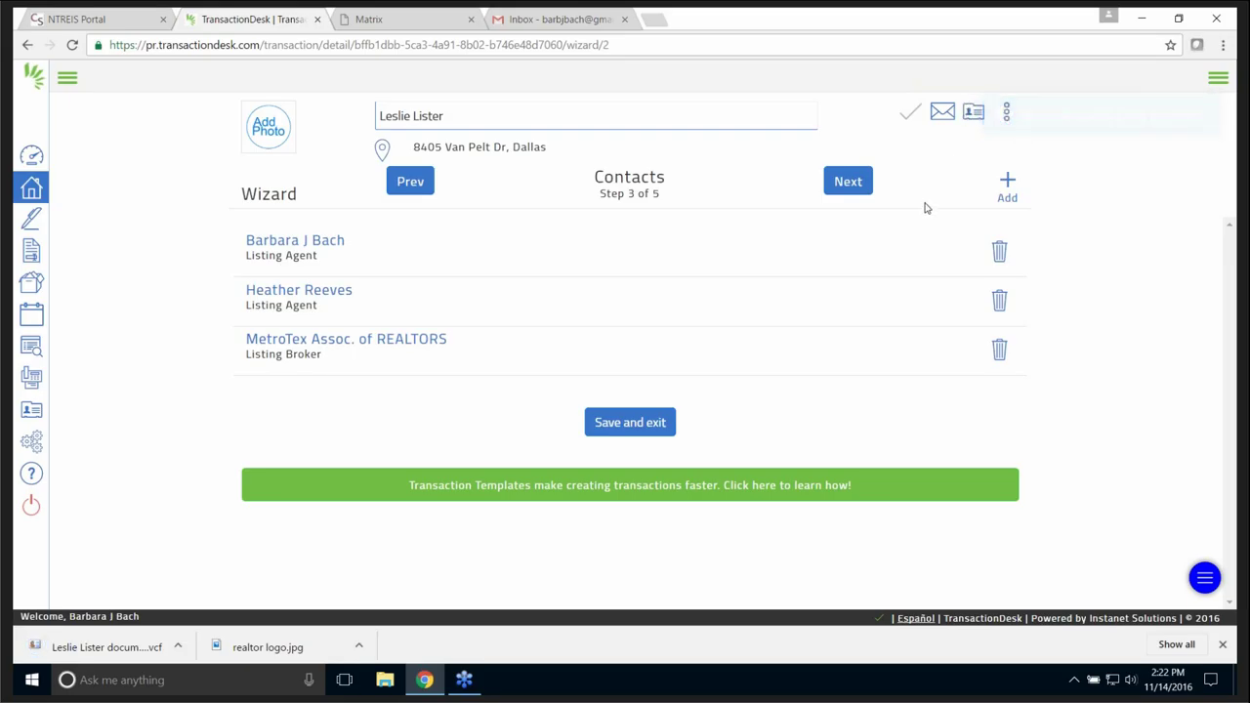
- Move to the Forms step and select the TAR-1101 listing agreement from the TAR library
click(849, 182)
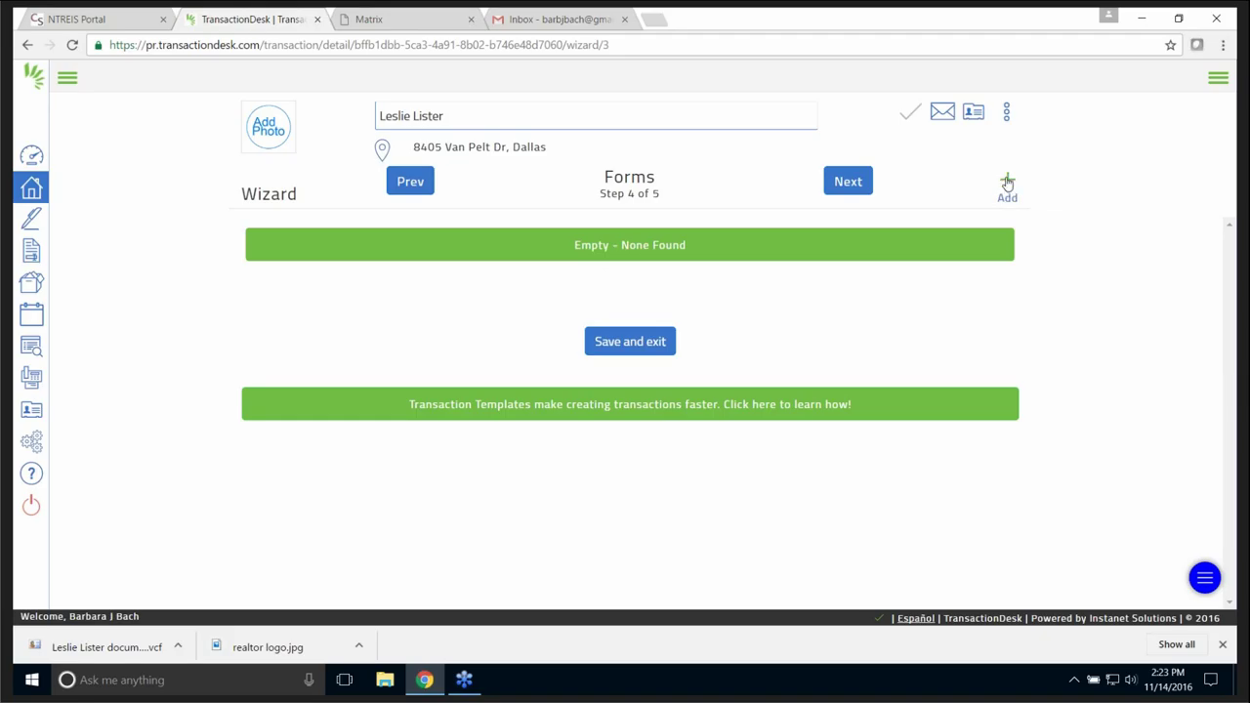
click(1007, 184)
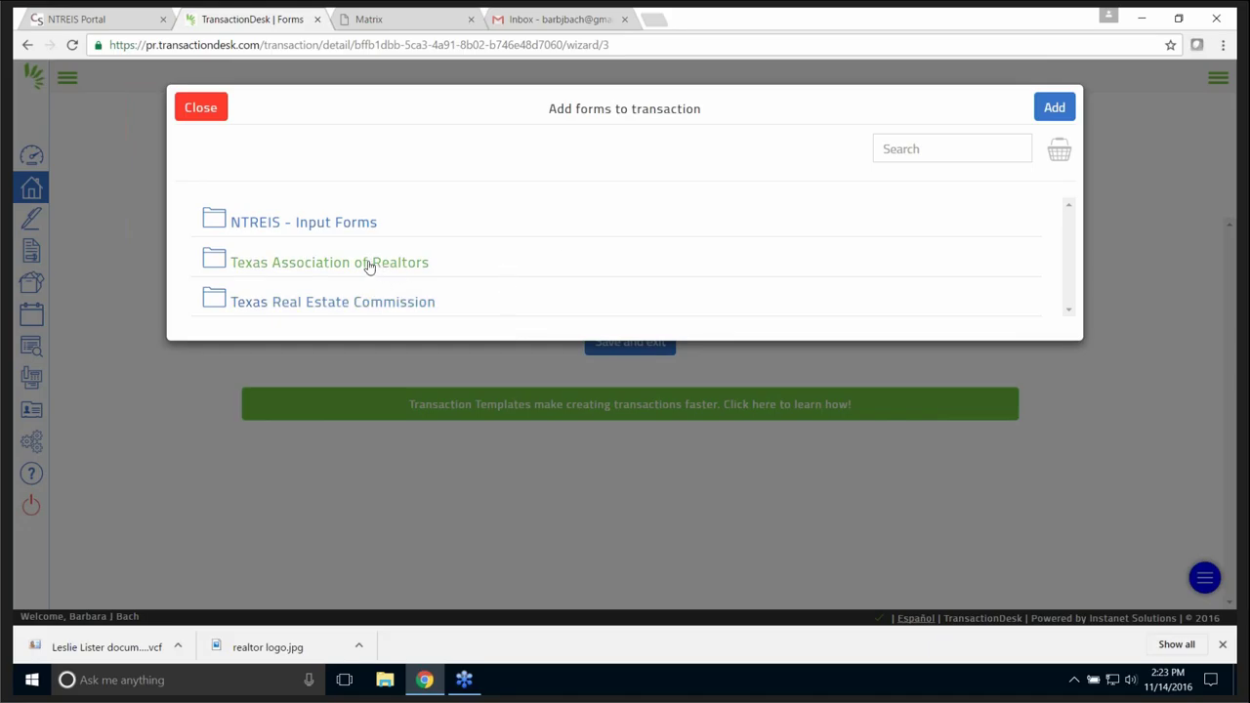
click(273, 263)
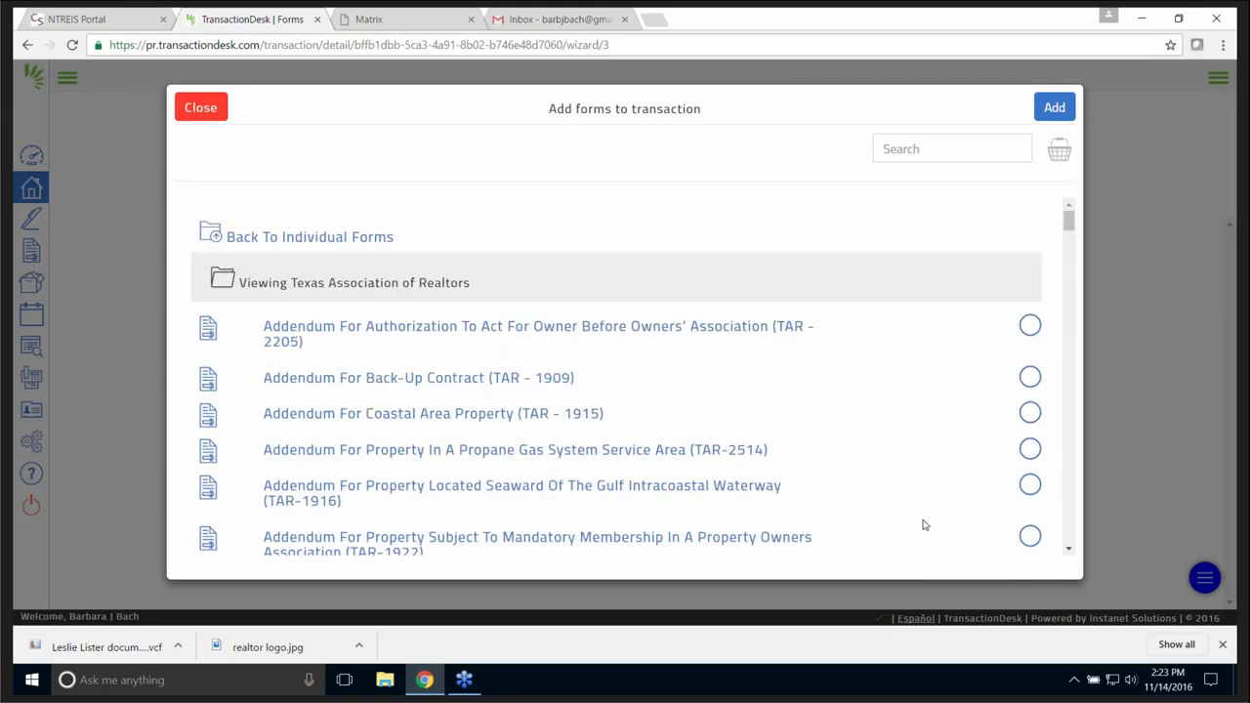
click(916, 149)
text(1101)
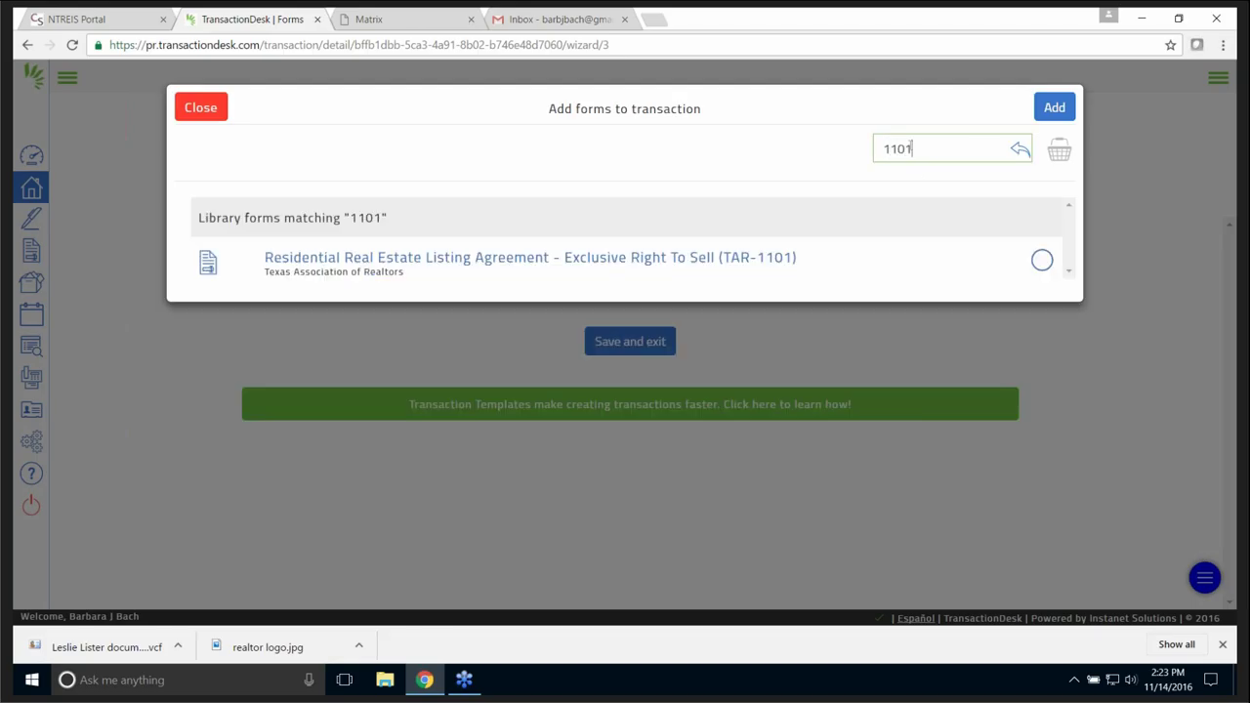
click(1042, 262)
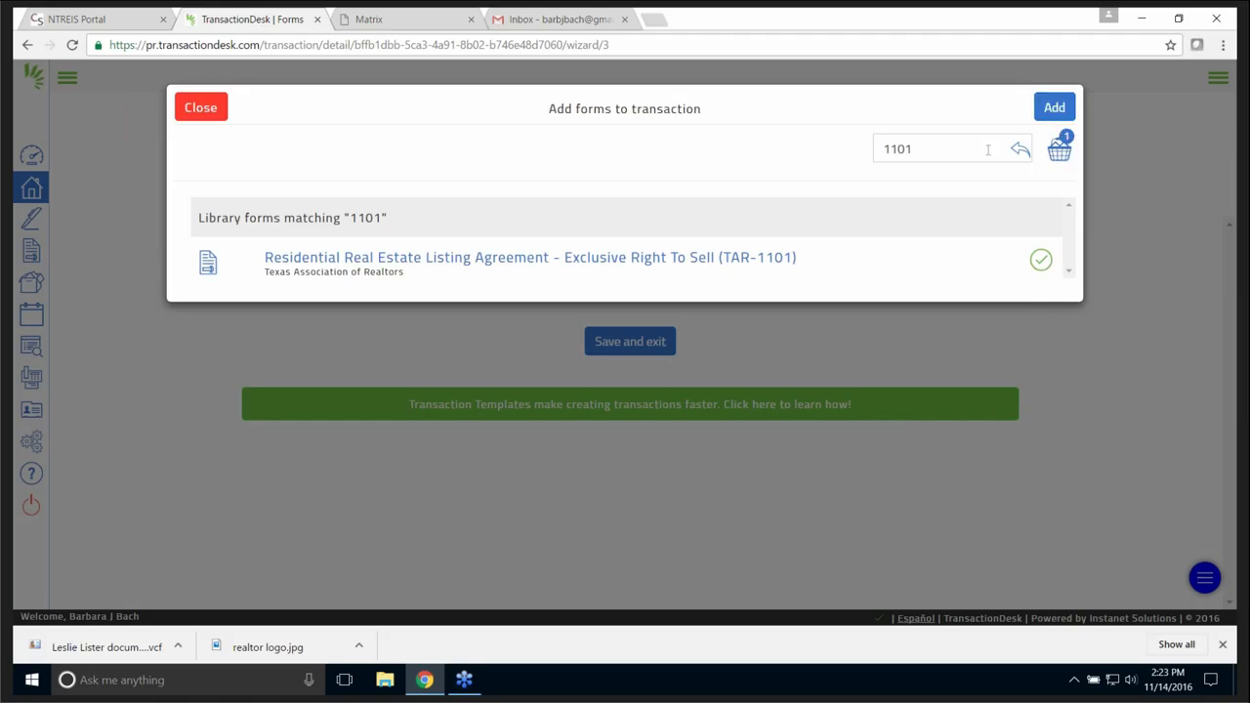
- Search 'services' and 'pool' to also select TAR-2501 and the TAR-2010 Pools/Spa addendum
double_click(915, 144)
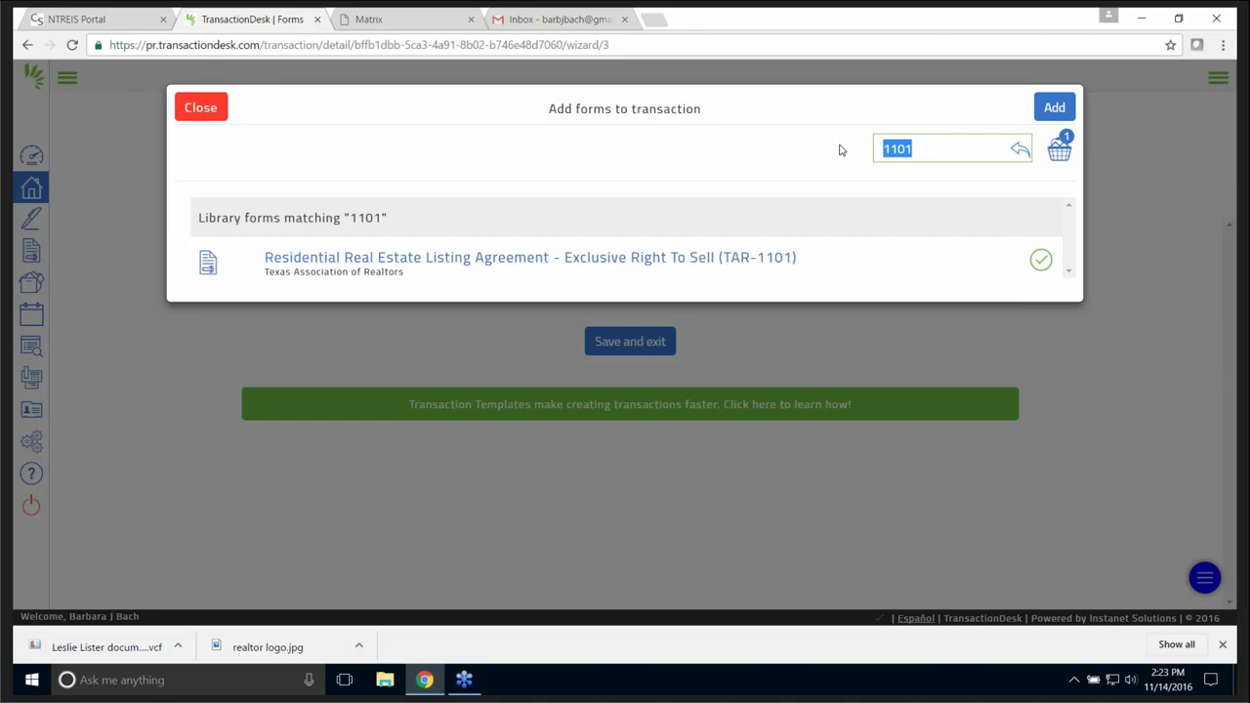
text(services)
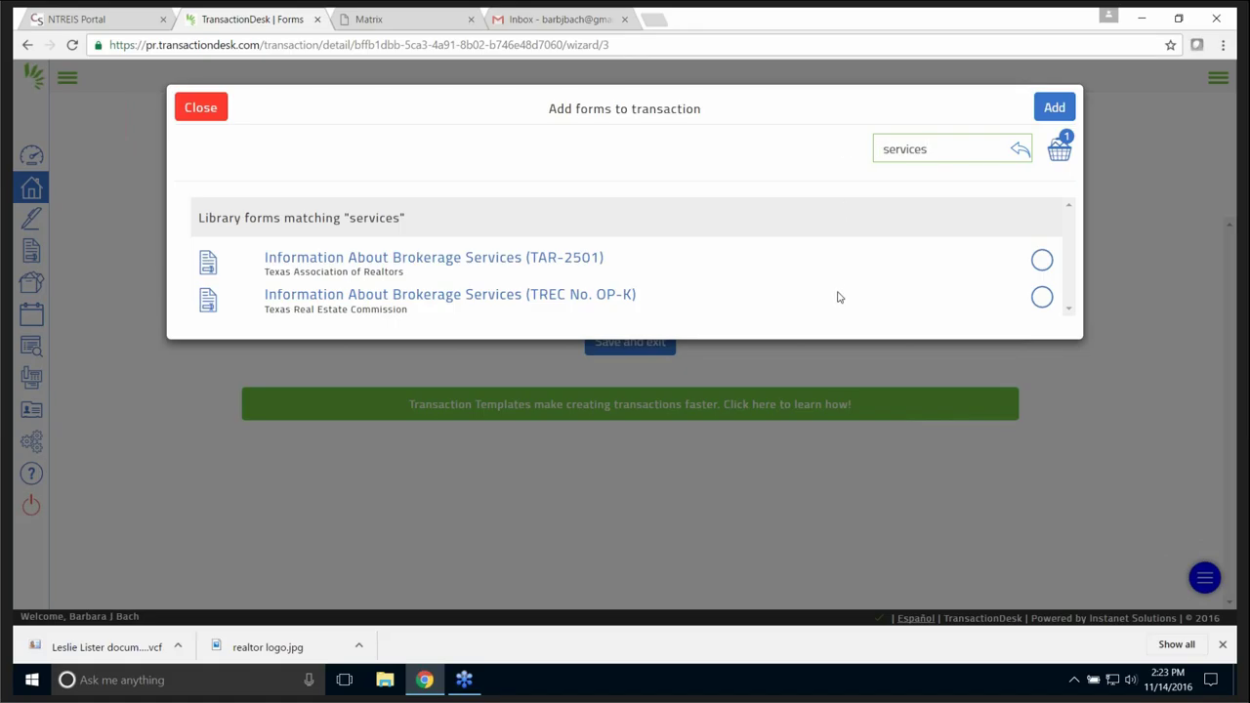
click(1042, 260)
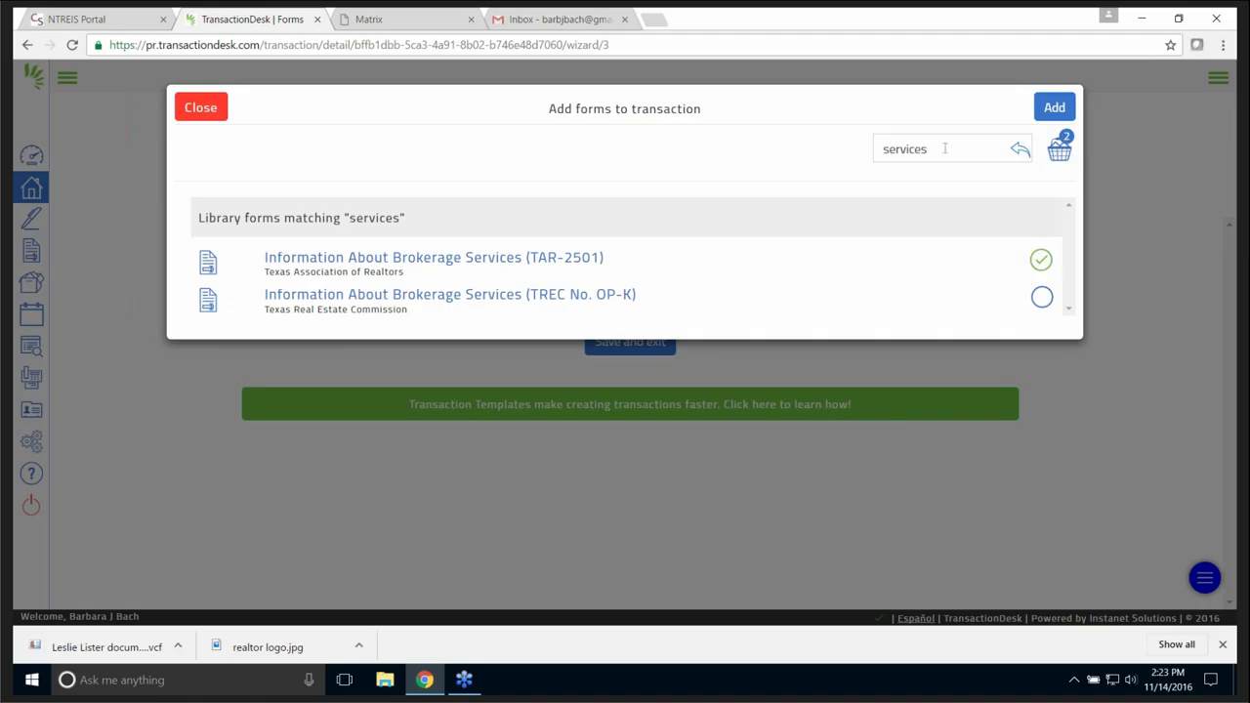
drag(944, 148, 789, 143)
text(pool)
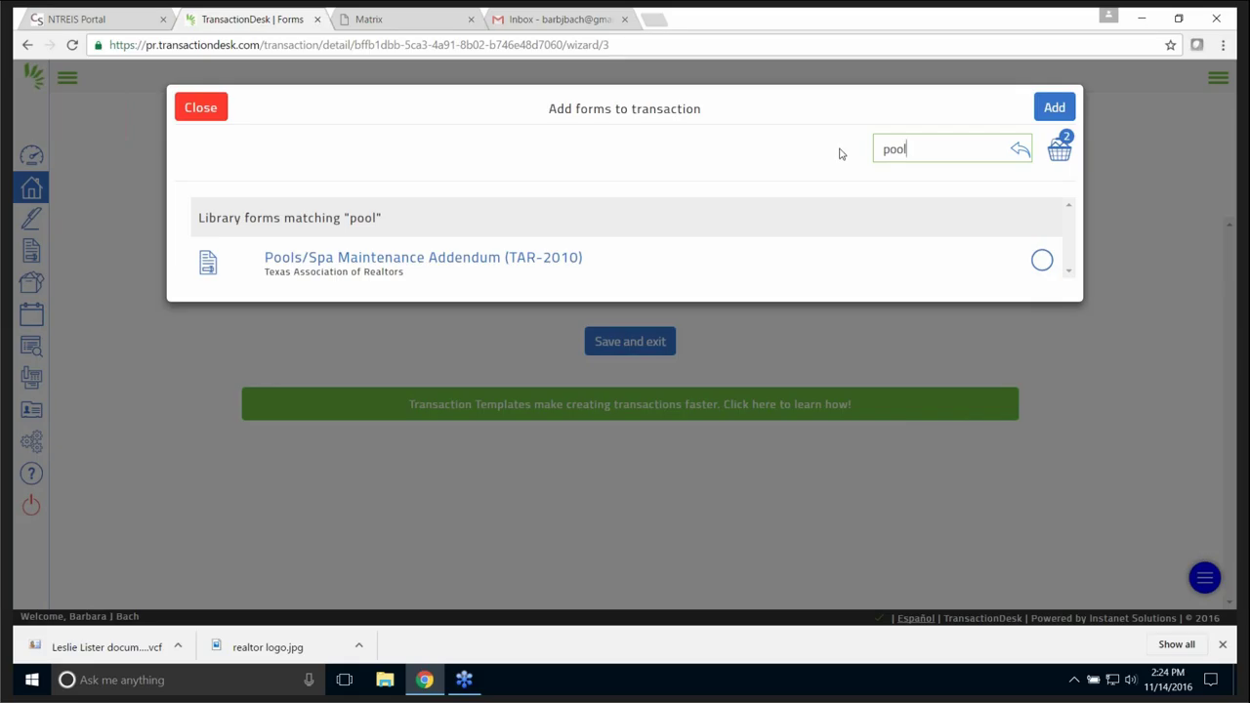
click(1042, 260)
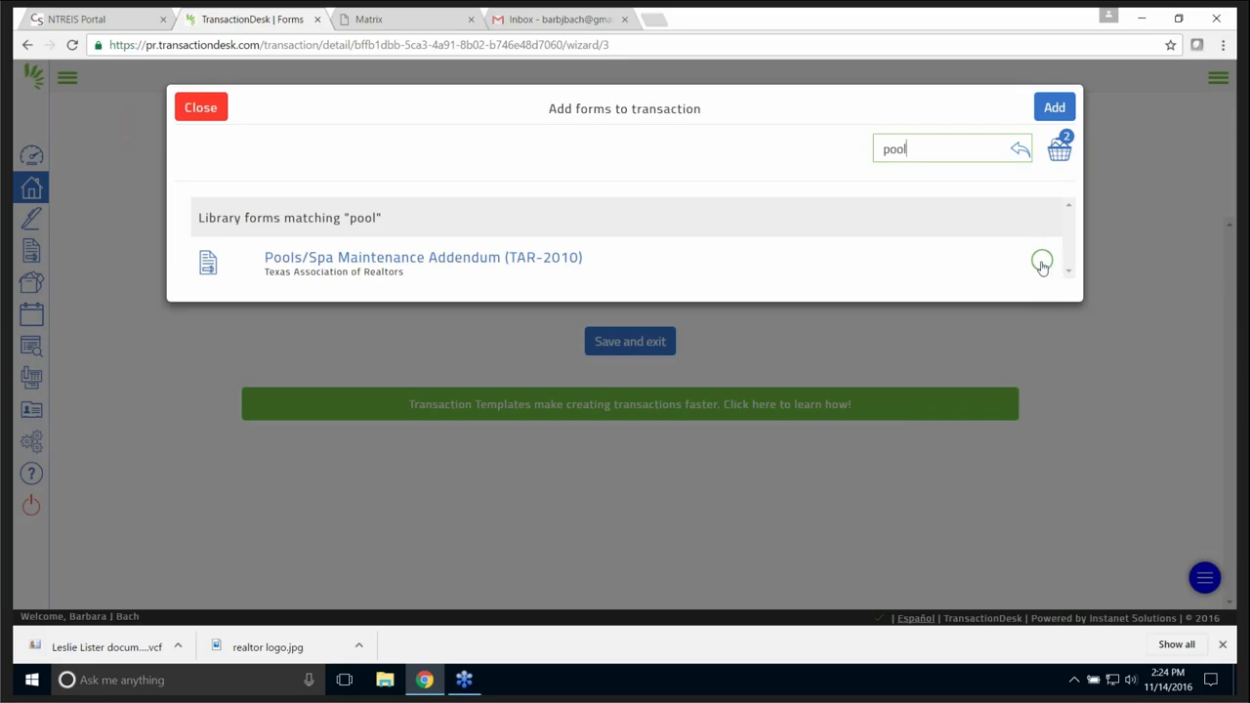
- Clear the search, review the selections, and add the three chosen forms
click(907, 148)
key(BackSpace)
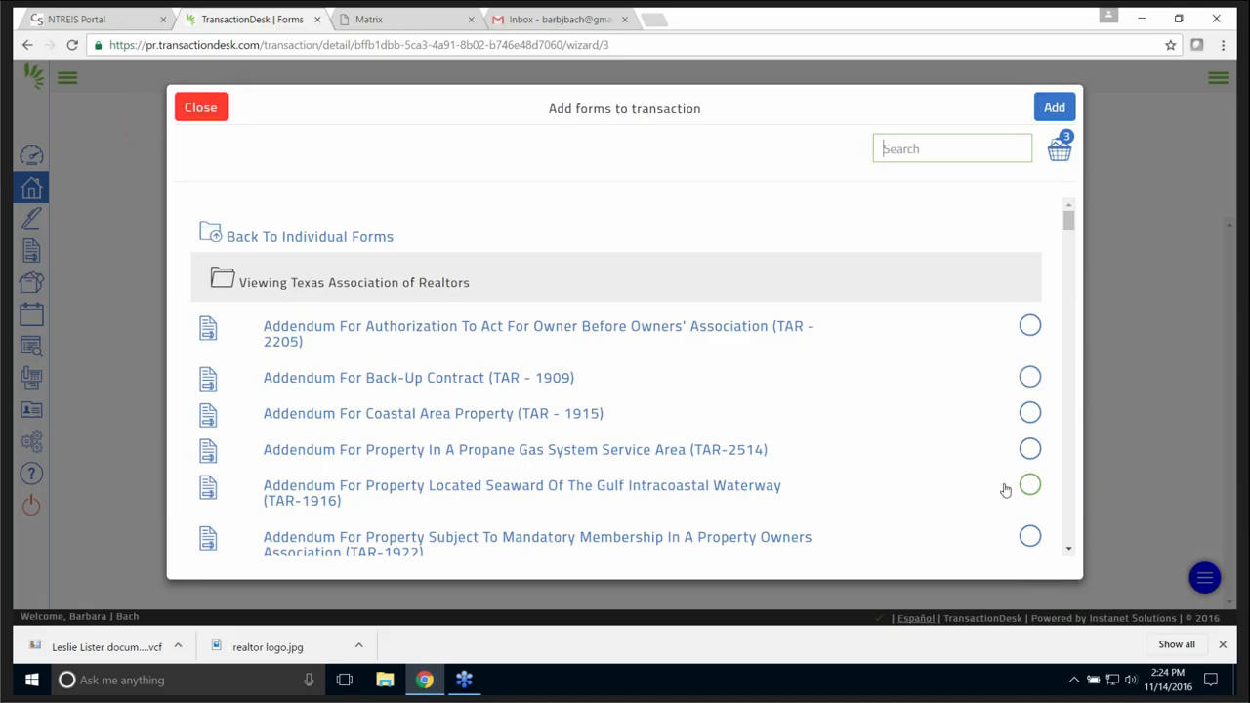
scroll(898, 400, down, 3)
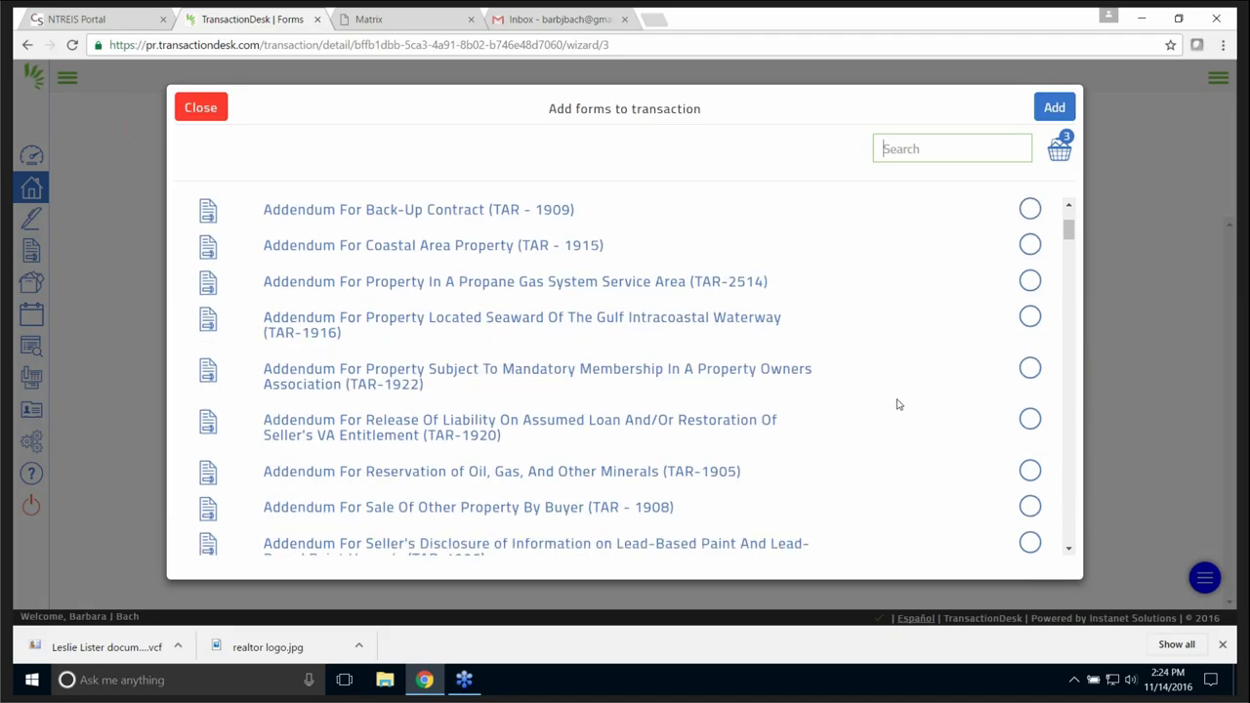
scroll(897, 404, down, 5)
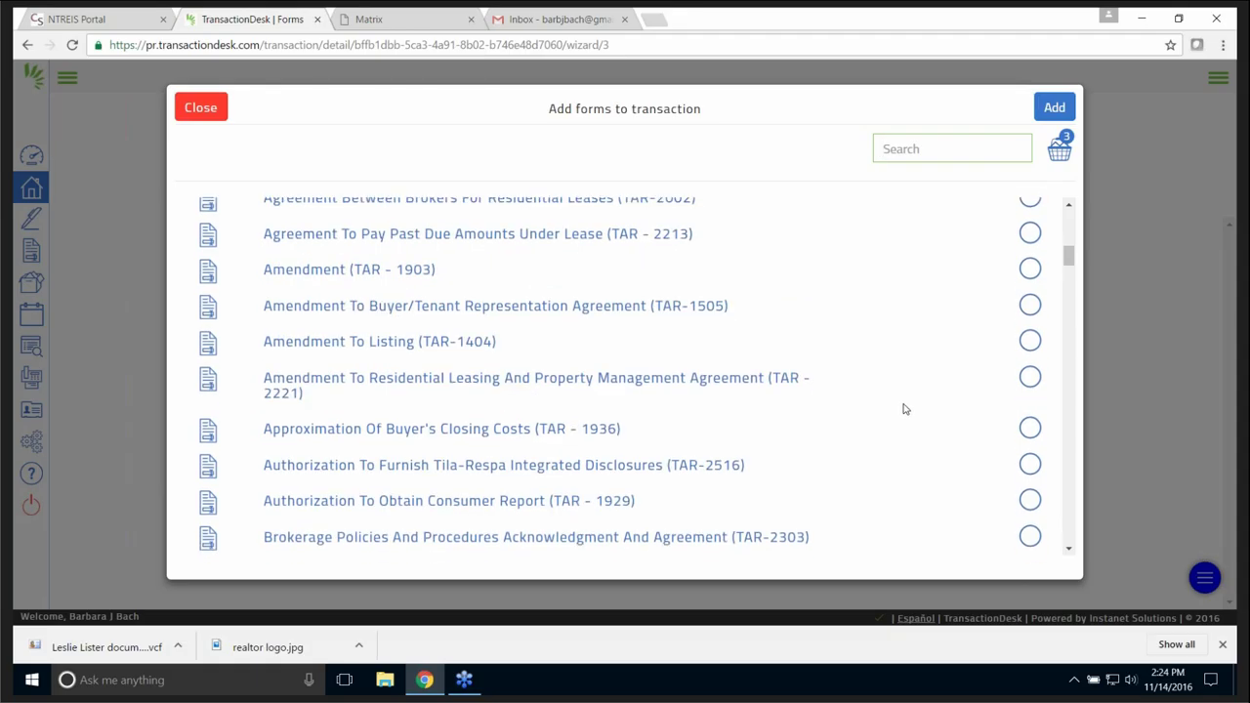
scroll(921, 418, up, 10)
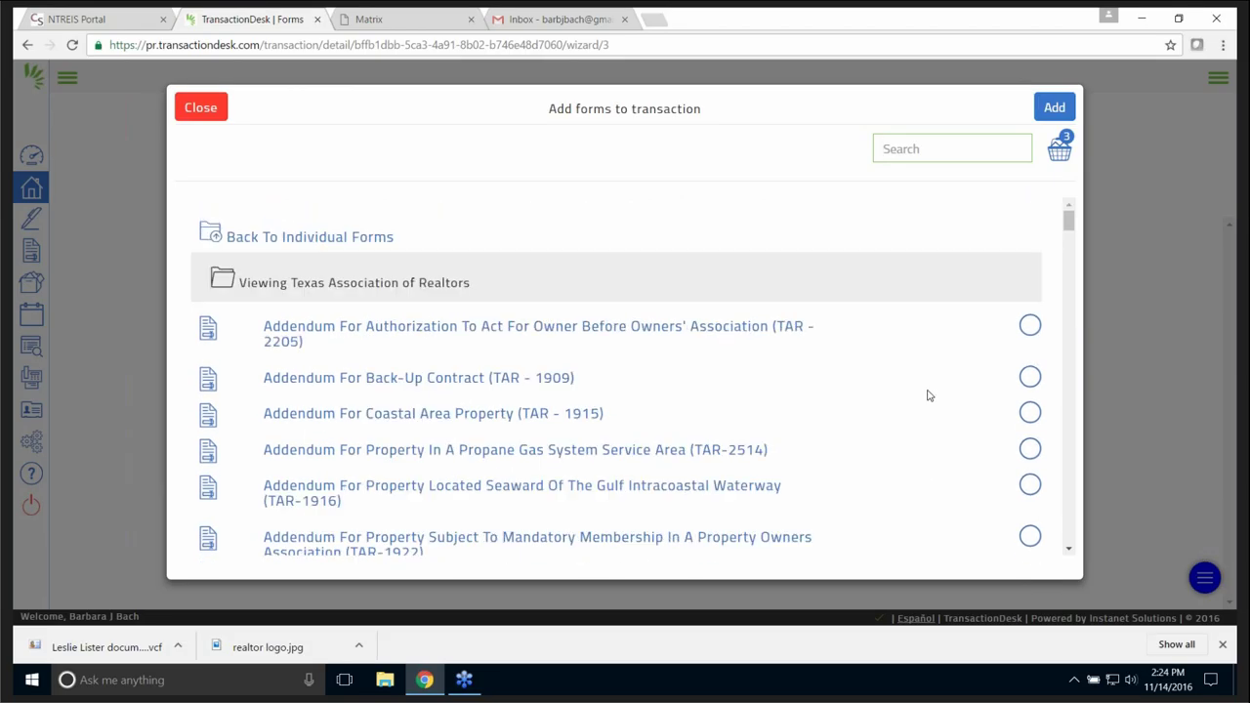
click(1054, 109)
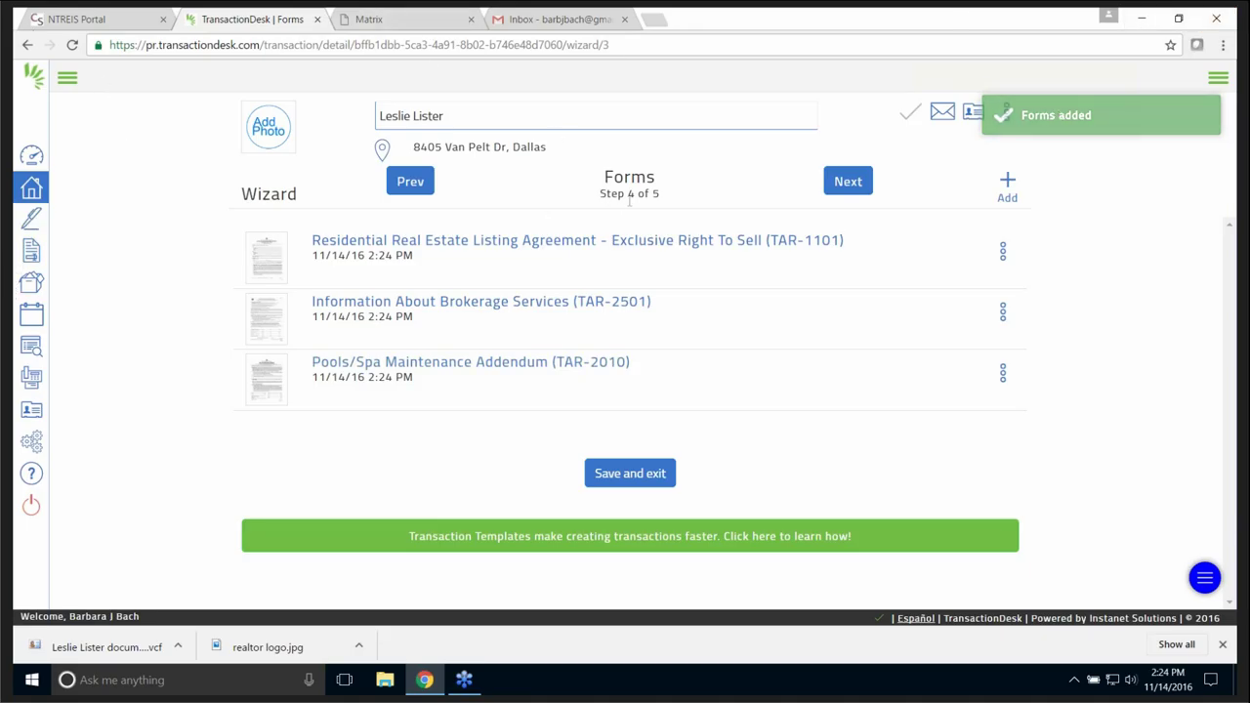
- Finish the Forms and Documents steps and review the dashboard's TAR forms and Fax-Back Cover Sheet.pdf
click(852, 181)
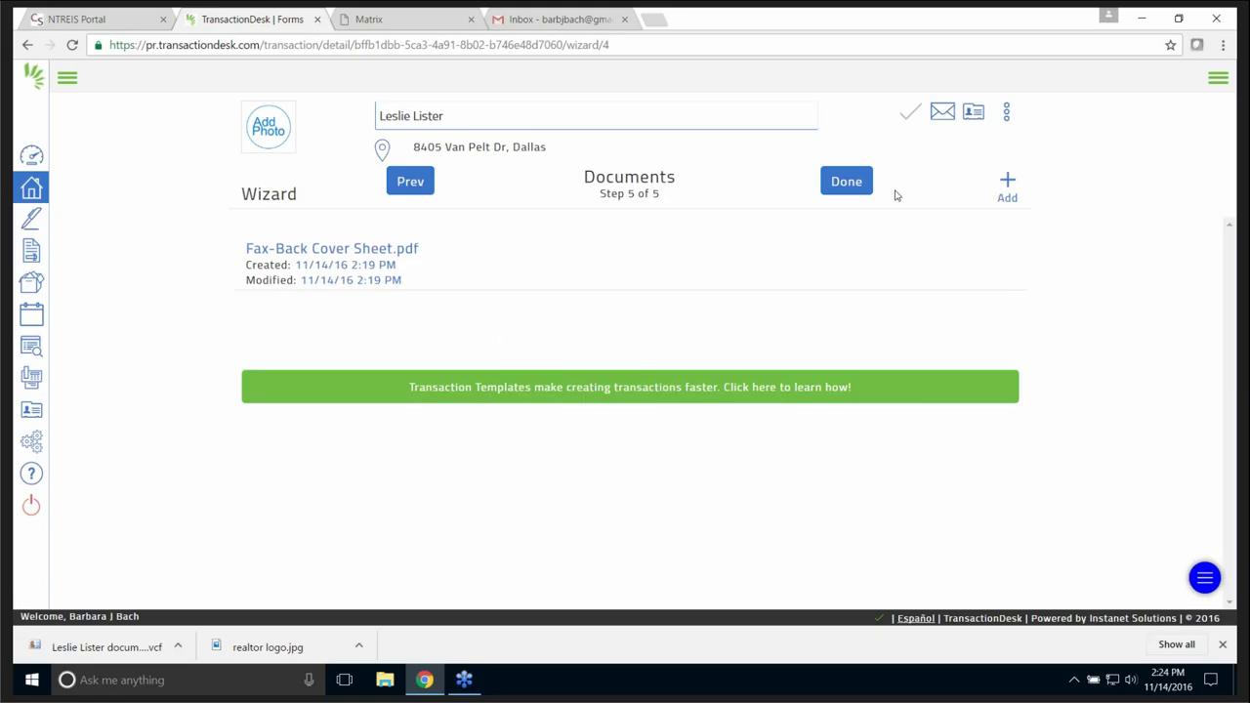
click(846, 183)
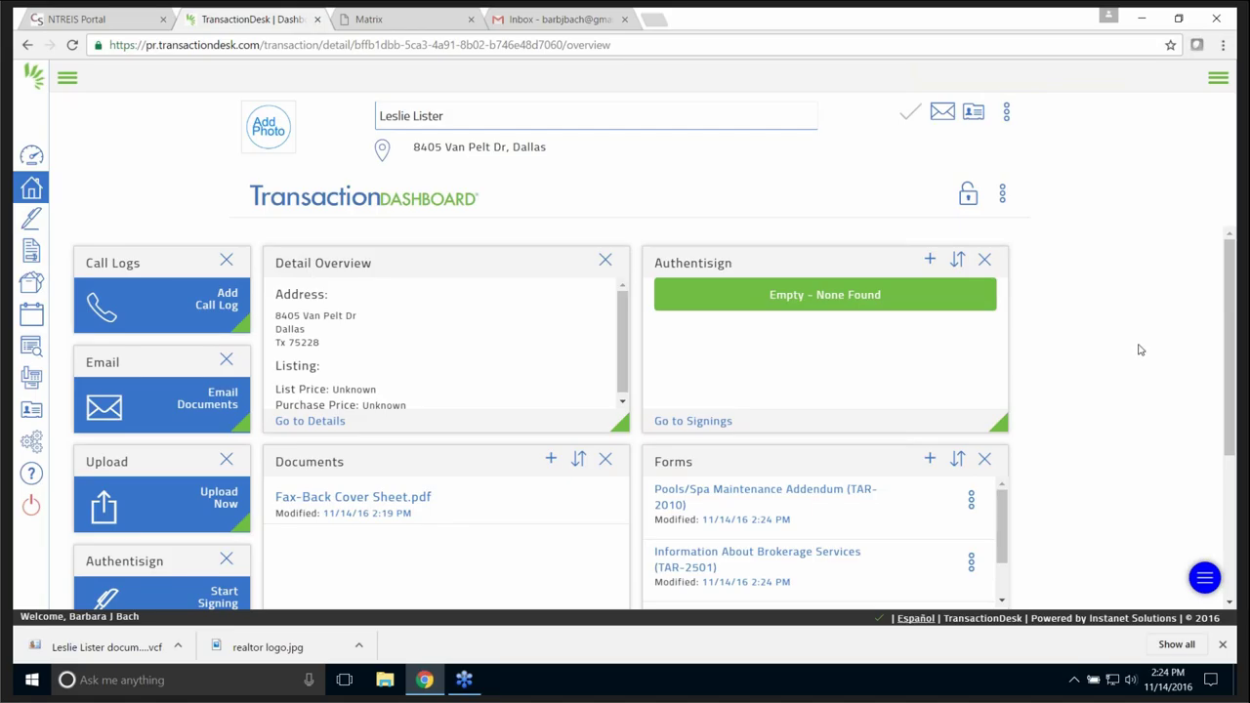
scroll(1135, 348, down, 1)
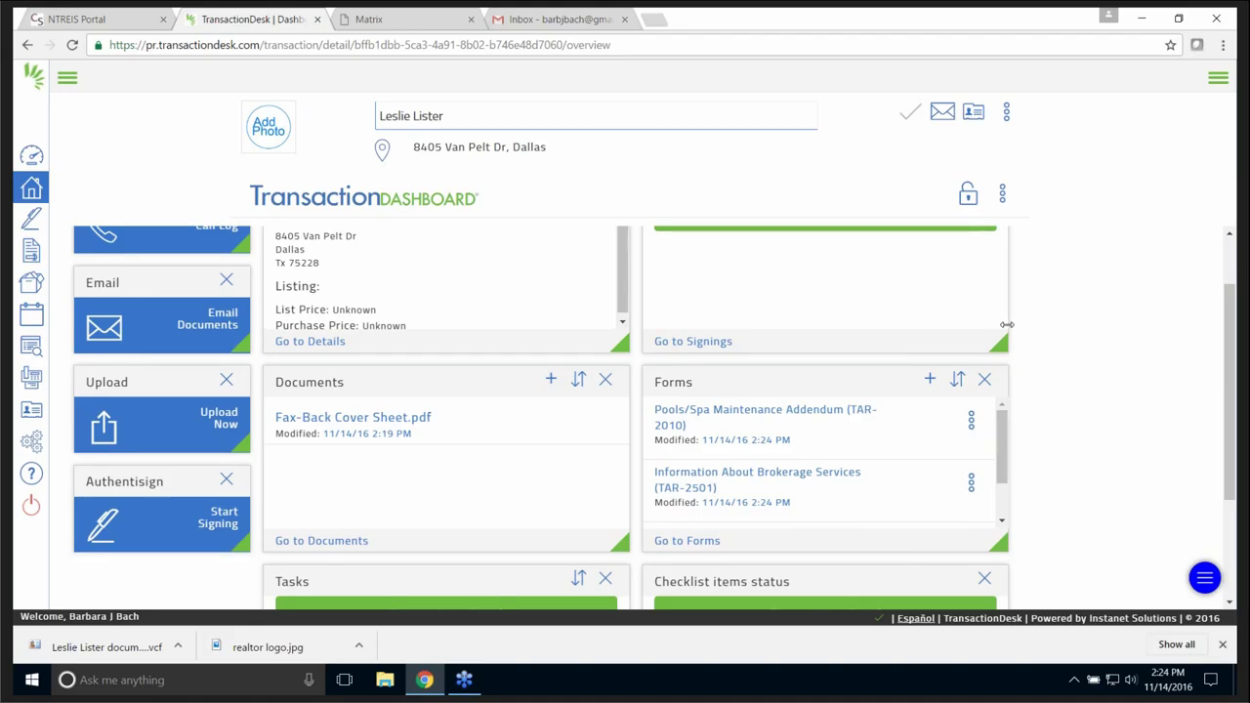
scroll(1093, 366, up, 1)
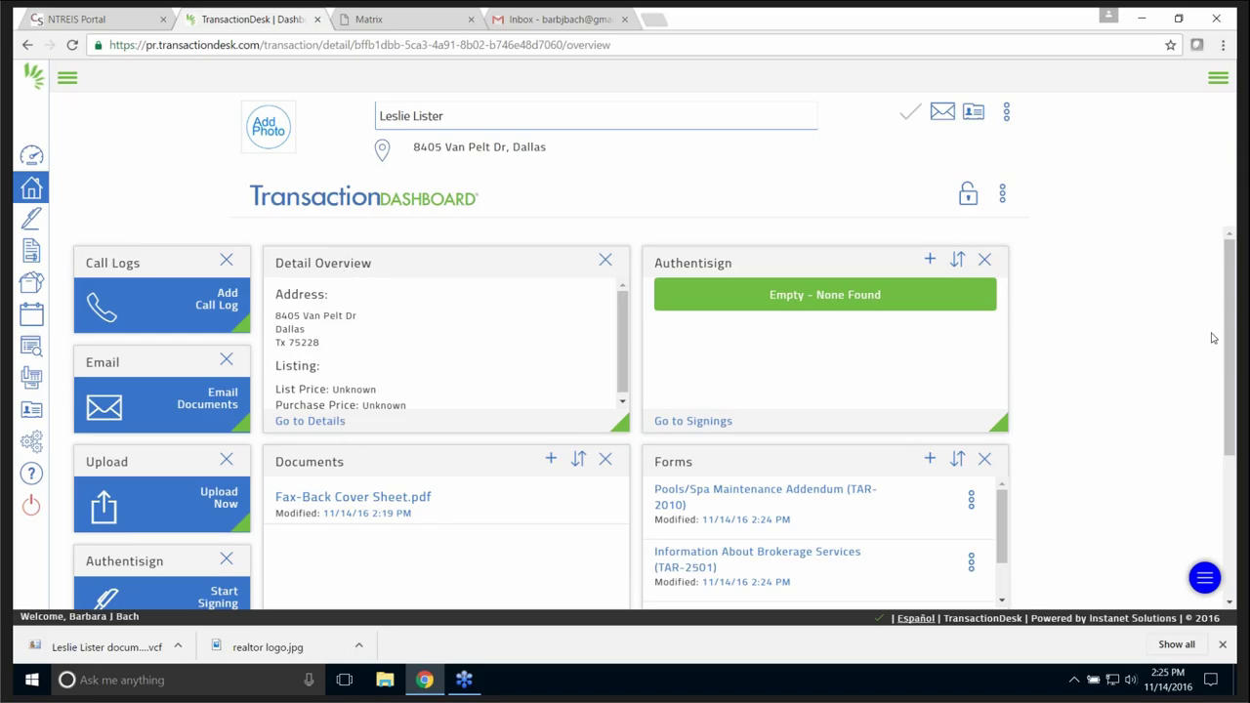
drag(1234, 339, 1236, 455)
scroll(1228, 385, up, 1)
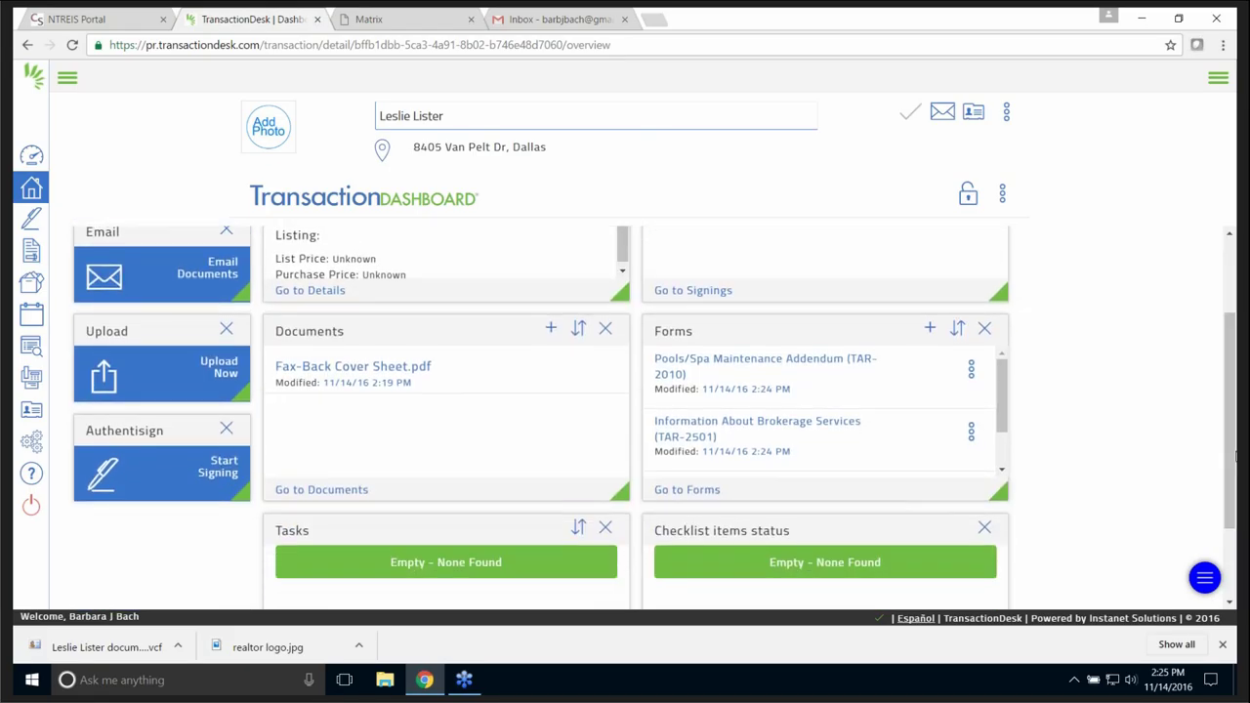
- Open the TAR-1101 listing agreement and enter 15 in section 5's % of sales price field
click(683, 491)
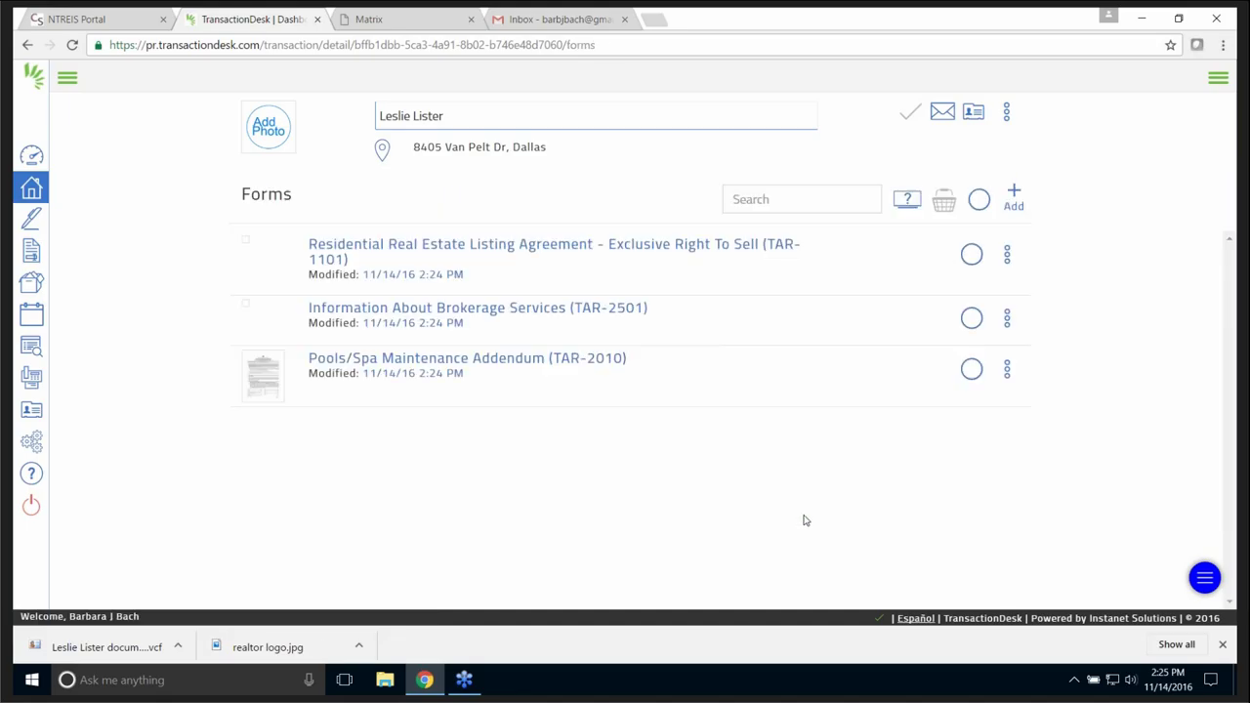
click(519, 246)
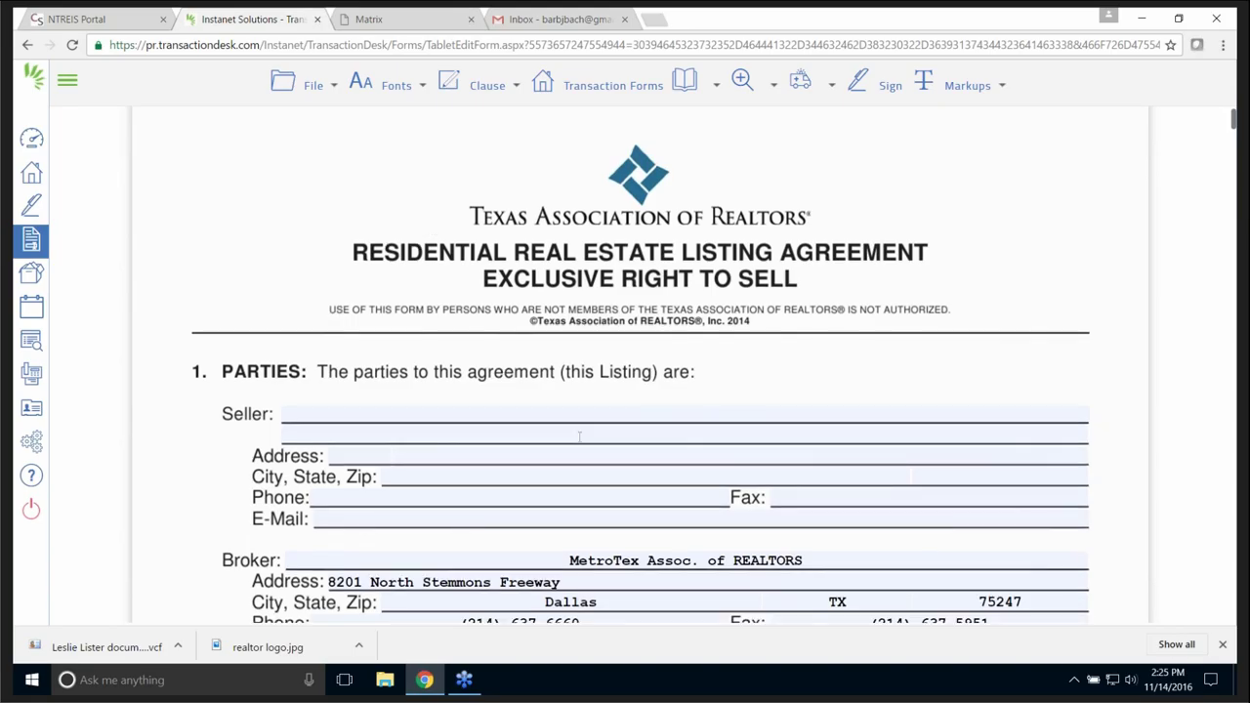
scroll(584, 441, down, 2)
scroll(578, 426, down, 1)
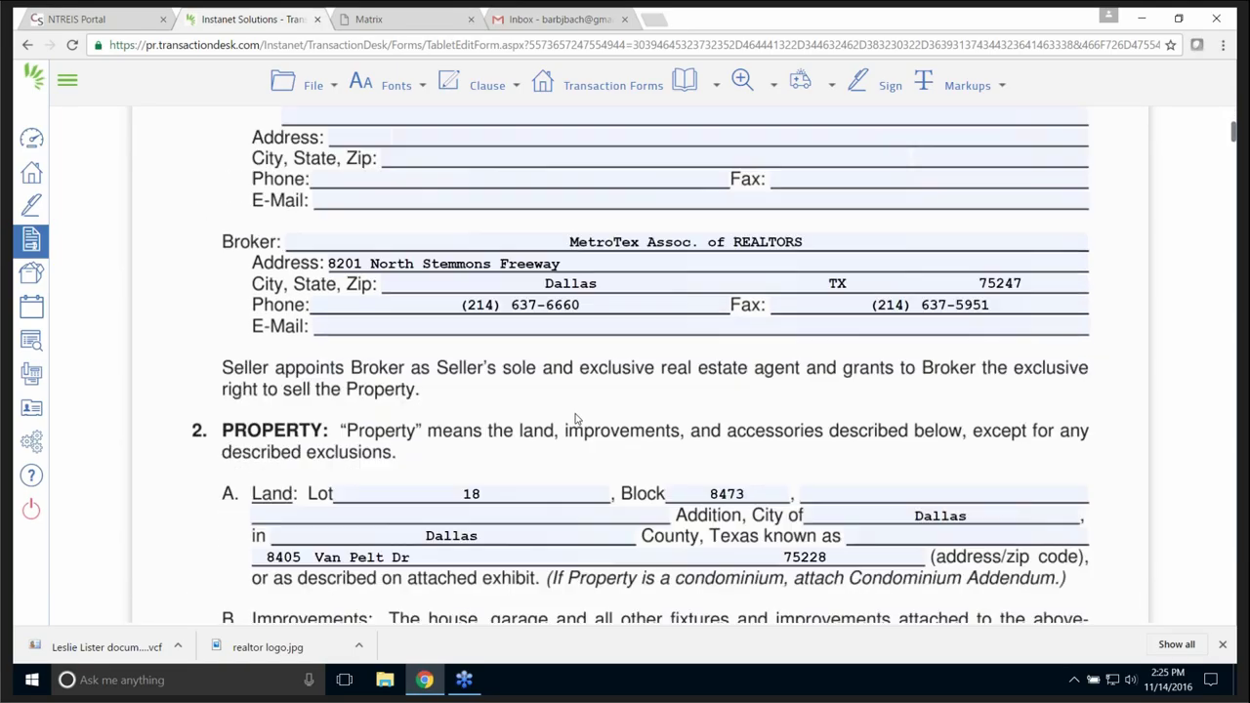
scroll(575, 412, down, 1)
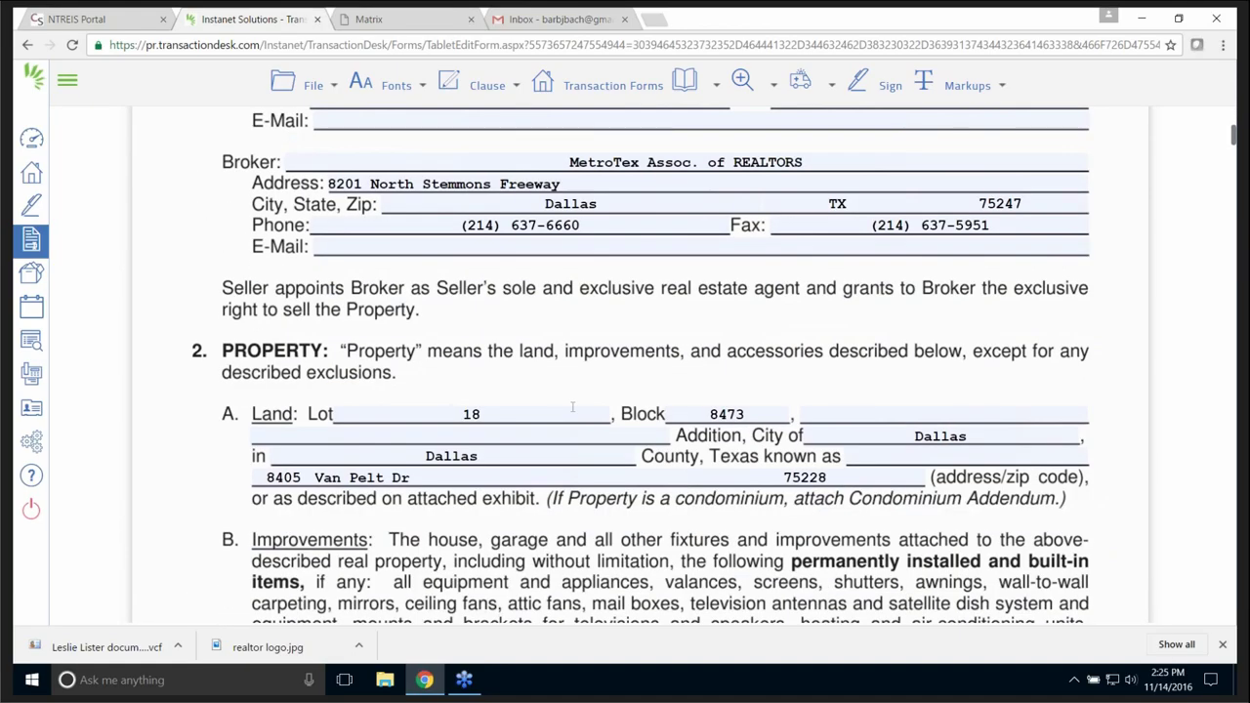
scroll(573, 406, down, 2)
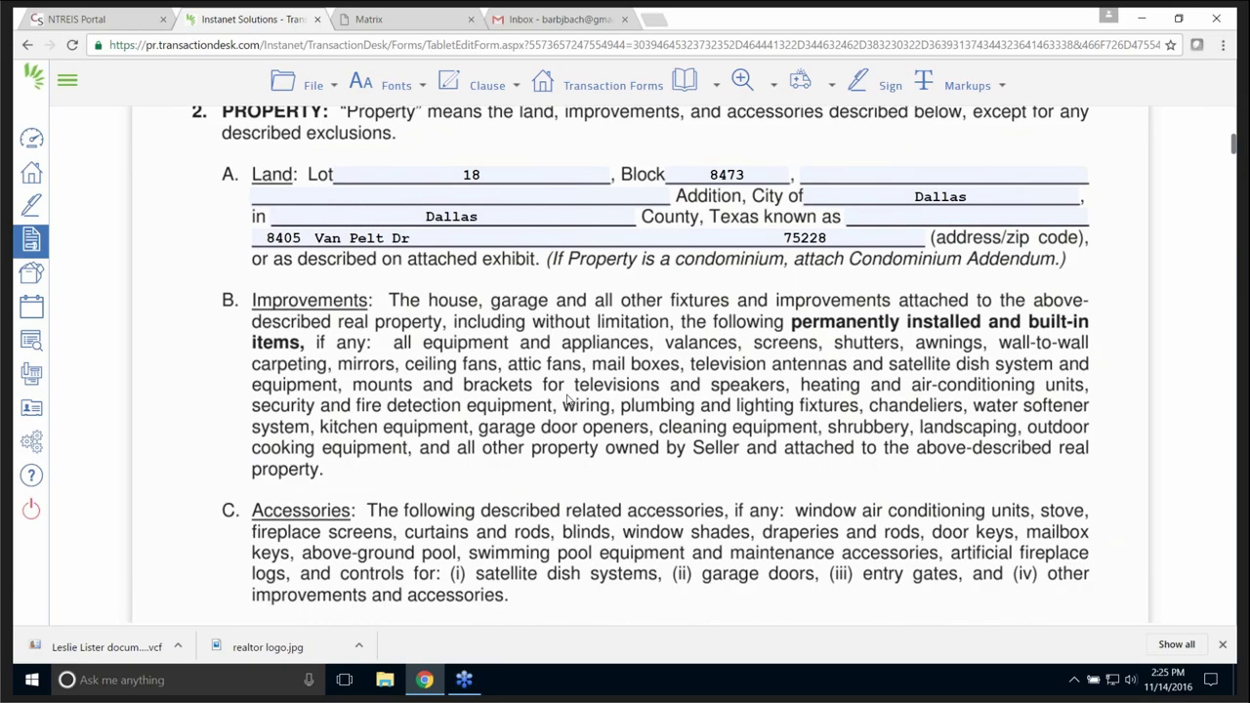
scroll(570, 400, down, 4)
scroll(566, 391, down, 5)
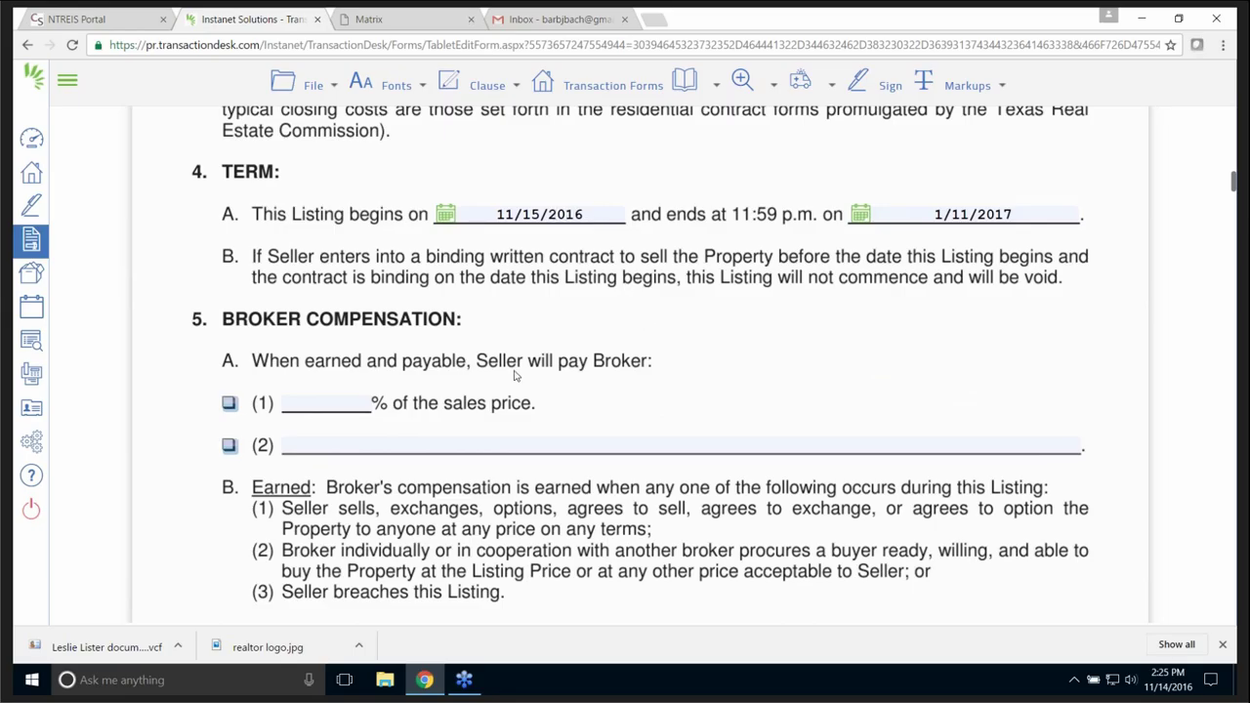
click(327, 403)
text(15)
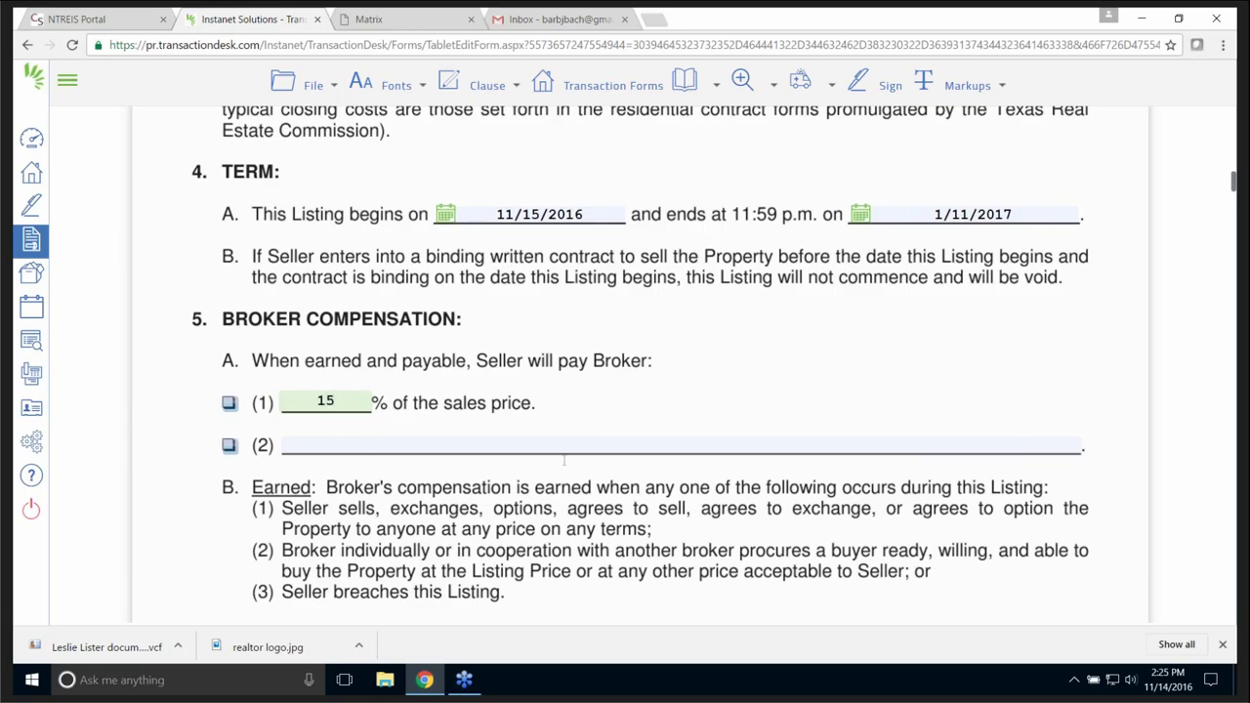
scroll(563, 466, up, 7)
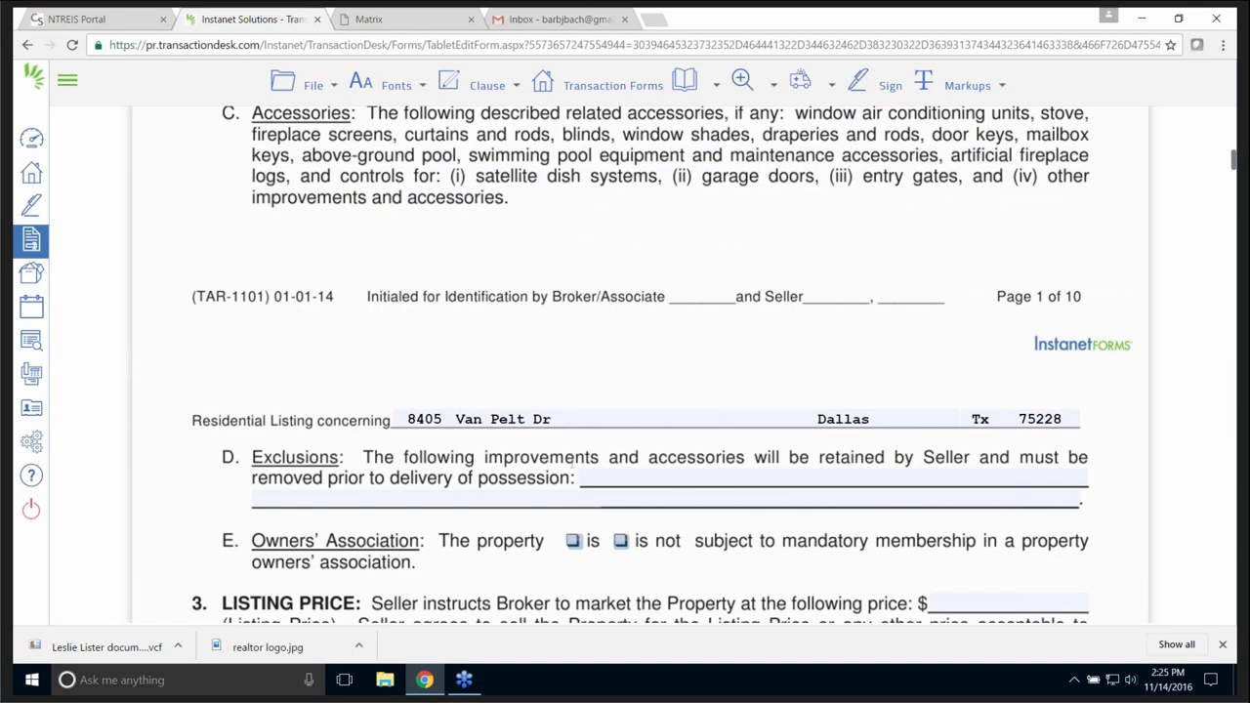
scroll(555, 414, up, 6)
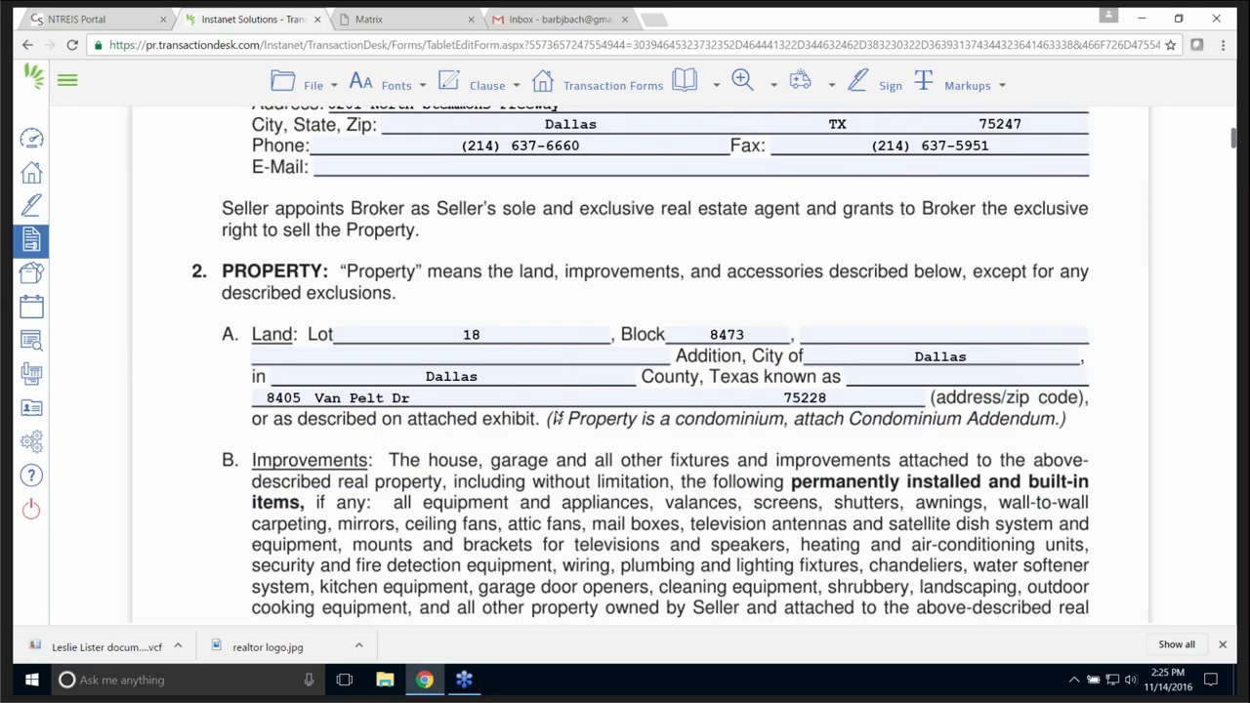
scroll(557, 418, up, 6)
click(952, 89)
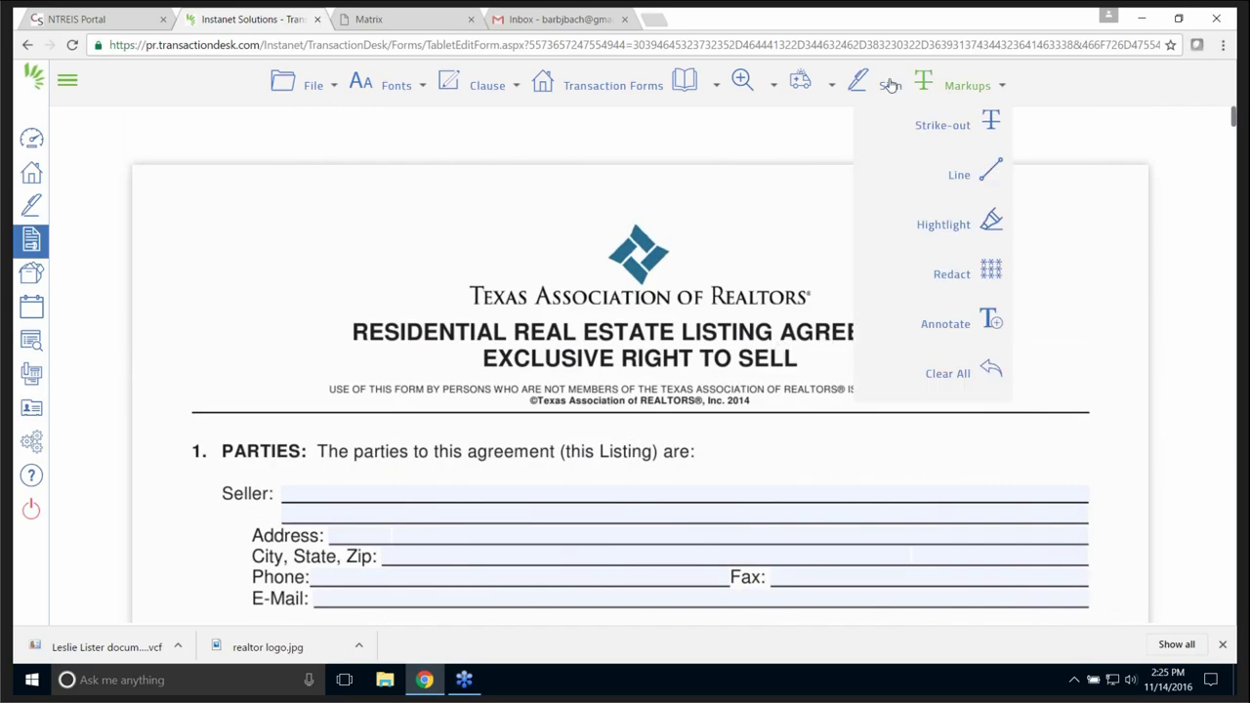
click(291, 88)
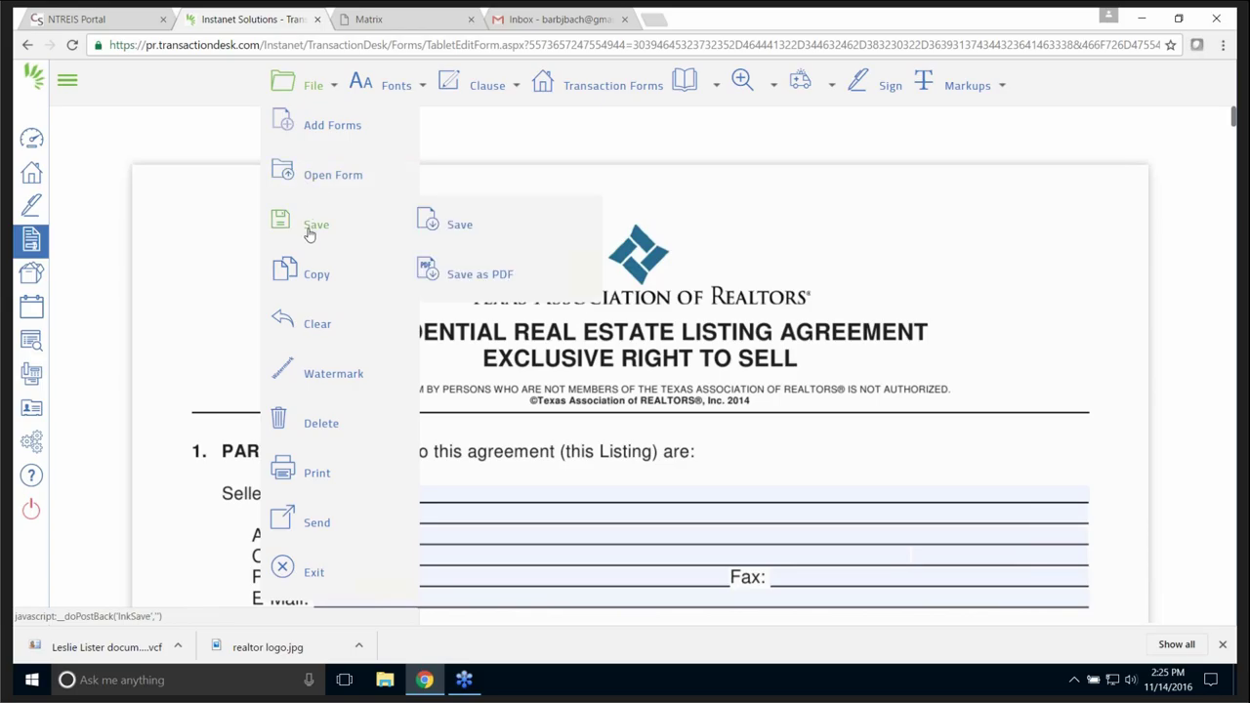
mouse_move(316, 217)
mouse_move(315, 330)
mouse_move(324, 381)
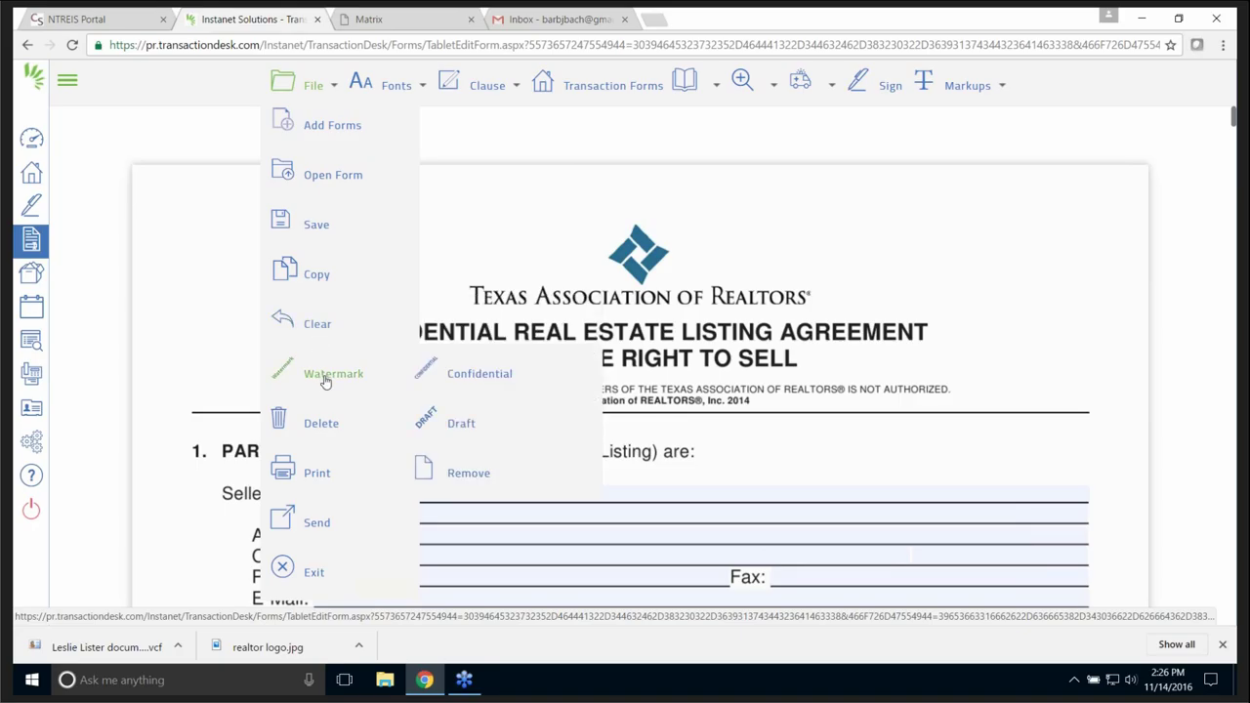
click(463, 430)
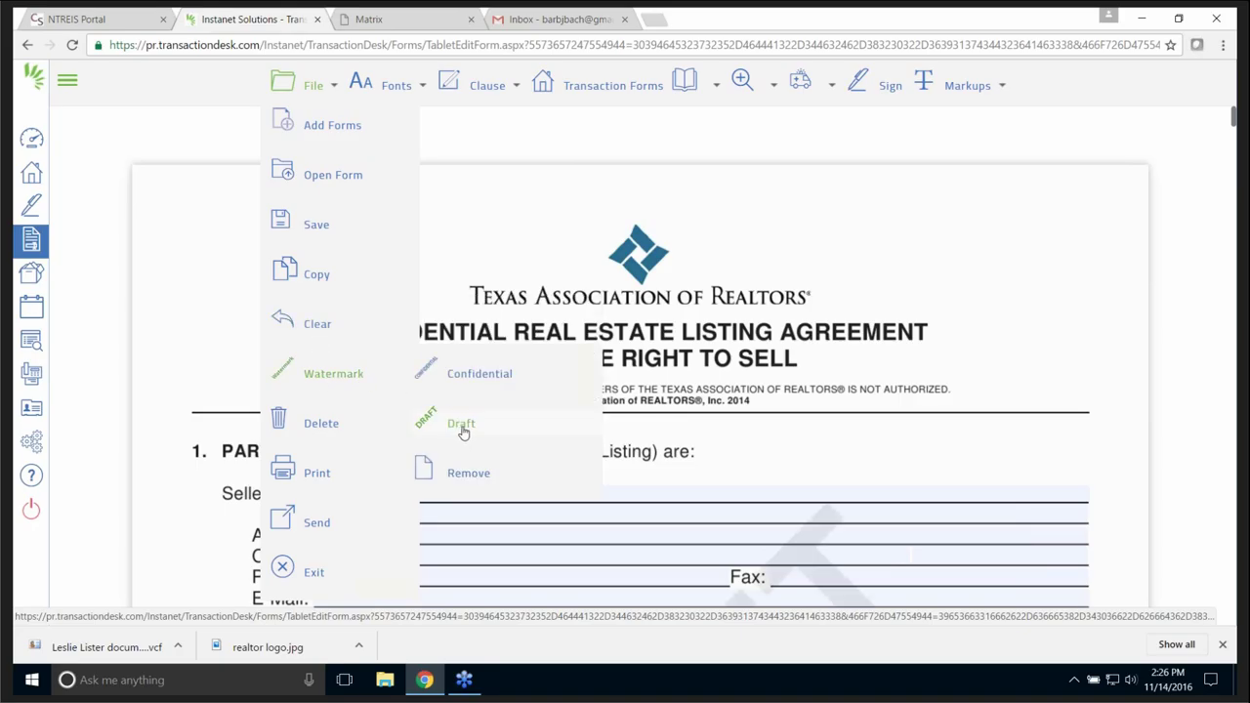
scroll(849, 444, down, 2)
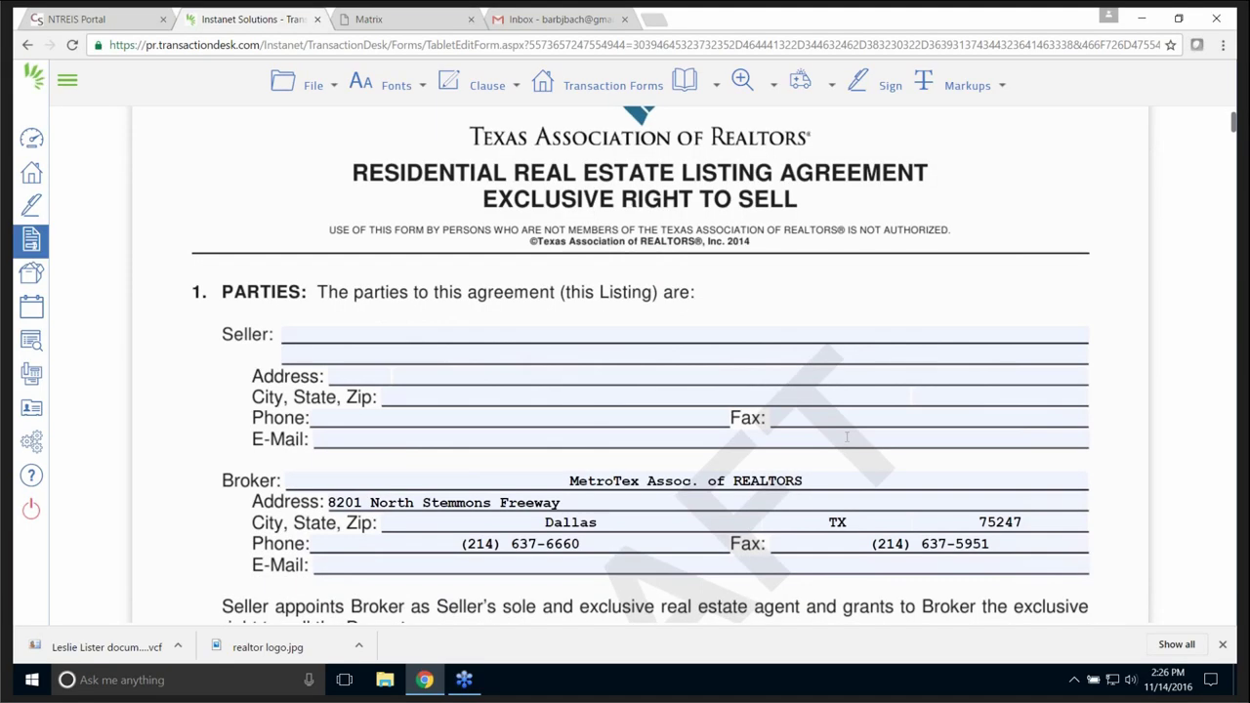
scroll(847, 436, down, 4)
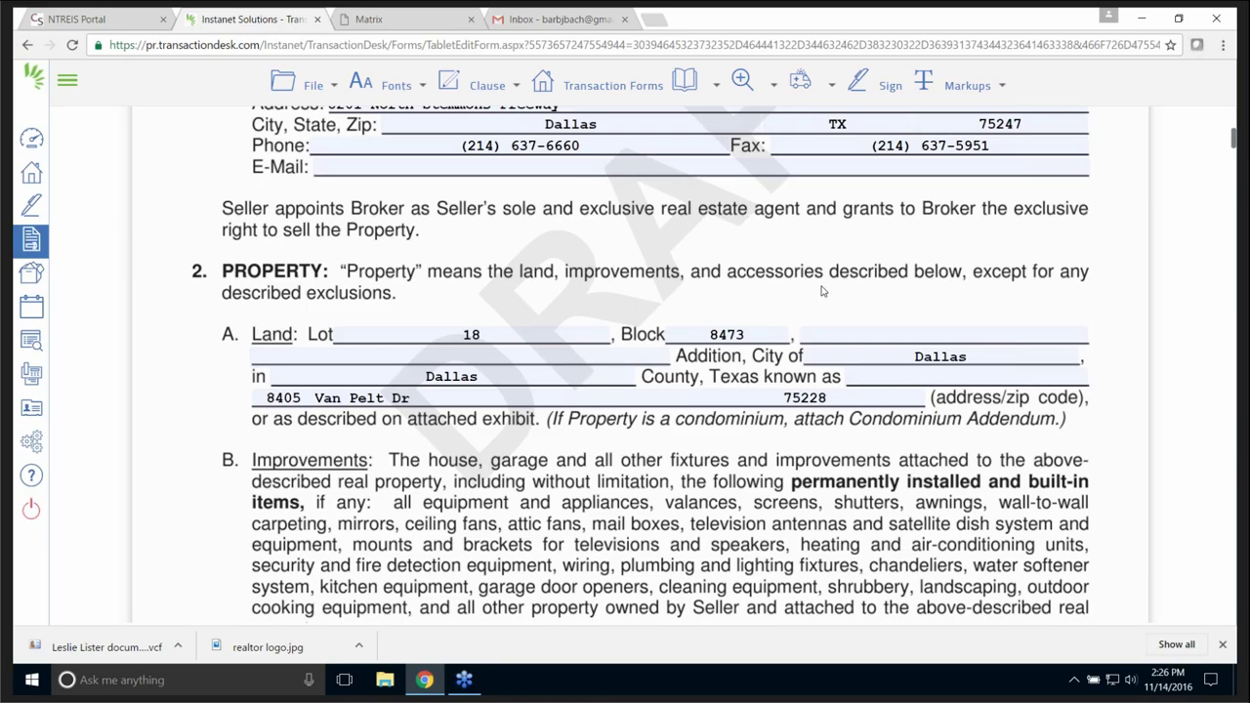
click(312, 86)
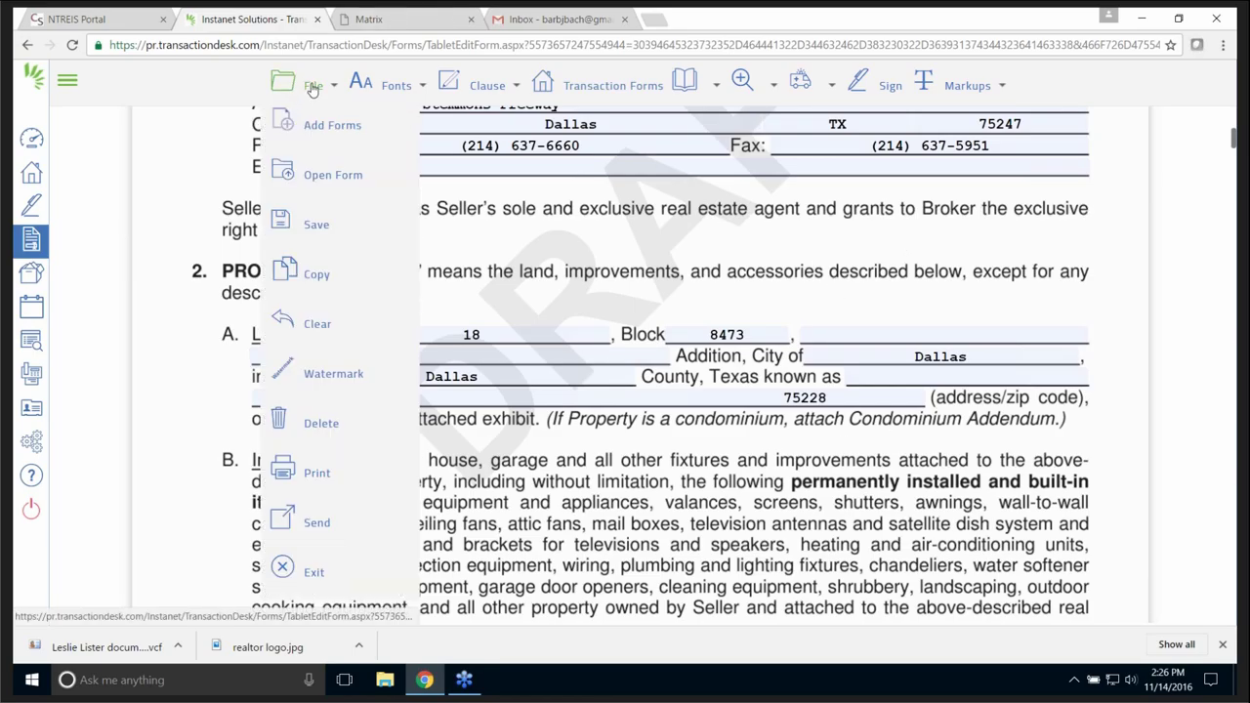
mouse_move(317, 525)
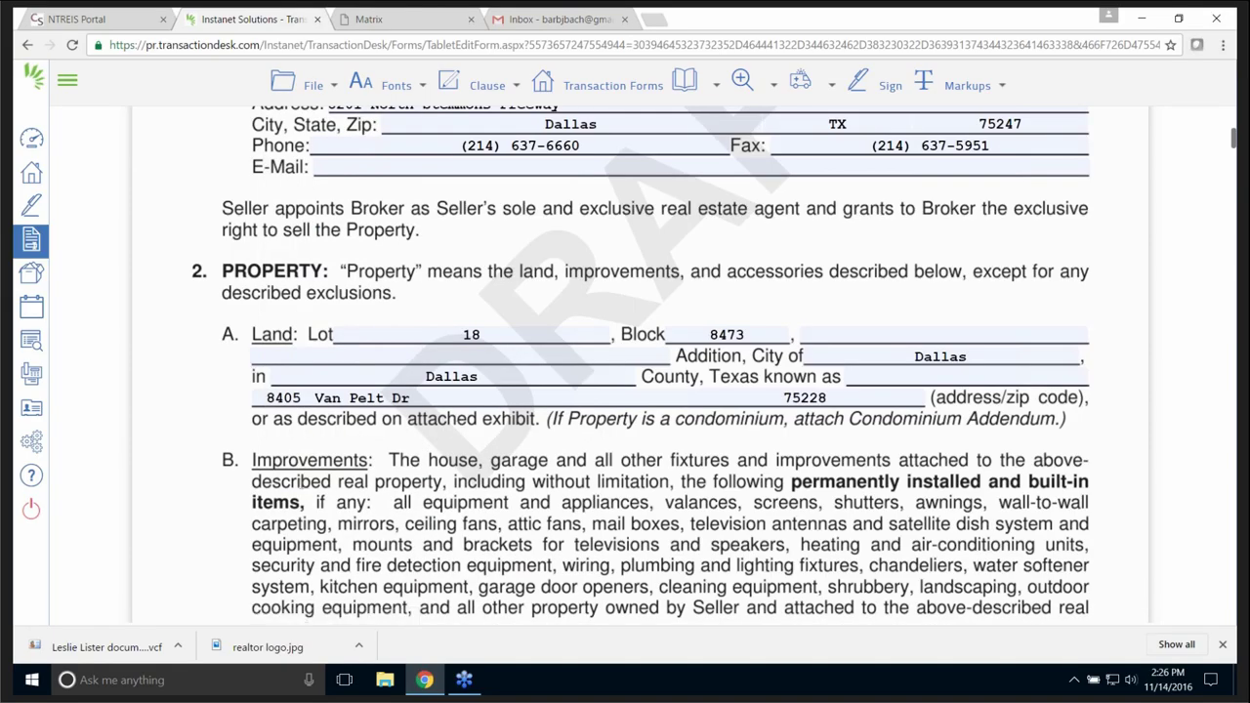
mouse_move(293, 85)
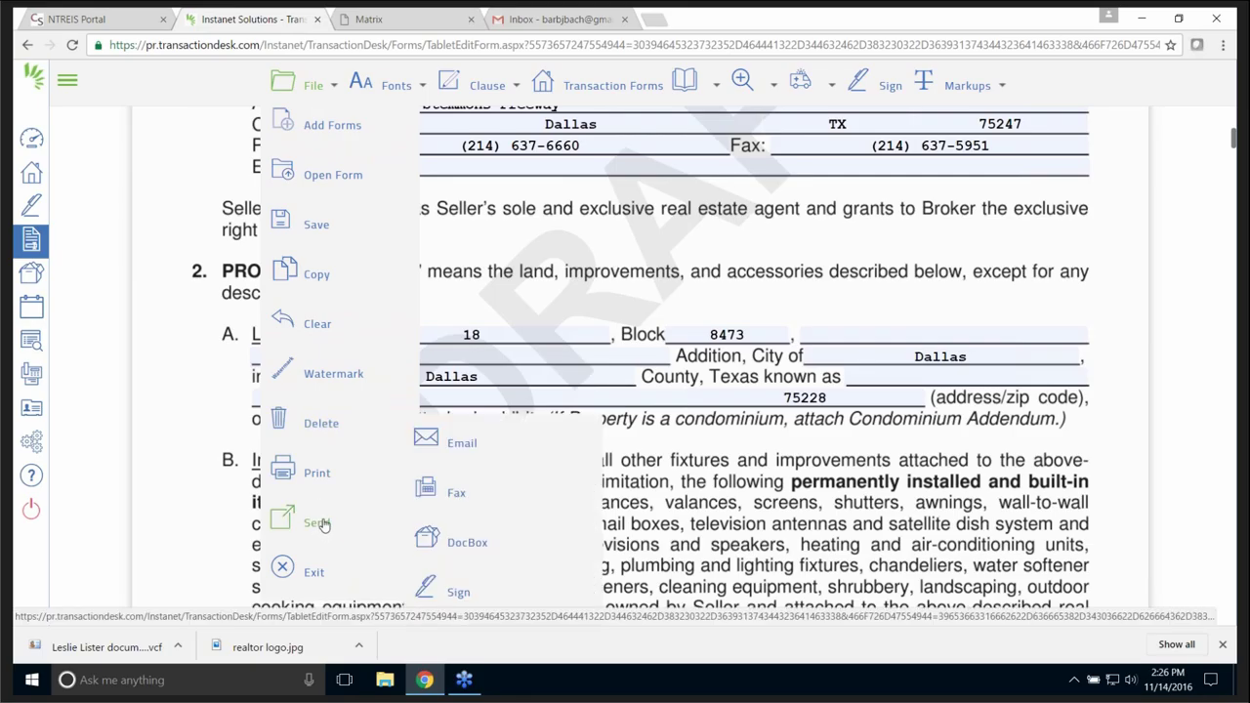
mouse_move(339, 375)
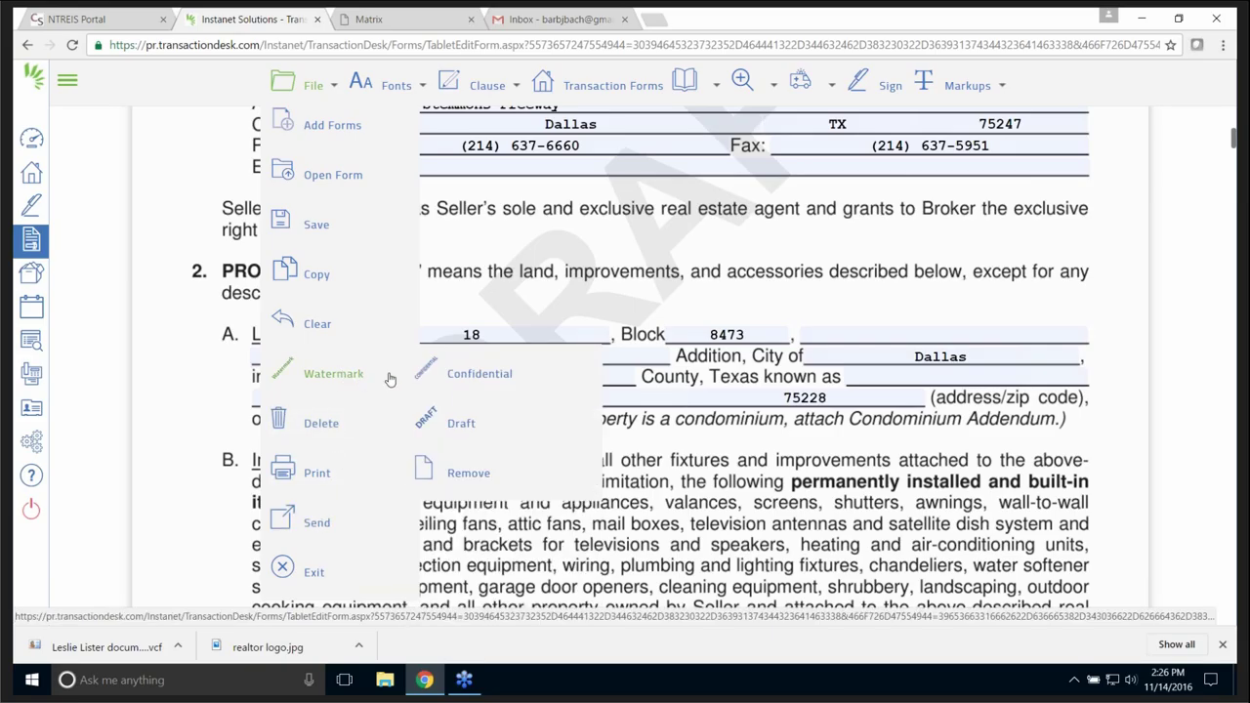
click(467, 474)
click(411, 91)
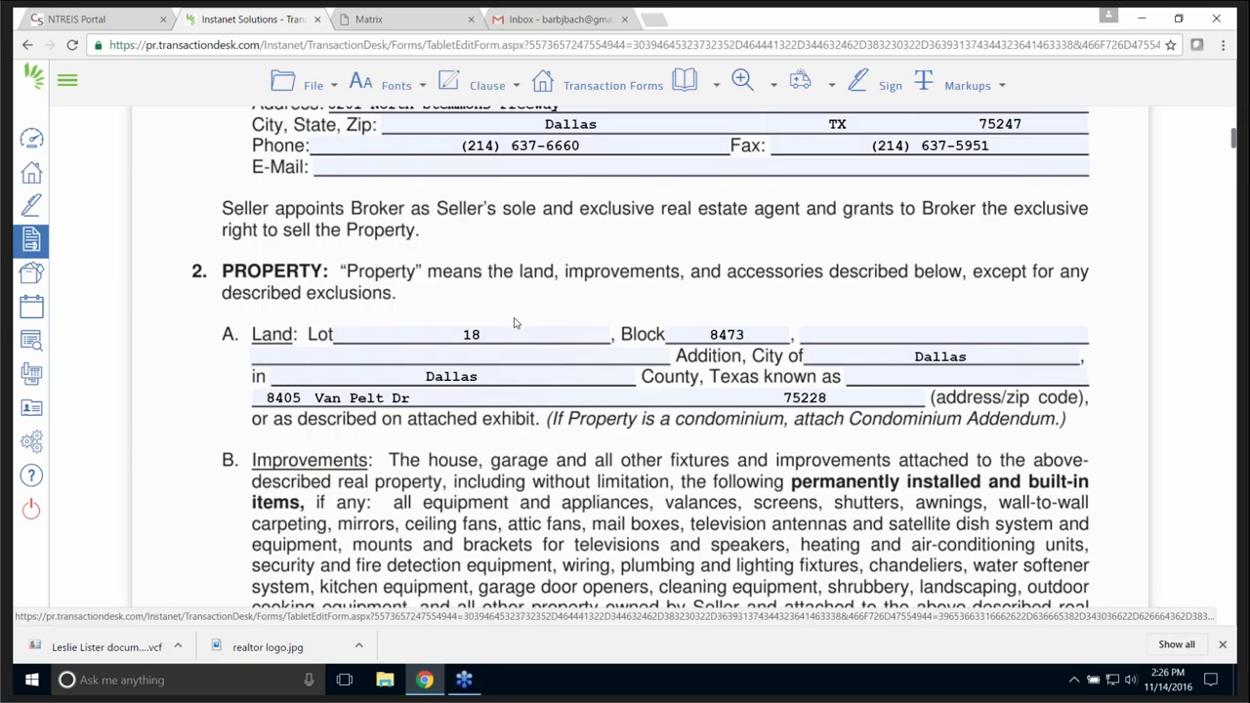
scroll(516, 323, down, 1)
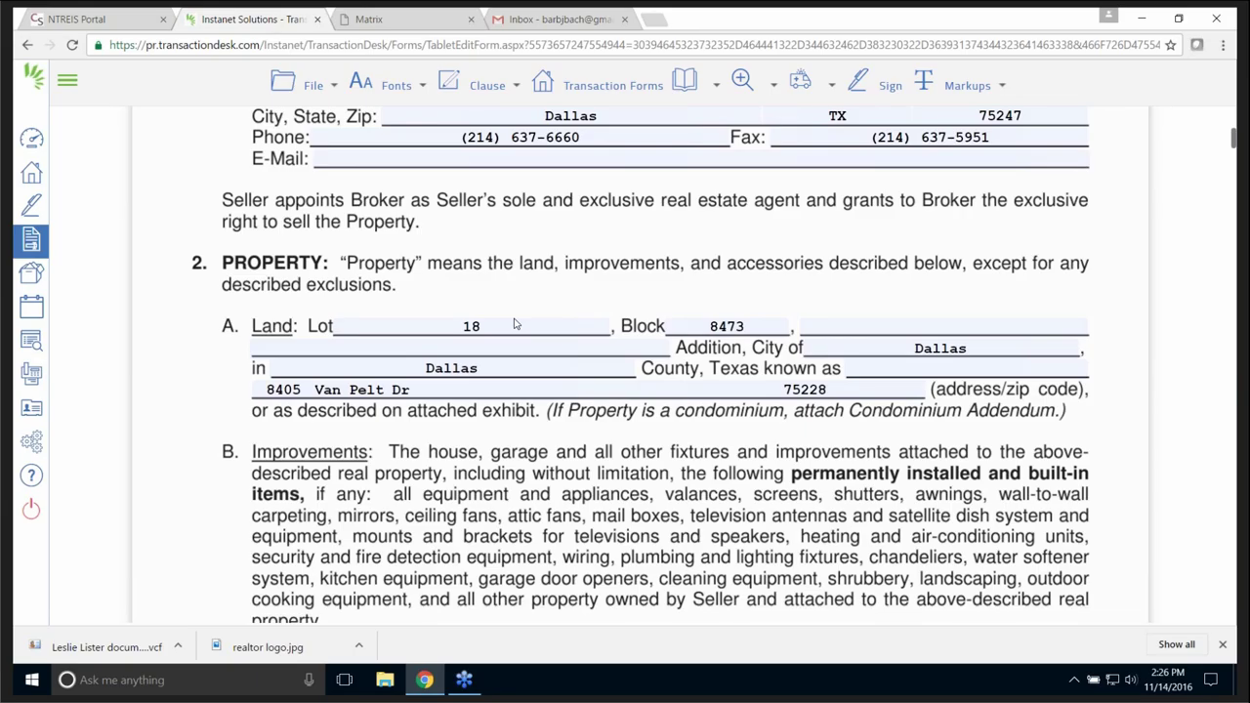
scroll(516, 323, down, 7)
- Attempt to insert a saved clause and dismiss the alert requiring a text box
scroll(538, 341, down, 4)
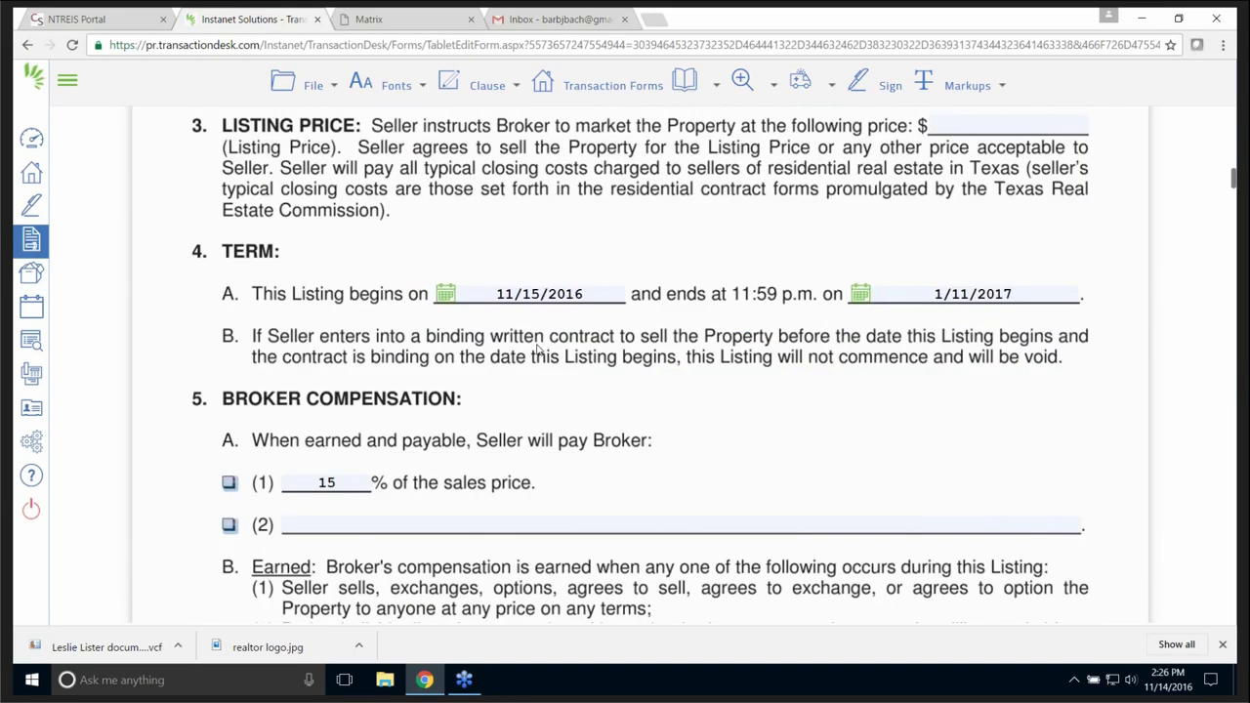
scroll(537, 341, up, 3)
click(519, 88)
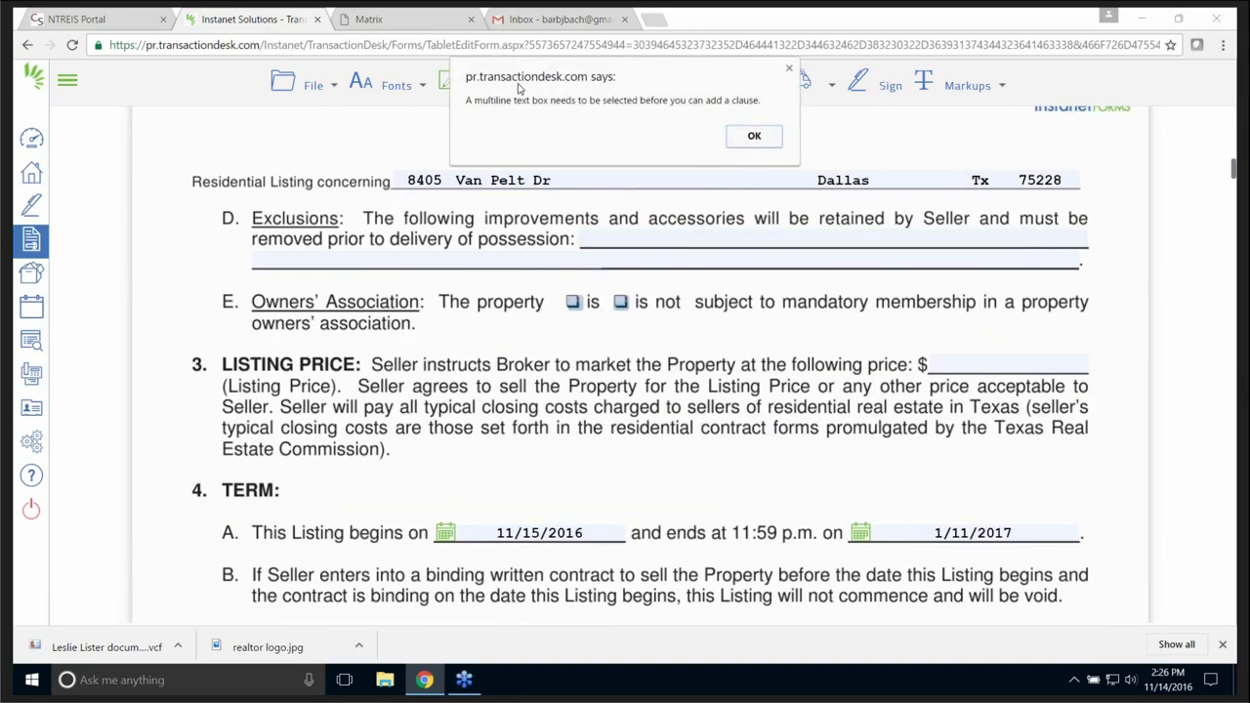
click(751, 142)
- Scroll down to the empty section 15 Special Provisions box
scroll(507, 453, down, 1)
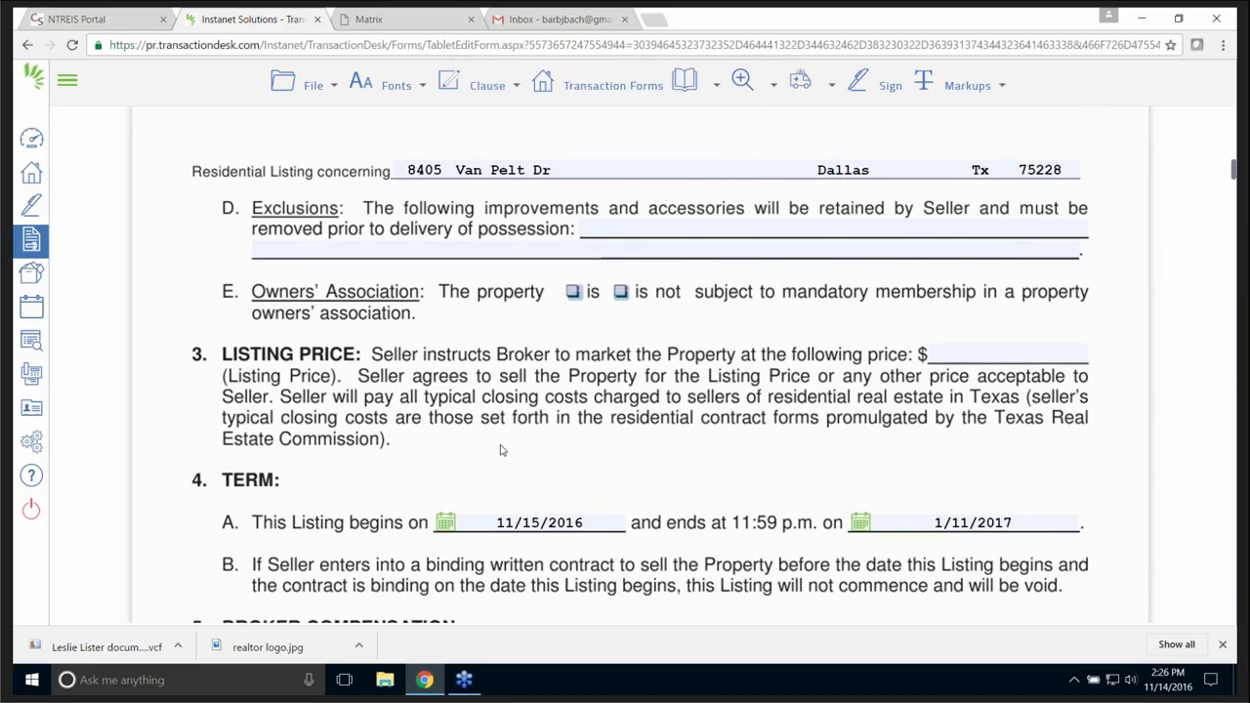
scroll(501, 450, down, 10)
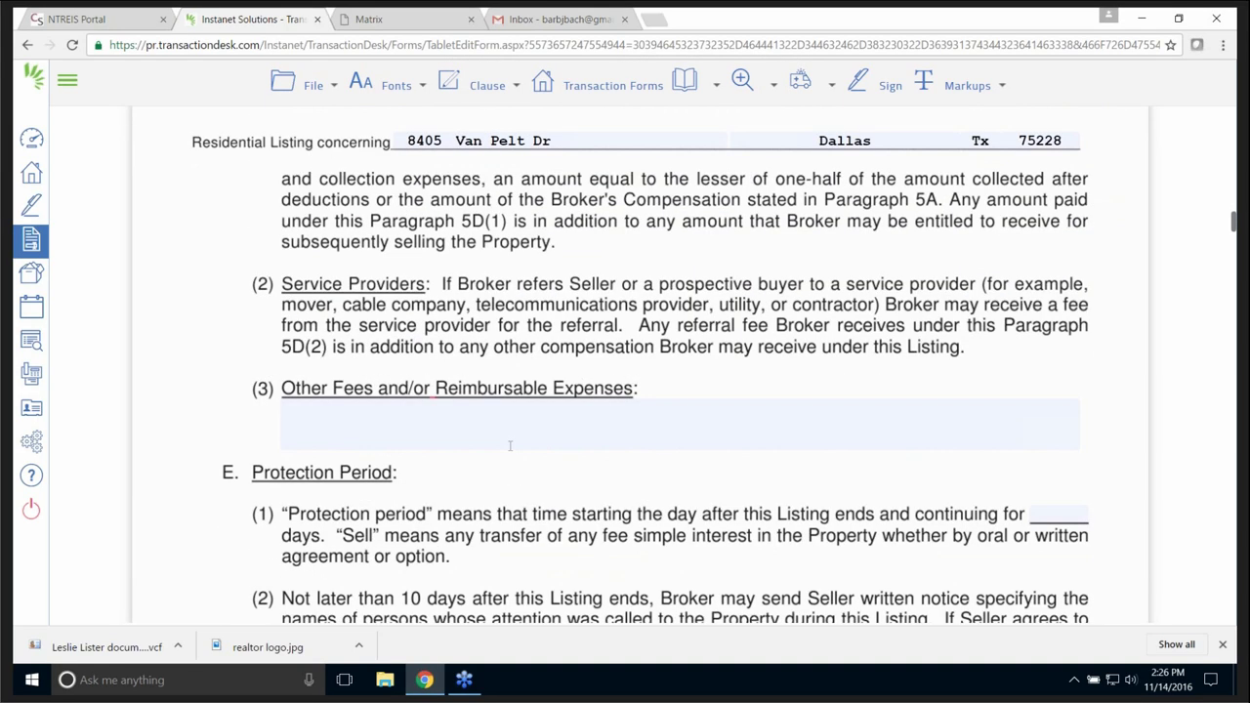
scroll(508, 445, down, 3)
scroll(508, 450, down, 15)
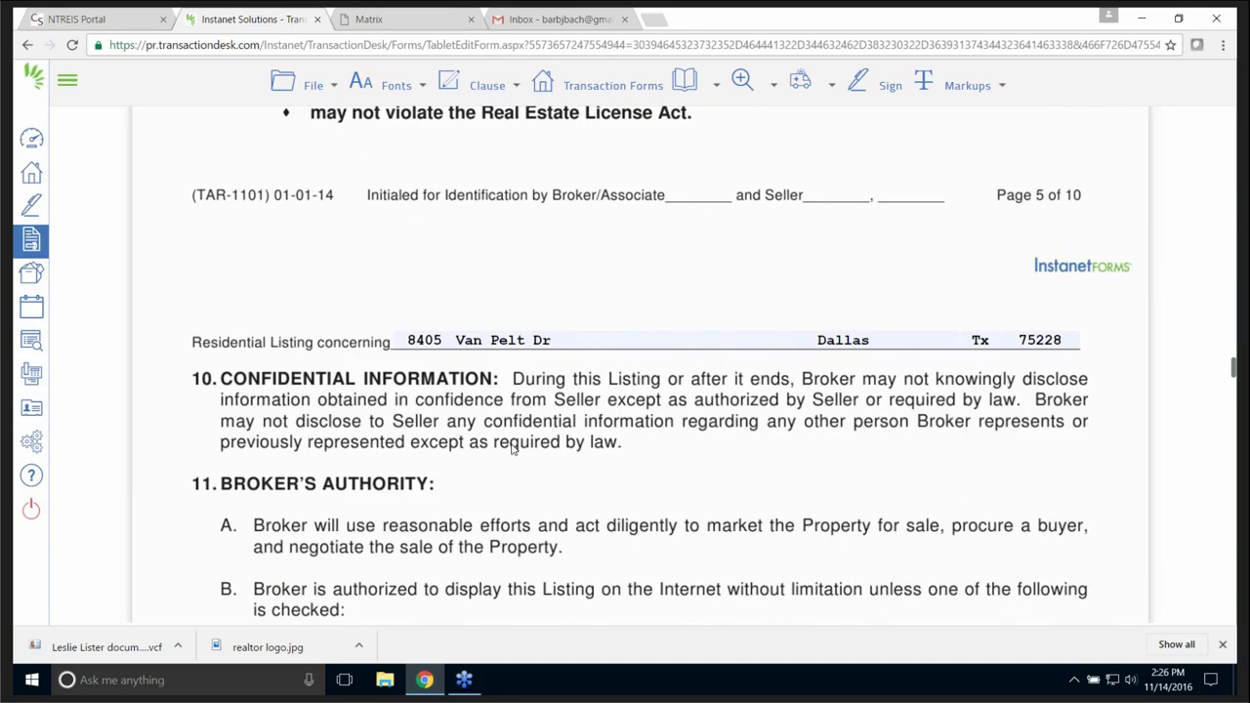
scroll(512, 448, down, 4)
scroll(512, 448, down, 3)
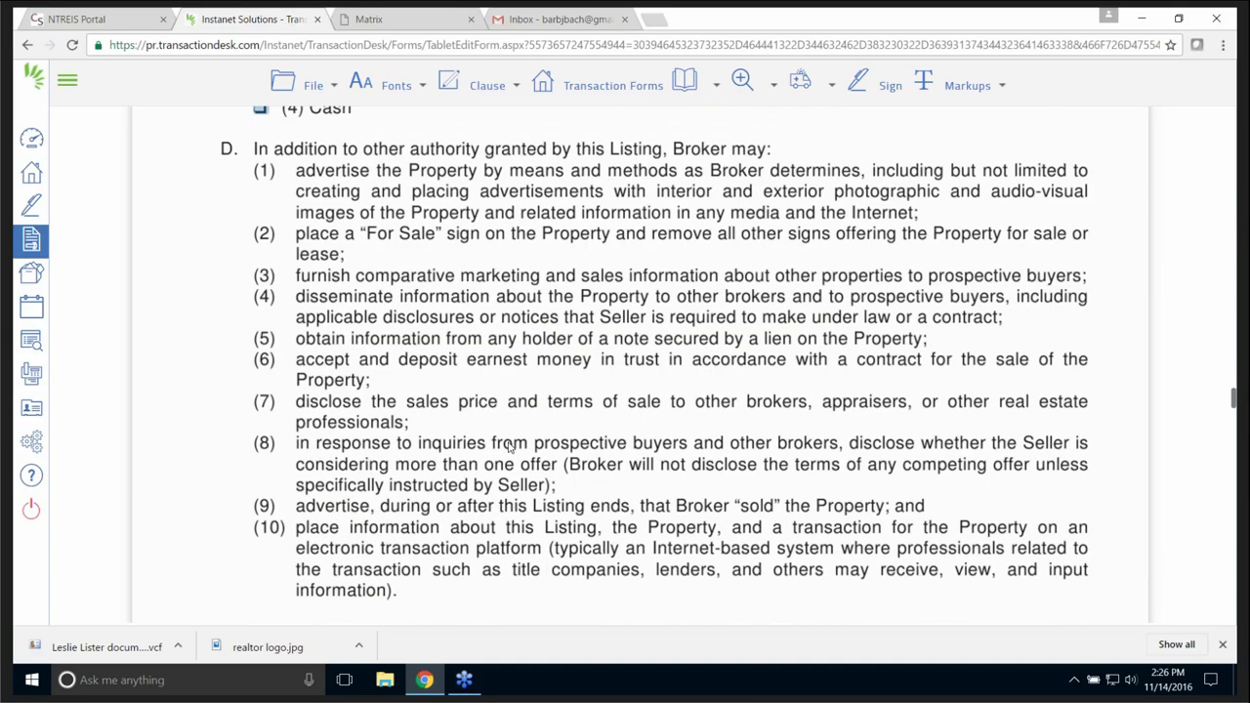
scroll(509, 446, down, 6)
scroll(512, 444, down, 6)
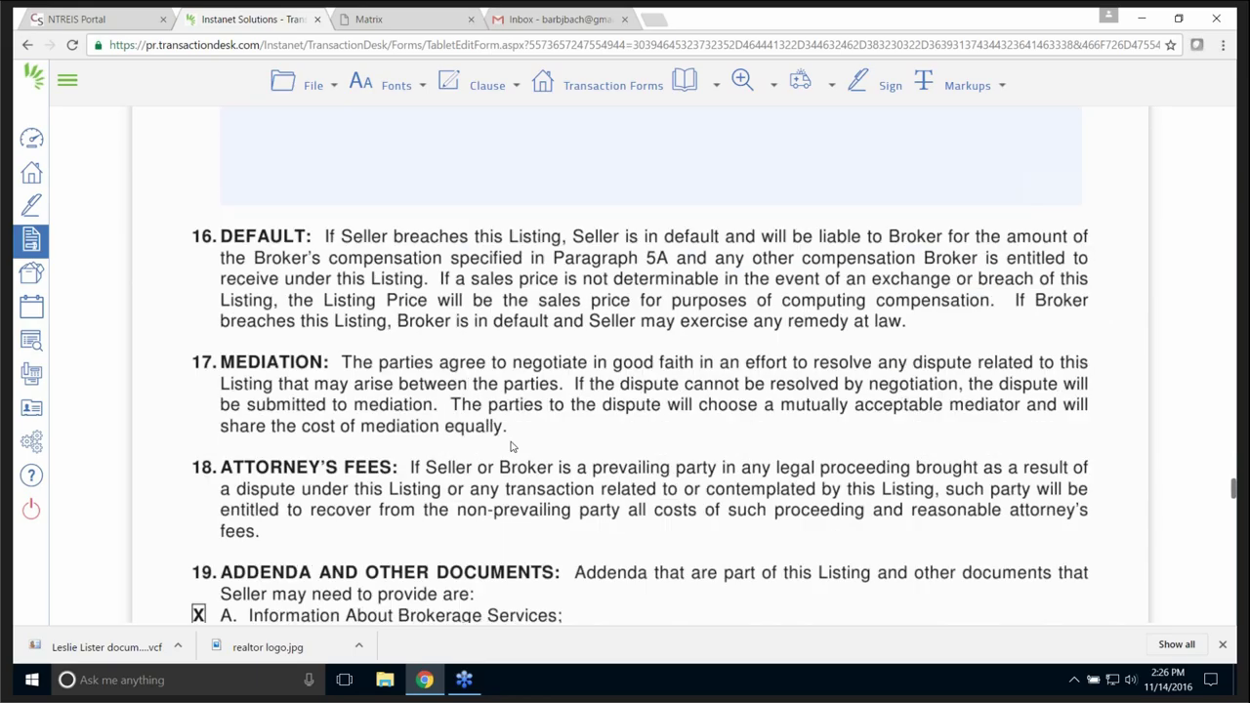
scroll(512, 446, down, 1)
scroll(512, 391, up, 4)
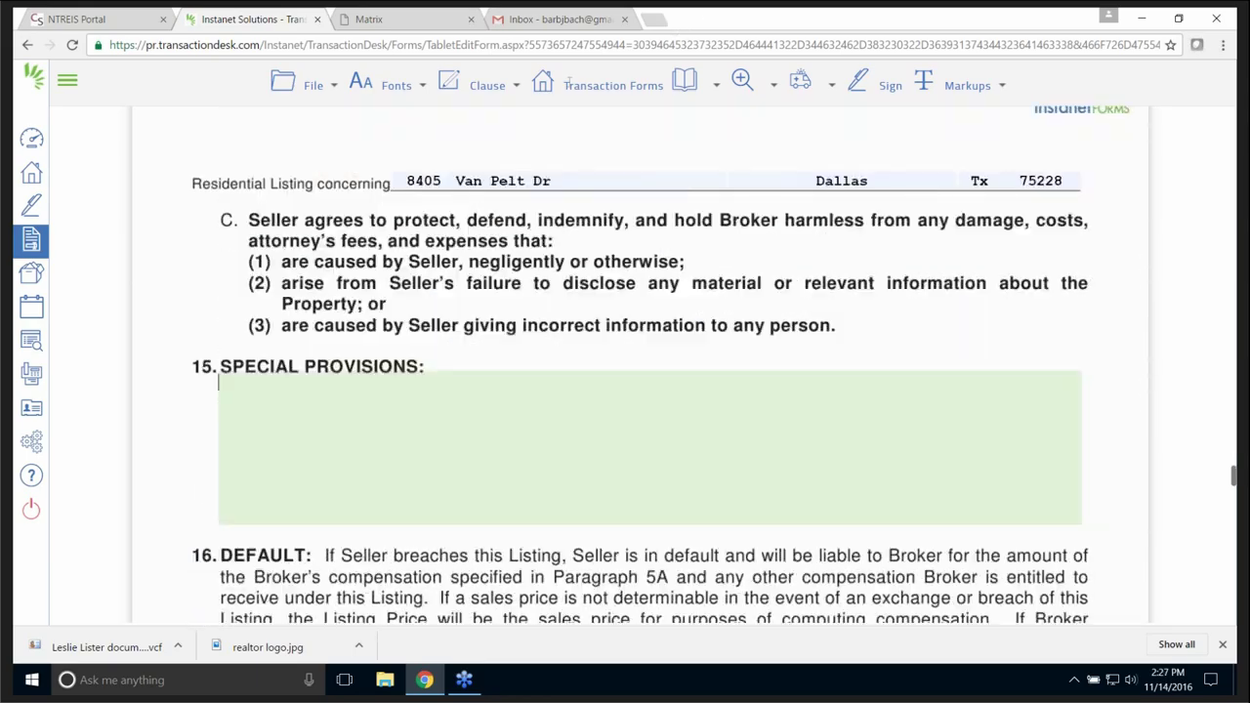
- Insert the Pool clause from Personal Clauses into Special Provisions, then open the Transaction Forms list
click(516, 85)
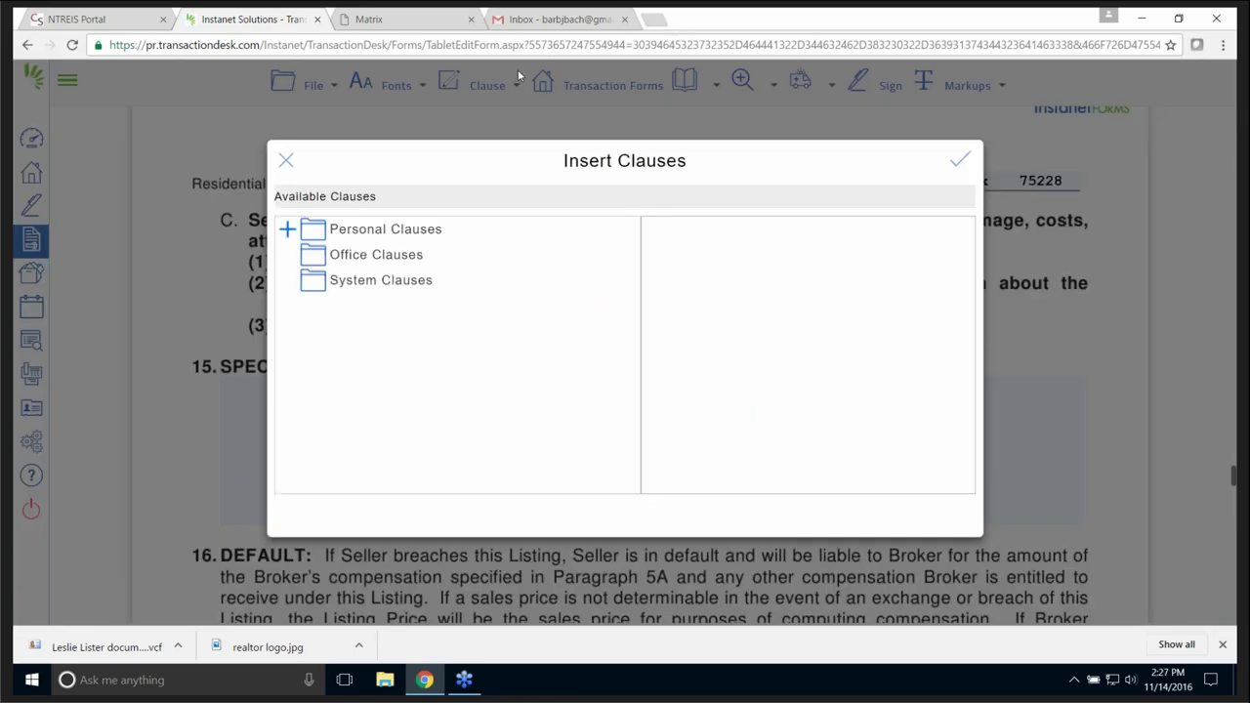
click(287, 230)
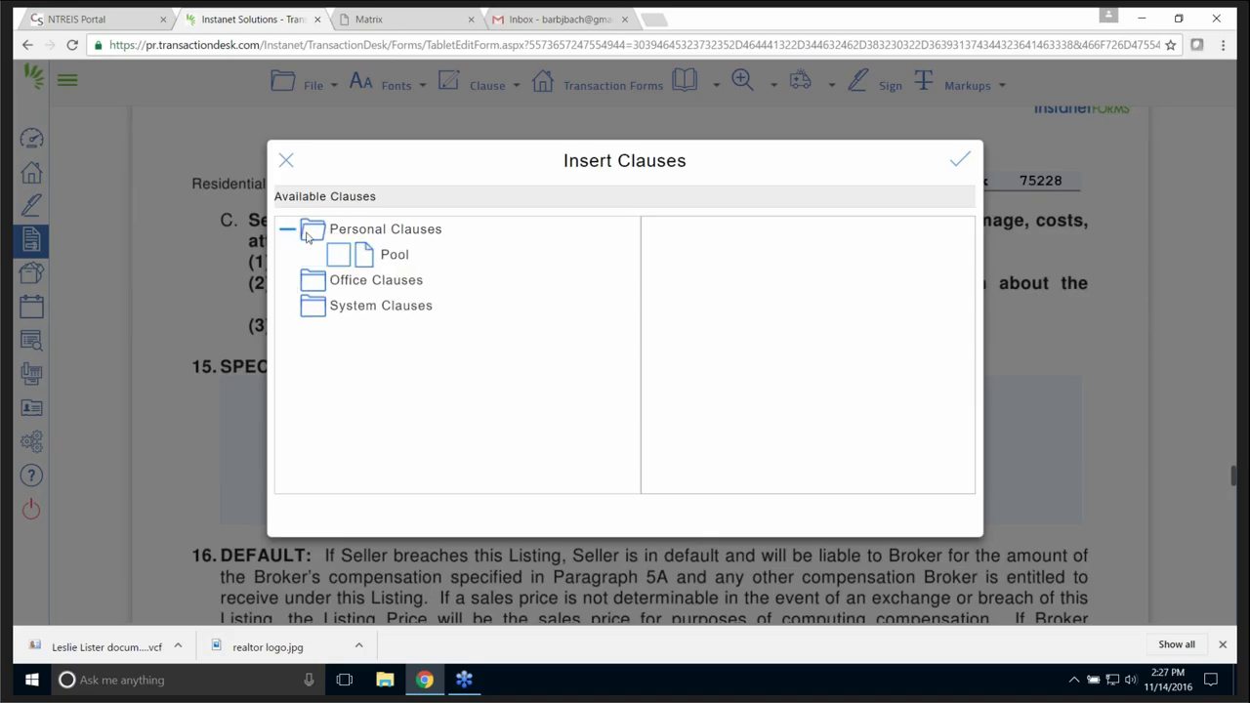
click(367, 257)
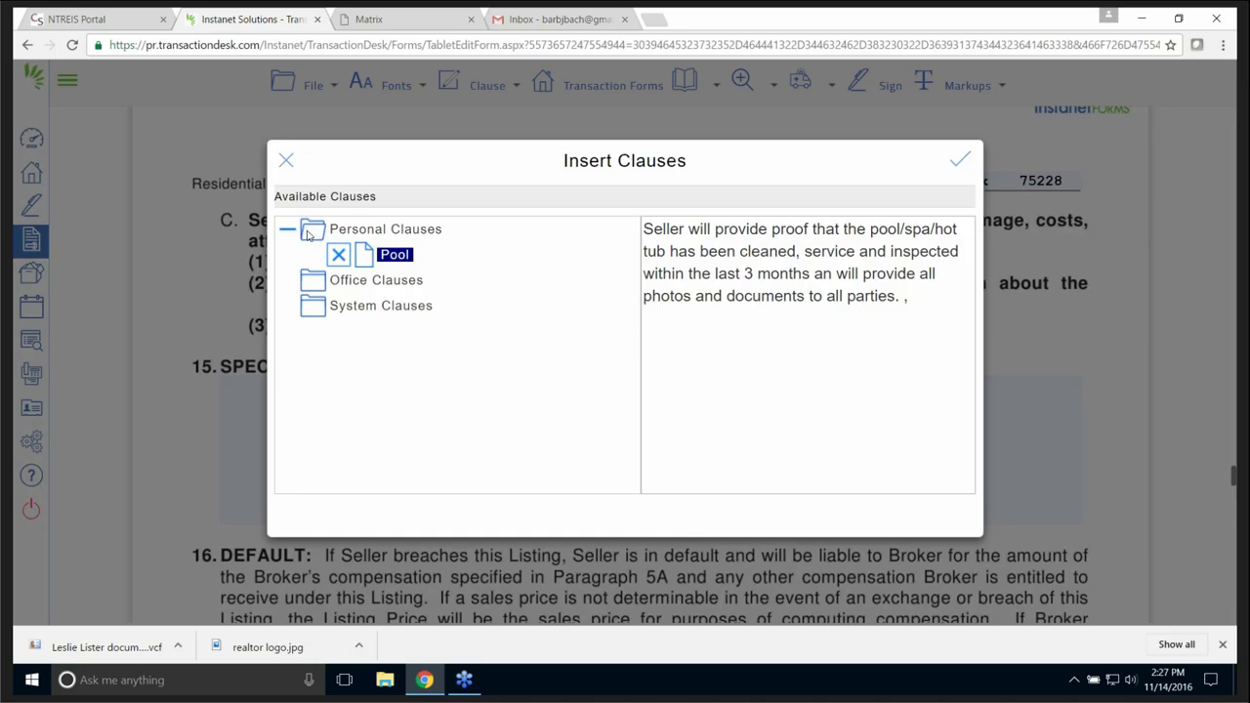
click(339, 256)
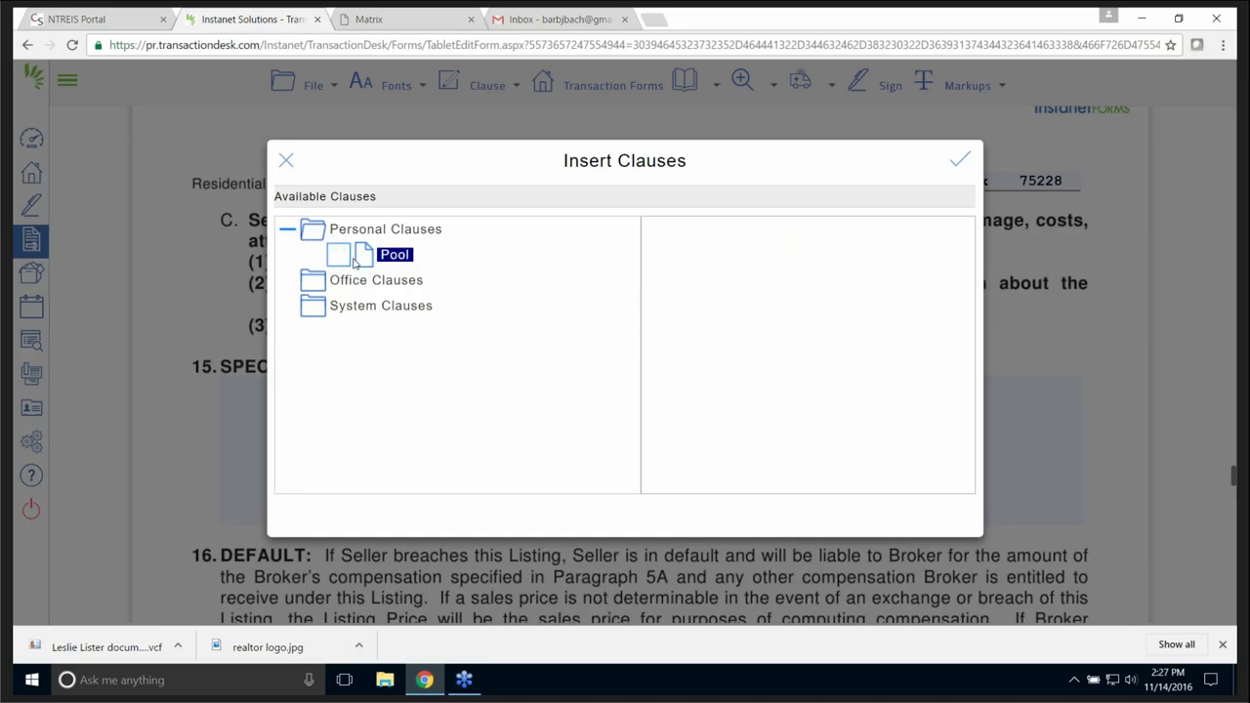
click(336, 256)
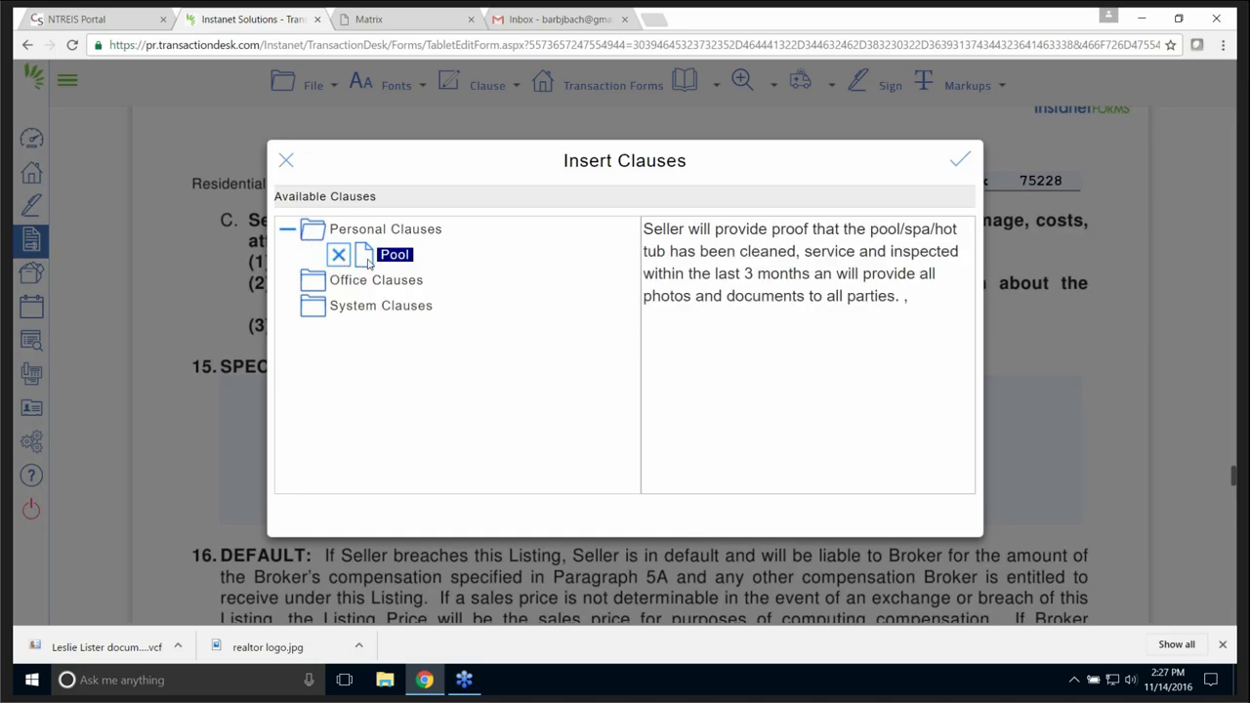
click(960, 160)
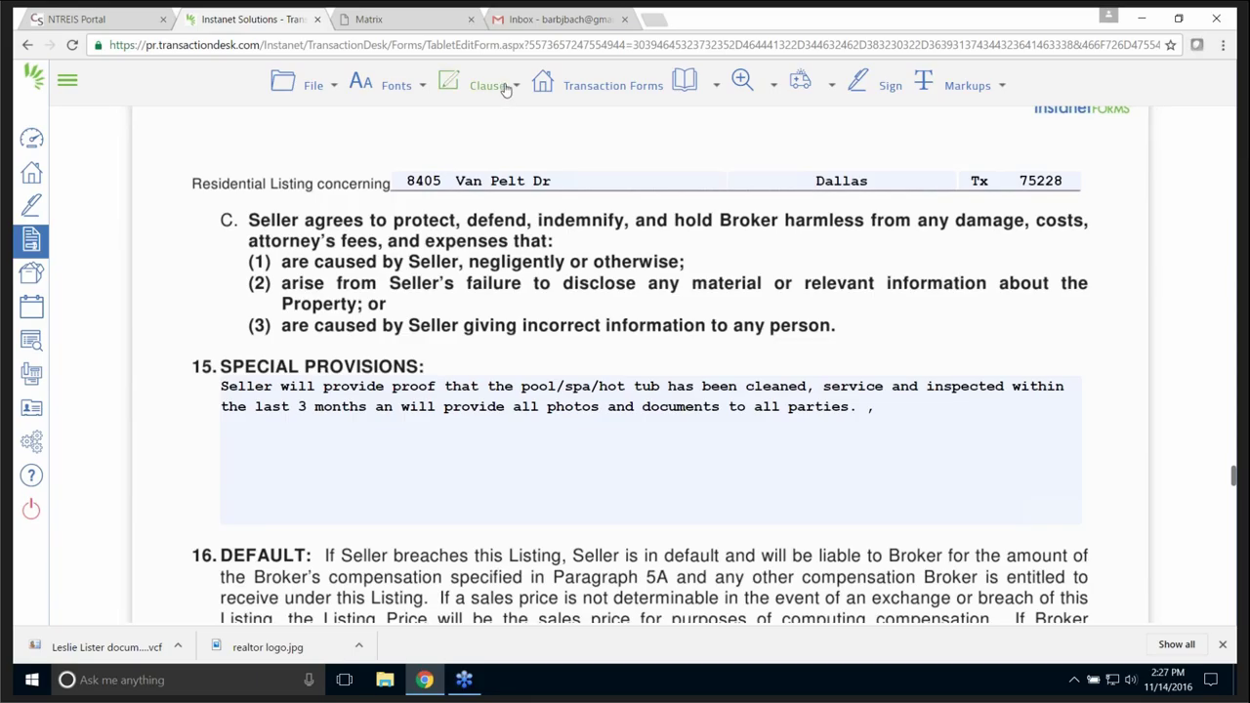
click(612, 86)
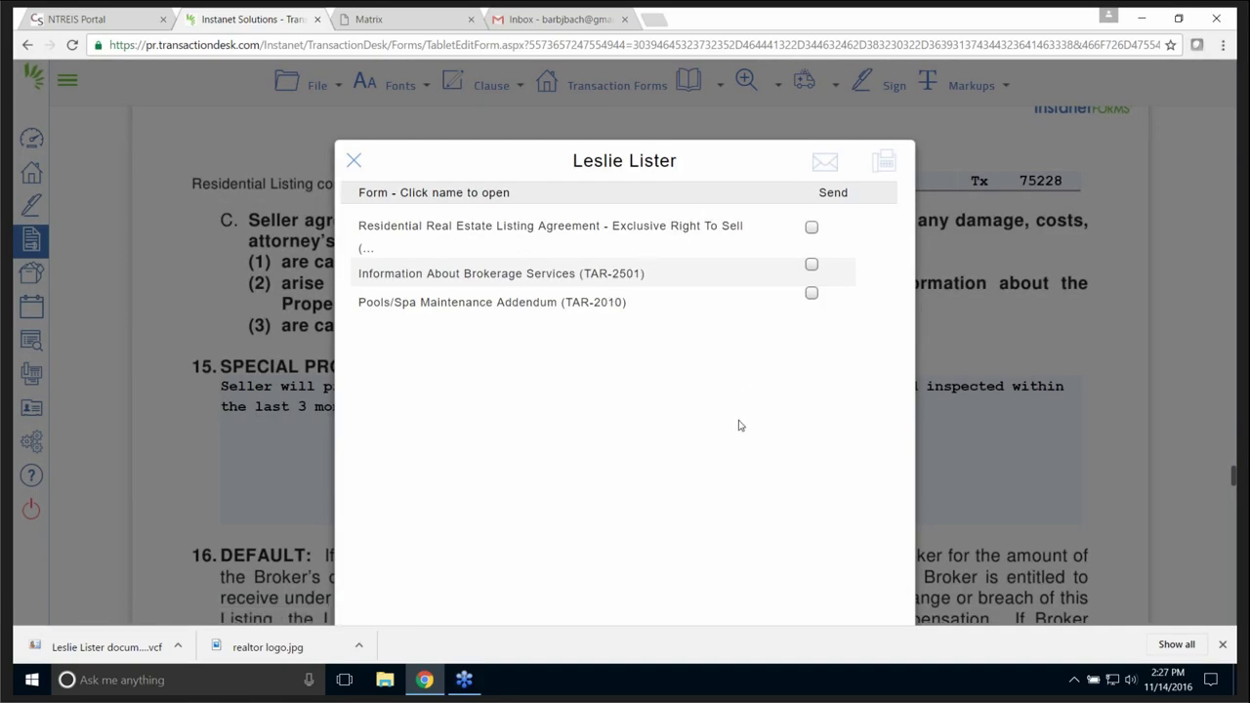
- Close the forms list and use the page dropdown to visit Page 6, then Page 1
click(354, 160)
click(722, 86)
click(722, 87)
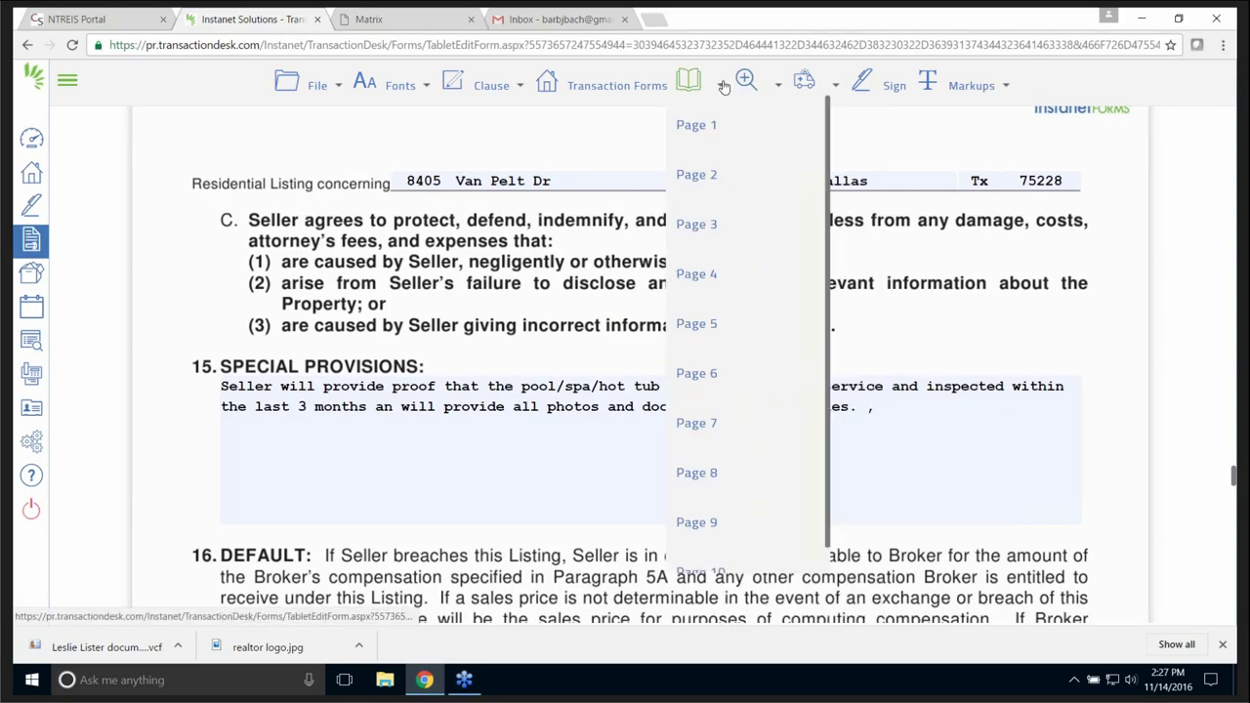
click(705, 378)
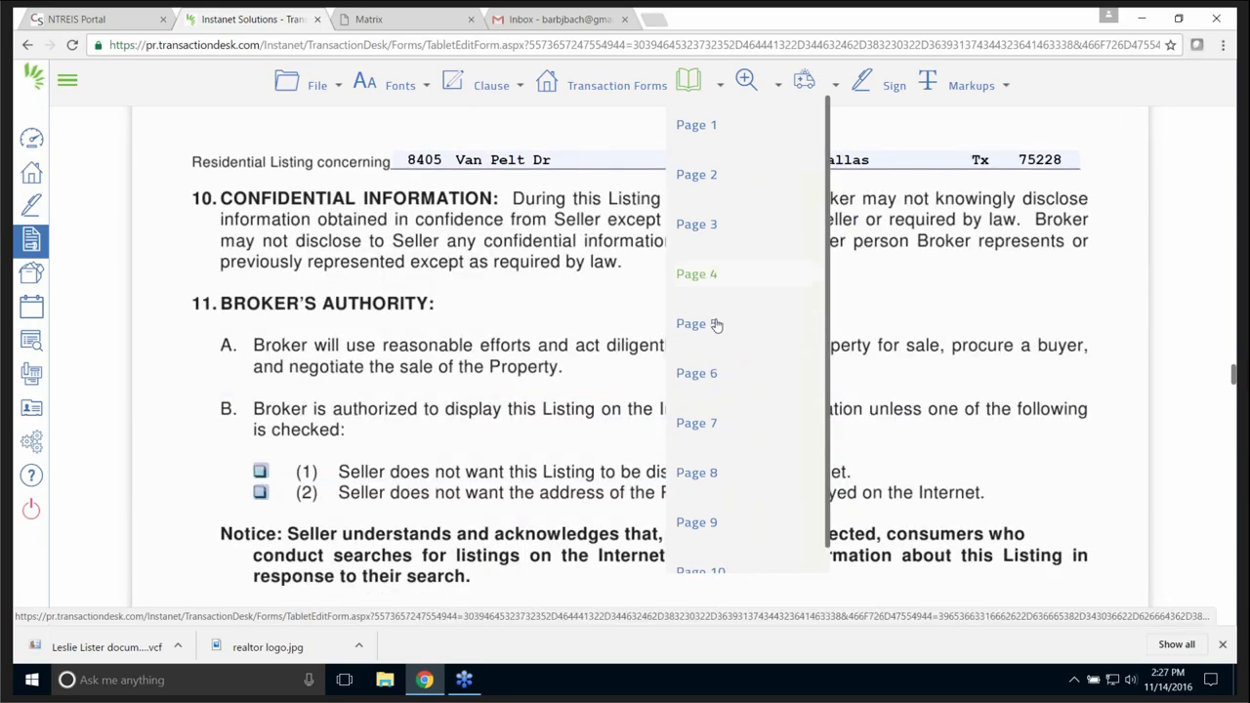
click(713, 226)
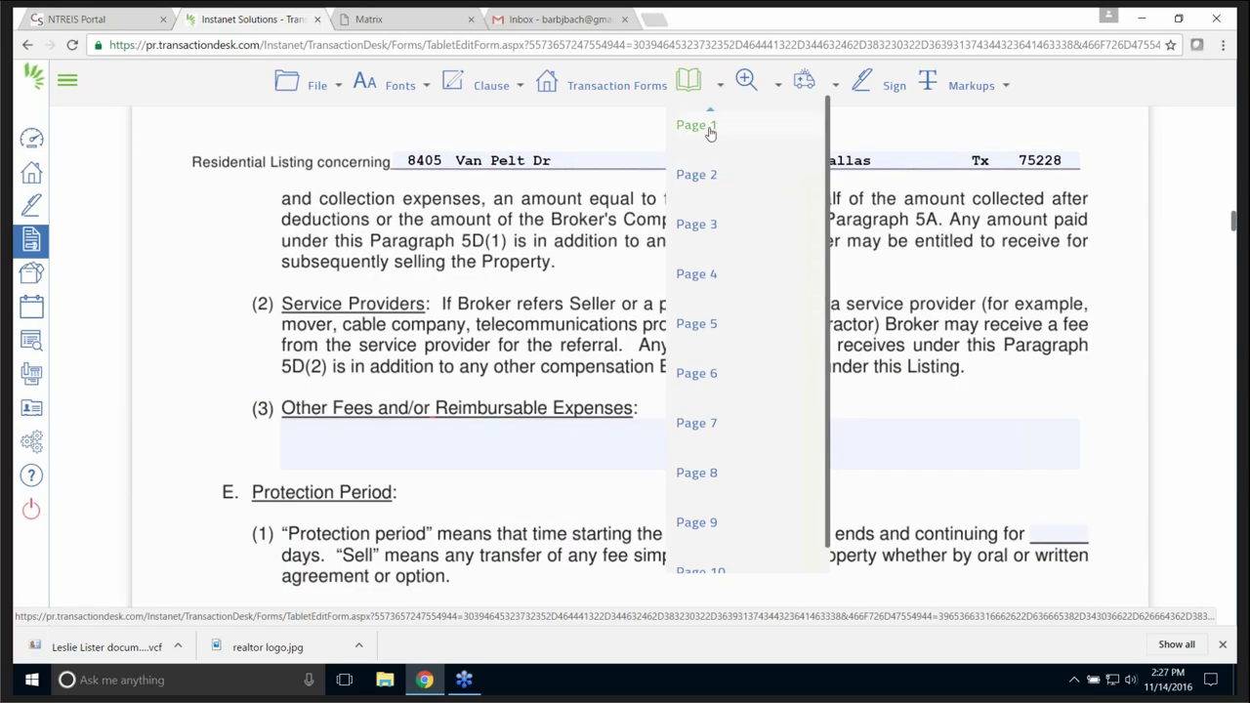
click(710, 128)
mouse_move(745, 80)
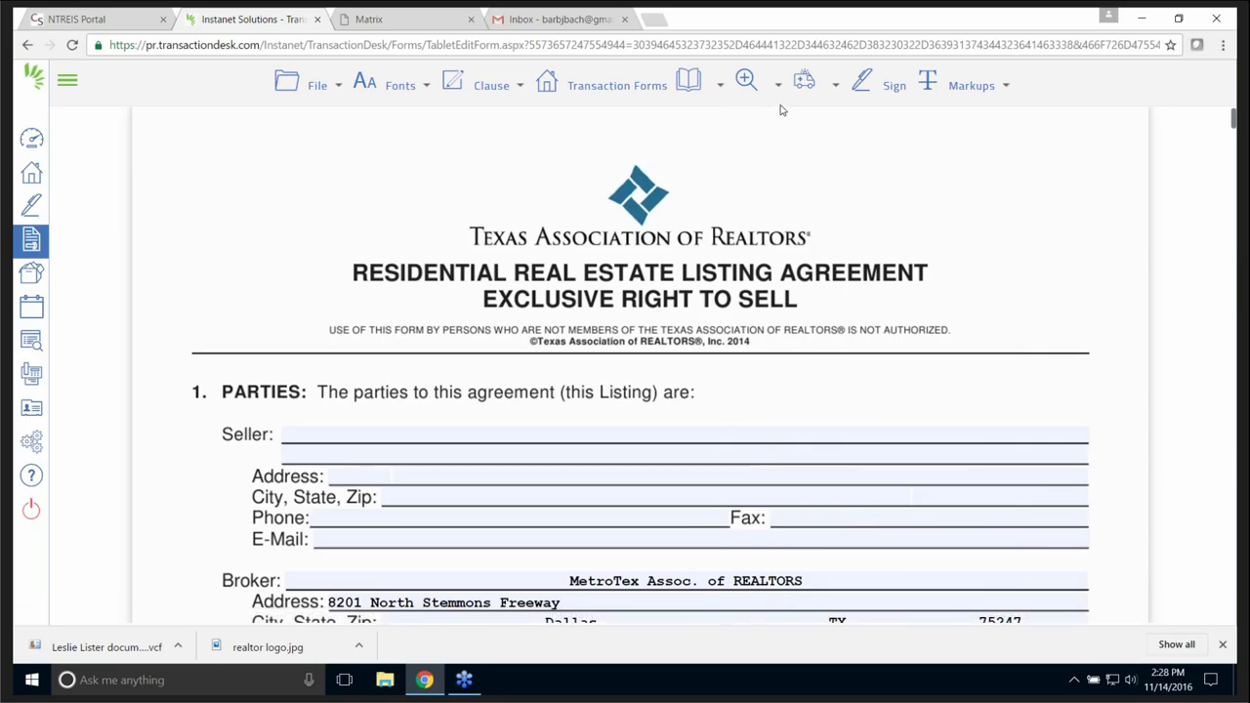
mouse_move(804, 84)
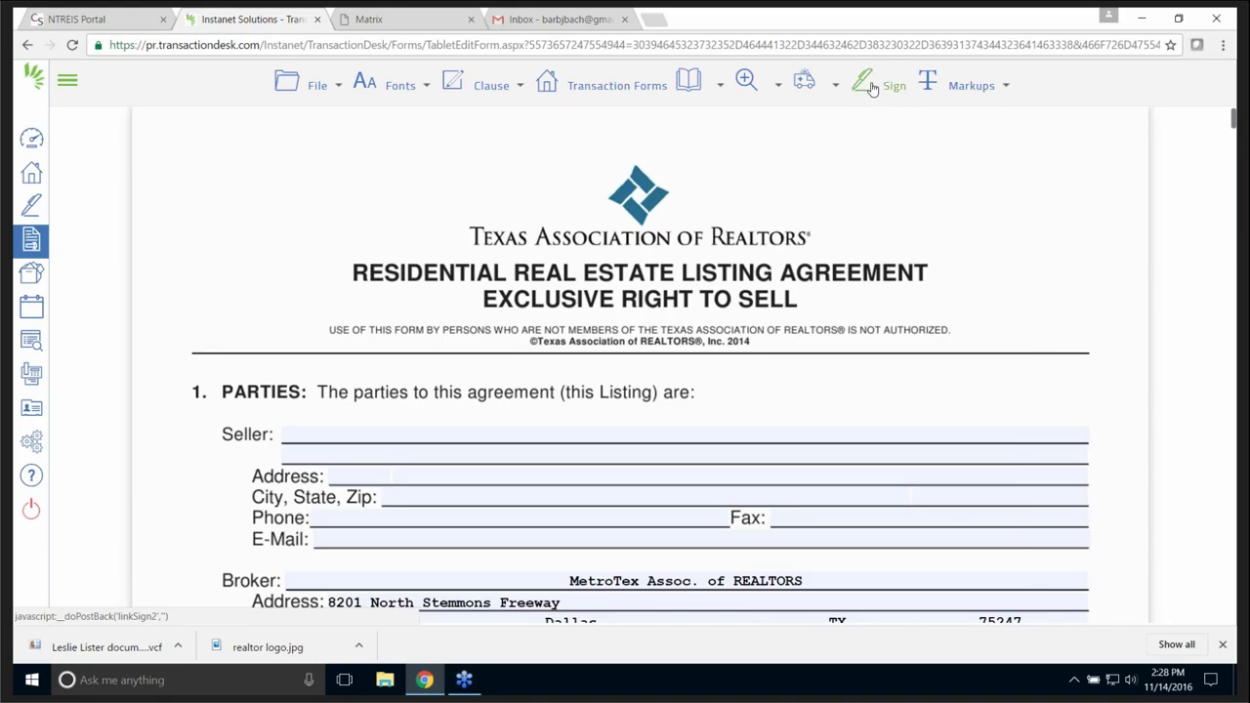
mouse_move(976, 88)
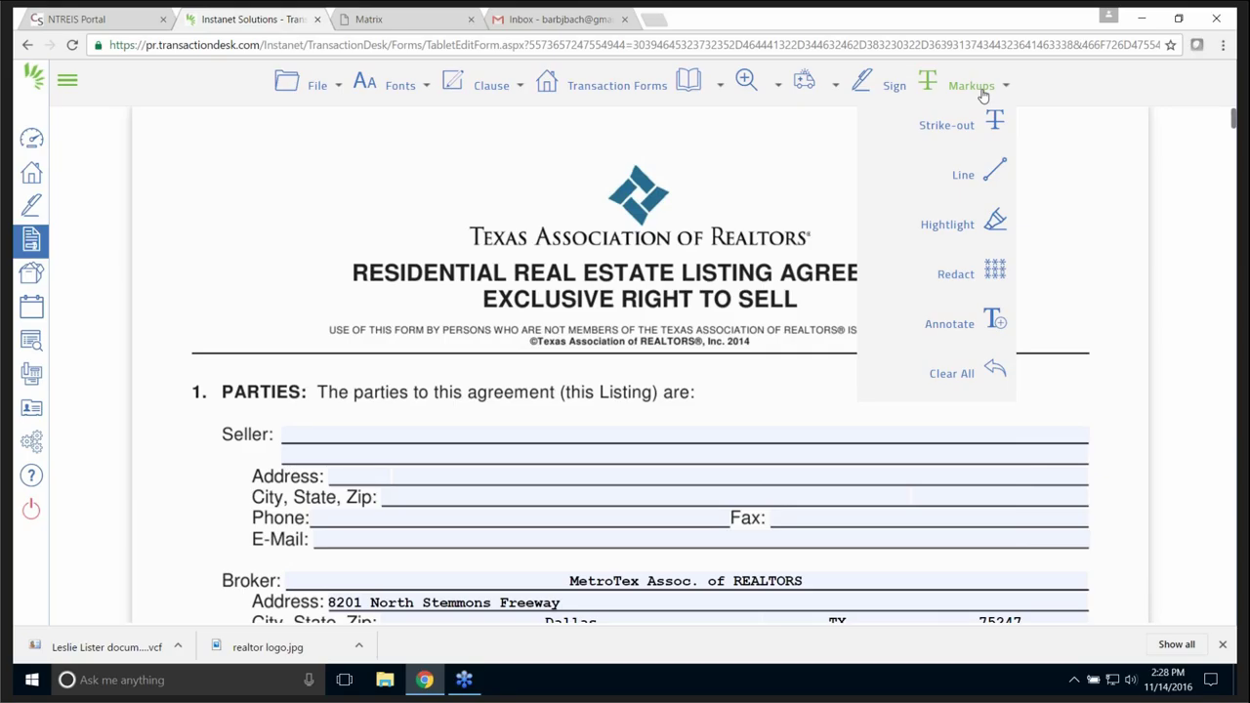
- Choose the Redact tool from the Markups menu
click(1003, 226)
scroll(1051, 283, down, 1)
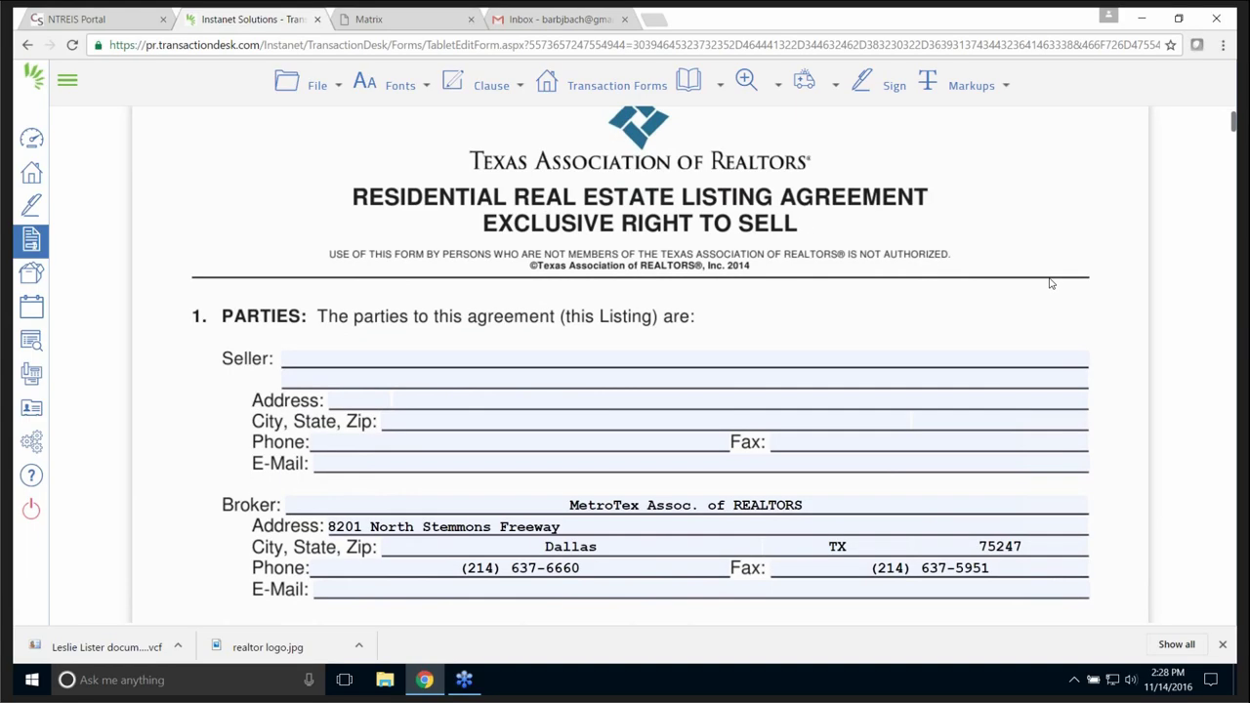
scroll(1050, 283, down, 2)
click(971, 85)
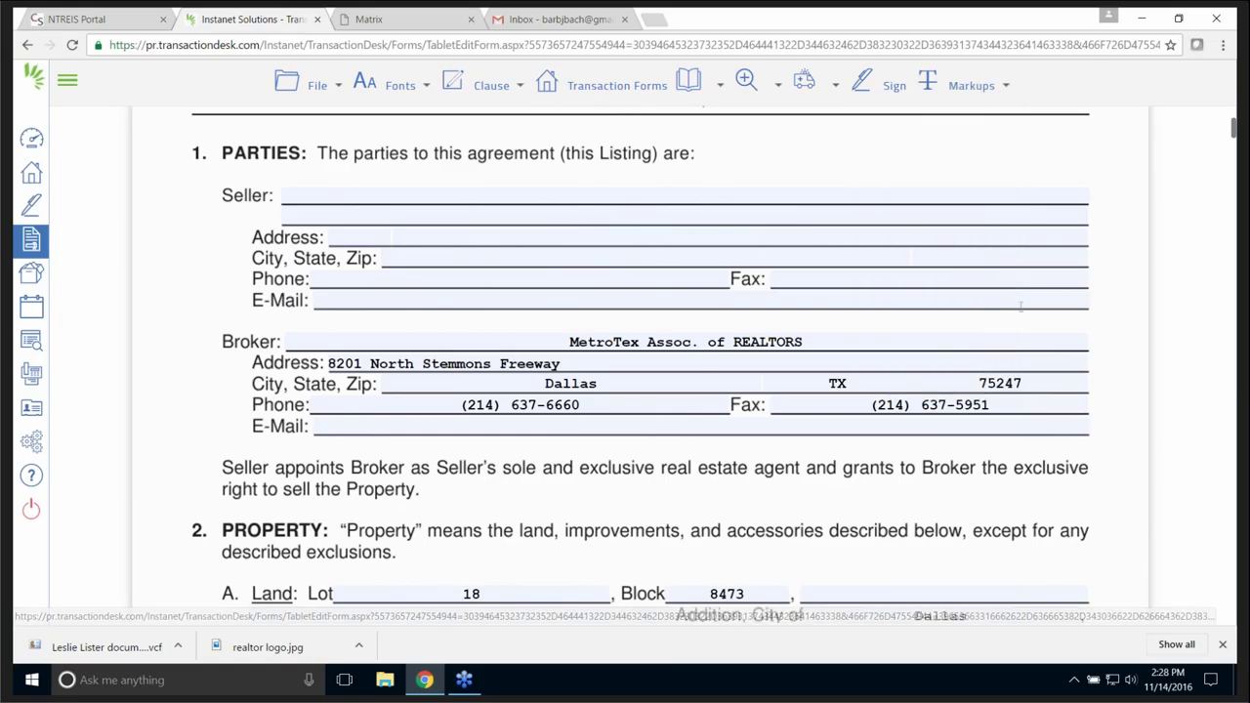
click(973, 92)
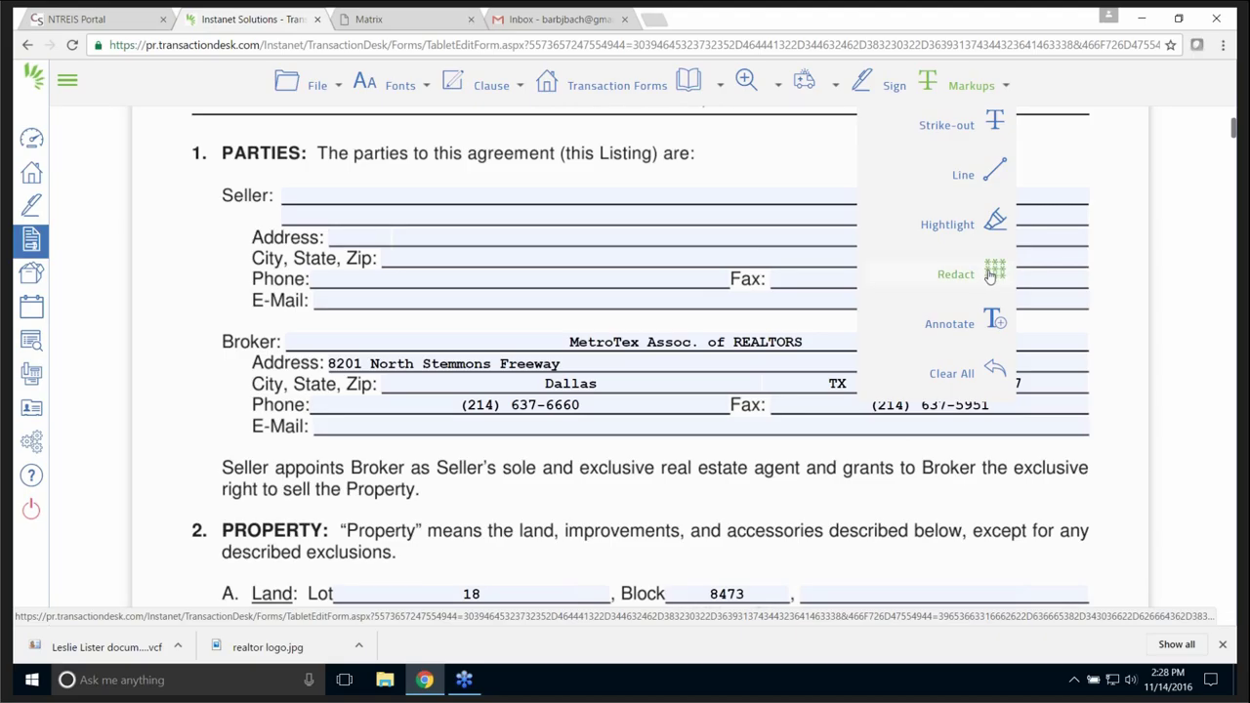
click(989, 274)
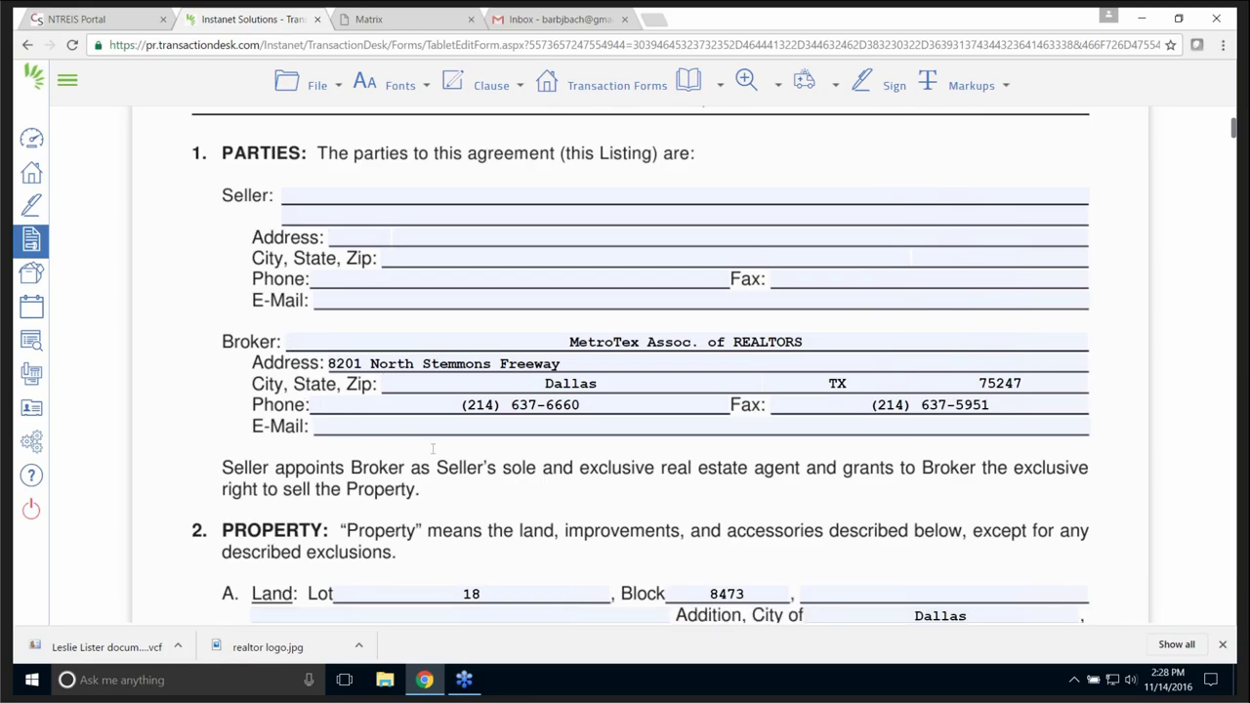
- Draw a redaction box over the Broker block and 'Seller appoints' paragraph, then trim its corner
drag(294, 336, 1122, 512)
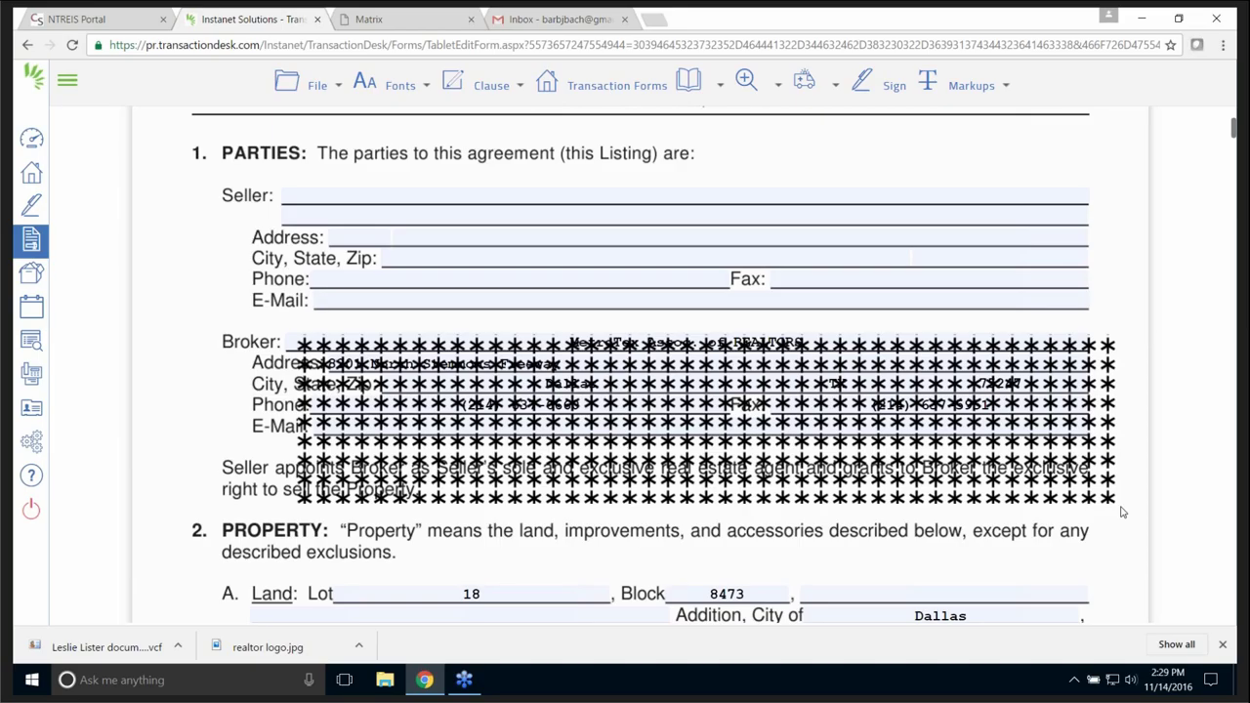
click(1072, 500)
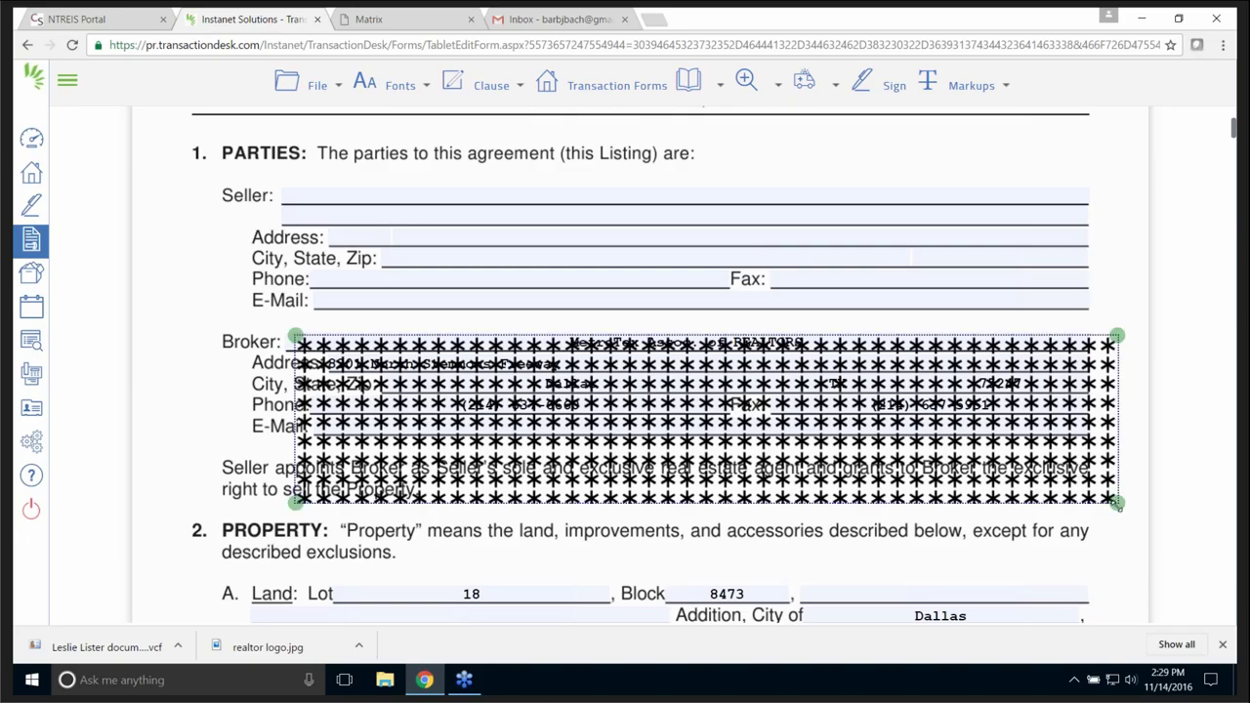
drag(1117, 504, 1053, 501)
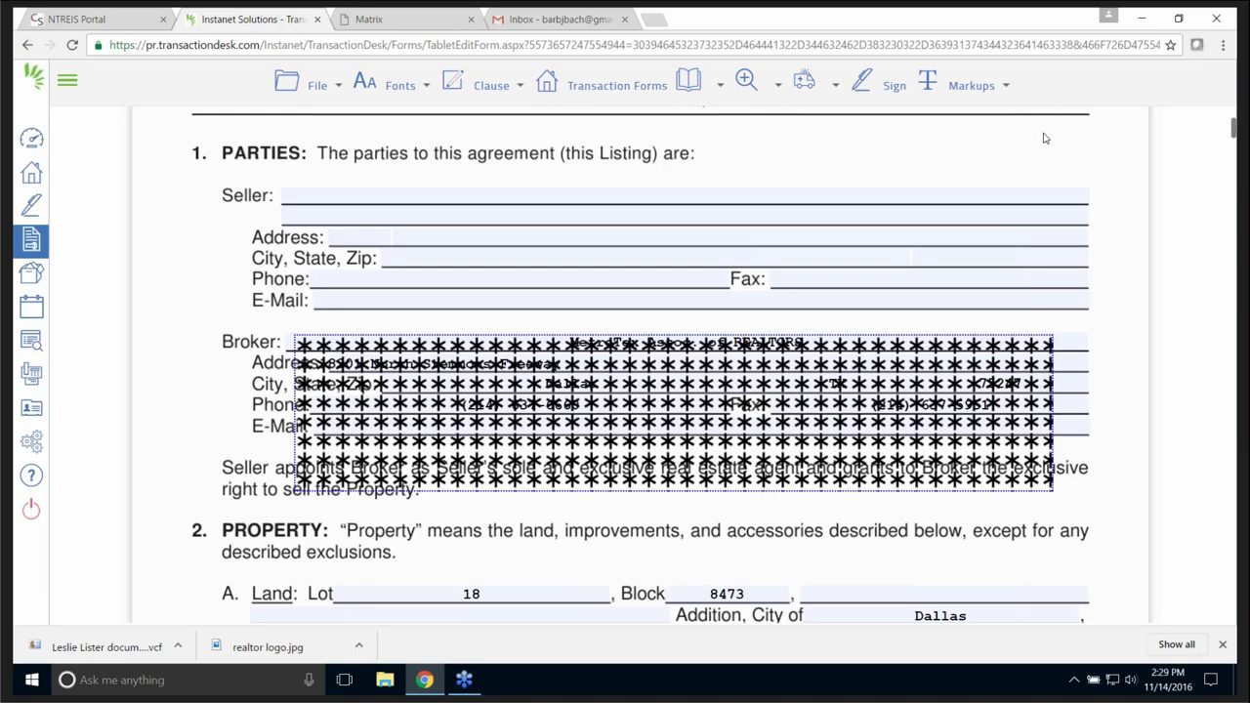
- Add a free-text annotation reading 'tgtggtgt' on the Seller Address line, beside the redaction
click(1006, 86)
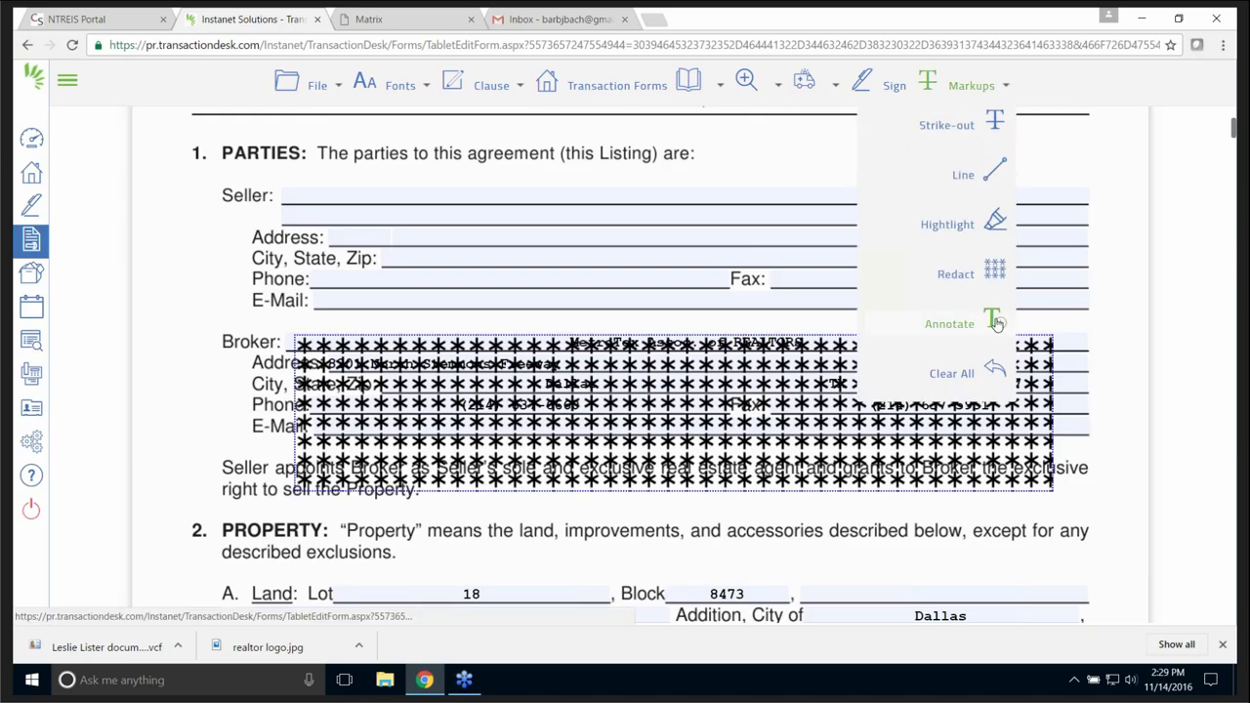
click(996, 323)
drag(507, 217, 598, 271)
mouse_move(689, 285)
mouse_down()
mouse_move(792, 344)
mouse_move(786, 332)
mouse_up()
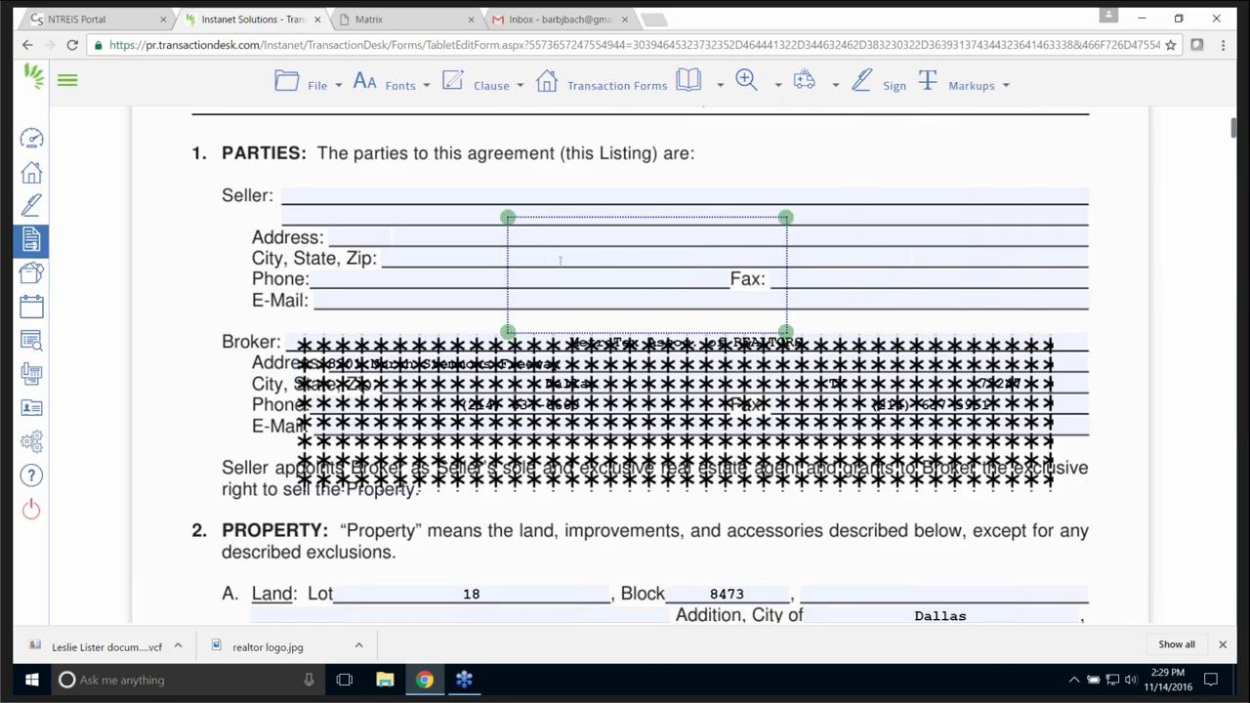
click(559, 259)
text(tgtgg)
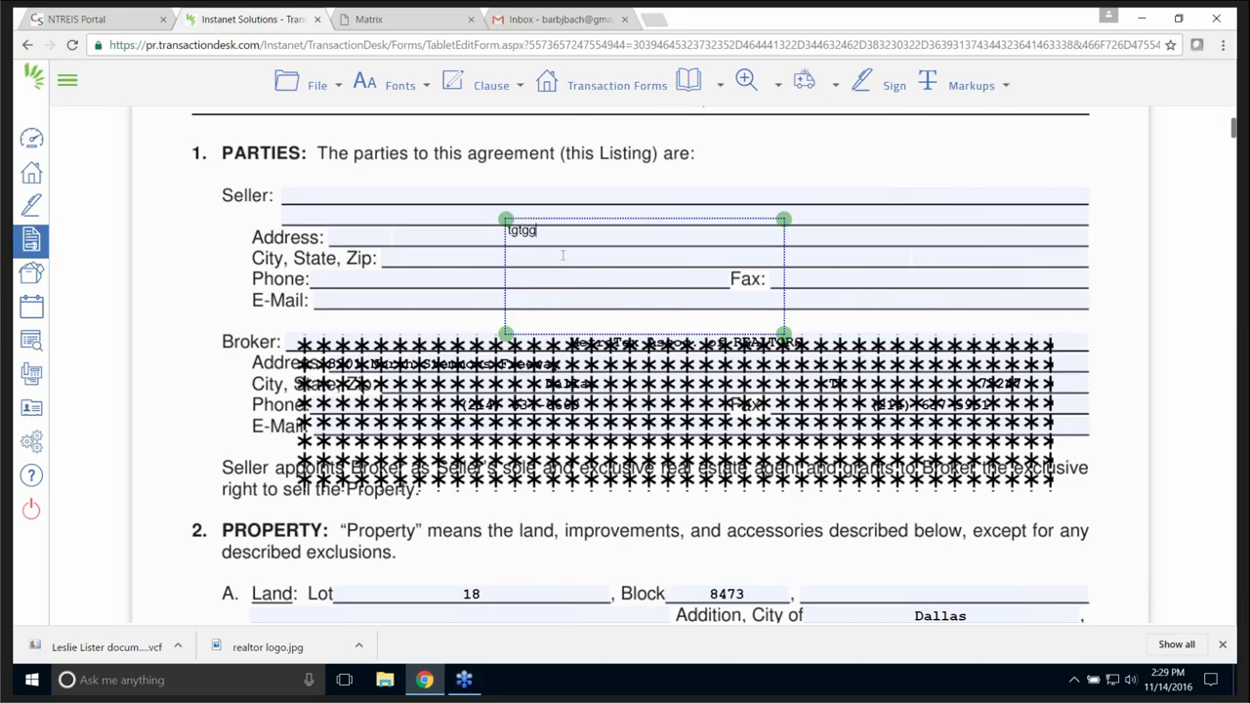
text(tgt)
click(810, 253)
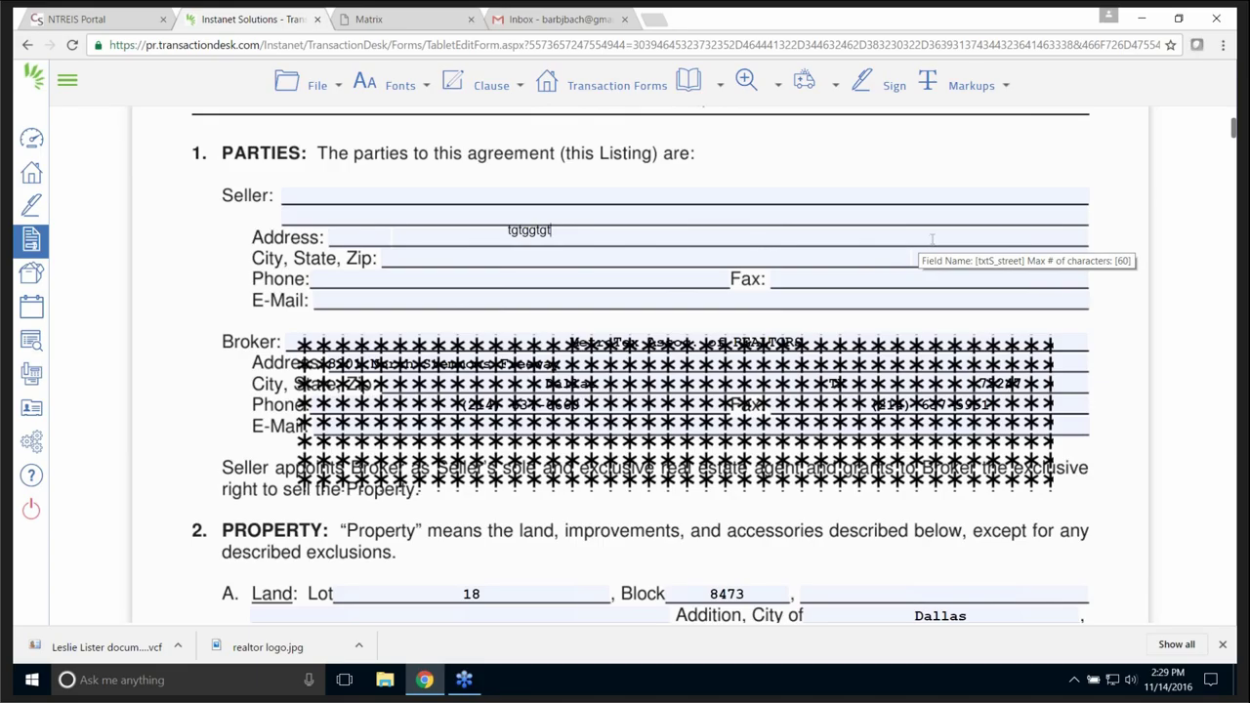
scroll(932, 238, up, 3)
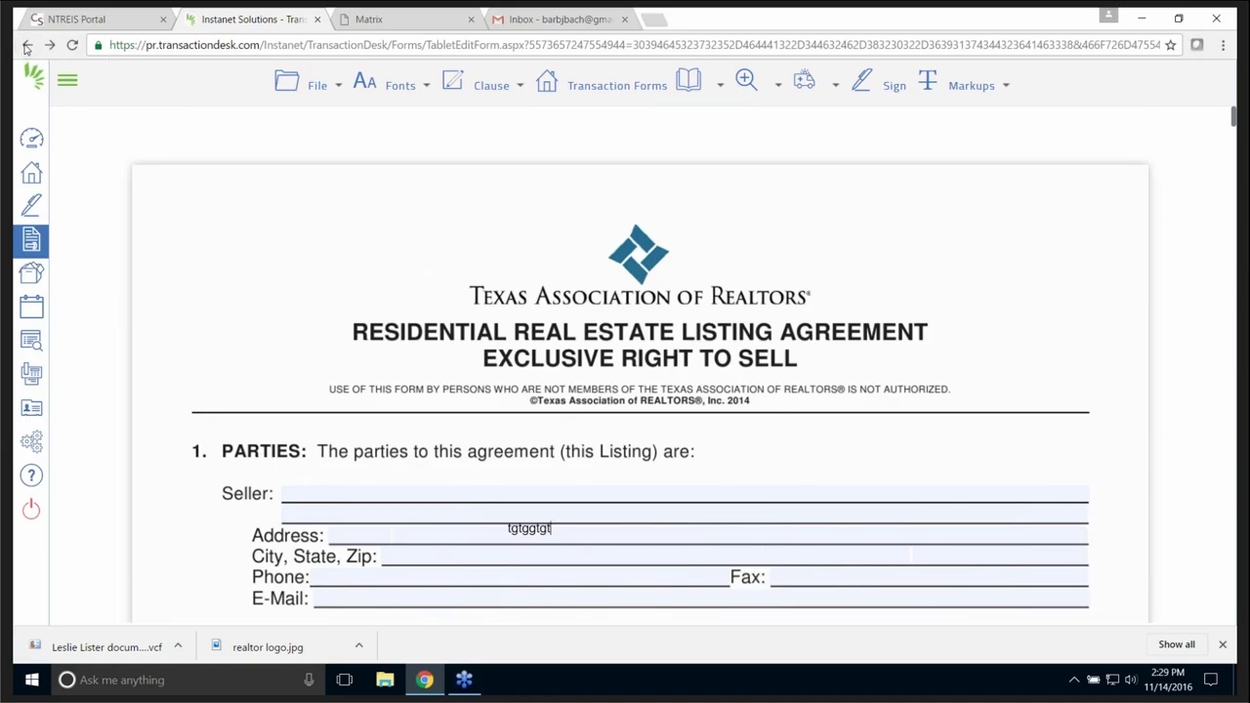
- Return to the Transaction Dashboard and check the TAR-1101 listing agreement in its Forms panel
click(26, 46)
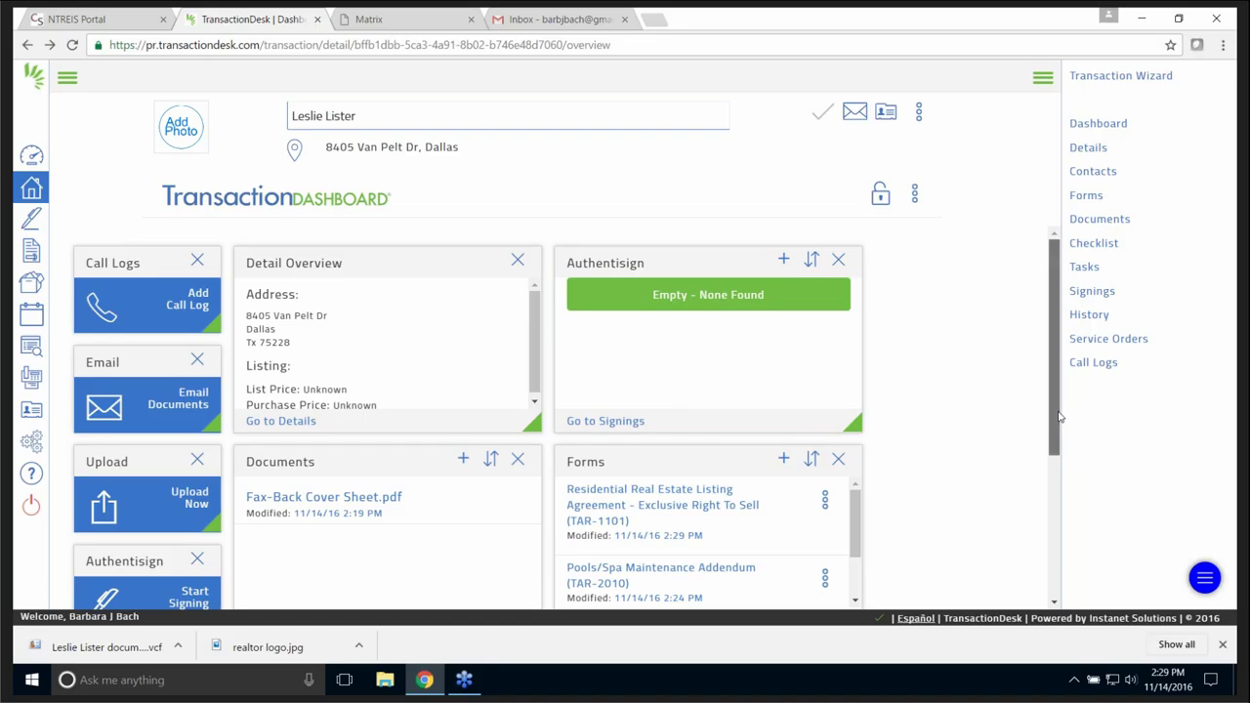
scroll(1062, 437, down, 1)
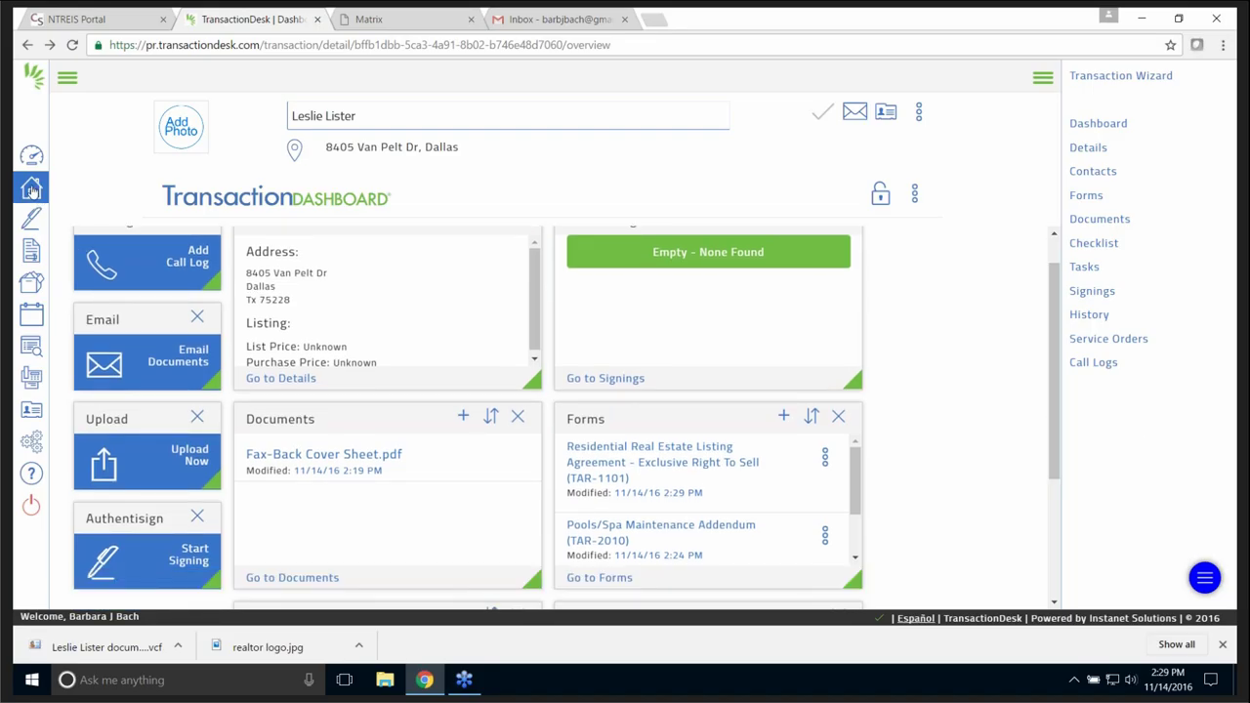
click(30, 192)
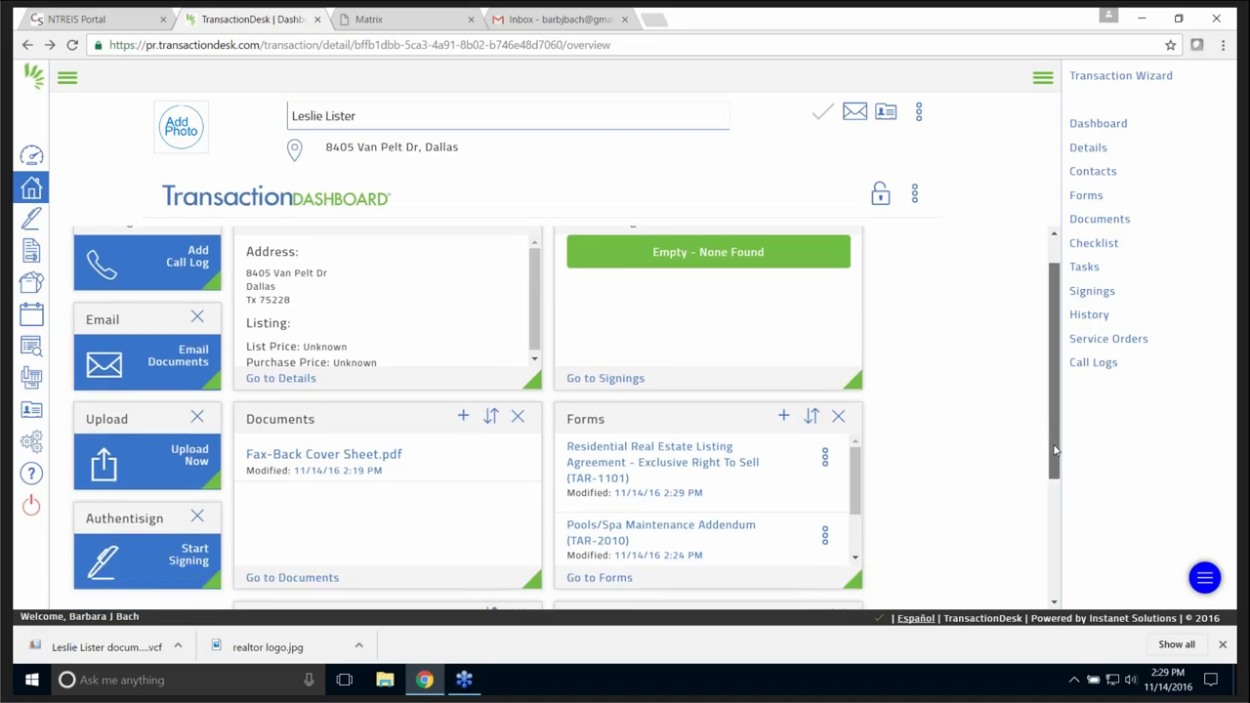
scroll(1055, 461, down, 1)
scroll(1055, 461, down, 2)
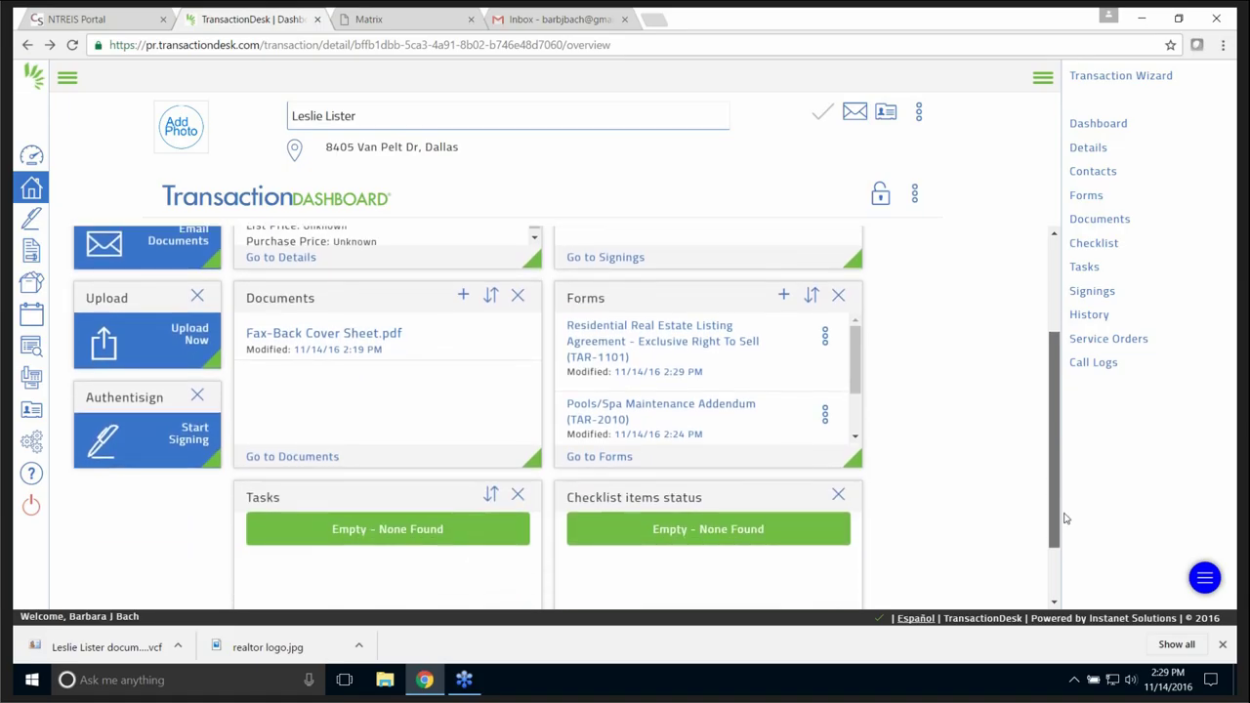
scroll(1066, 472, up, 1)
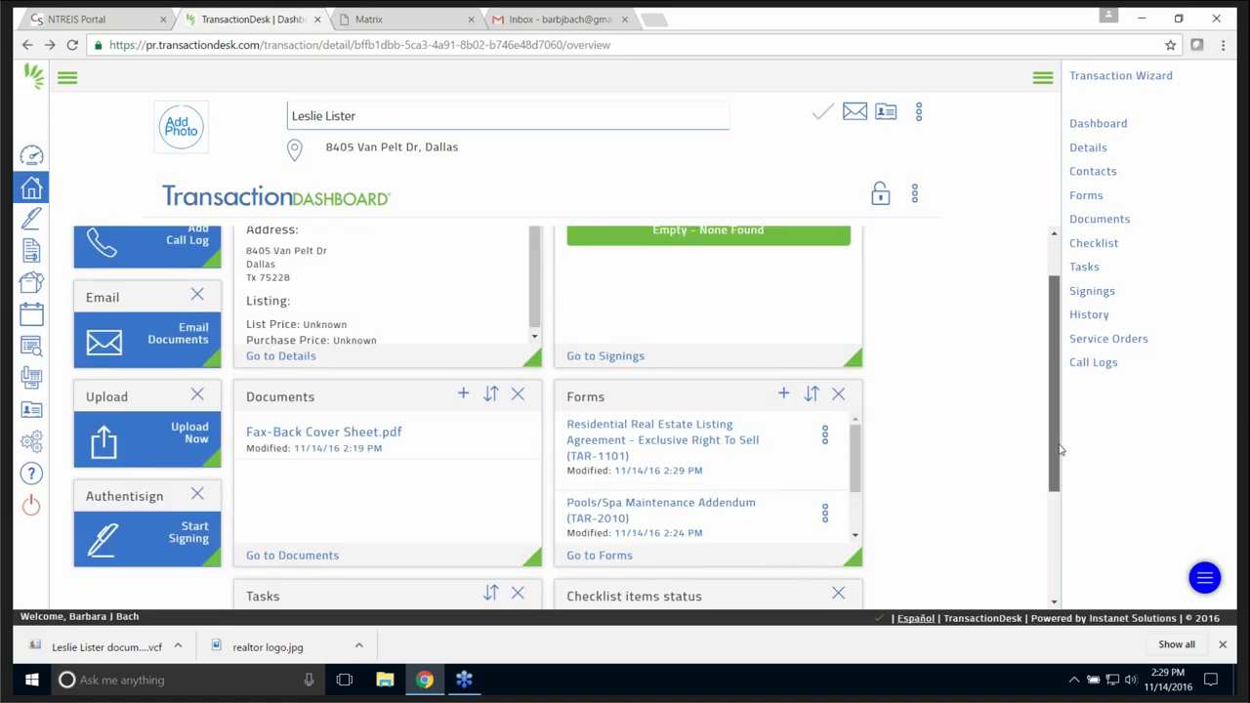
scroll(1056, 438, up, 1)
scroll(1057, 437, down, 2)
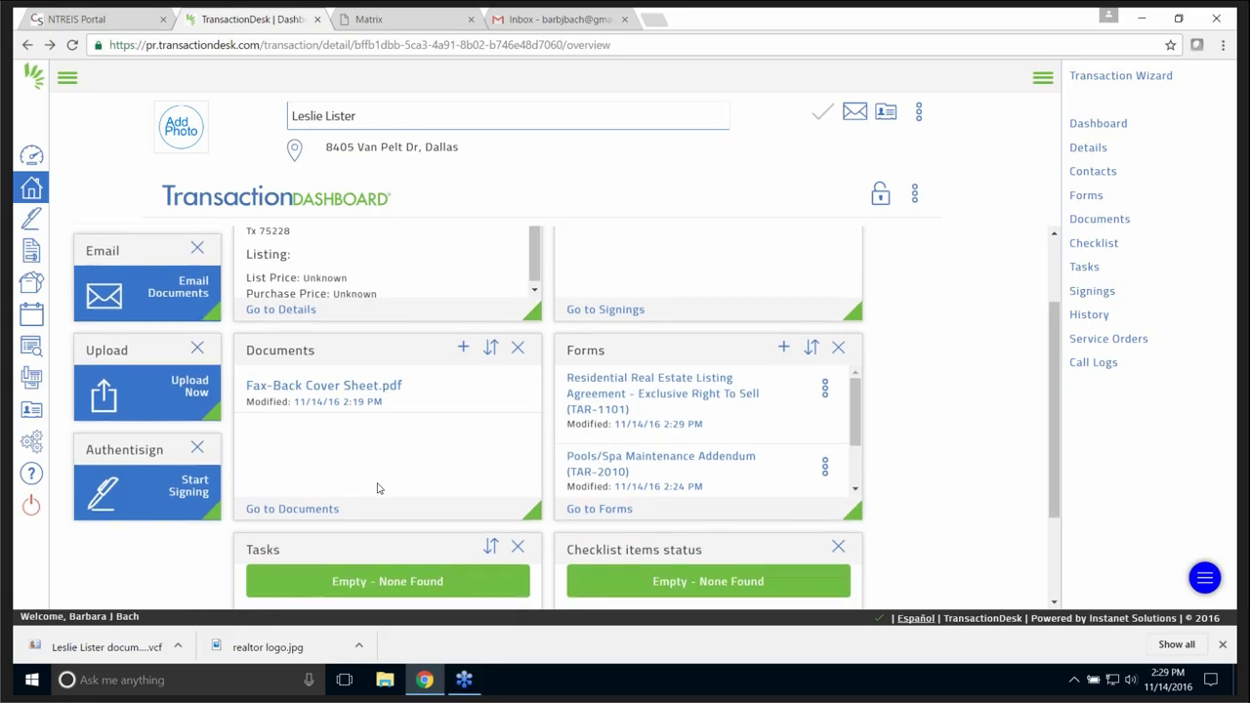
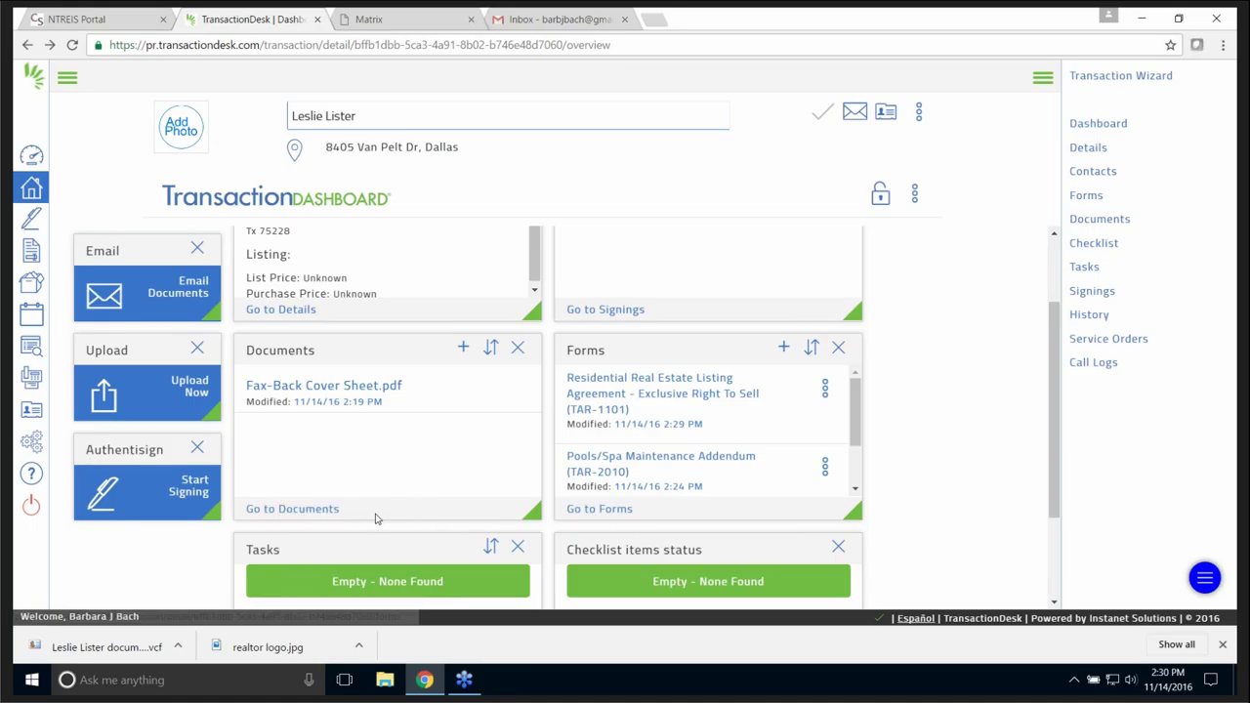
click(295, 510)
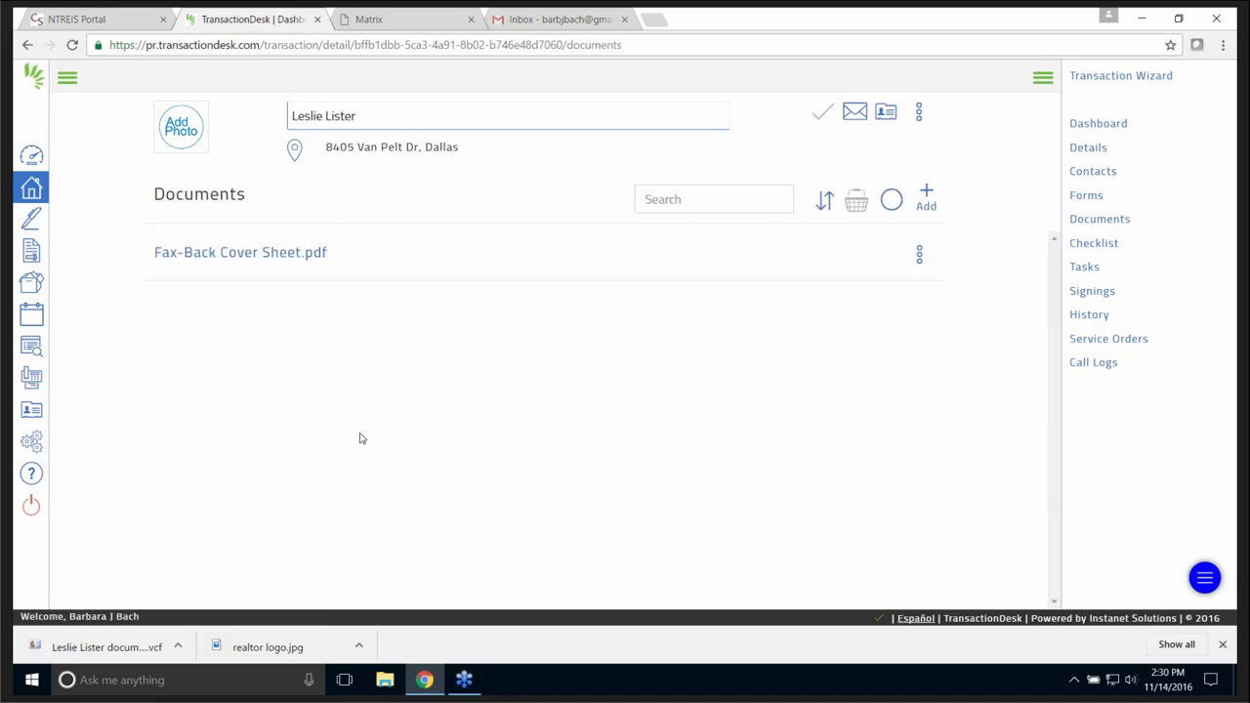
click(926, 199)
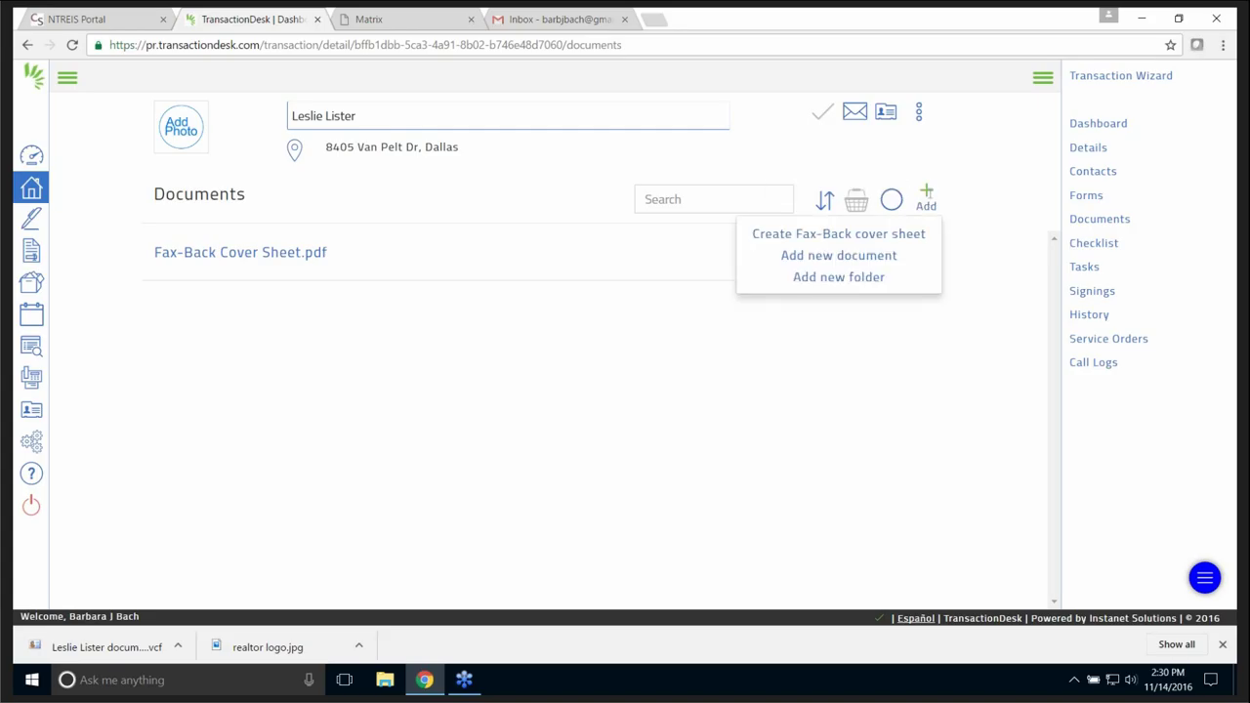
click(848, 257)
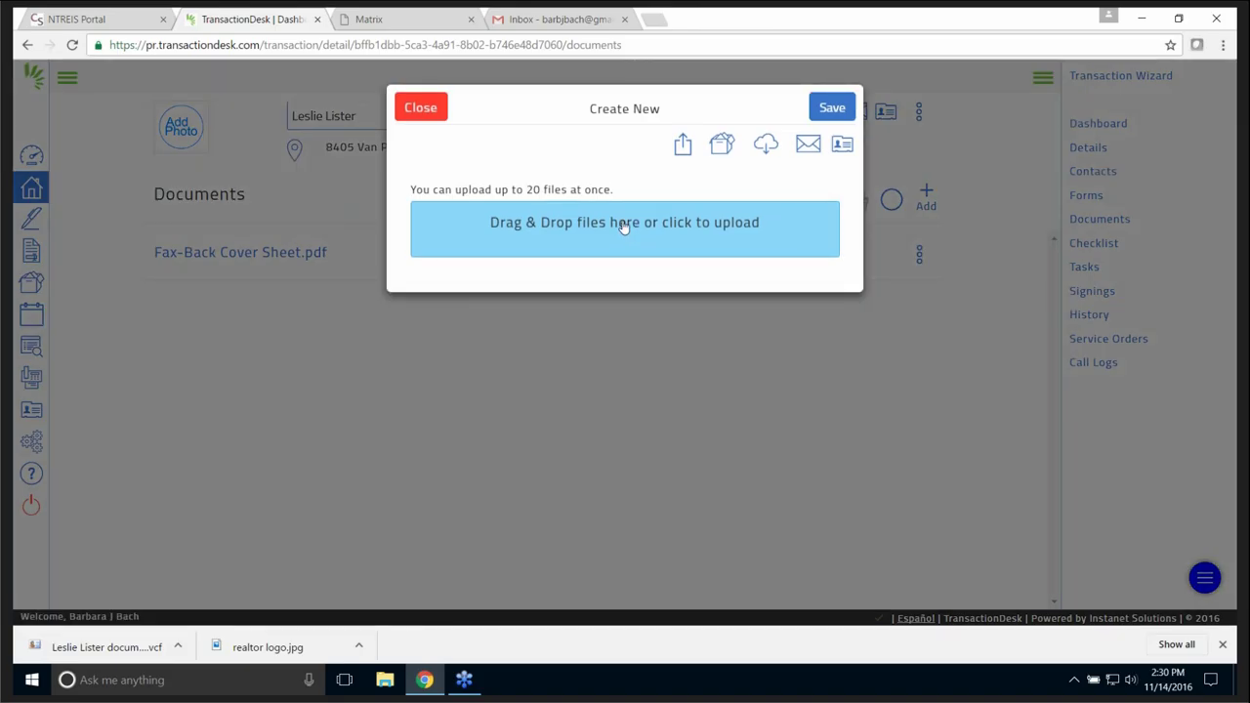
click(623, 226)
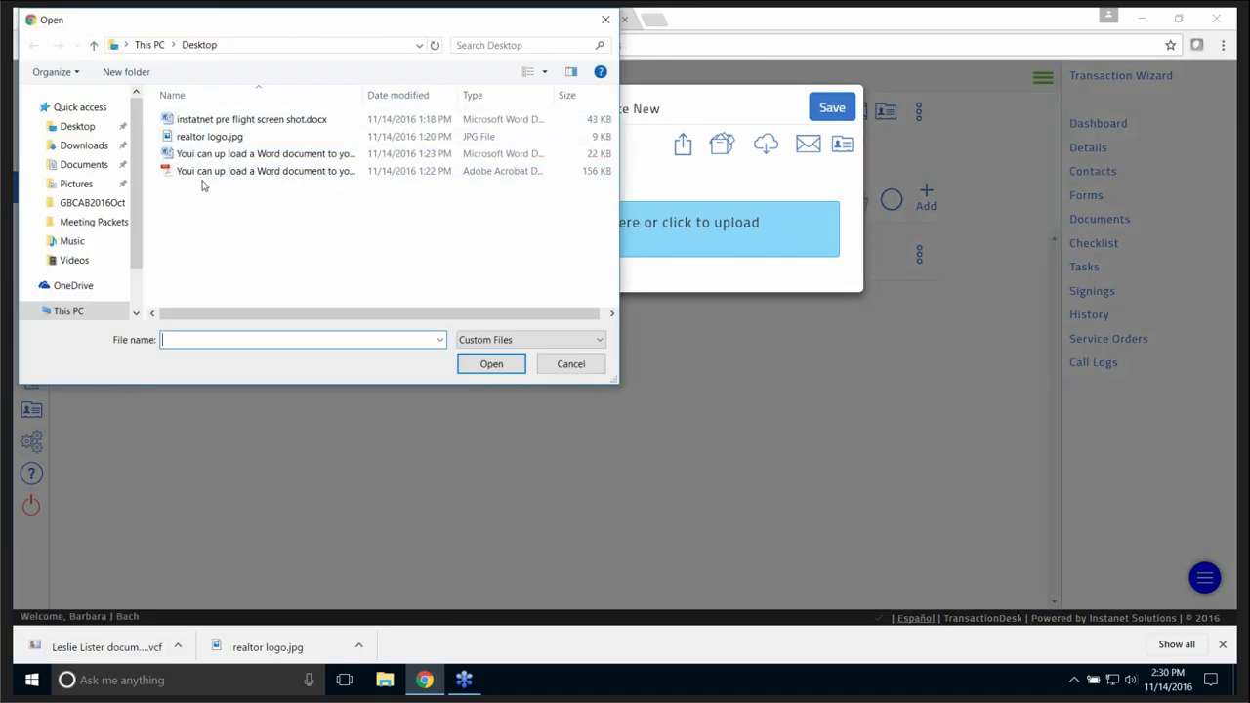
click(205, 156)
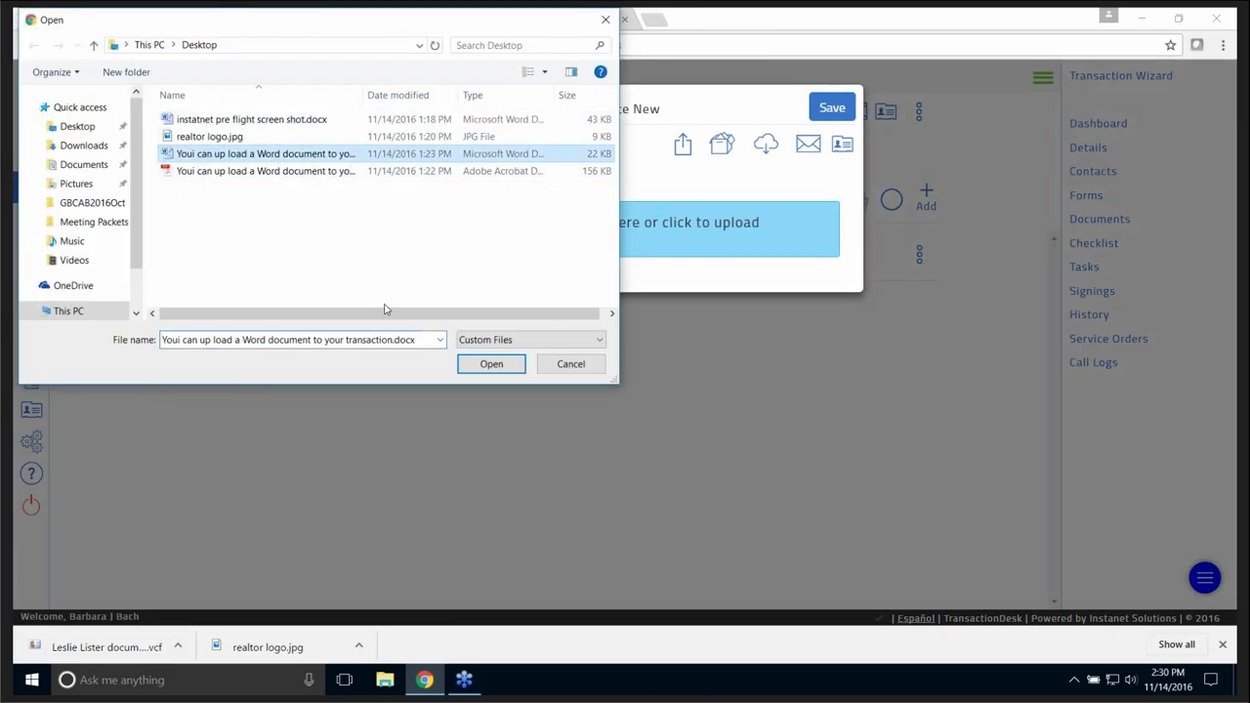
click(491, 364)
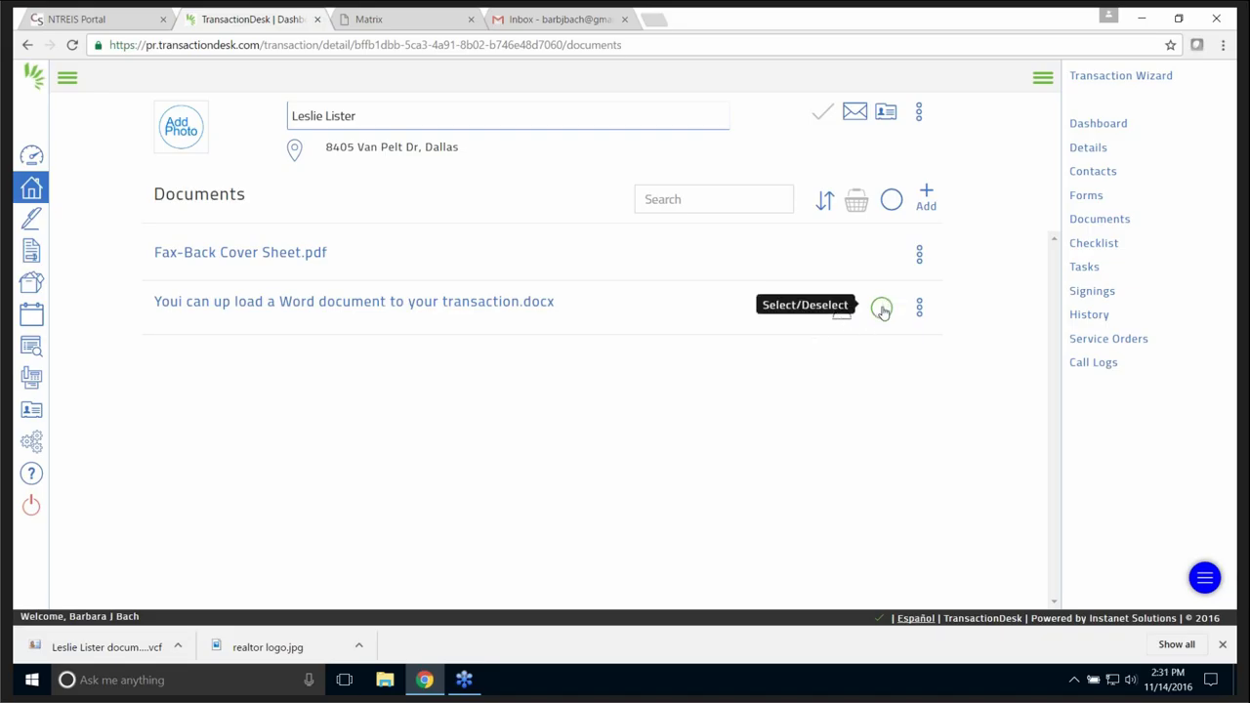
- Toggle the Word document's selection, then open its three-dot action menu and browse the options
click(881, 311)
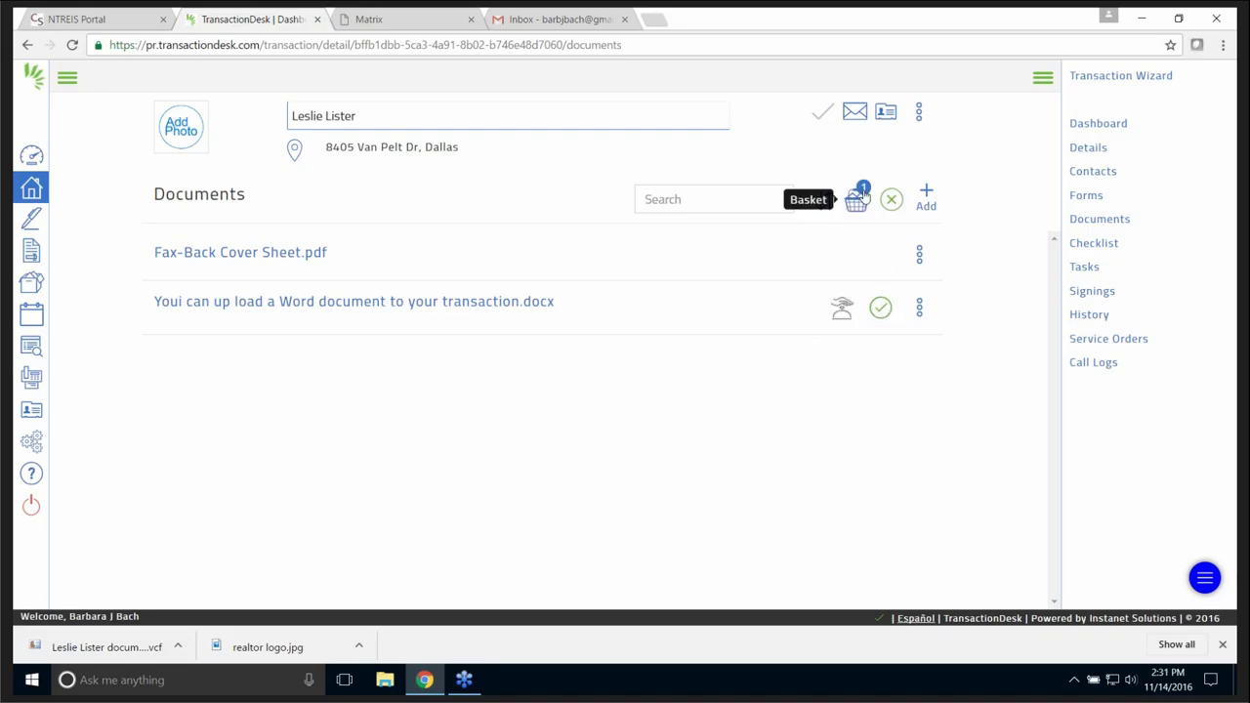
click(880, 309)
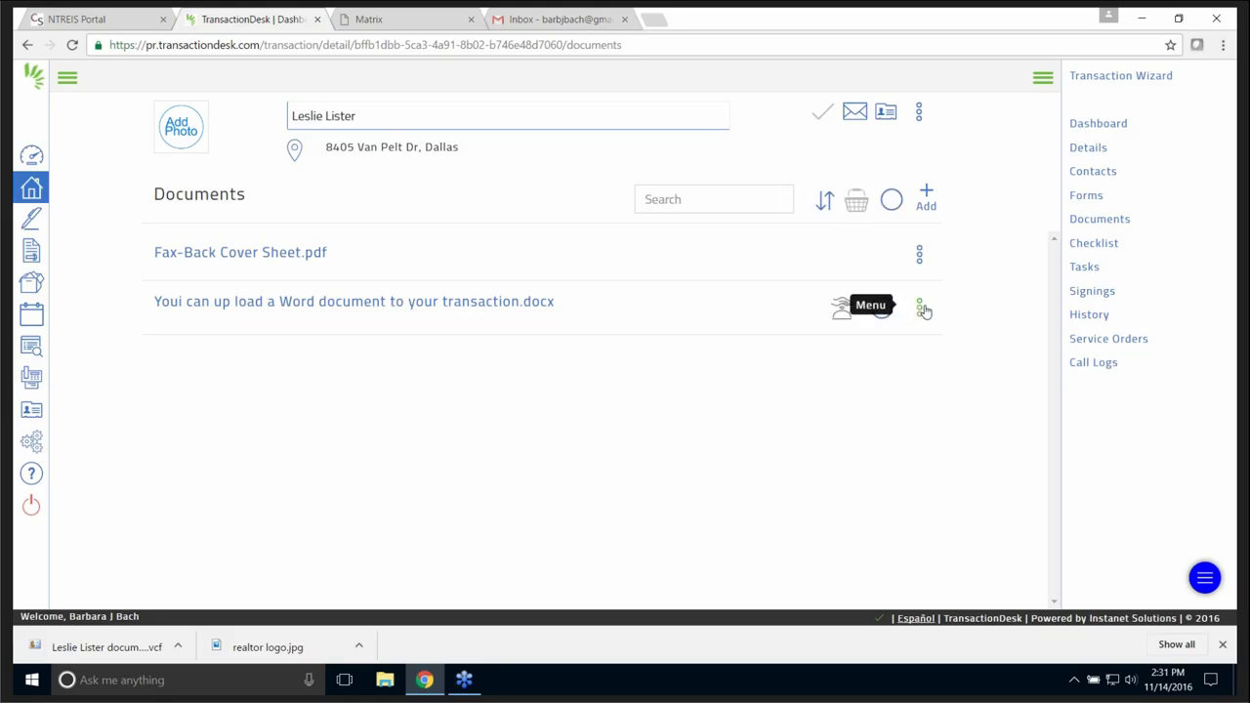
click(919, 310)
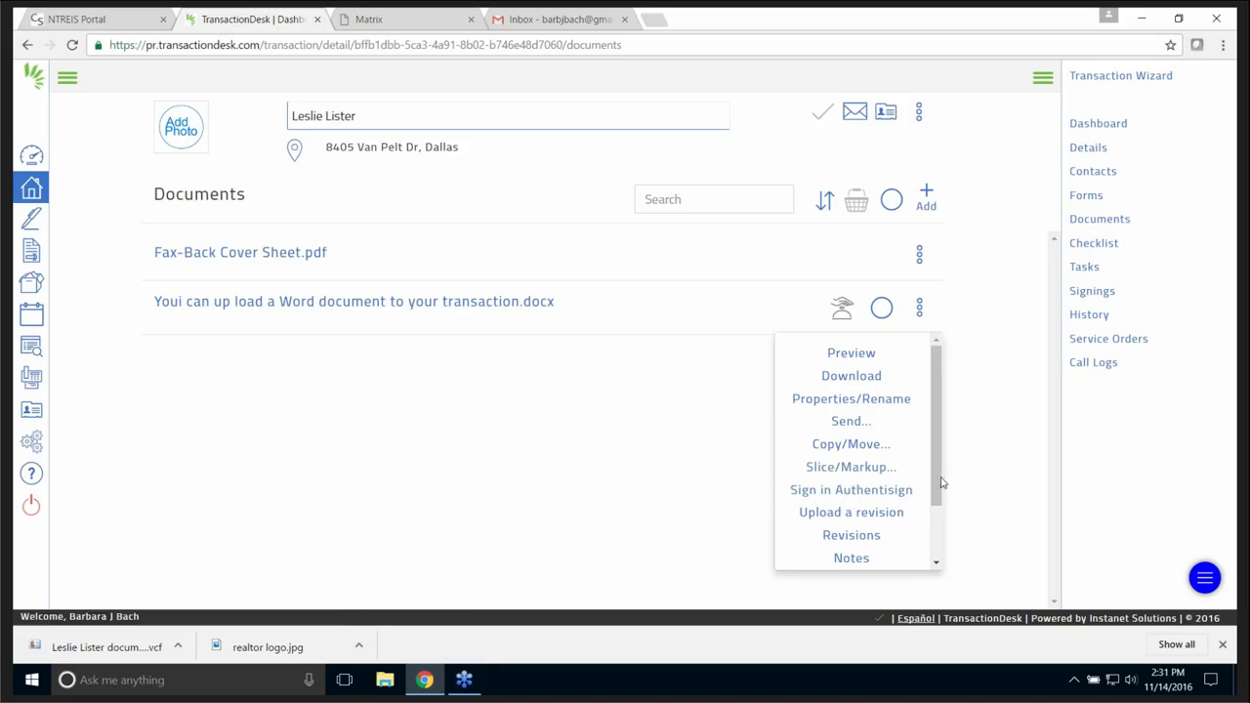
drag(940, 482, 934, 525)
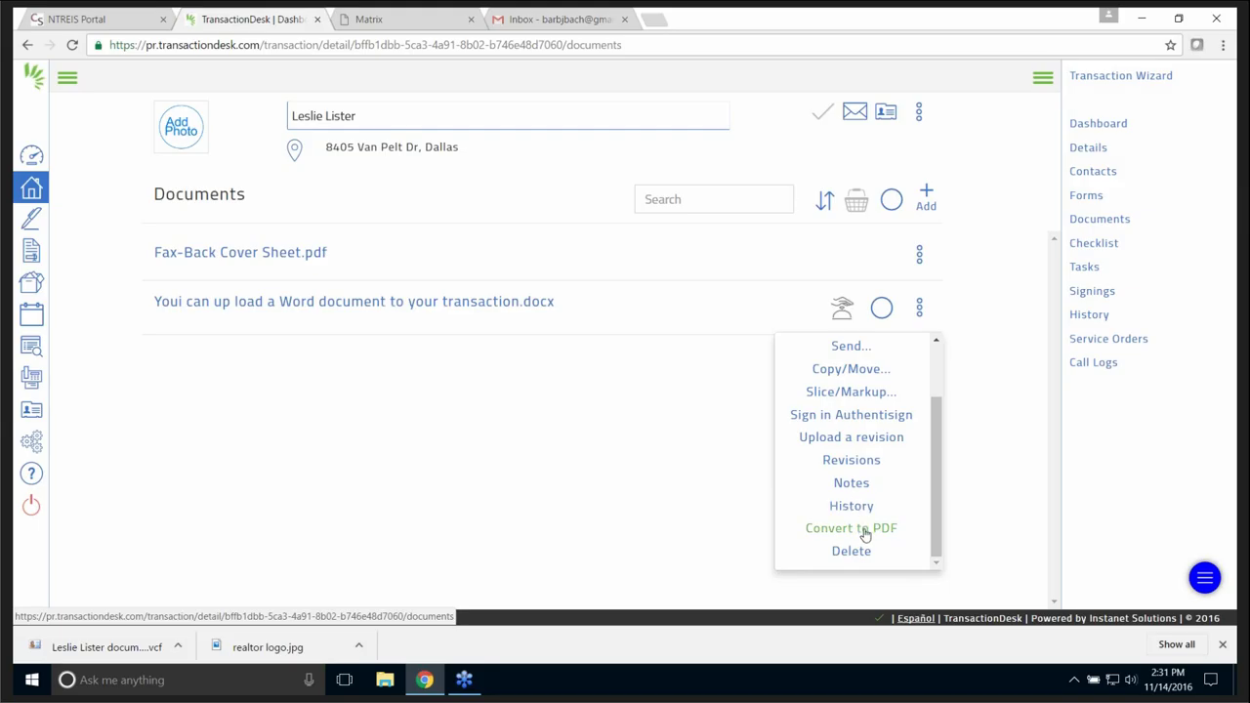
scroll(940, 537, up, 1)
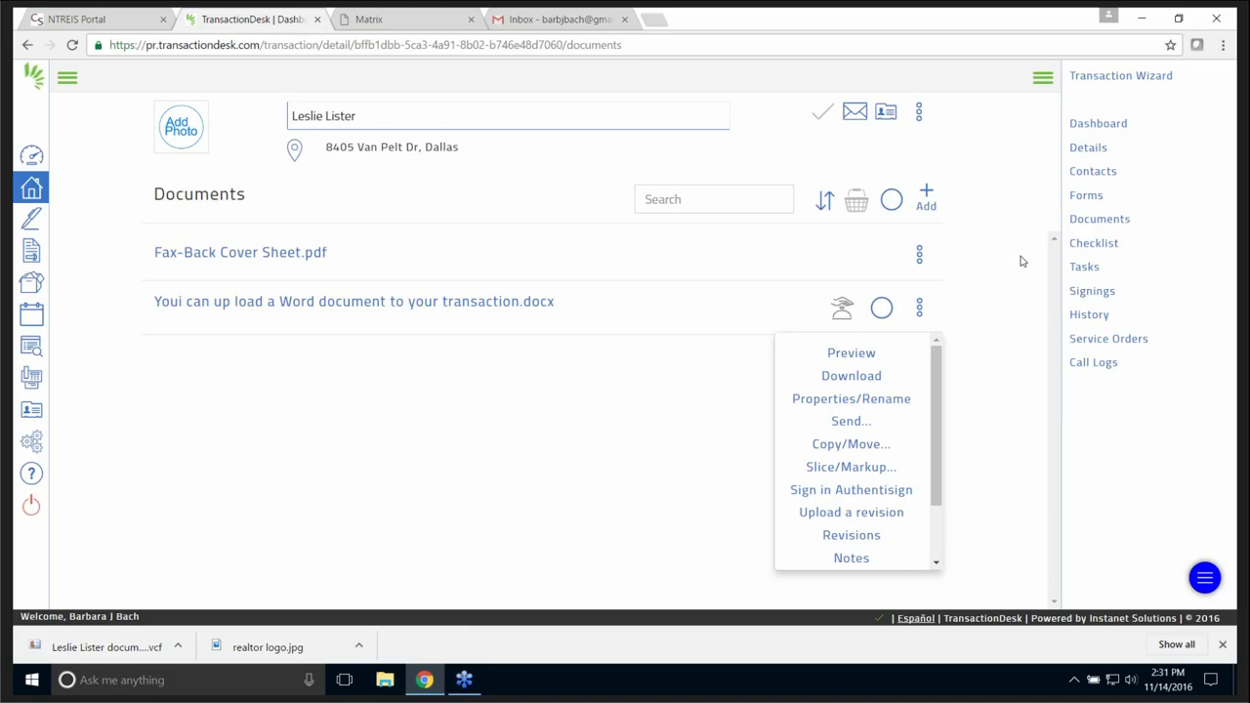
- Return to the transactions list and toggle the first transaction's selection on and off
click(31, 190)
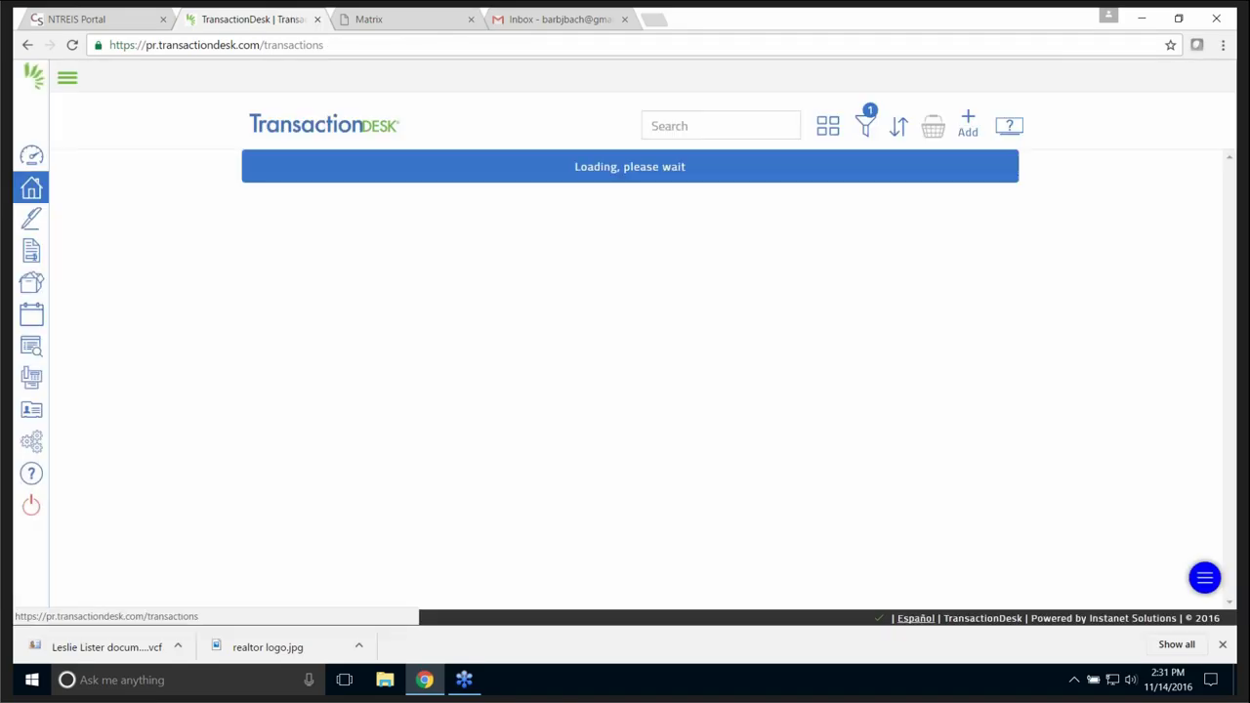
double_click(31, 191)
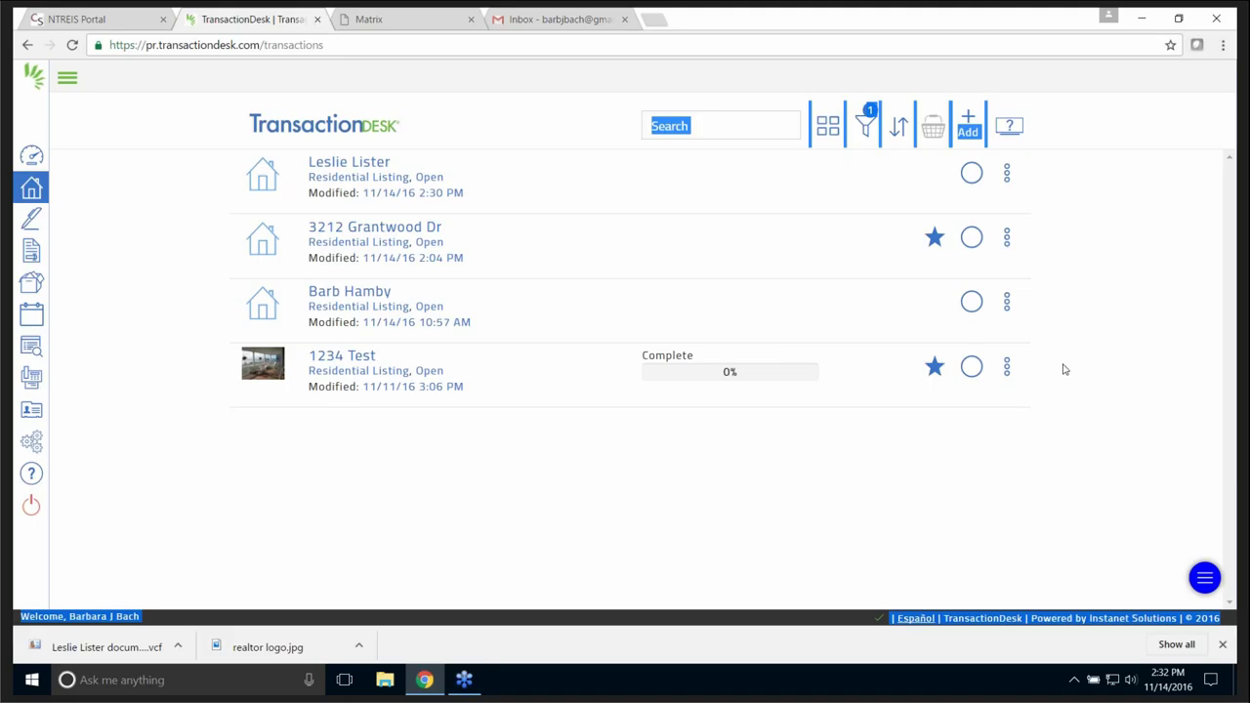
click(971, 176)
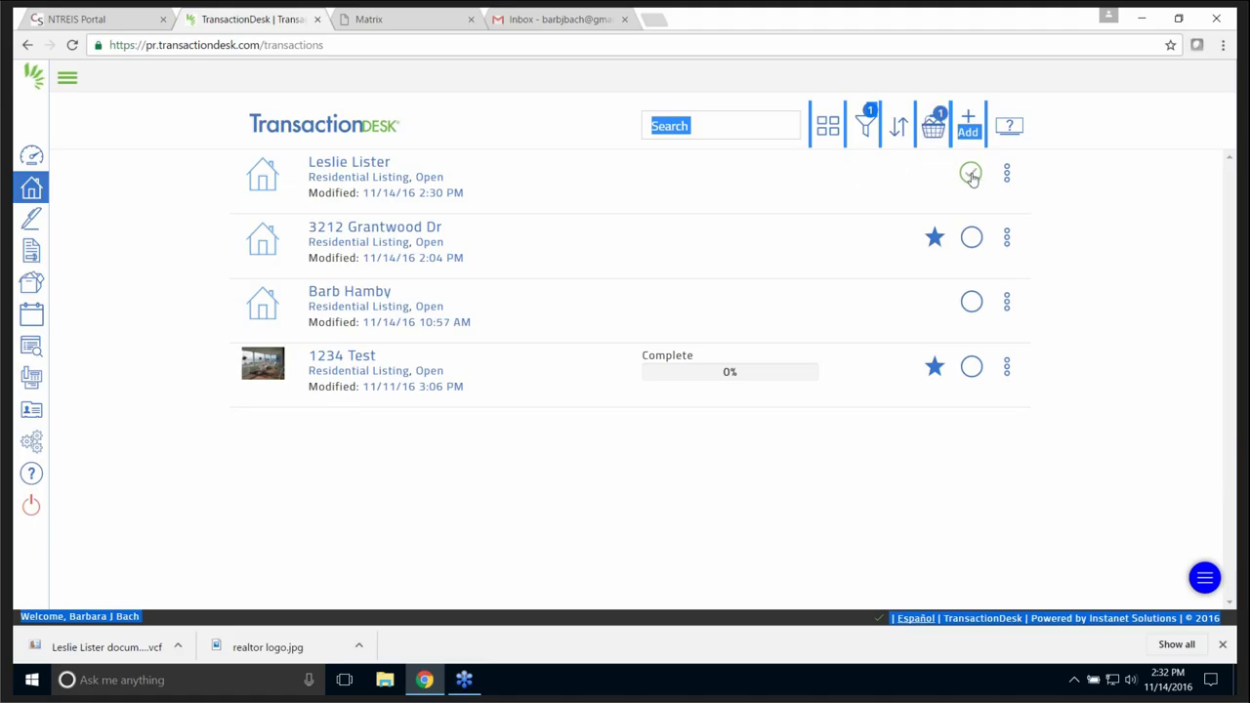
click(971, 175)
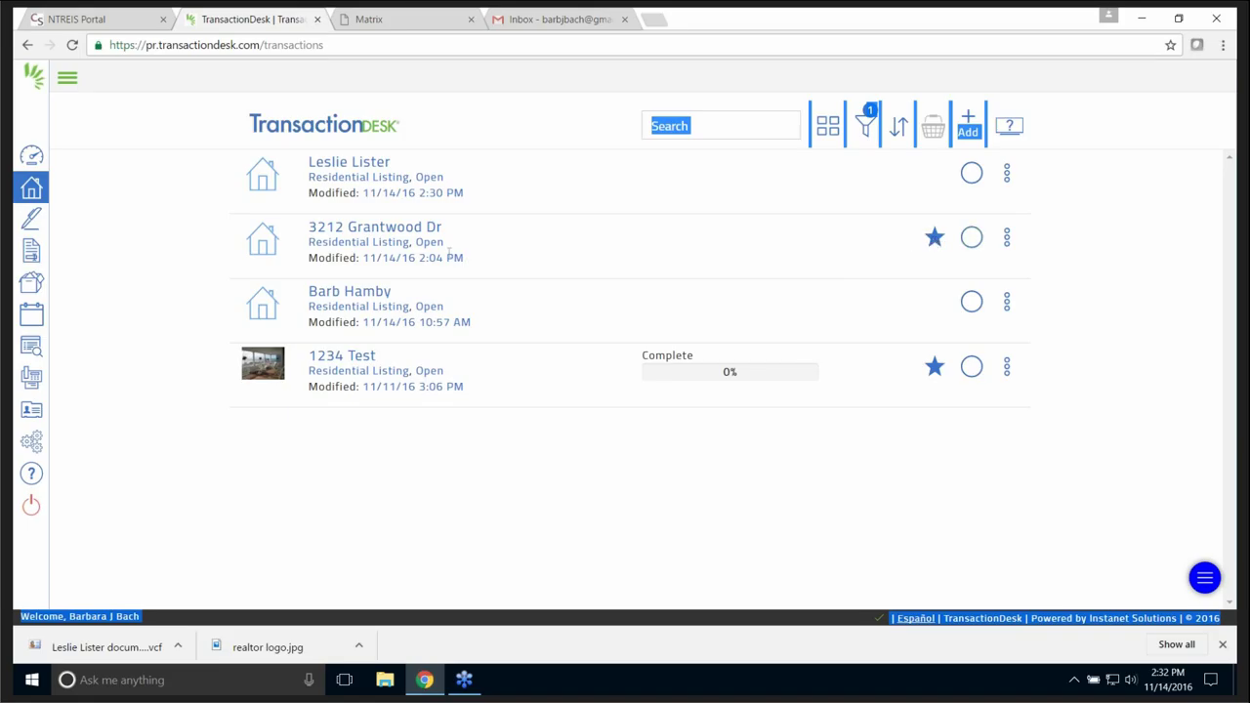
click(396, 230)
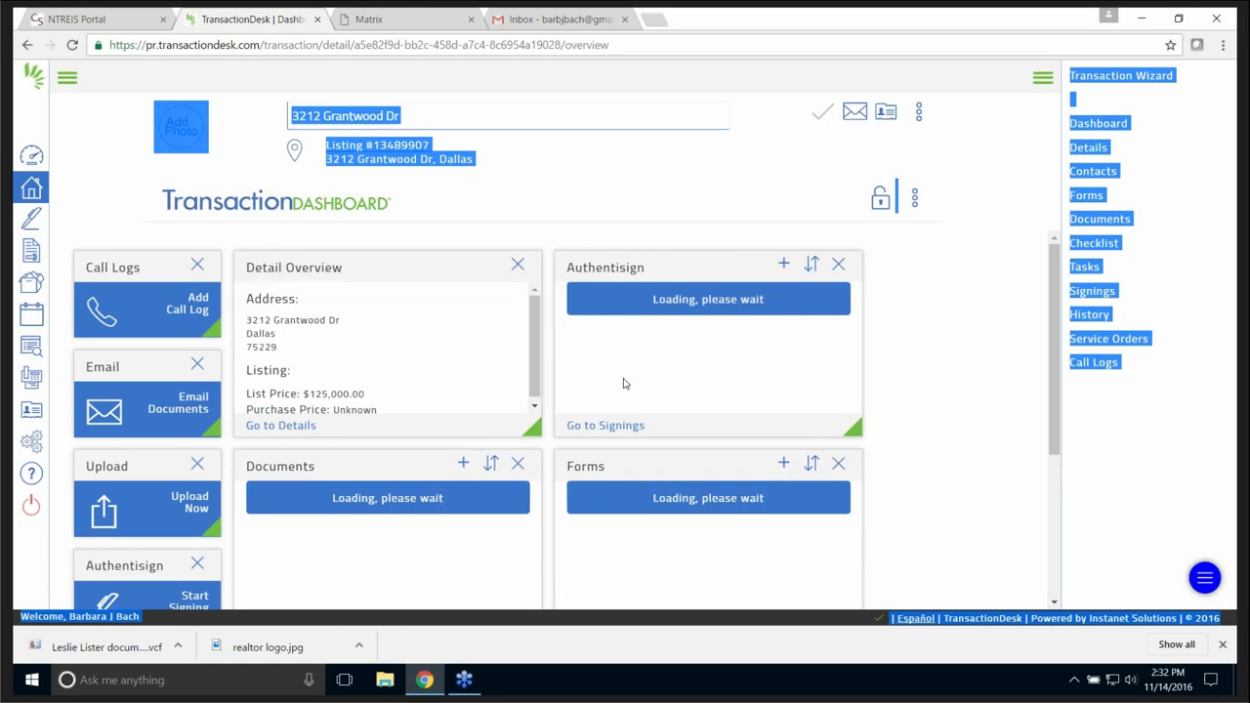
scroll(918, 405, down, 2)
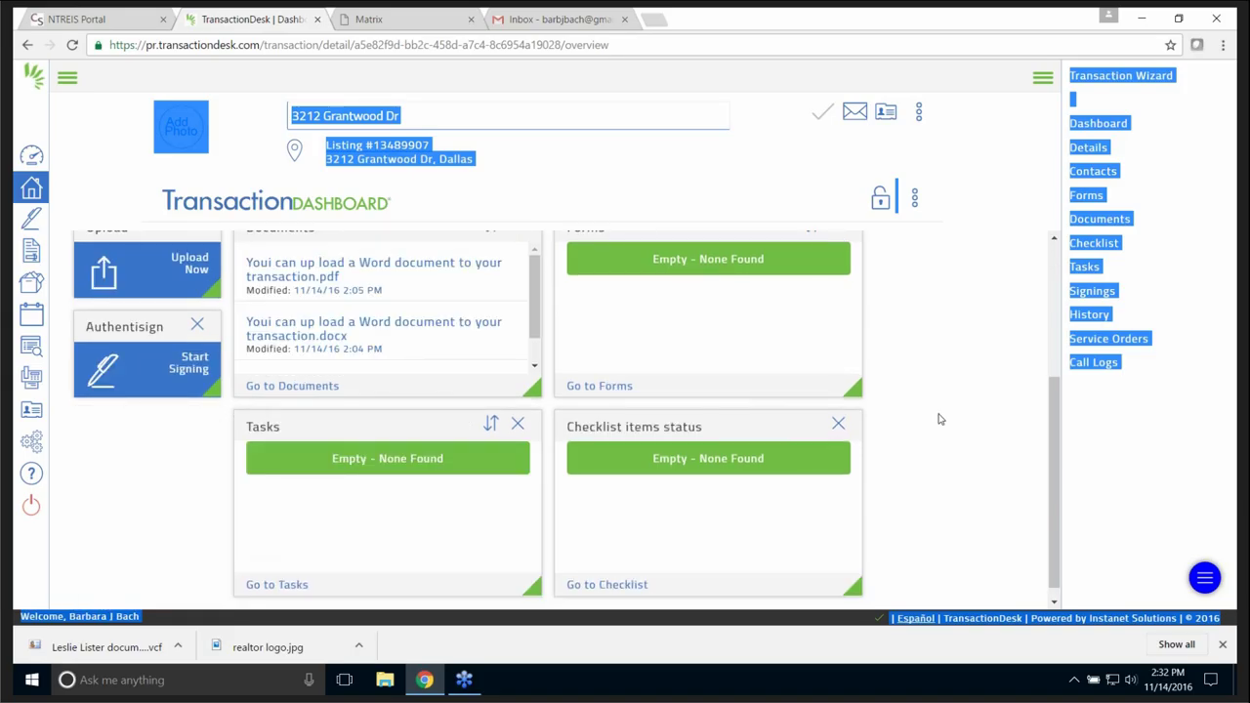
scroll(932, 406, up, 2)
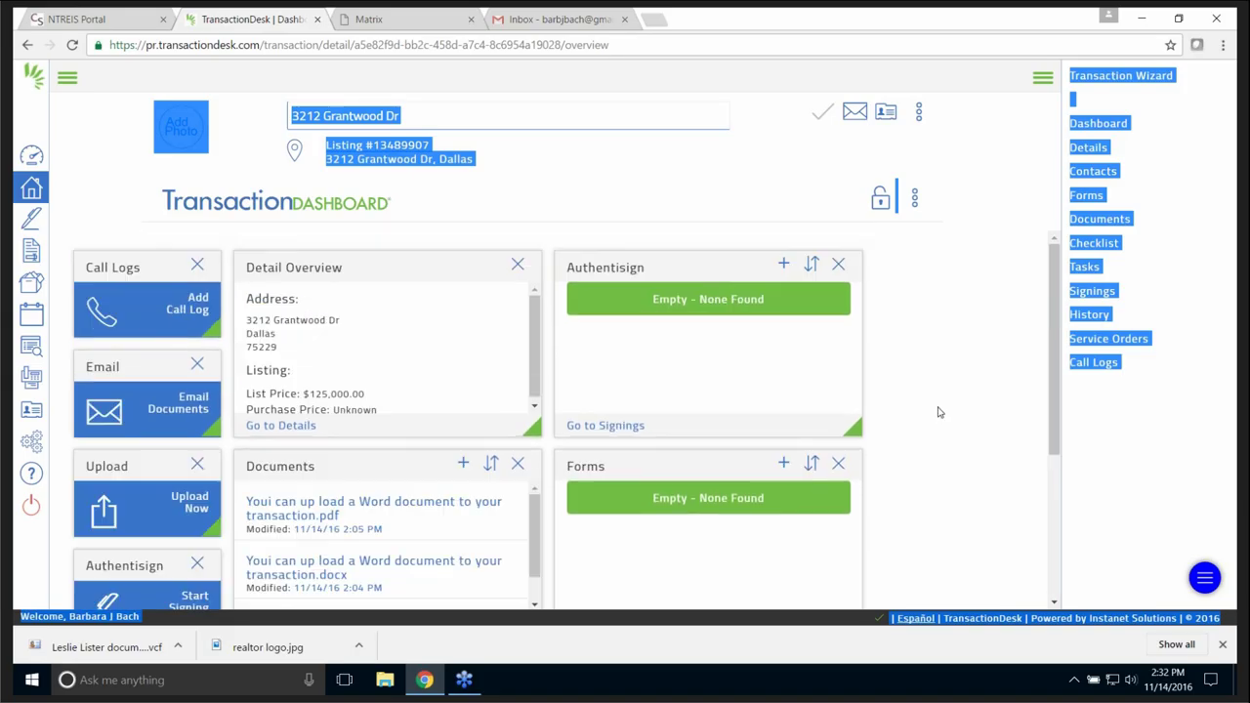
click(32, 190)
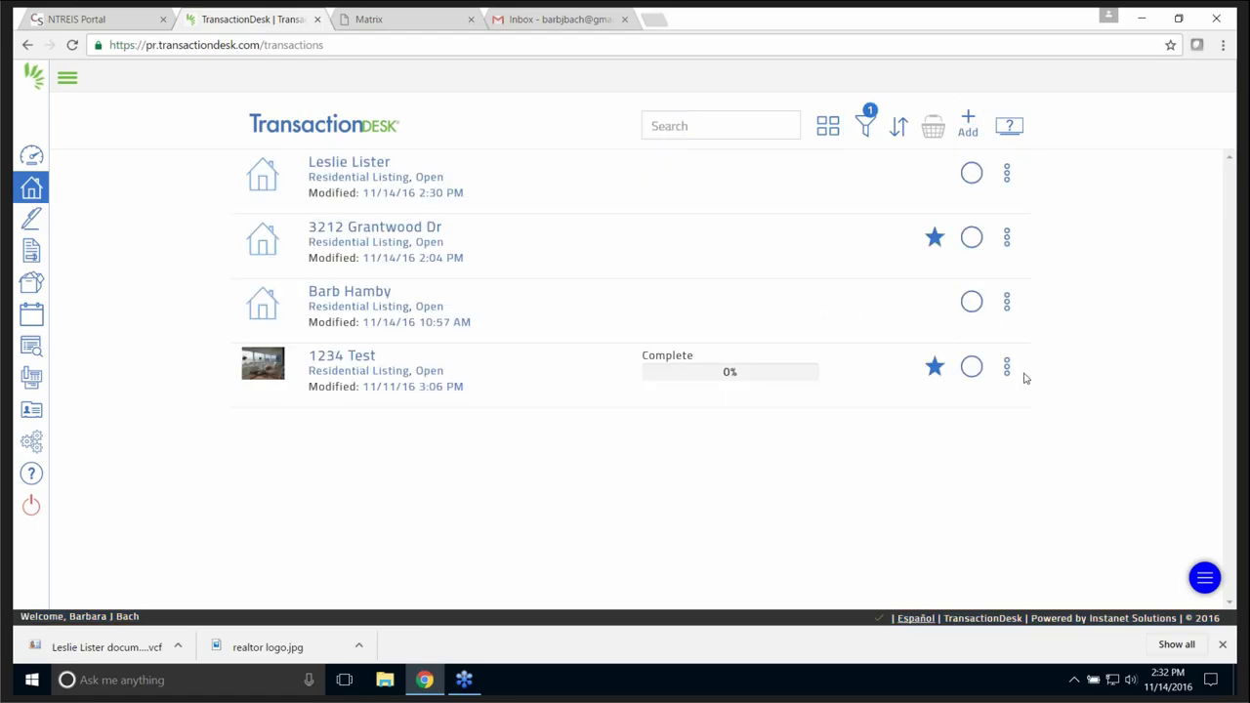
- From the 1234 Test transaction's signings, open the '1234 test trail' signing details
click(1007, 240)
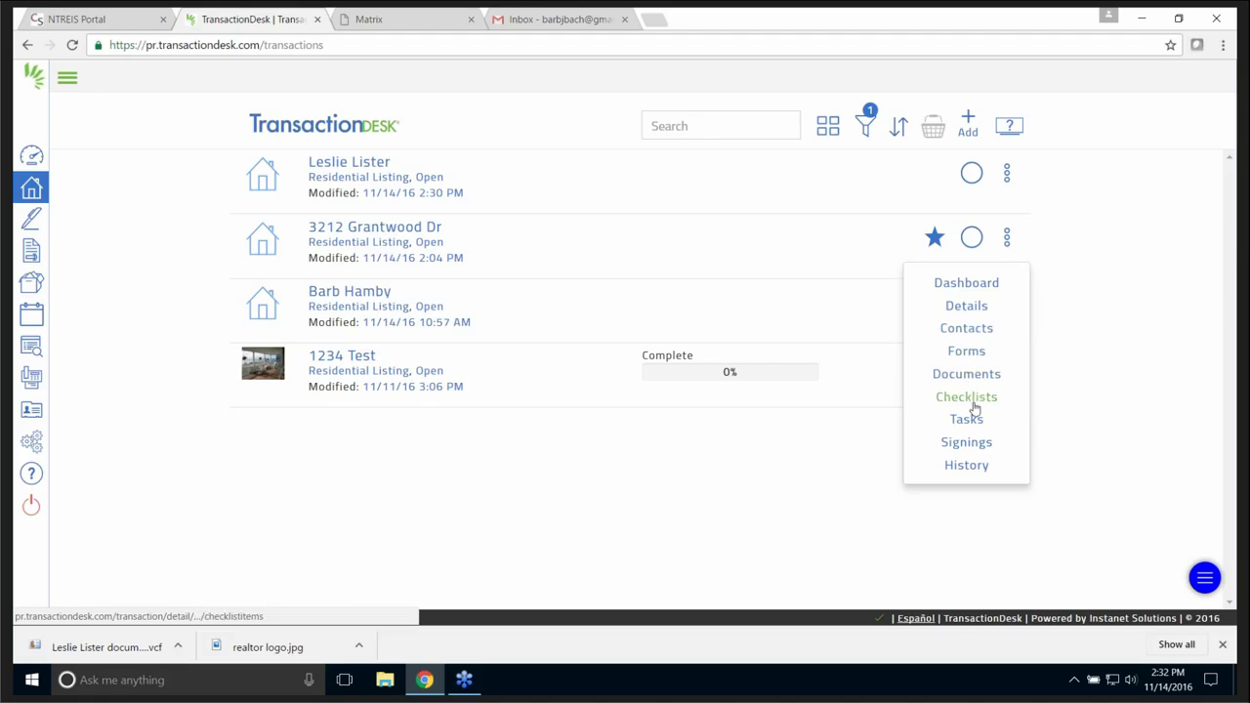
click(1046, 483)
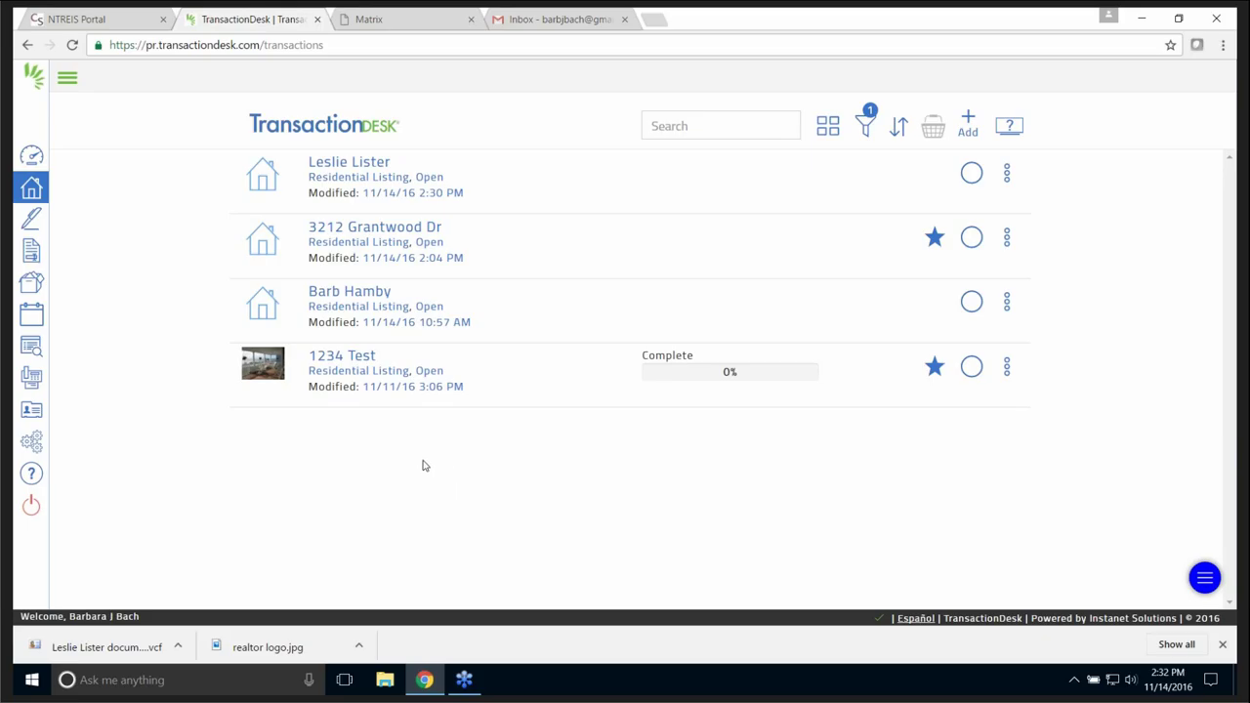
click(359, 359)
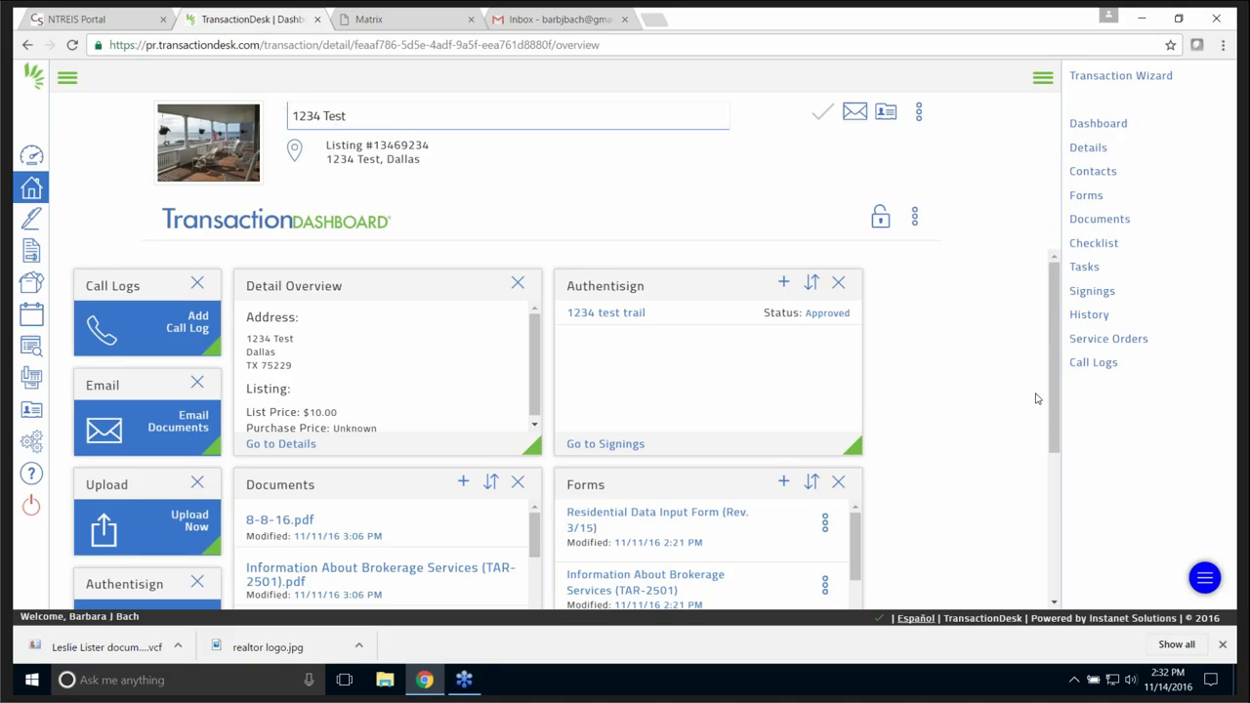
drag(1056, 396, 636, 282)
click(613, 447)
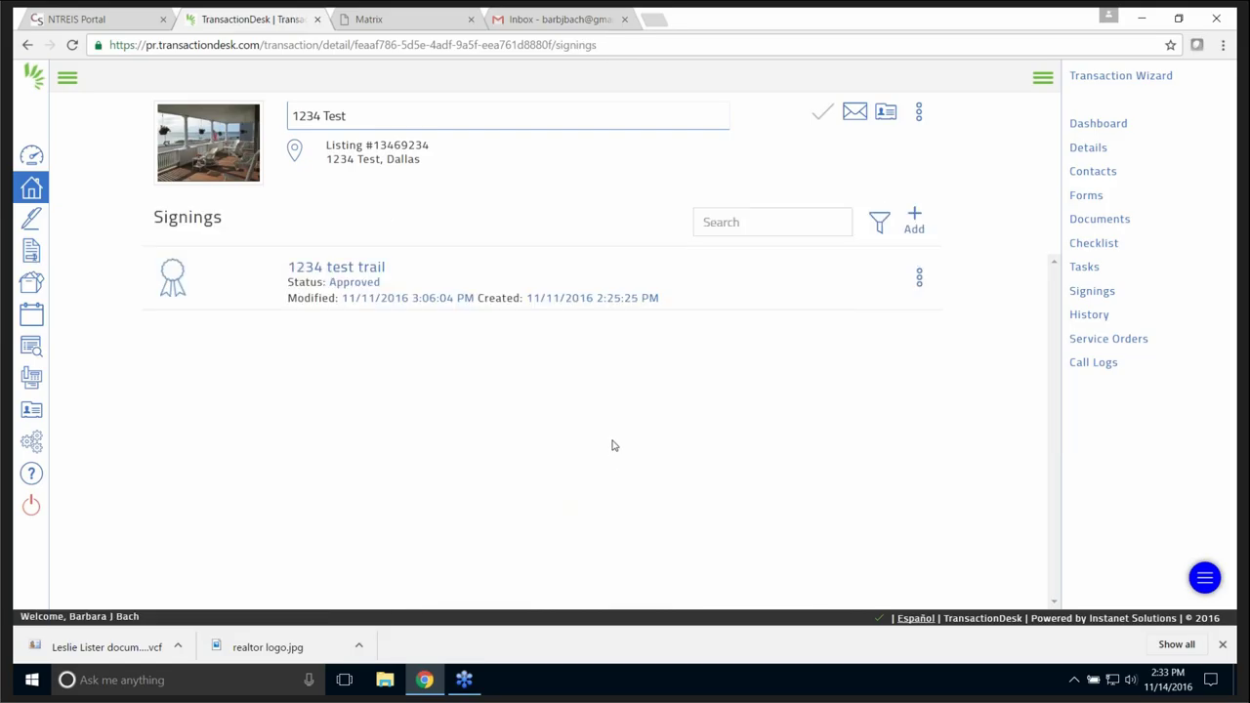
click(359, 271)
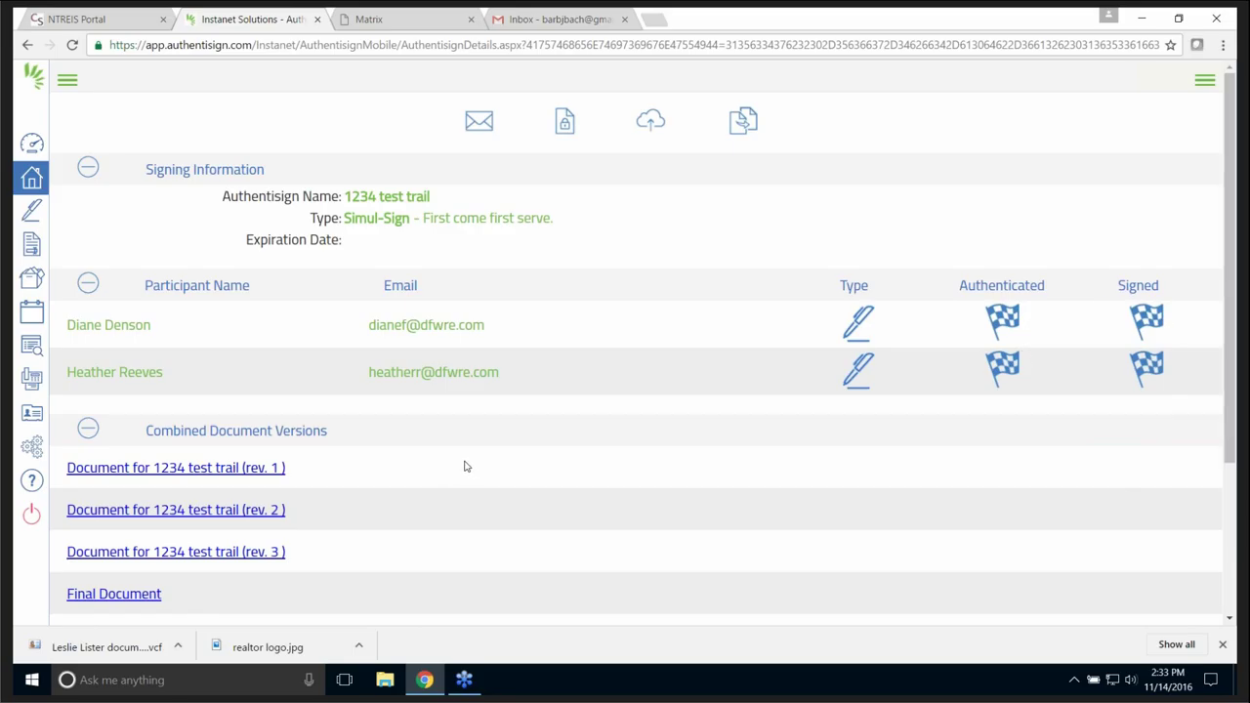
- Preview the signing's final signed document, close it, and return to the transactions list
scroll(467, 464, down, 1)
scroll(468, 465, down, 1)
scroll(494, 463, down, 1)
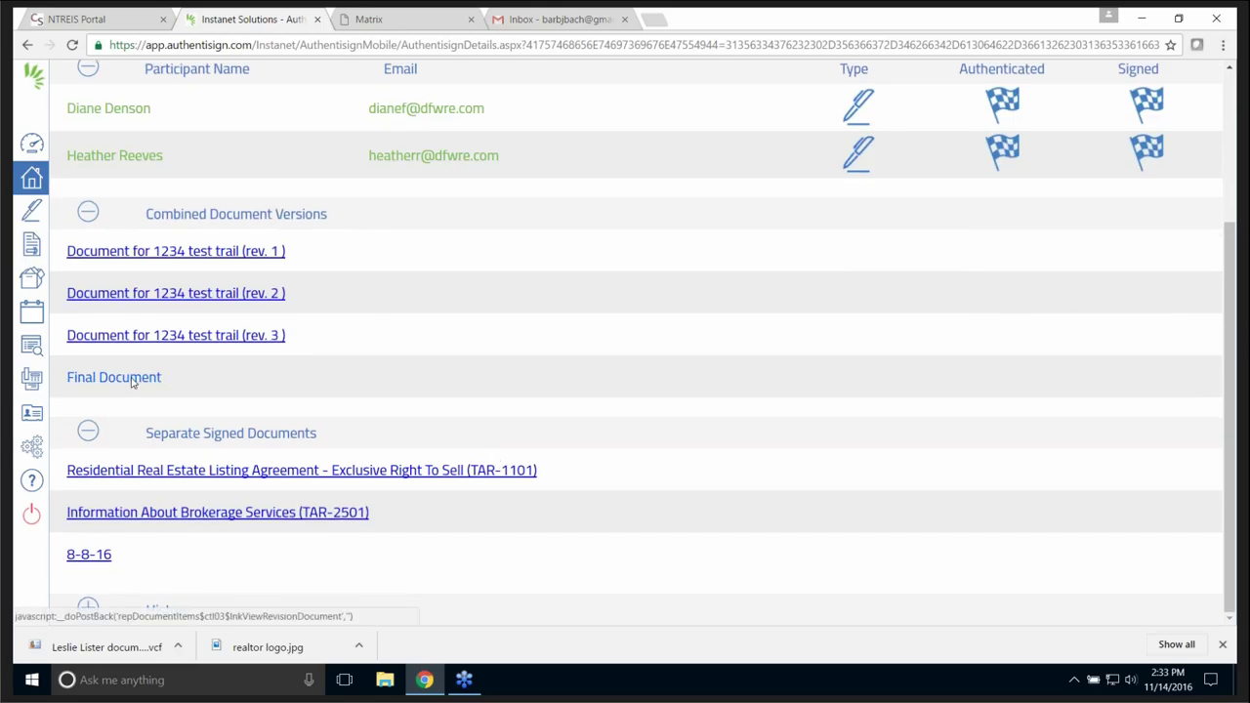
click(132, 381)
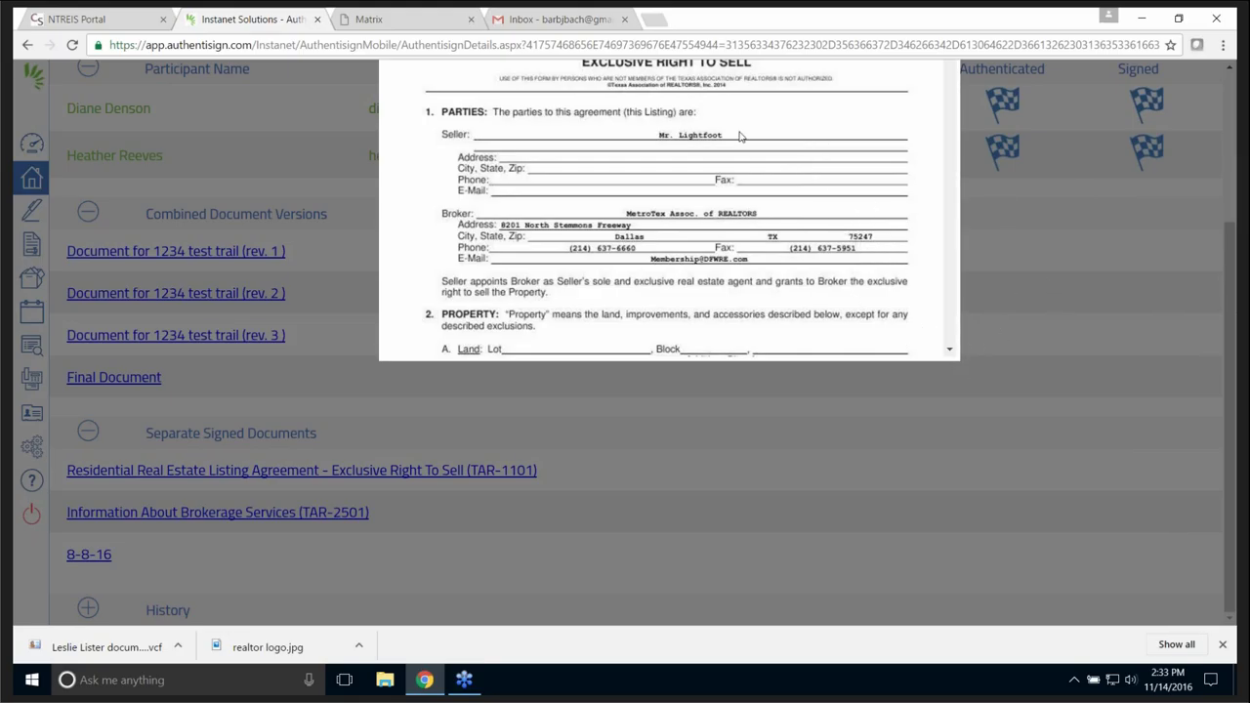
scroll(718, 172, down, 2)
scroll(724, 189, down, 5)
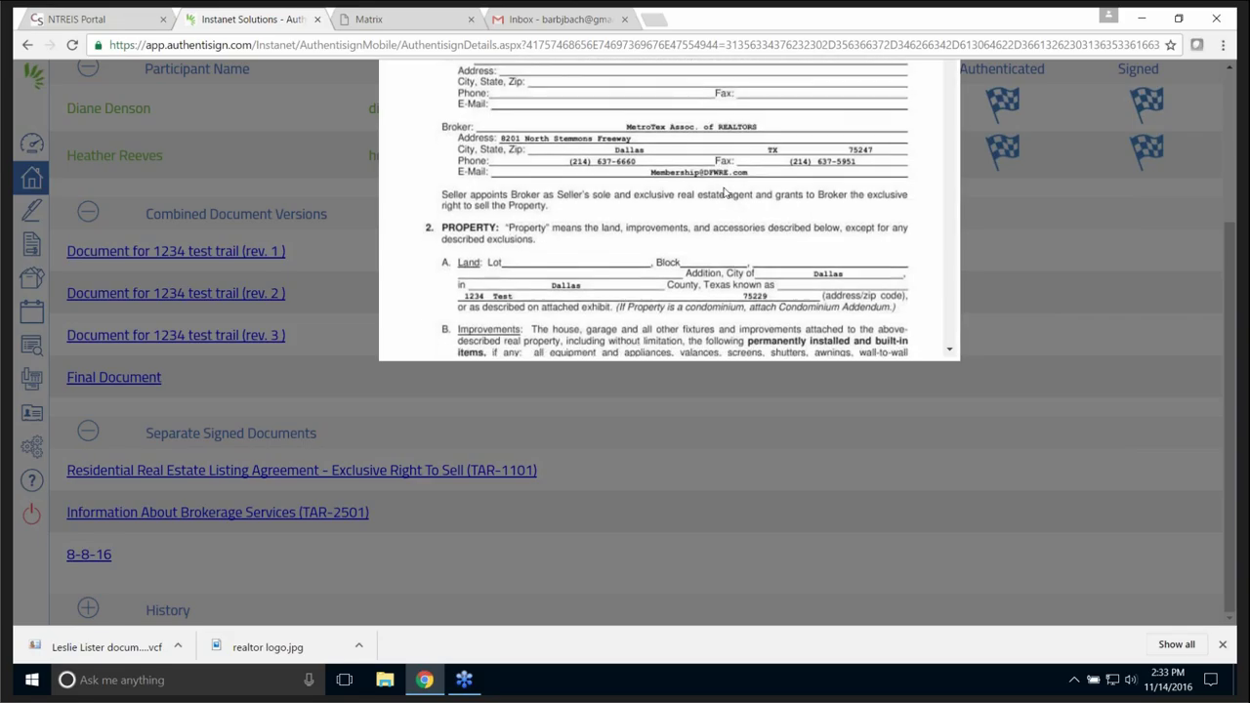
scroll(719, 197, up, 7)
scroll(720, 197, up, 2)
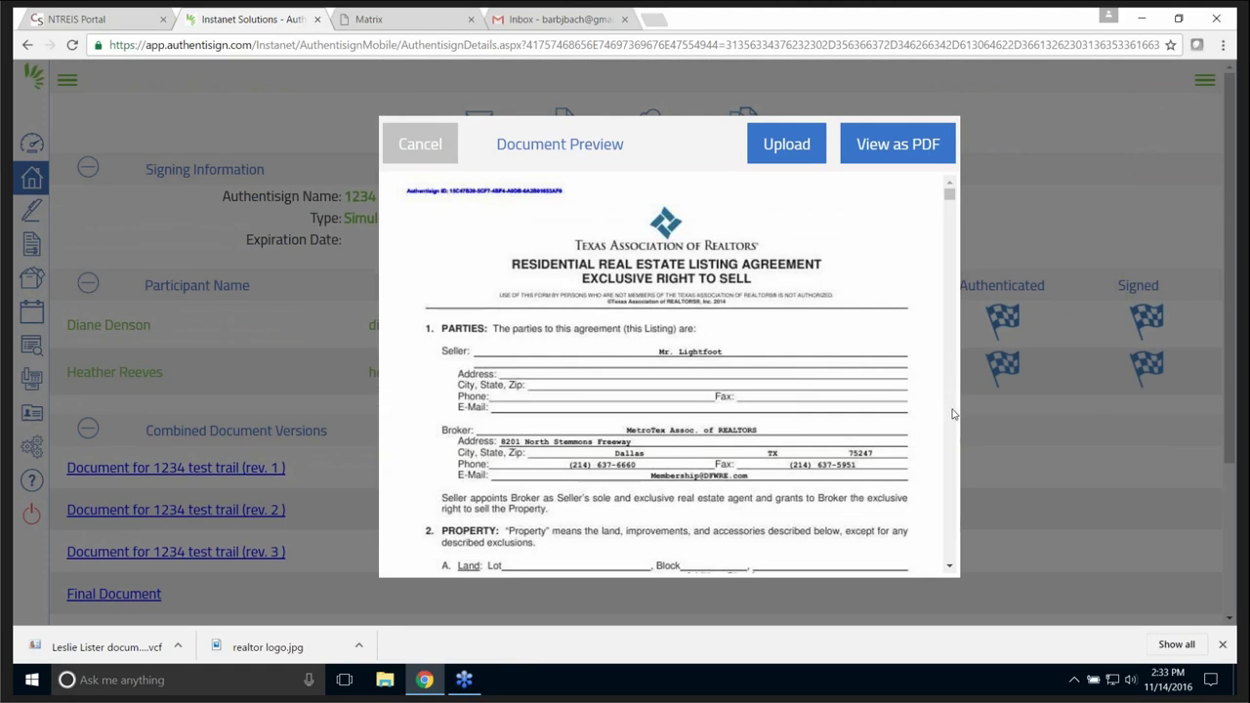
click(949, 567)
scroll(949, 569, down, 10)
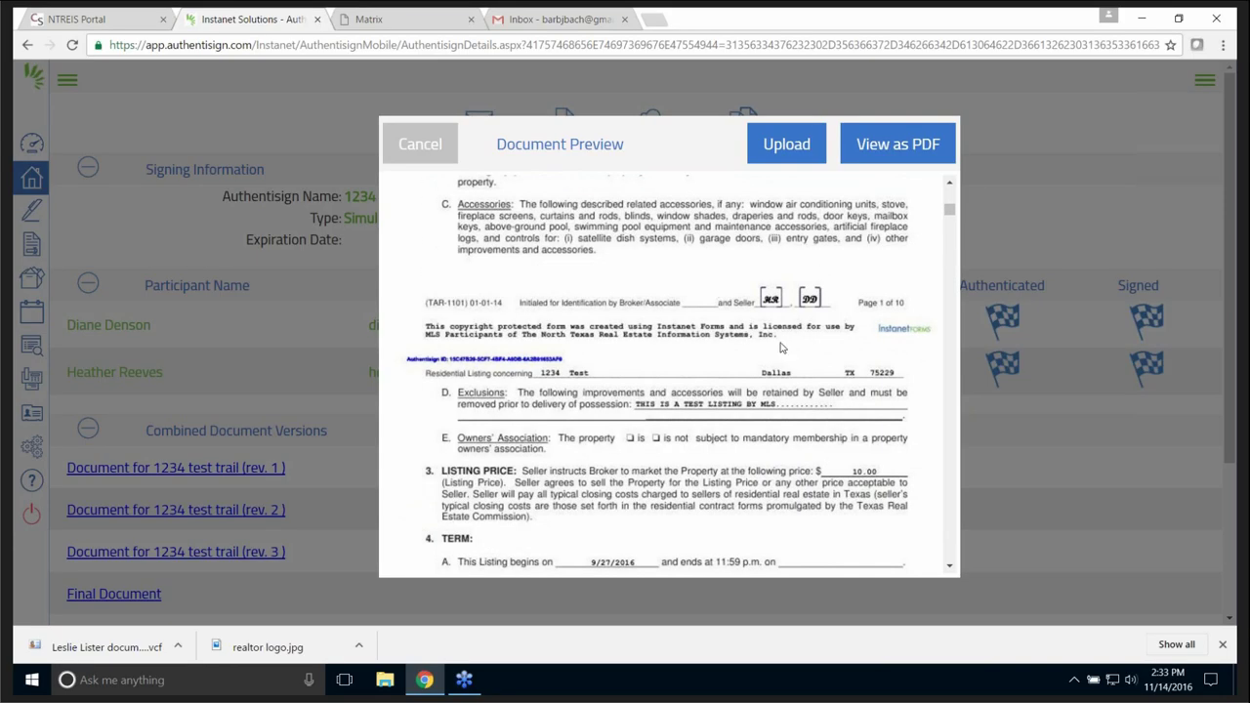
click(422, 144)
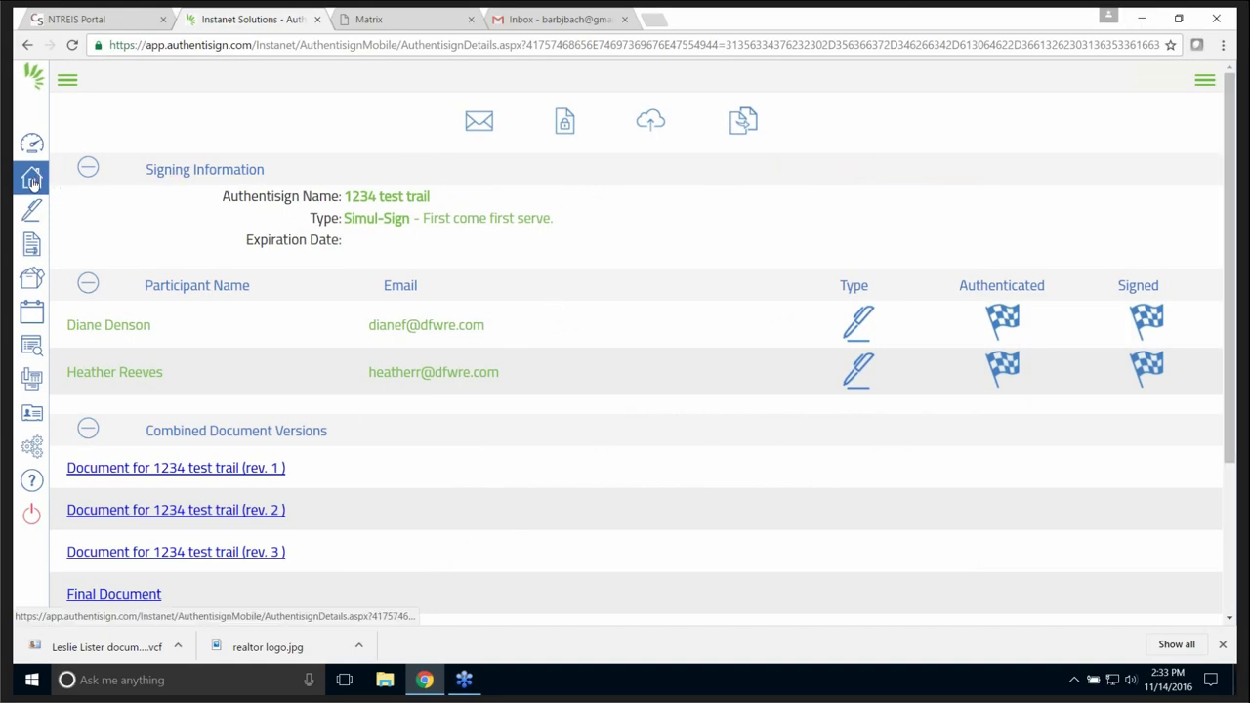
click(32, 179)
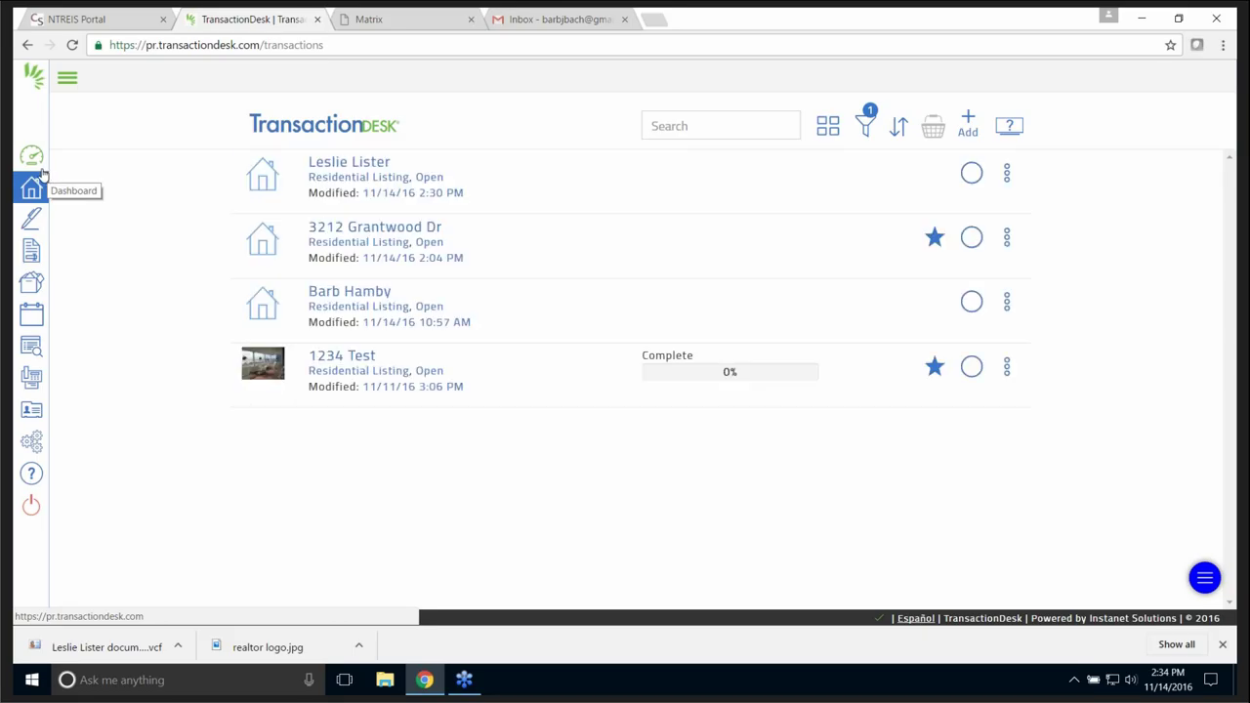
click(383, 230)
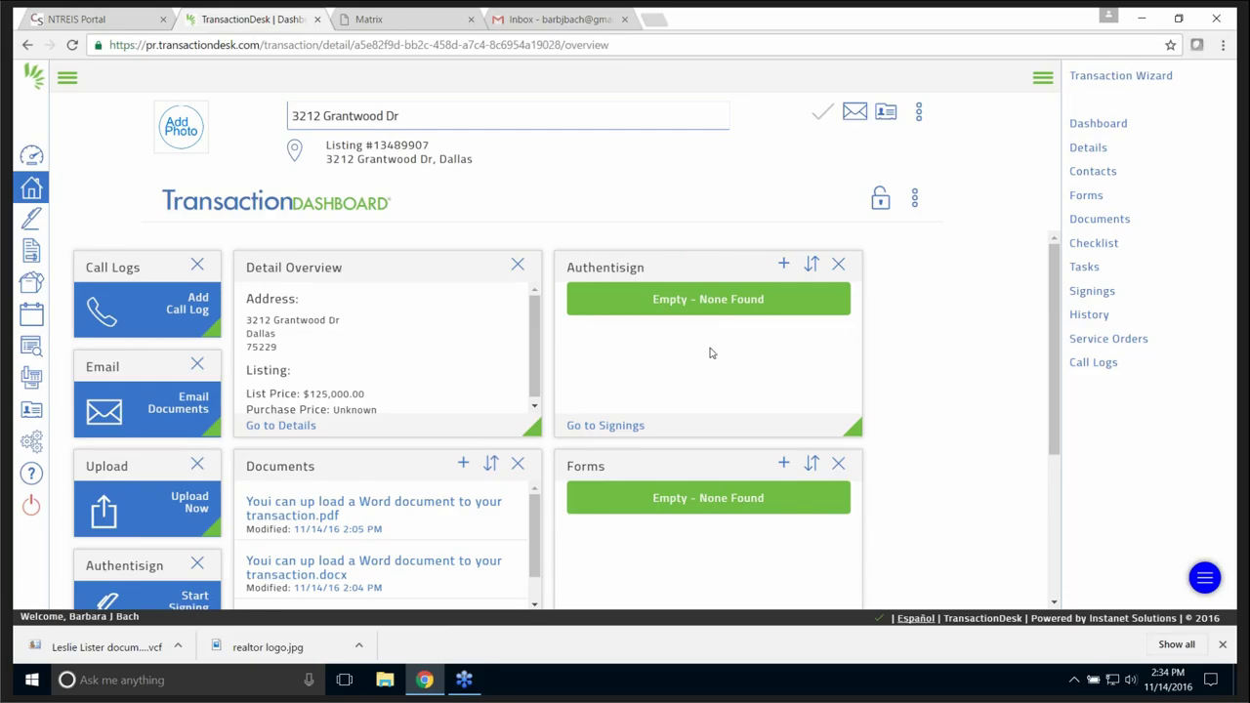
click(611, 426)
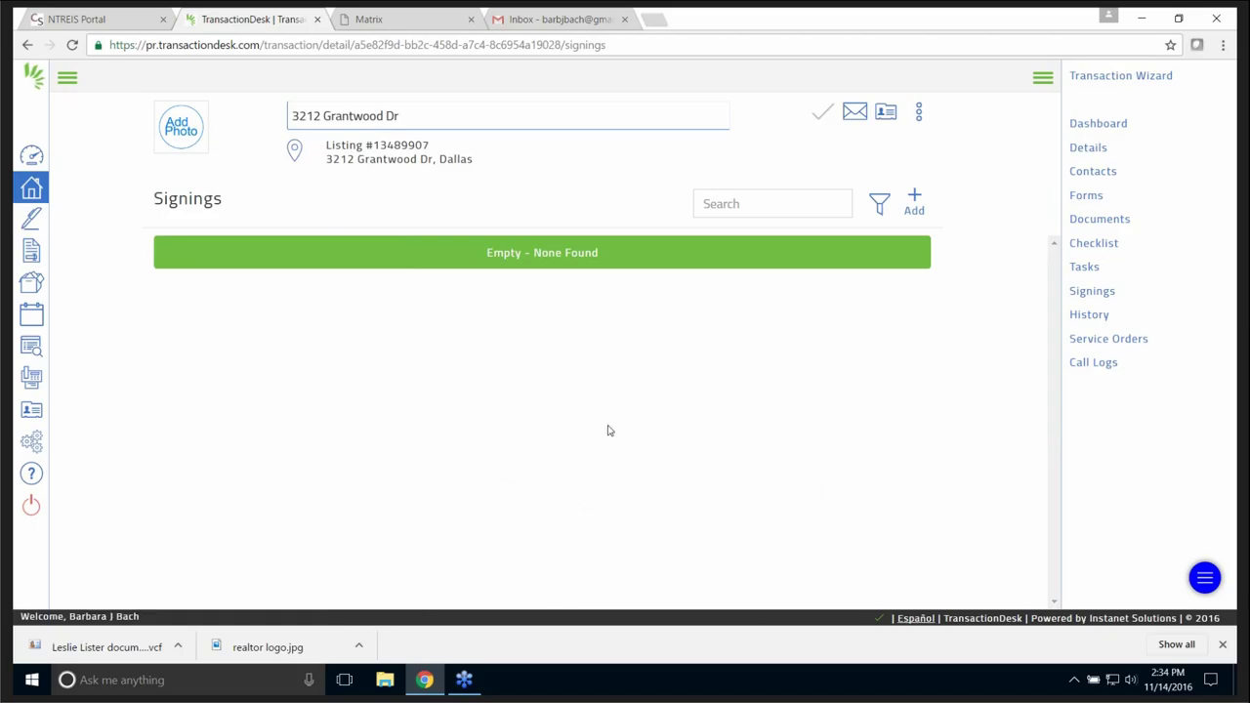
click(916, 197)
click(561, 151)
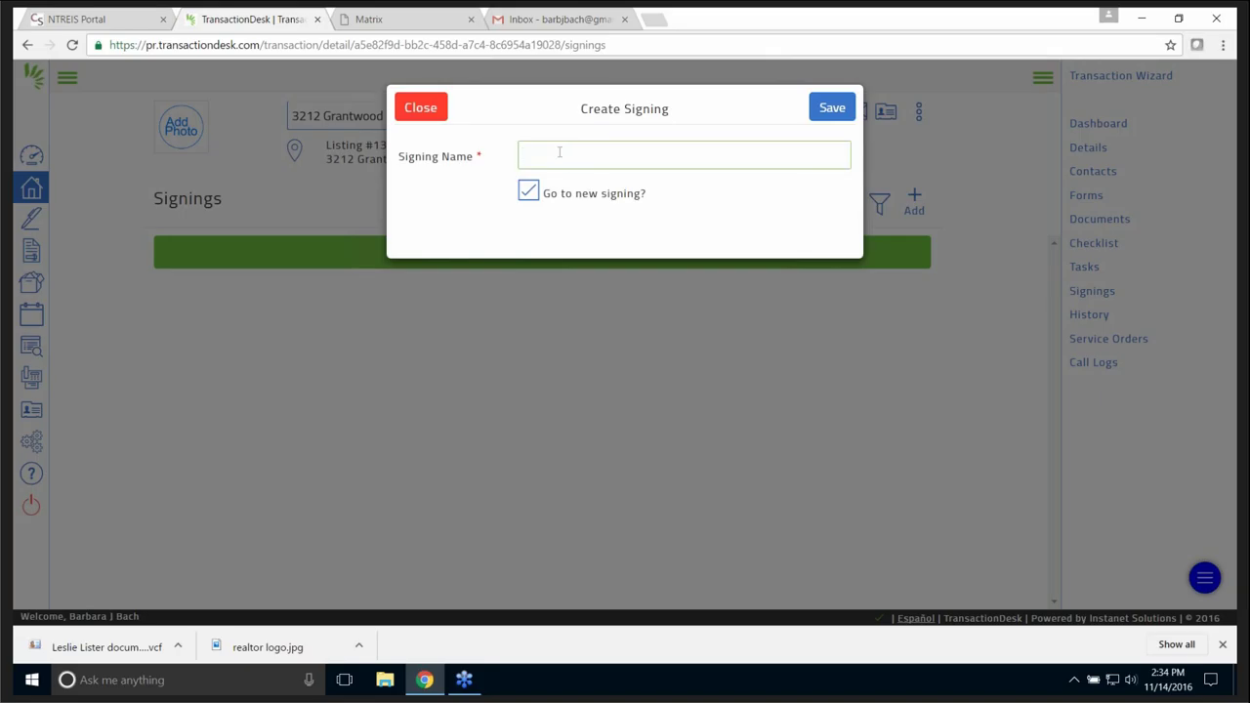
text(This is a test)
click(830, 110)
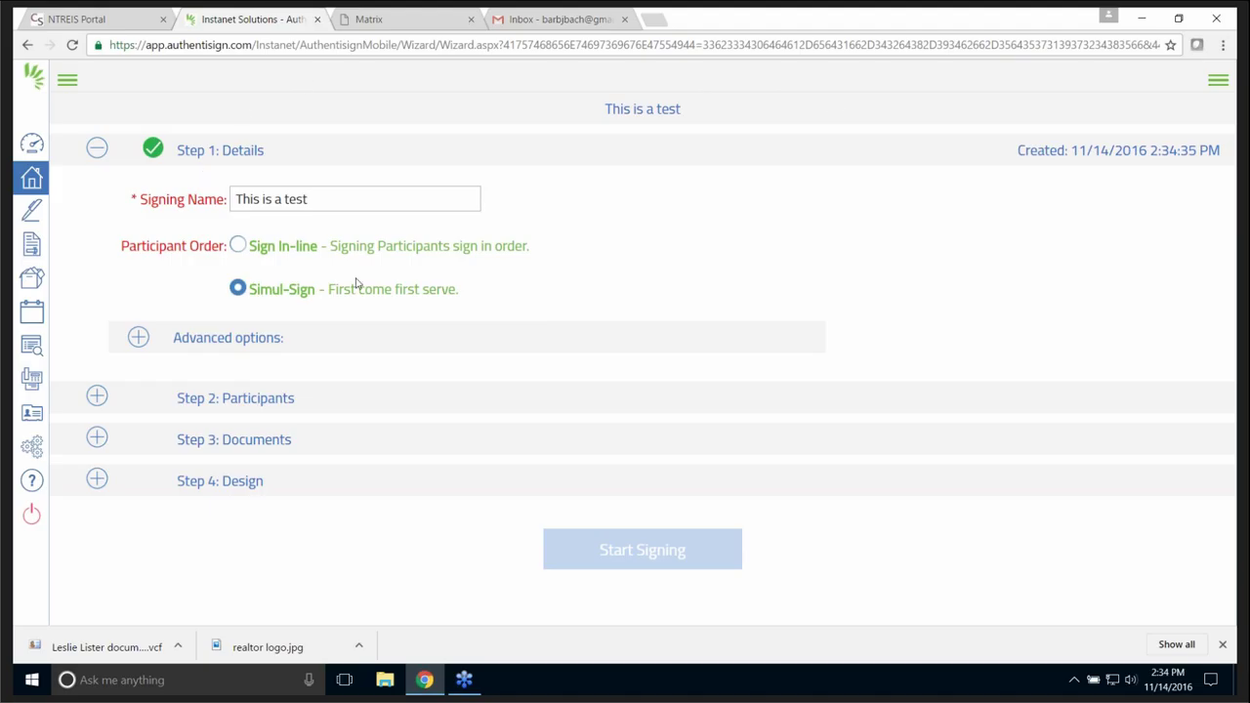
drag(343, 199, 234, 199)
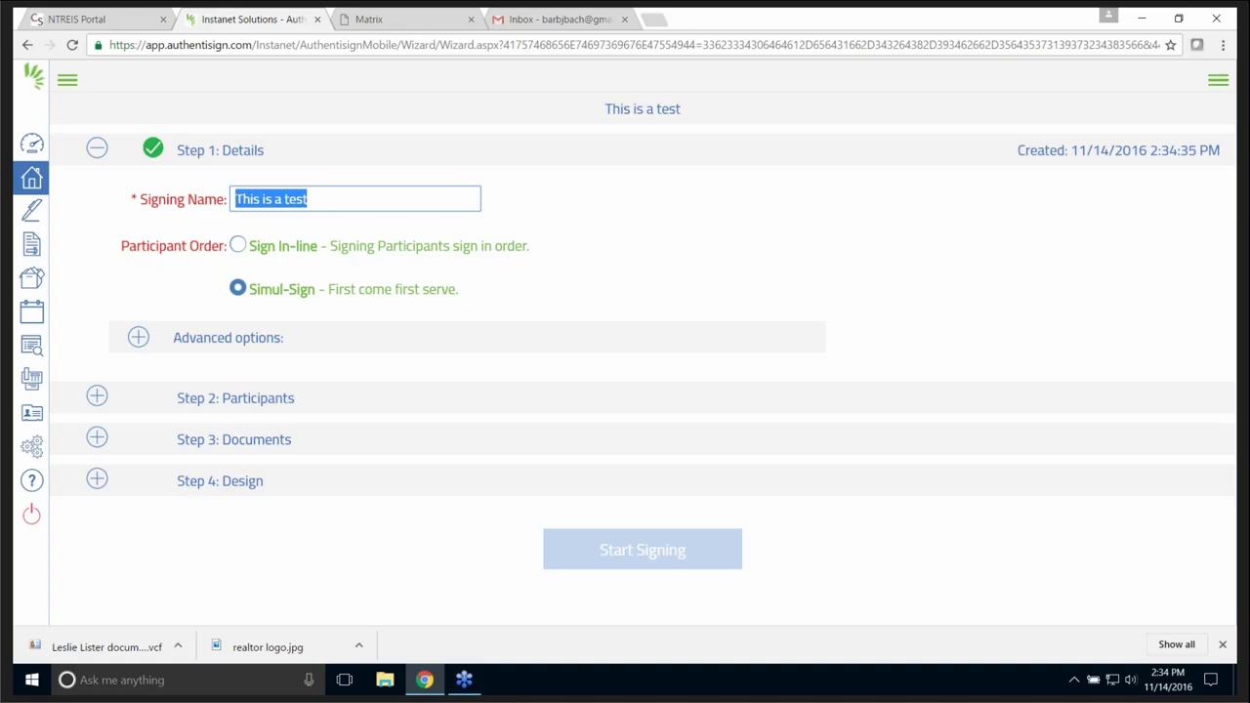
click(494, 296)
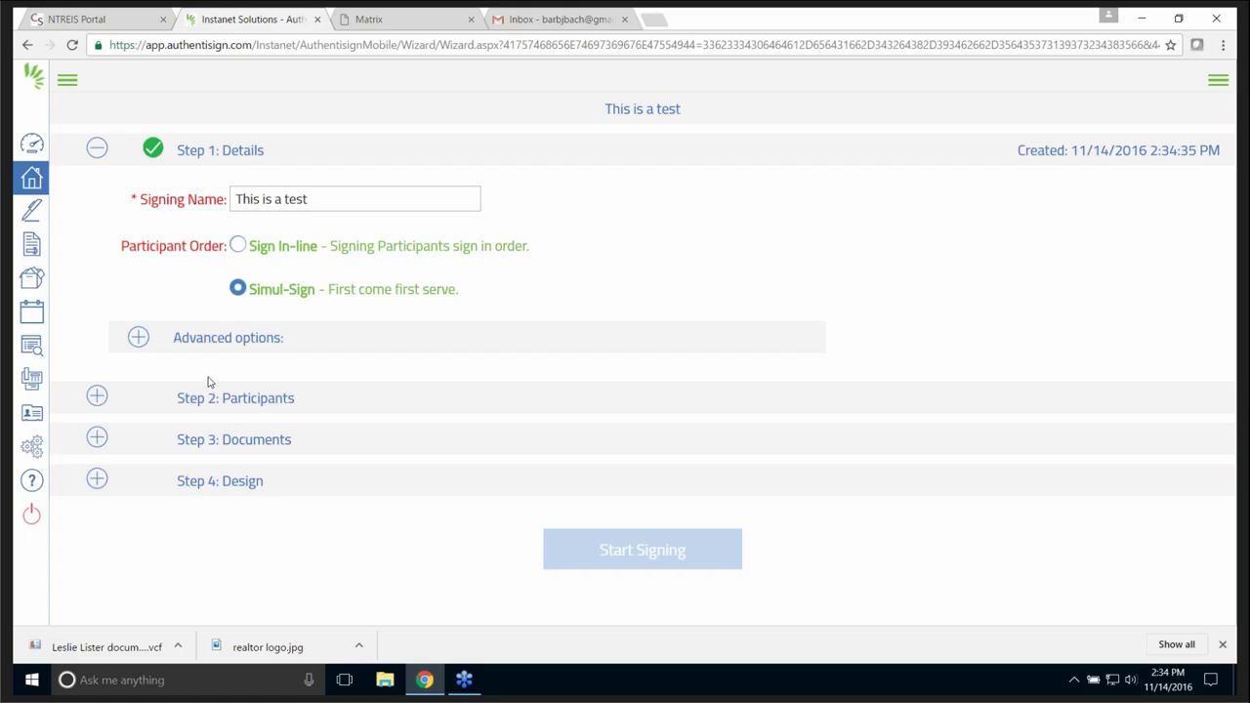
click(137, 339)
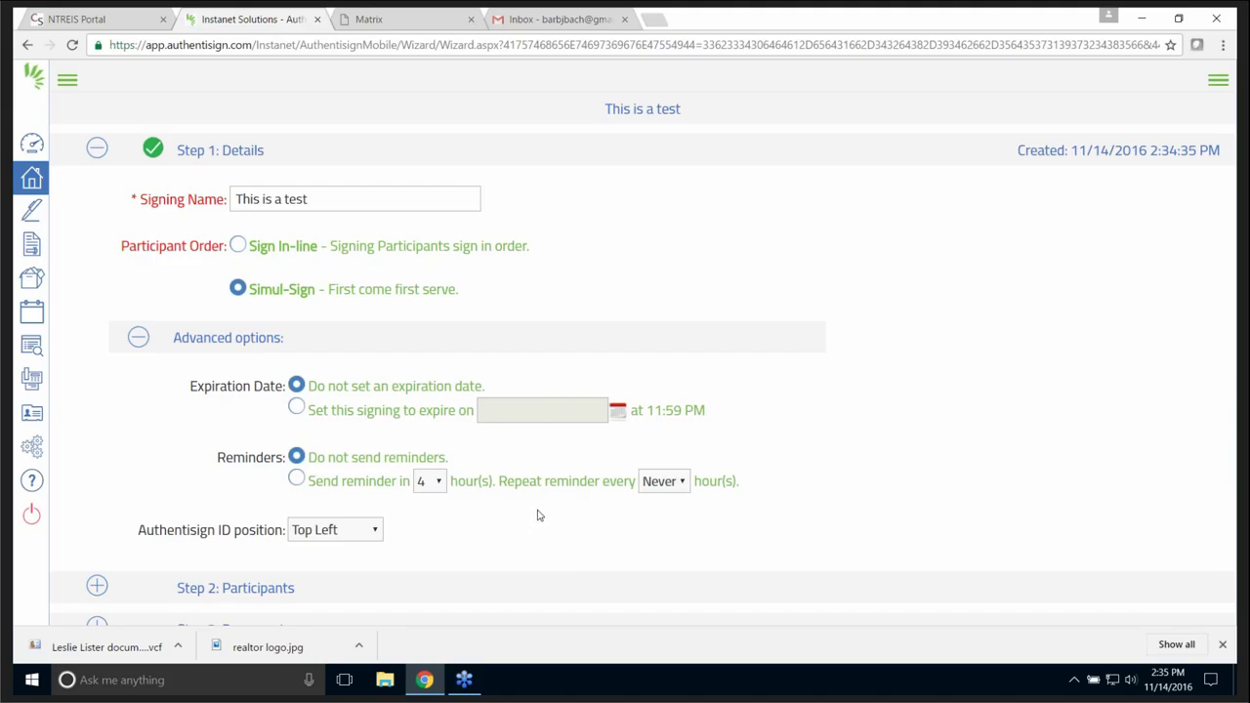
click(140, 338)
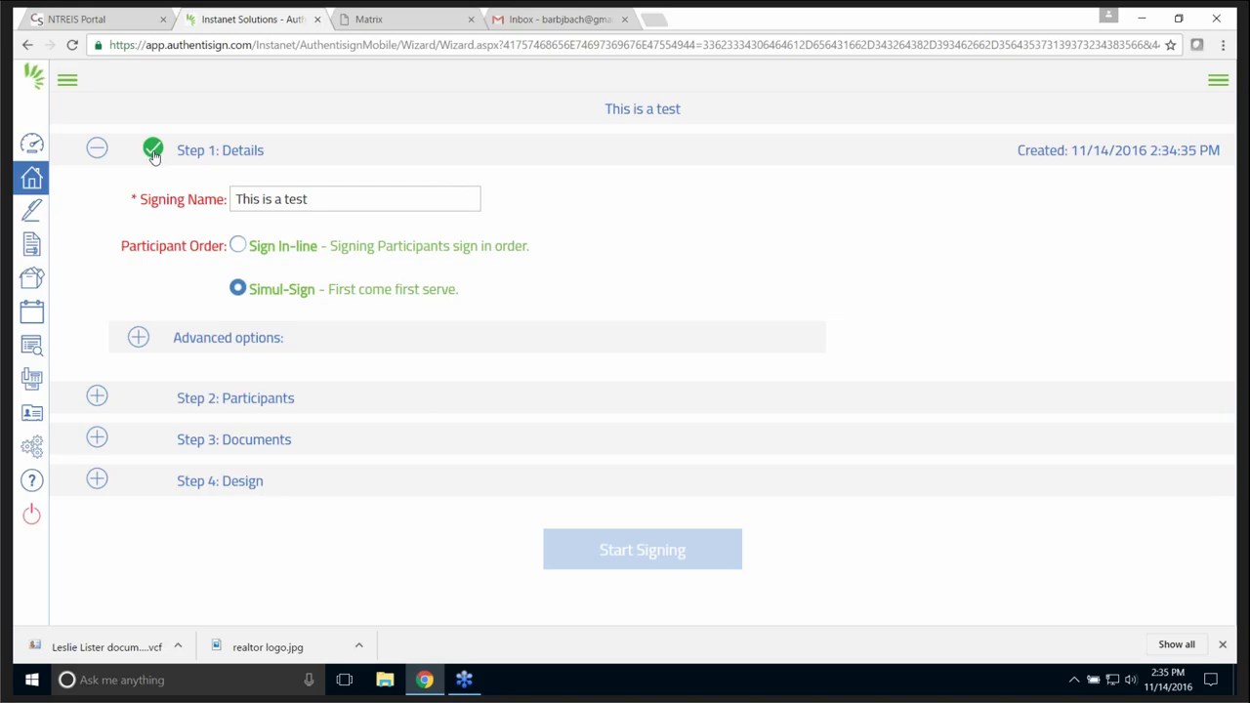
click(96, 399)
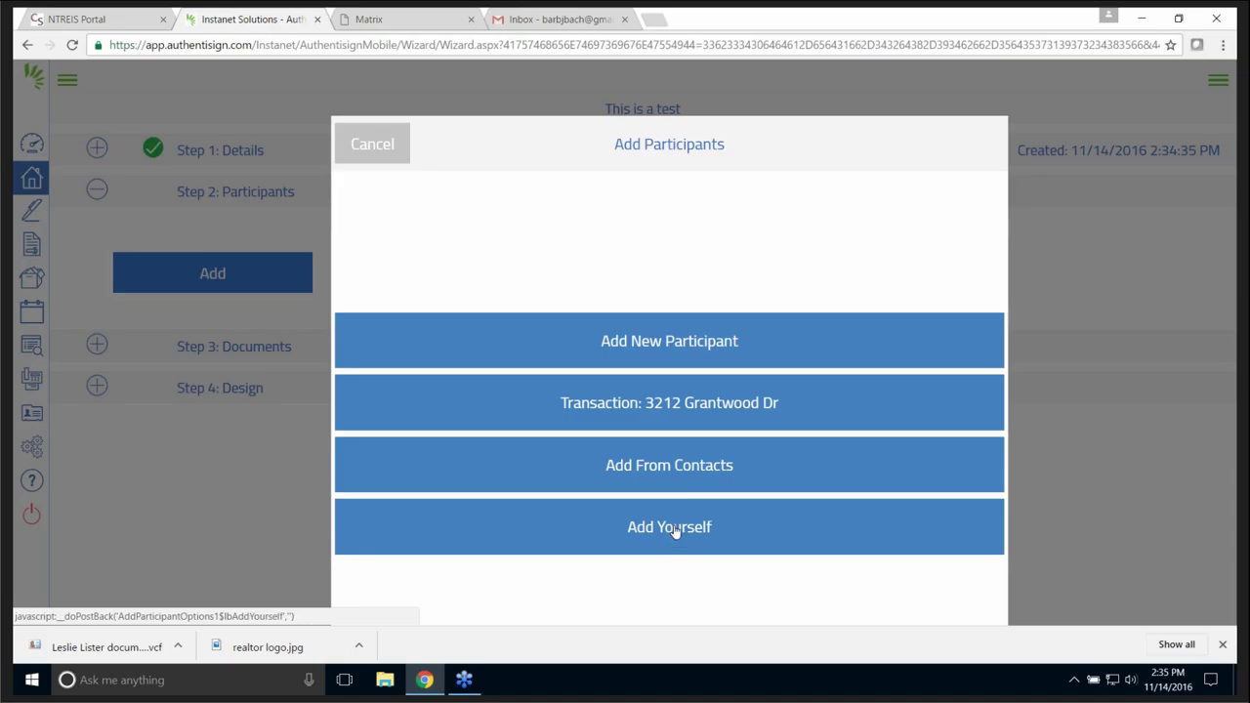
click(659, 404)
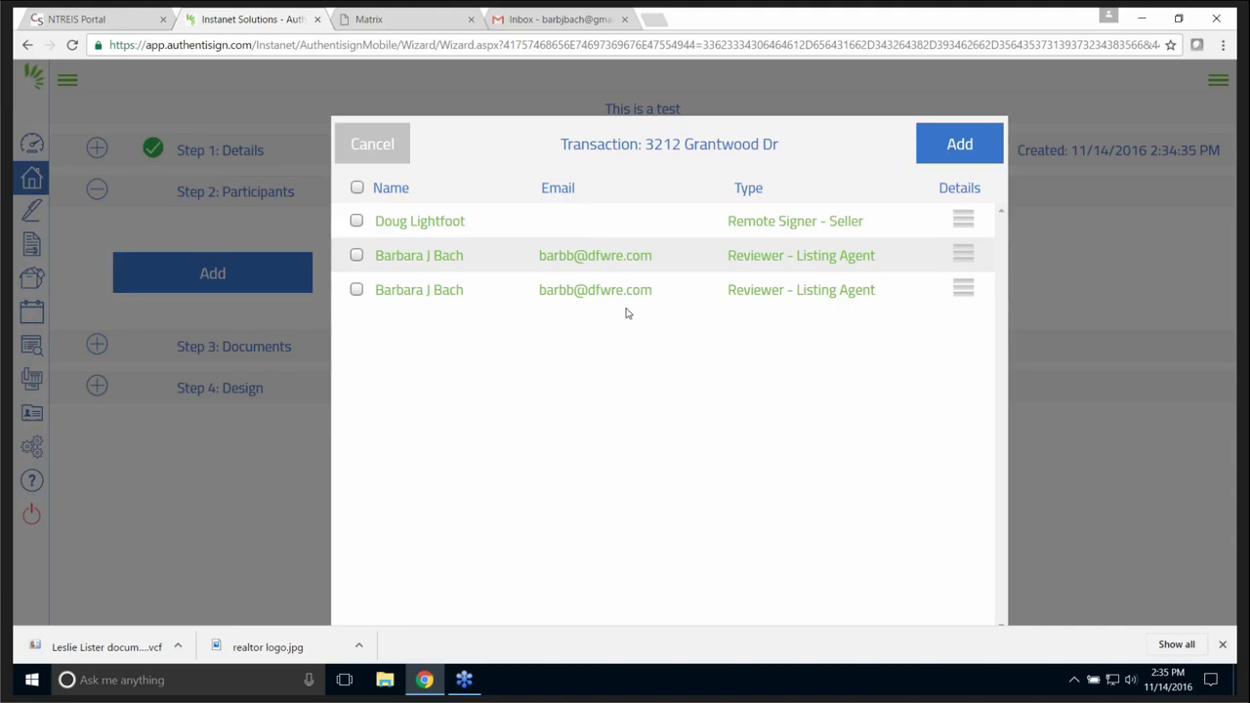
click(356, 290)
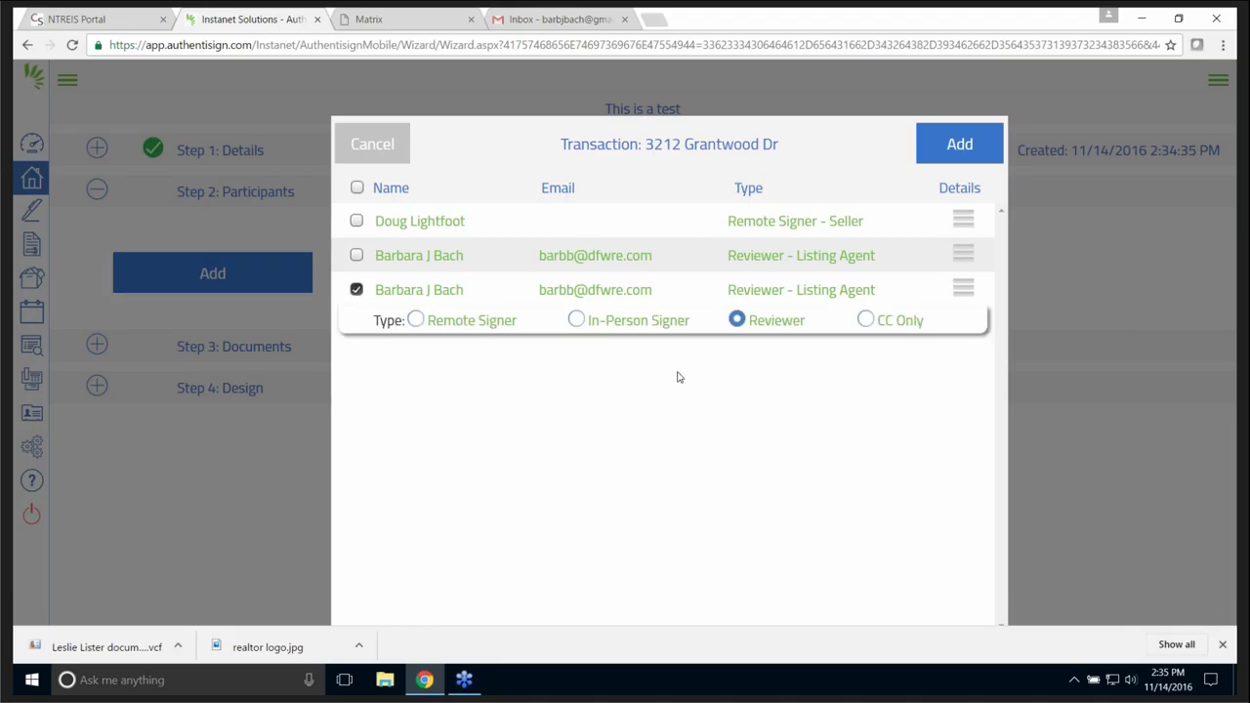
click(959, 145)
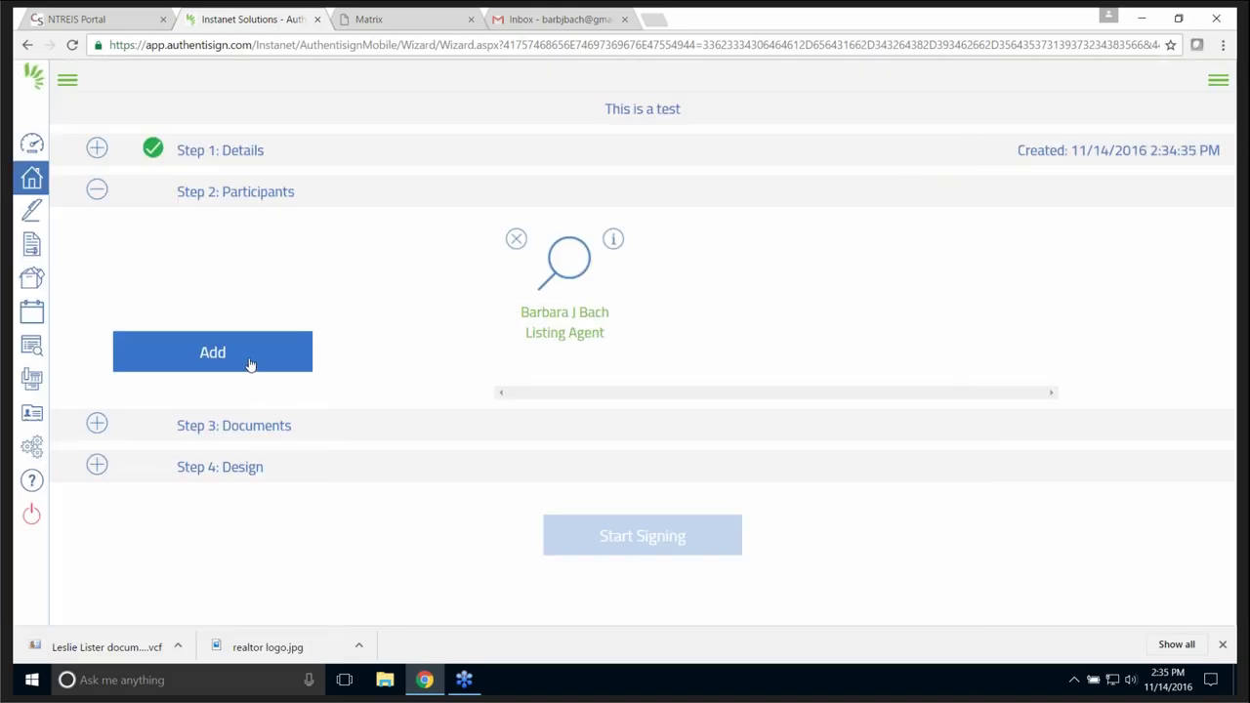
- Start a new participant and enter their first name, last name and e-mail address
click(209, 356)
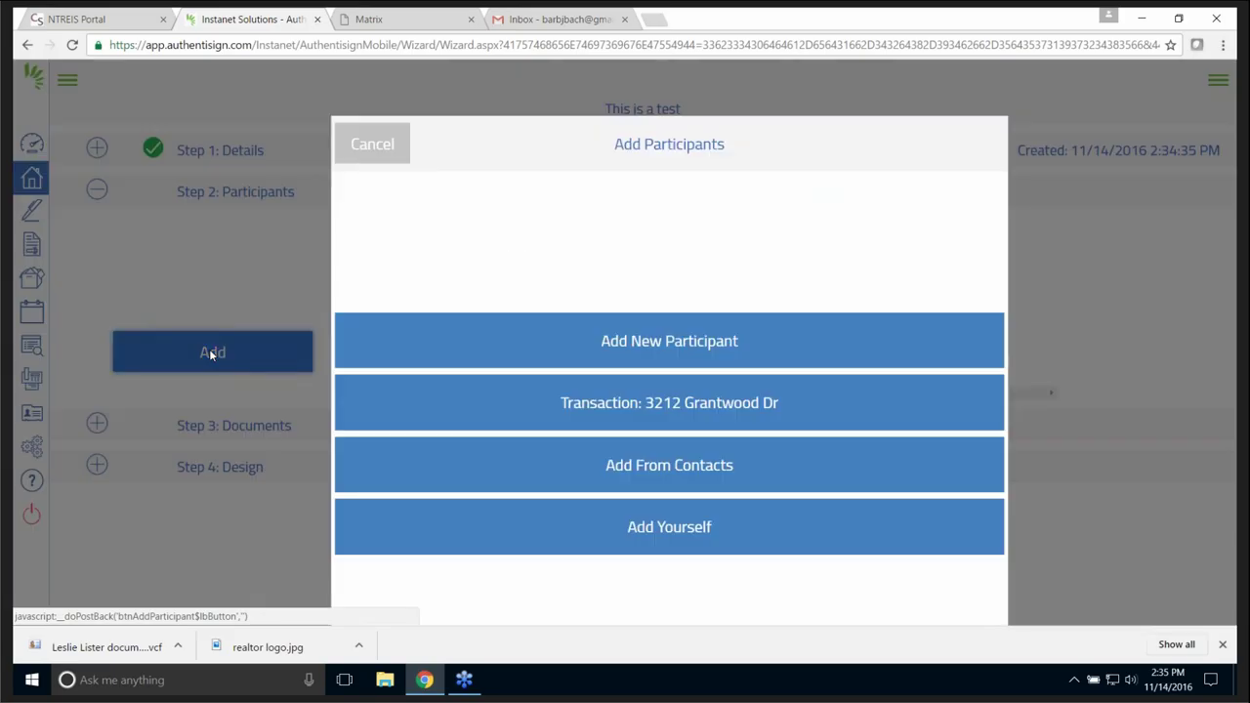
click(668, 345)
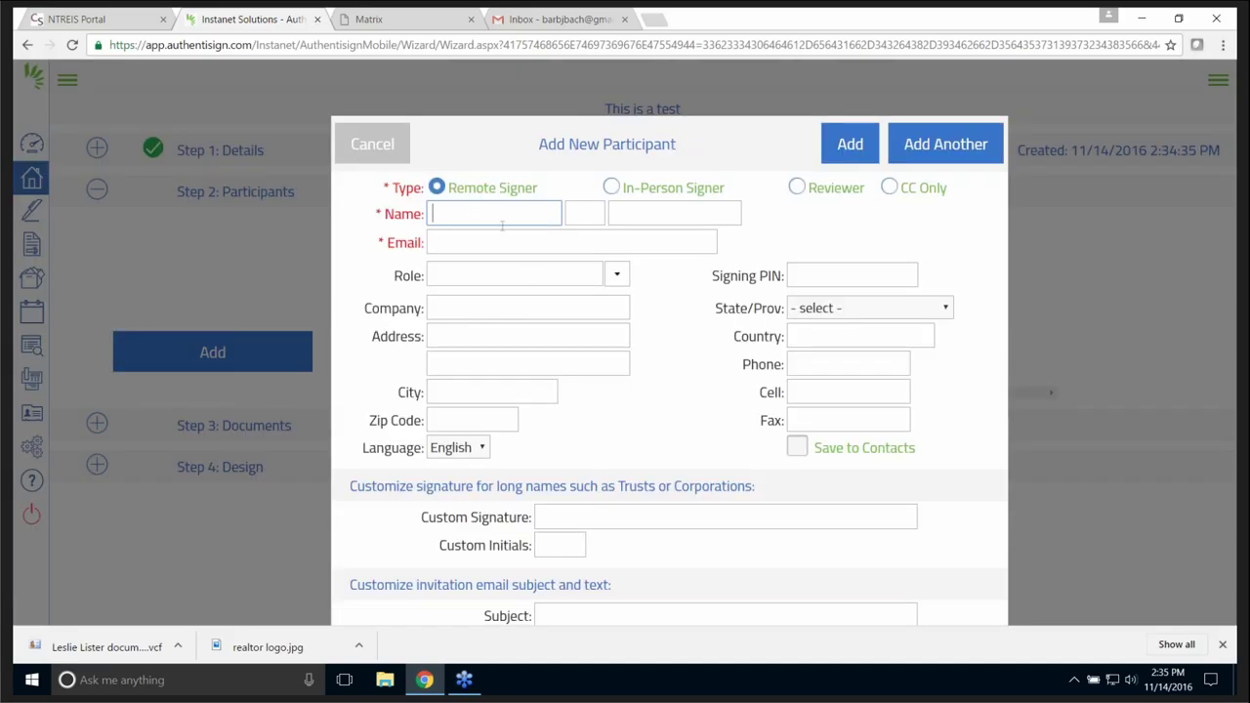
key(Tab)
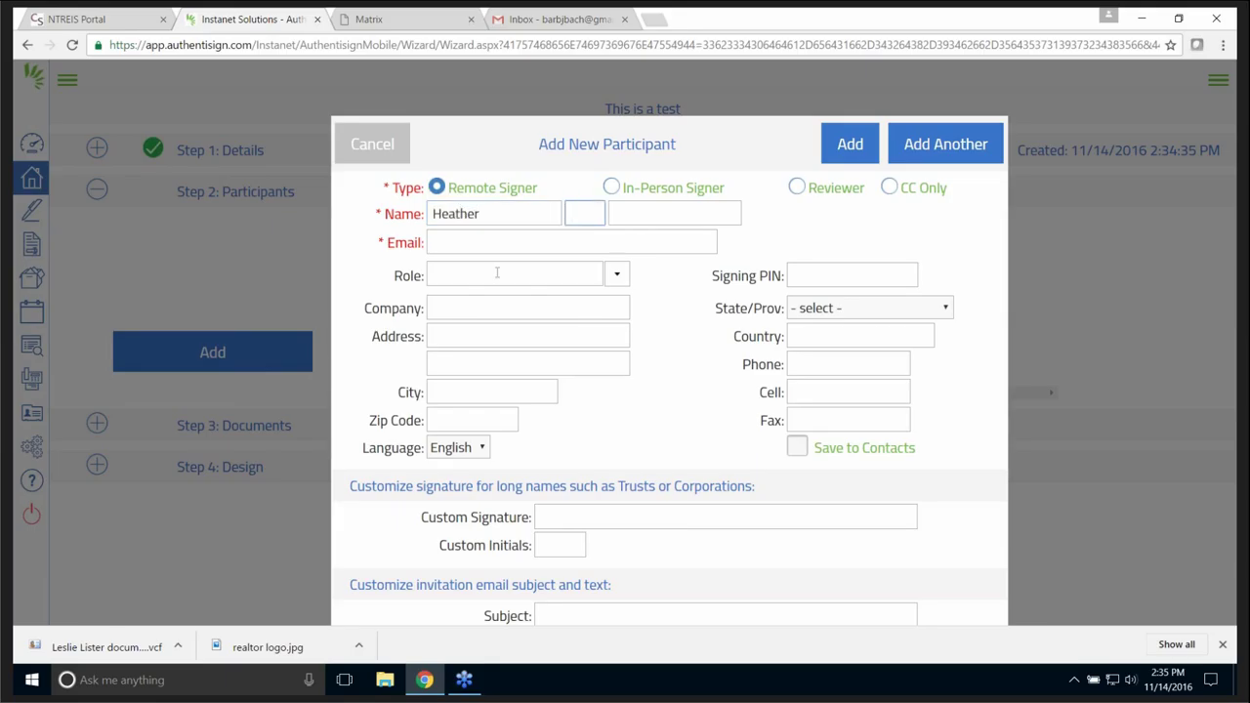
key(Tab)
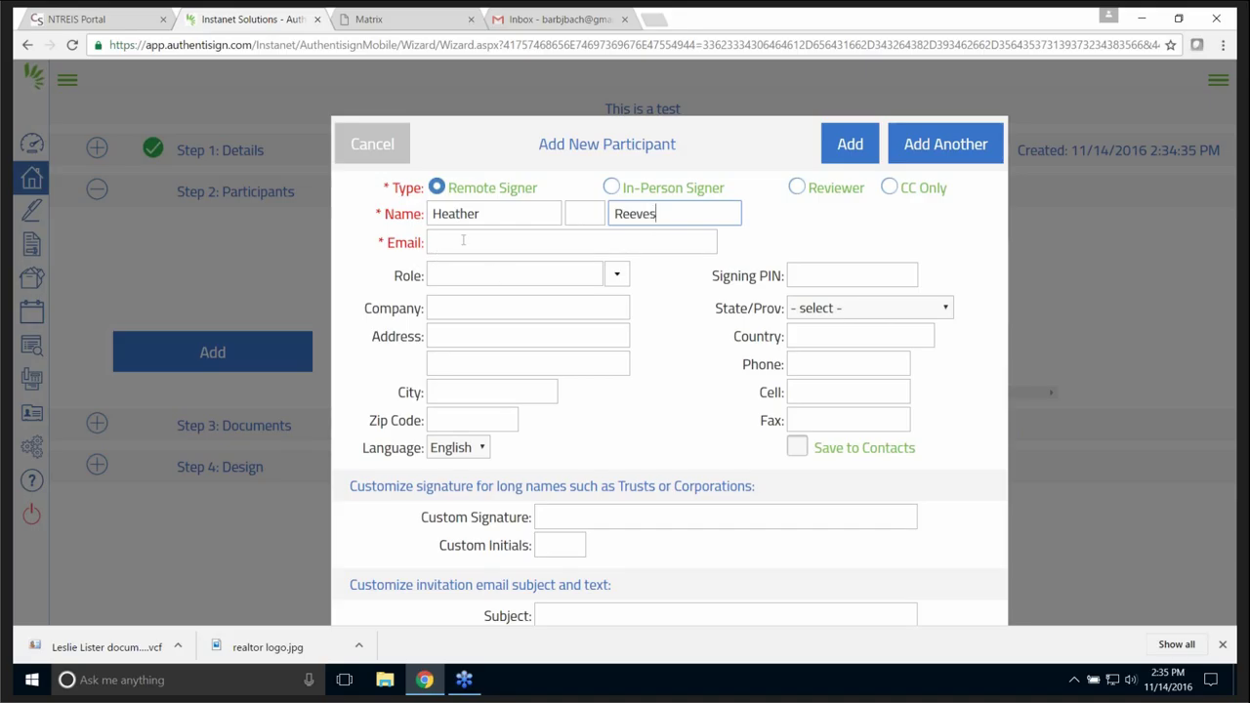
click(462, 239)
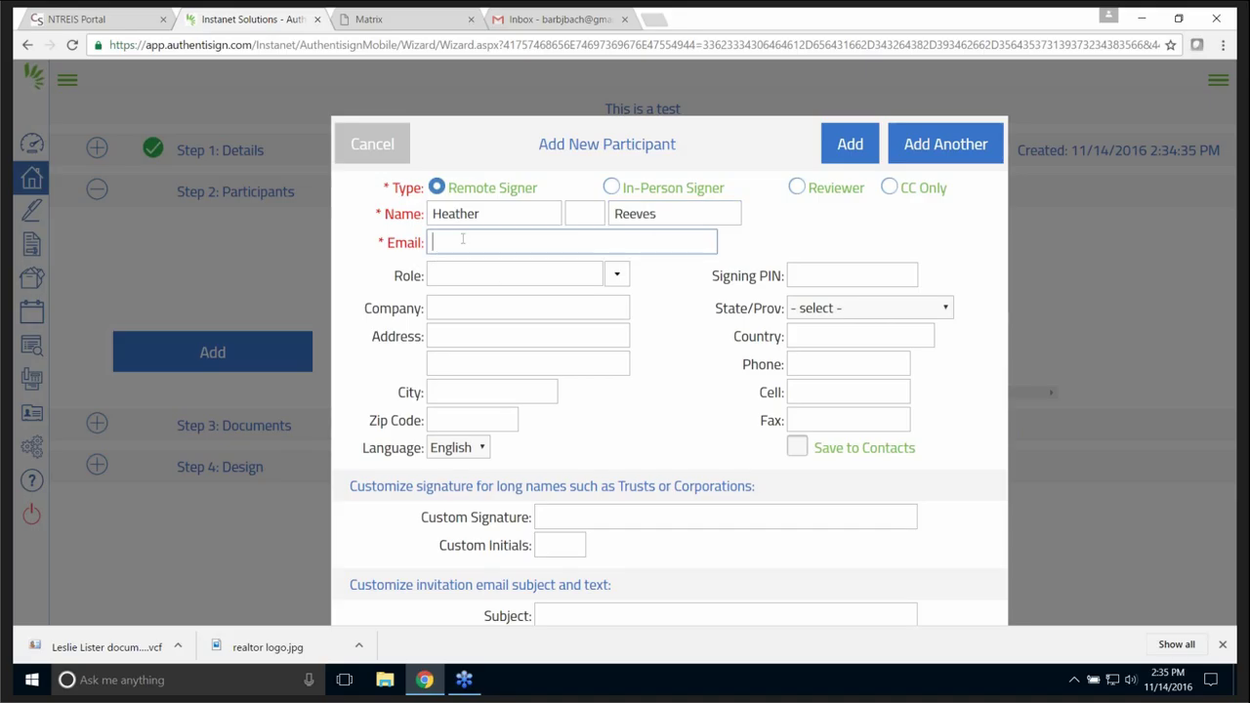
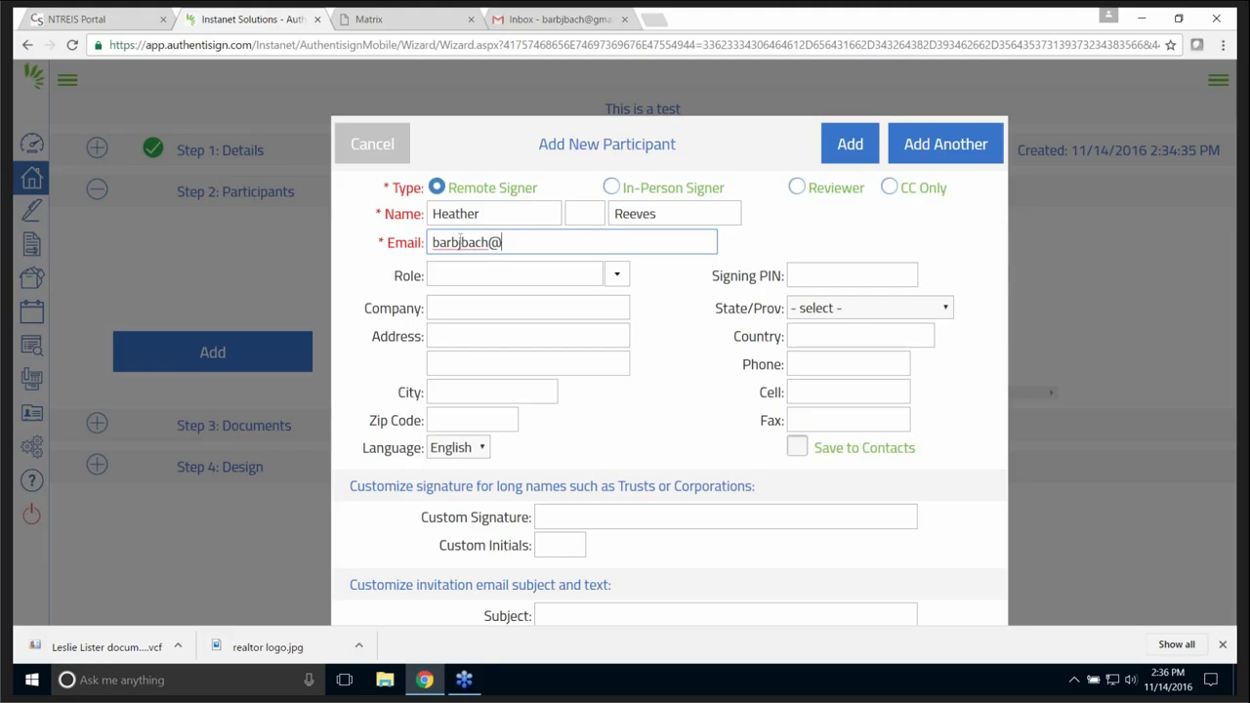
- Set the new participant's role to Other and add them to the signing
click(616, 275)
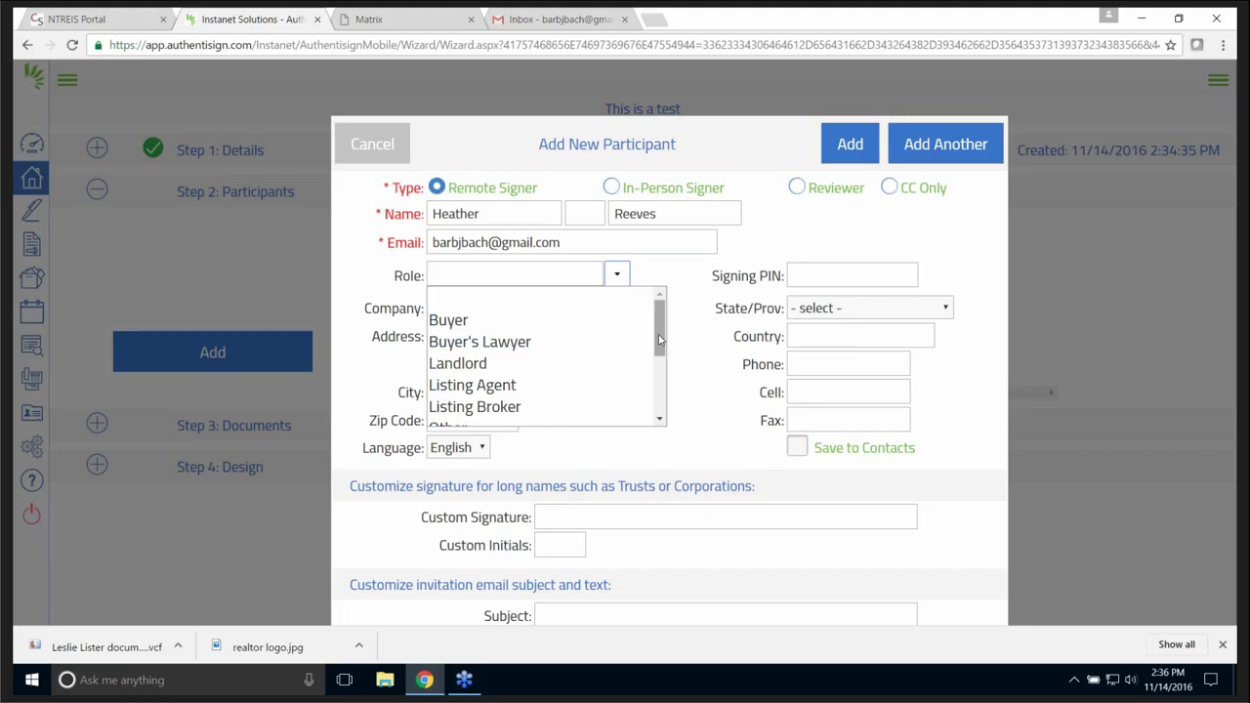
drag(661, 342, 673, 377)
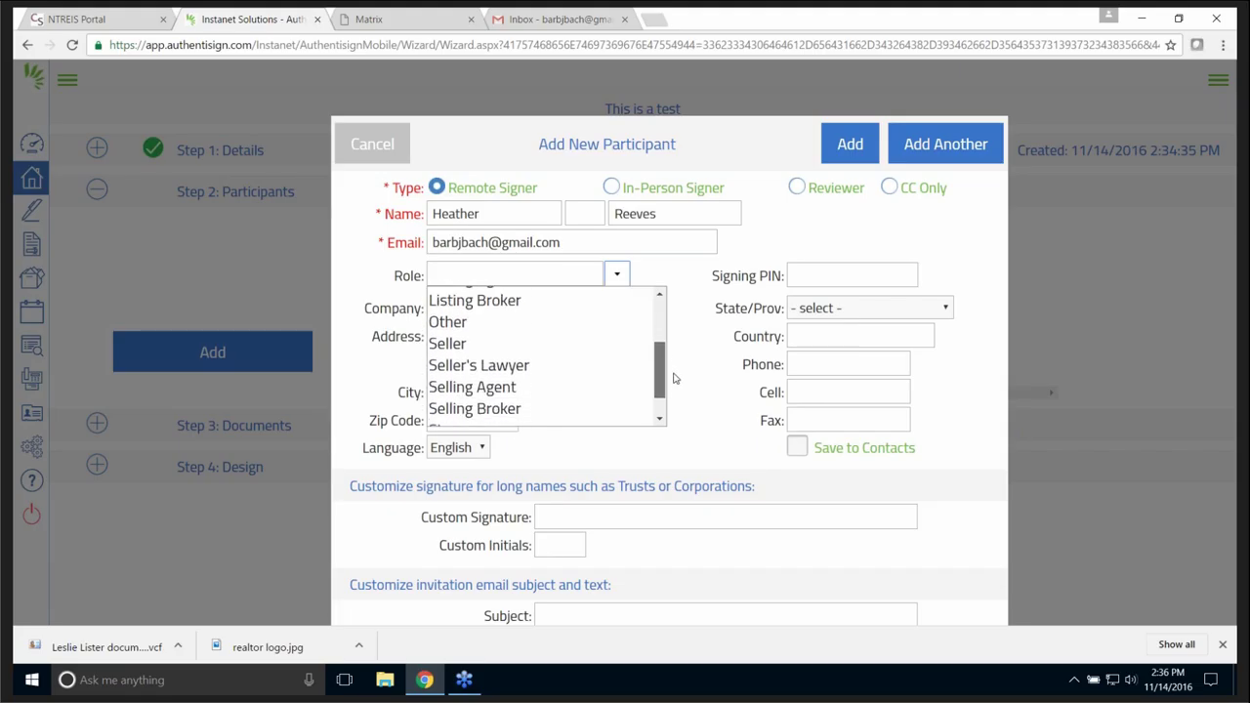
click(456, 323)
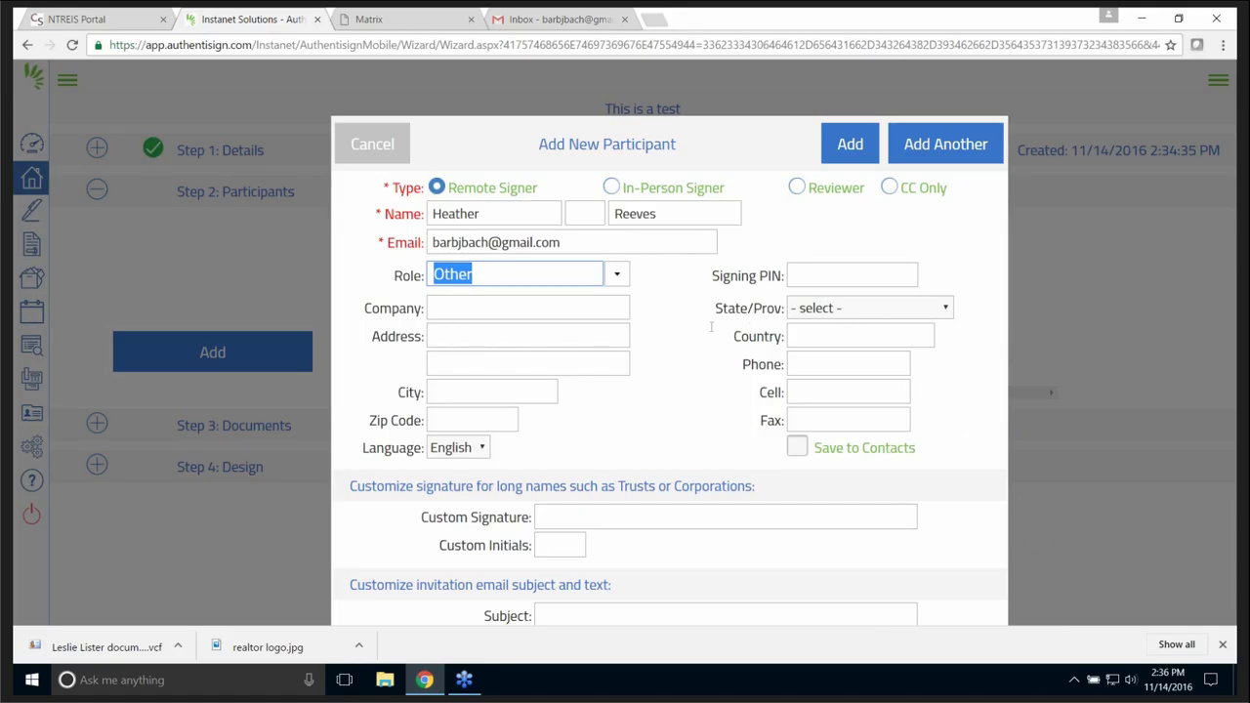
click(1153, 439)
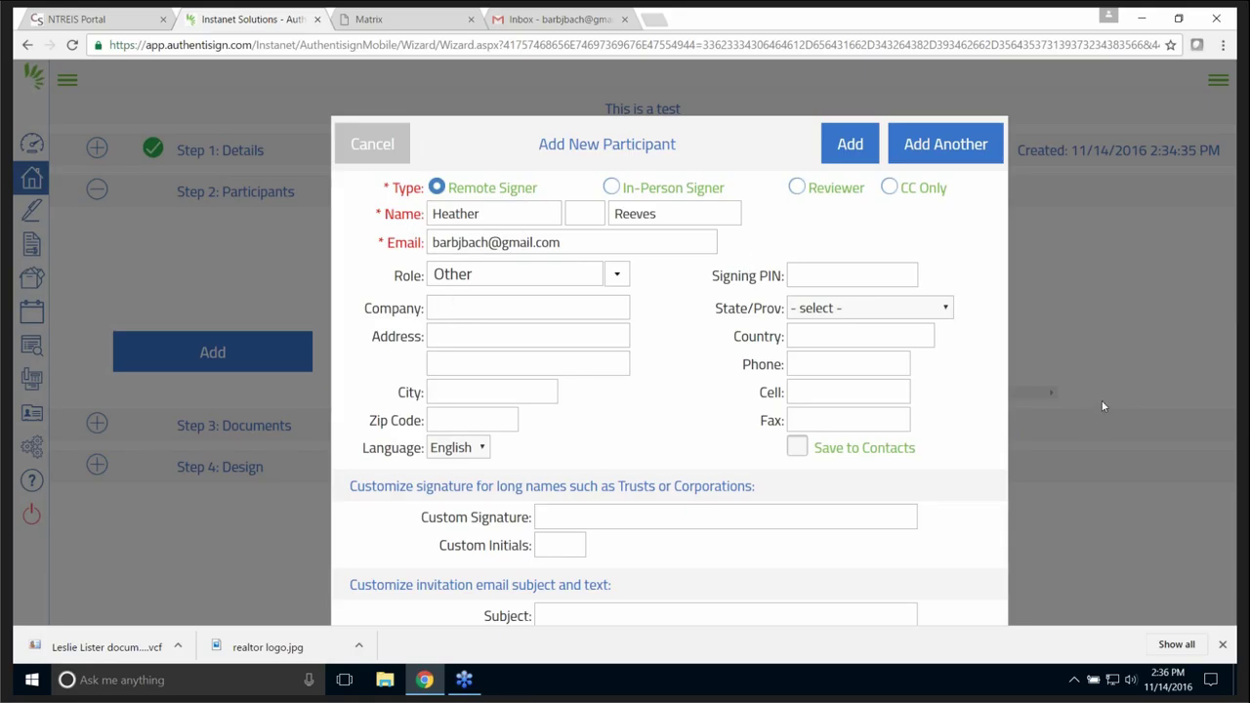
click(846, 146)
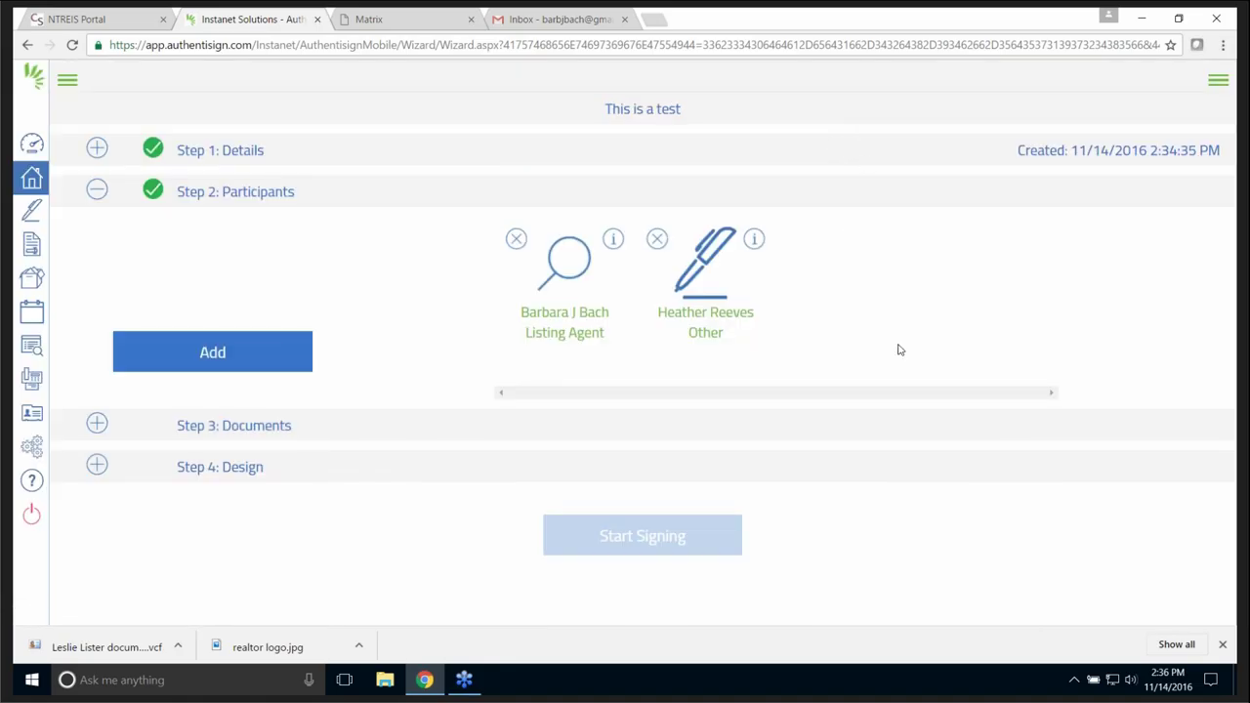
click(96, 425)
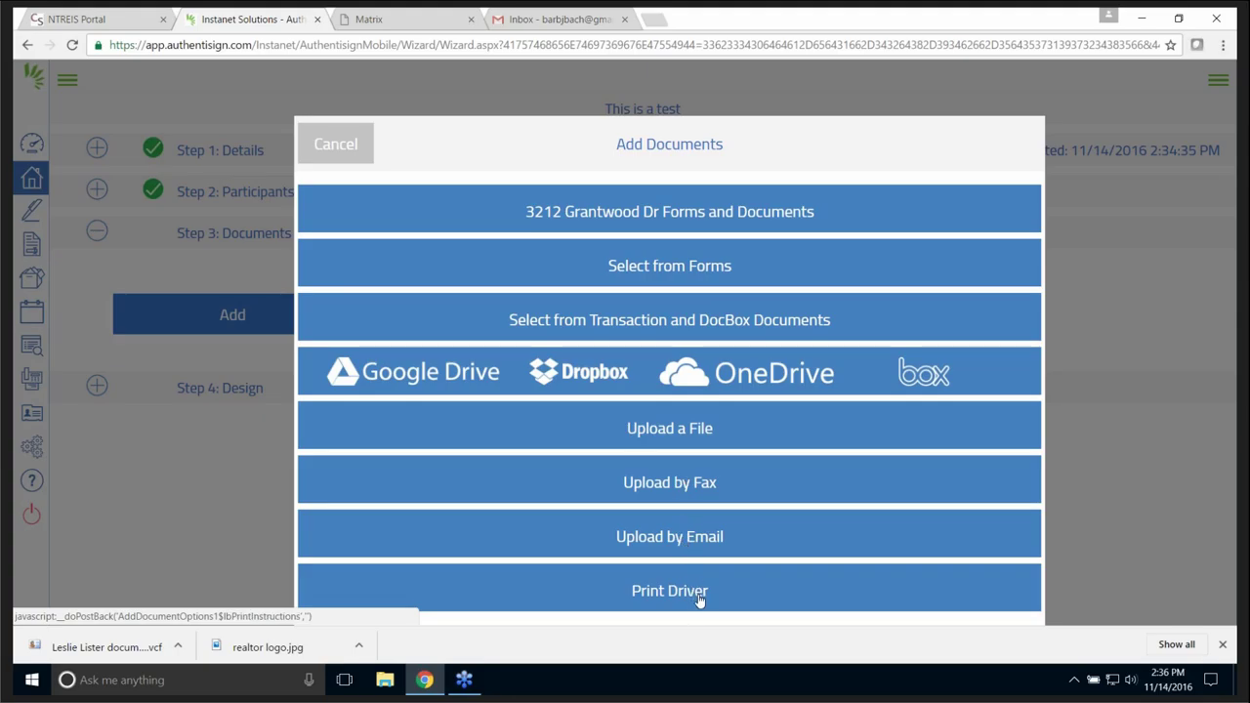
click(656, 215)
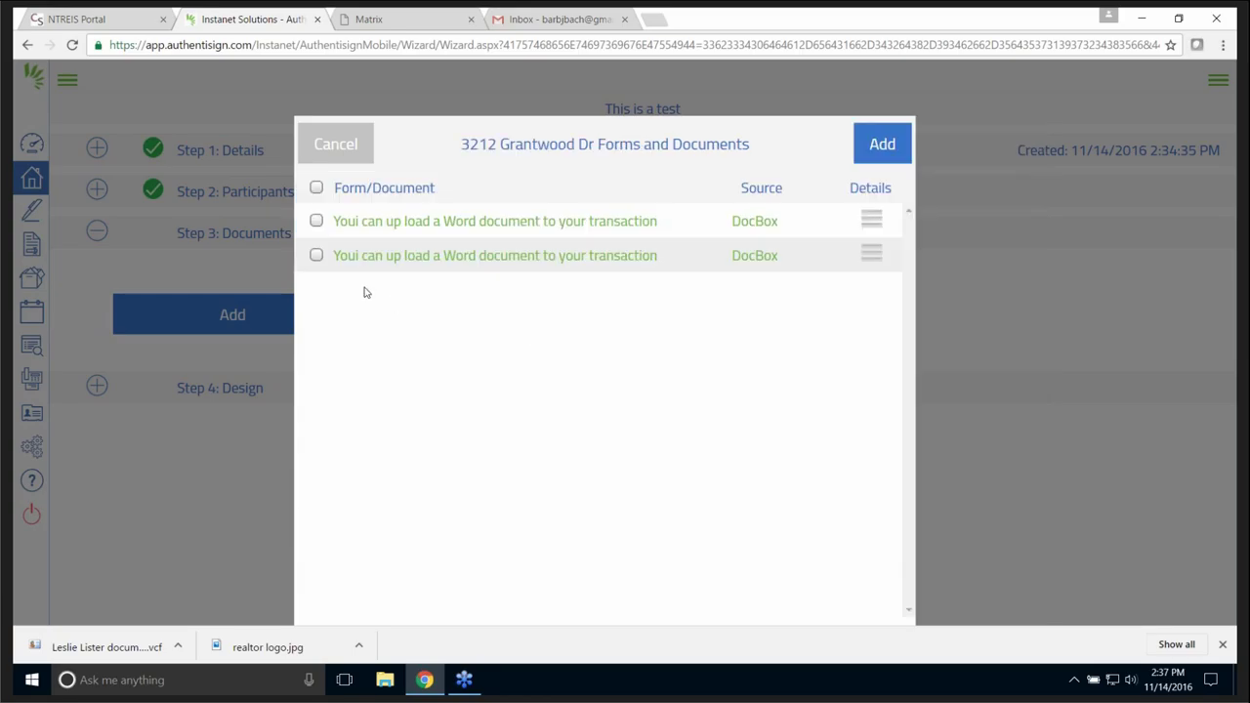
click(316, 255)
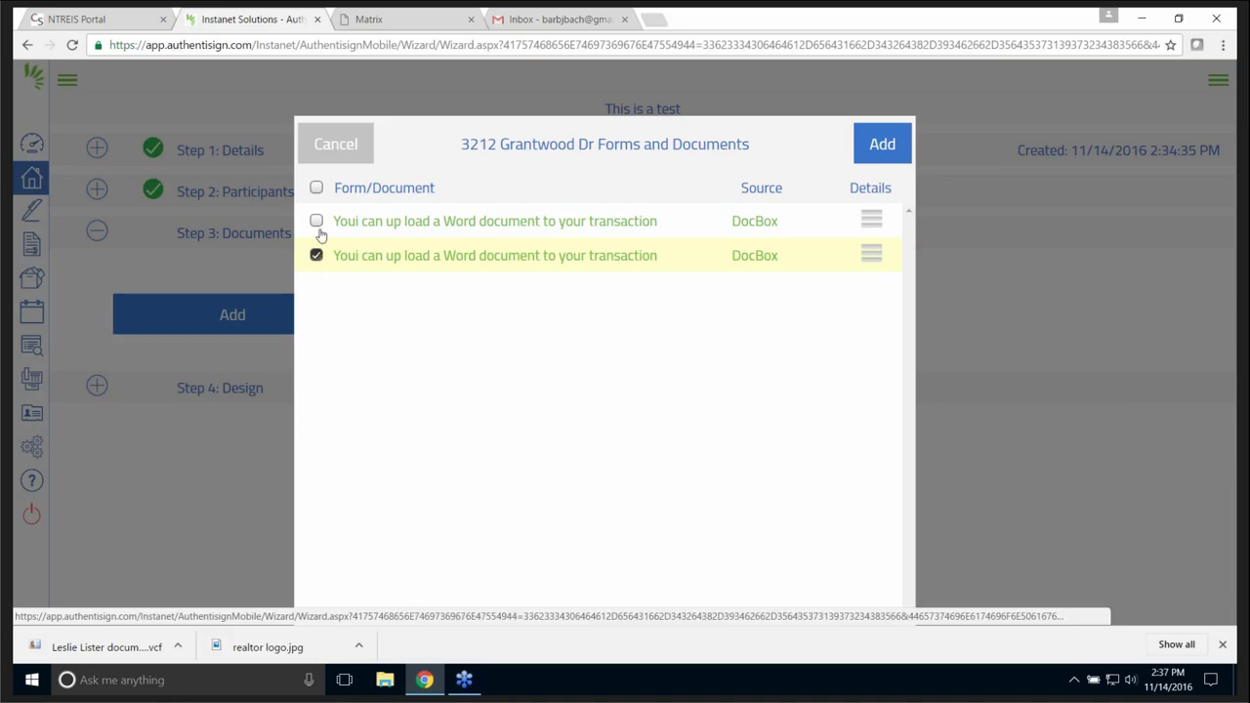
click(316, 221)
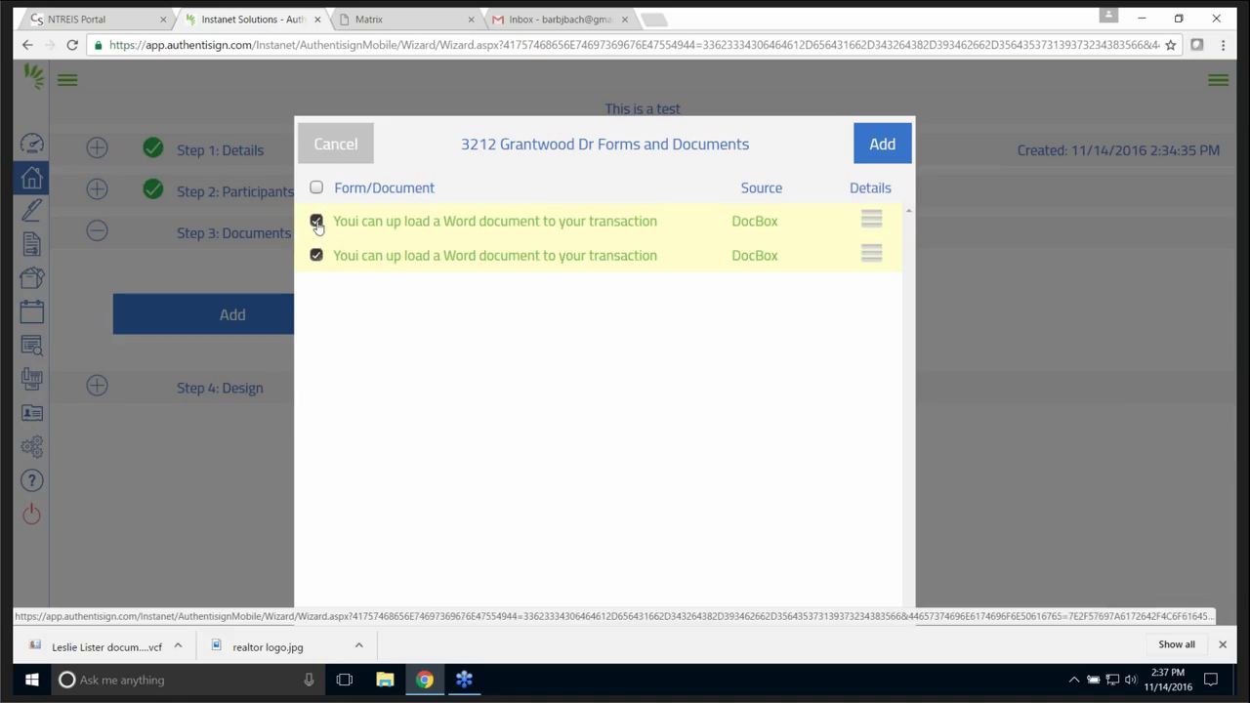
click(883, 142)
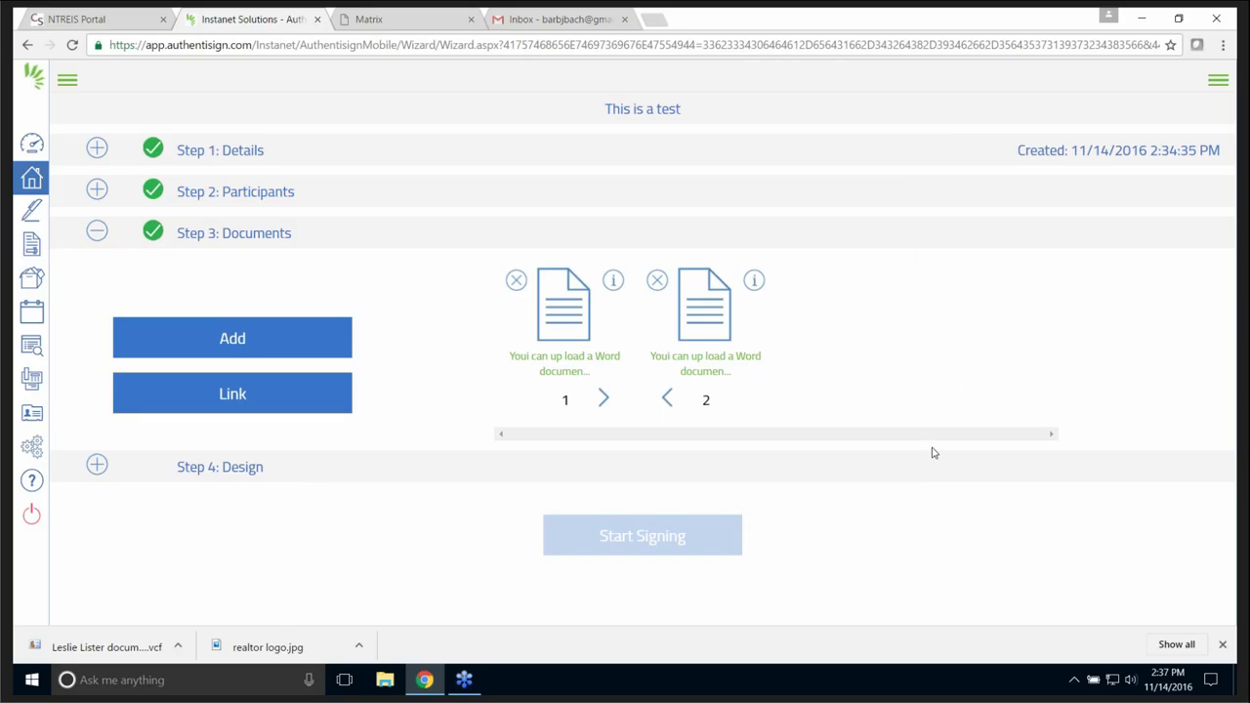
click(232, 338)
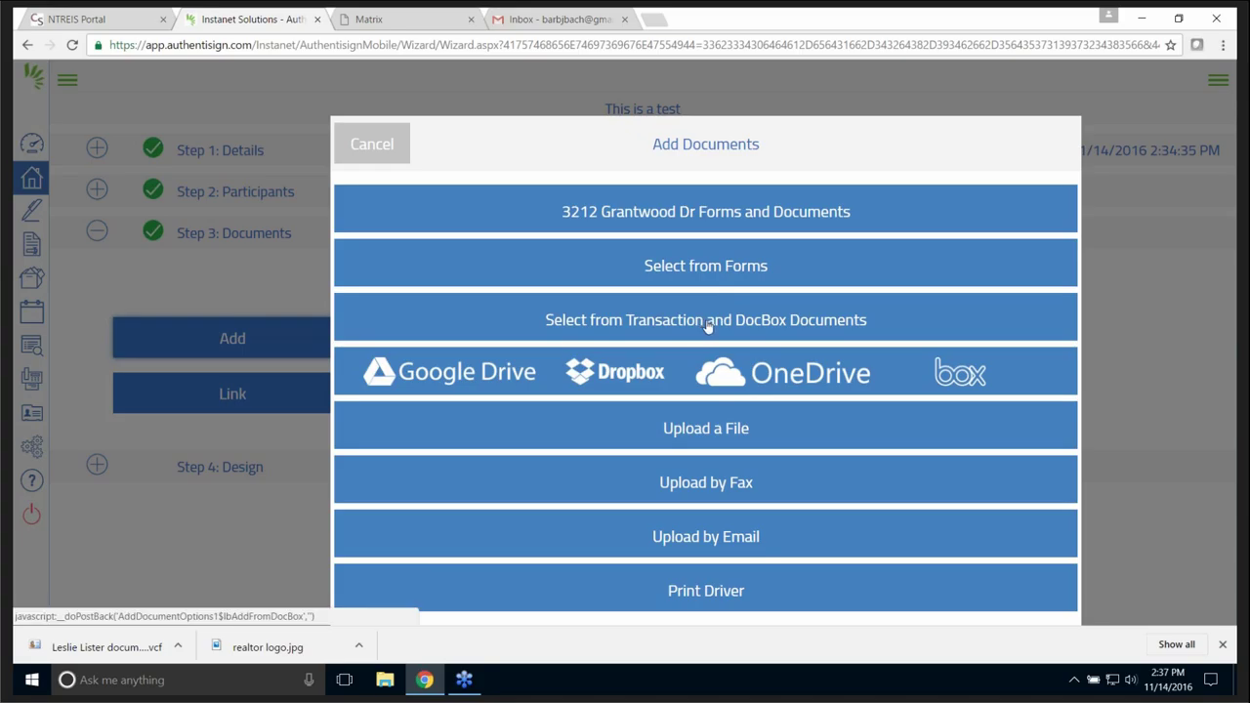
click(708, 263)
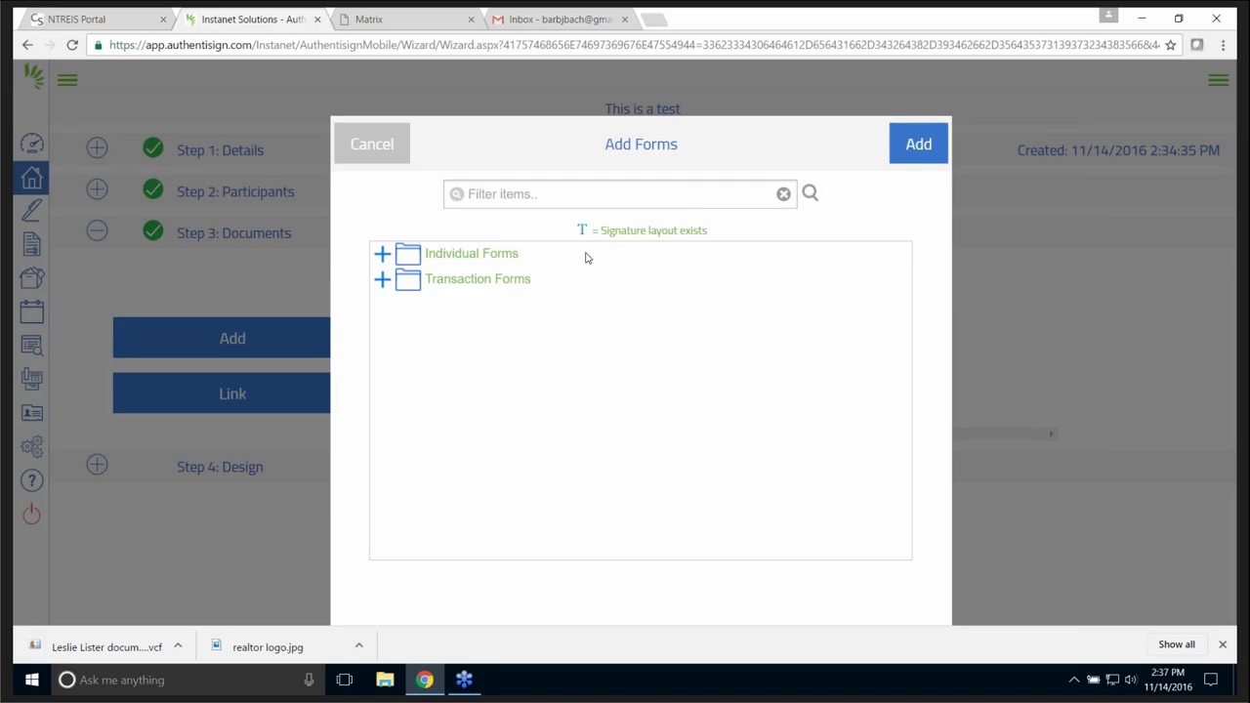
click(382, 254)
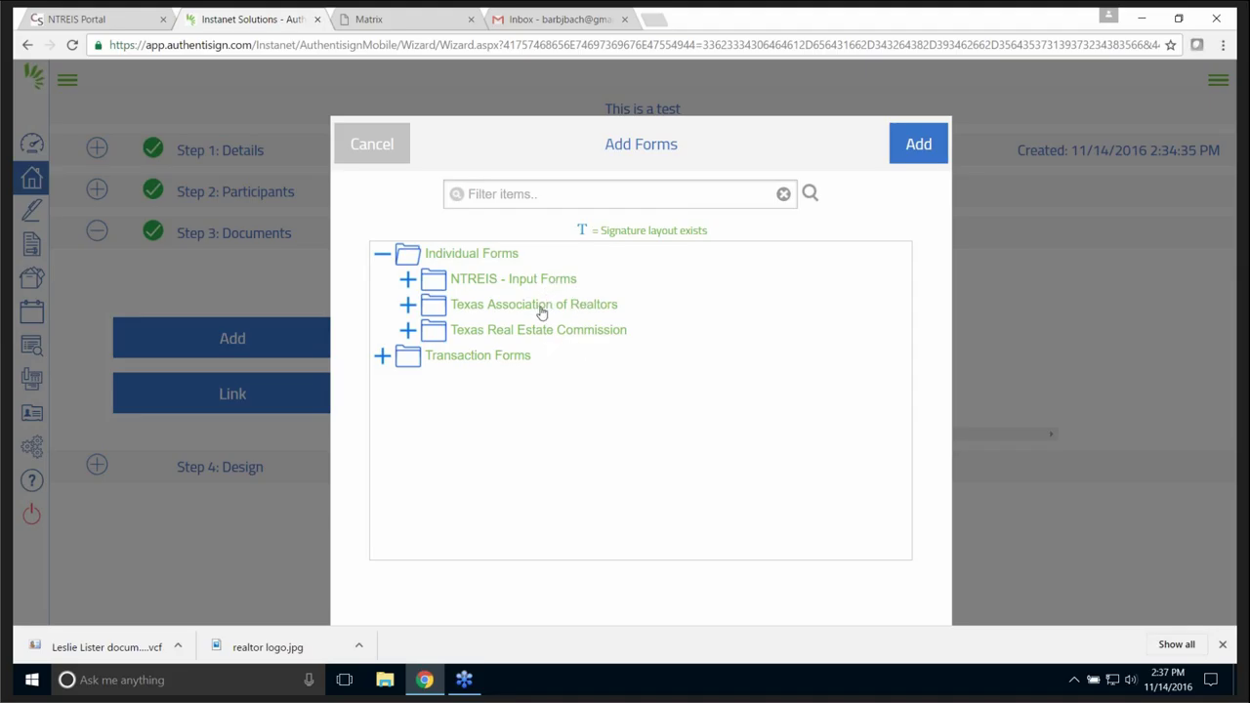
click(541, 311)
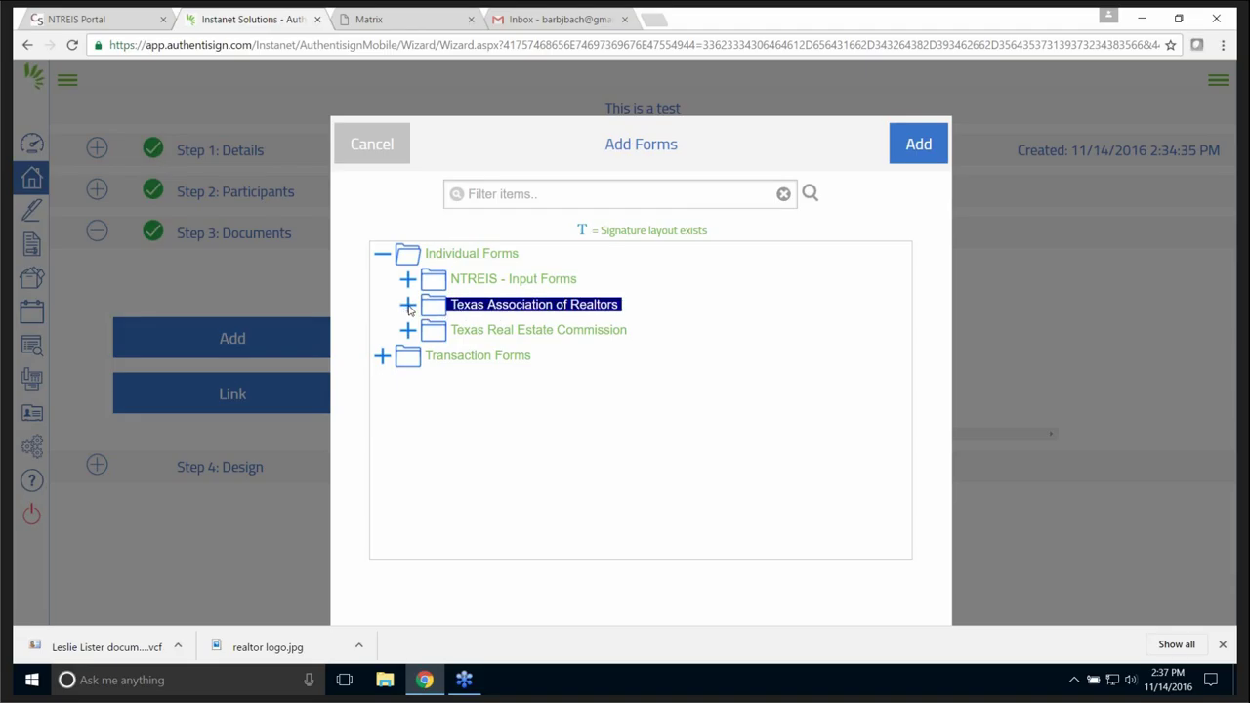
click(408, 306)
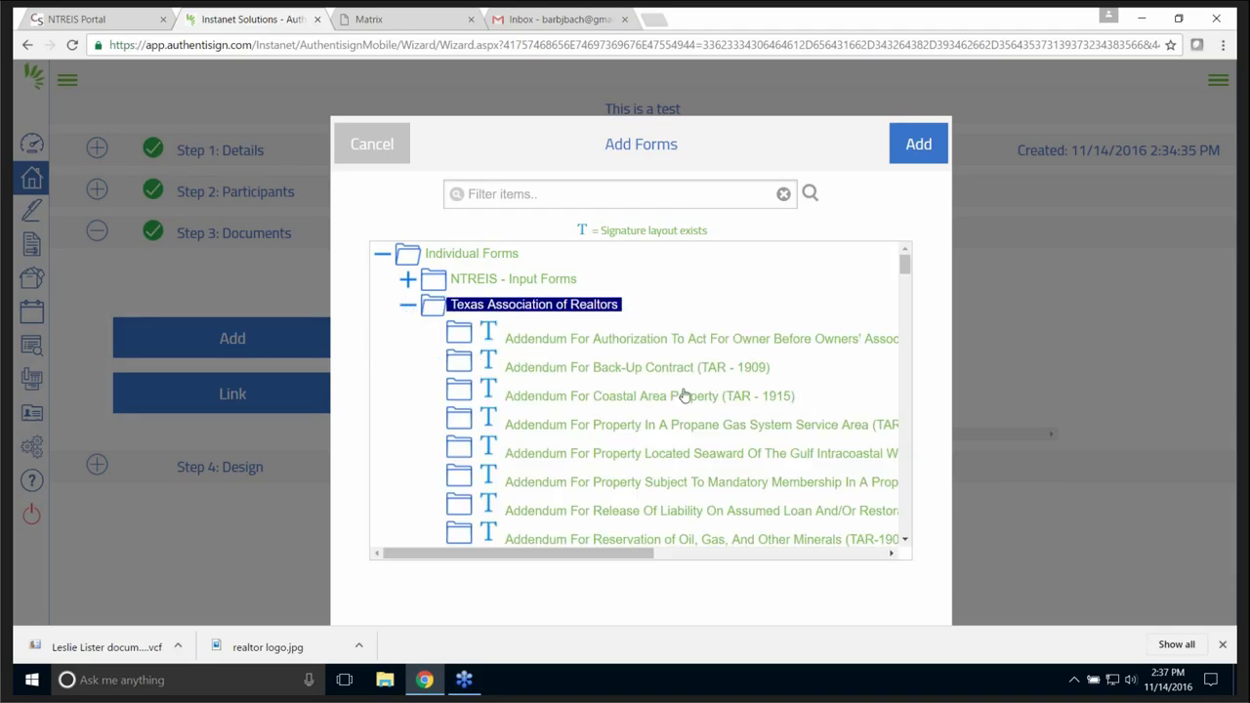
click(644, 368)
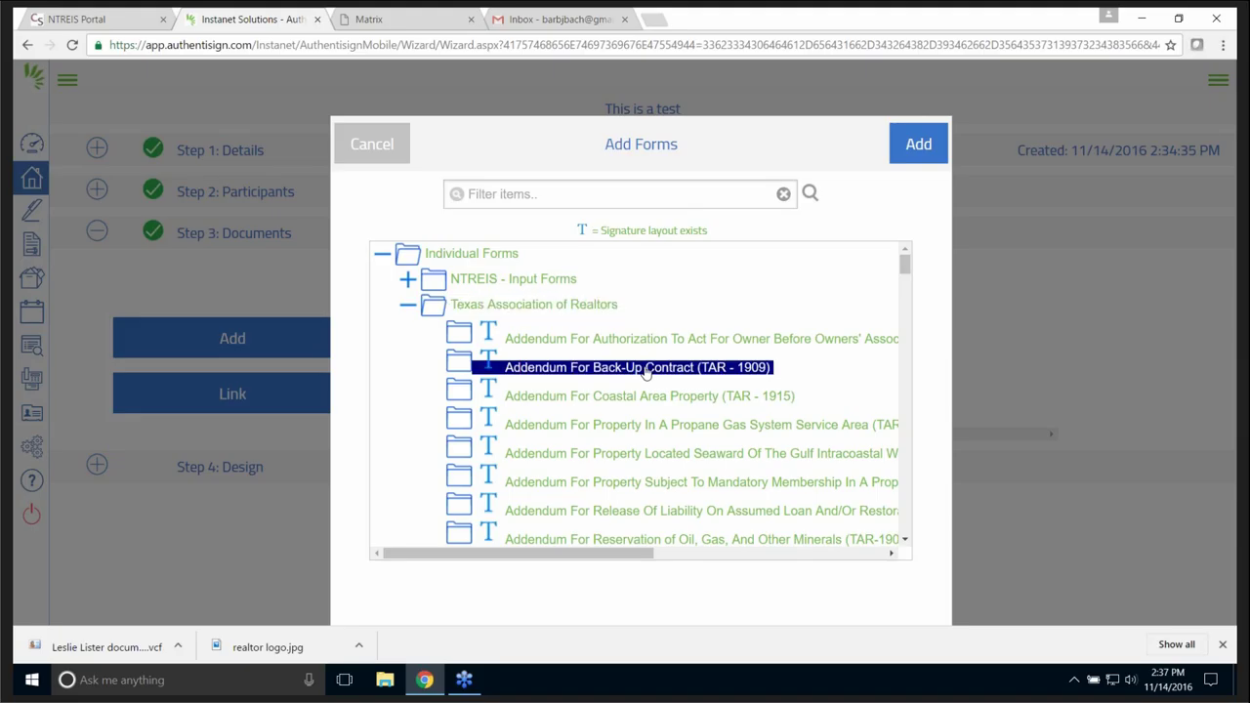
click(925, 145)
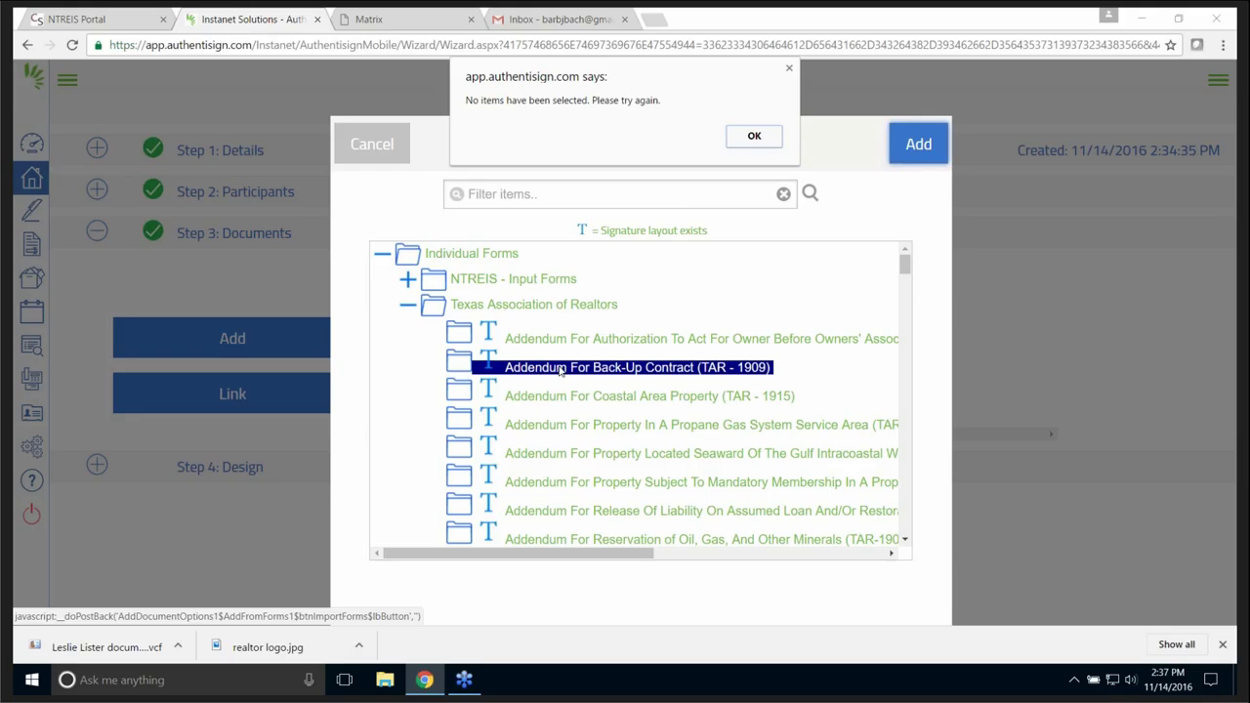
click(753, 139)
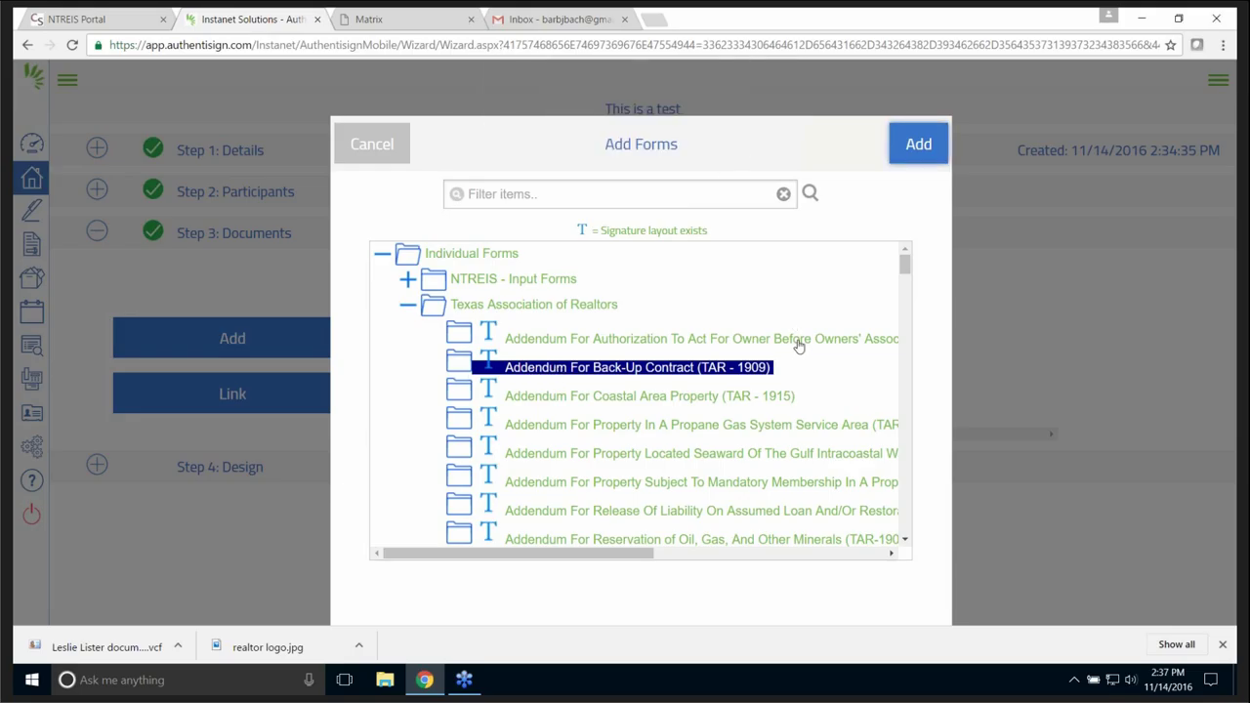
click(575, 186)
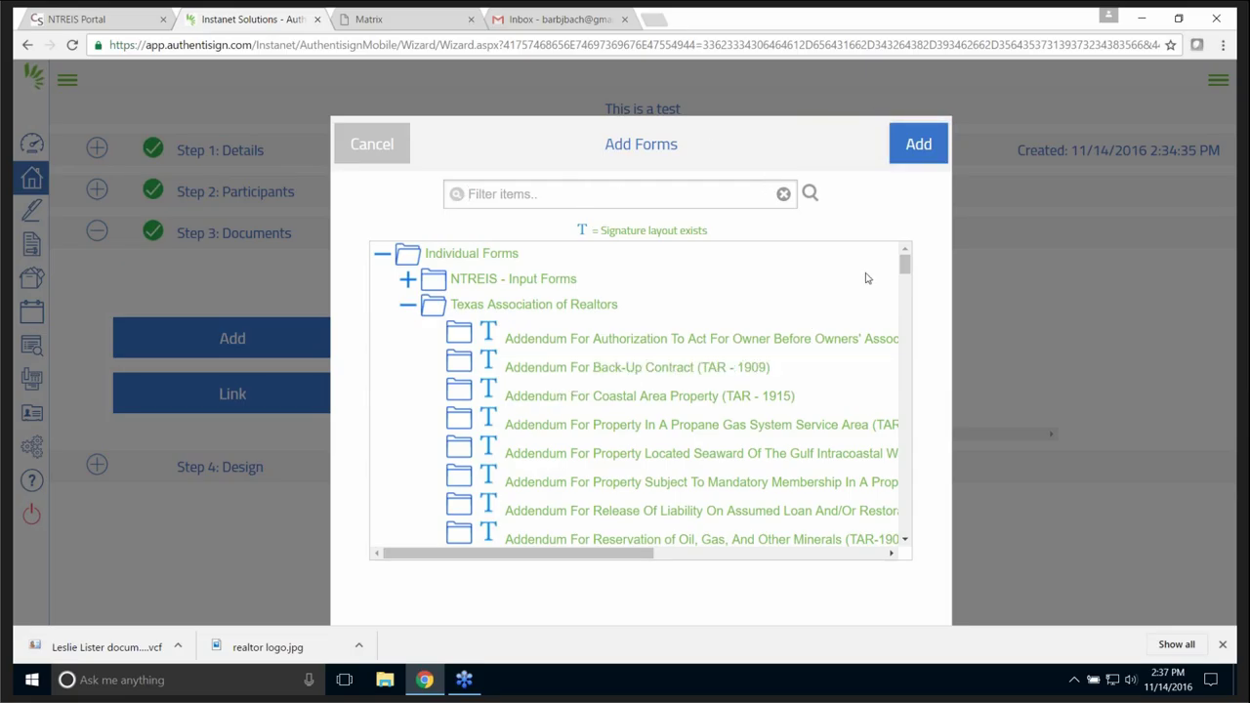
scroll(904, 272, down, 1)
scroll(904, 271, up, 1)
drag(904, 264, 927, 551)
scroll(806, 459, up, 20)
click(592, 342)
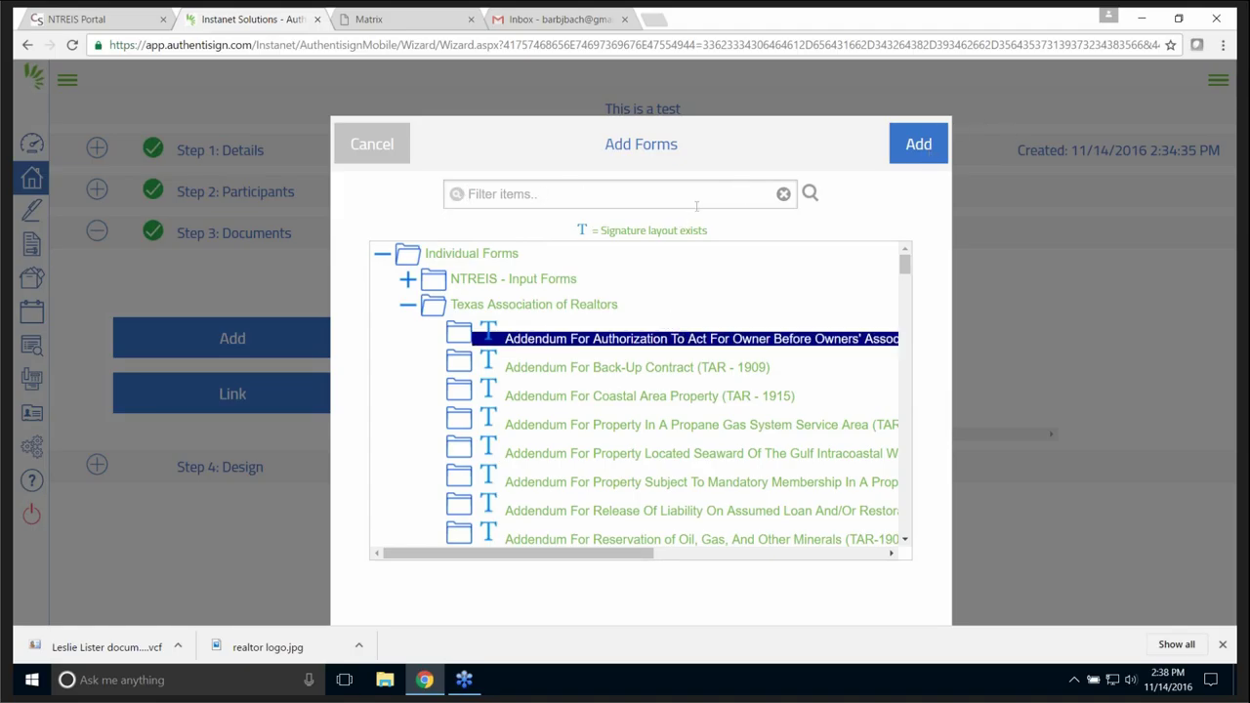
text(1101)
click(929, 146)
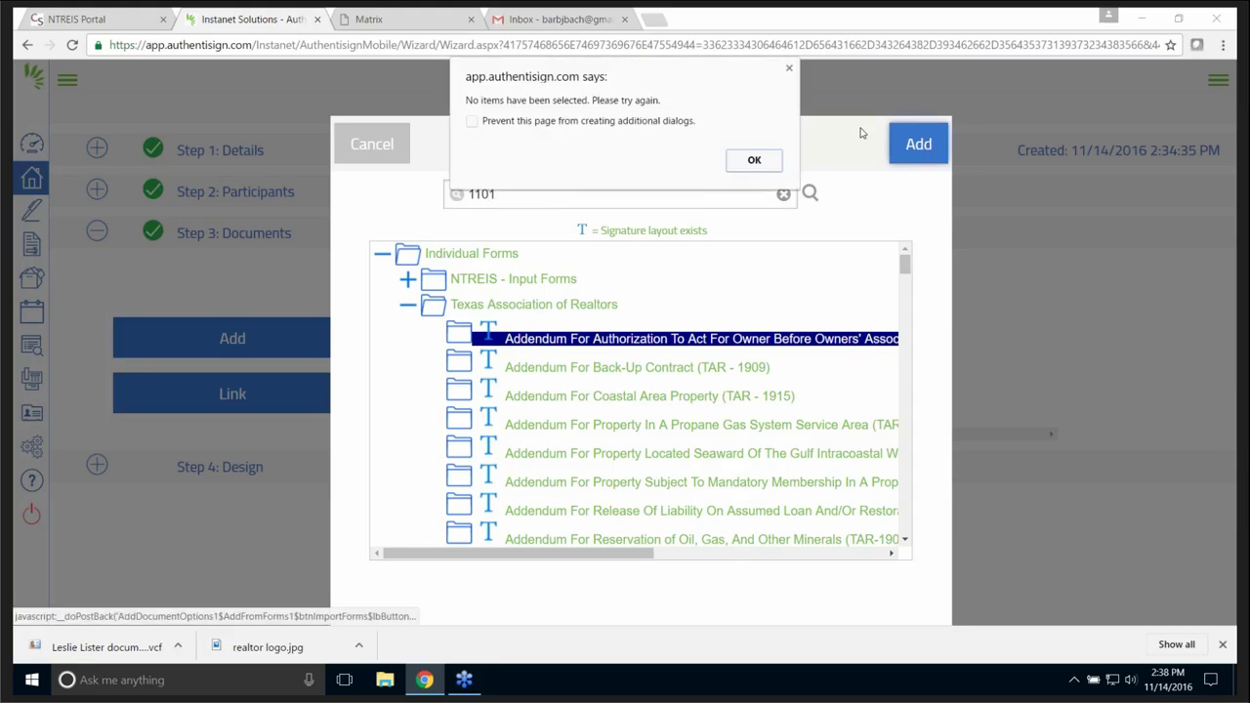
click(752, 161)
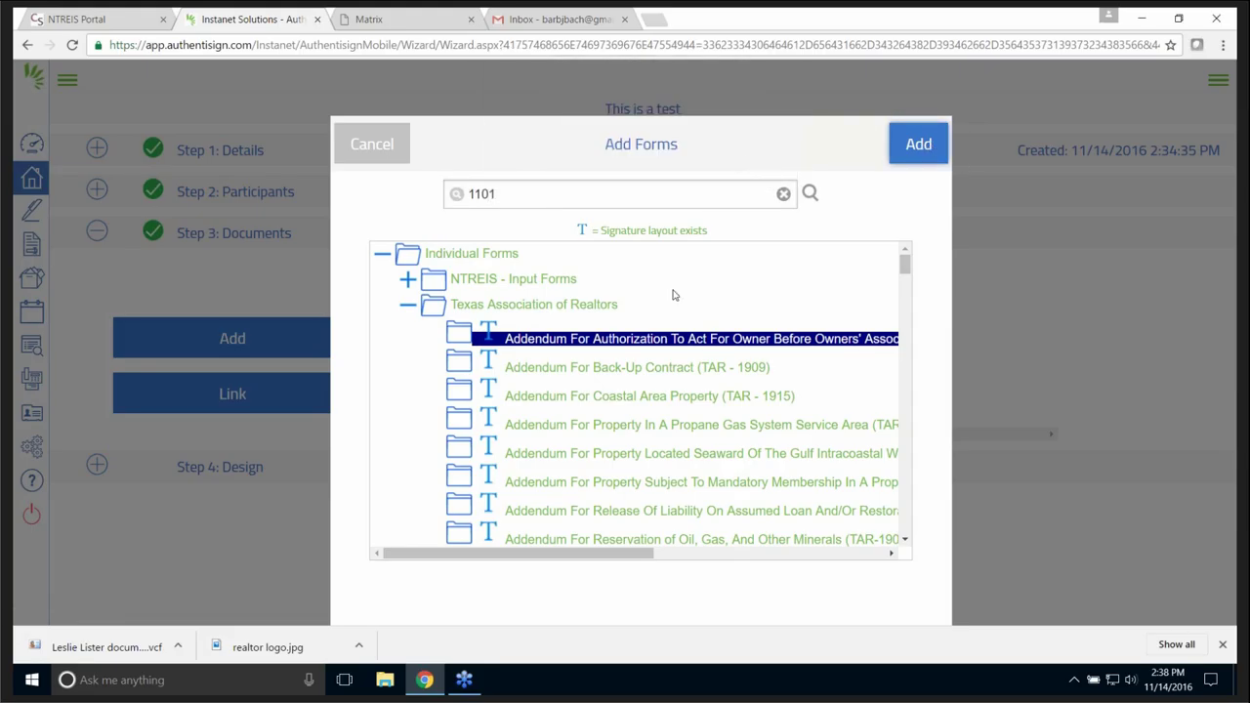
click(540, 339)
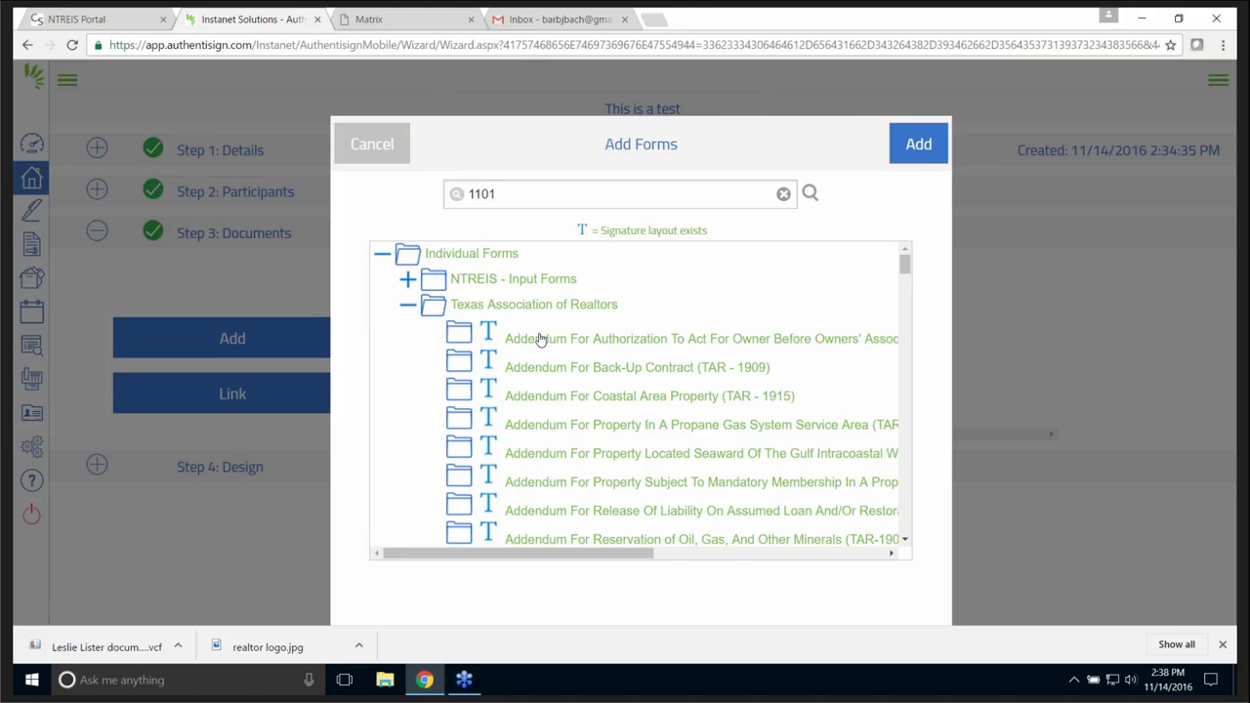
double_click(507, 283)
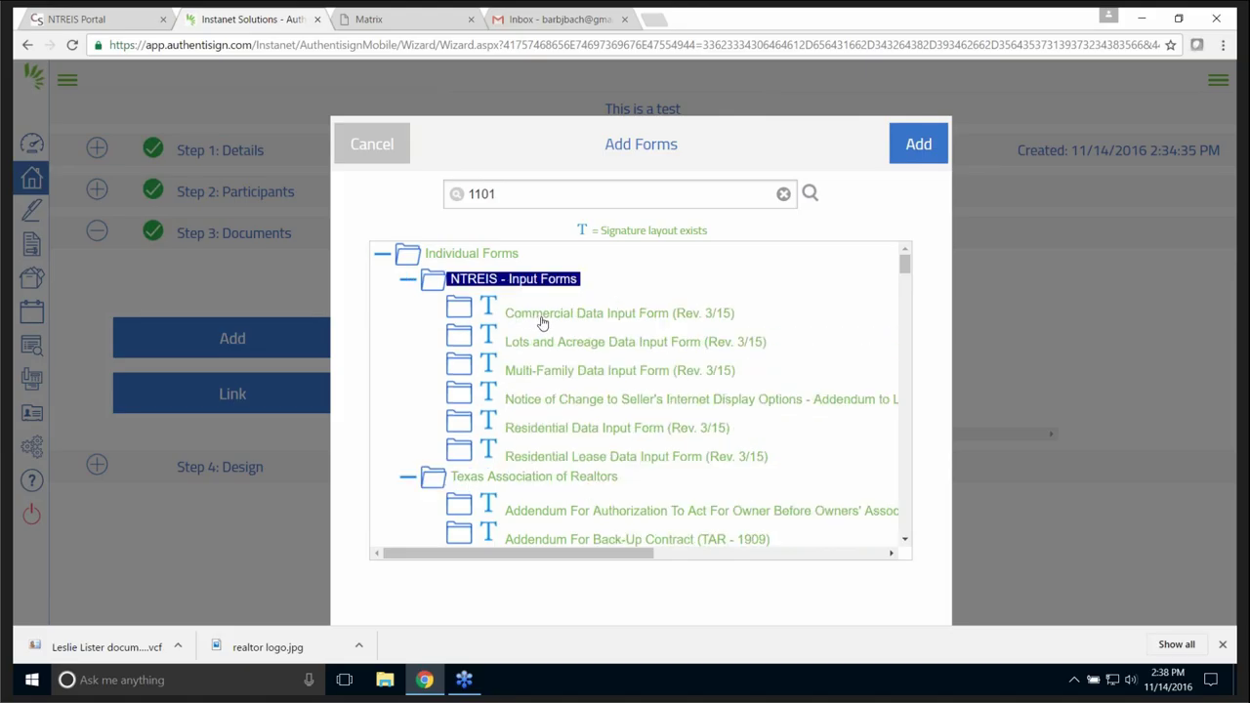
click(568, 373)
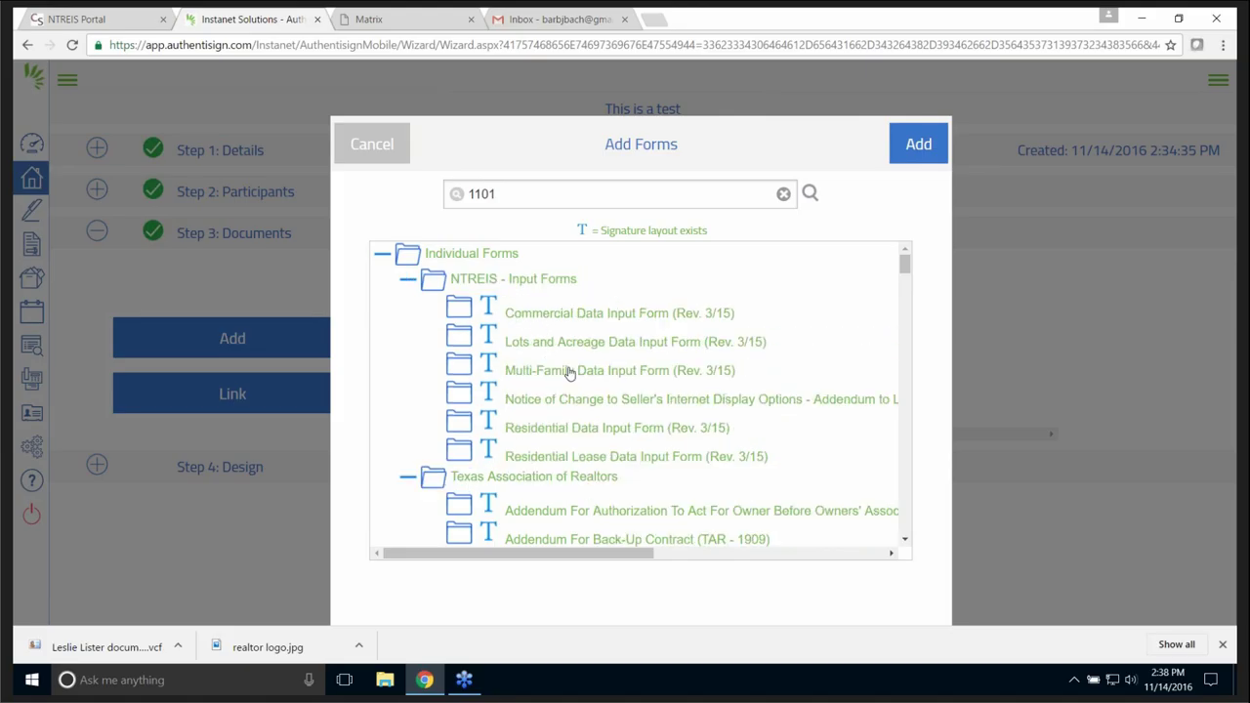
click(913, 145)
click(767, 168)
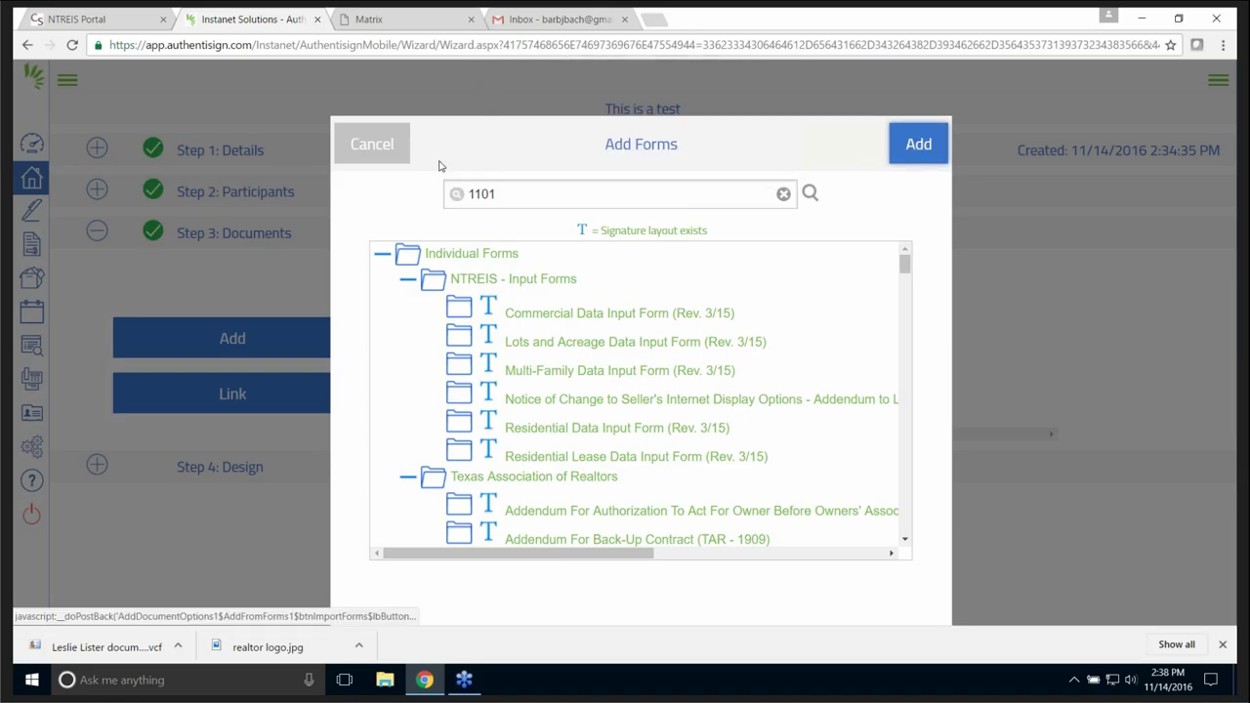
click(386, 146)
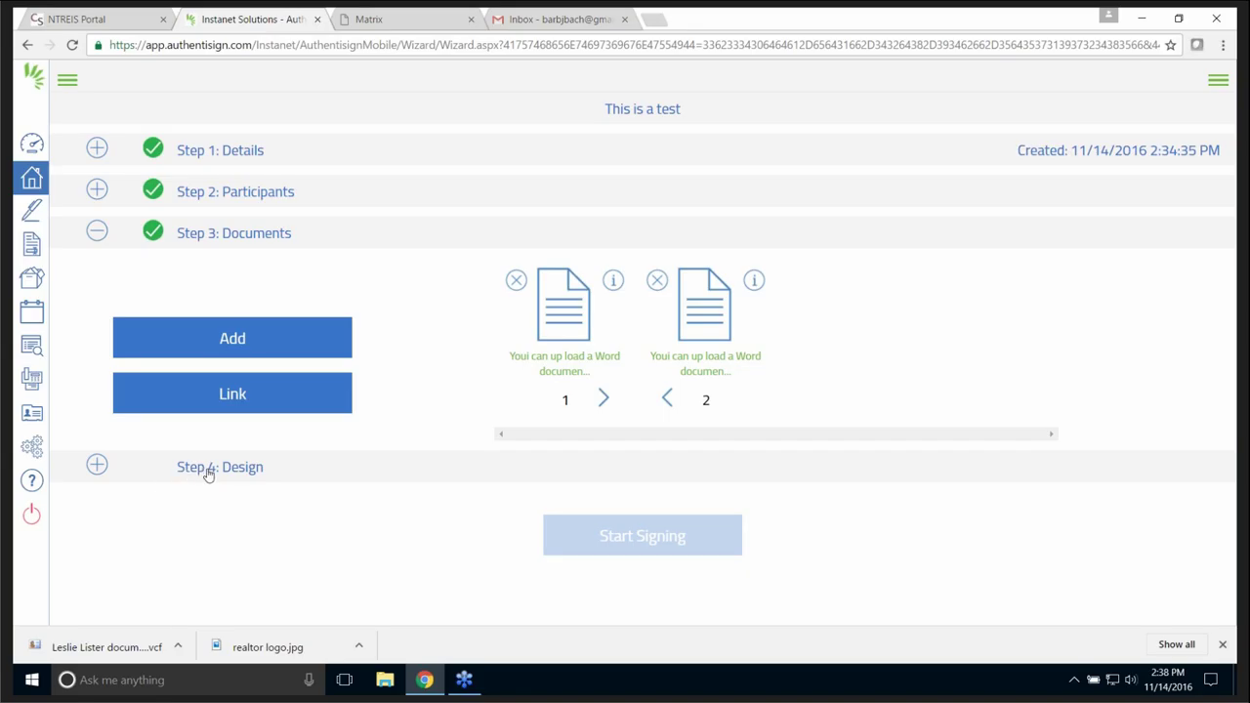
- In Step 4 Design, place Sign Here, Initial Here and optional Initial fields on page 1
click(161, 476)
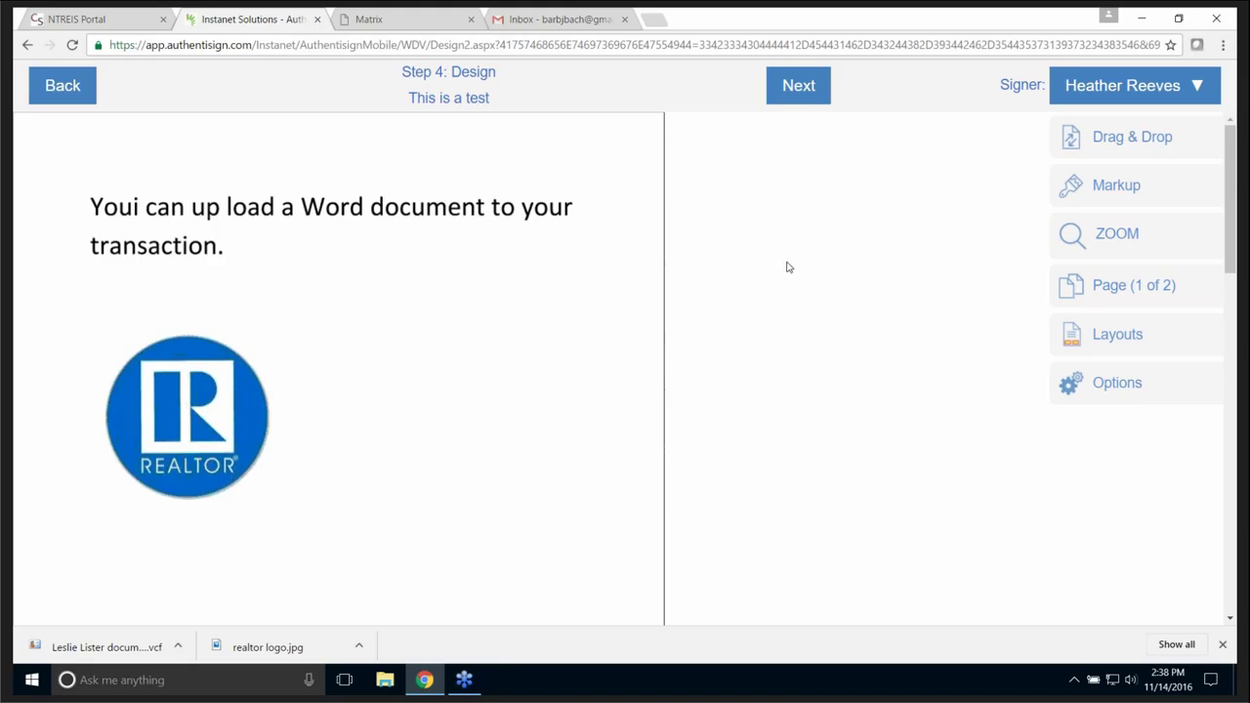
scroll(826, 325, down, 10)
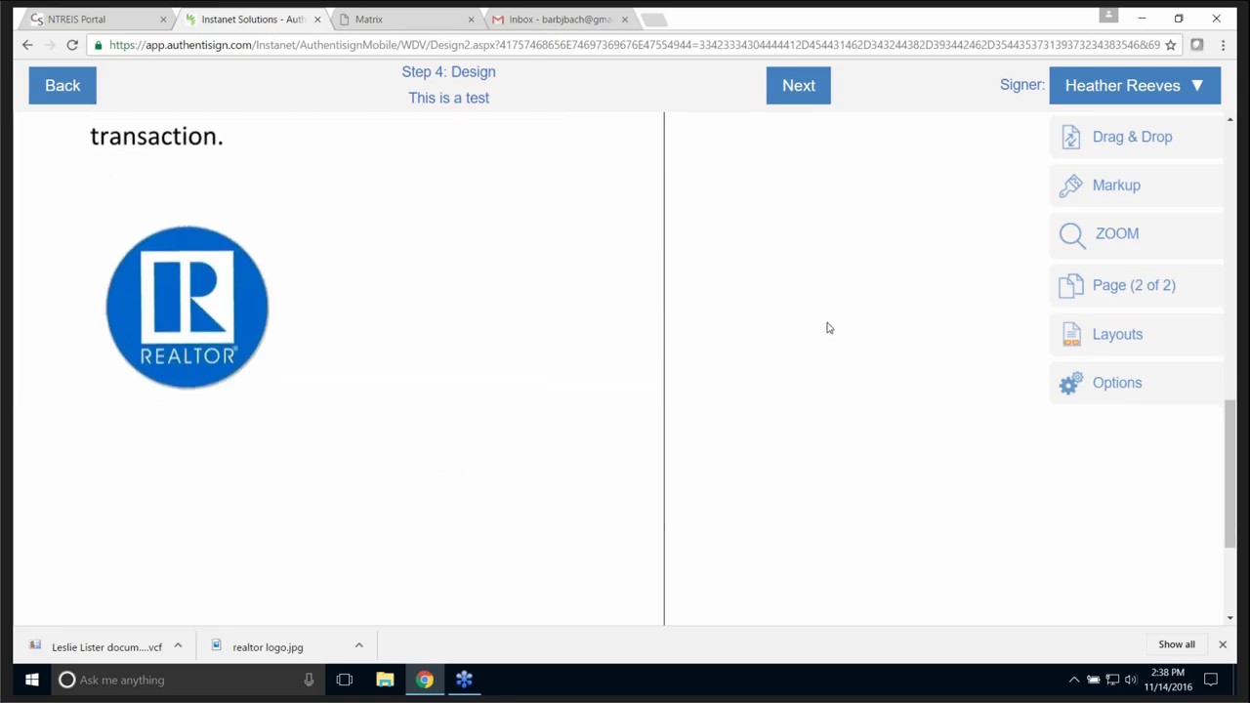
scroll(826, 322, up, 10)
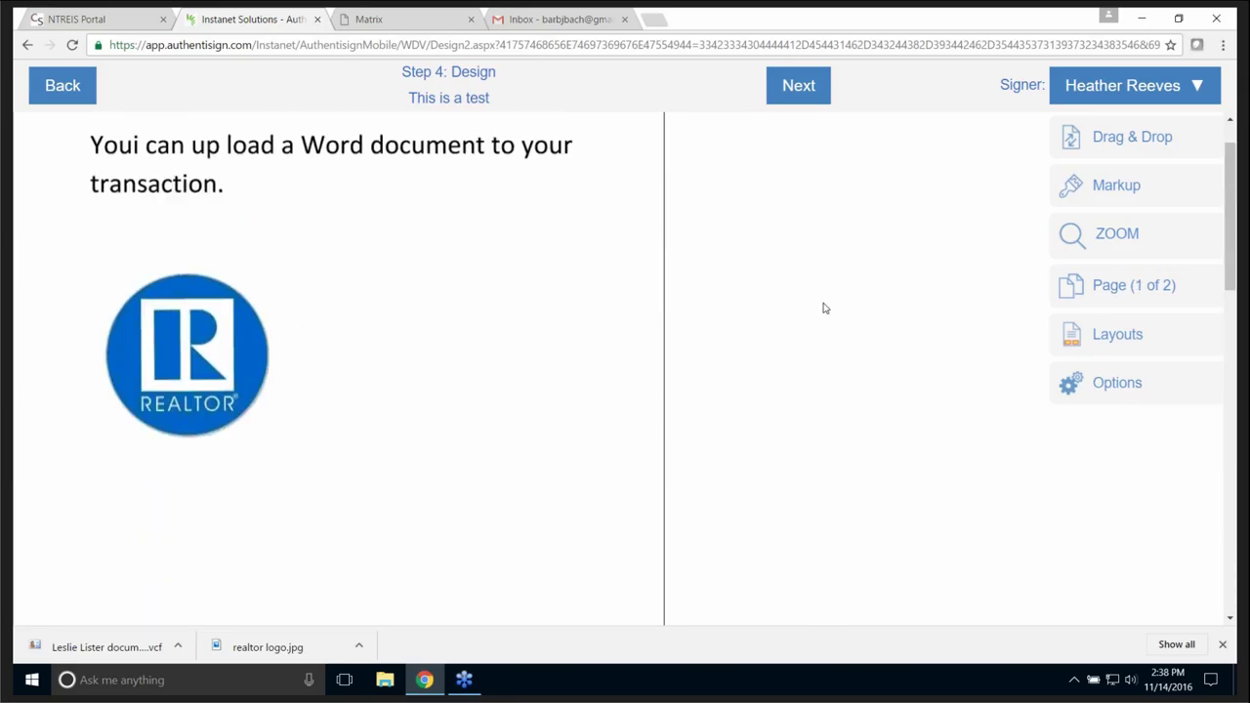
click(1114, 140)
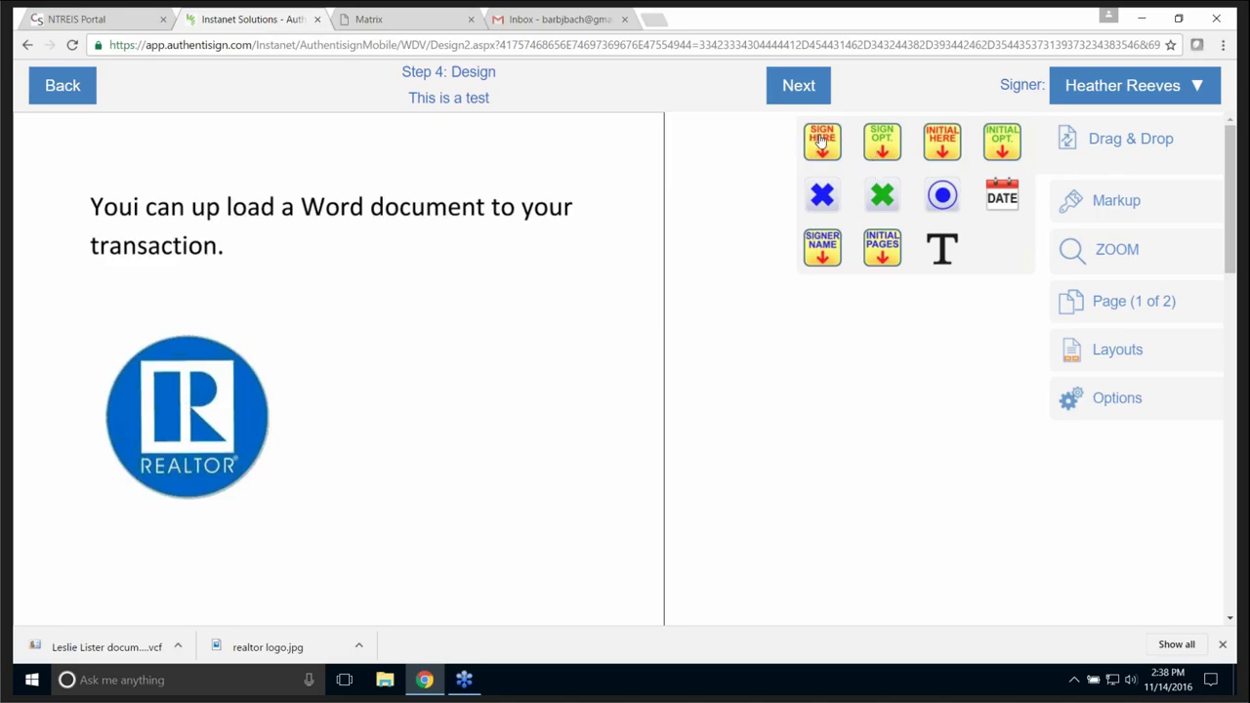
mouse_move(820, 146)
mouse_down()
mouse_move(681, 185)
mouse_move(426, 289)
mouse_move(344, 276)
mouse_up()
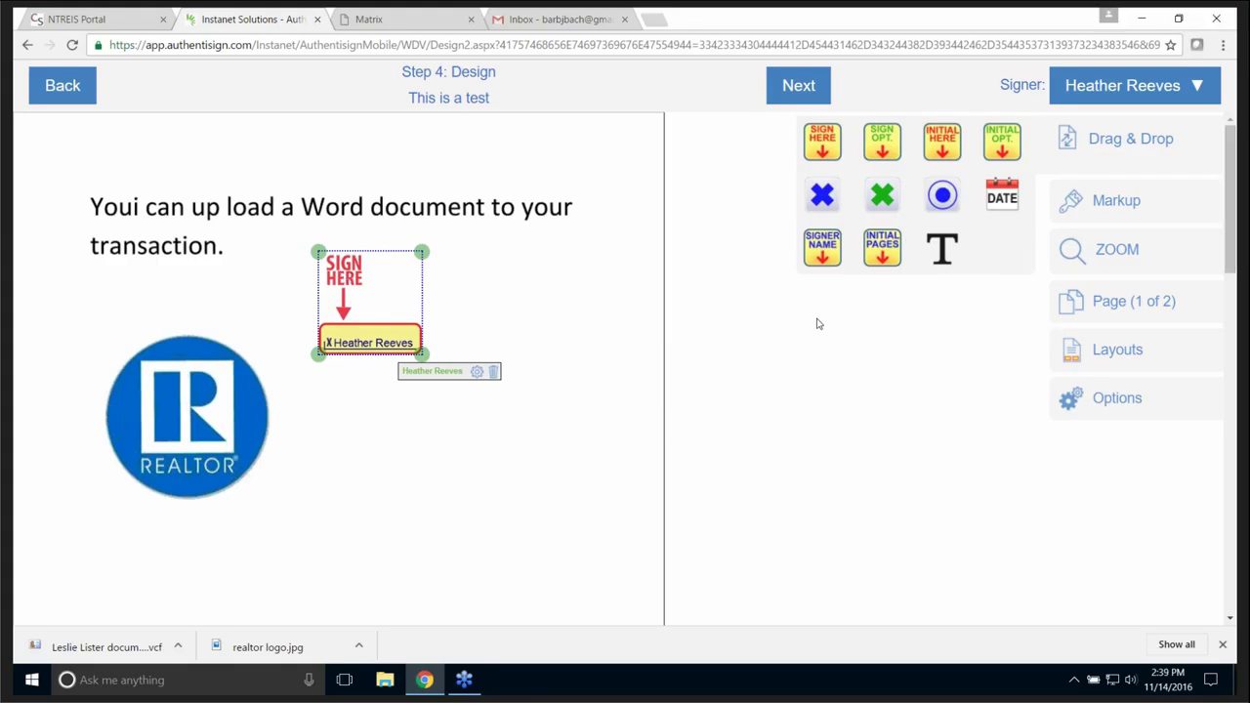
drag(938, 141, 335, 478)
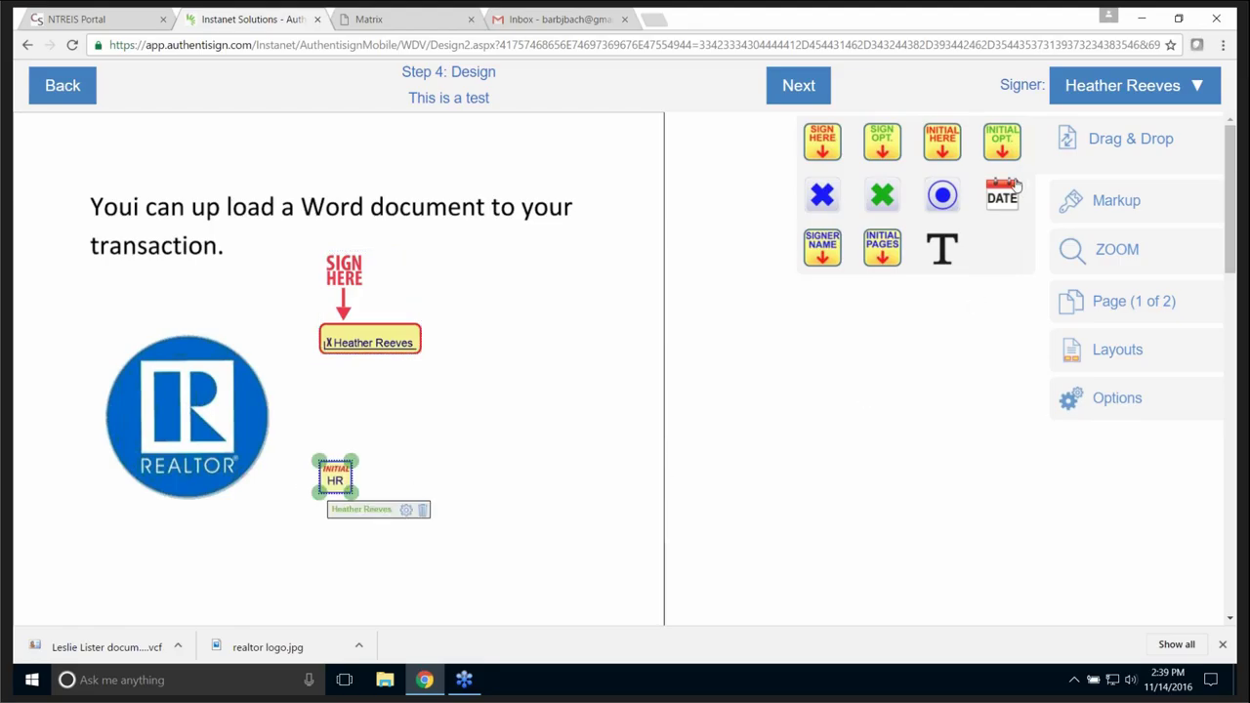
drag(1002, 141, 537, 279)
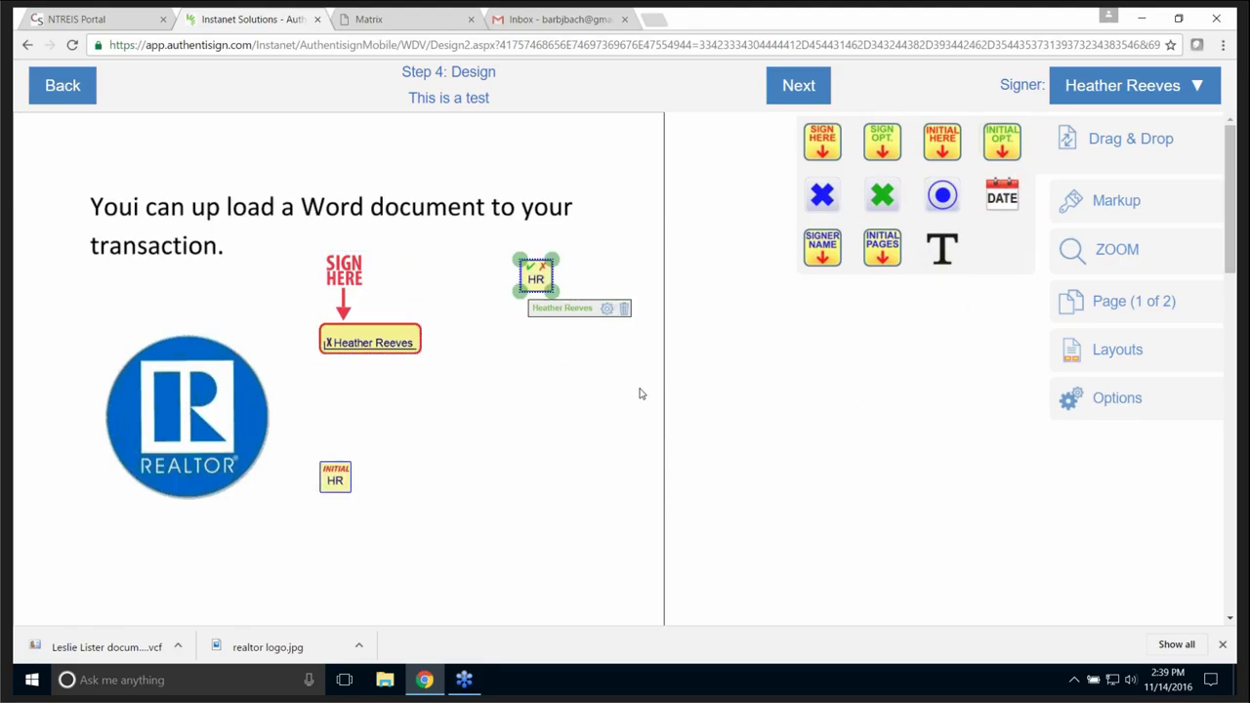
click(65, 91)
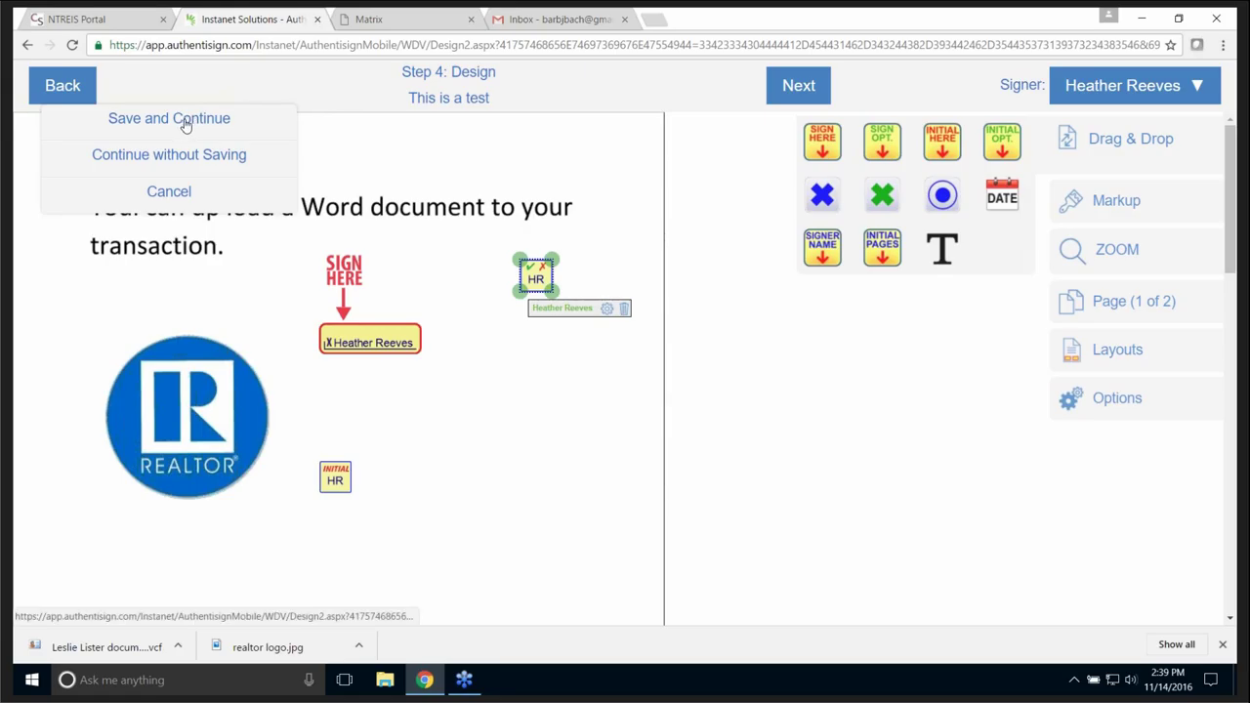
- Finish the design step, send the signing invitations, and return to the signings list
click(808, 88)
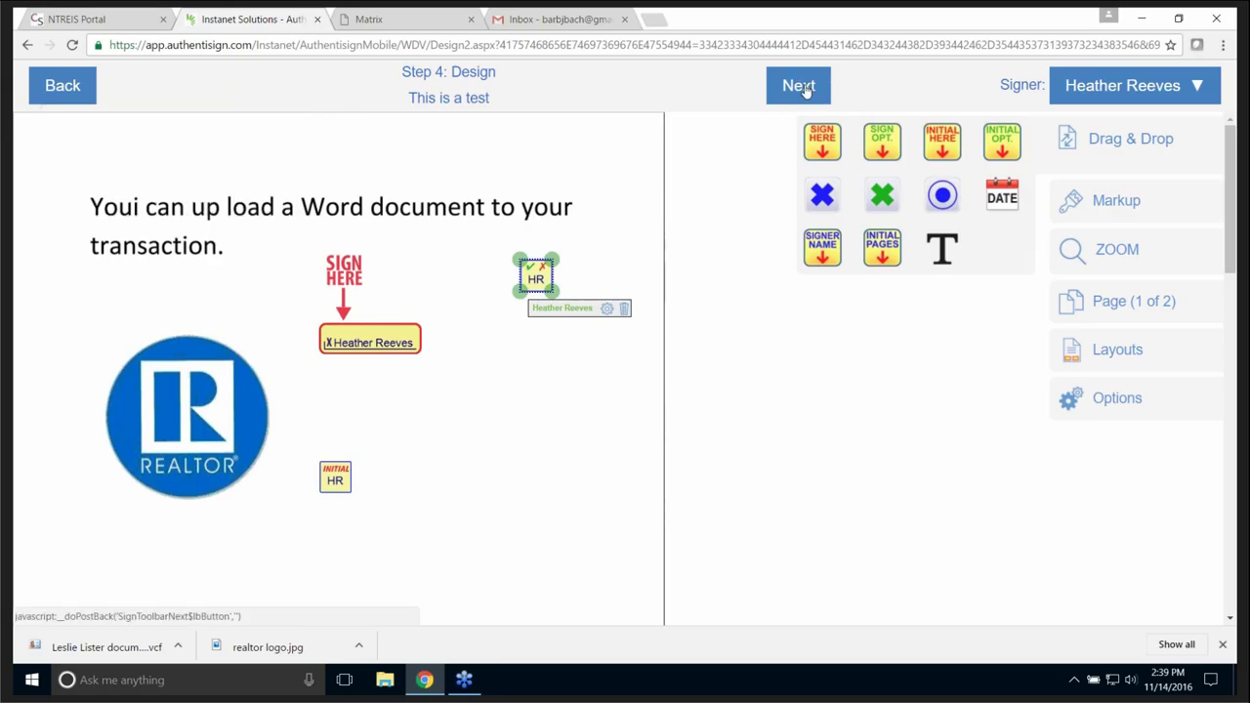
click(805, 87)
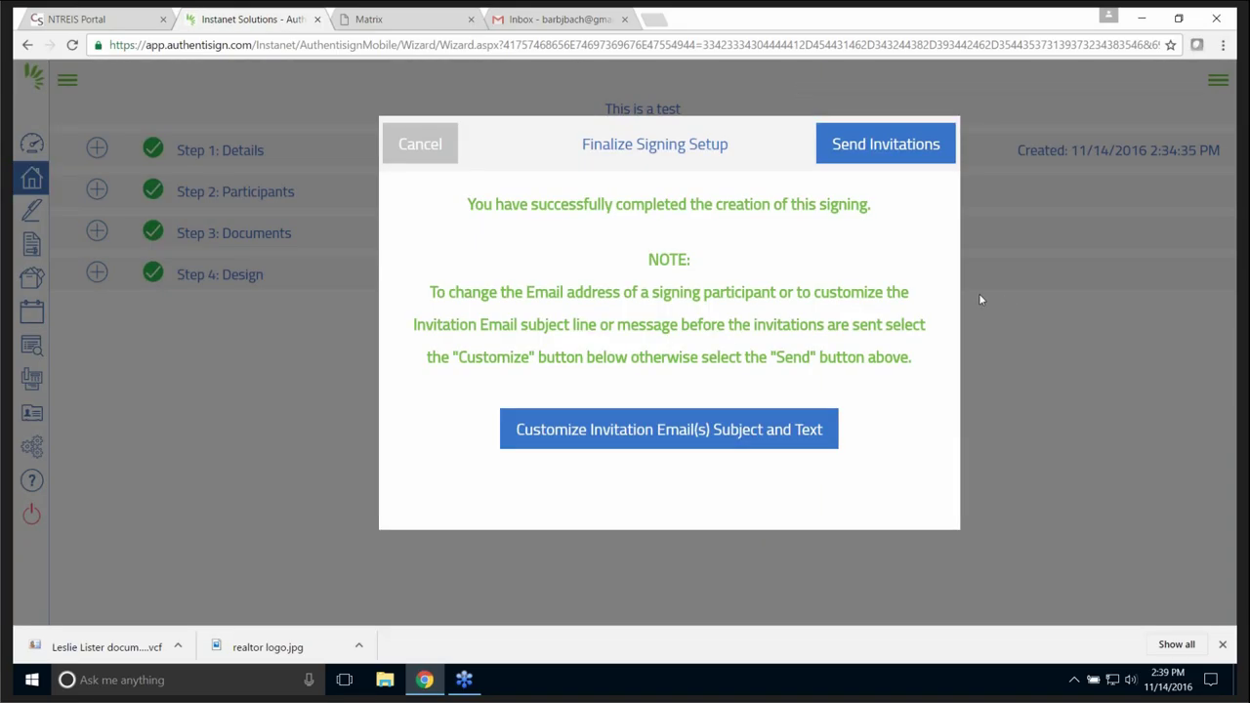
click(879, 145)
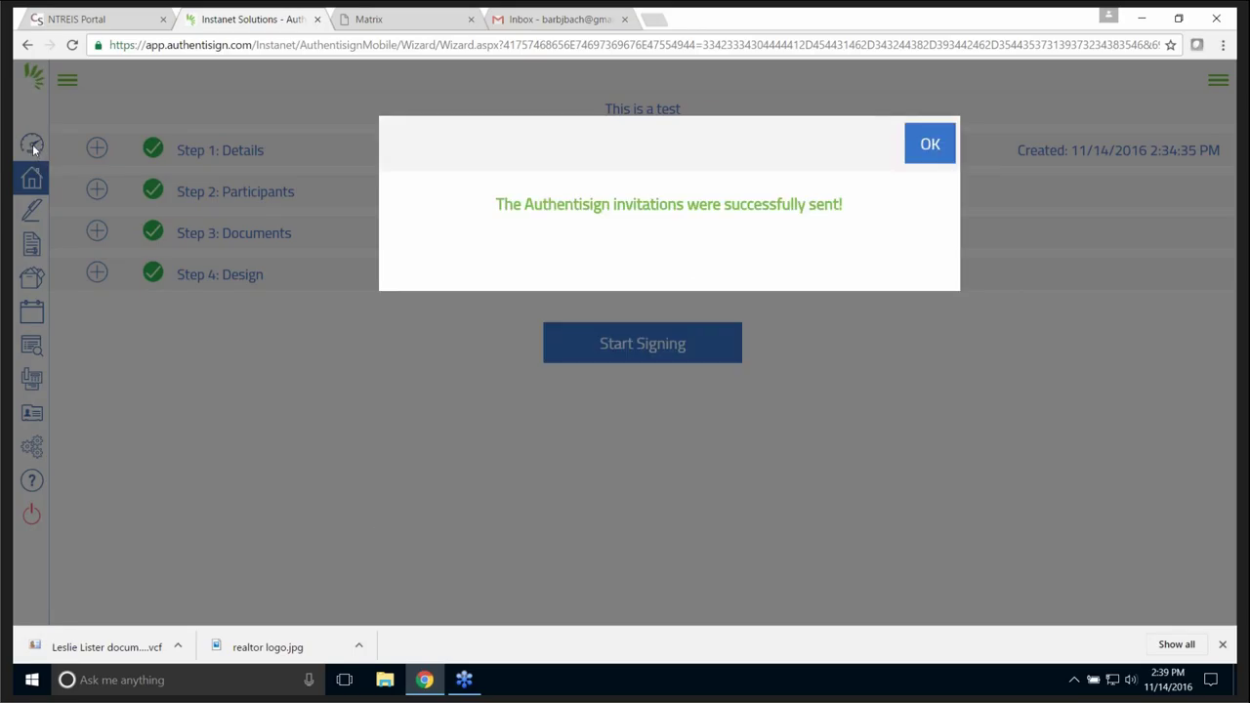
click(926, 143)
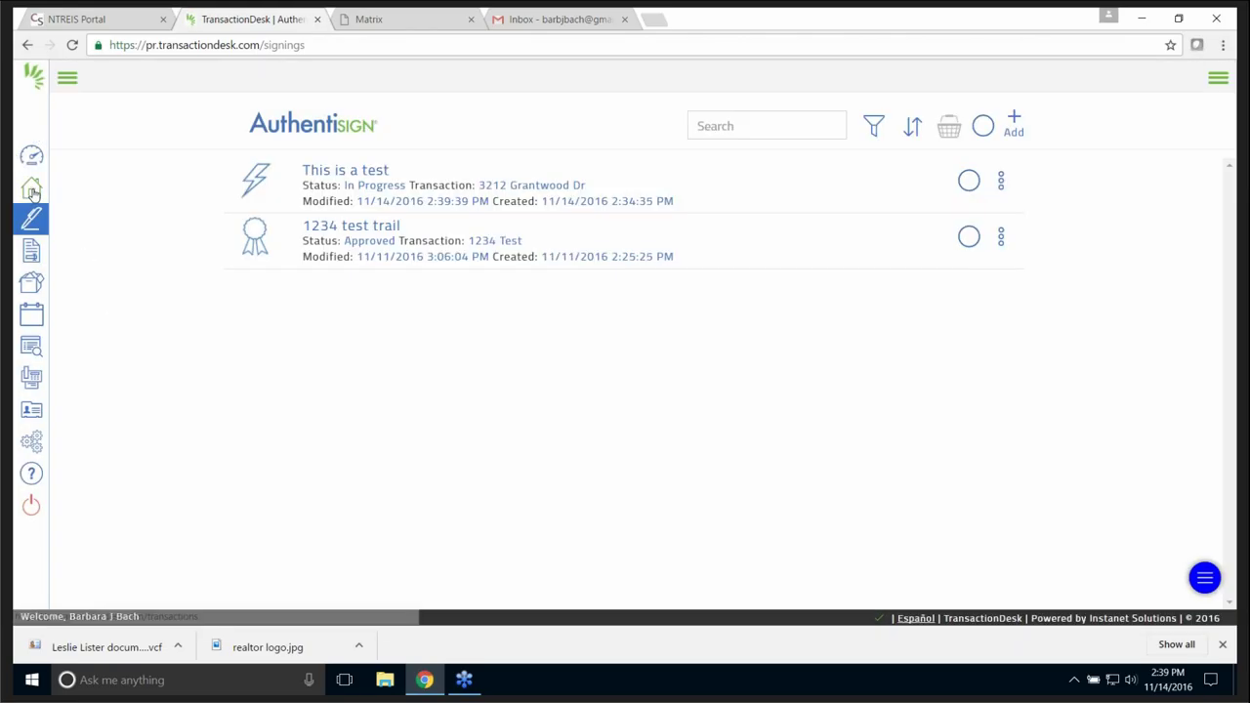
click(31, 188)
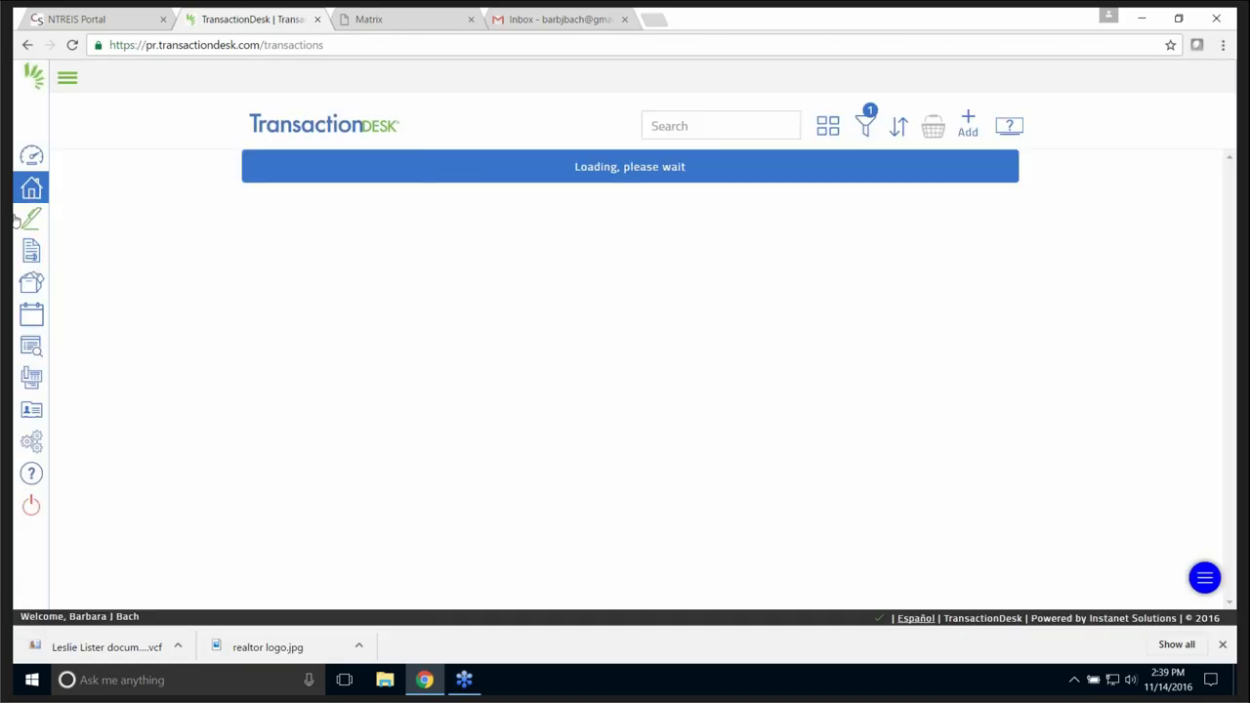
- Add form TAR-1601, found by searching 1601 in the Texas Association of Realtors library, to the listing transaction
click(63, 82)
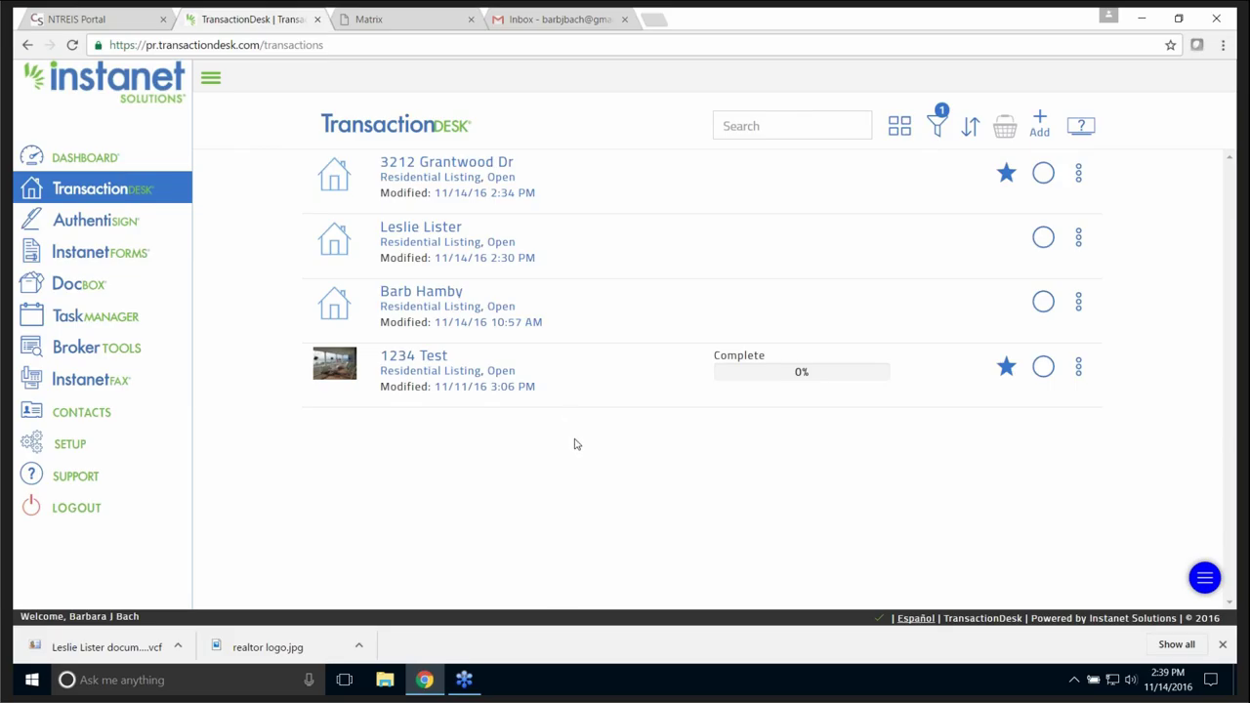
click(441, 294)
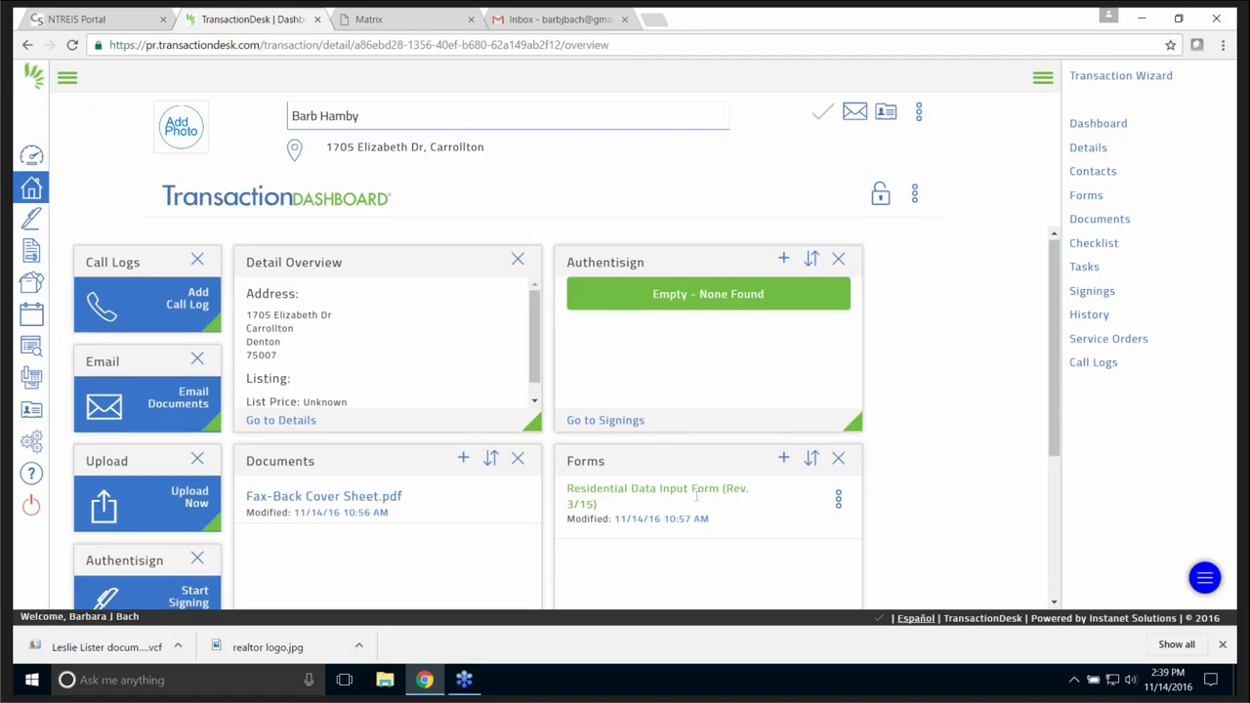
scroll(696, 500, down, 3)
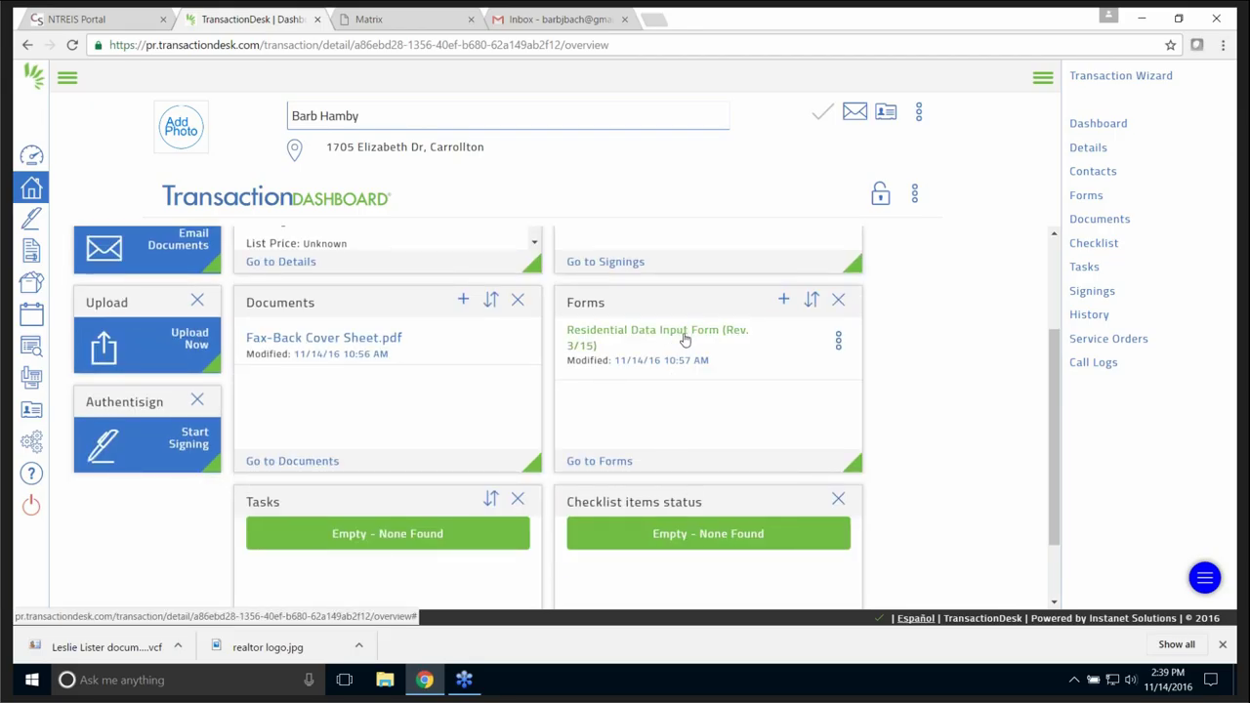
click(615, 463)
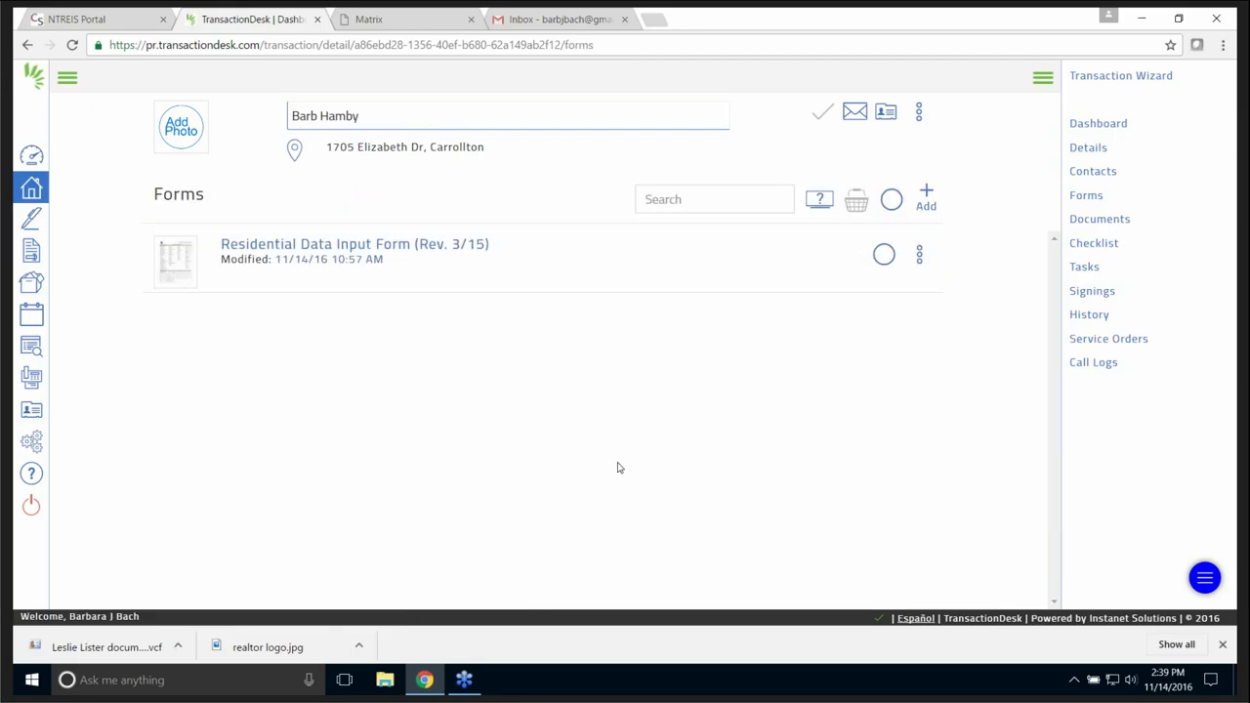
click(927, 193)
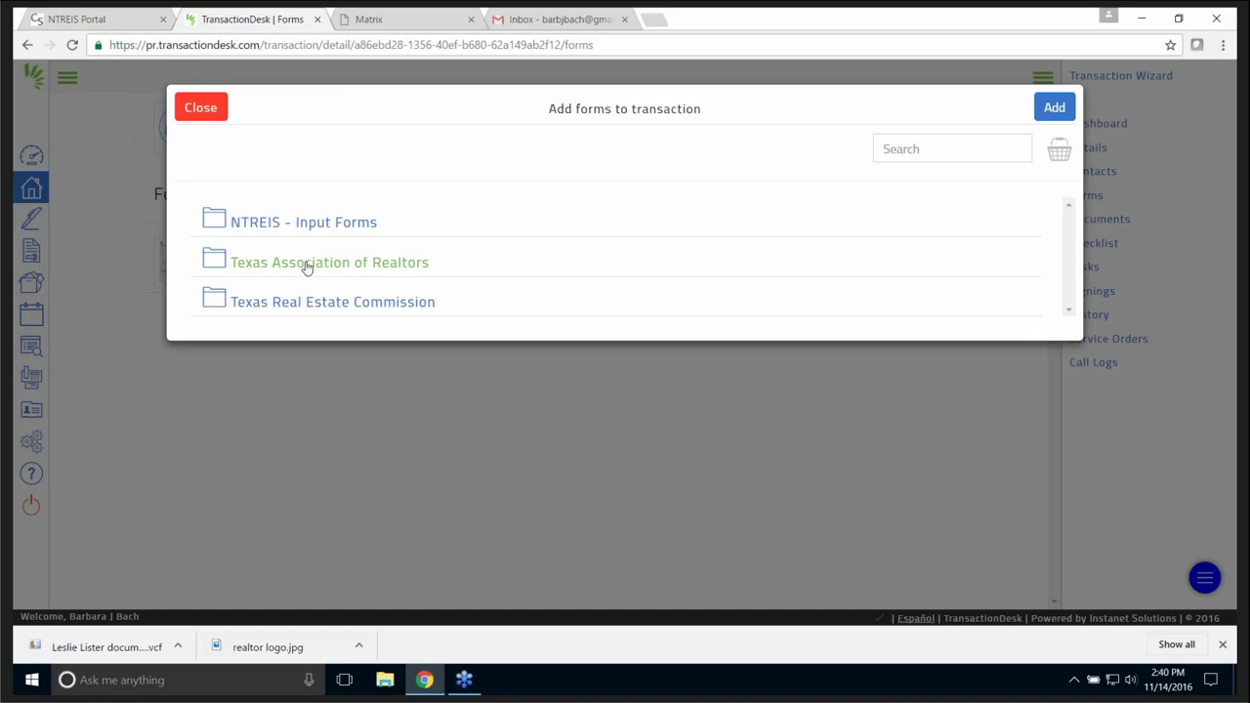
click(262, 264)
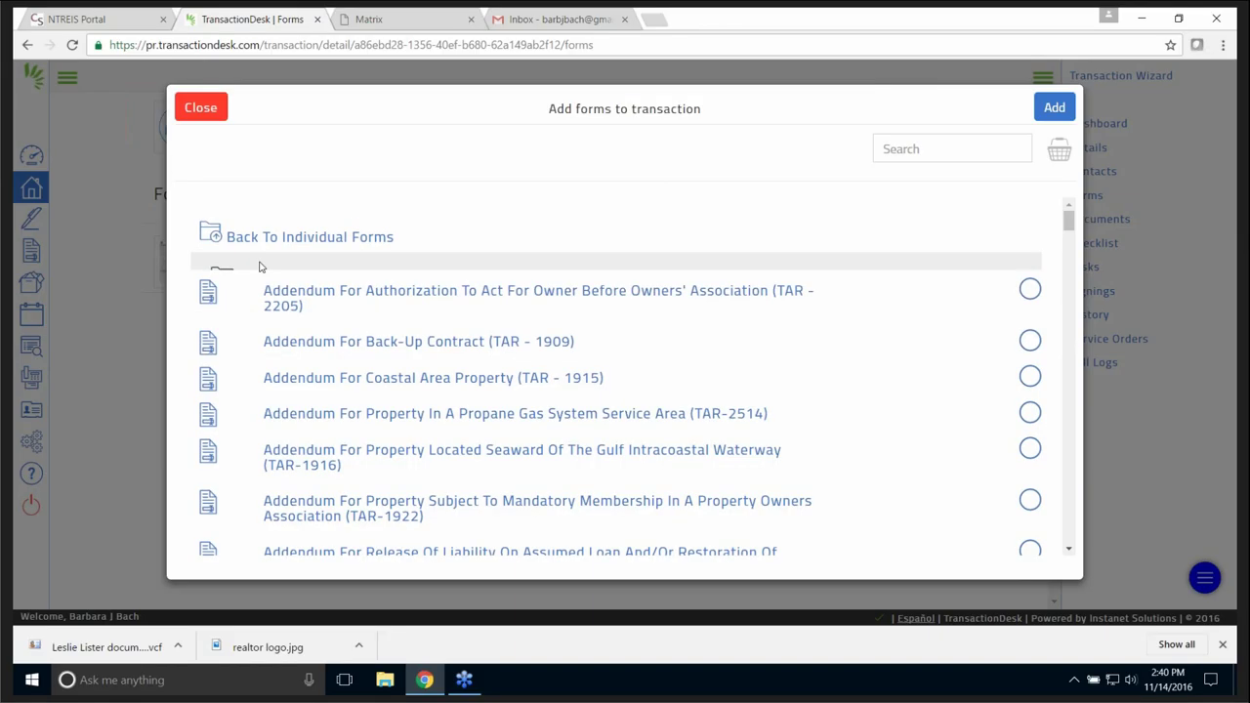
click(945, 151)
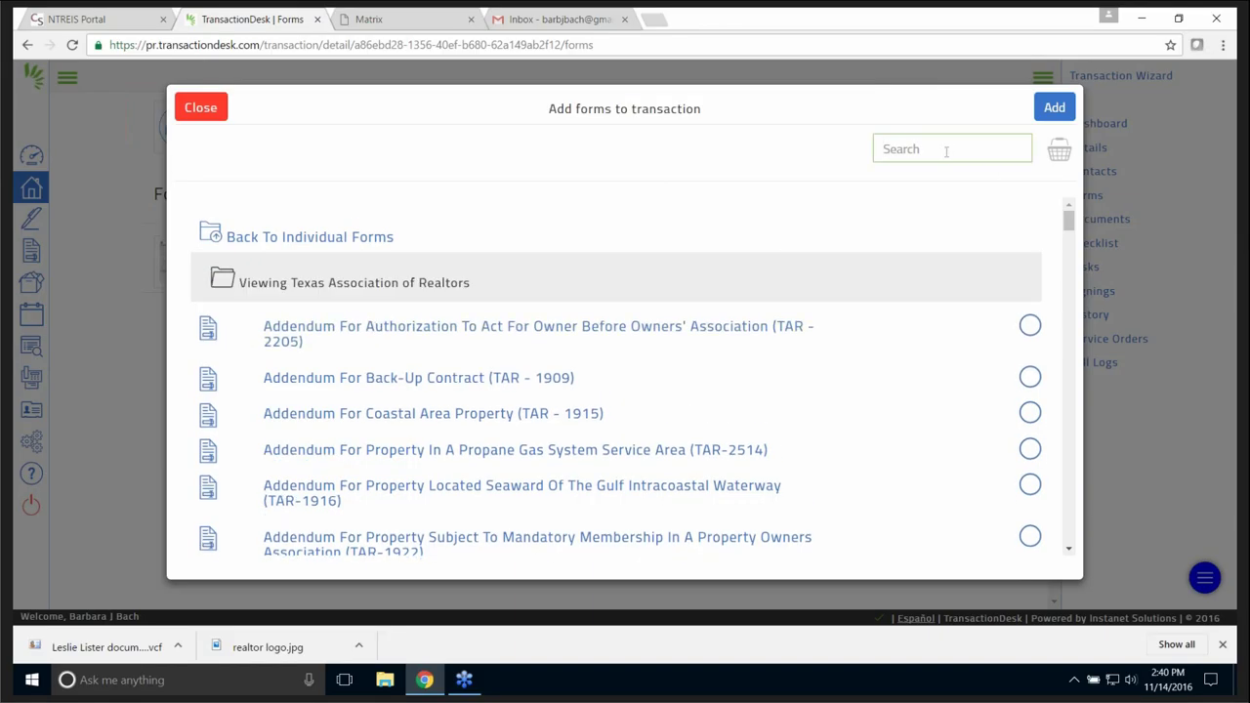
text(1601)
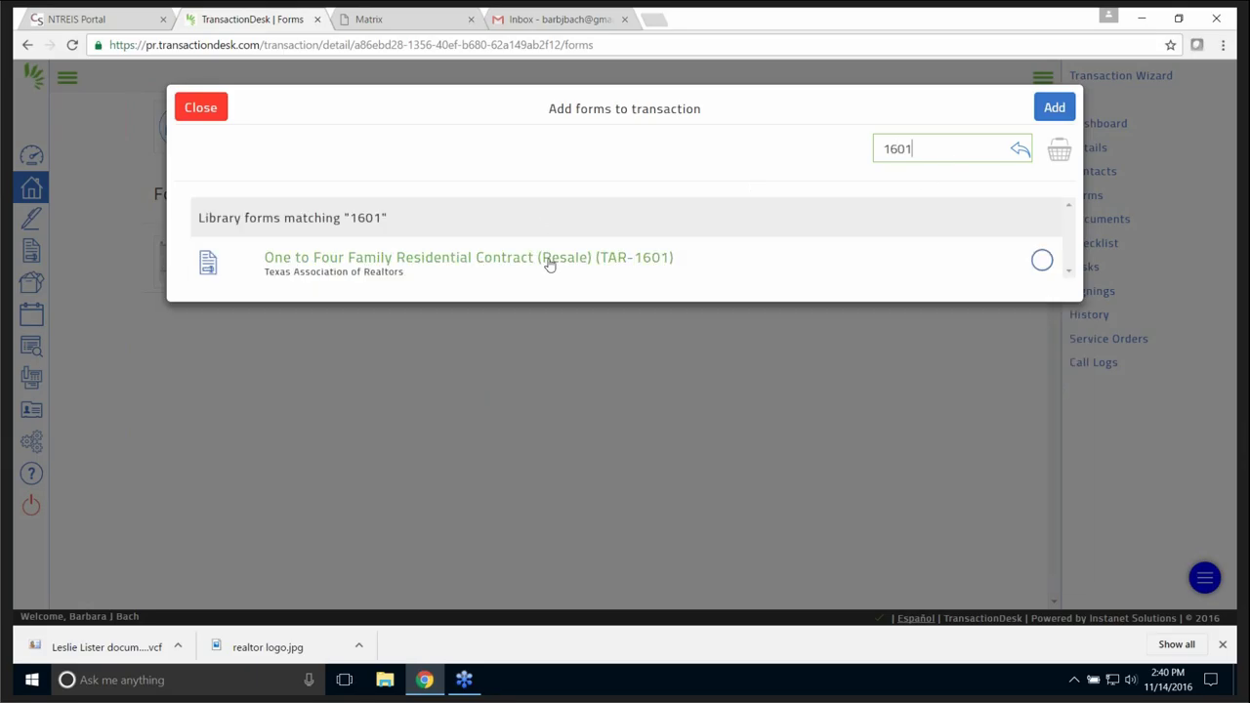
click(1035, 263)
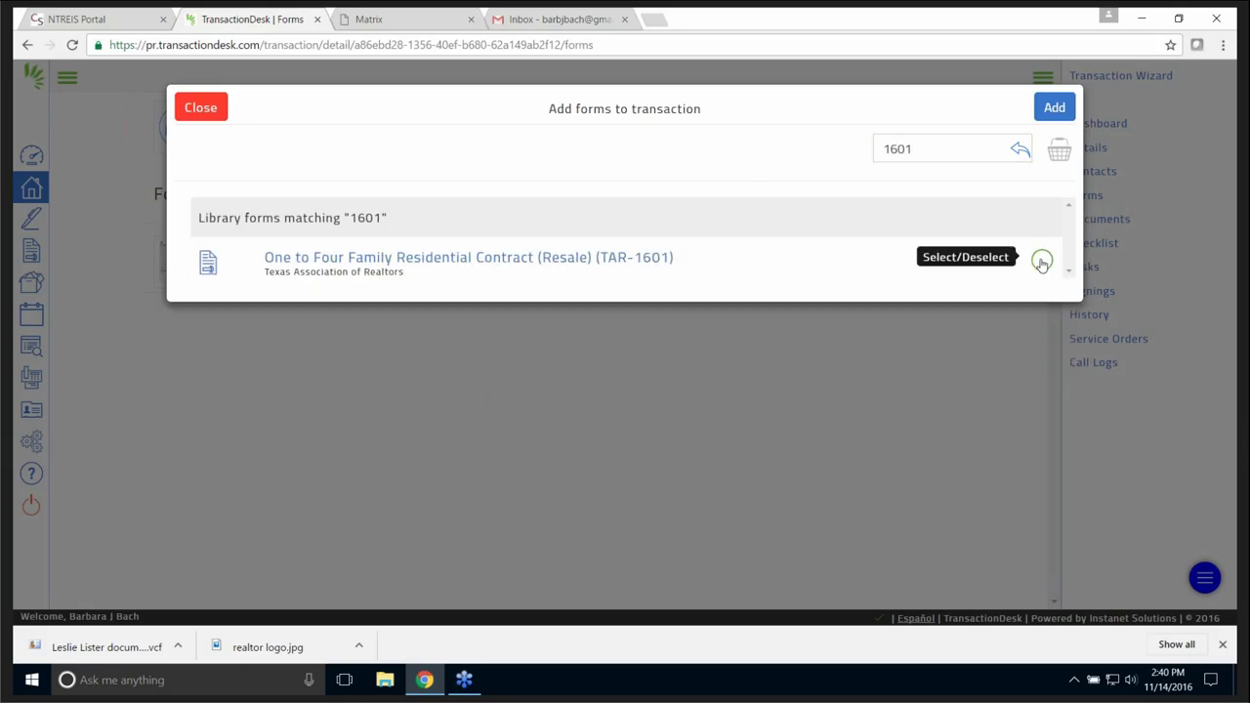
click(1064, 110)
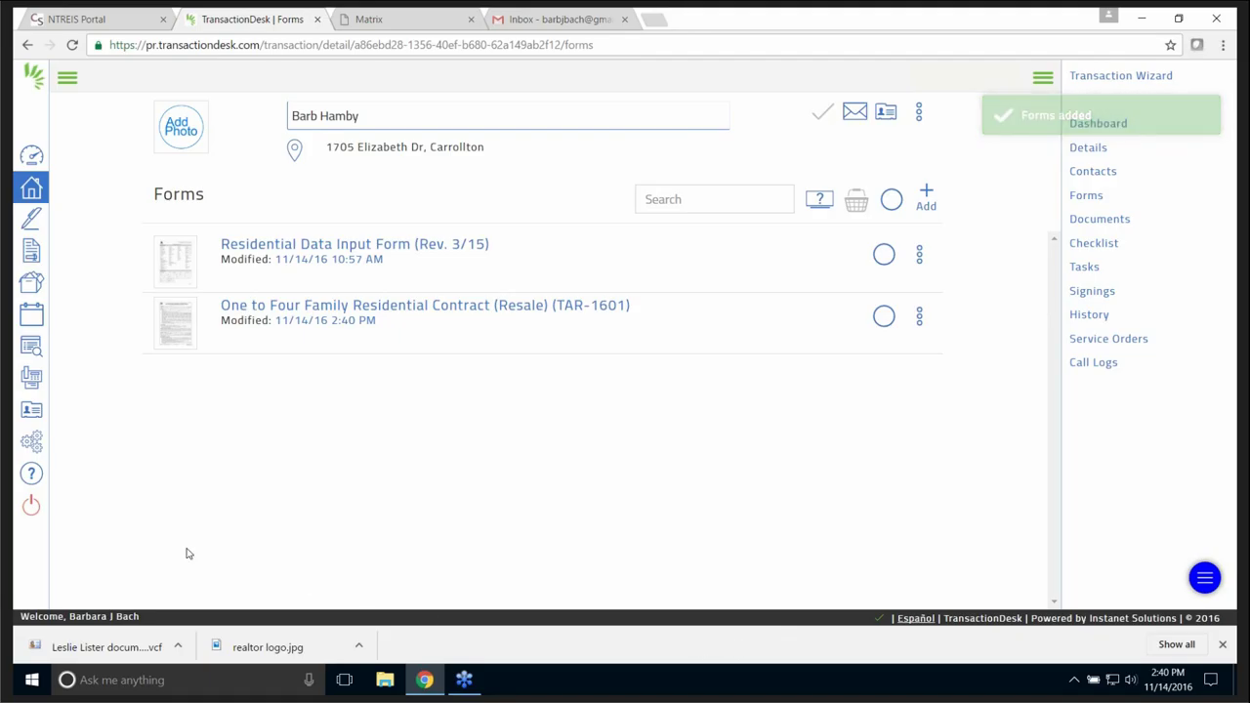
- Reopen the client's listing transaction and go to its empty Signings page
click(32, 219)
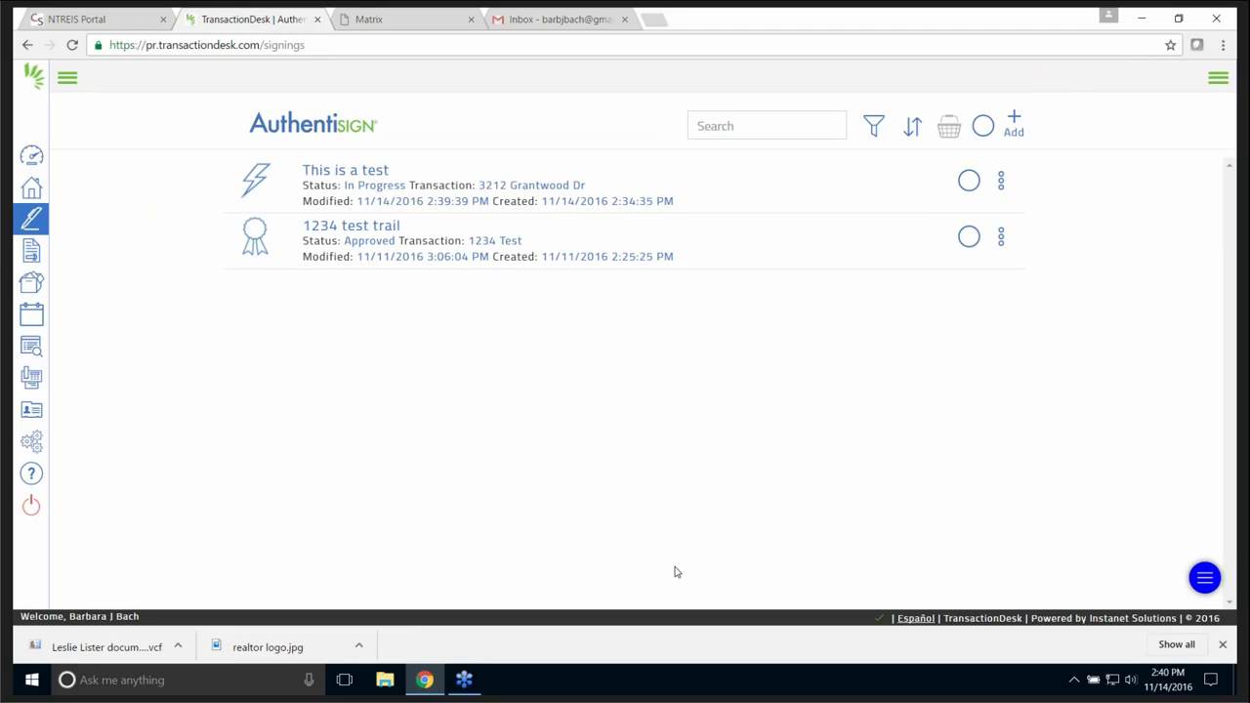
click(39, 189)
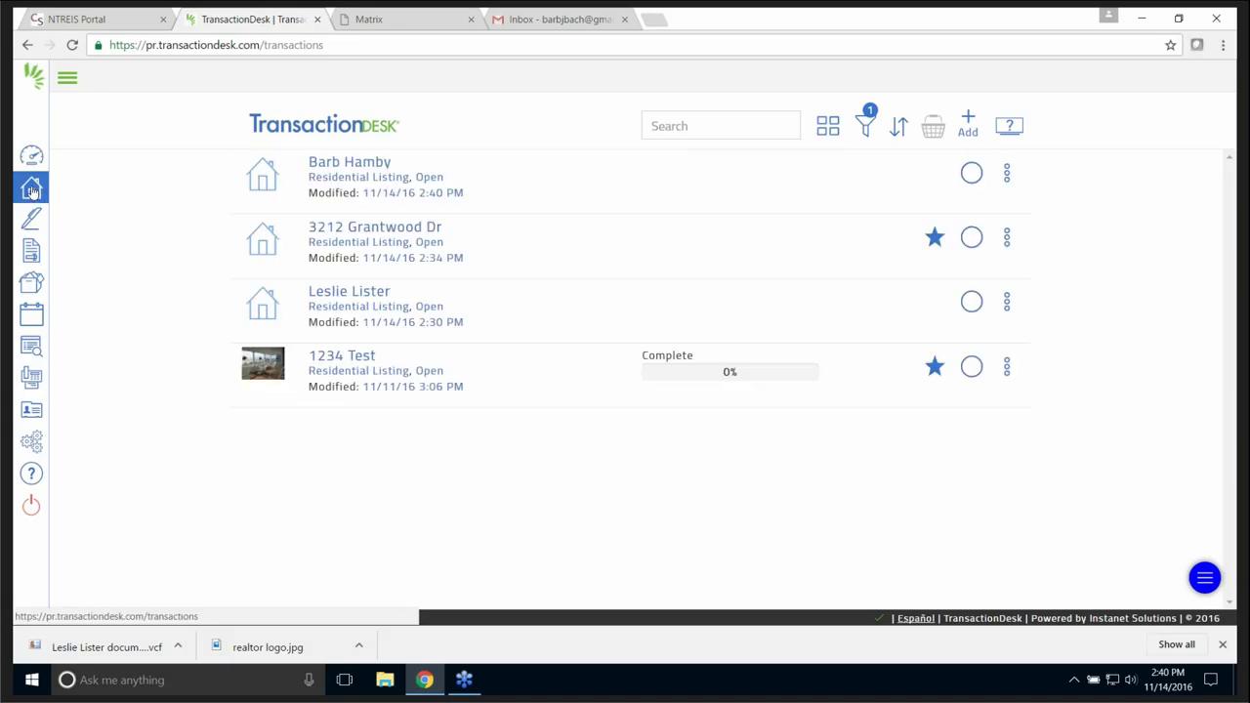
click(365, 166)
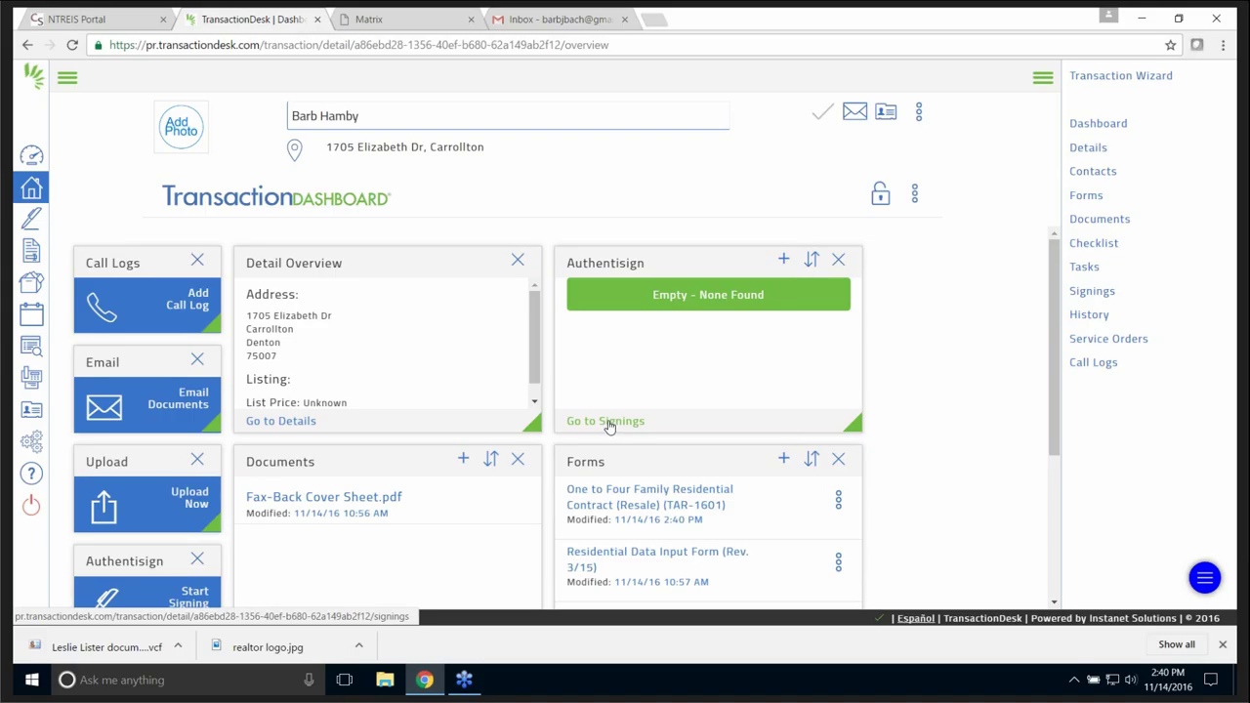
click(607, 422)
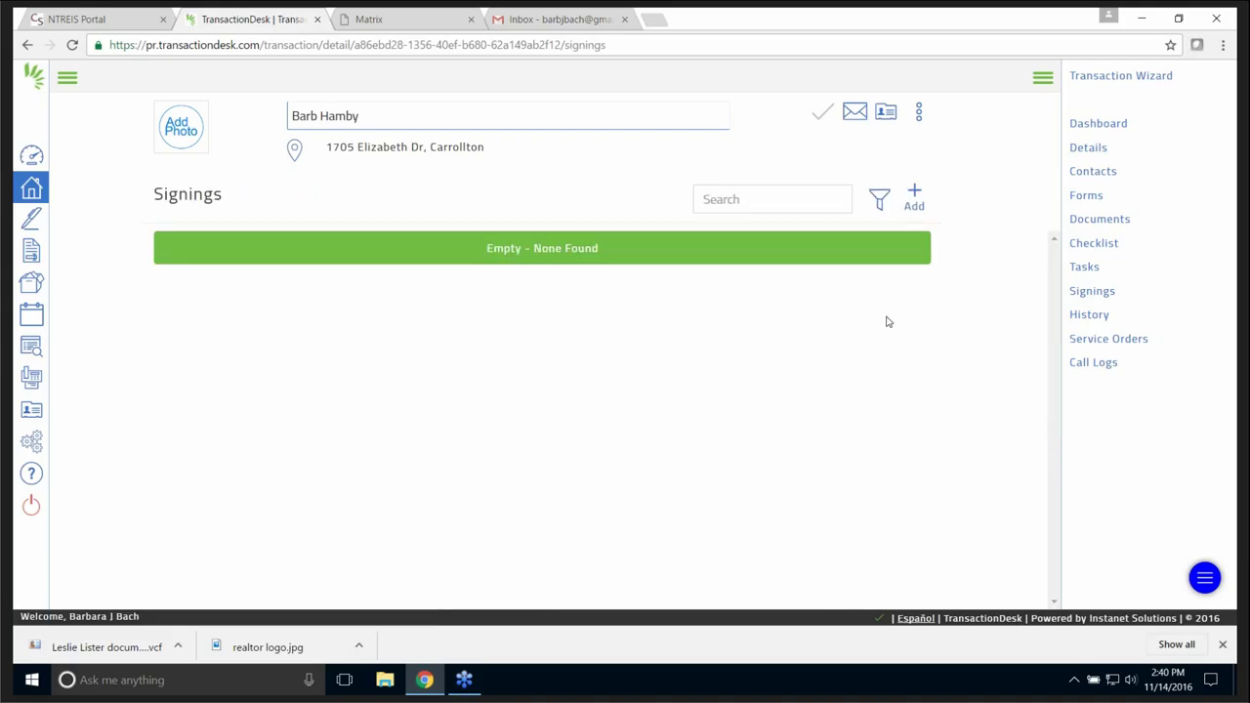
- Create a new signing titled with the client's first name and save it
click(915, 198)
click(556, 160)
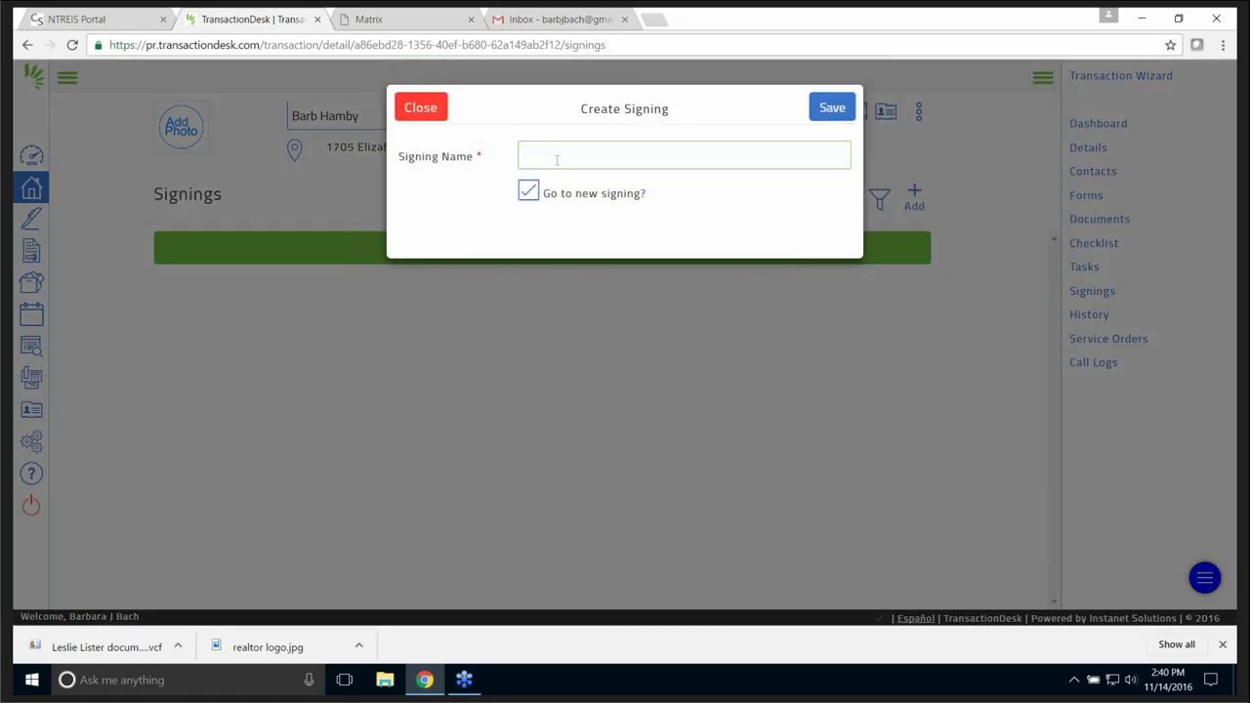
text(Barb)
click(837, 110)
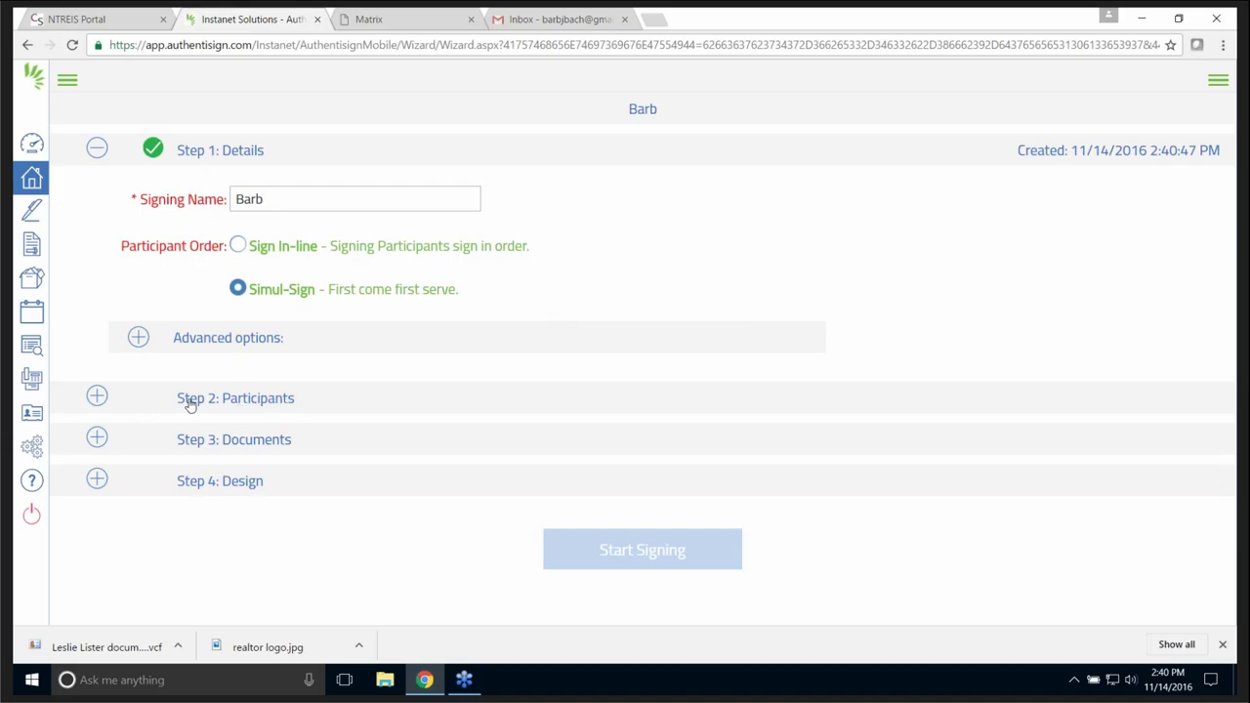
- Add a new participant with the client's last name and e-mail address
click(118, 403)
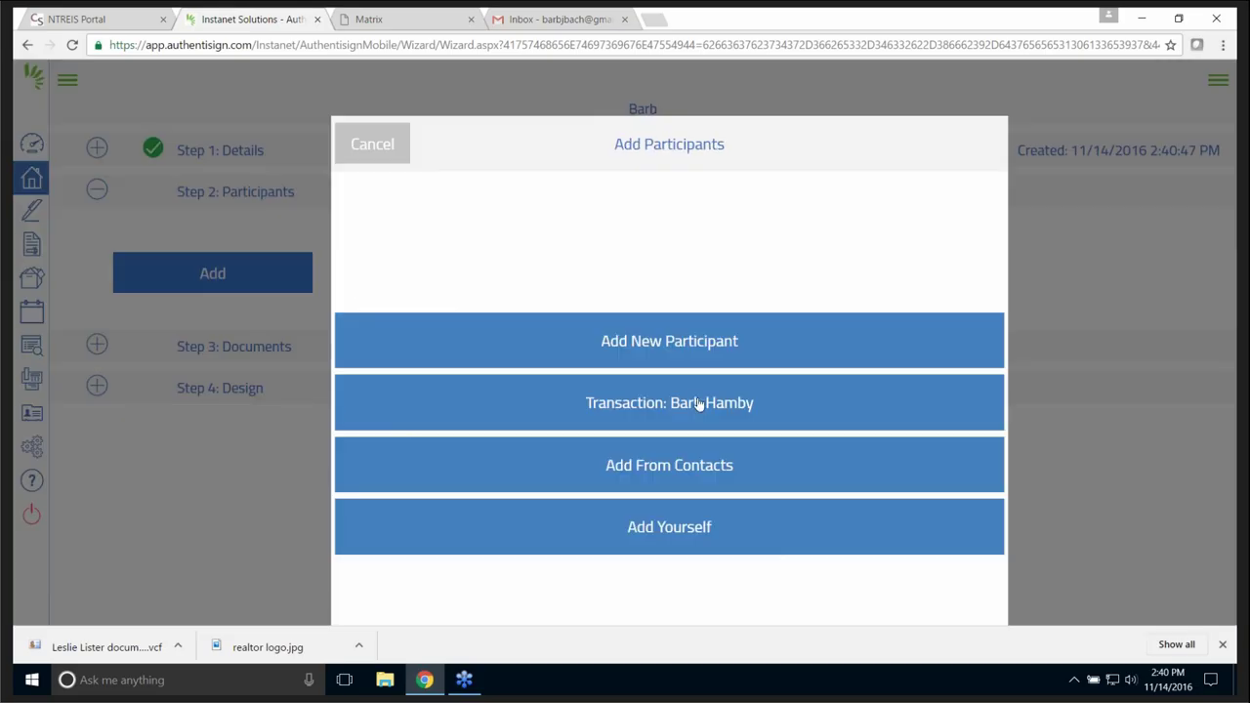
click(687, 344)
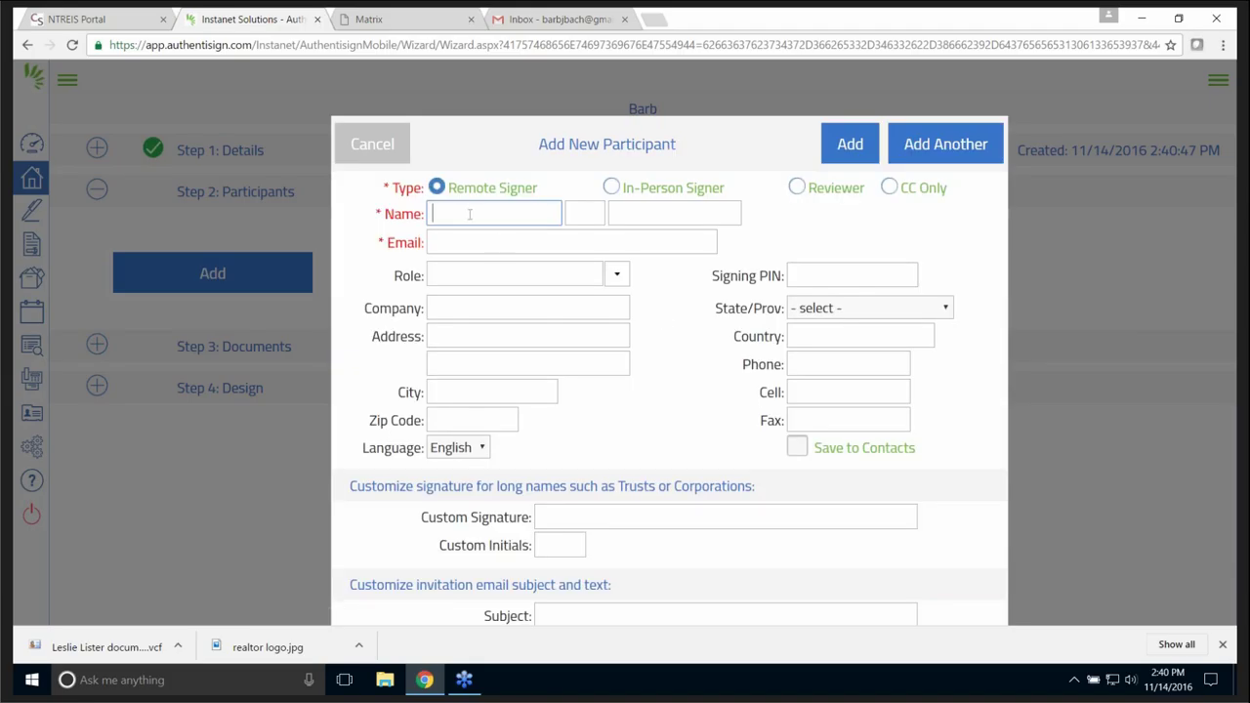
click(660, 219)
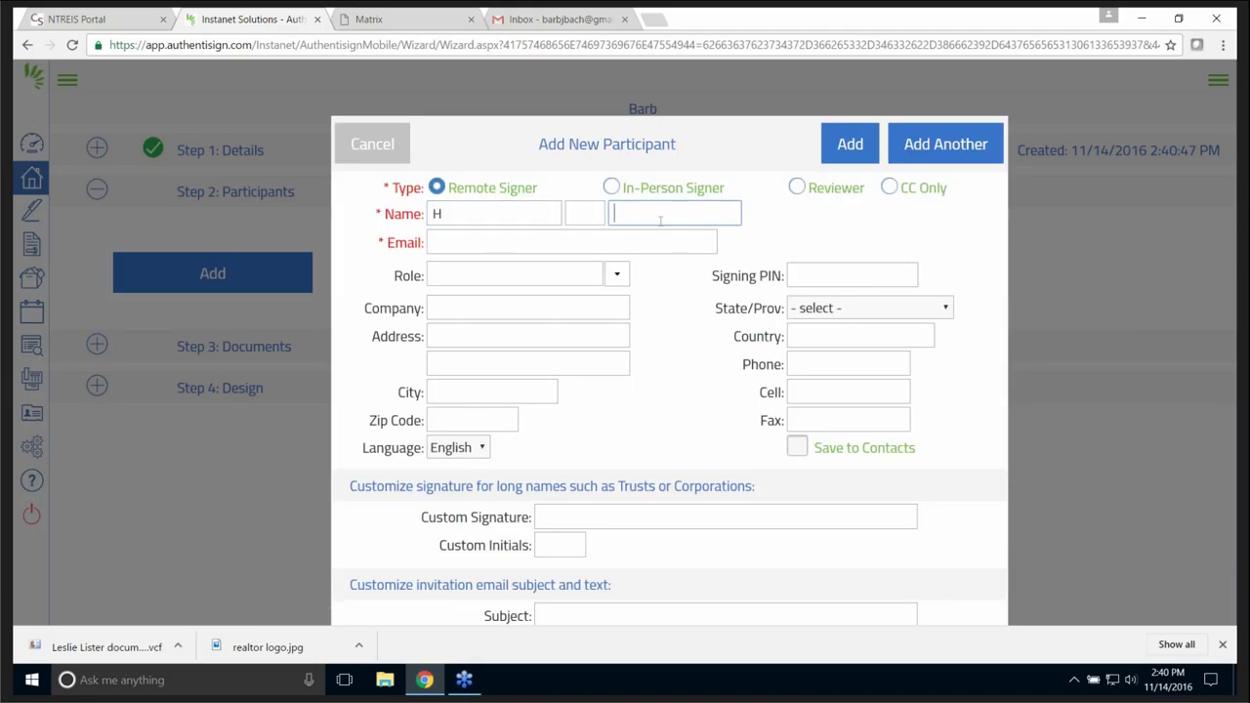
text(R)
click(510, 244)
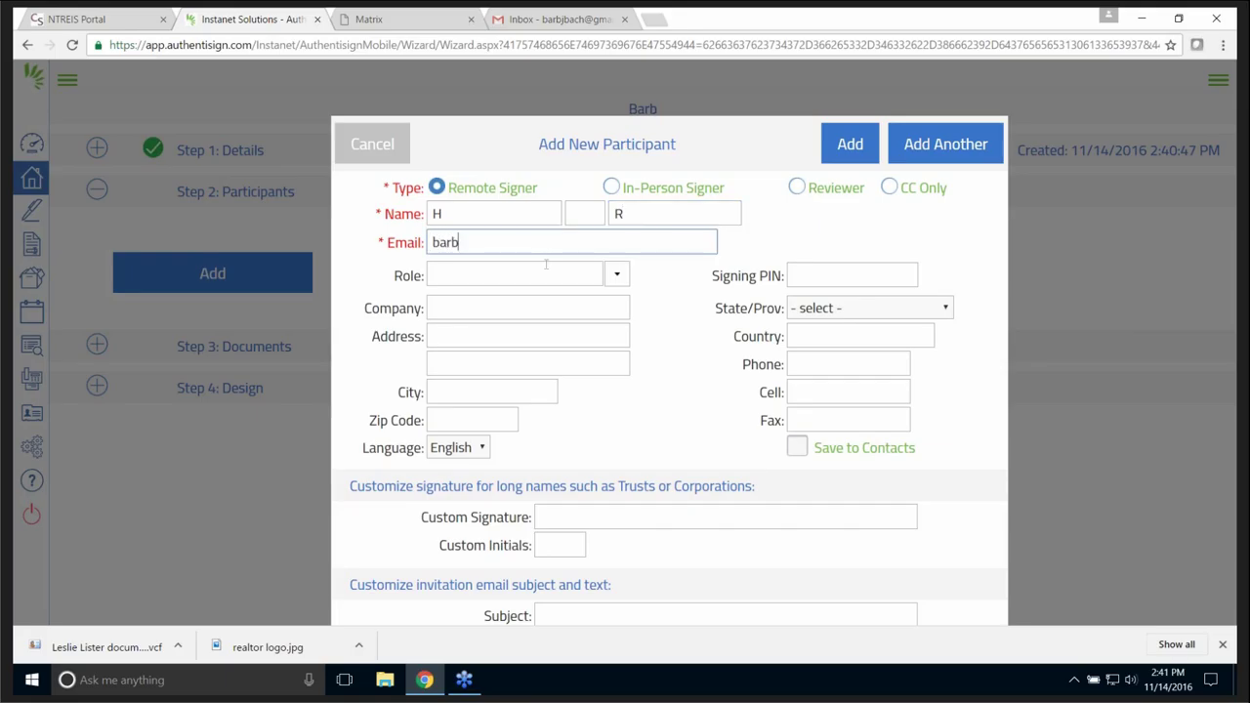
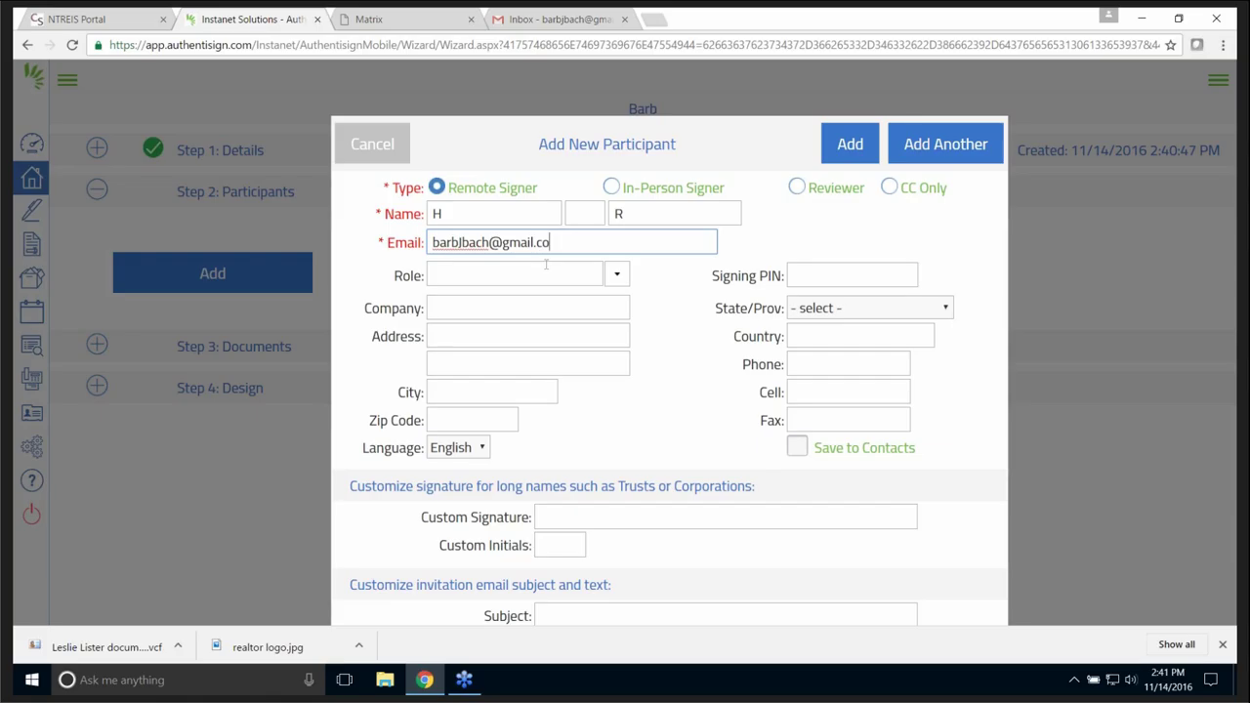
click(853, 145)
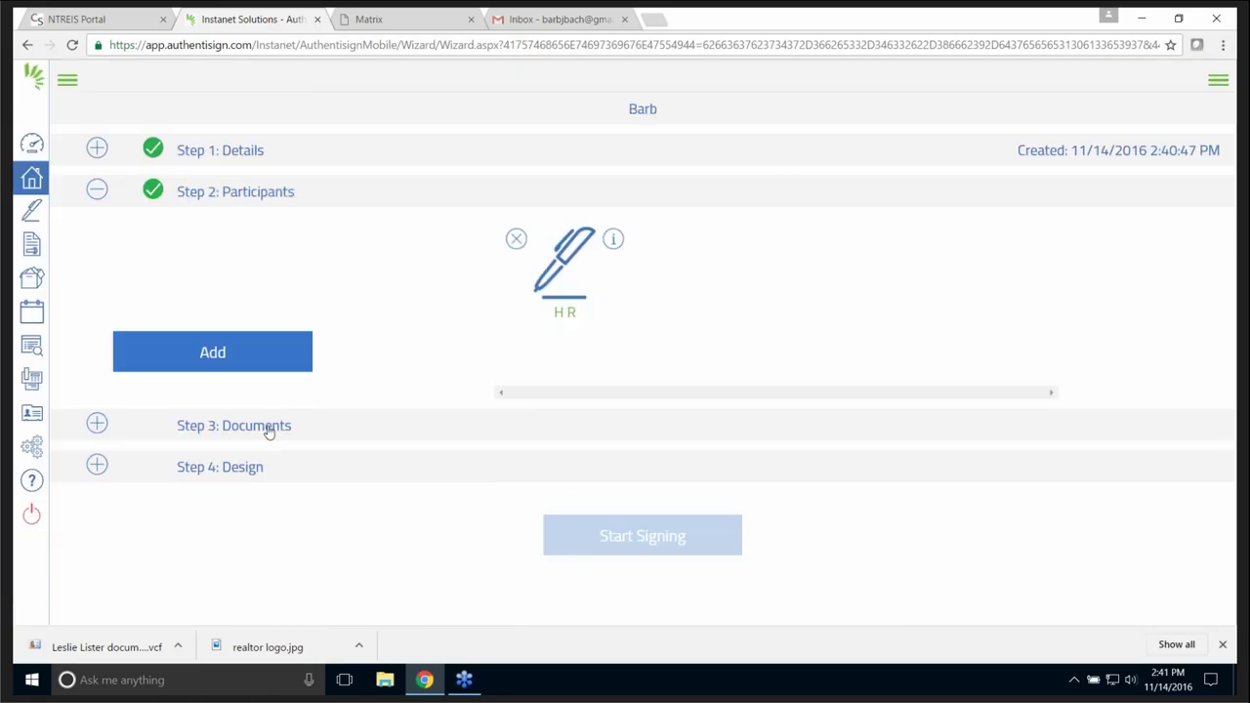
- Add the TAR-1601 contract and Residential Data Input Form from the transaction's forms to the signing
click(234, 426)
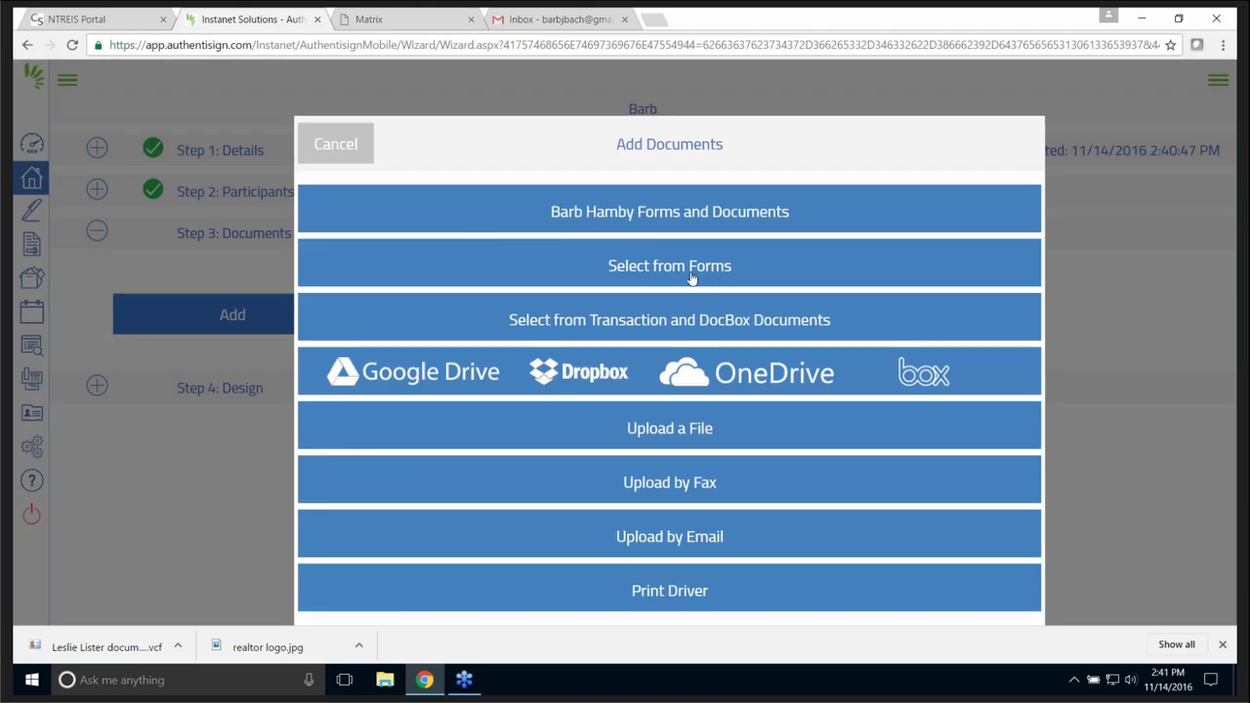
click(671, 216)
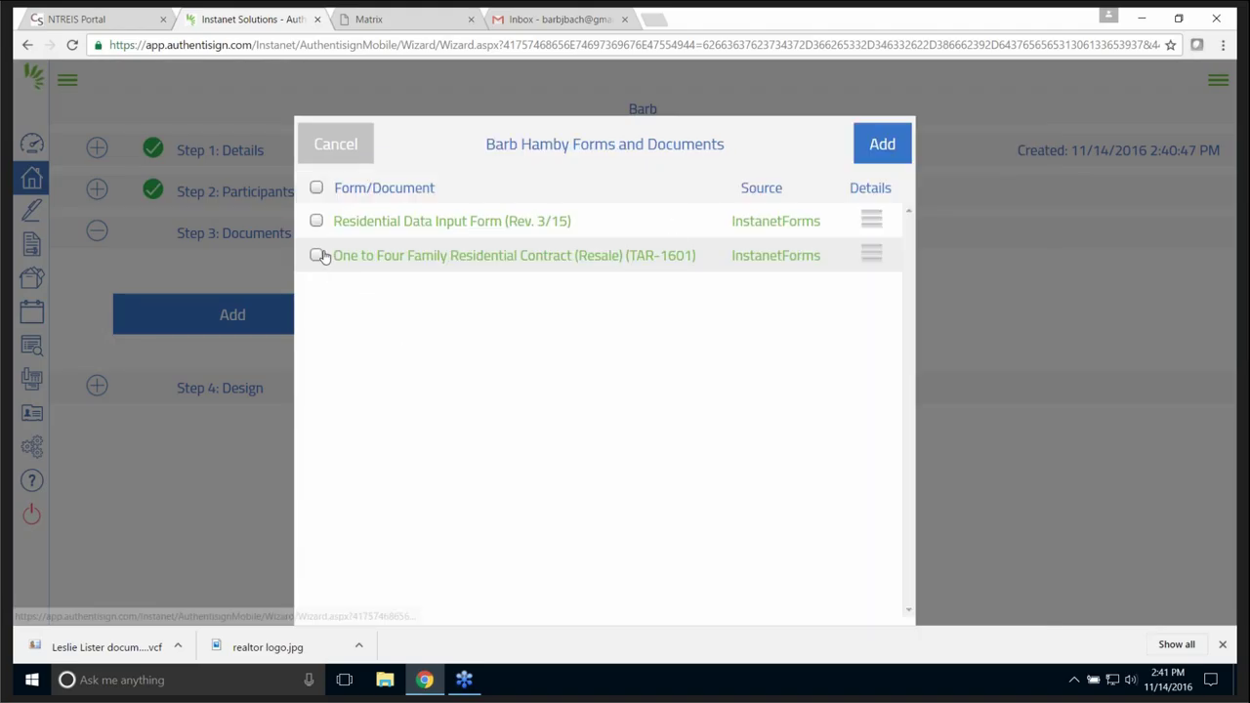
click(315, 255)
click(316, 221)
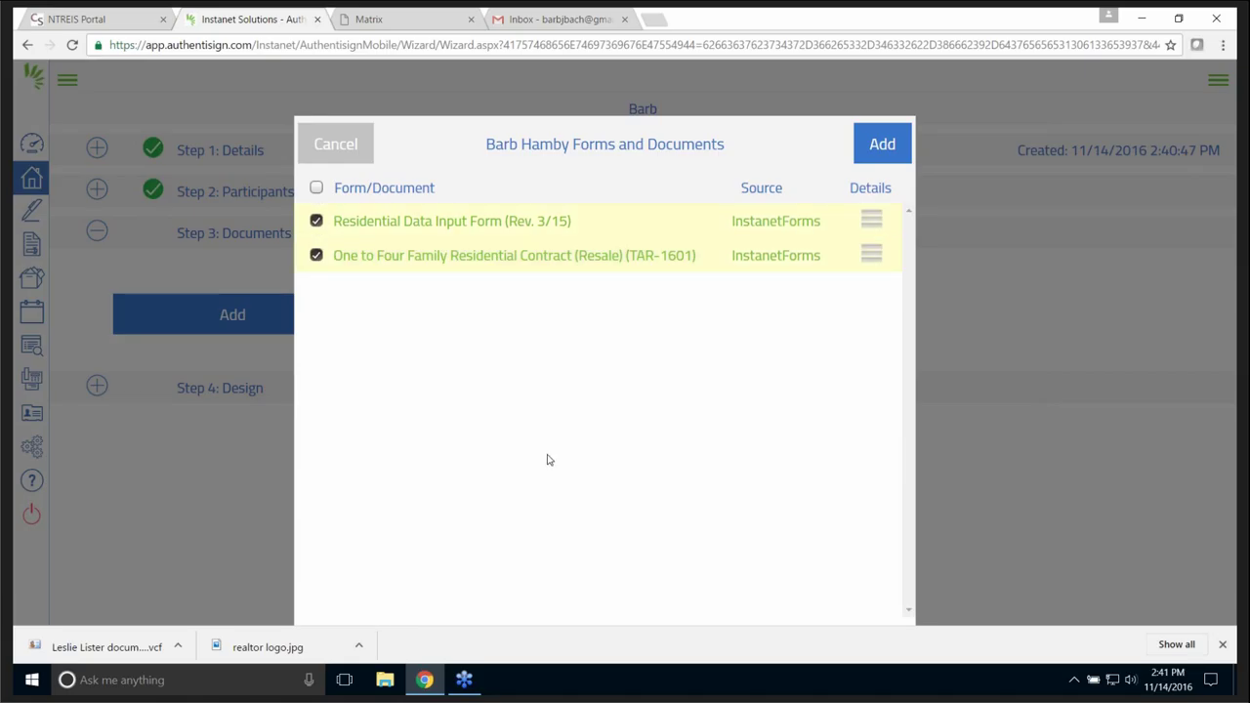
click(882, 146)
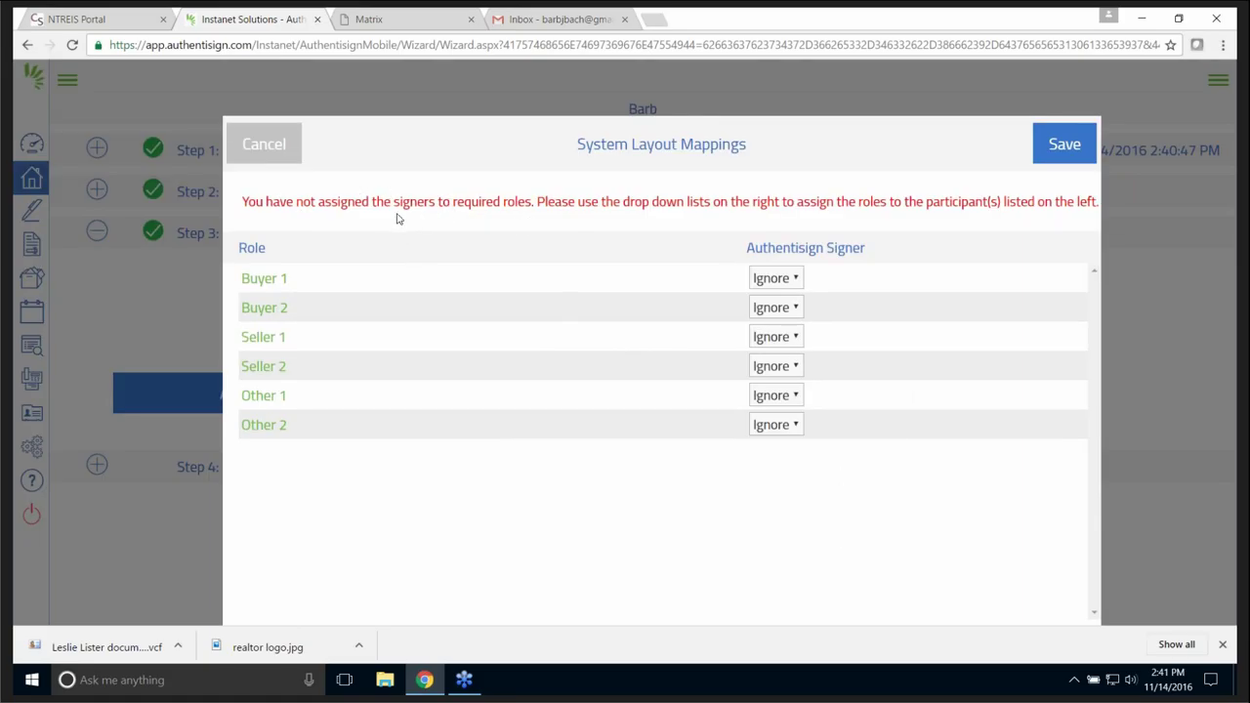
- Map the signer to Buyer 1, leave Buyer 2 unassigned, and save the mappings
click(797, 277)
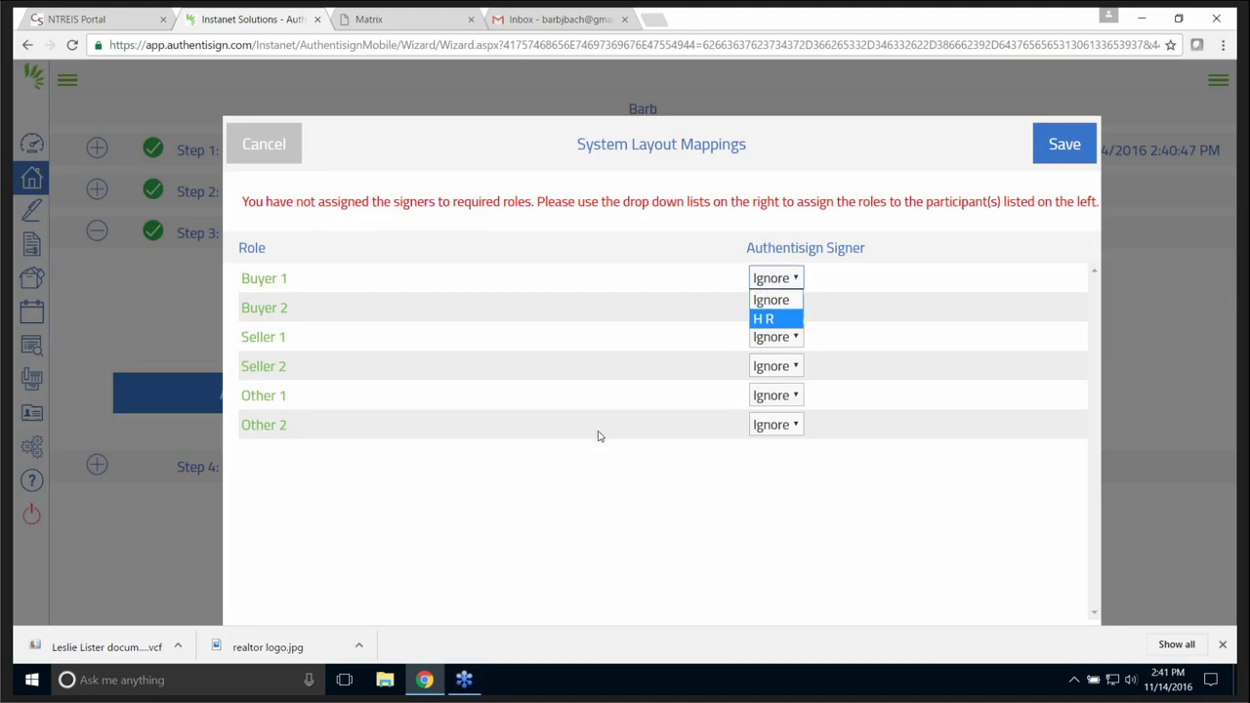
click(766, 320)
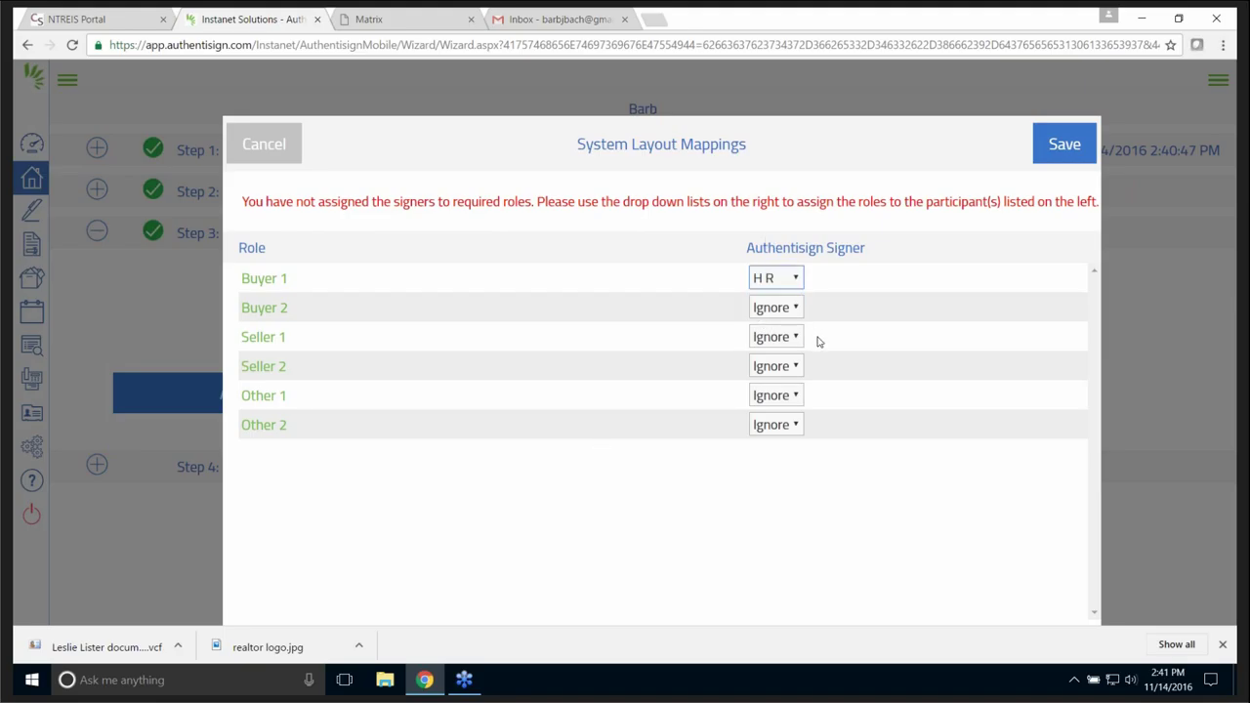
click(798, 308)
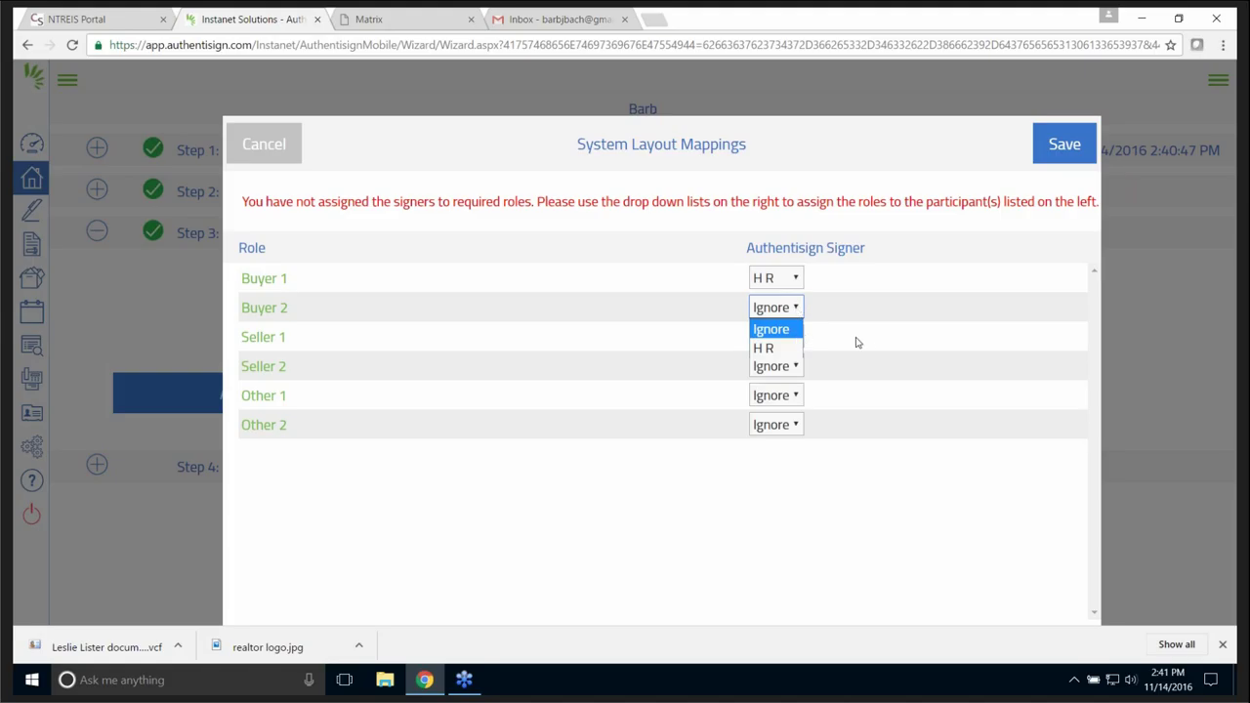
click(904, 497)
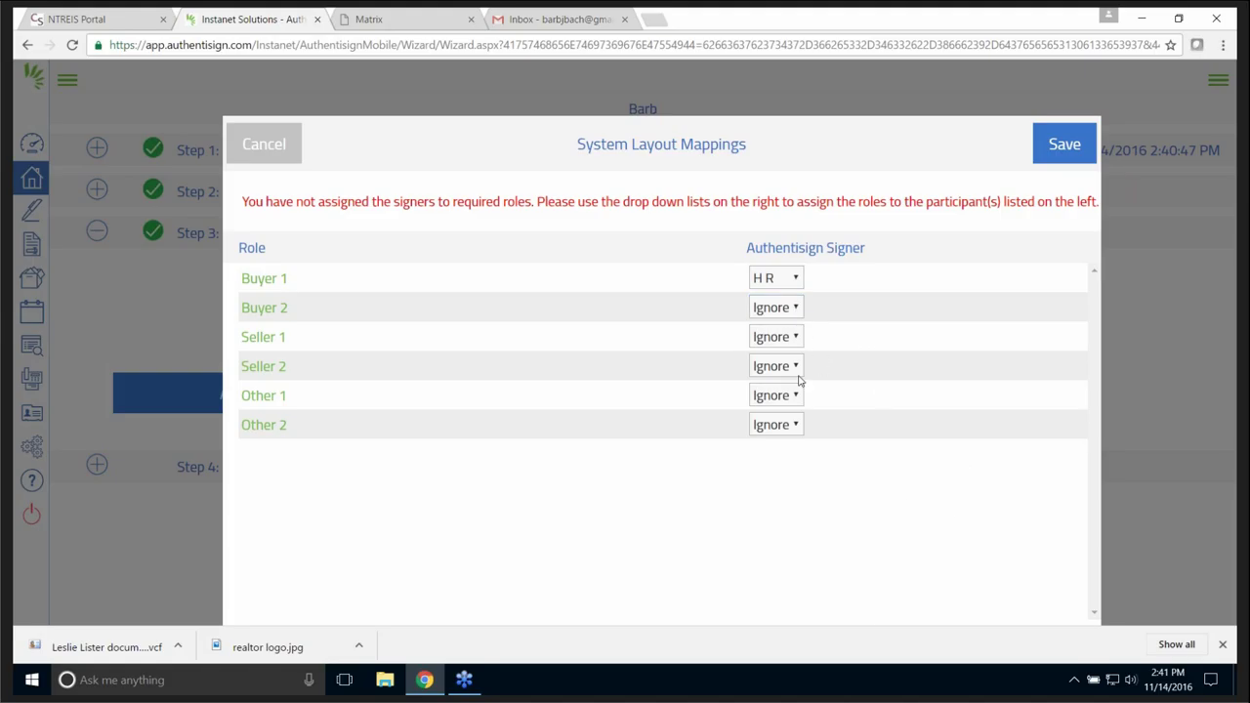
click(1068, 145)
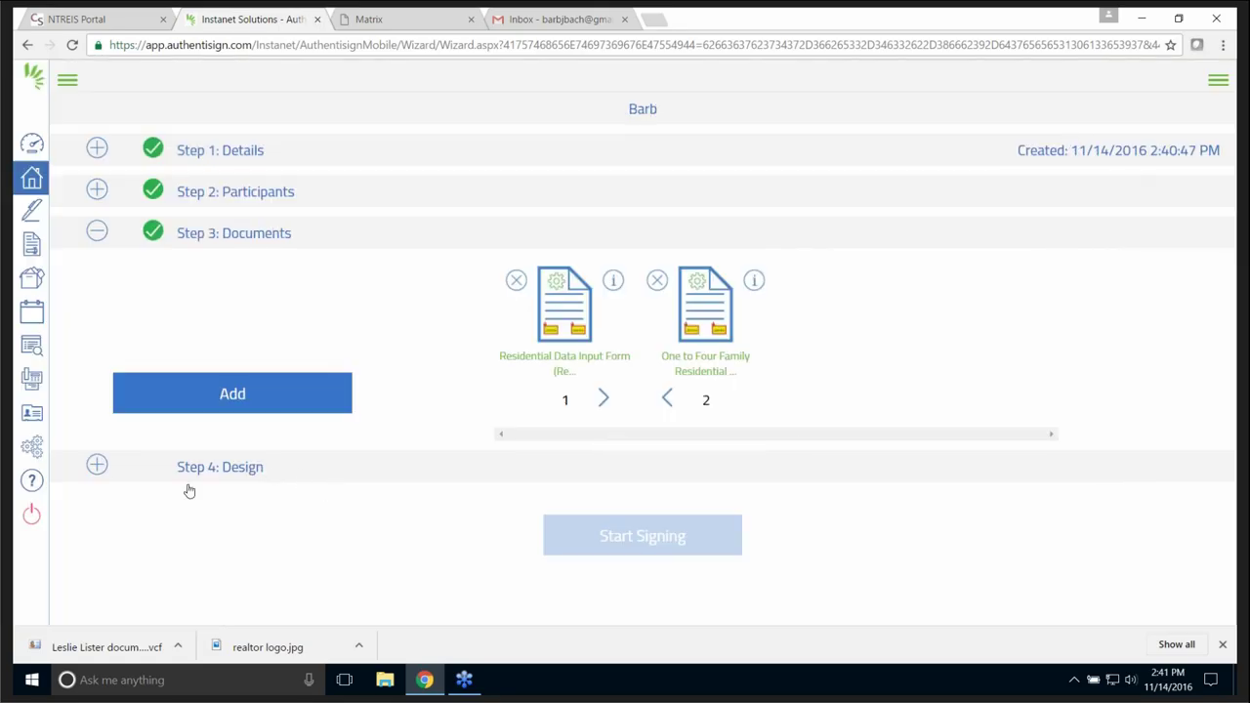
- Complete the design step, start signing and send invitations, then switch to the Matrix listing page
click(96, 468)
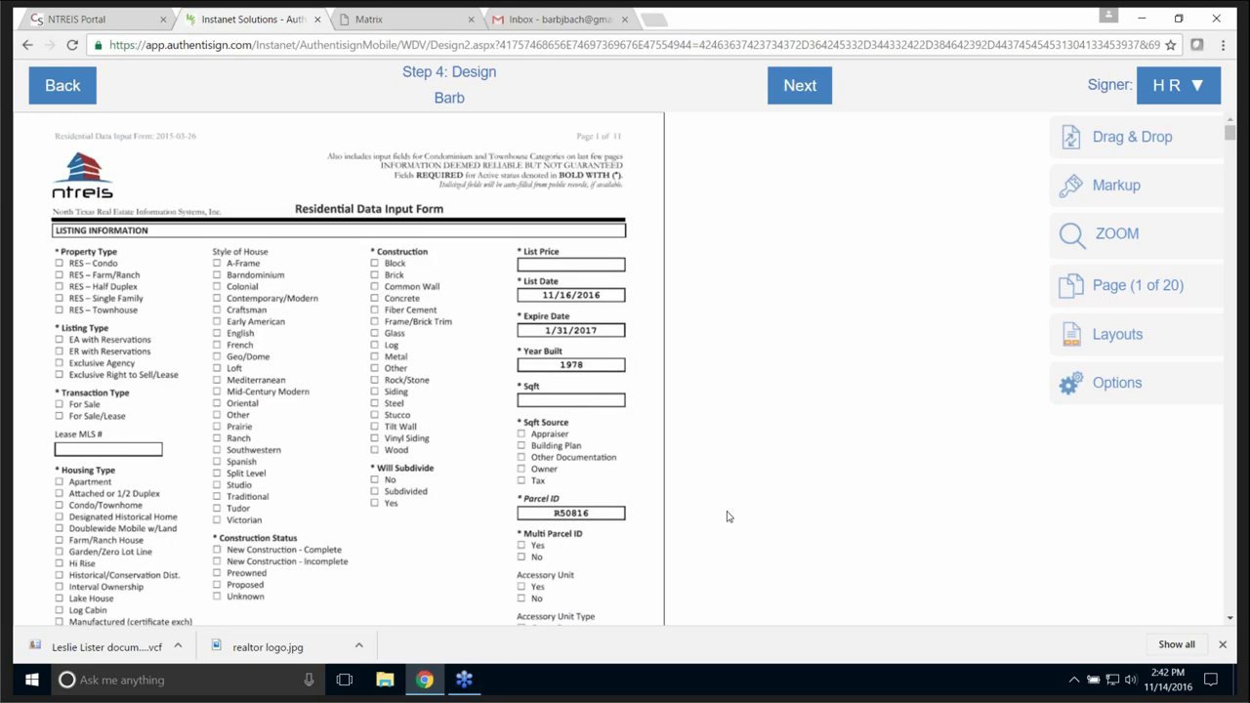
click(813, 87)
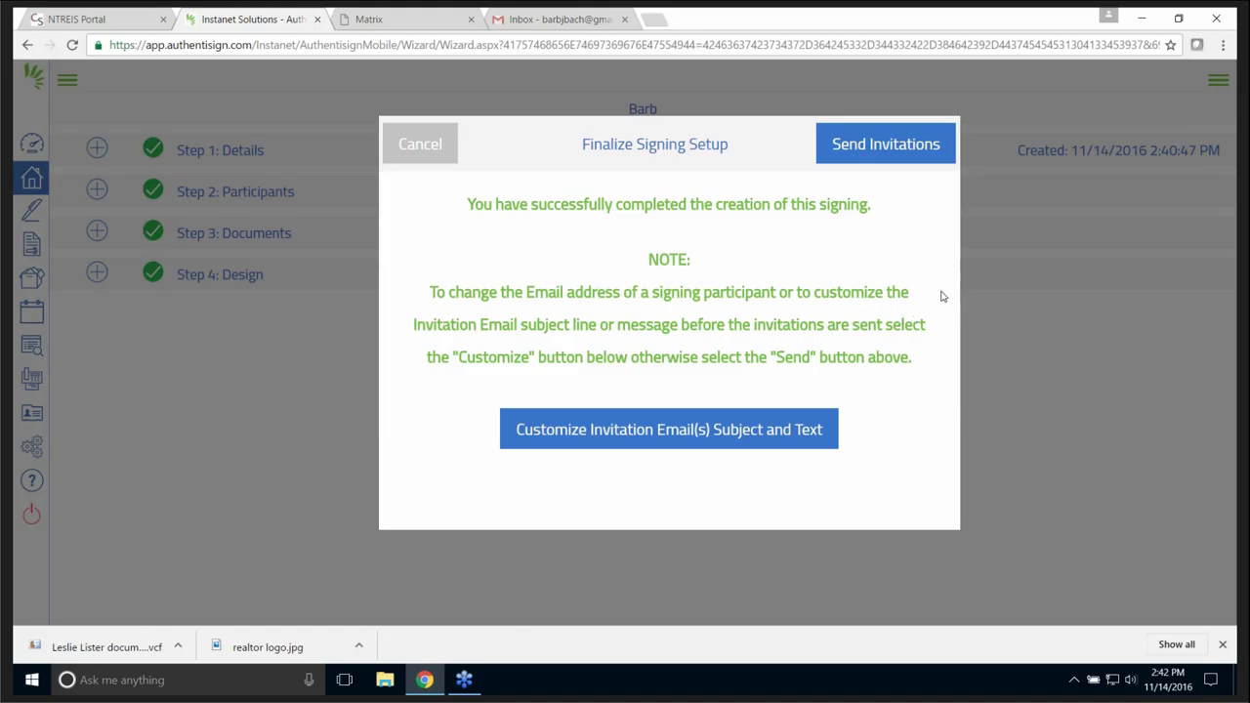
click(428, 153)
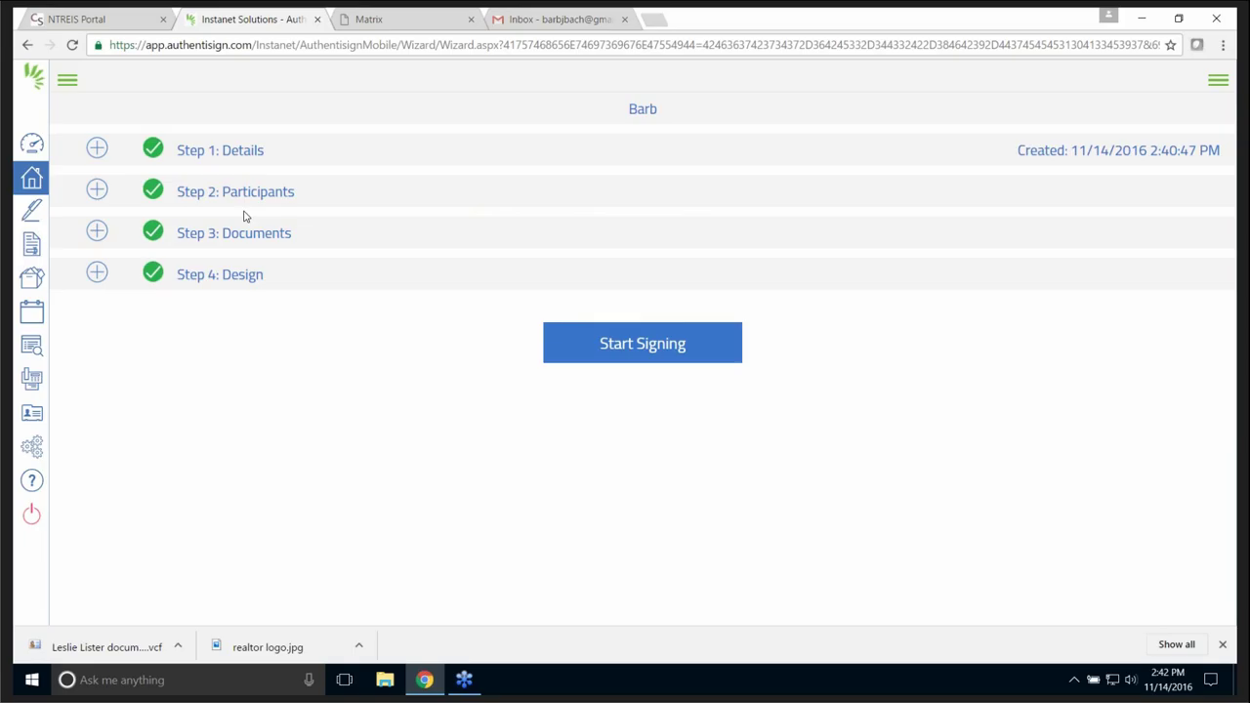
click(652, 347)
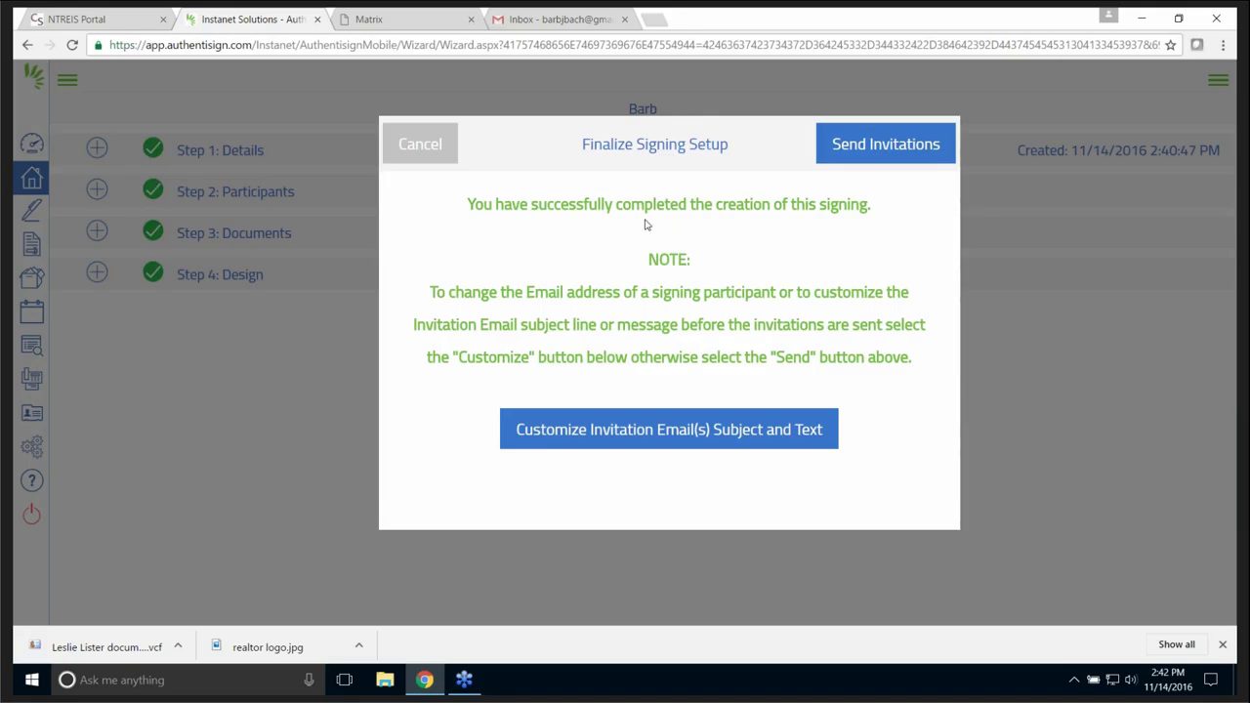
click(900, 144)
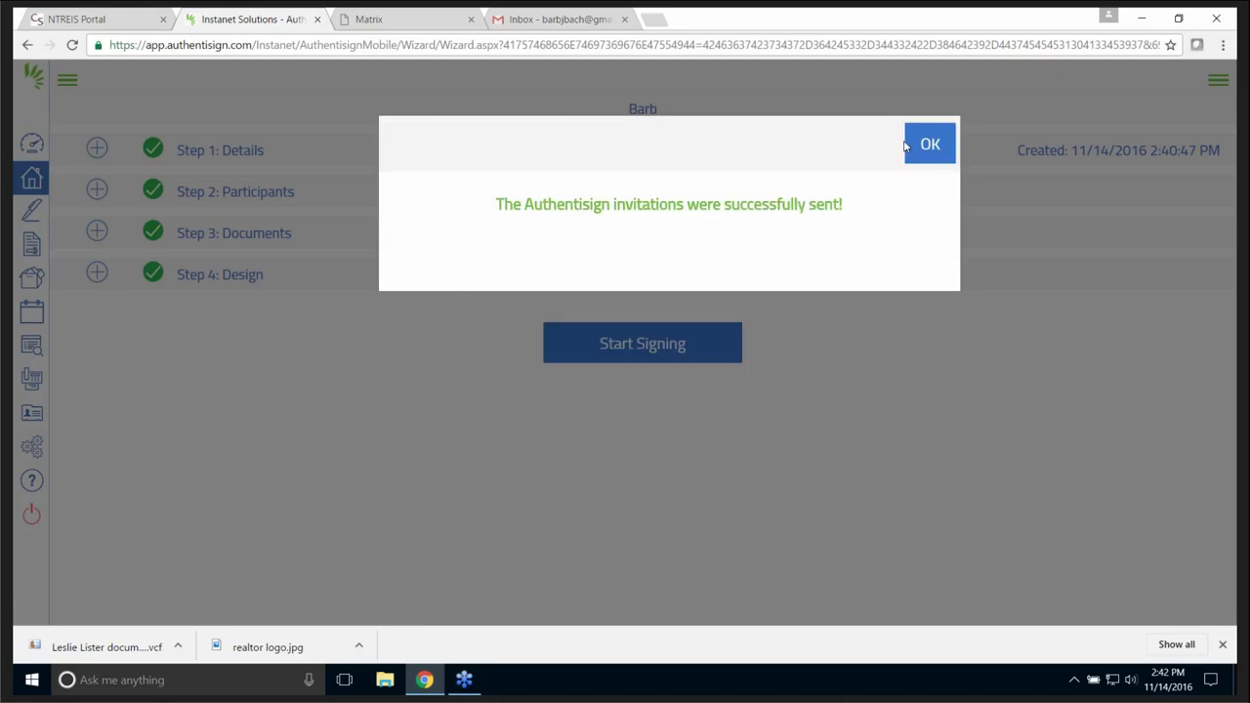
click(935, 146)
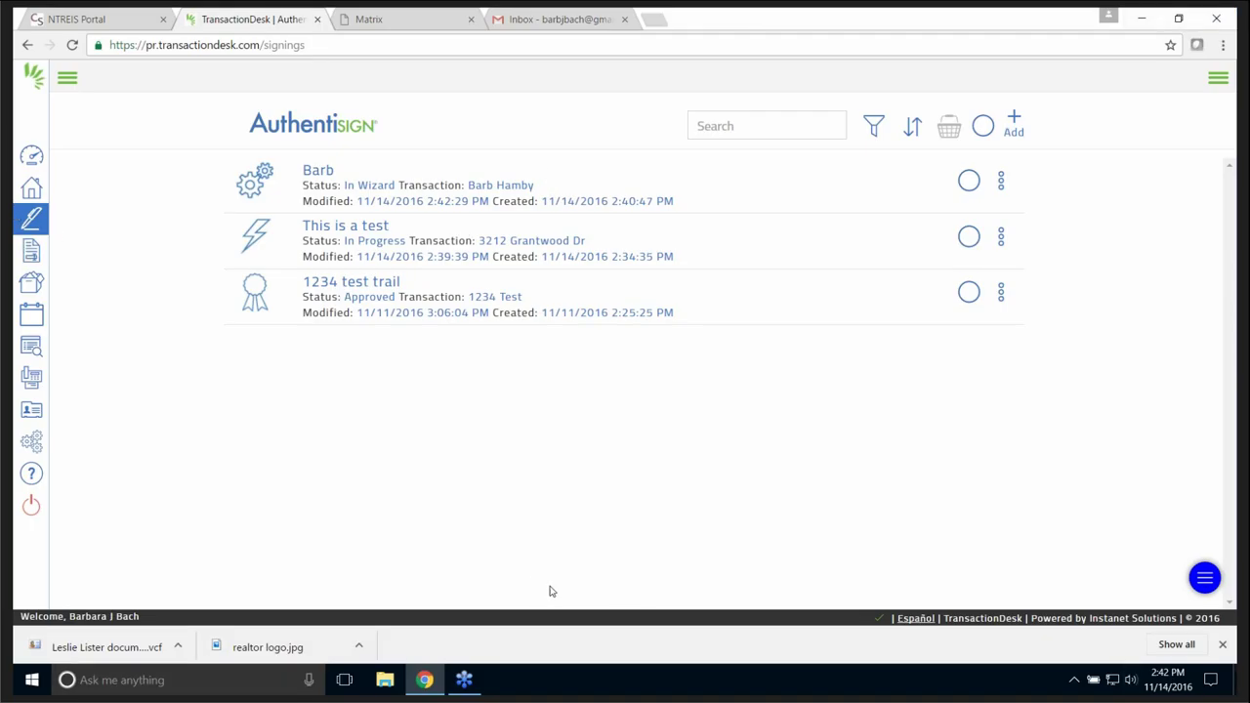
click(39, 161)
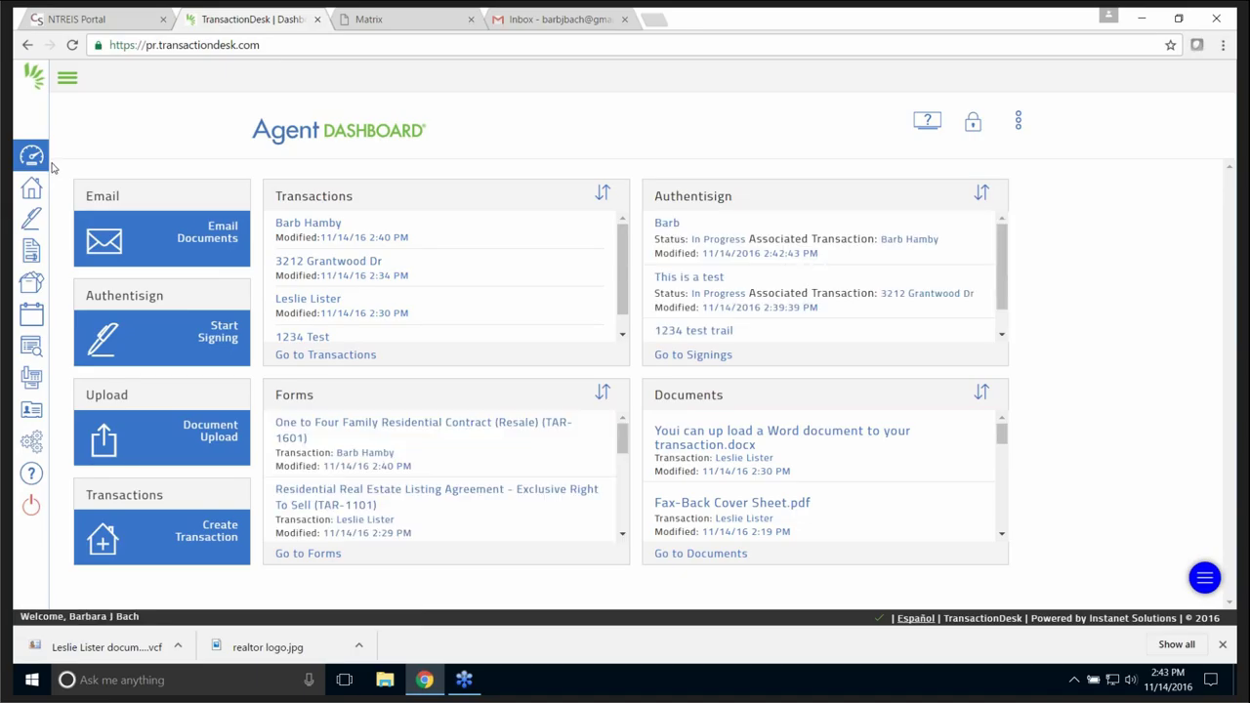
click(409, 22)
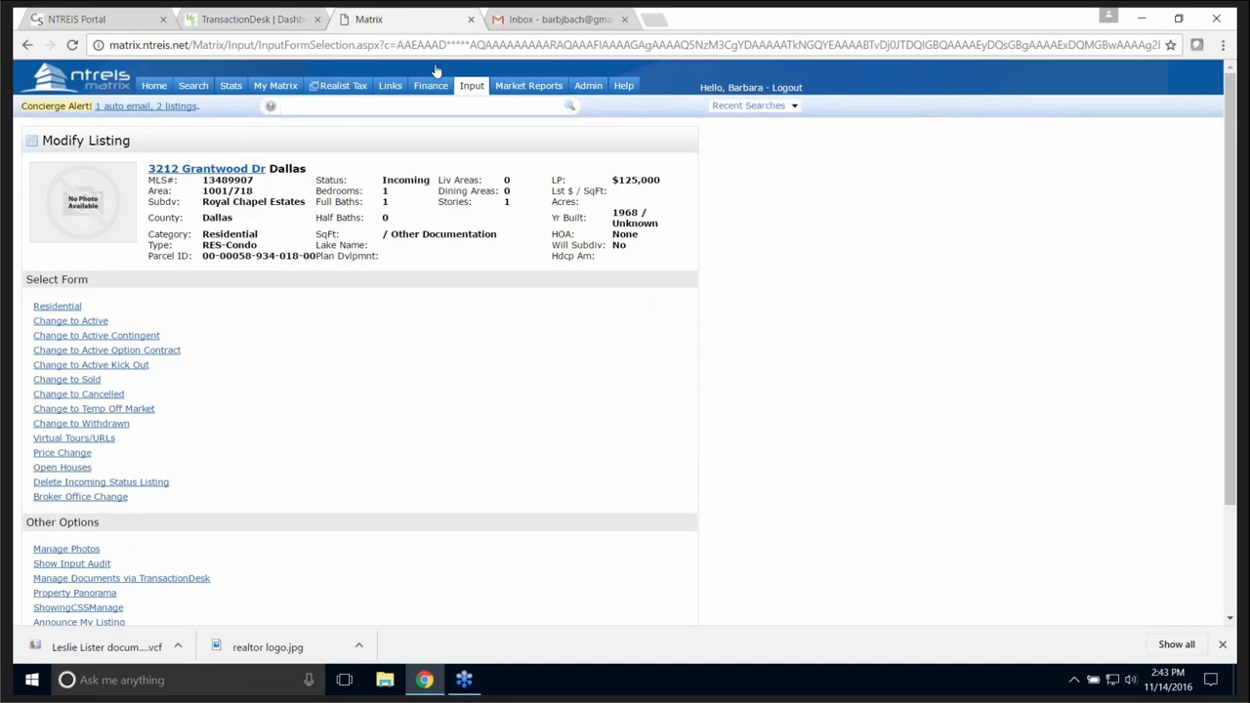
- Quick Modify the test listing and choose Manage Documents via TransactionDesk
mouse_move(478, 88)
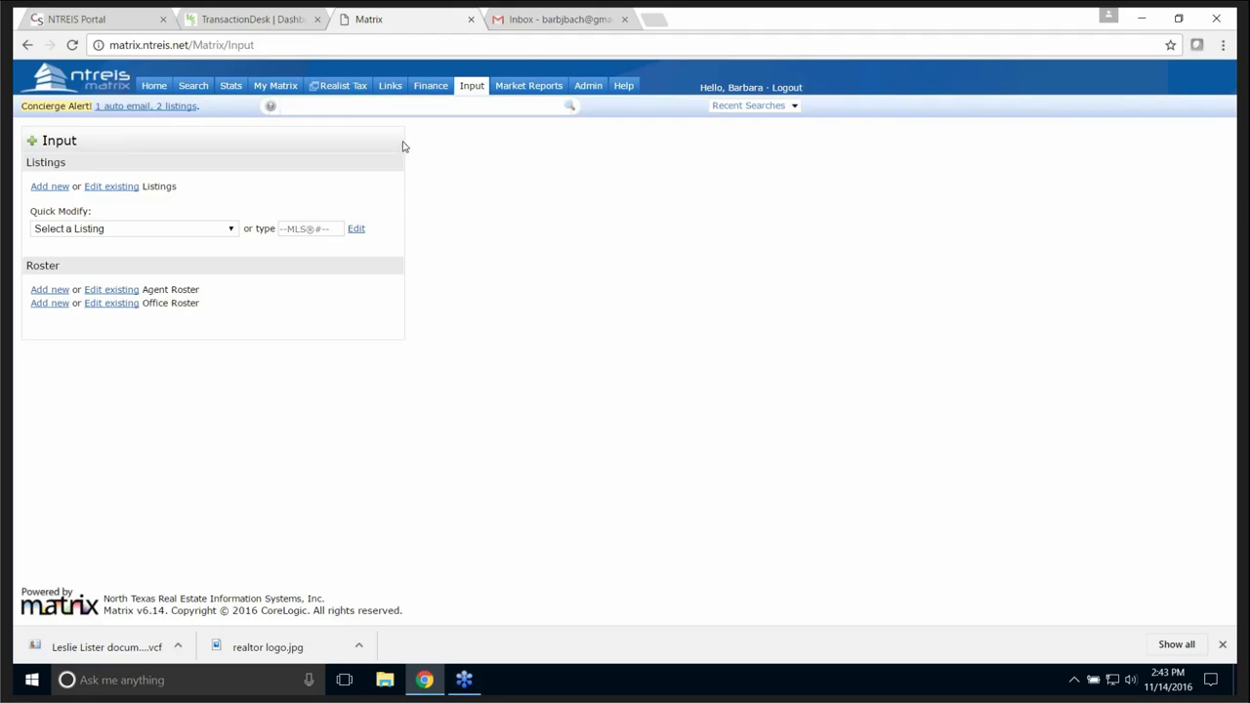
click(85, 229)
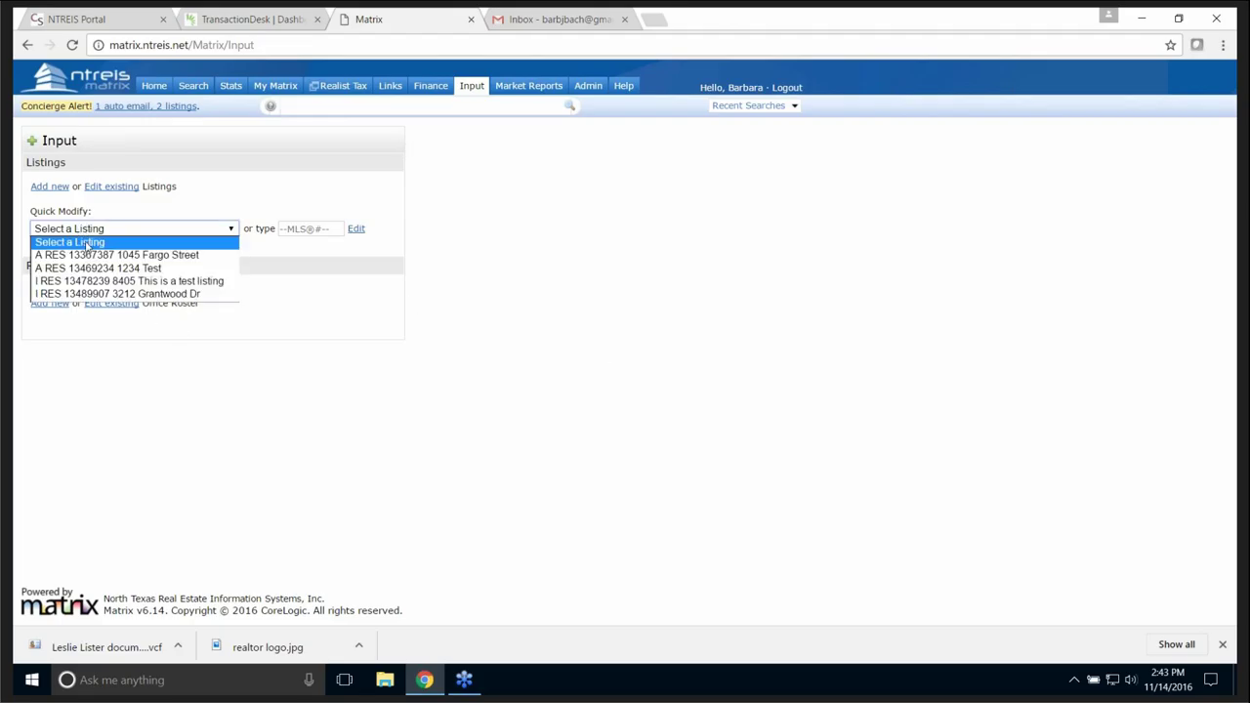
click(95, 269)
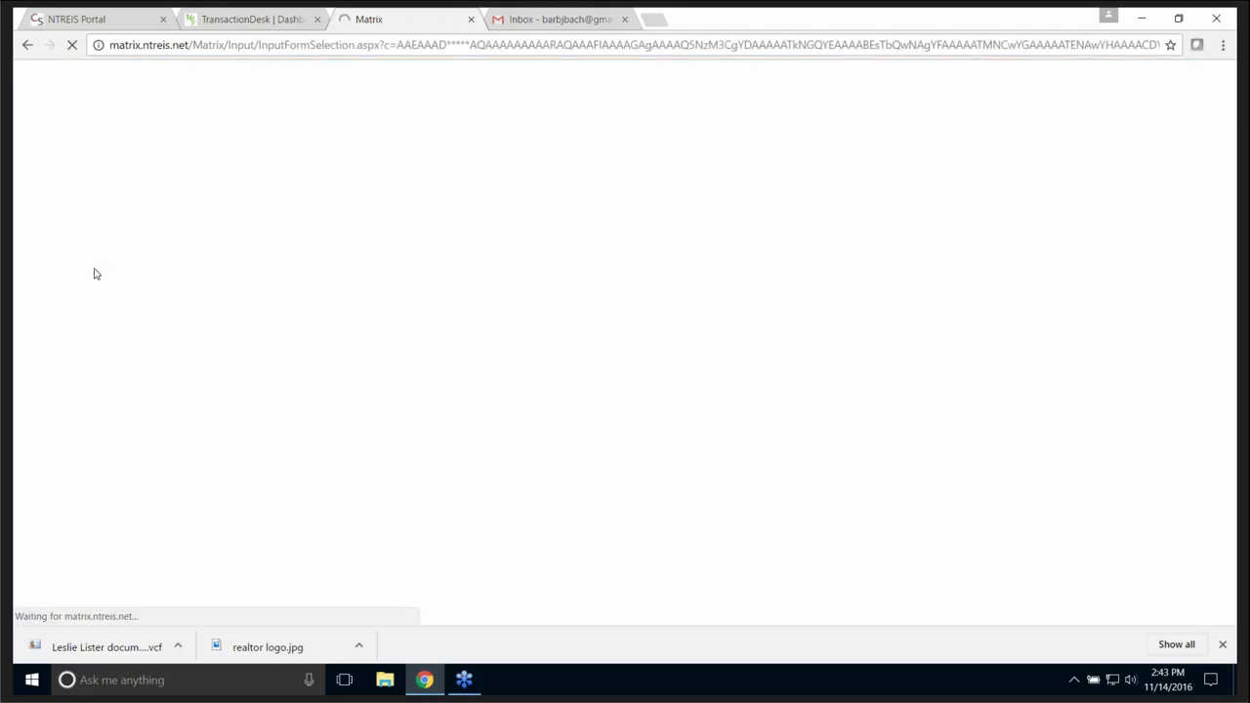
scroll(293, 444, down, 3)
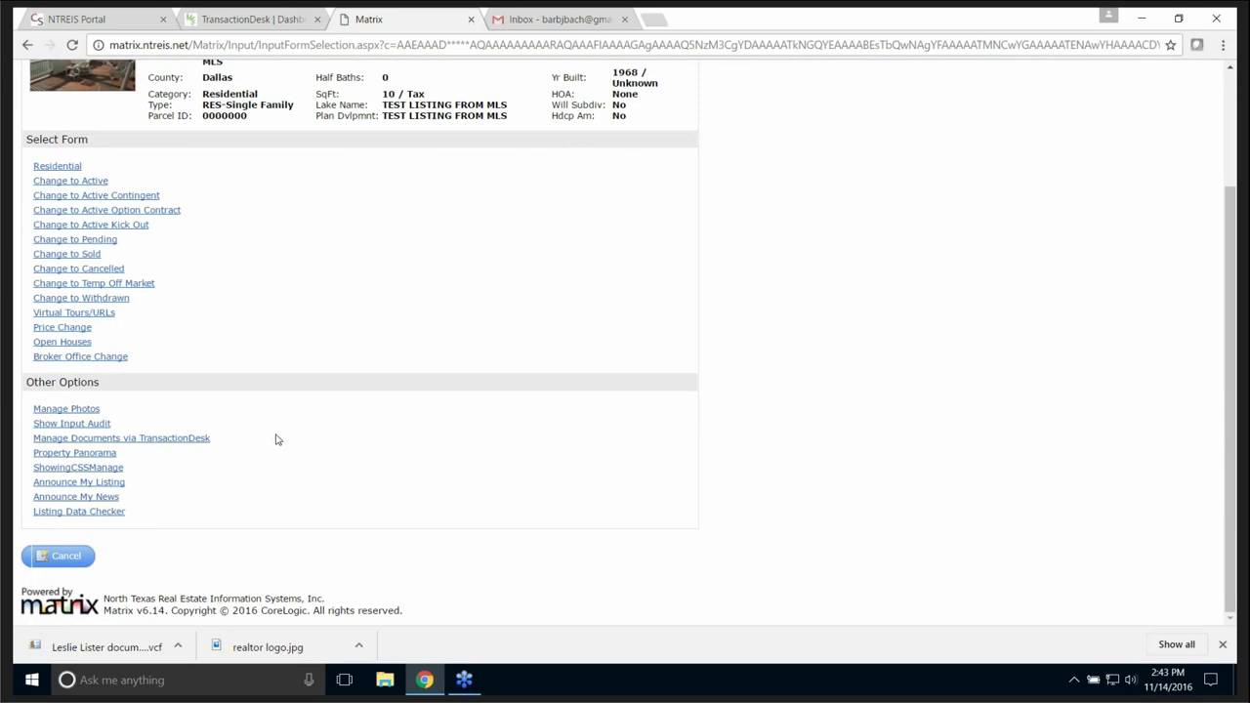
click(153, 442)
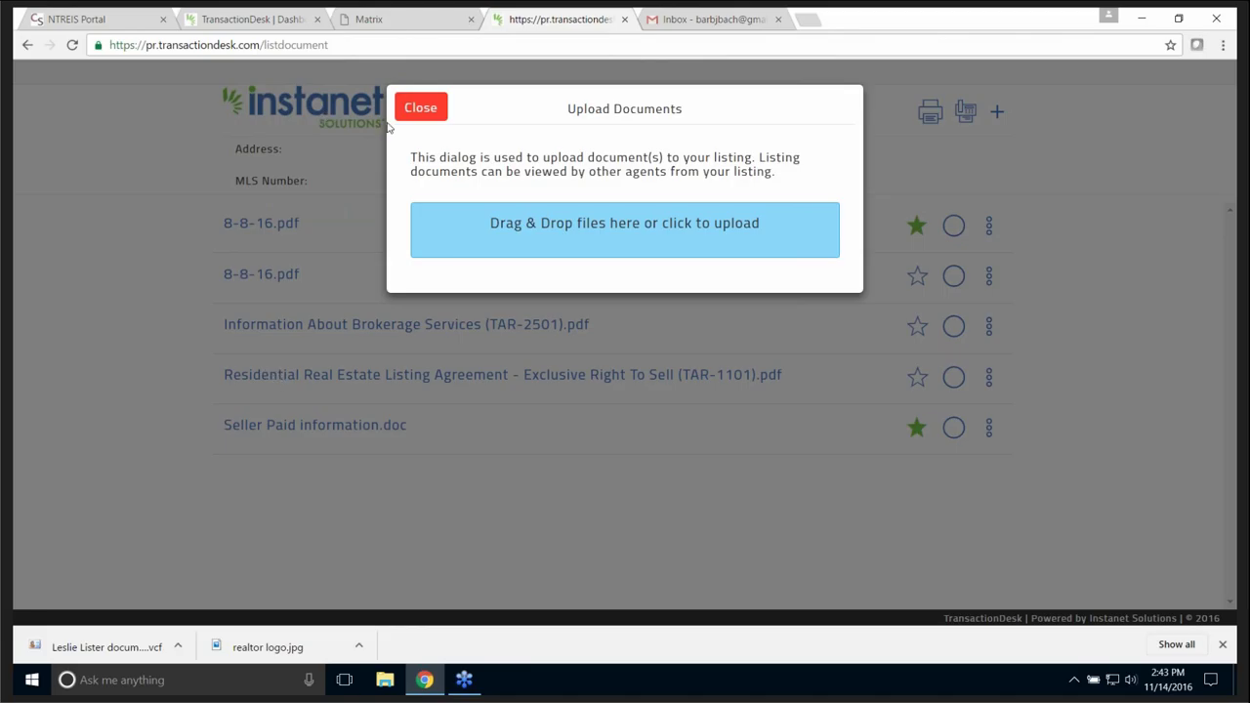
- Upload 'Youi can up load a Word document to your transaction.pdf' from the Desktop
click(582, 230)
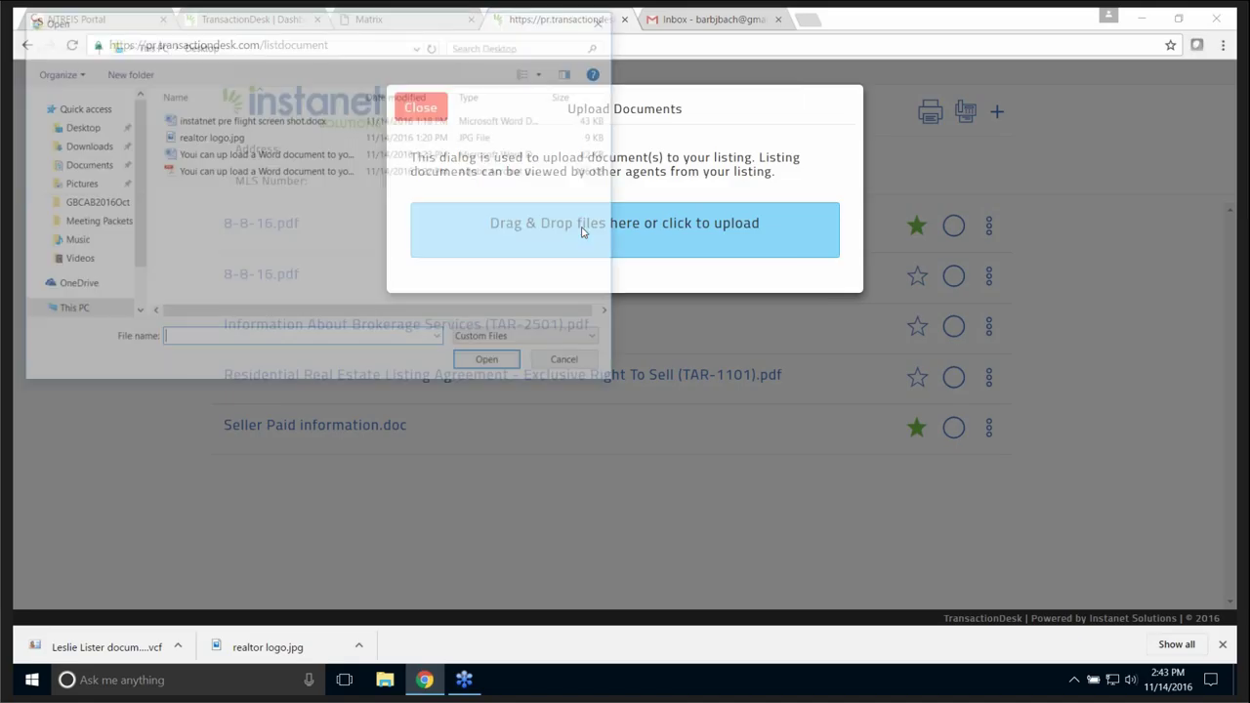
click(259, 174)
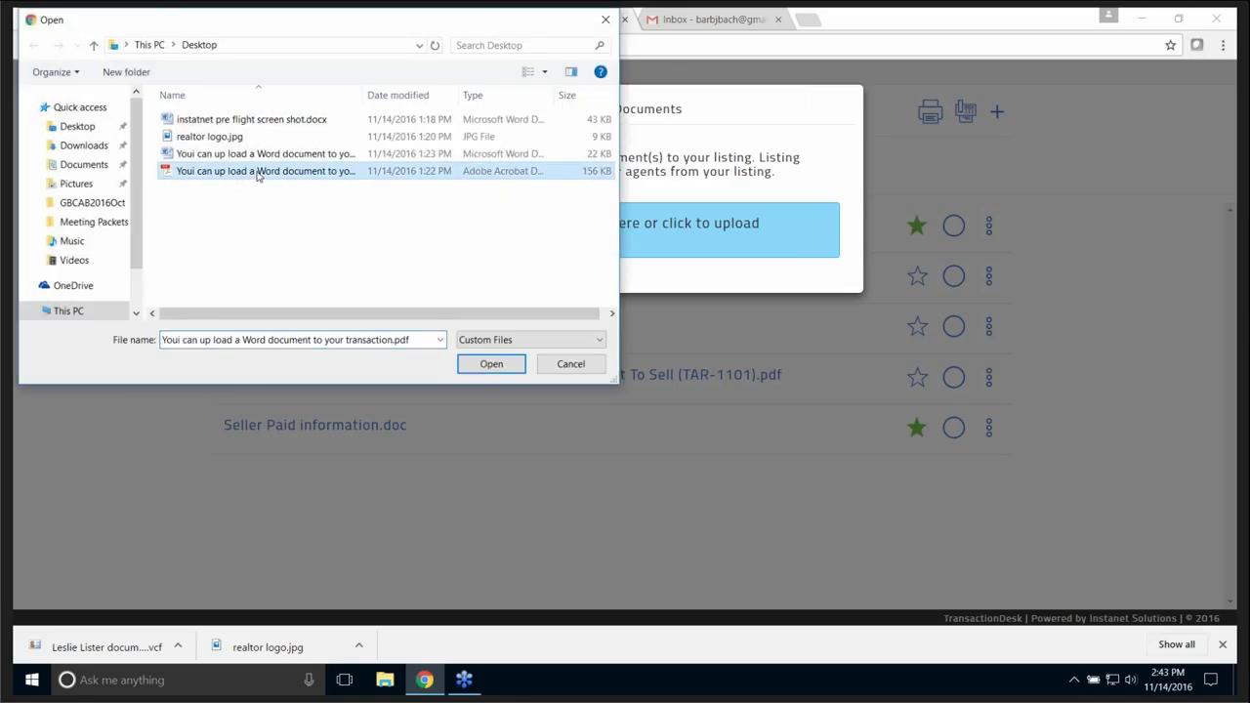
click(491, 364)
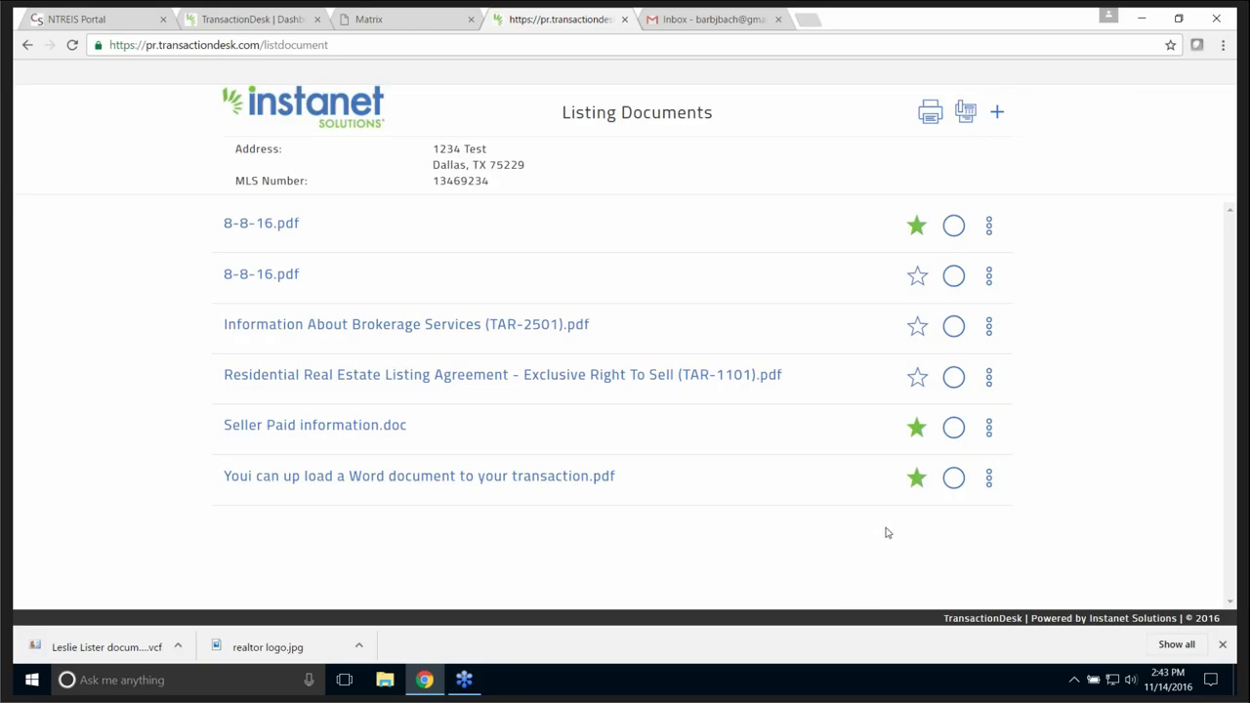
- Set listing agreement and second 8-8-16.pdf to MLS Only, brokerage services form (TAR-2501) to Public Document
click(918, 379)
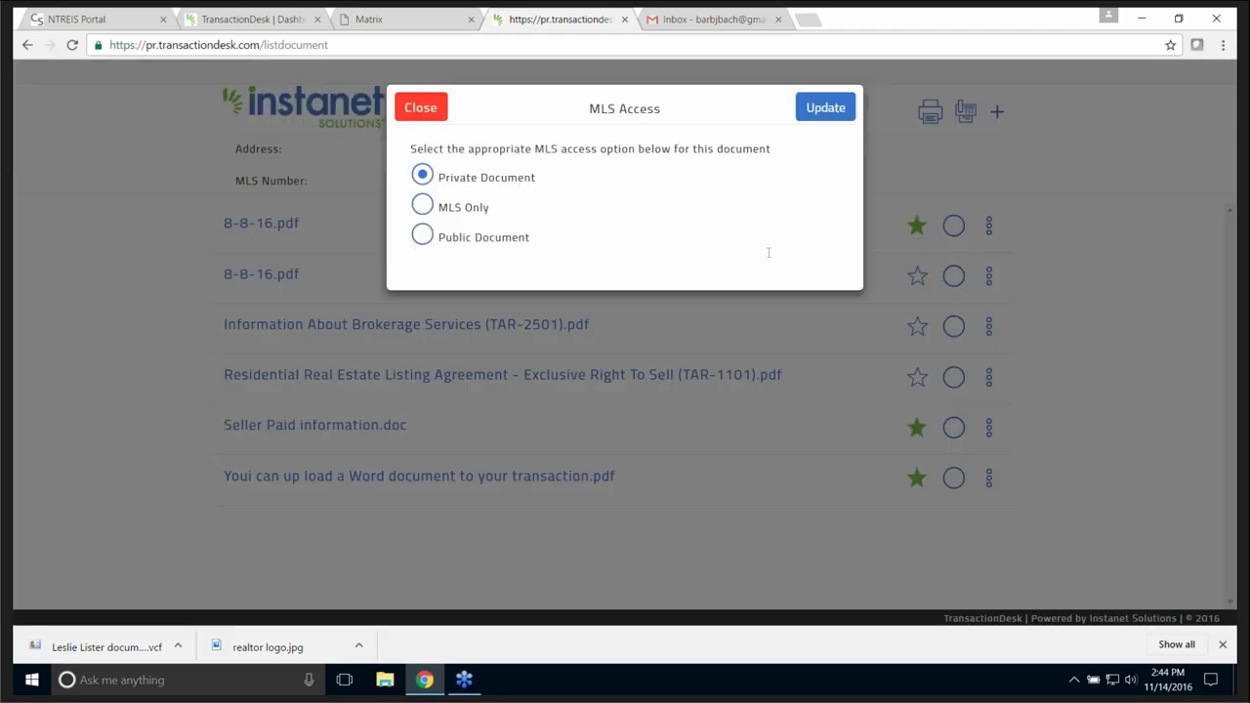
click(425, 207)
click(825, 108)
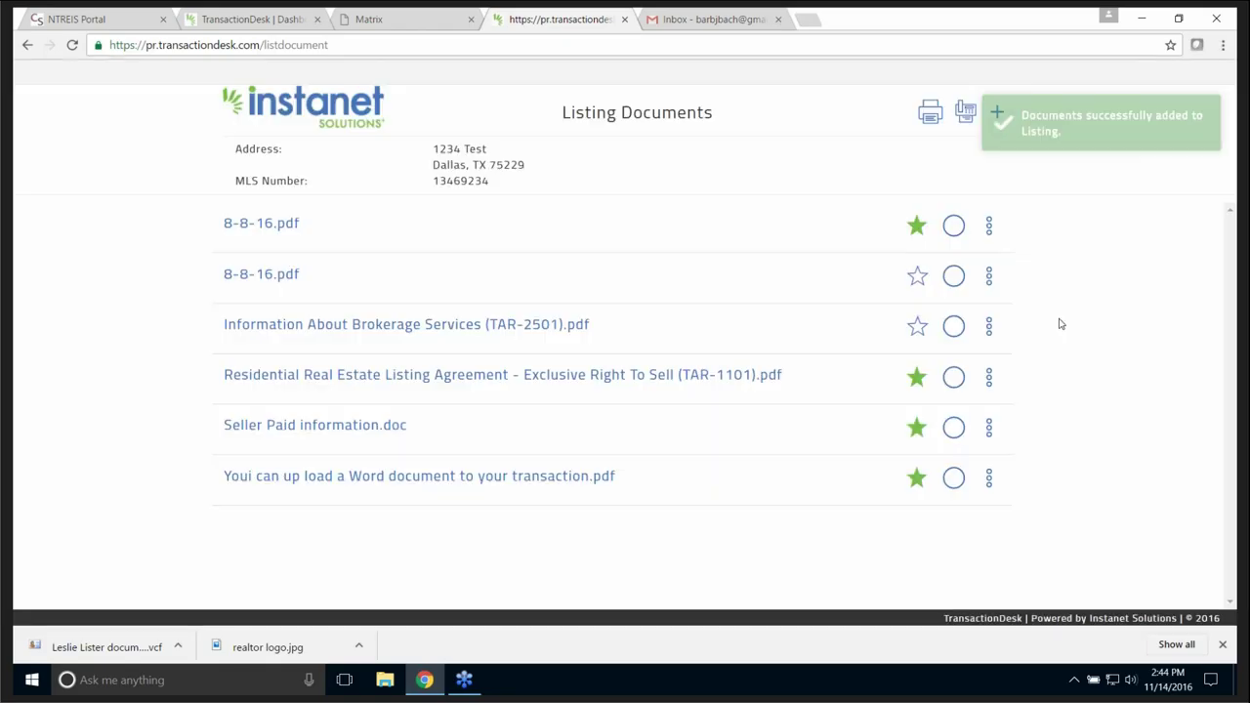
click(918, 327)
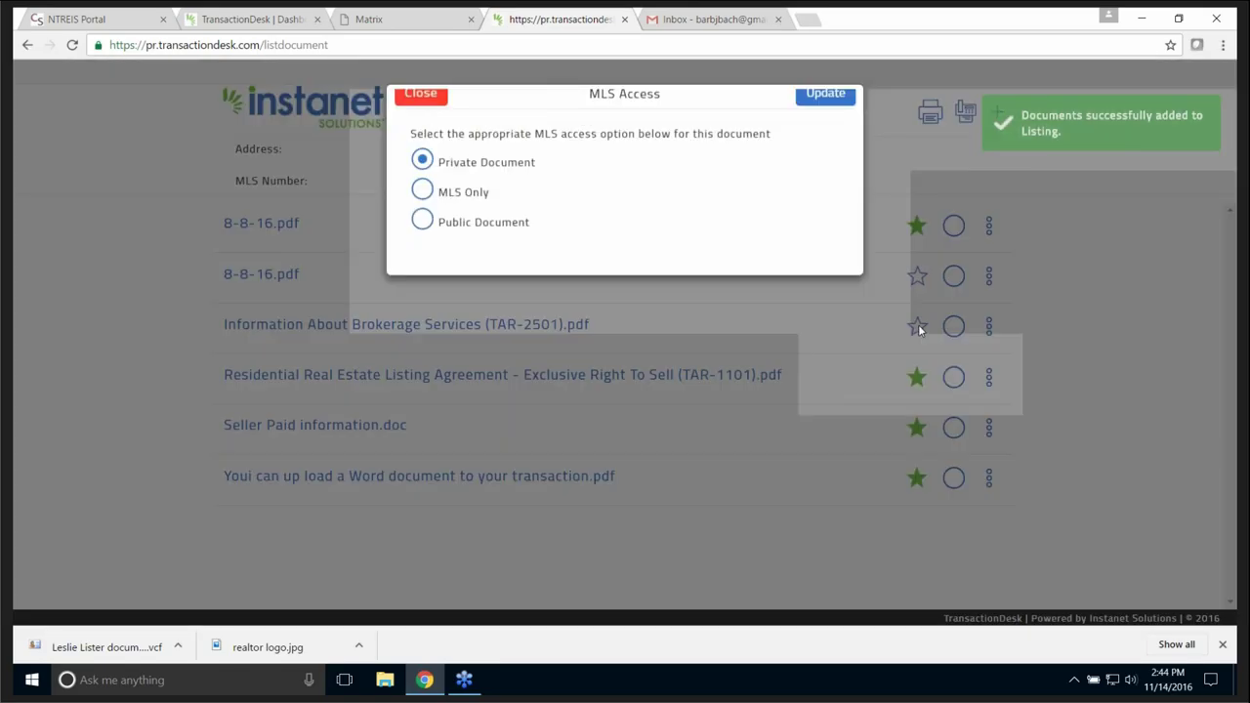
click(423, 235)
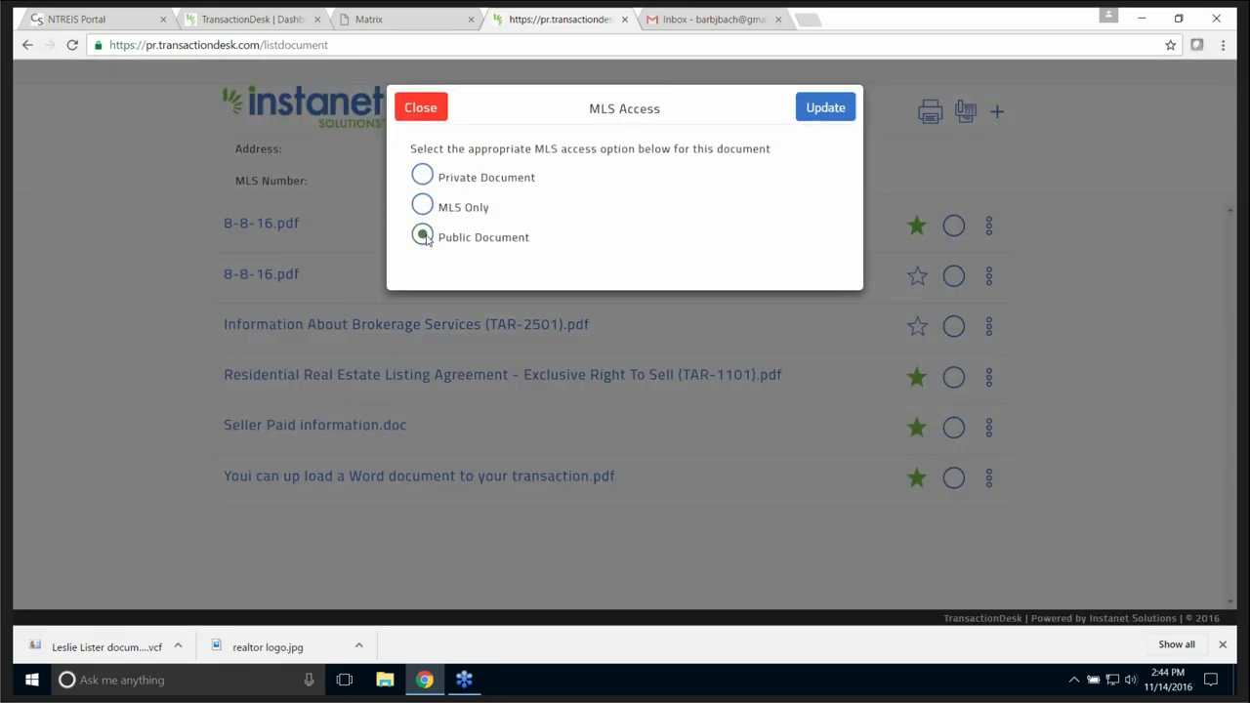
click(836, 109)
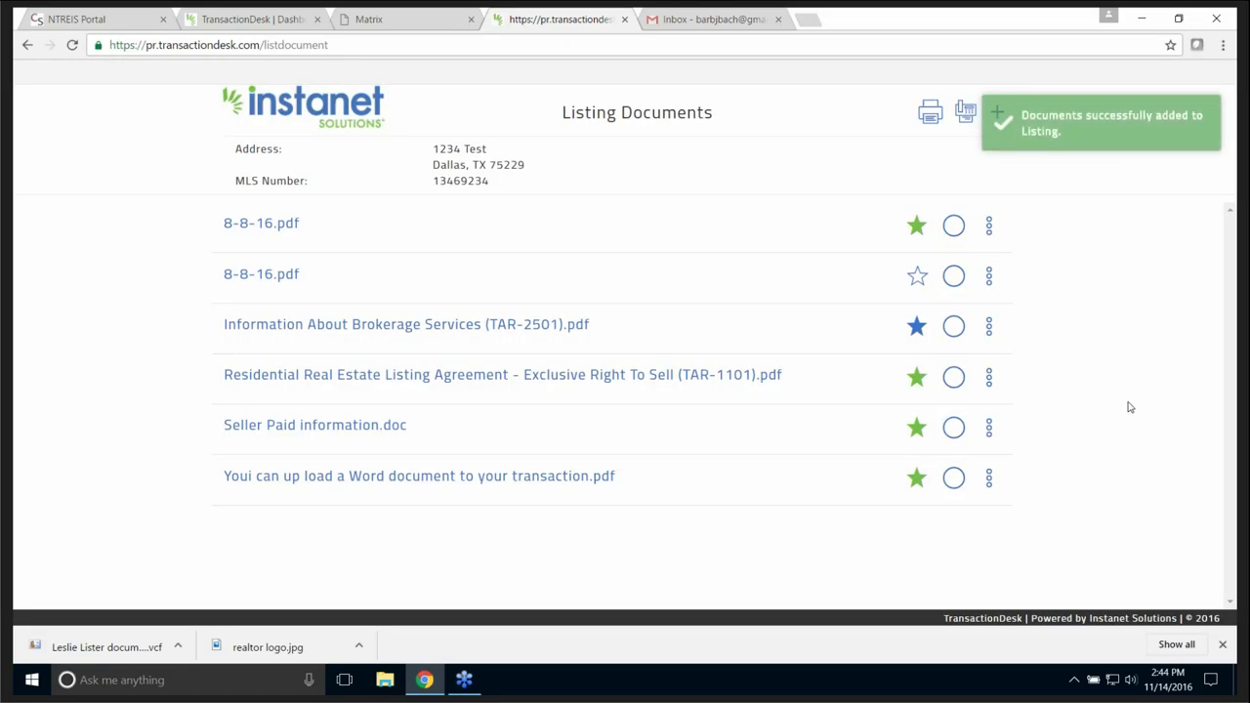
click(917, 276)
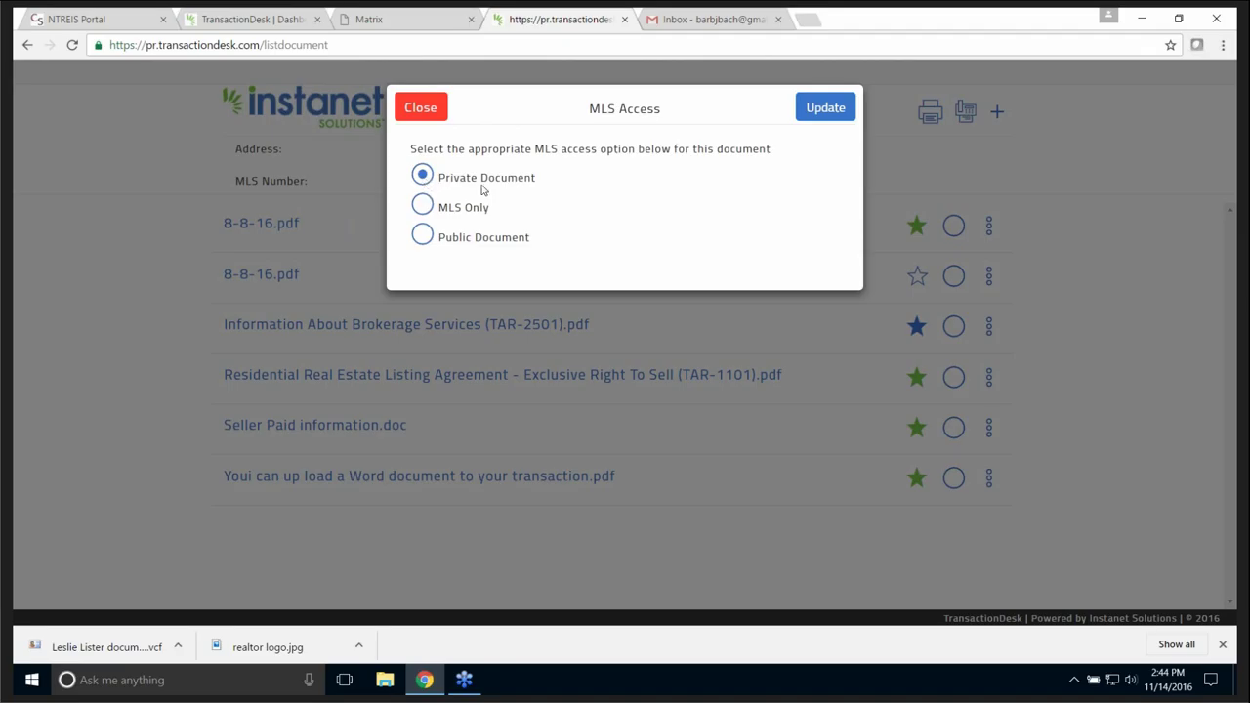
click(425, 205)
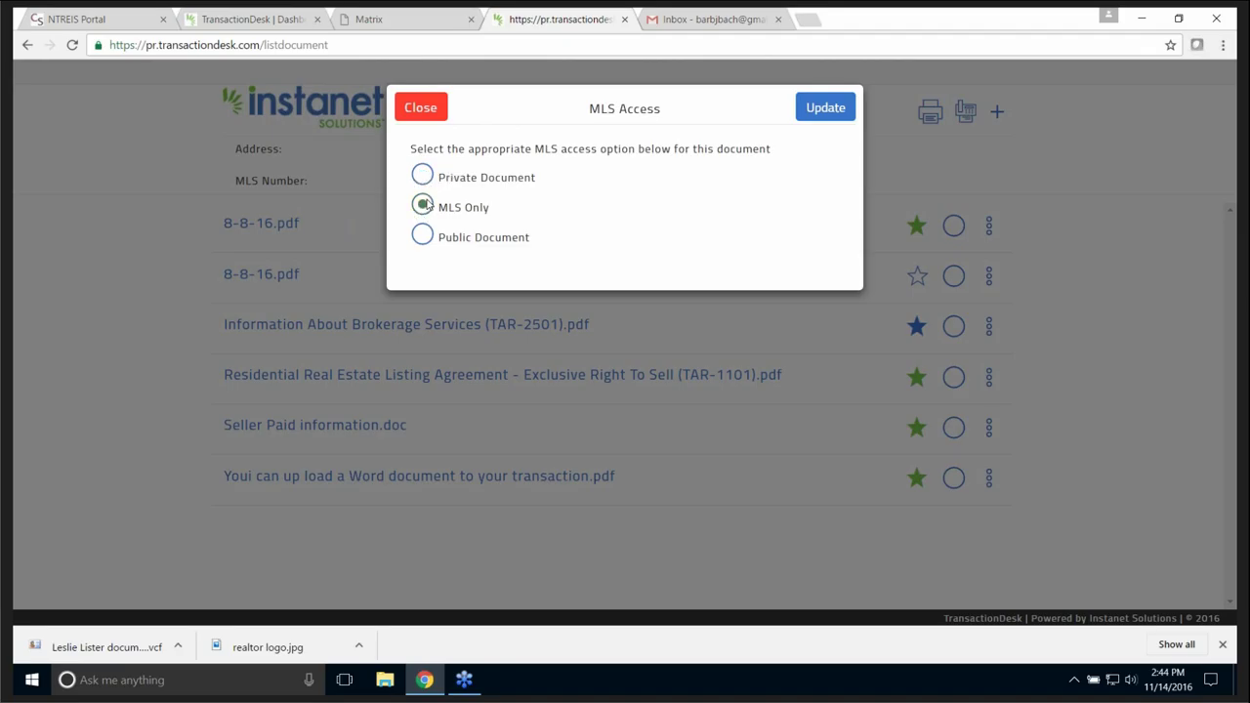
click(809, 110)
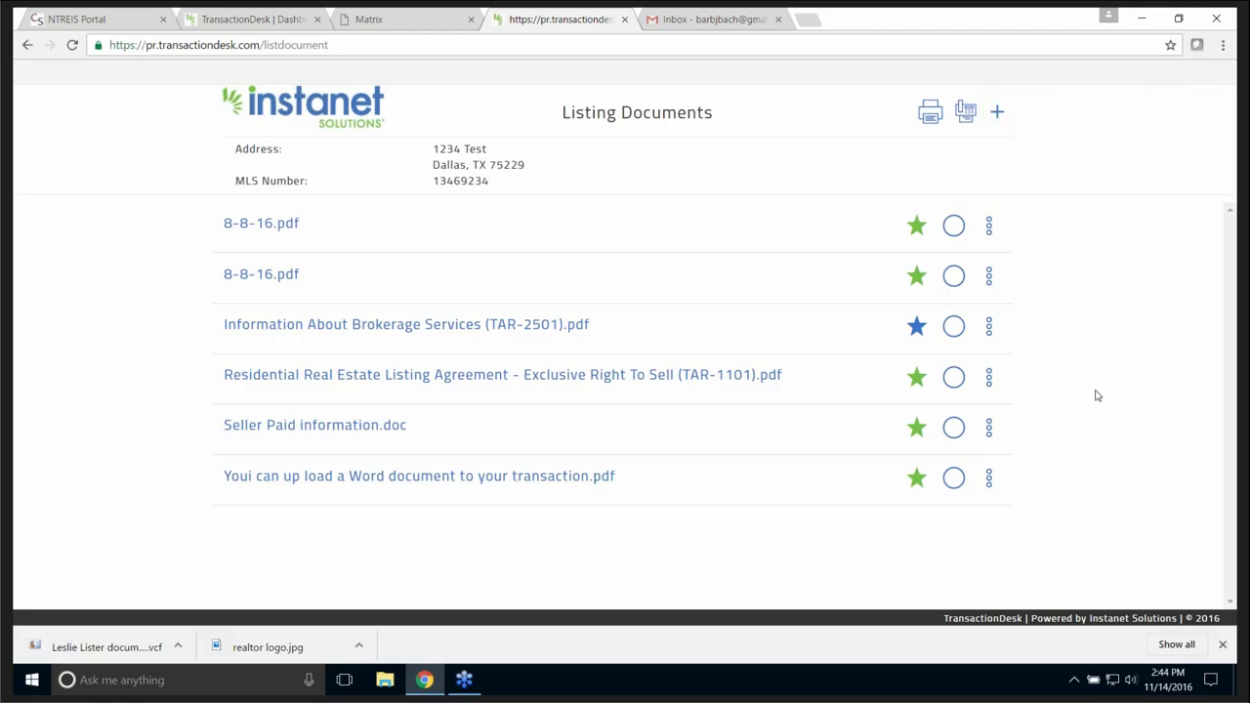
click(625, 19)
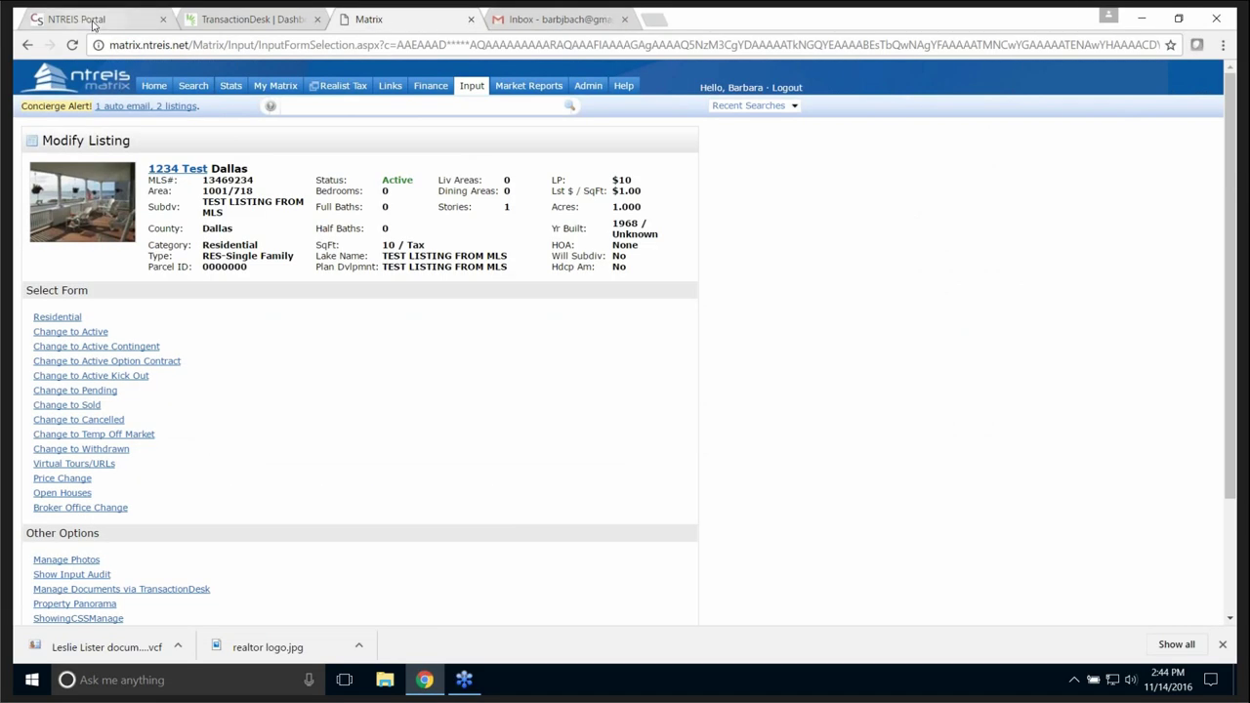
click(93, 22)
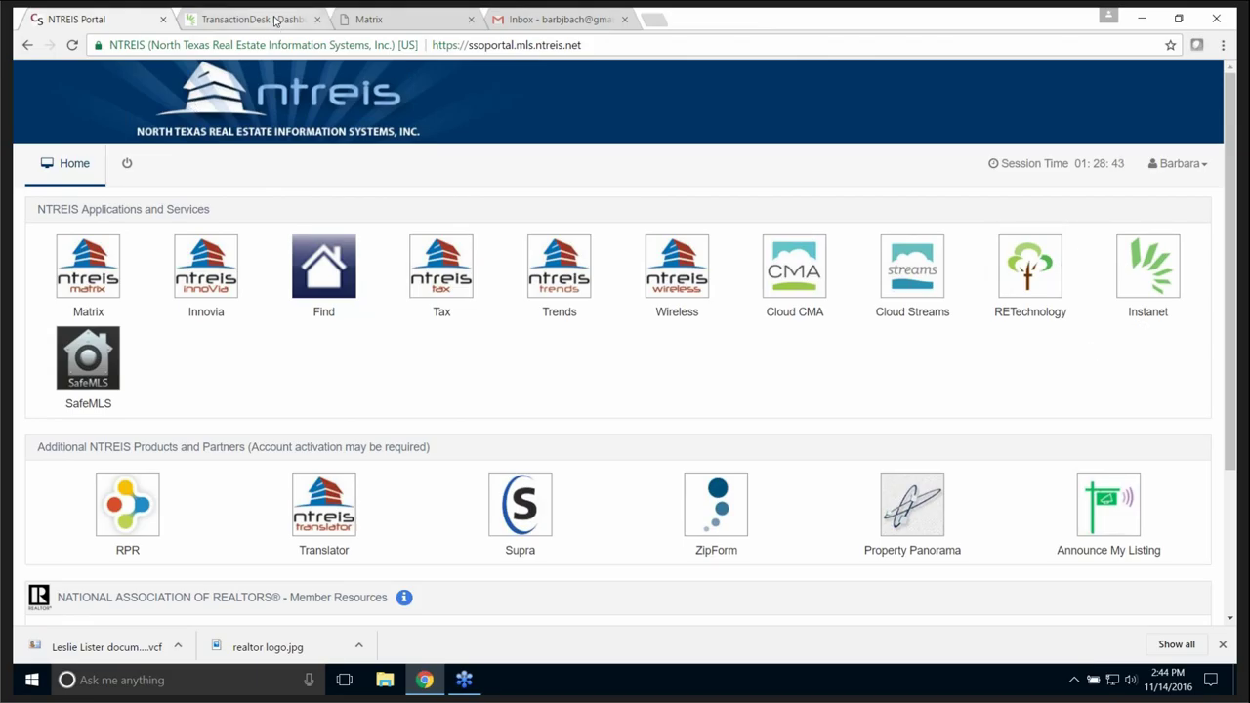
click(275, 21)
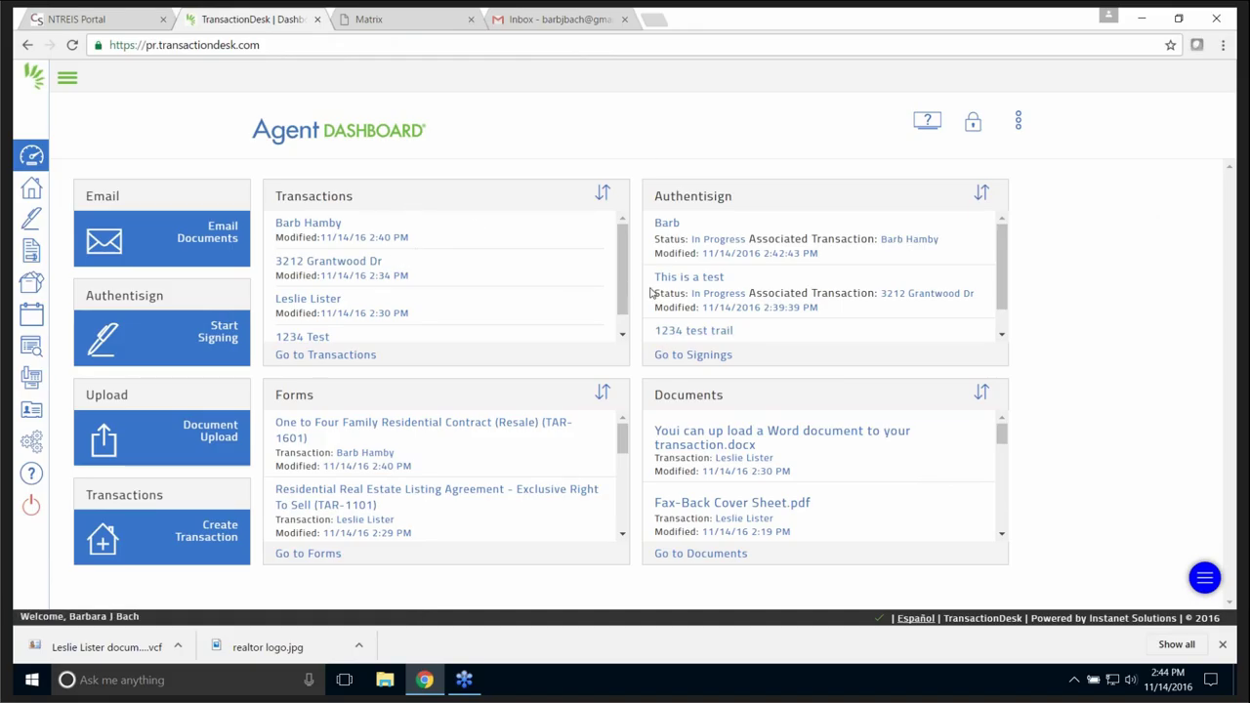
scroll(518, 262, down, 1)
scroll(517, 262, up, 1)
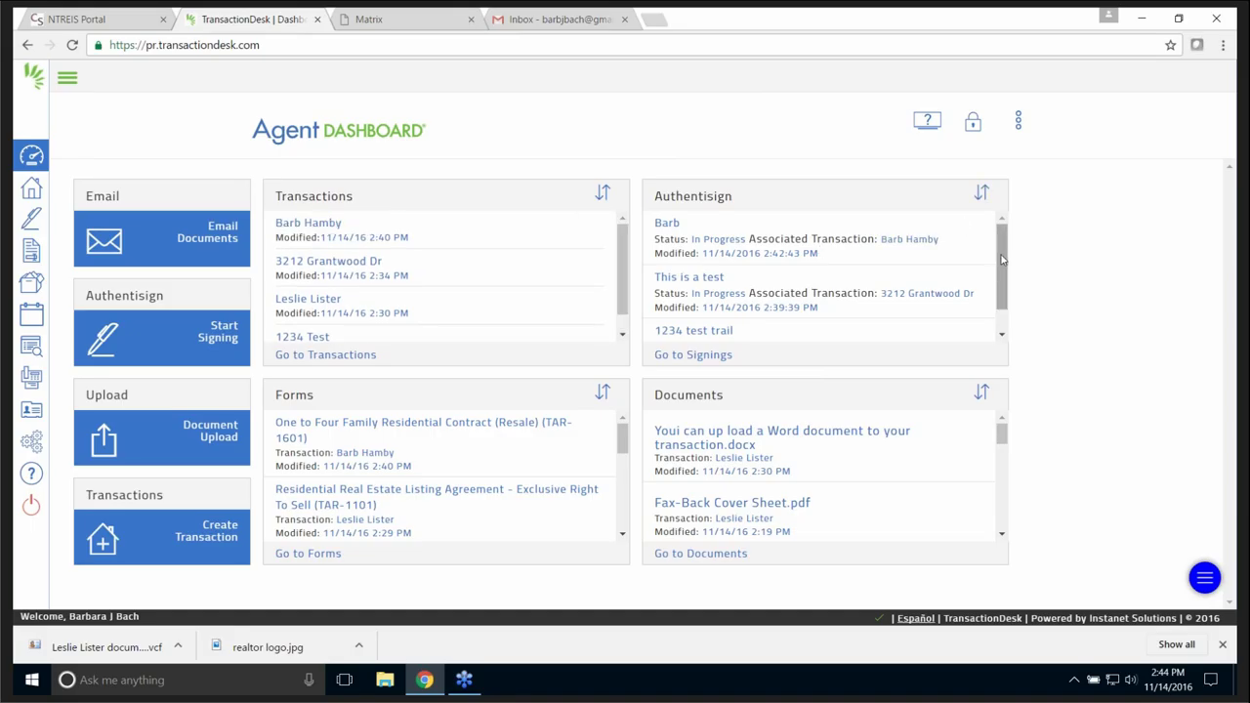
drag(1001, 261, 996, 304)
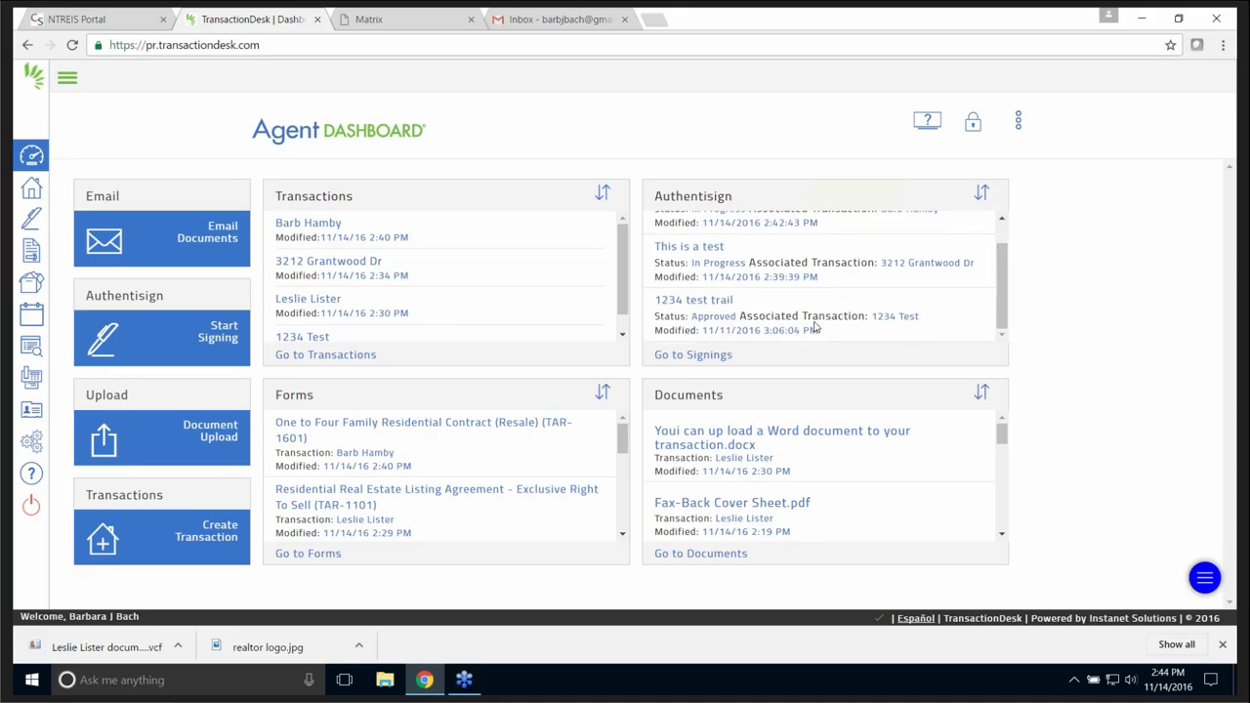
scroll(991, 283, up, 1)
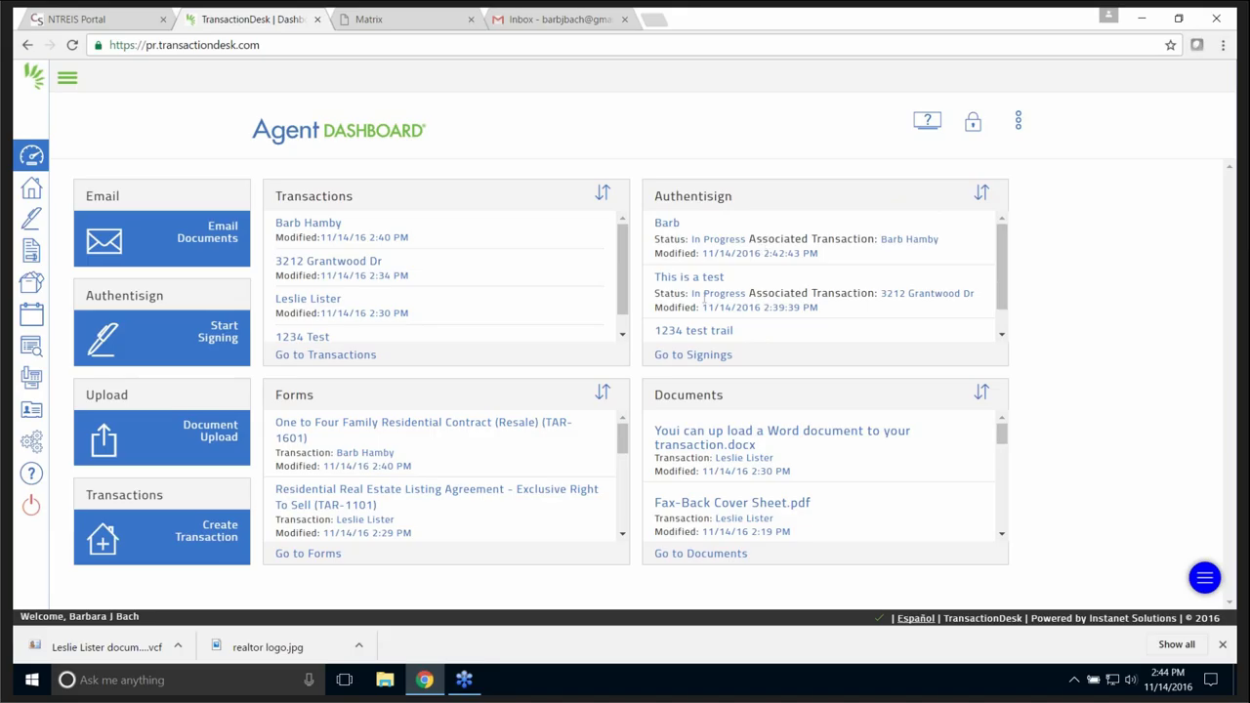
scroll(1004, 276, down, 1)
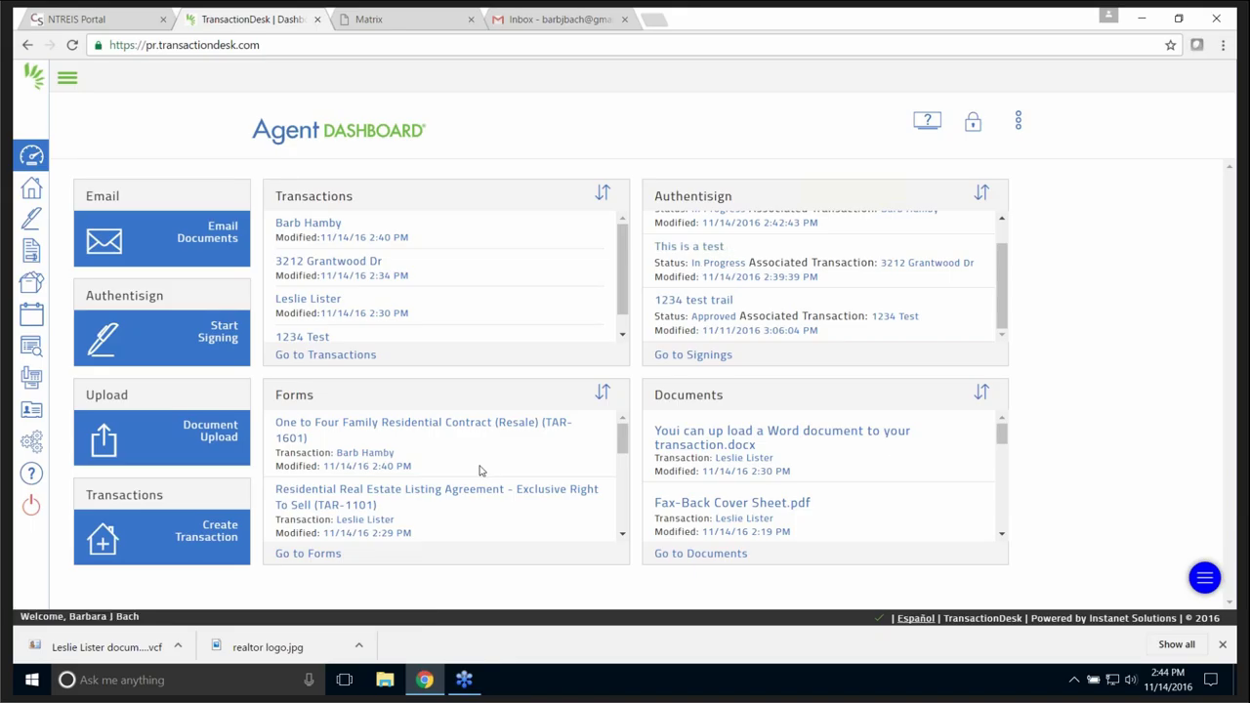
scroll(474, 461, down, 2)
scroll(527, 486, up, 2)
scroll(553, 474, down, 3)
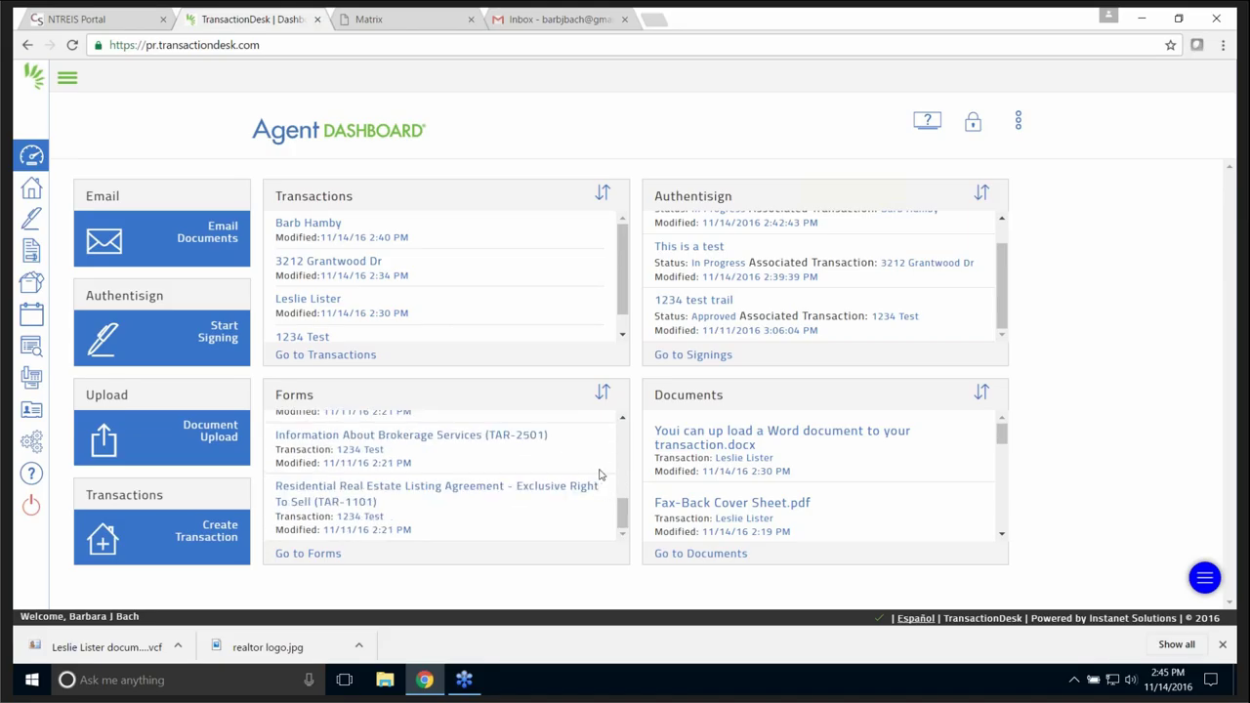
drag(623, 512, 617, 446)
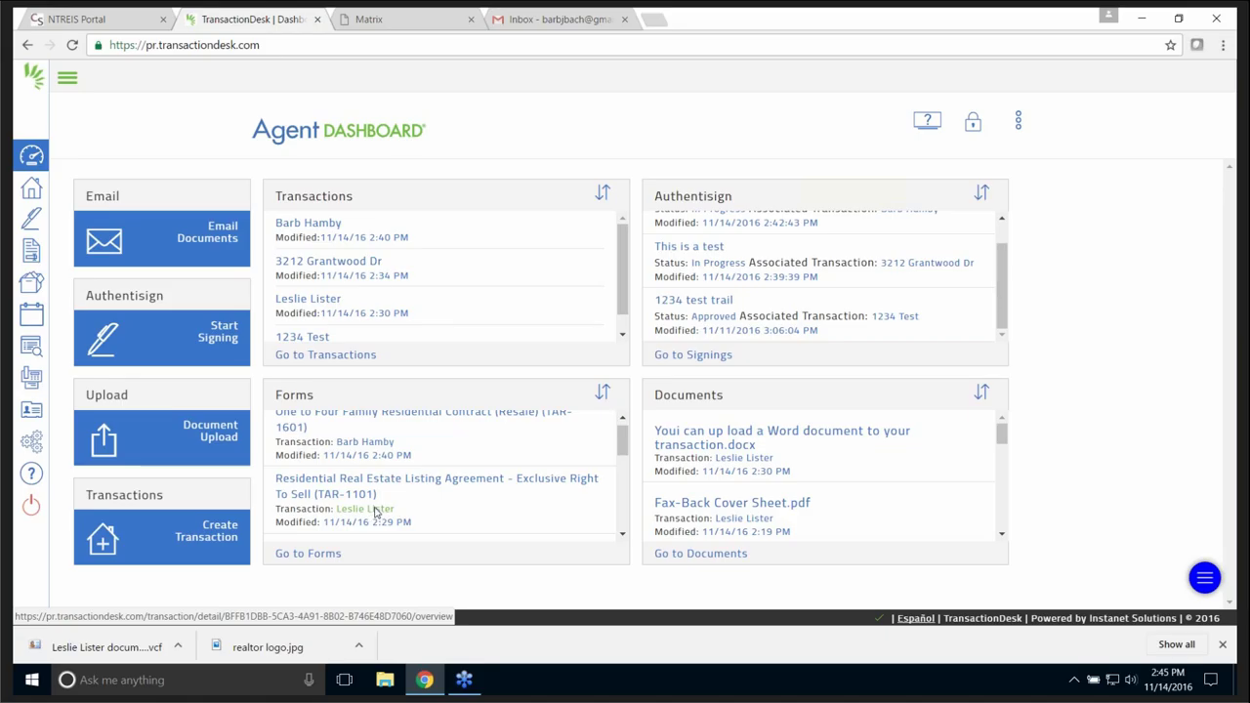
drag(625, 440, 628, 474)
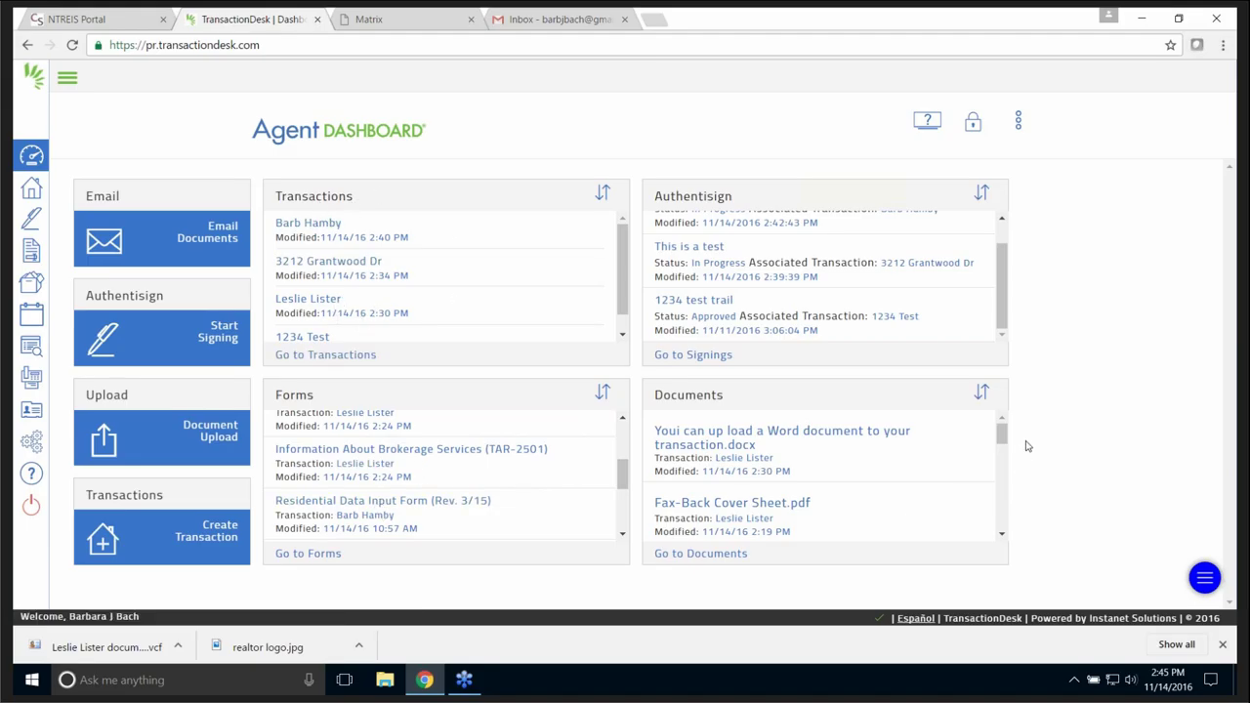
drag(1003, 434, 1003, 433)
- Open the client's folder under DocBox's Transaction Folder and show its Add options
click(701, 555)
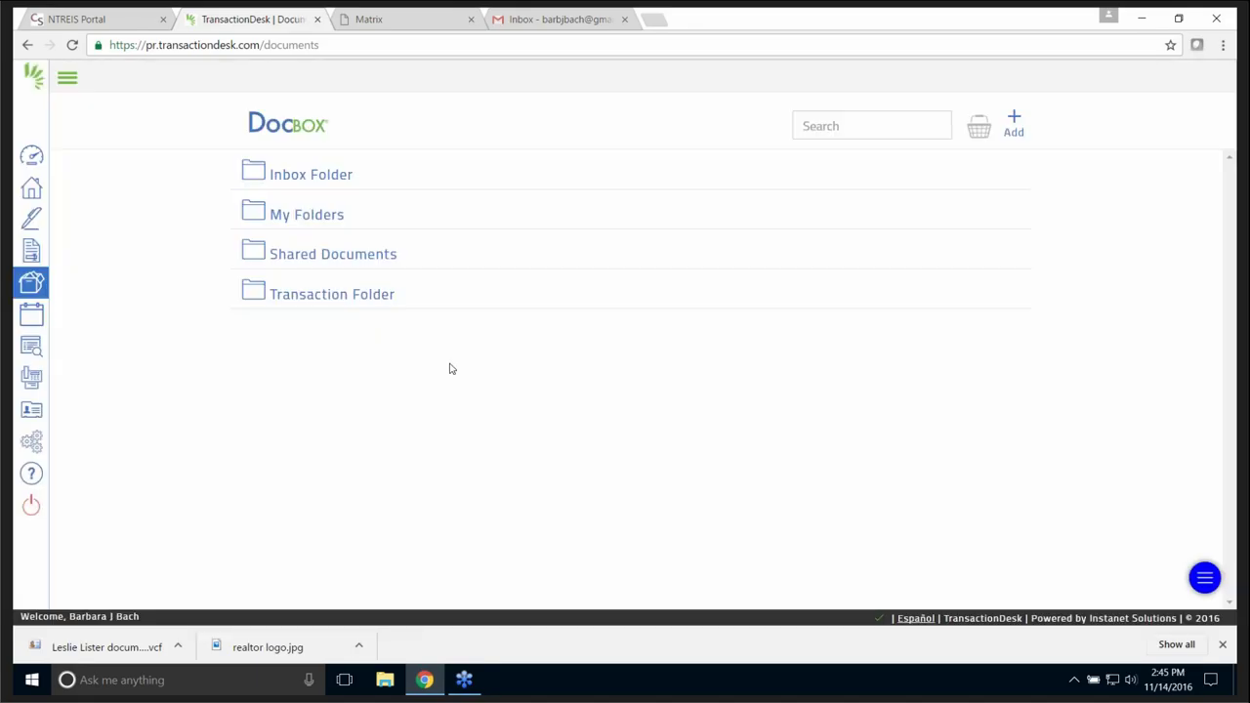
click(344, 296)
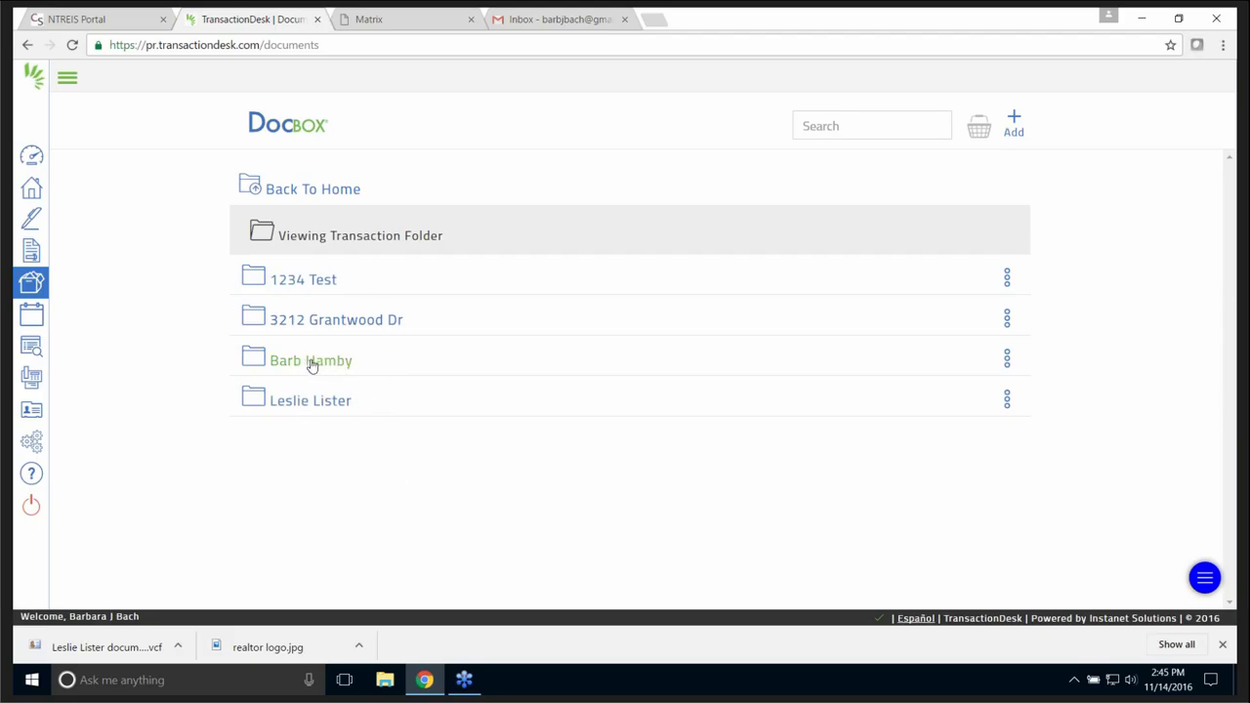
click(312, 362)
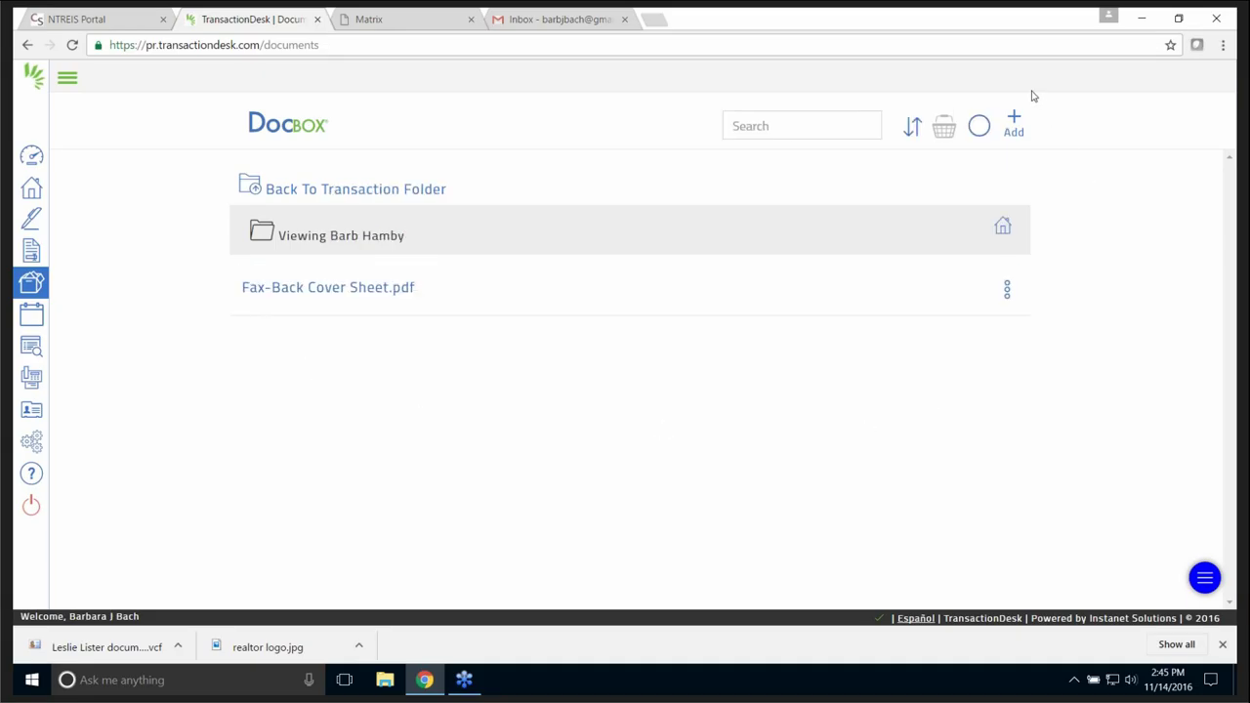
click(1015, 118)
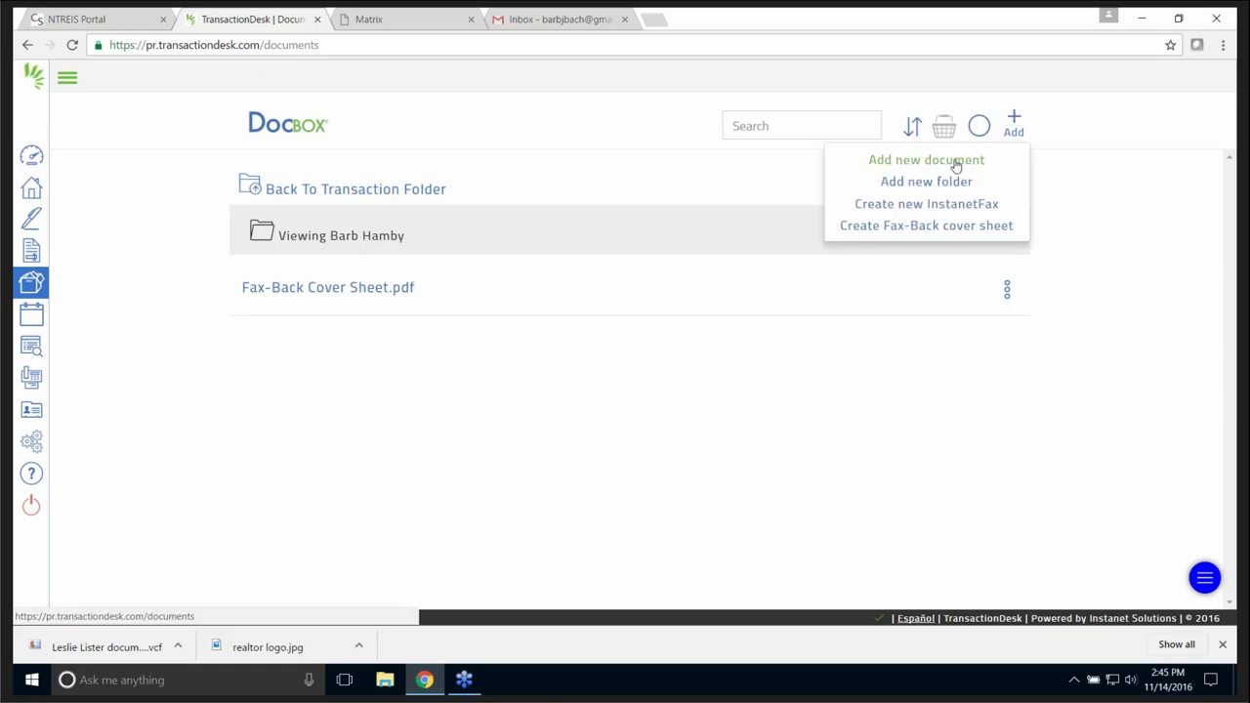
- Upload North_Texas_Real_Estate_TX_9-28-16.pdf from Downloads as a new document in the client's folder
click(957, 162)
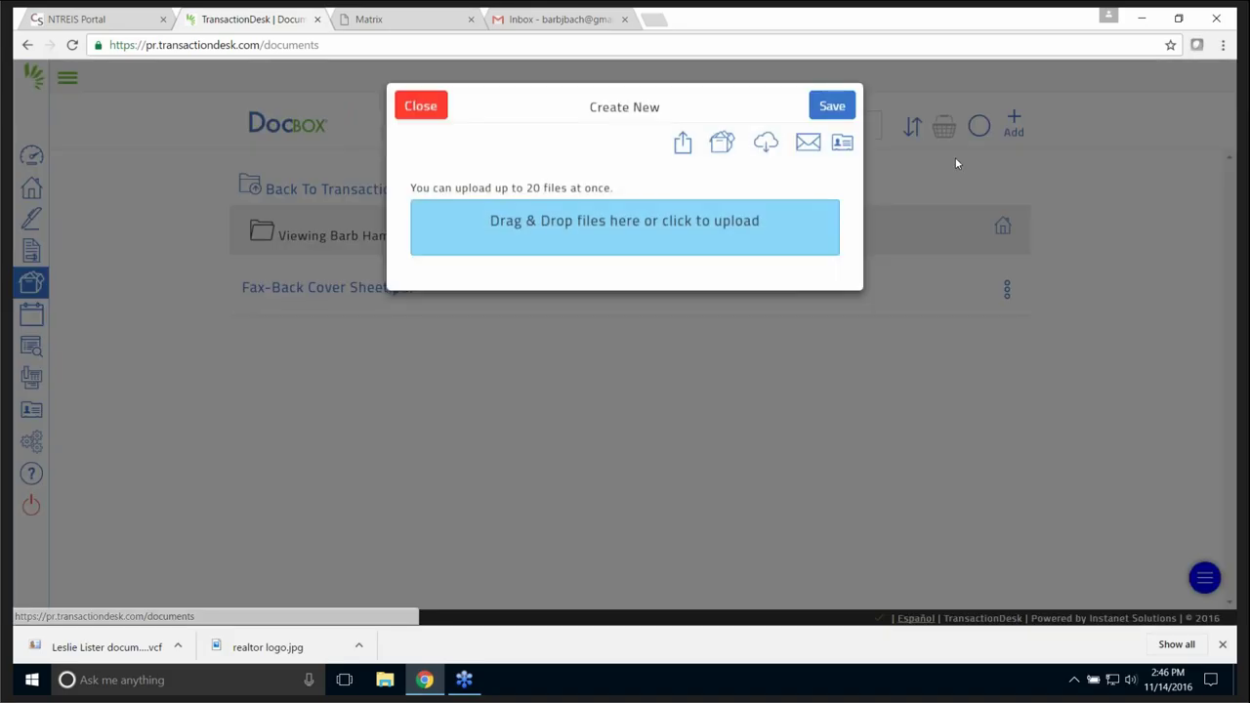
click(626, 229)
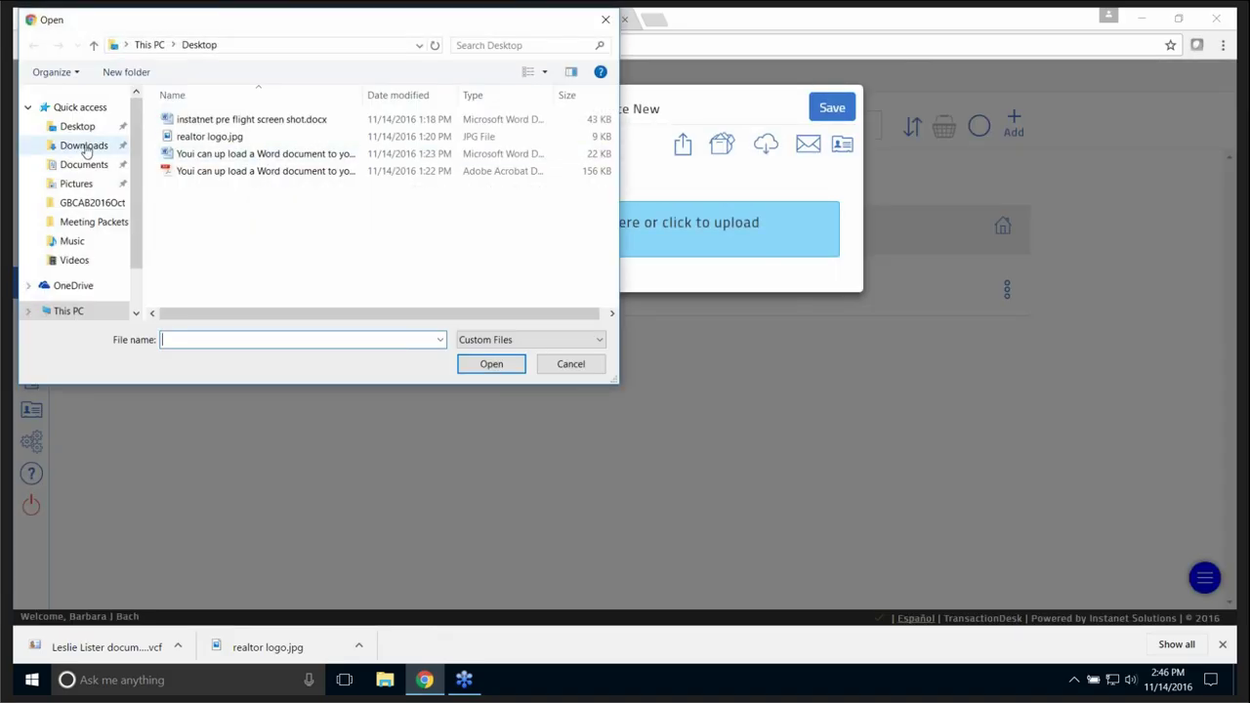
click(93, 147)
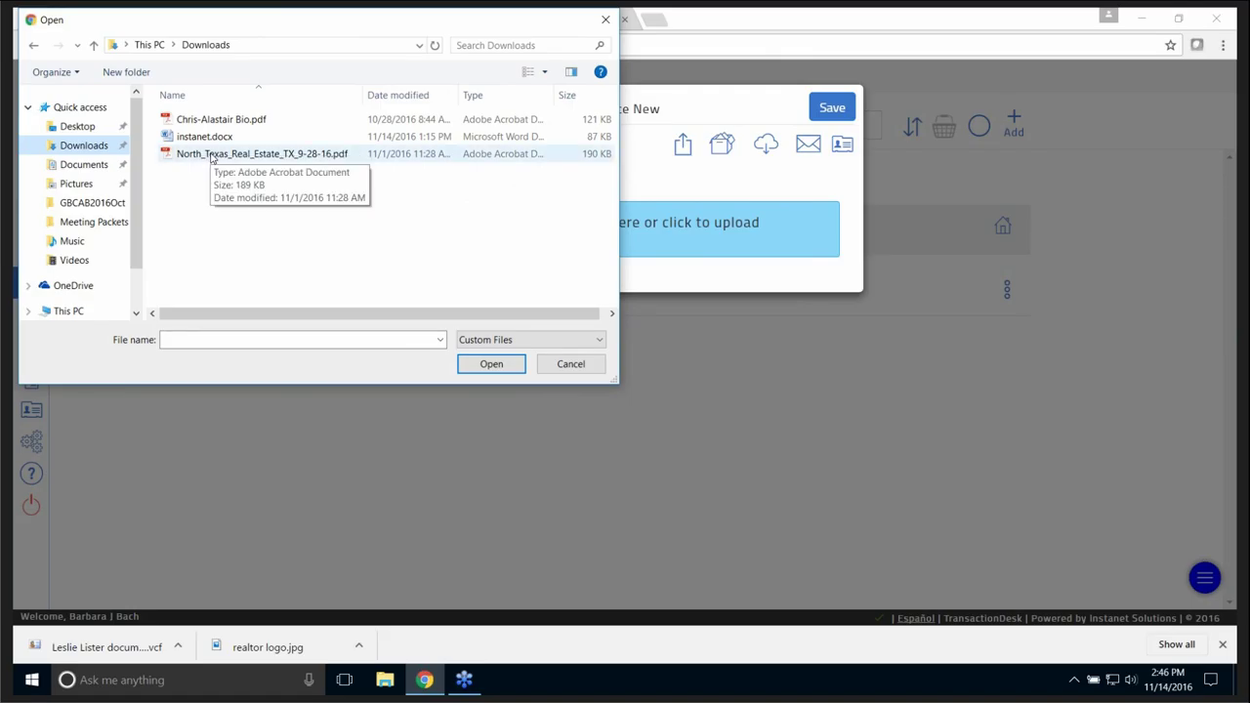
click(210, 156)
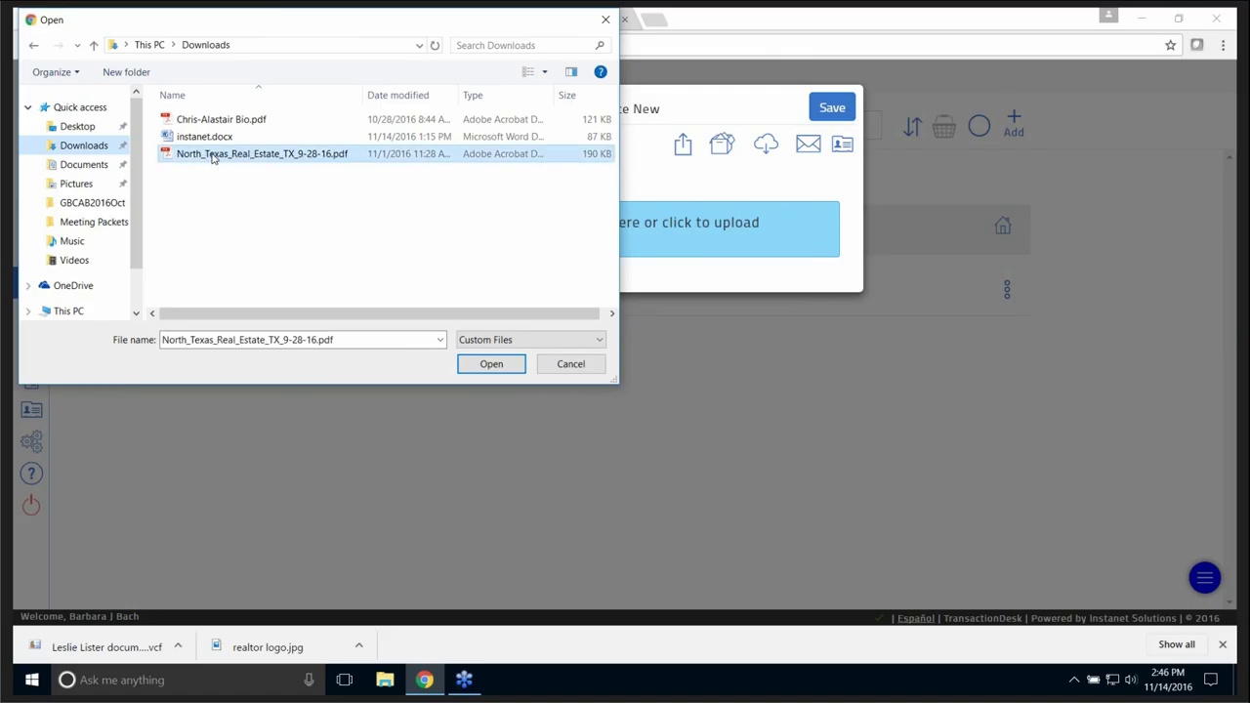
click(493, 363)
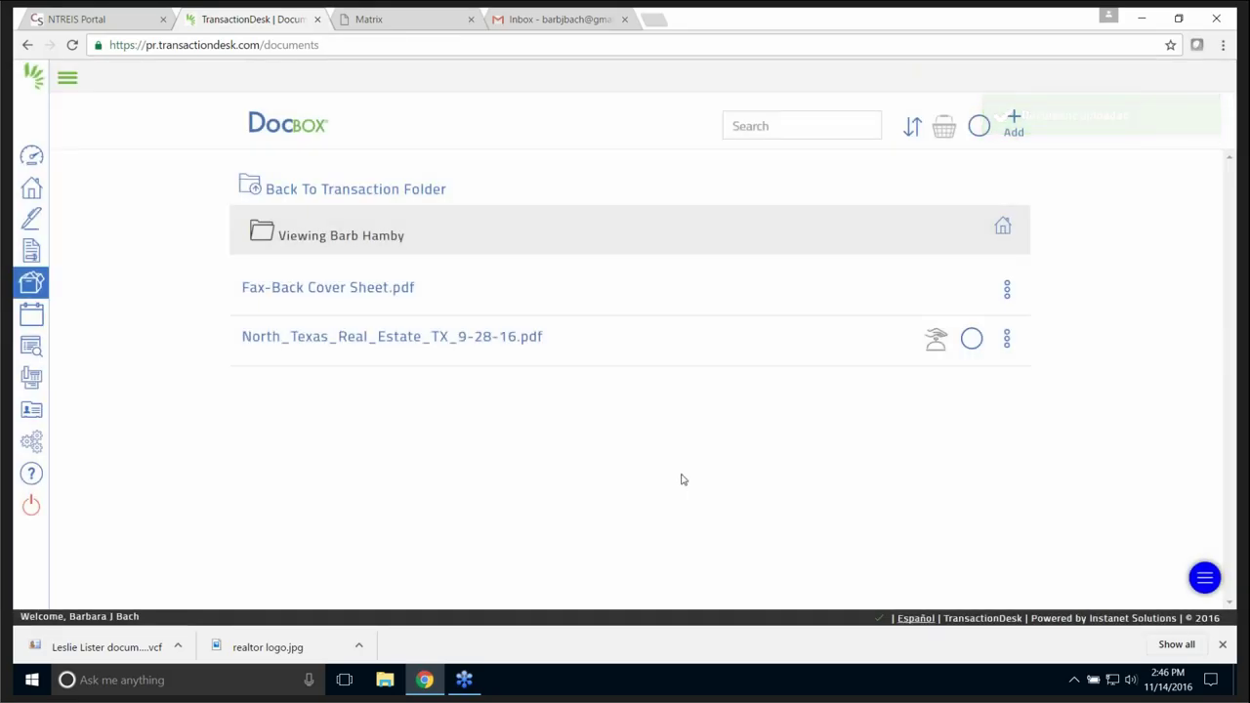
- Open North_Texas_Real_Estate_TX_9-28-16.pdf through Slice/Markup in the Document Slicer
click(1007, 338)
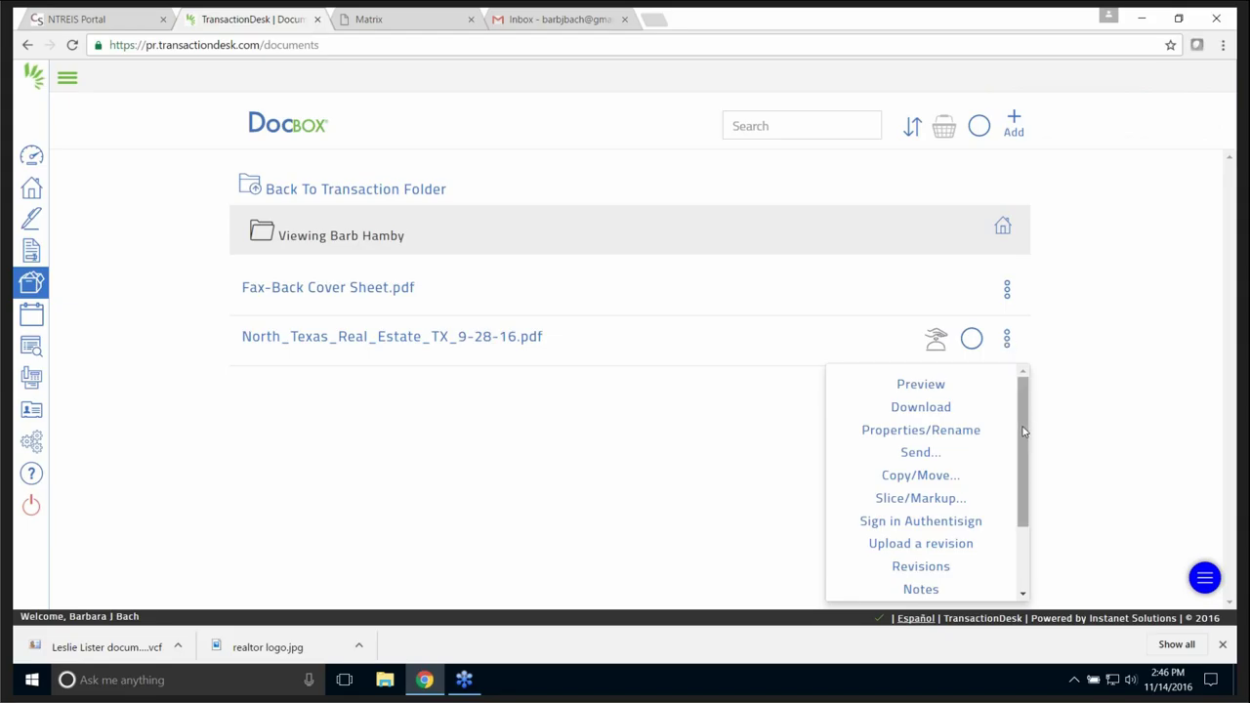
drag(1024, 432, 1020, 471)
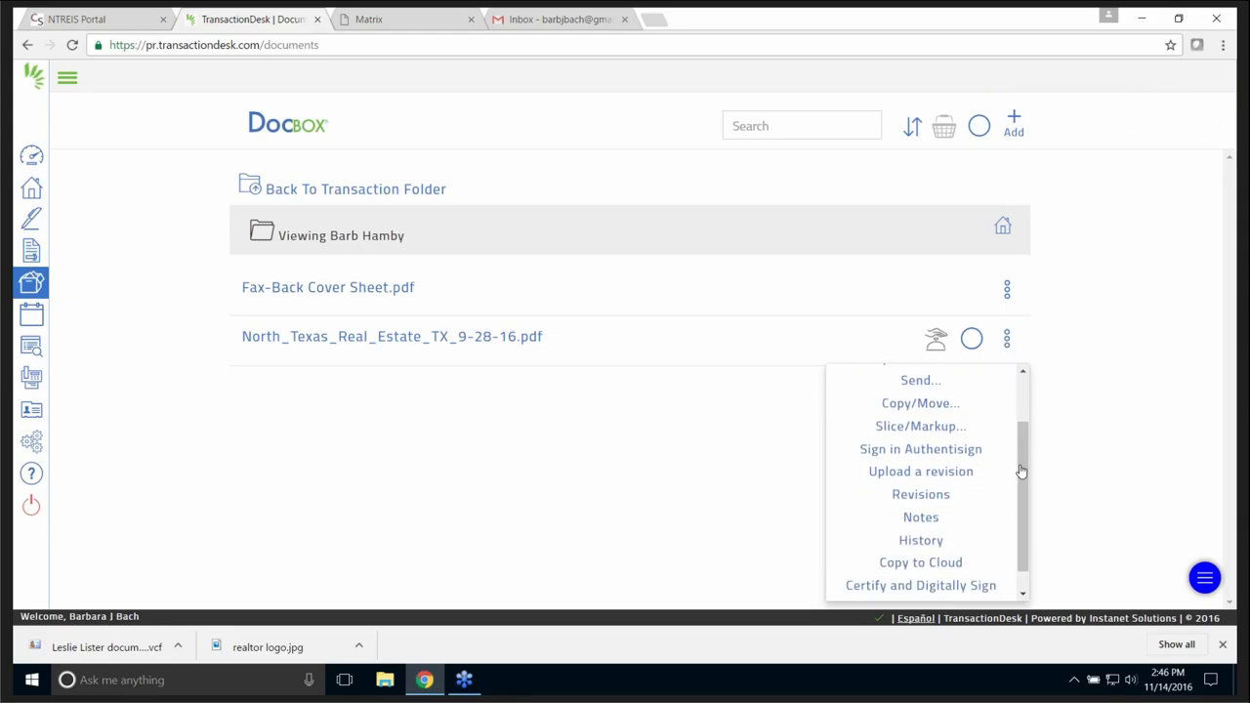
click(921, 427)
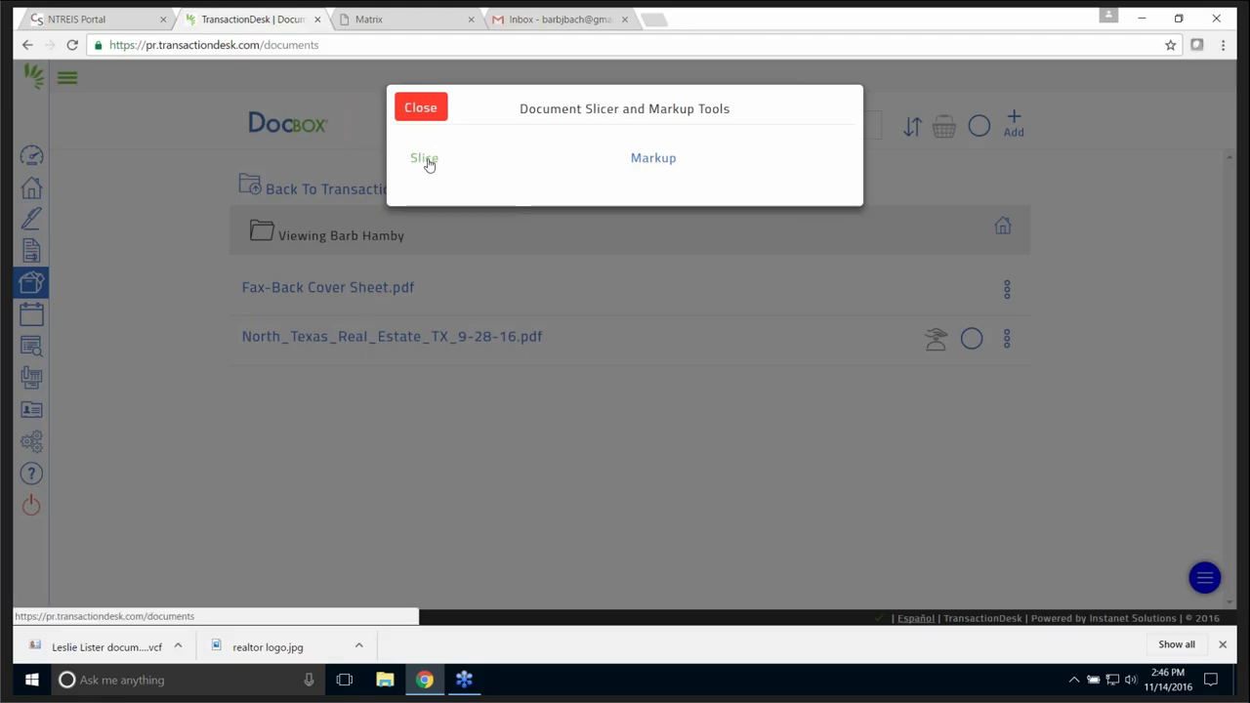
click(425, 160)
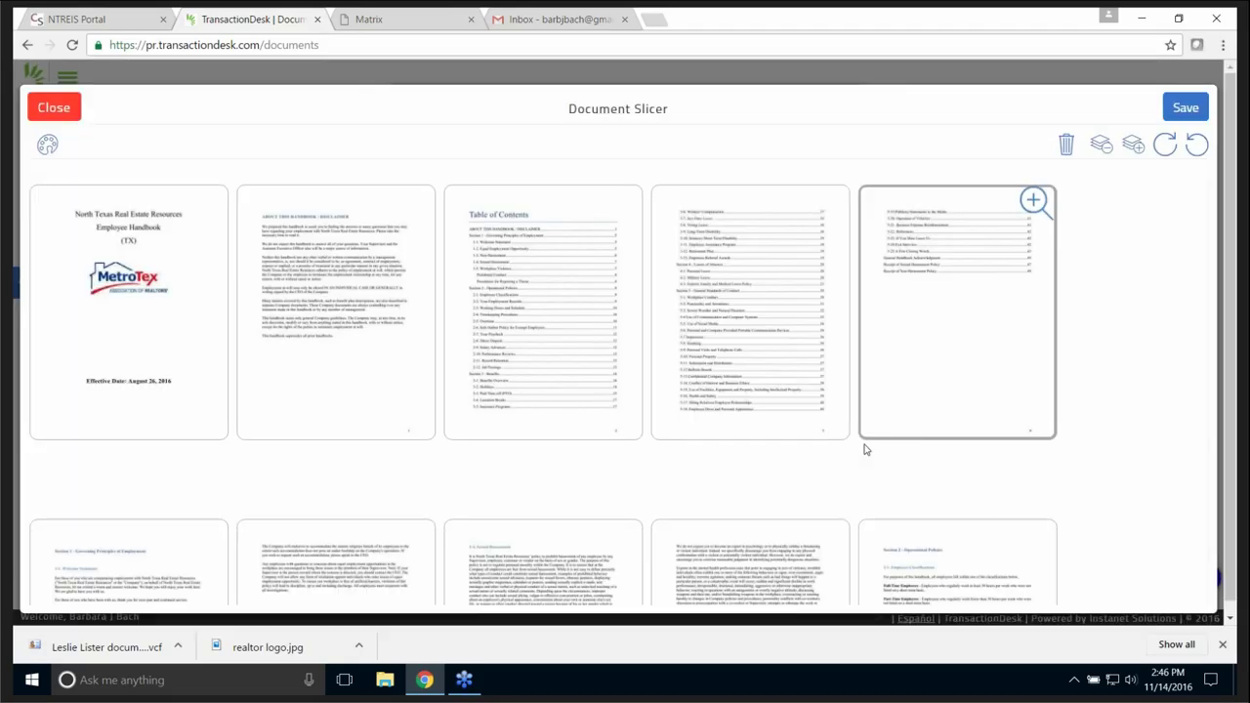
- Switch to Document Markup and draw a highlight over the cover page's MetroTex logo
click(48, 146)
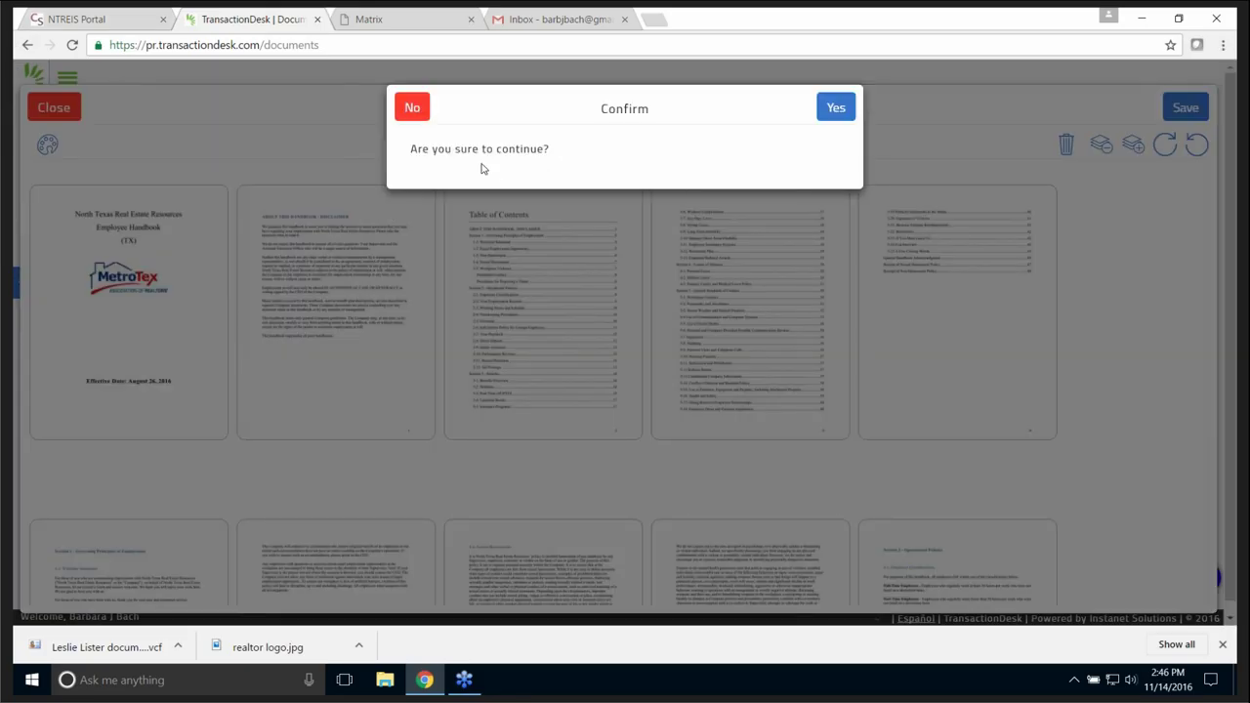
click(835, 107)
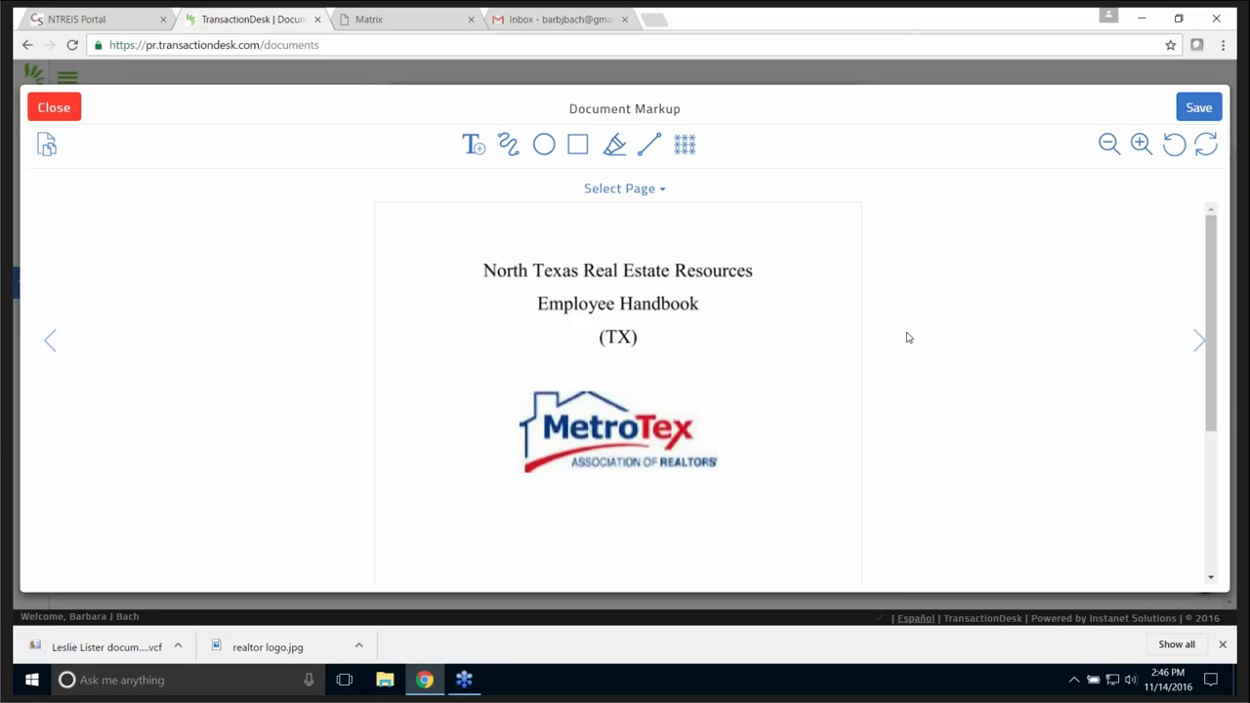
scroll(907, 337, down, 3)
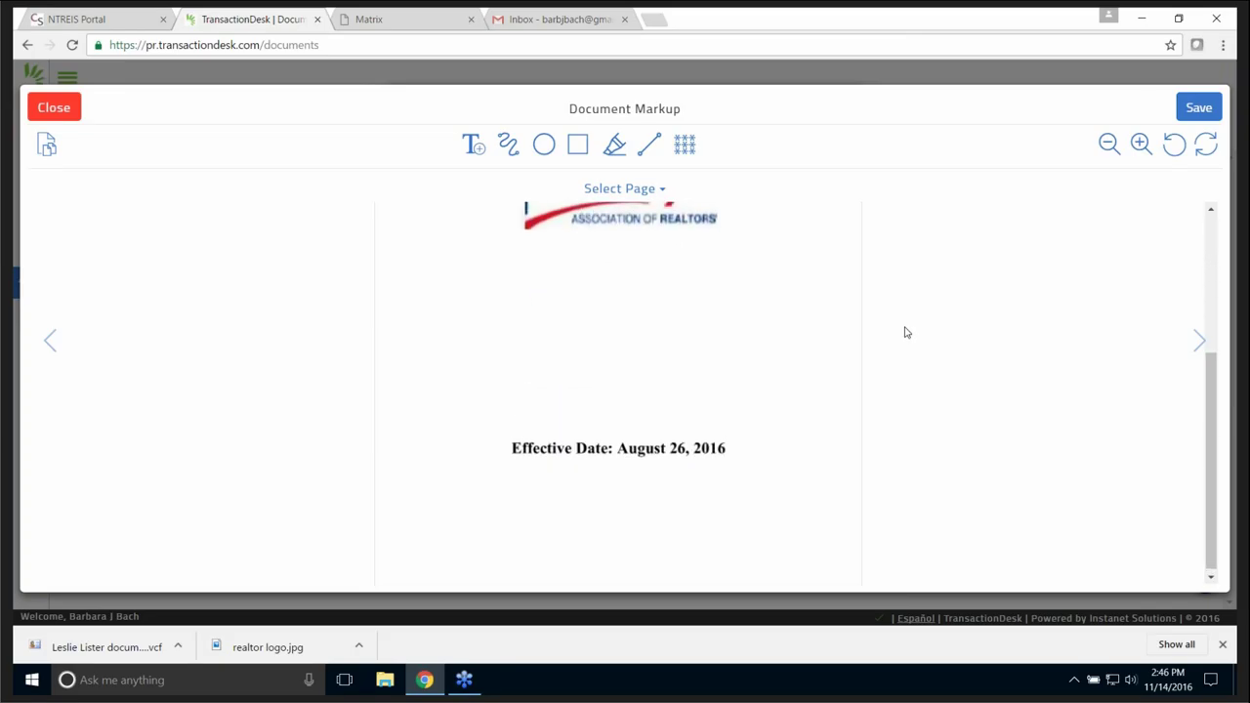
scroll(906, 333, up, 3)
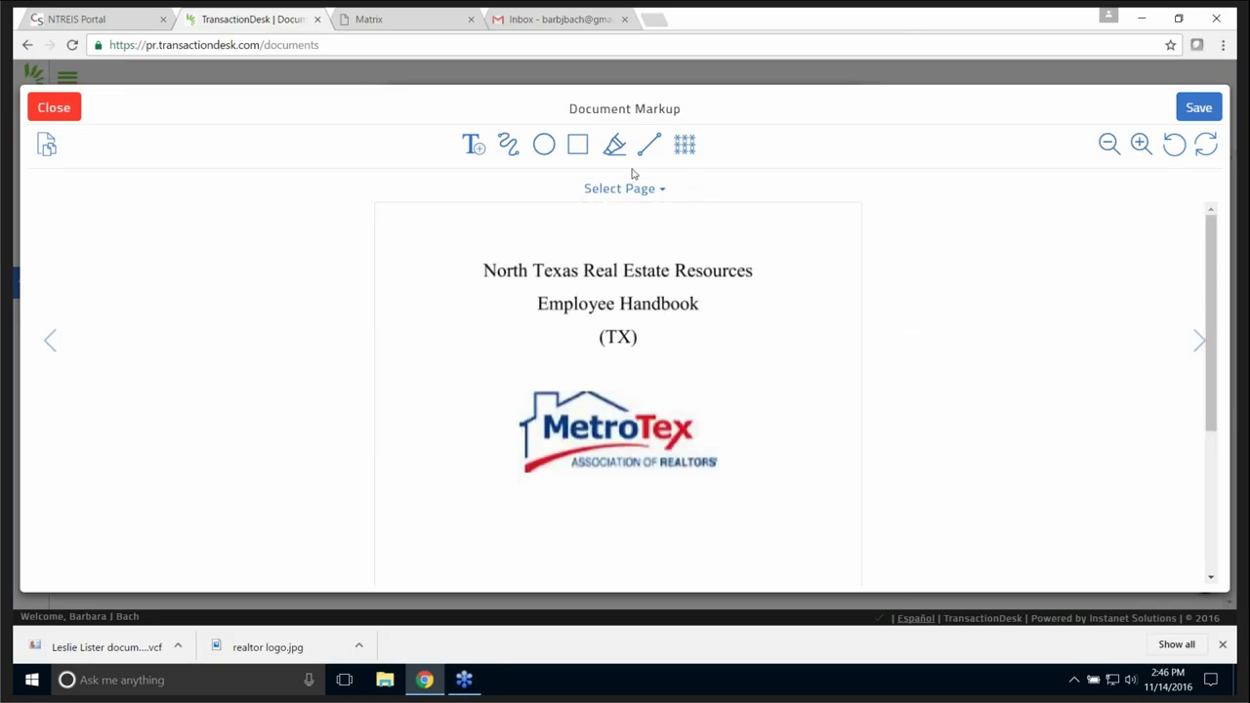
click(614, 145)
drag(518, 411, 789, 458)
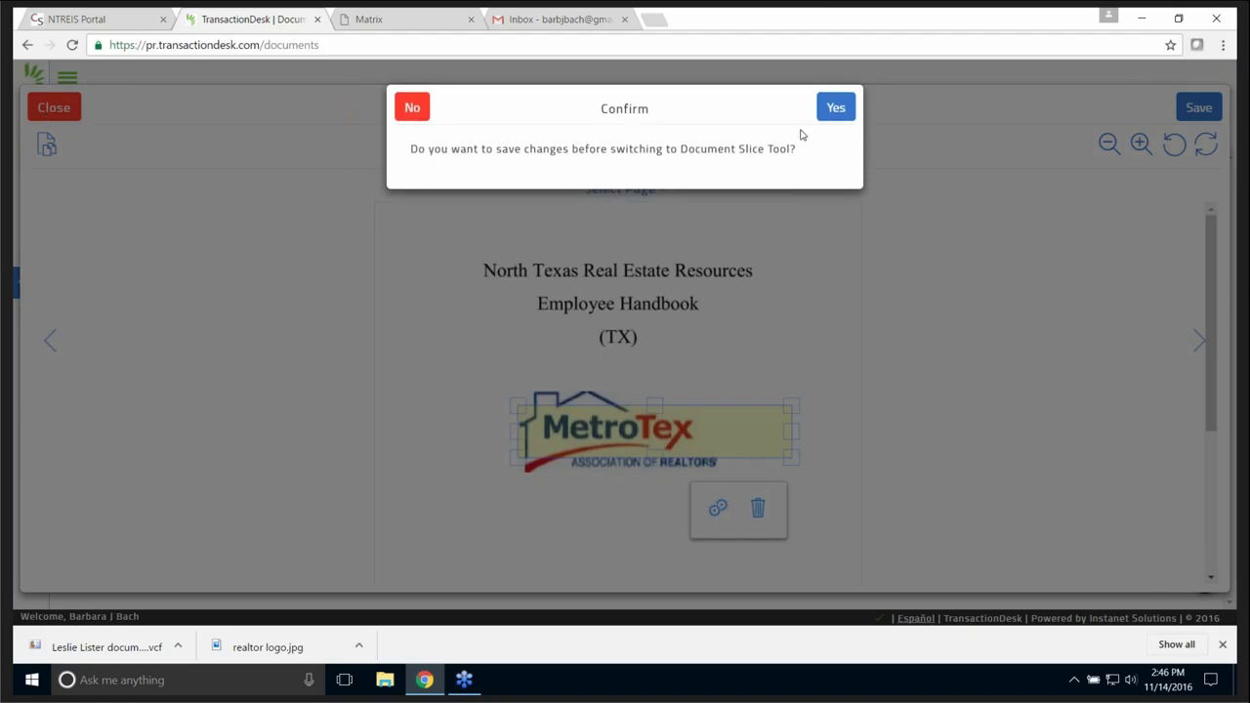
- Save the highlight, return to slicing, and adjust which pages are selected
click(836, 103)
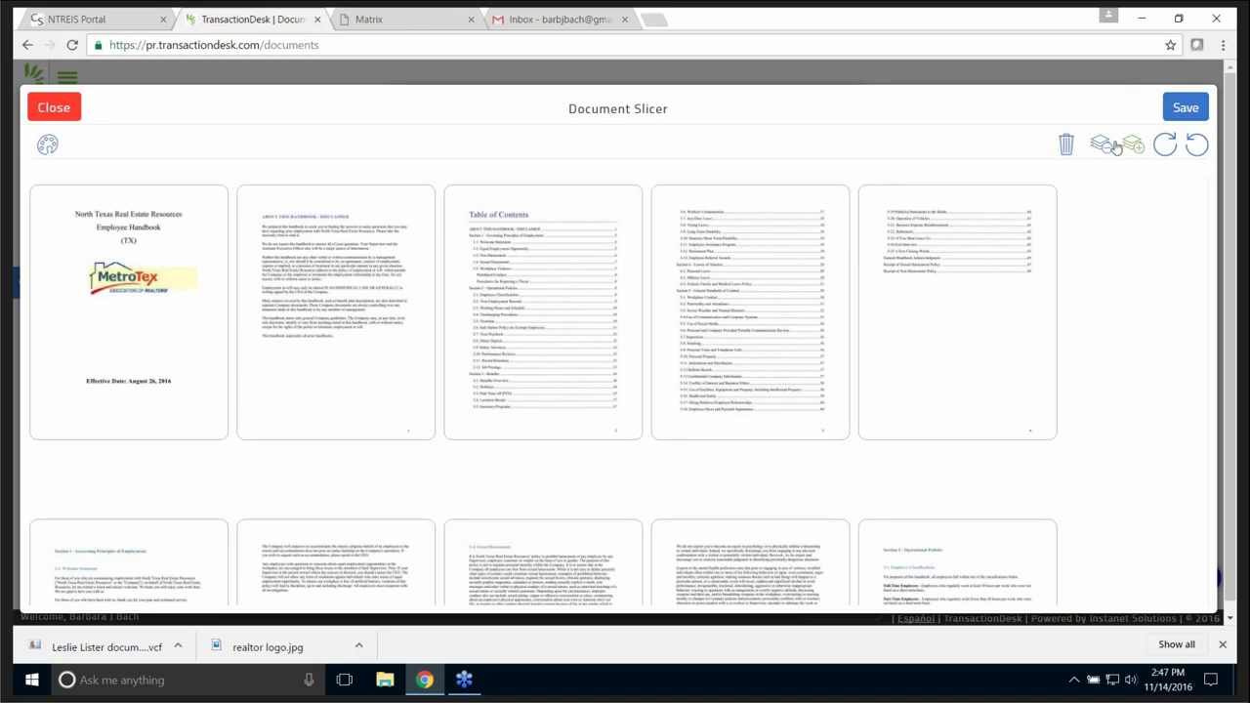
click(809, 244)
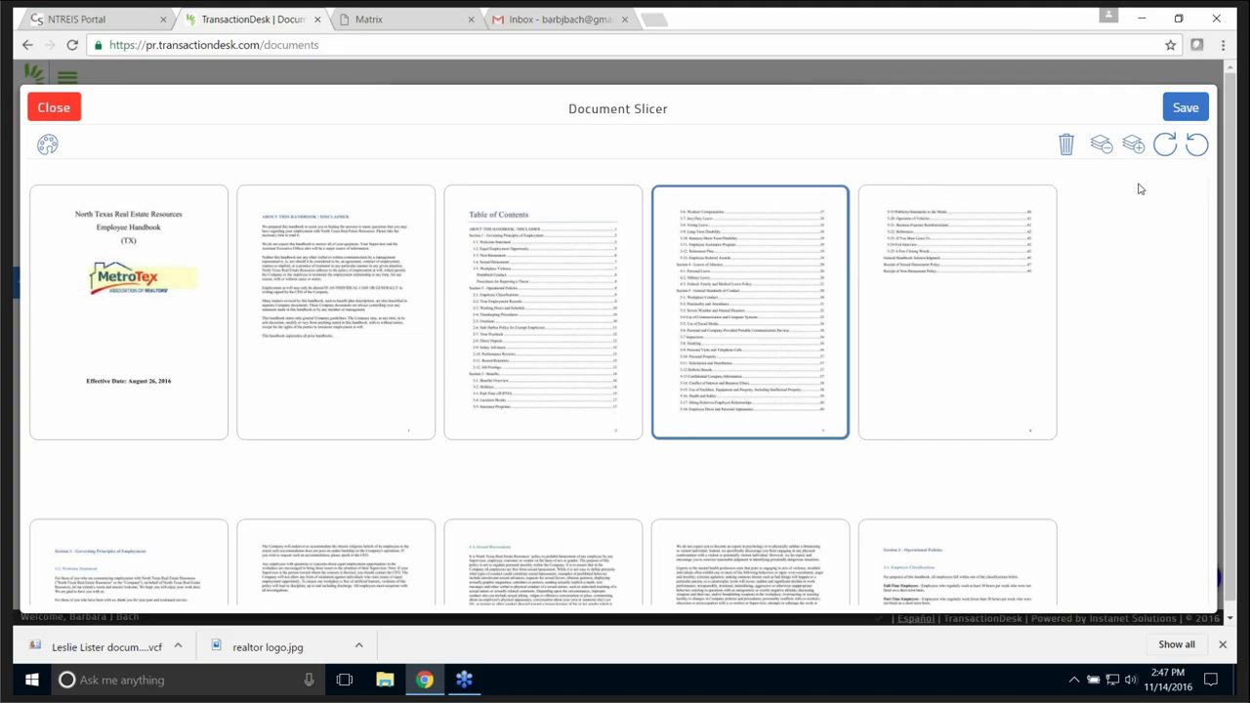
click(1101, 144)
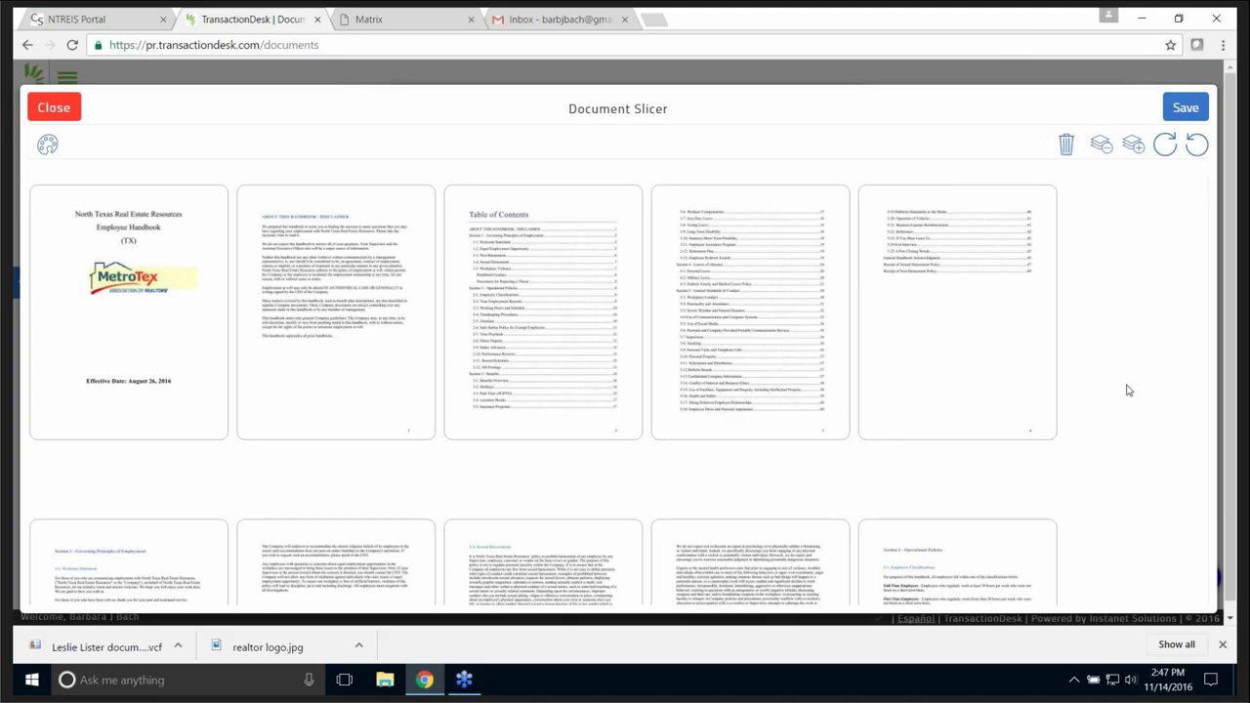
scroll(1125, 387, down, 3)
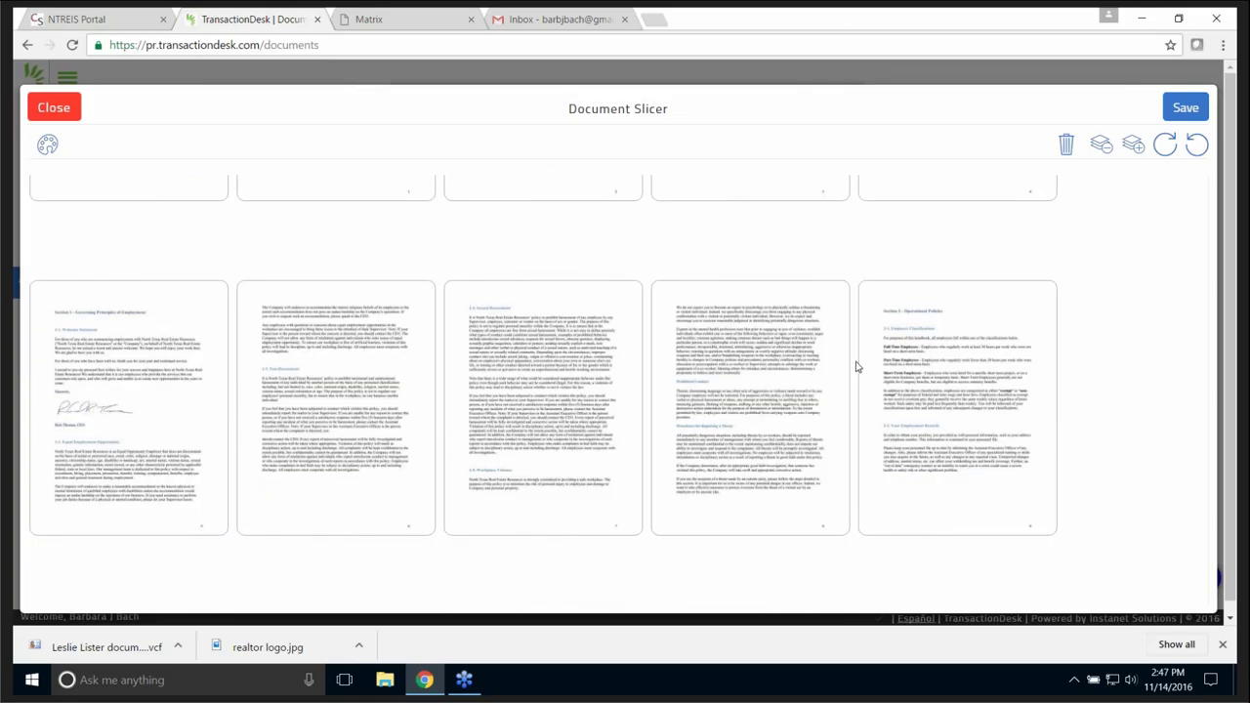
scroll(1118, 332, up, 3)
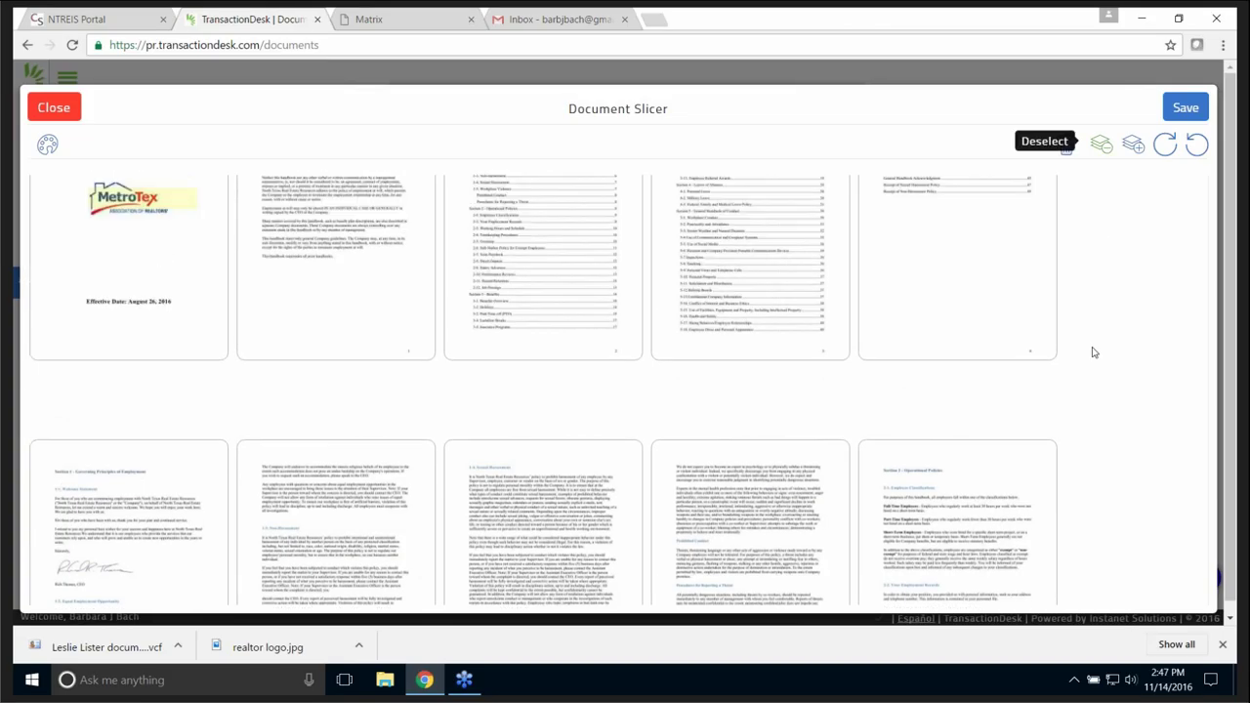
scroll(1094, 351, up, 1)
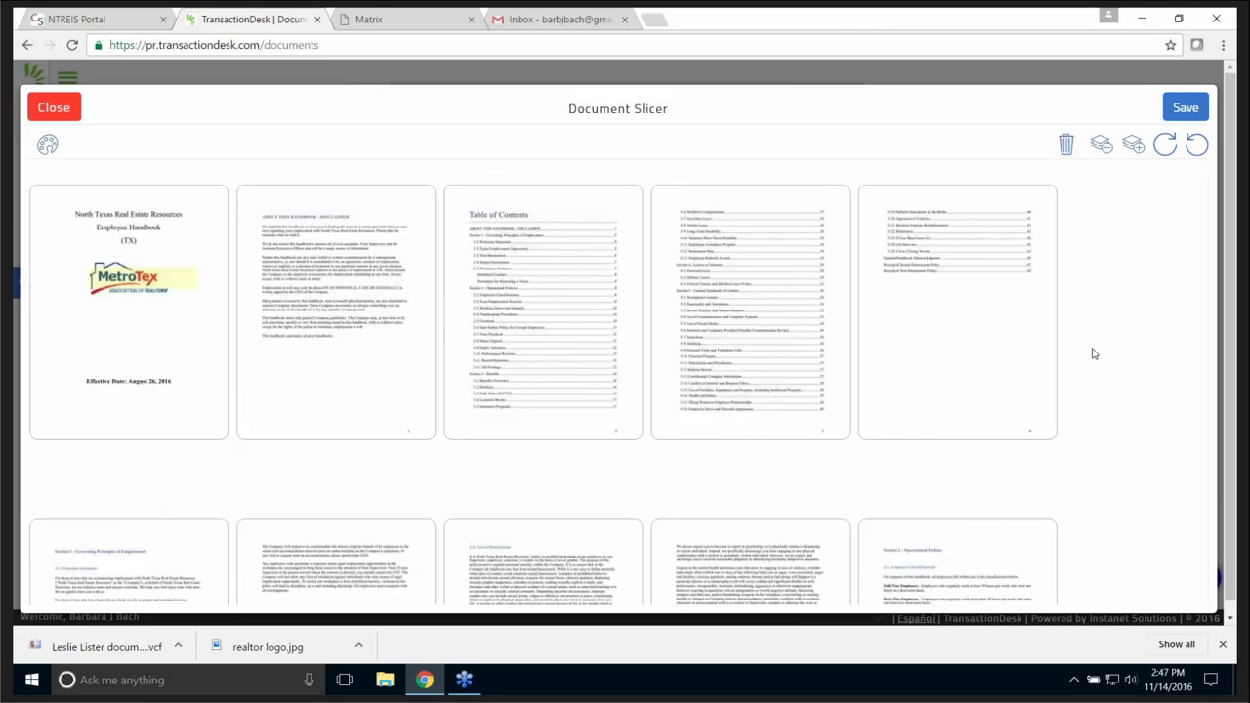
click(1132, 145)
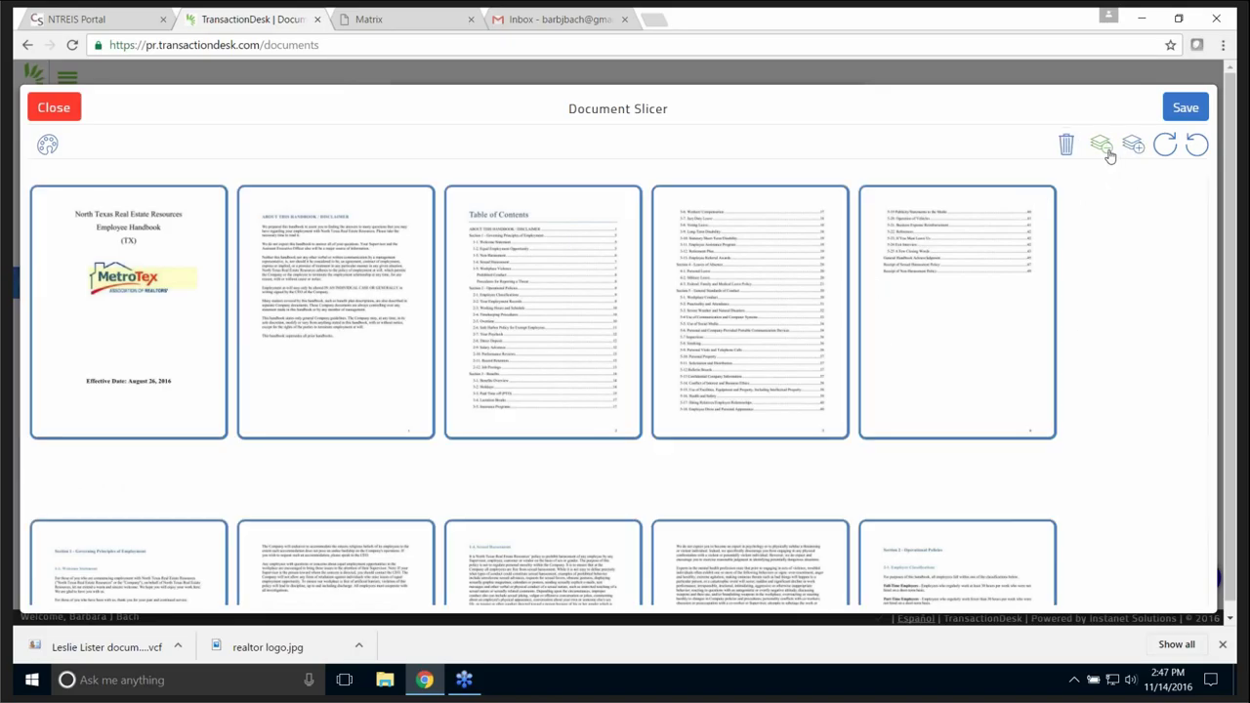
click(1101, 144)
click(899, 243)
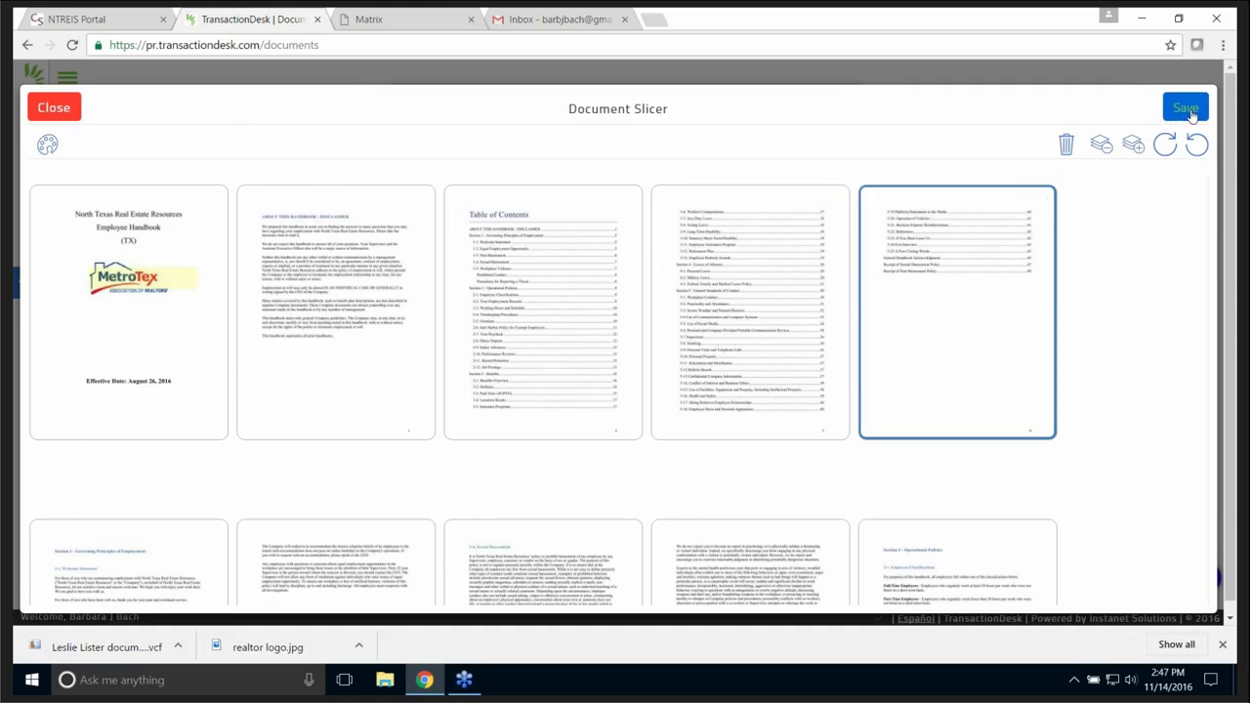
- Reorder the pages so the fourth page directly follows the title page
drag(742, 268, 164, 213)
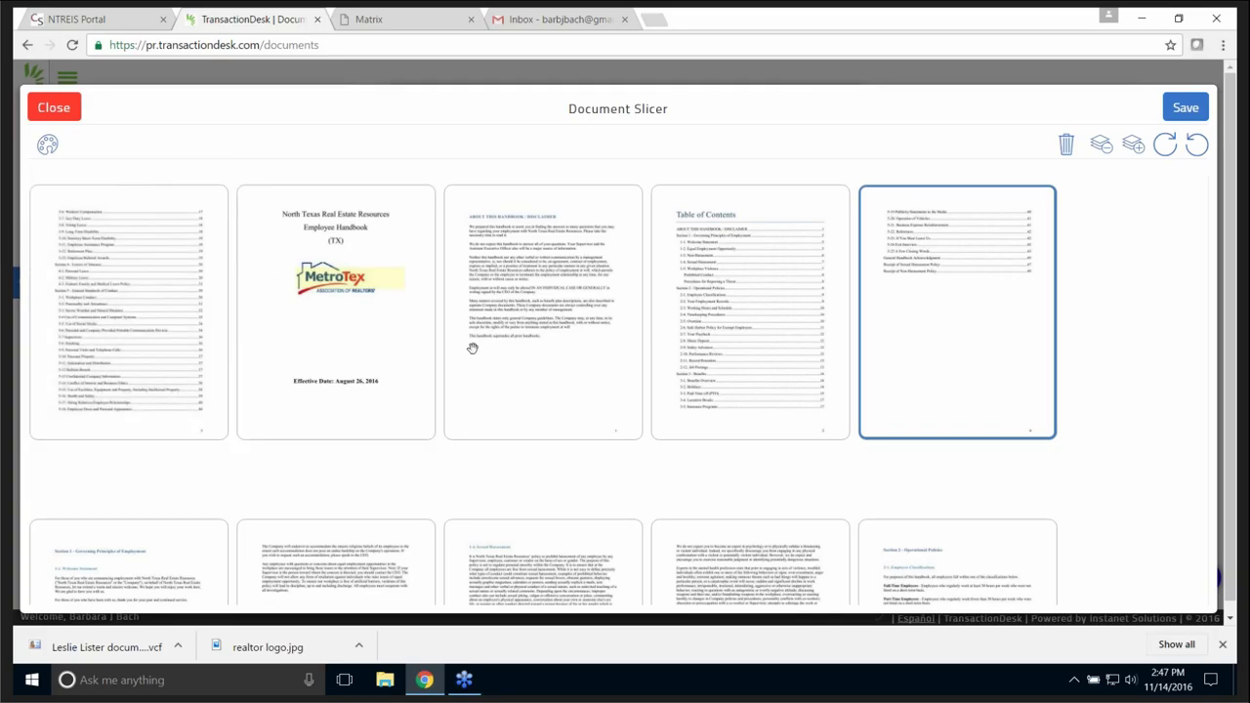
drag(399, 315, 121, 223)
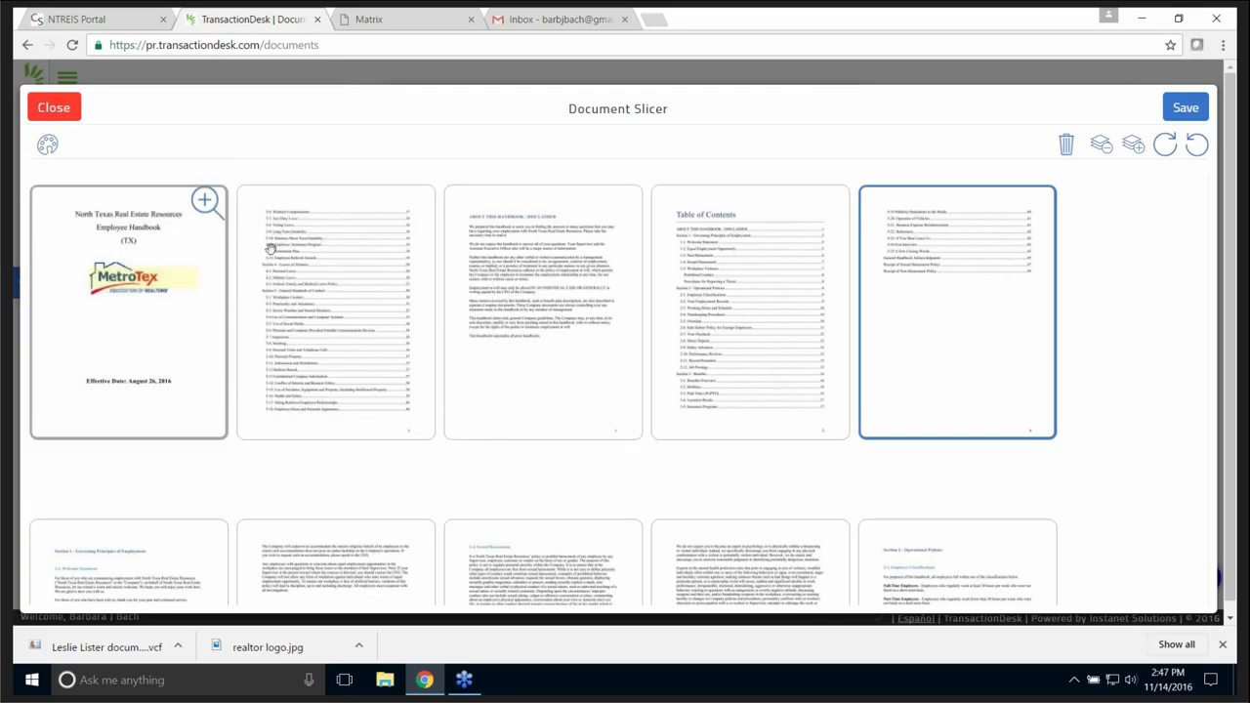
scroll(928, 390, down, 3)
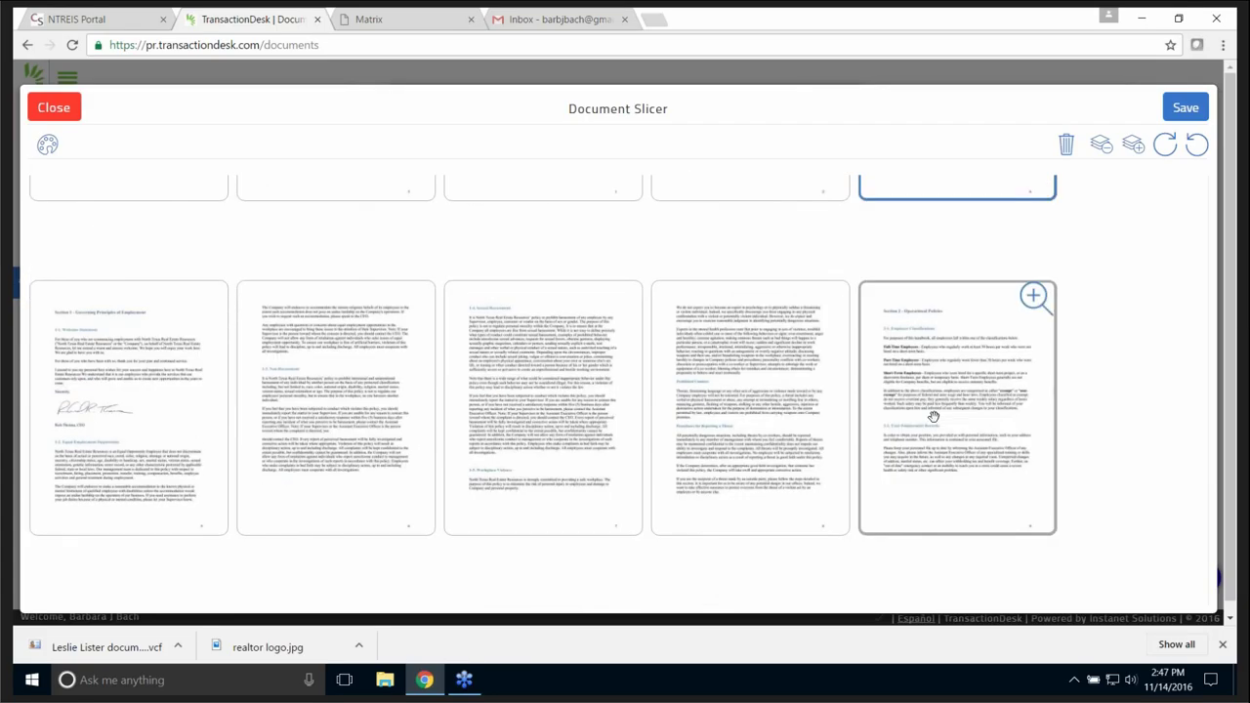
scroll(1228, 87, up, 3)
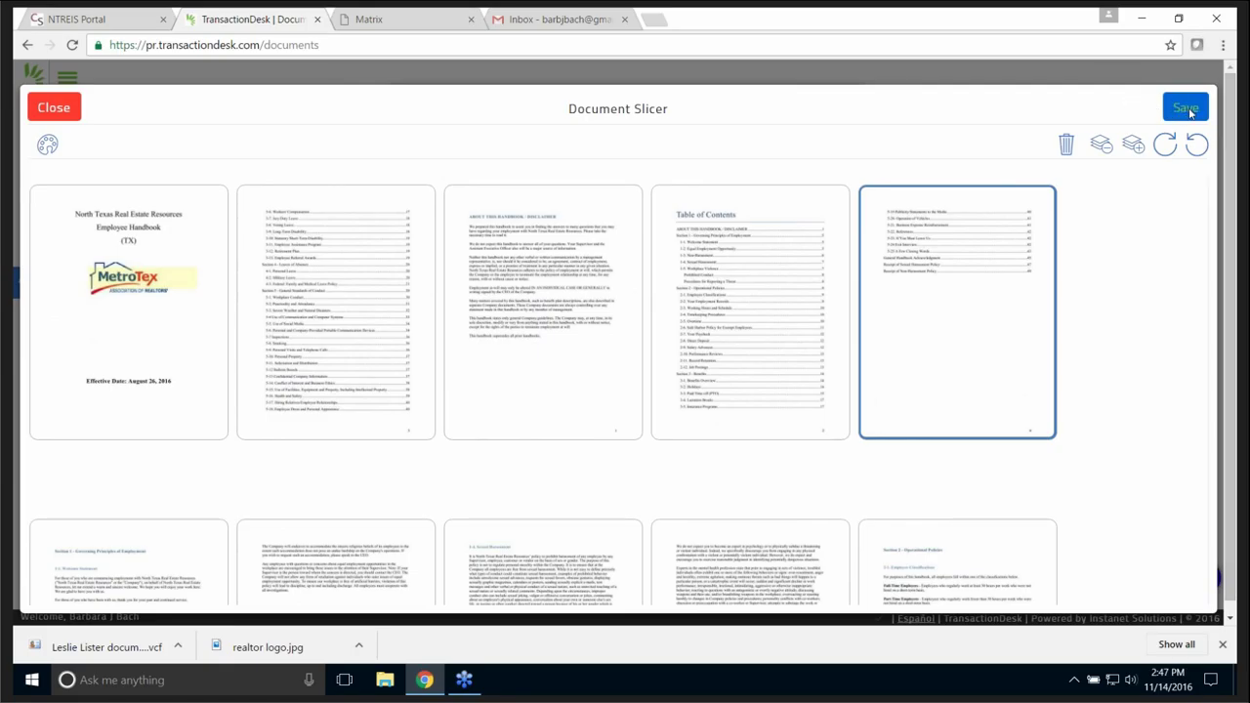
- Save the reordered document, close the slicer, and return to the Agent Dashboard
click(1185, 110)
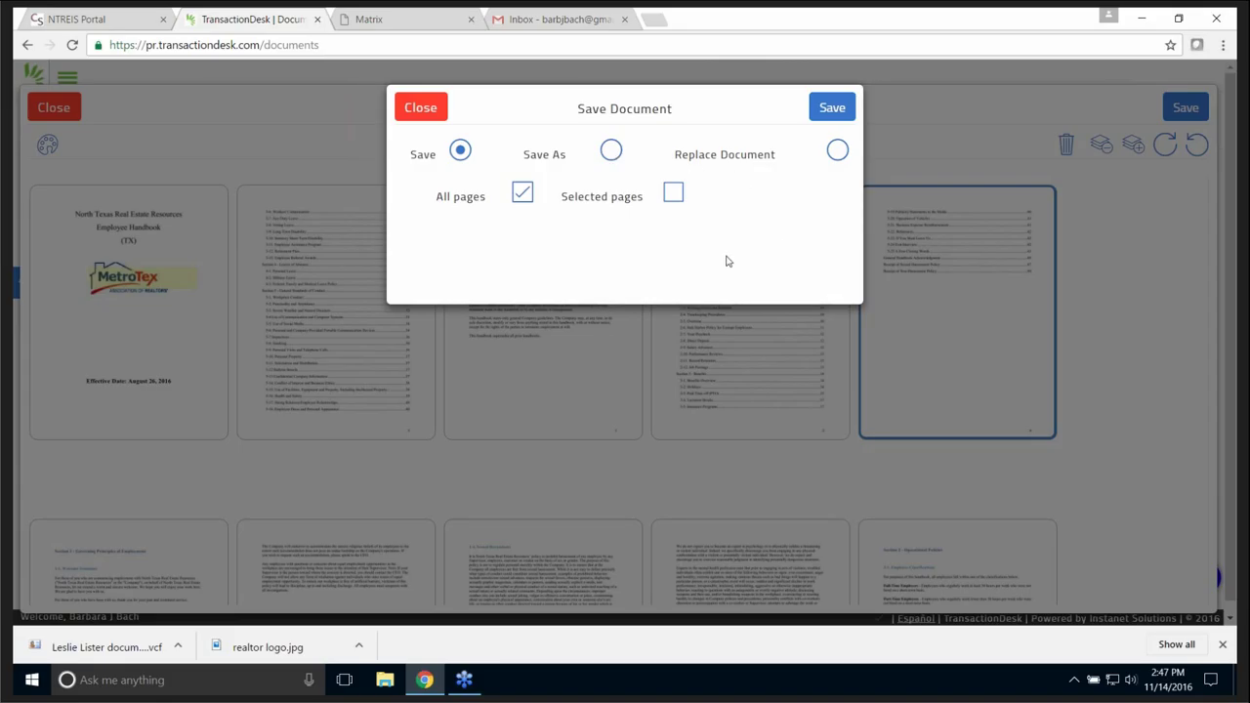
click(828, 110)
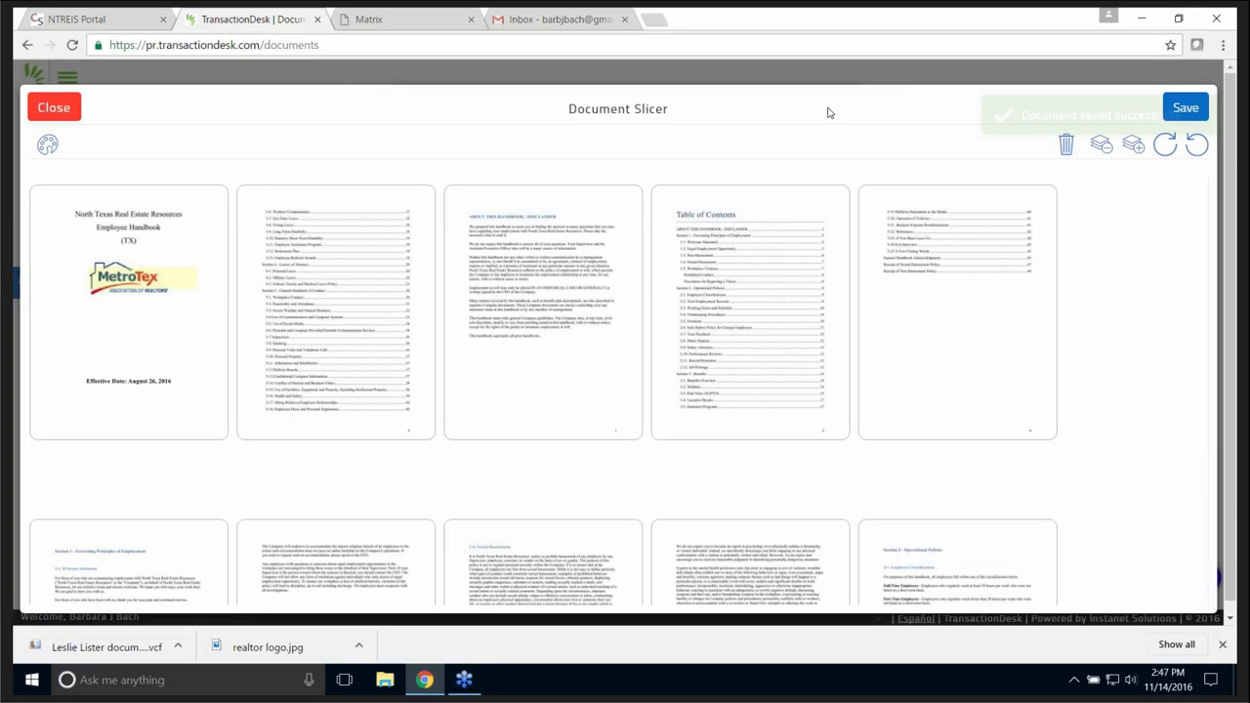
click(53, 109)
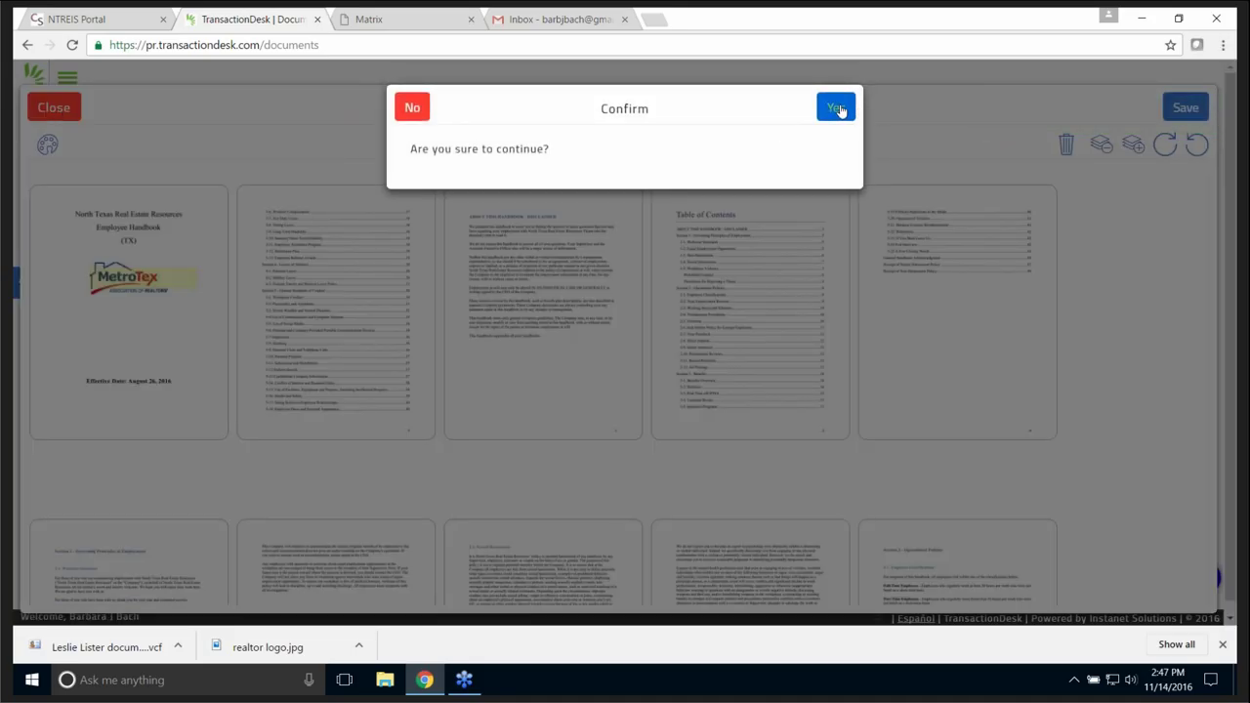
click(837, 110)
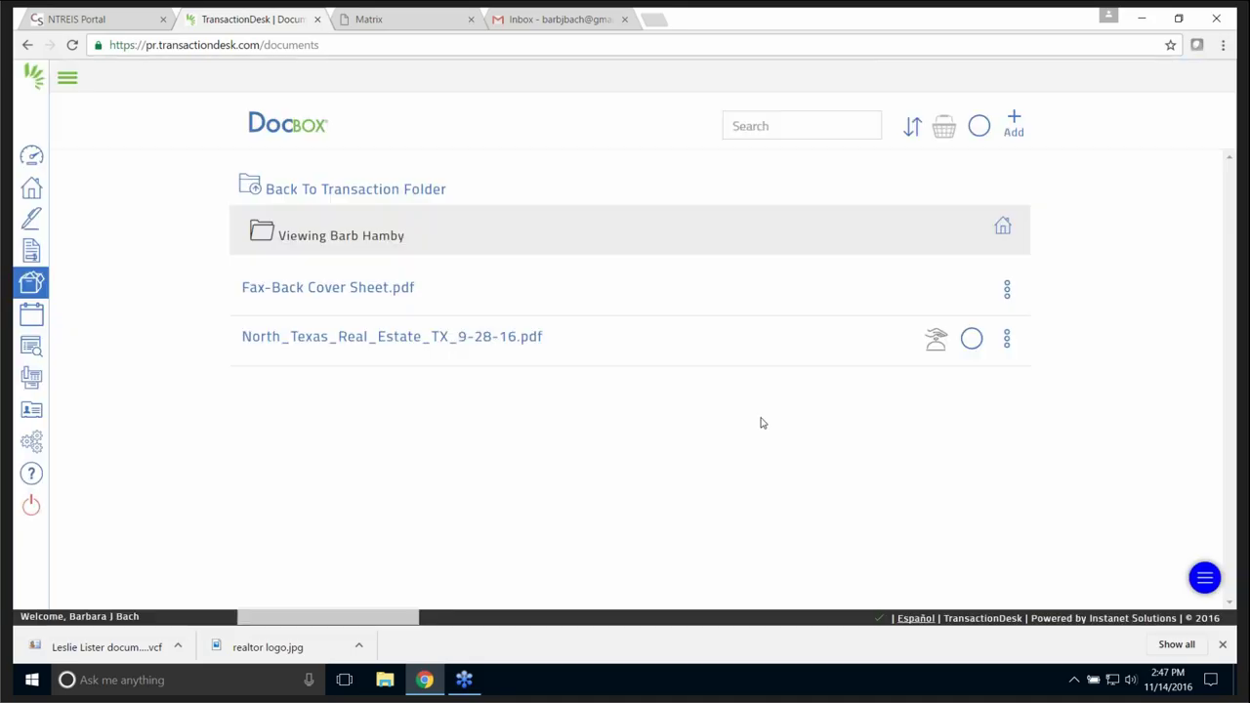
click(33, 158)
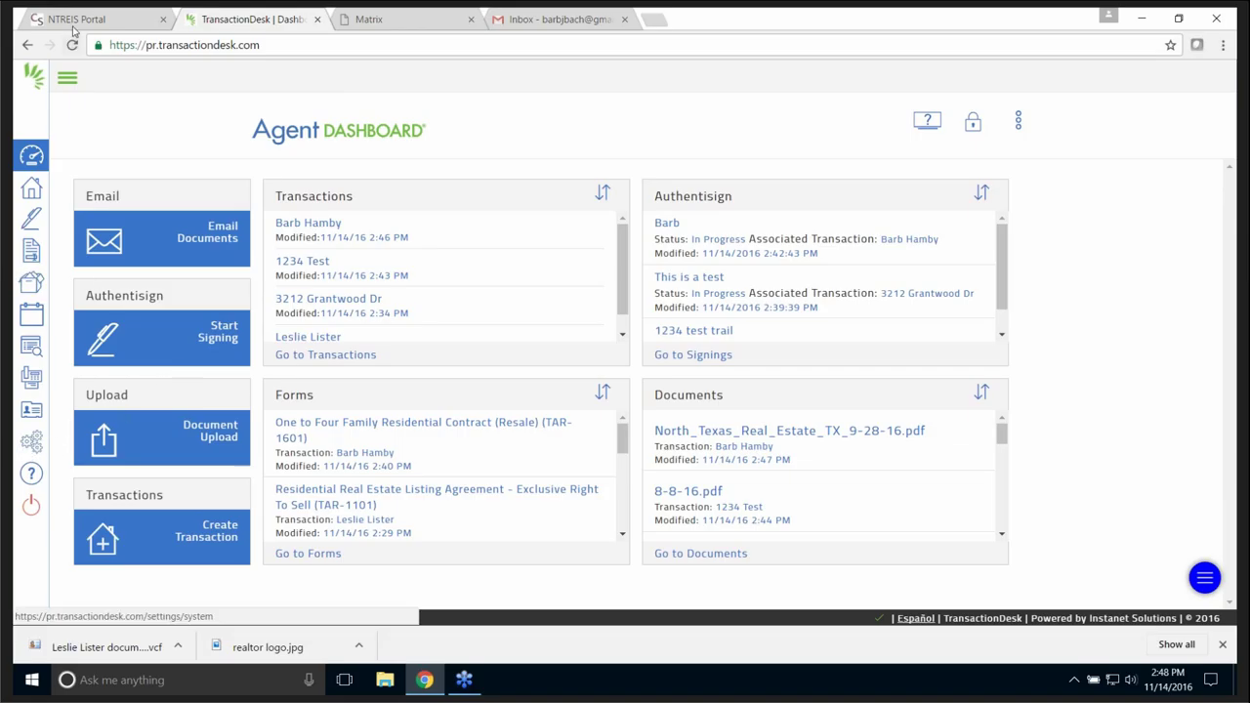
- Go to Setup > Transaction Templates and start a new template
click(67, 78)
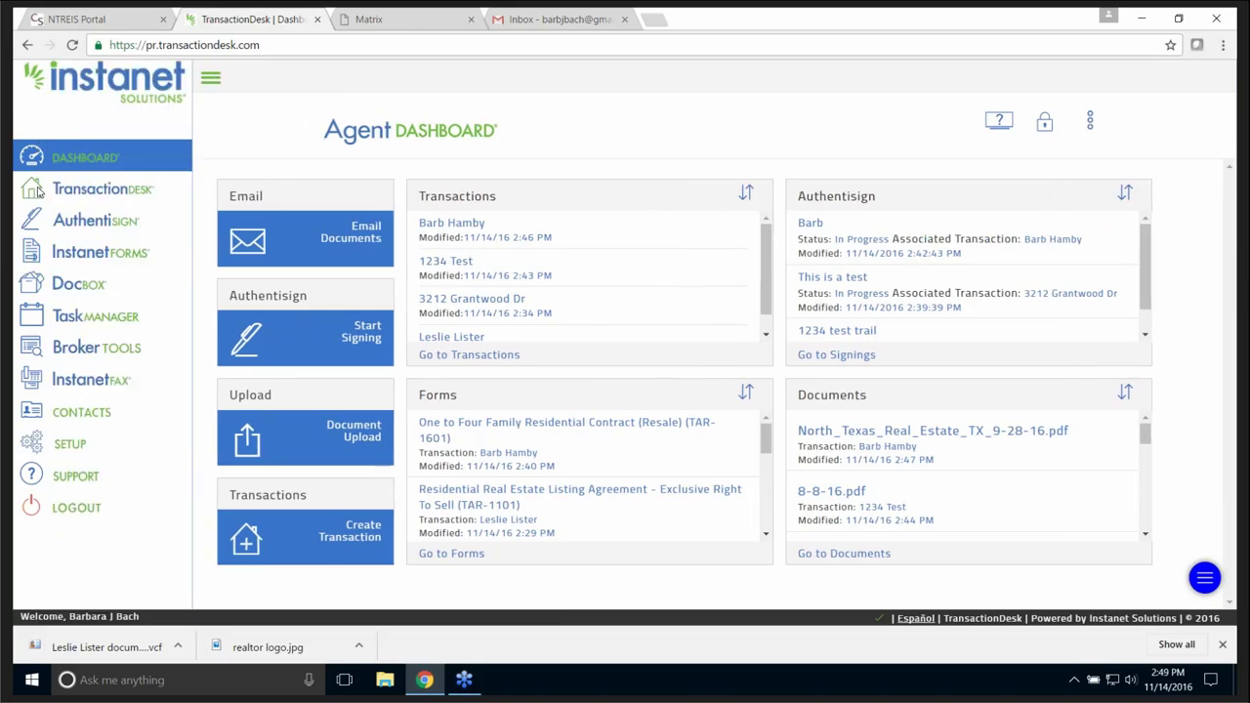
click(70, 448)
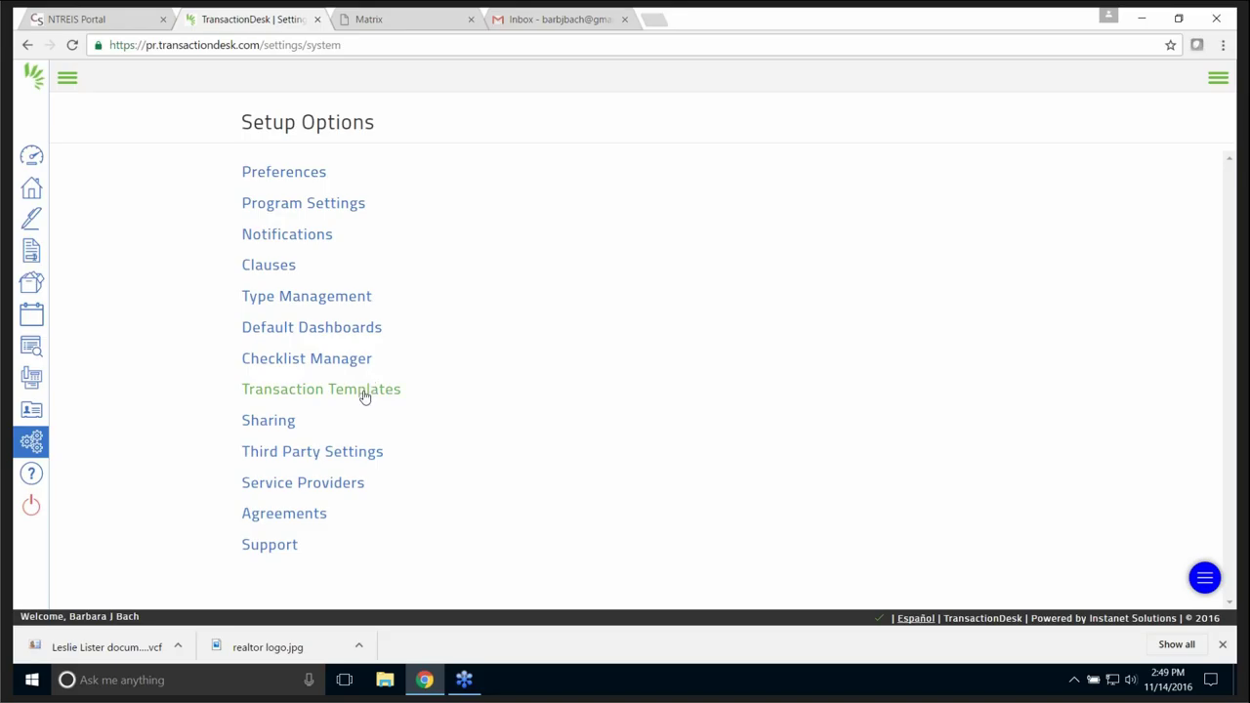
click(365, 394)
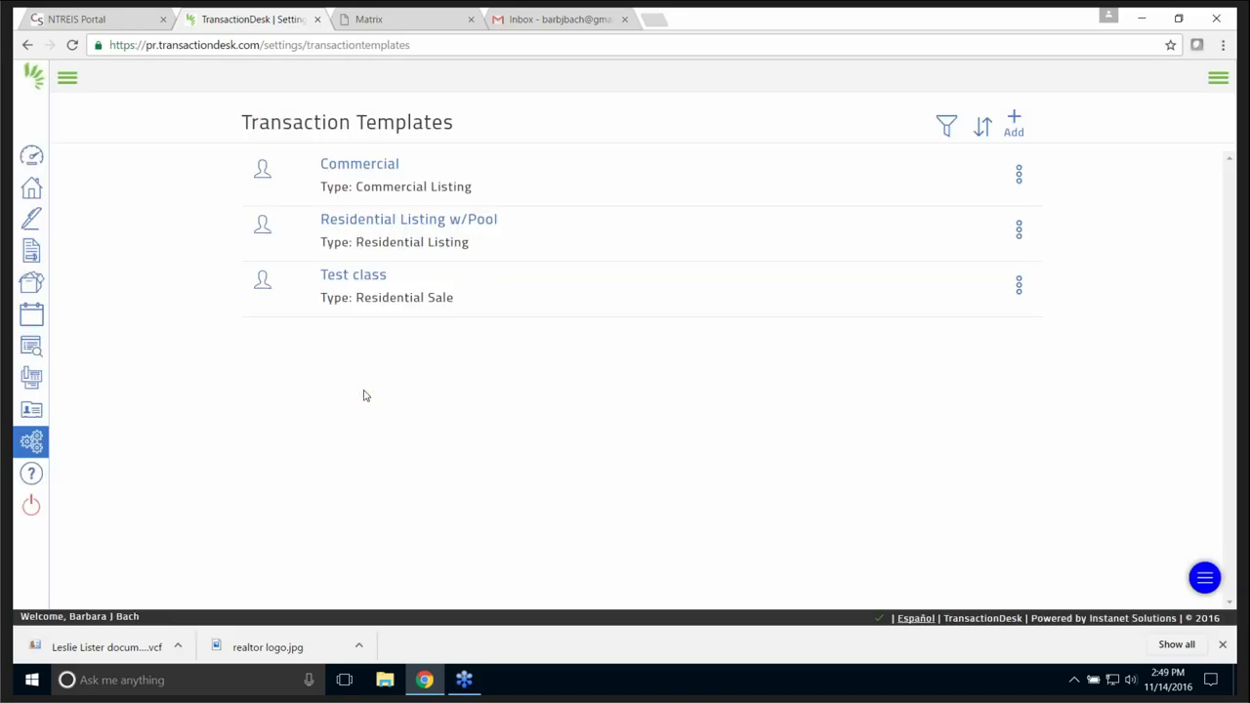
click(1015, 118)
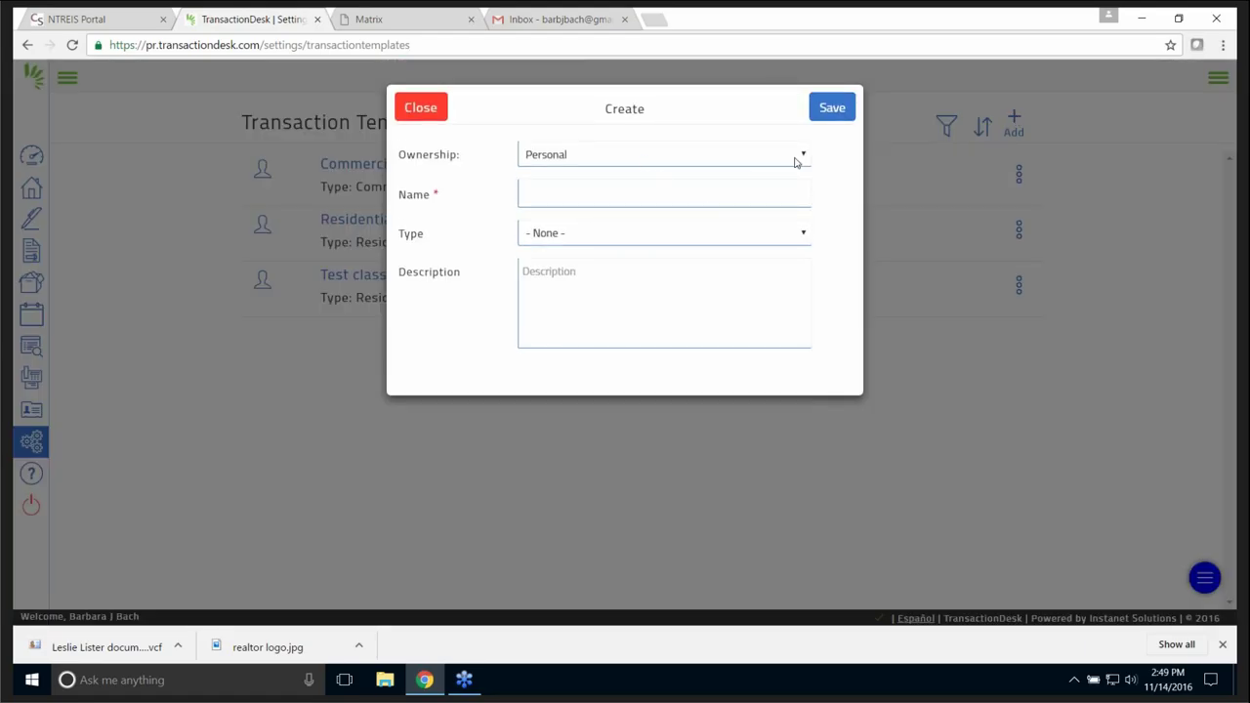
- Make it a Personal template named Solds of type Residential Sale and save it
click(805, 156)
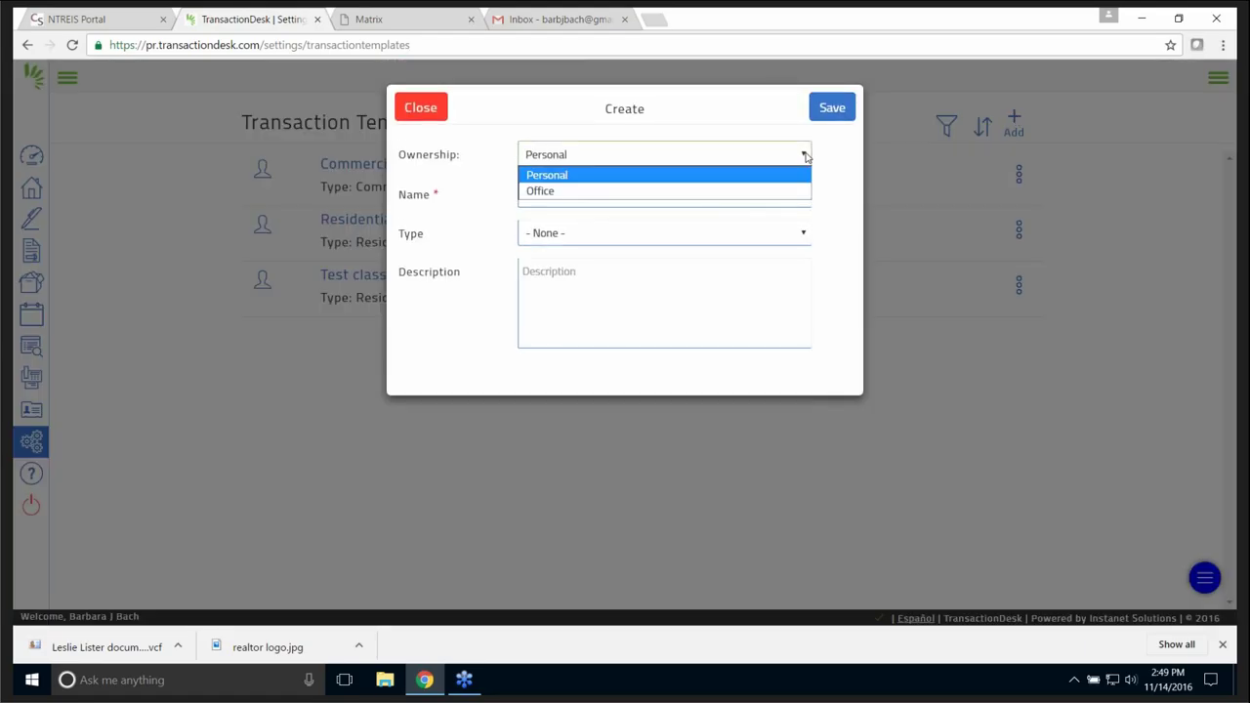
click(563, 176)
click(552, 191)
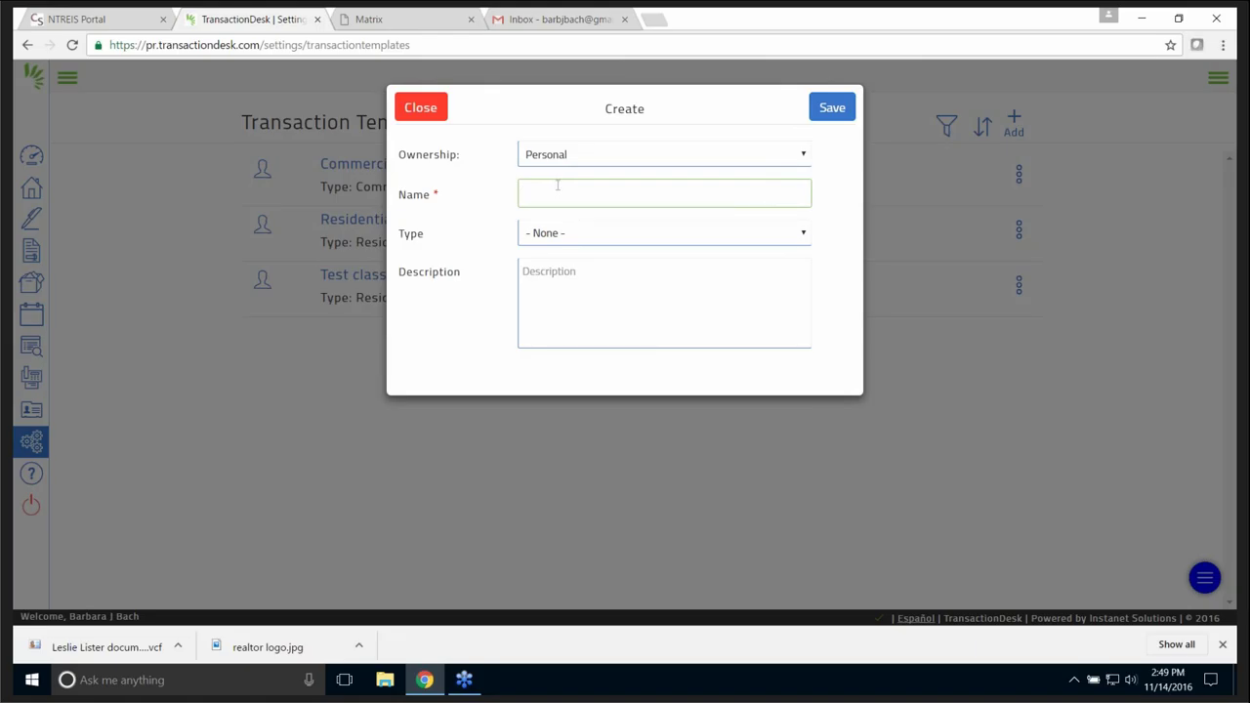
text(For)
key(BackSpace)
key(BackSpace)
text(D)
key(BackSpace)
text(Sold)
click(806, 234)
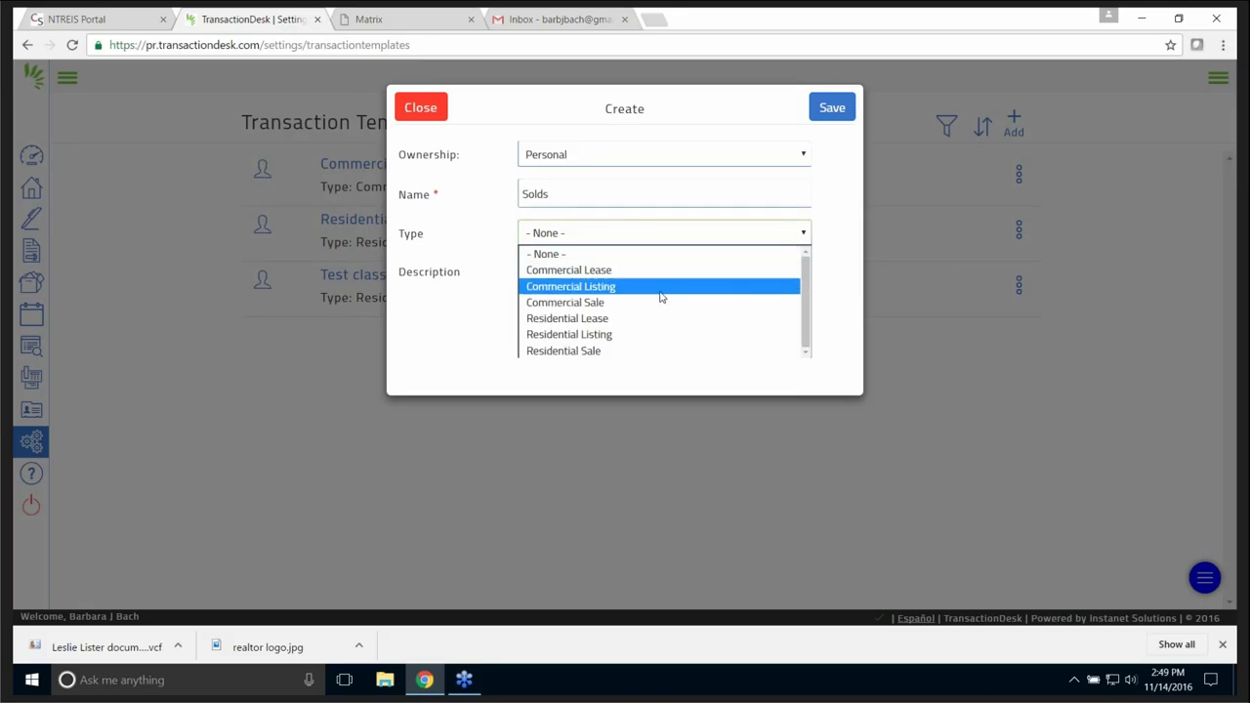
click(602, 350)
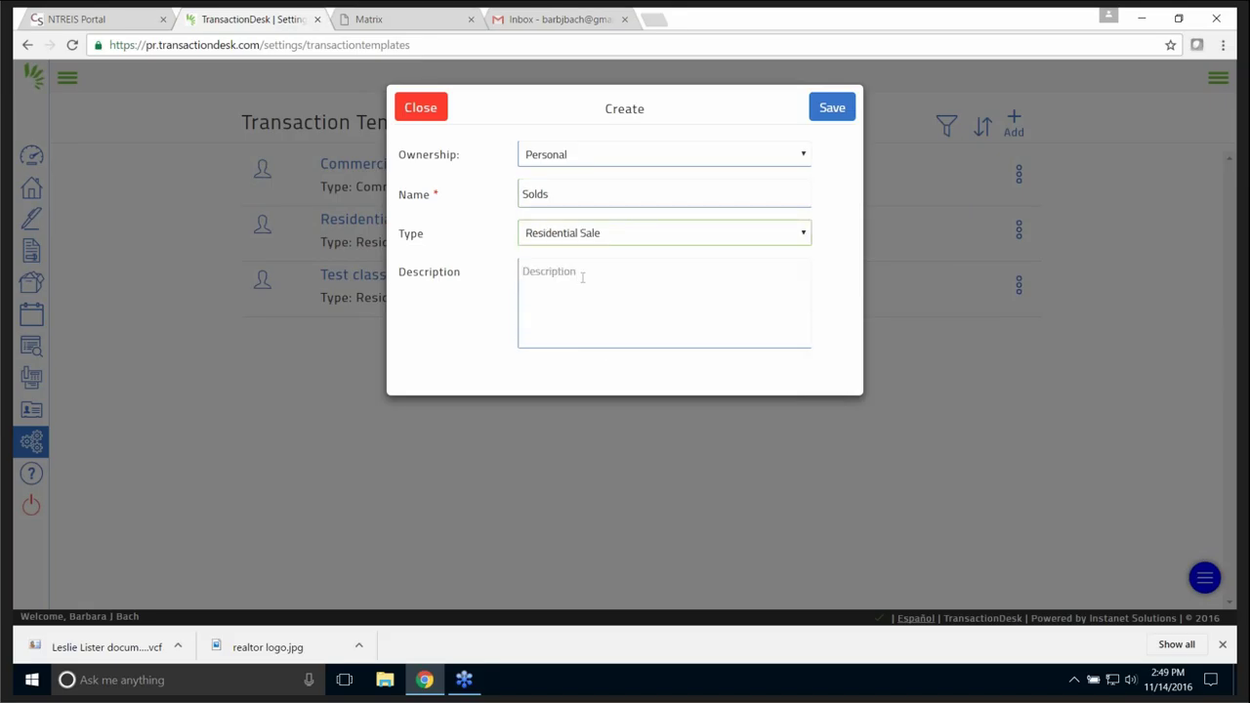
click(831, 109)
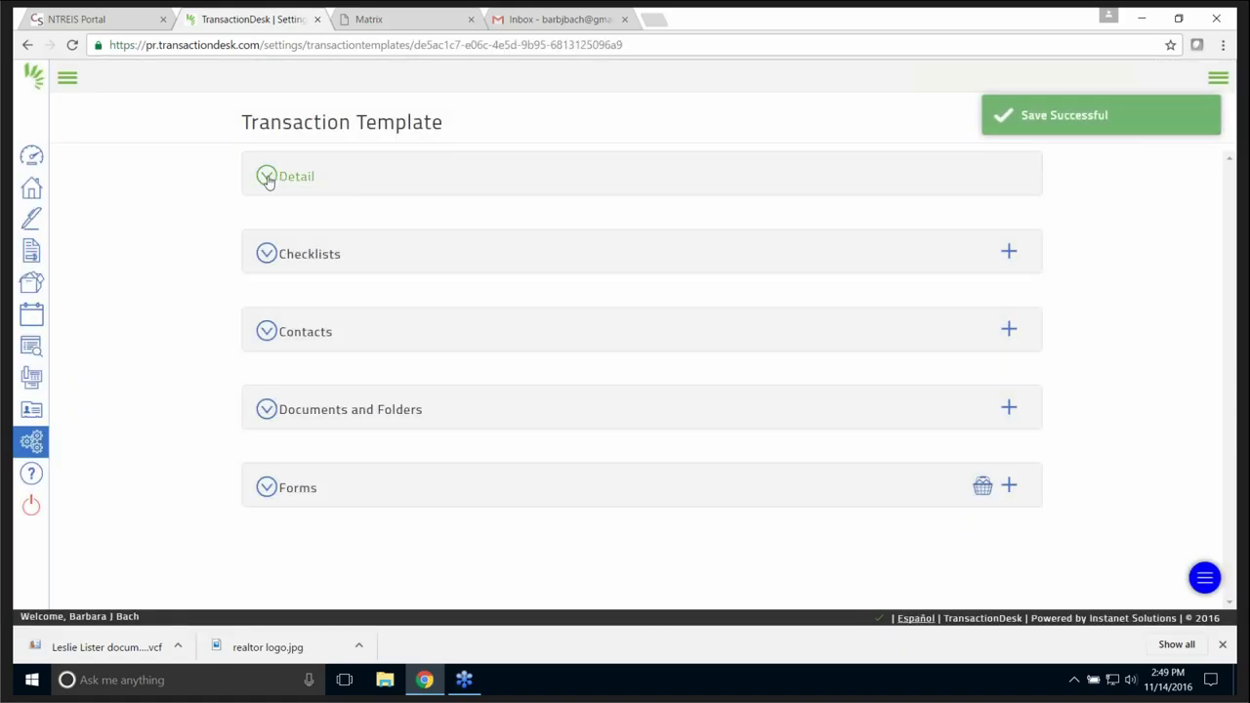
click(266, 177)
- In Checklists, add Buyer Prospect - Residential Sale and Residential Single Family - Listing - Accepted Contract
click(266, 176)
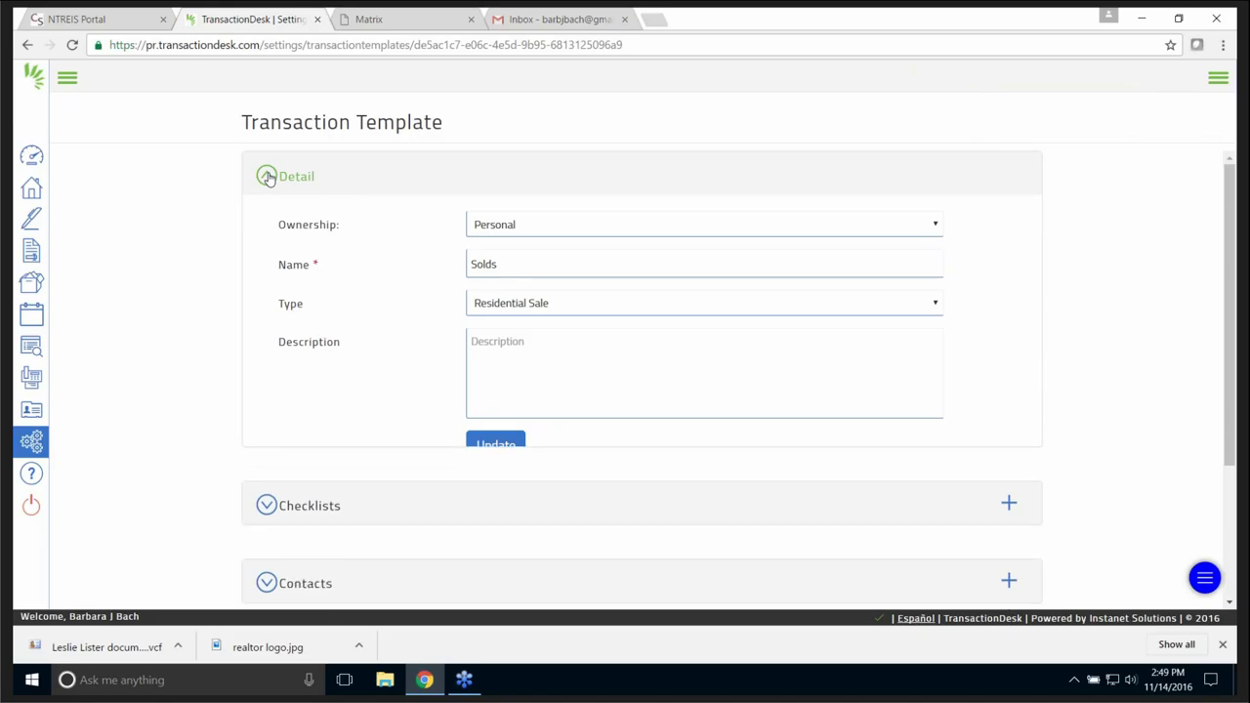
click(267, 256)
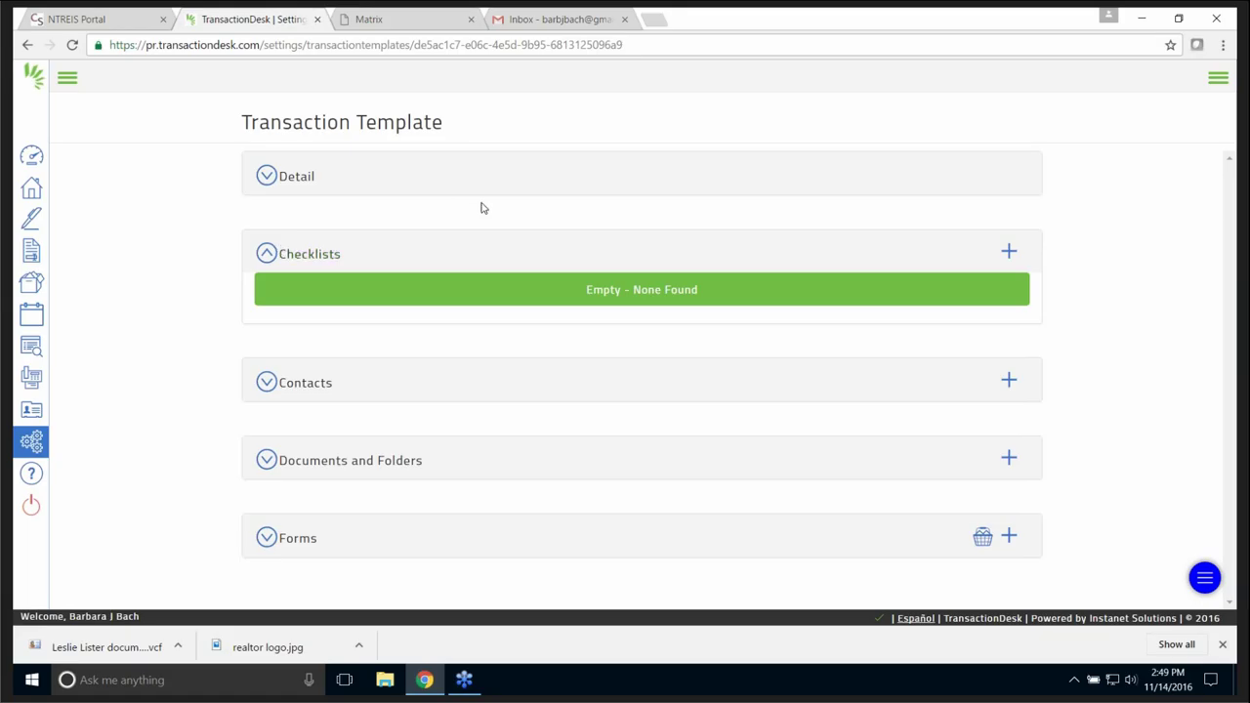
click(1010, 251)
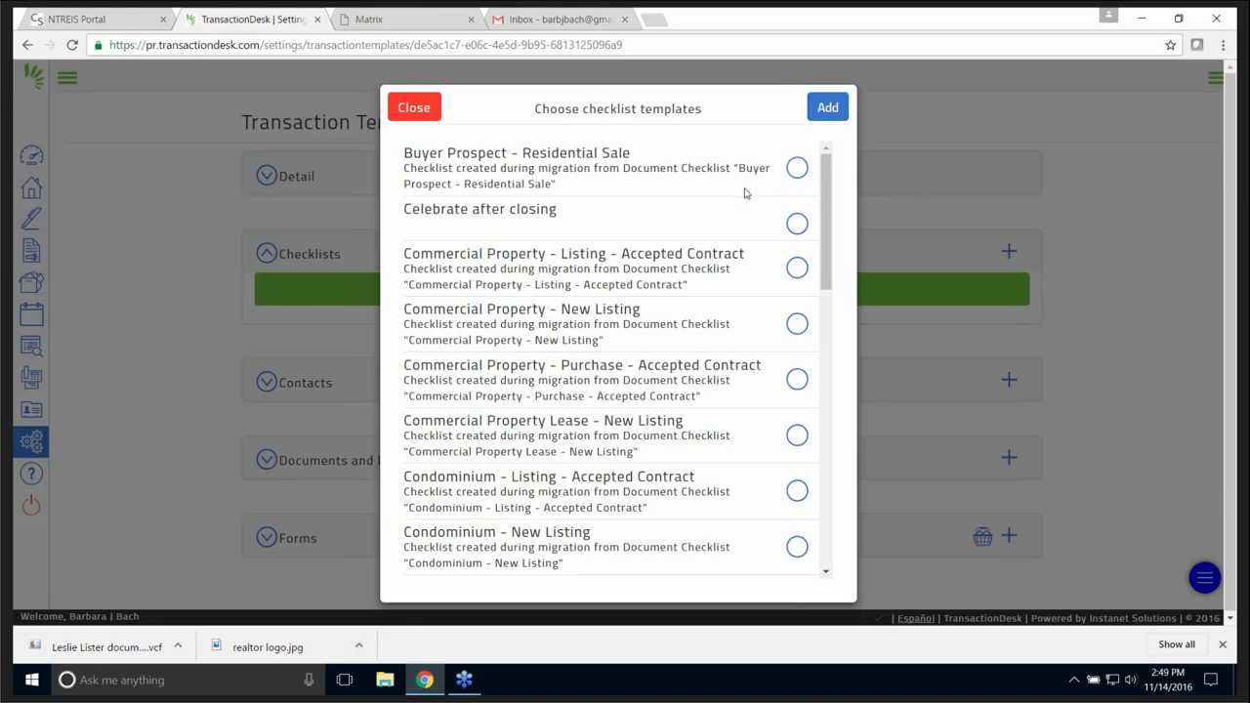
click(799, 169)
drag(830, 240, 833, 376)
scroll(832, 376, down, 4)
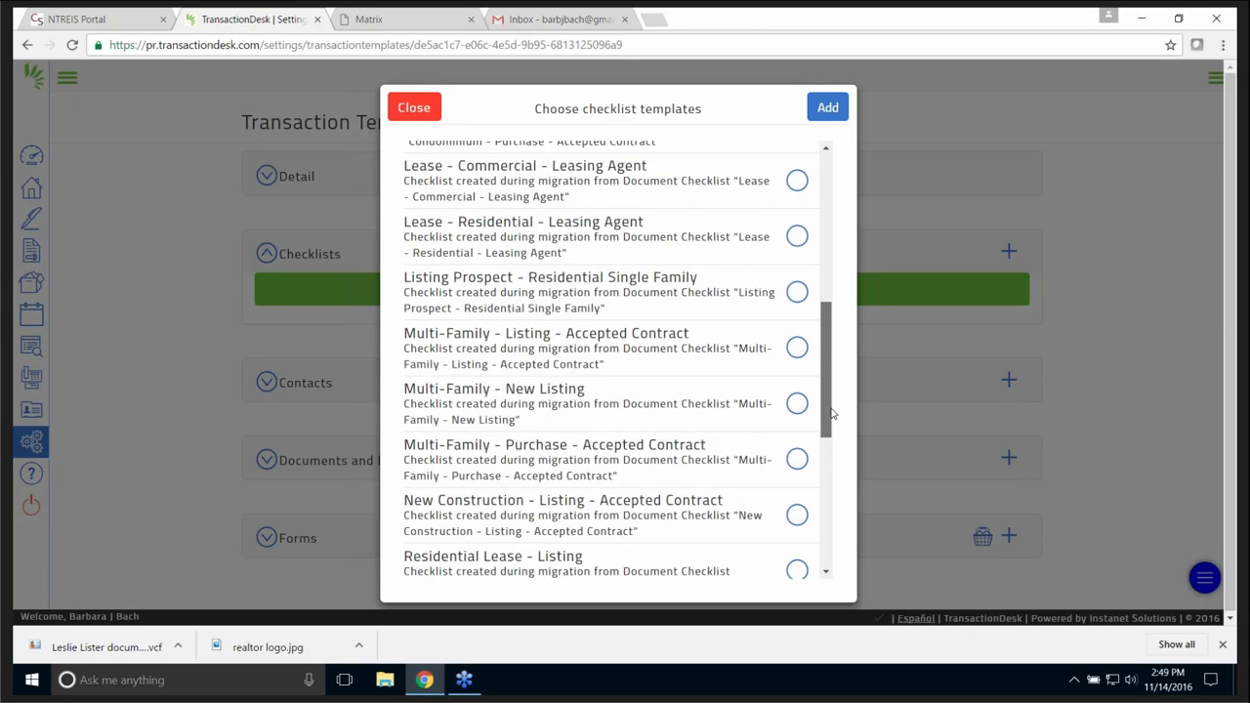
scroll(832, 456, down, 1)
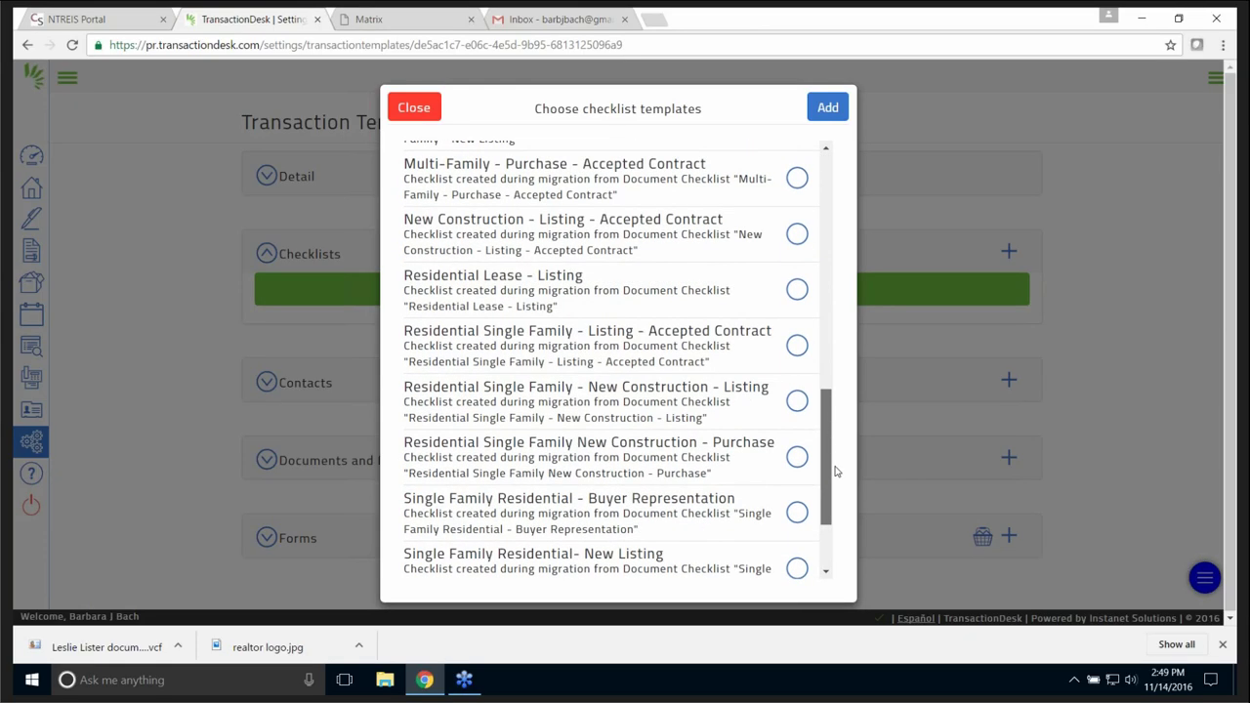
scroll(836, 478, up, 1)
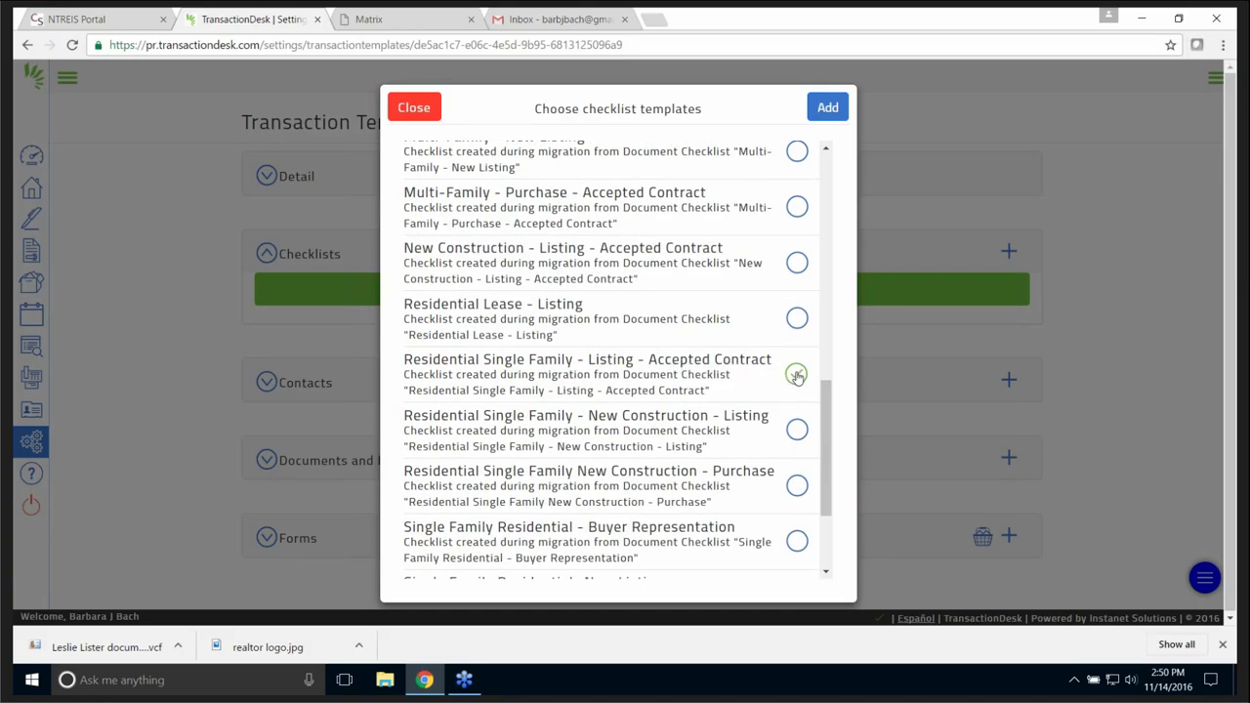
click(796, 375)
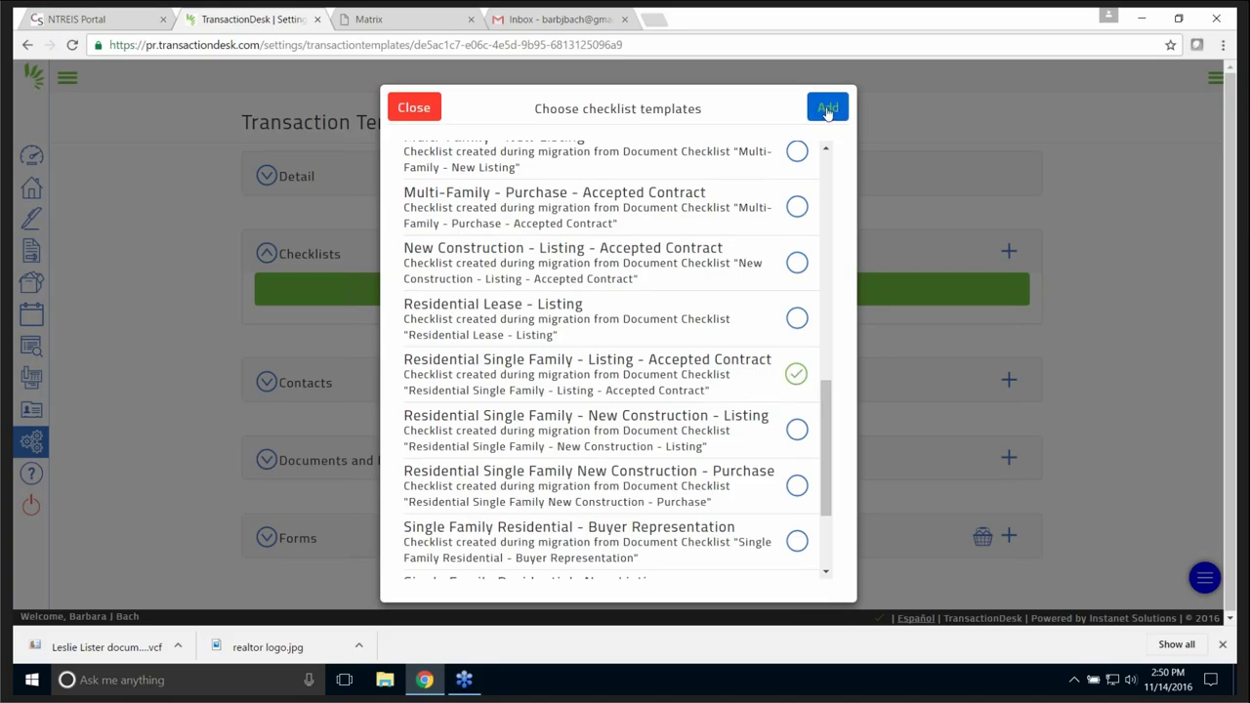
click(828, 108)
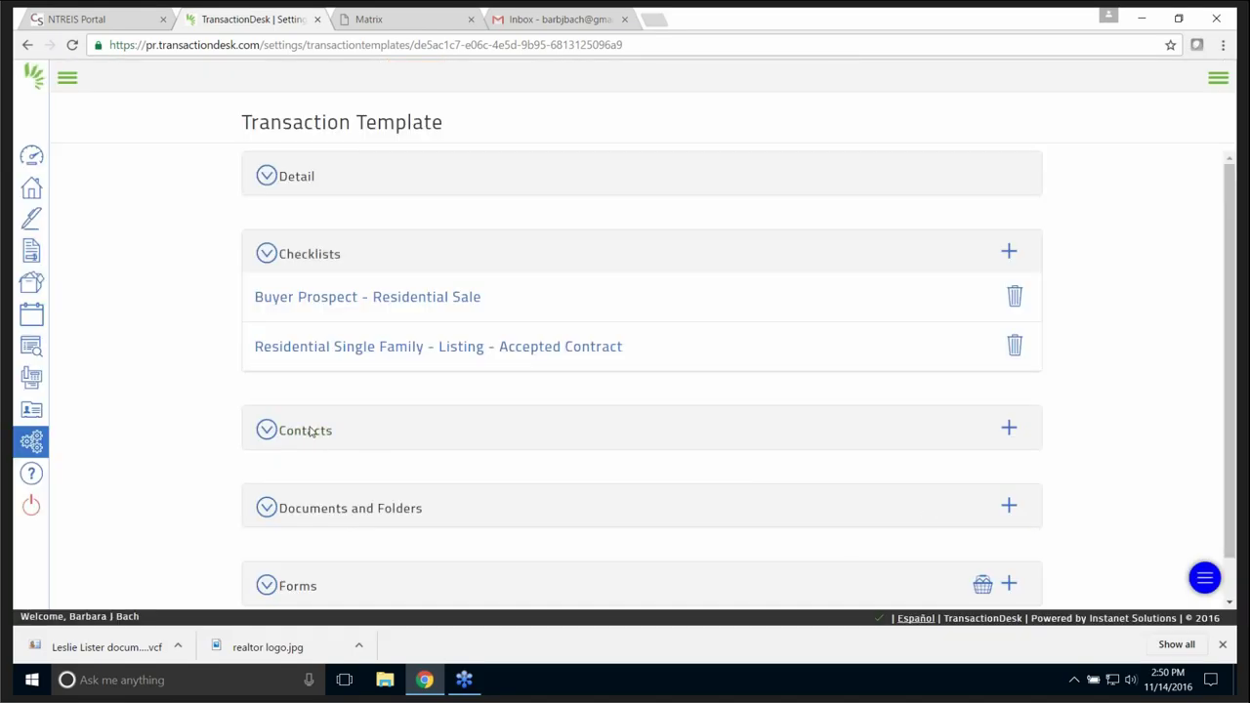
- Check the add options in the empty Contacts section, then collapse it
click(271, 432)
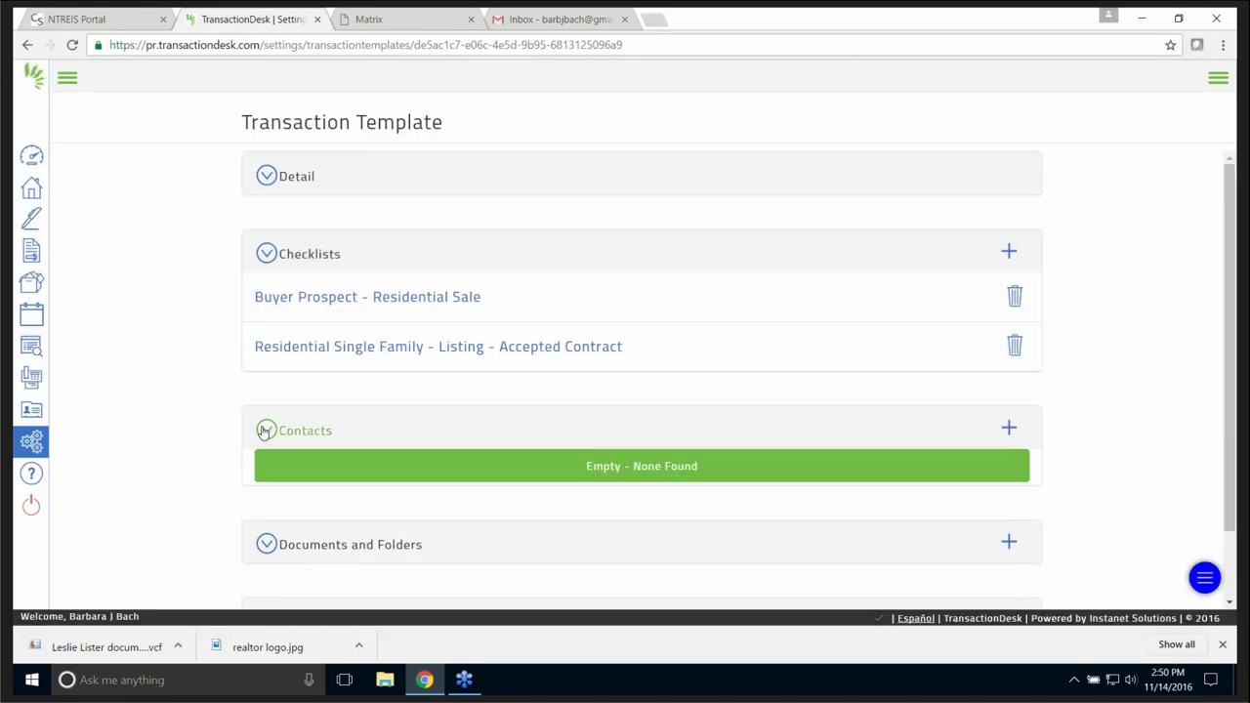
click(1009, 429)
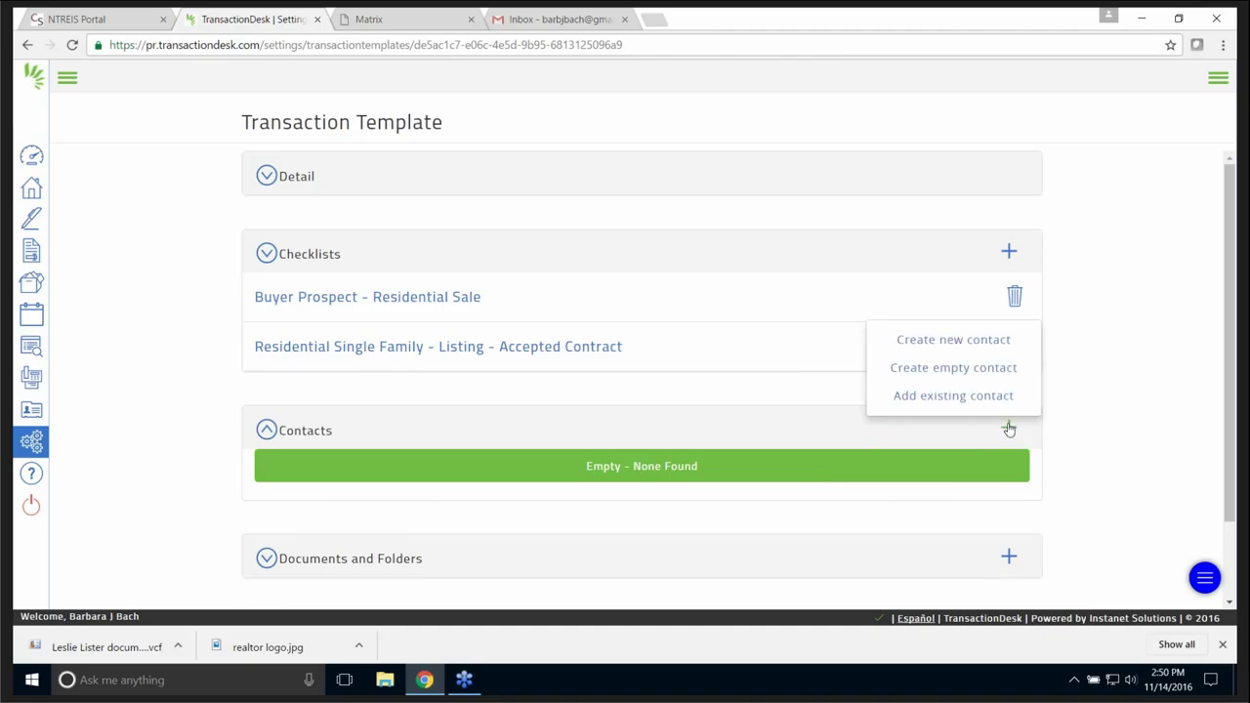
click(1139, 439)
scroll(536, 391, down, 1)
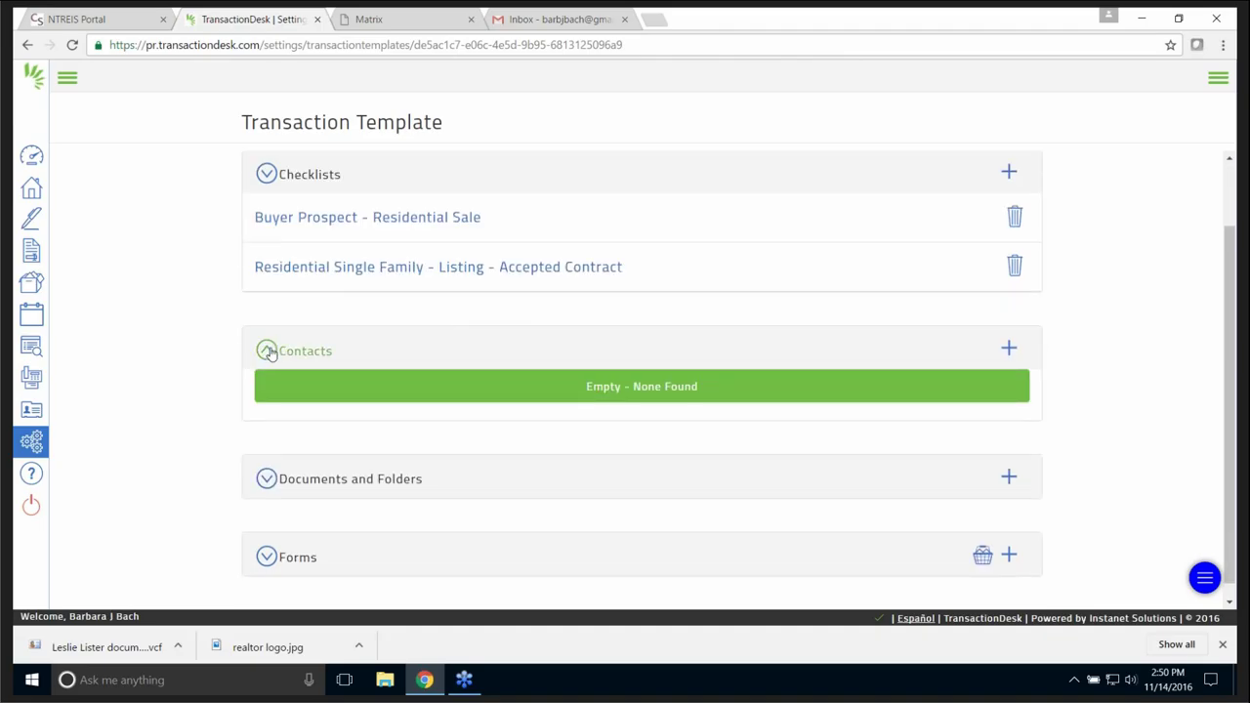
click(267, 350)
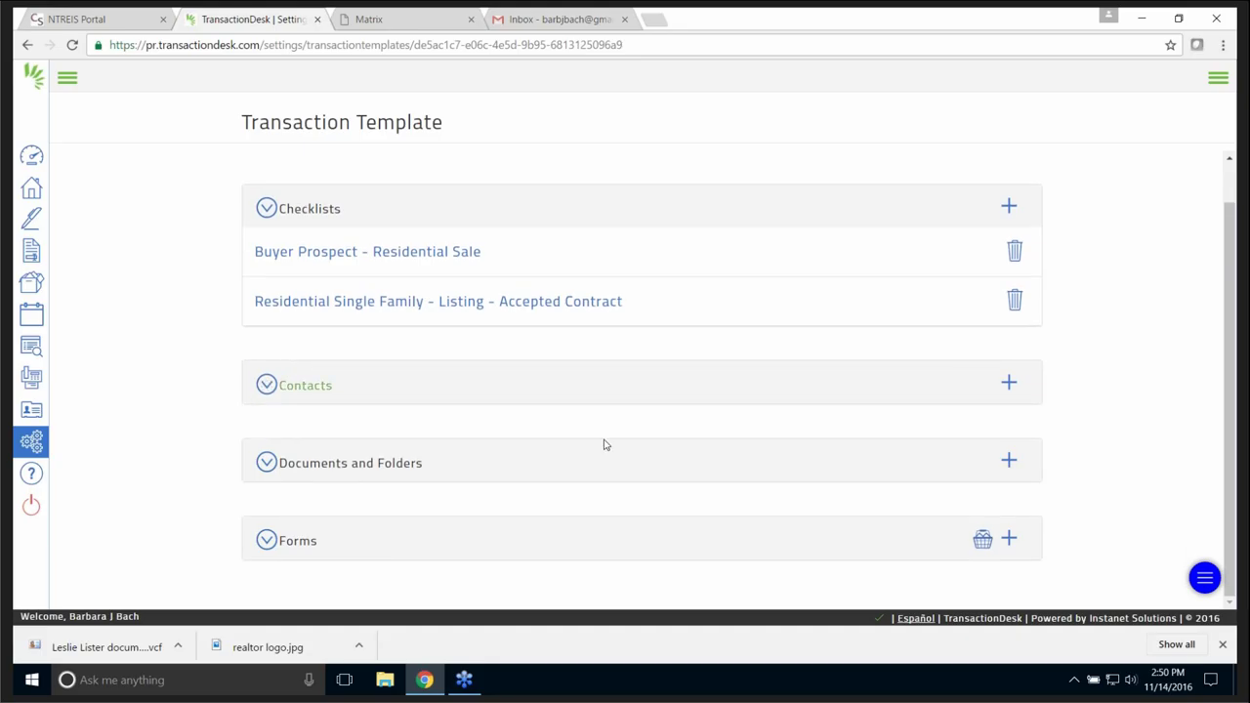
- Upload instanet.docx from Downloads into the Documents and Folders section
click(269, 464)
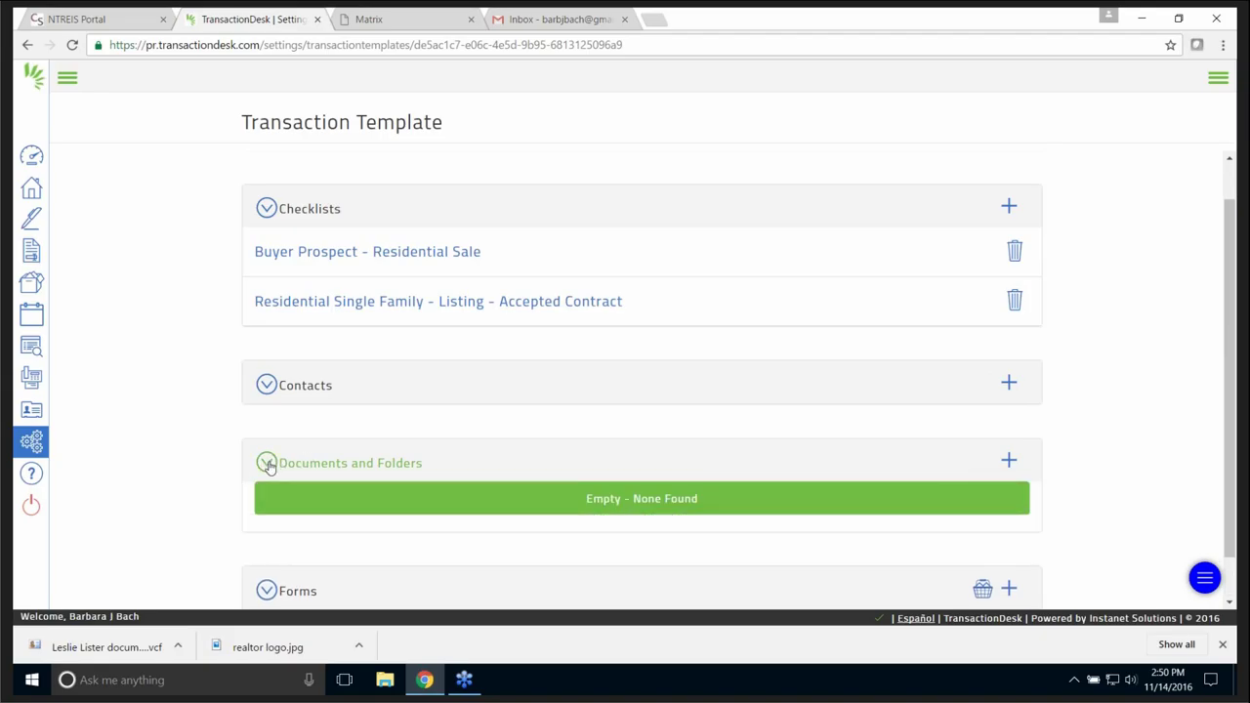
click(1010, 462)
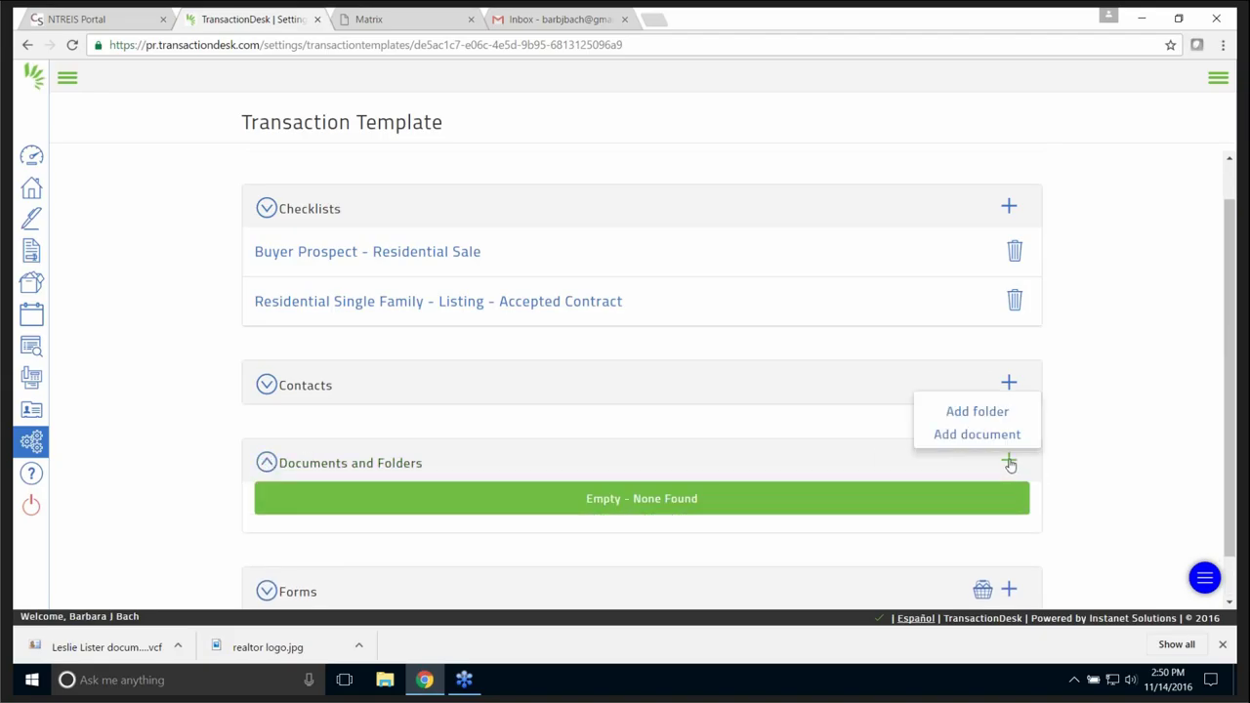
click(989, 436)
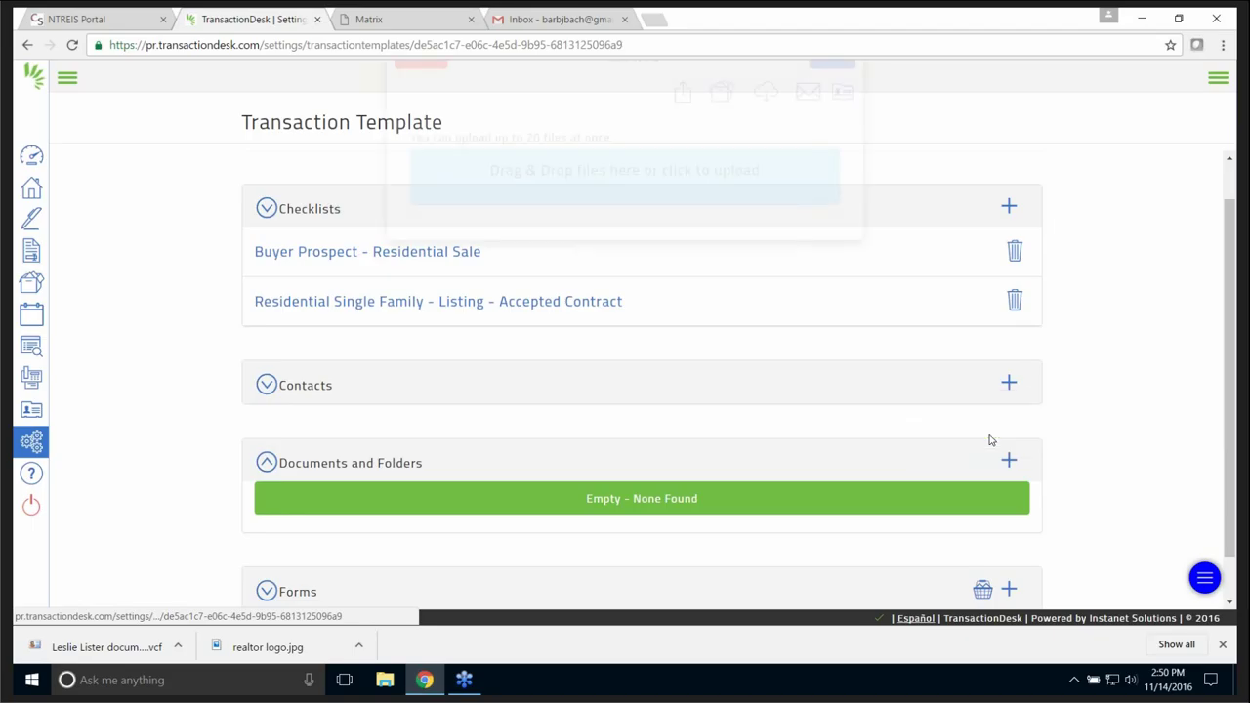
click(658, 224)
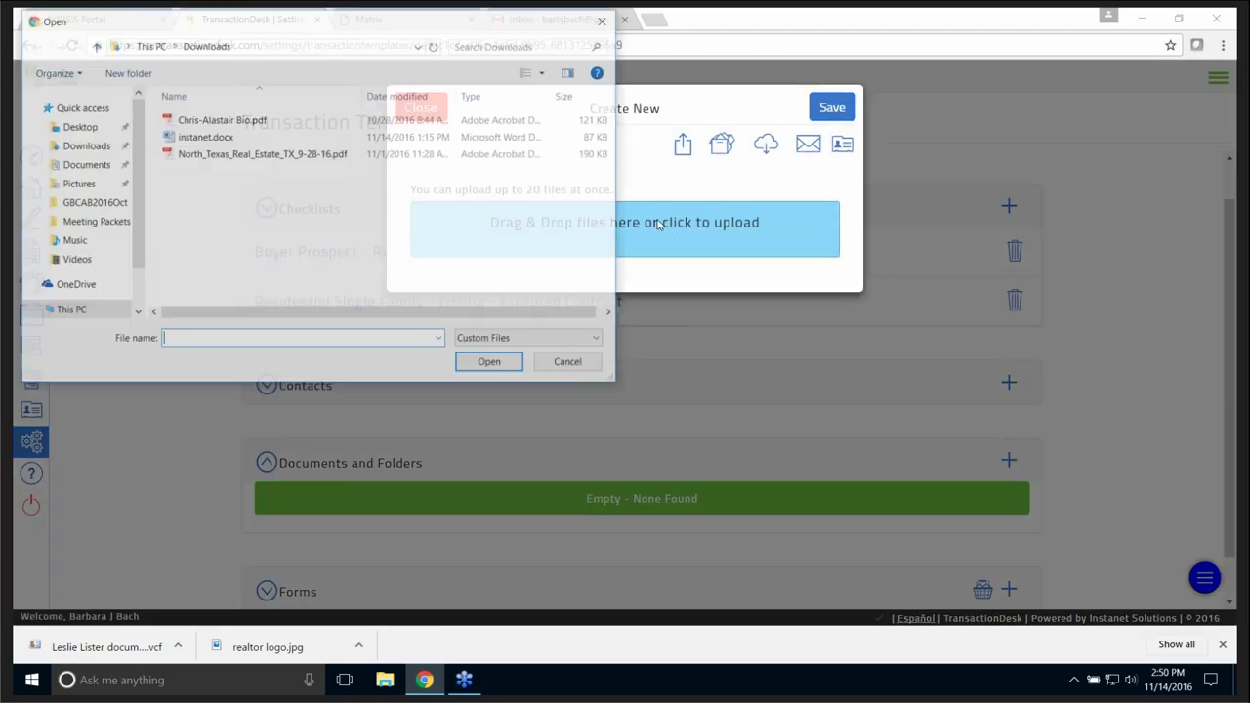
click(222, 138)
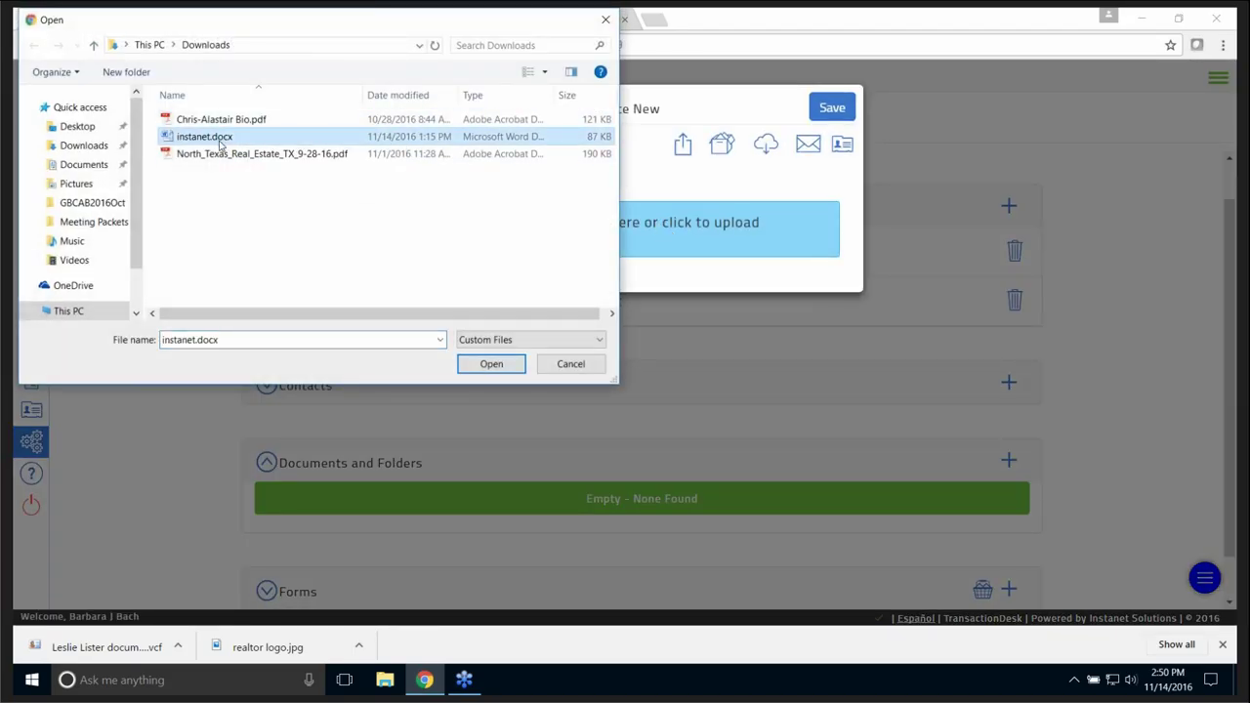
click(496, 366)
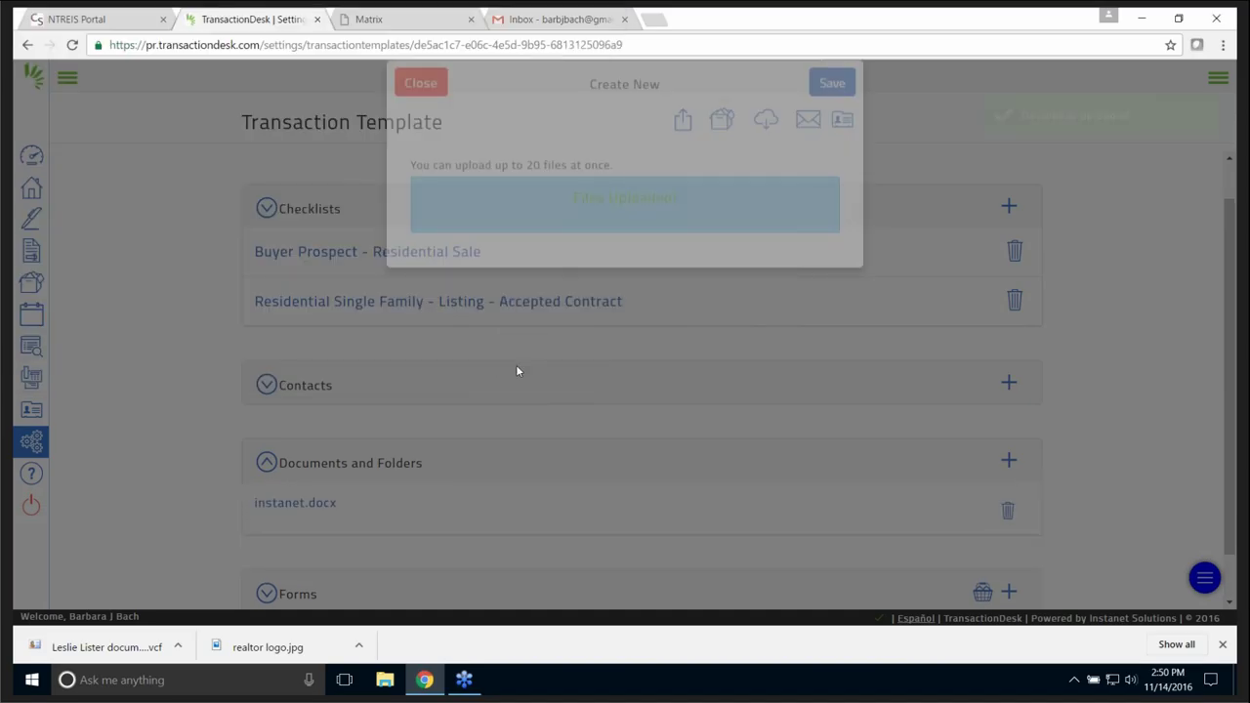
scroll(1138, 497, down, 1)
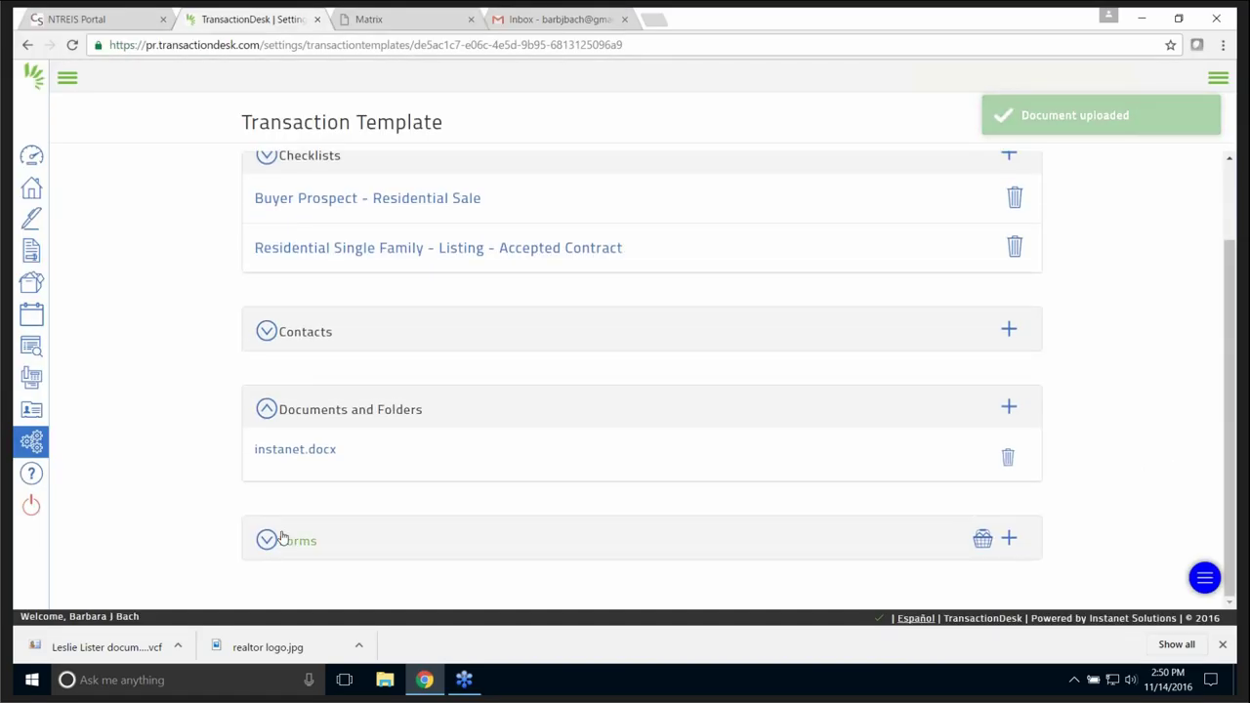
click(267, 540)
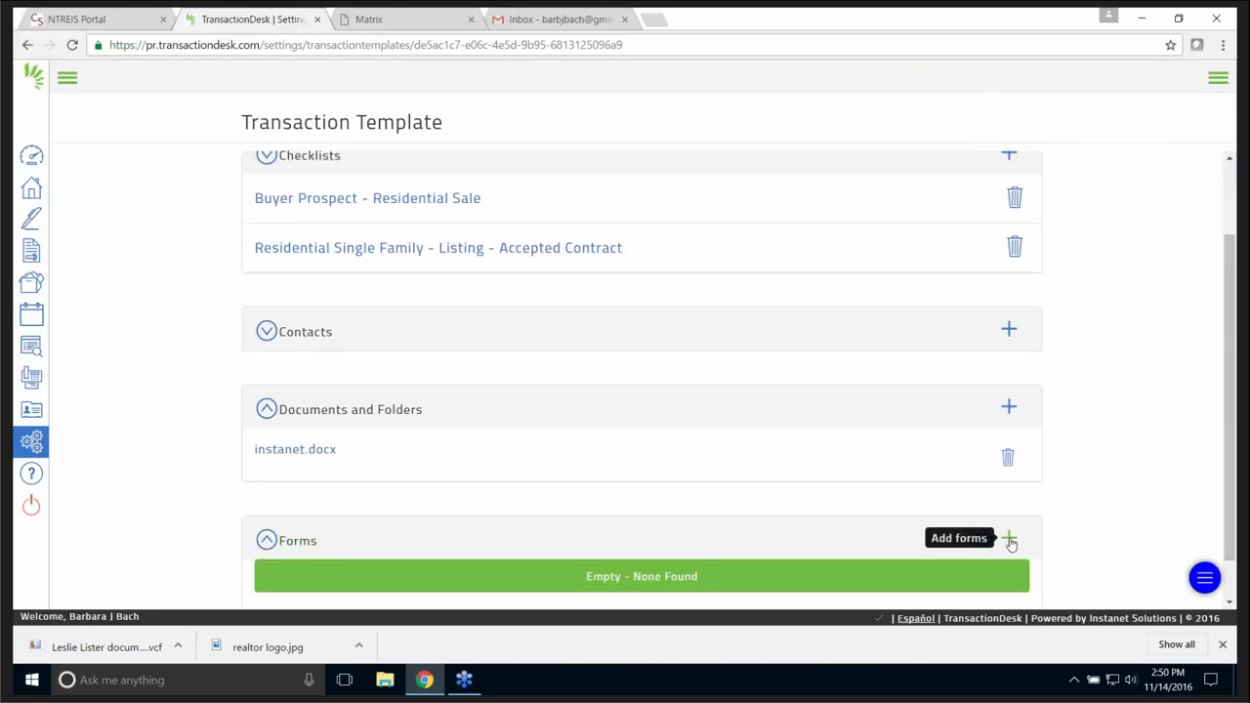
- Add the Residential Data Input Form from the NTREIS - Input Forms folder
click(1009, 539)
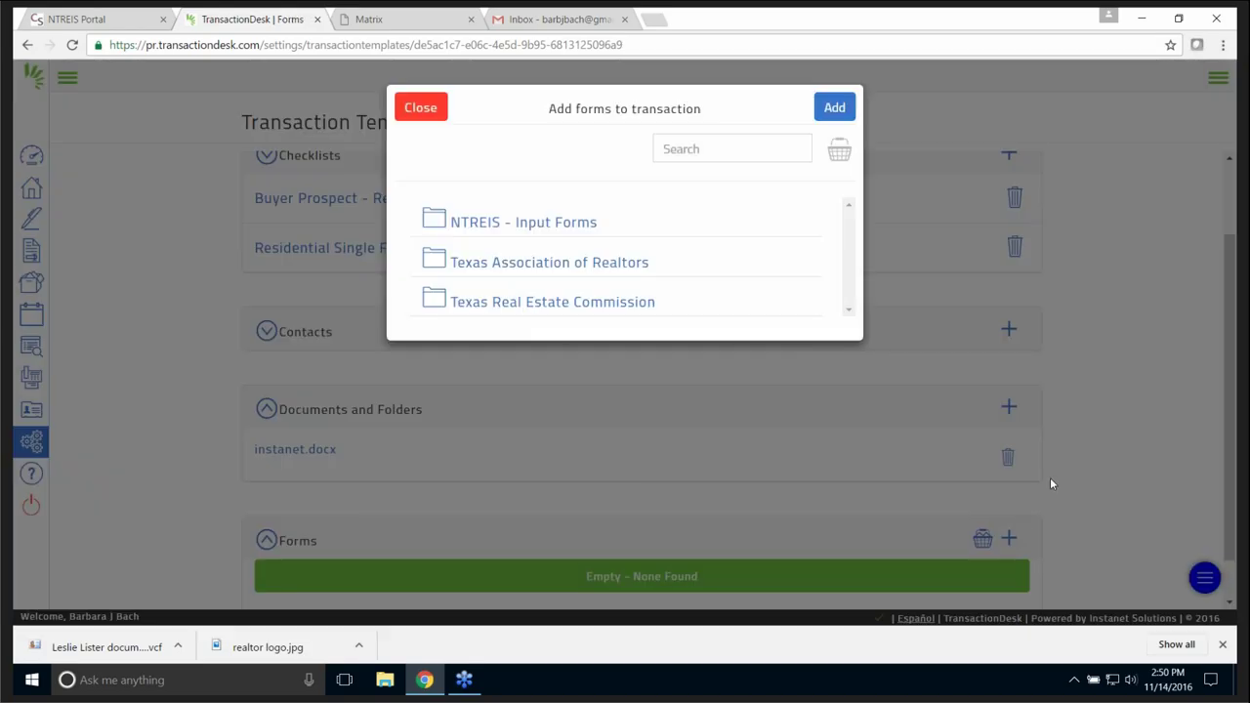
click(508, 224)
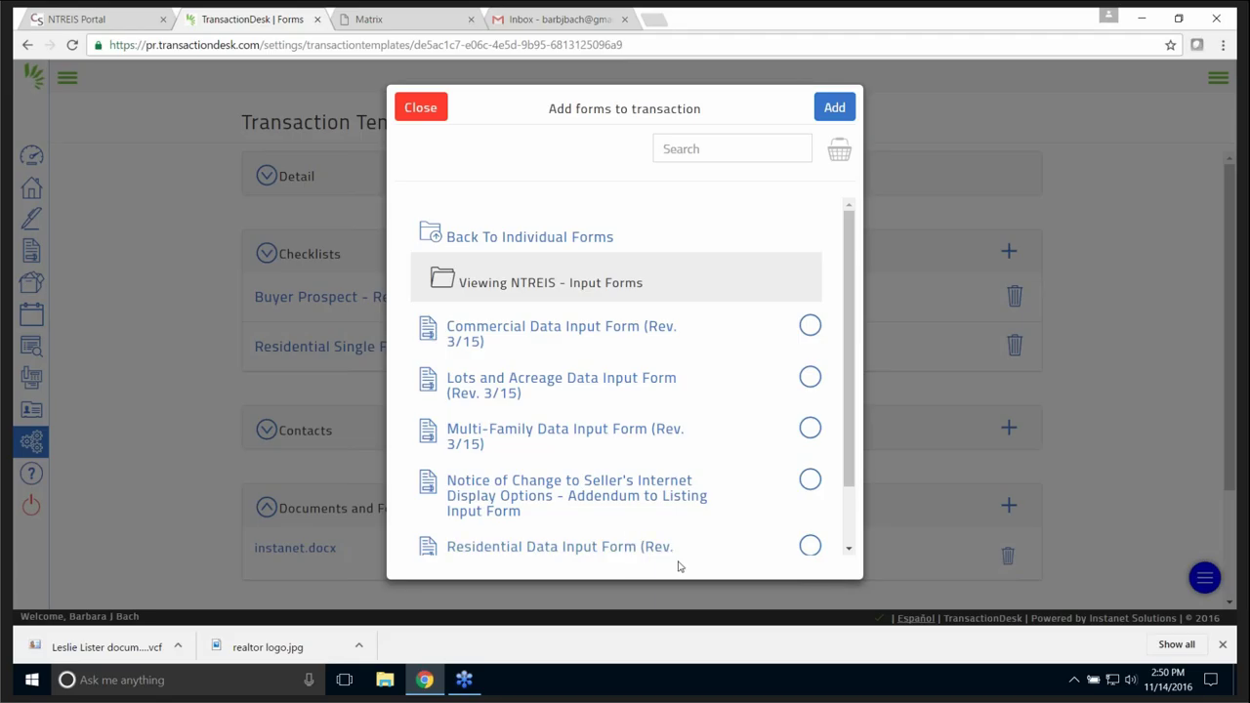
click(809, 548)
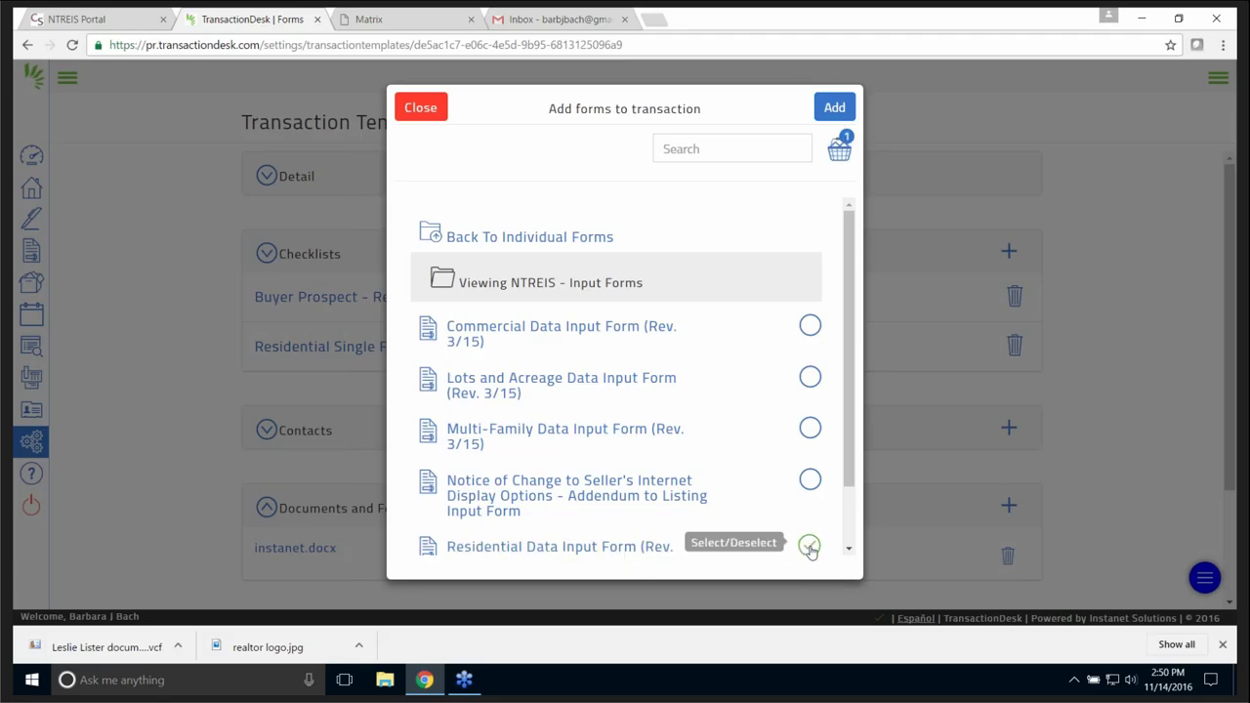
click(834, 107)
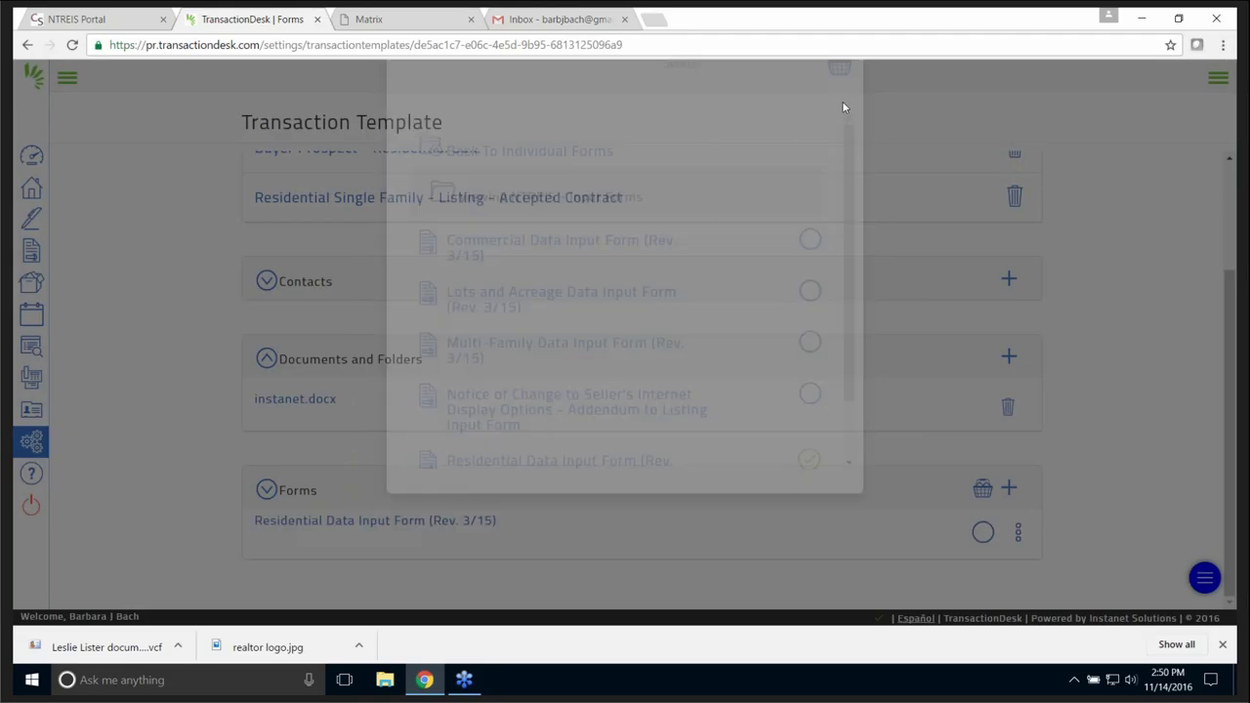
scroll(732, 479, up, 2)
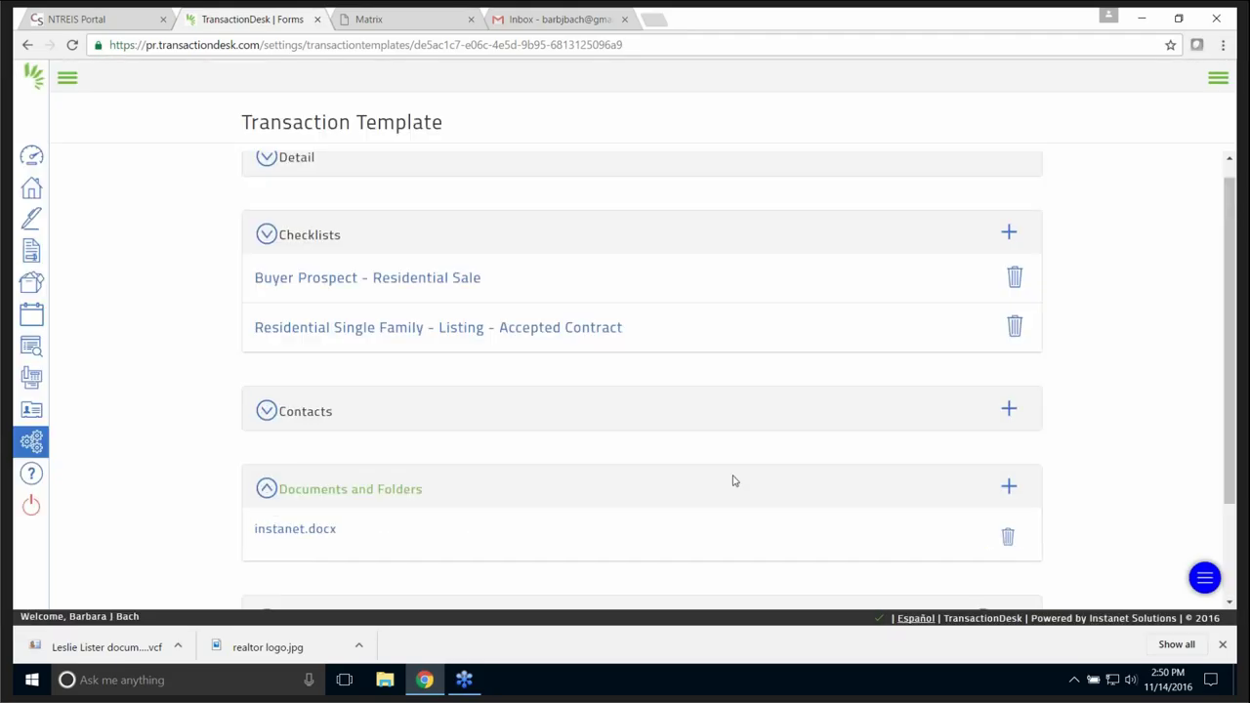
scroll(739, 456, down, 2)
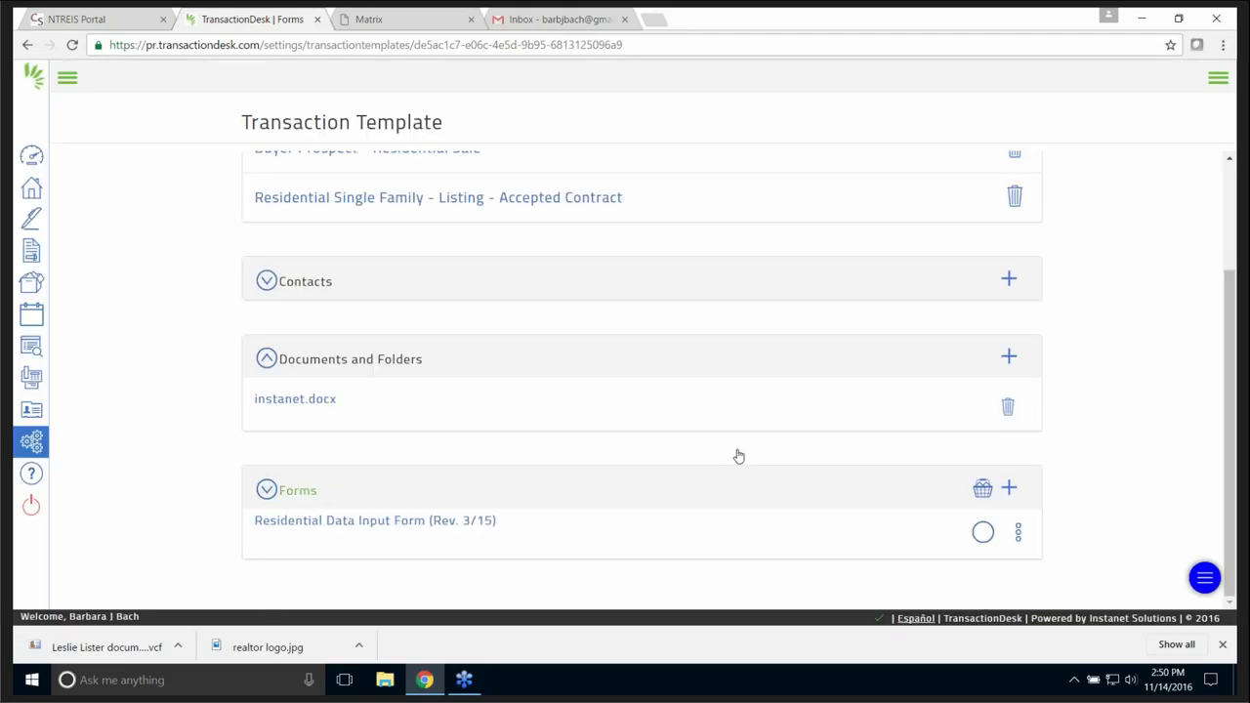
- Search Texas Association of Realtors forms for 1601 and 1101 and add both
click(1009, 489)
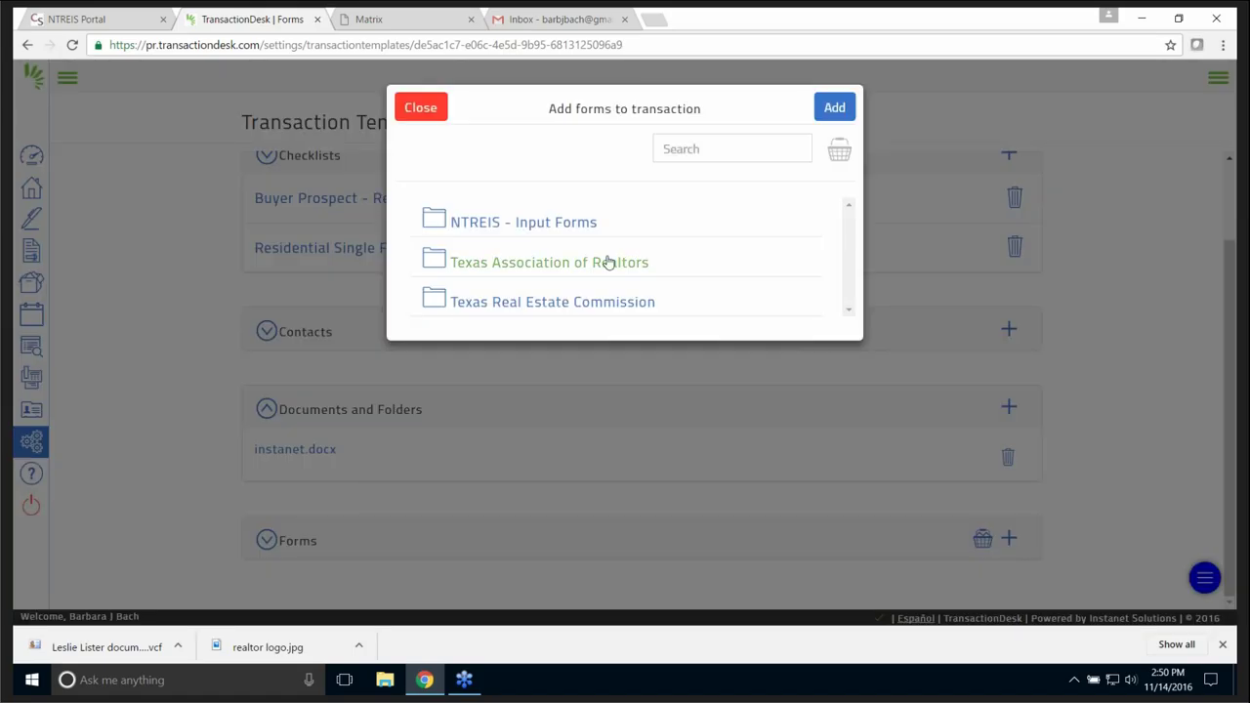
click(567, 264)
click(699, 151)
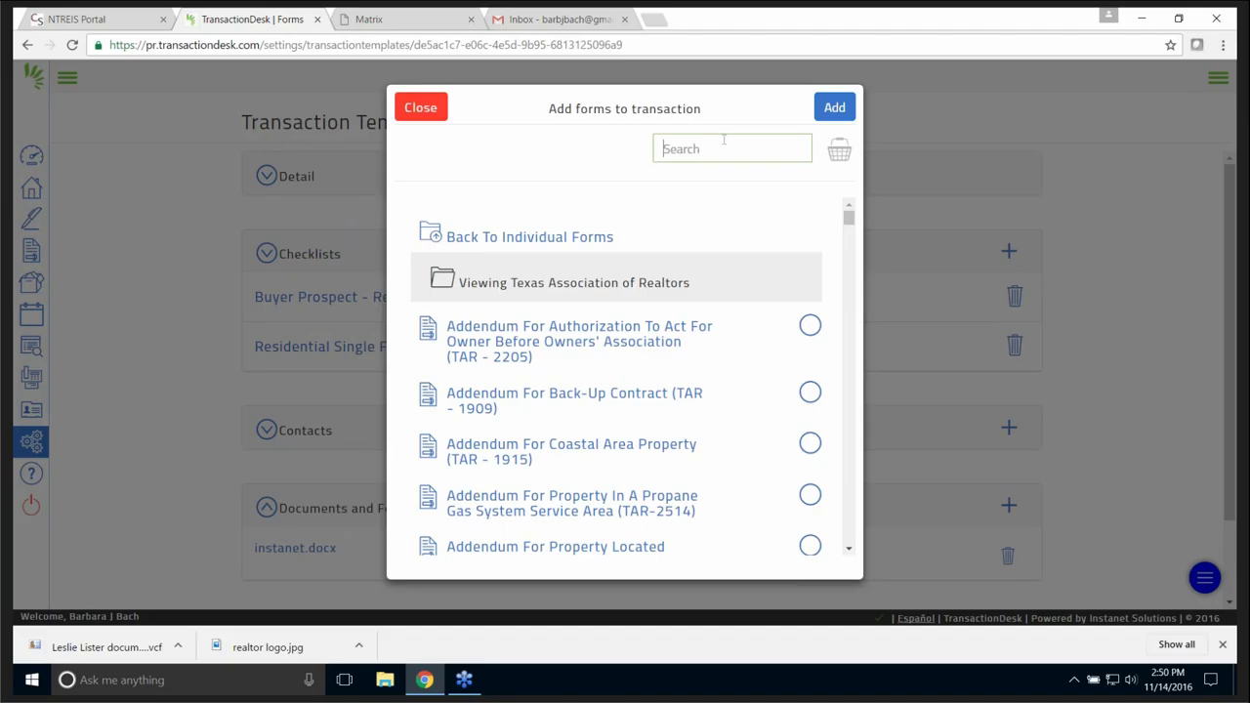
text(1601)
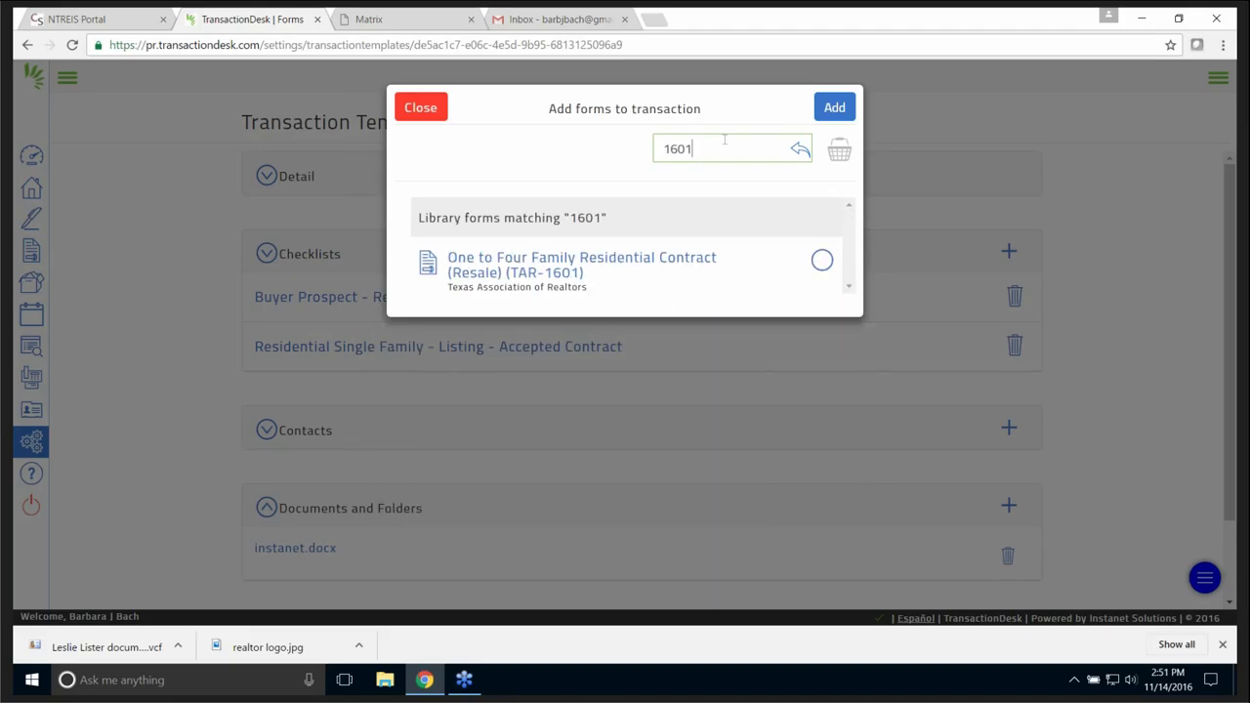
click(821, 259)
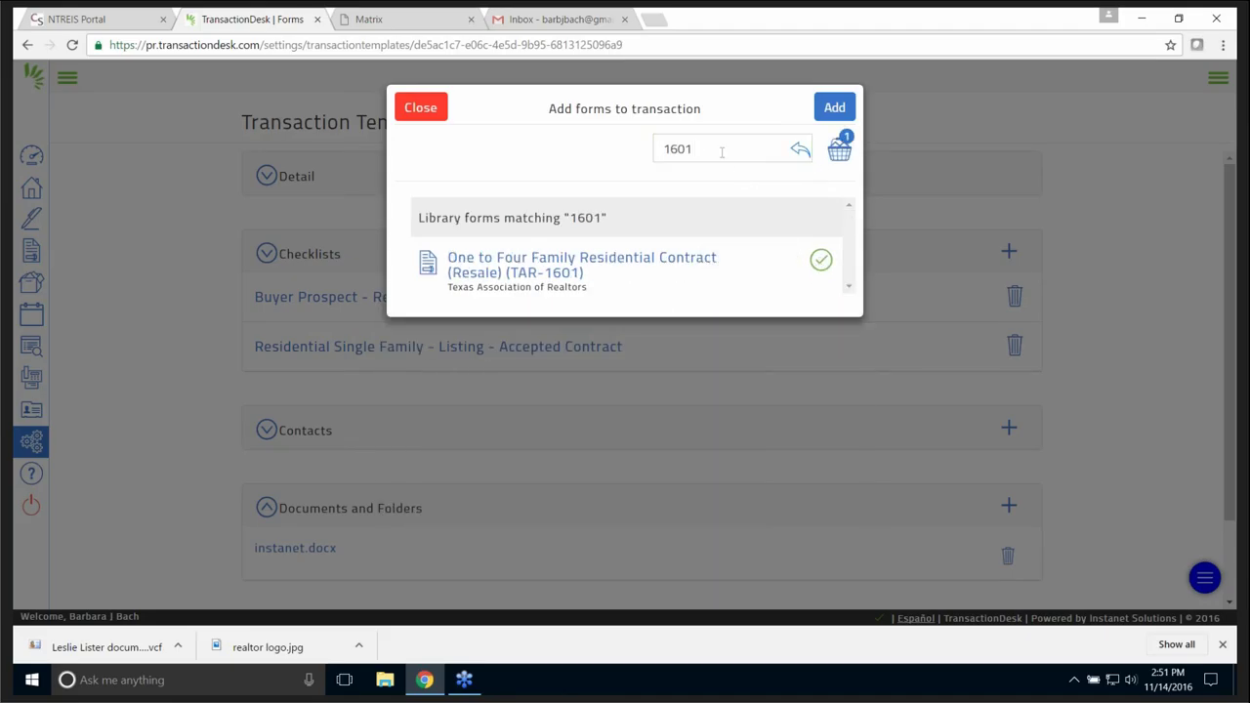
drag(719, 148, 606, 144)
text(1101)
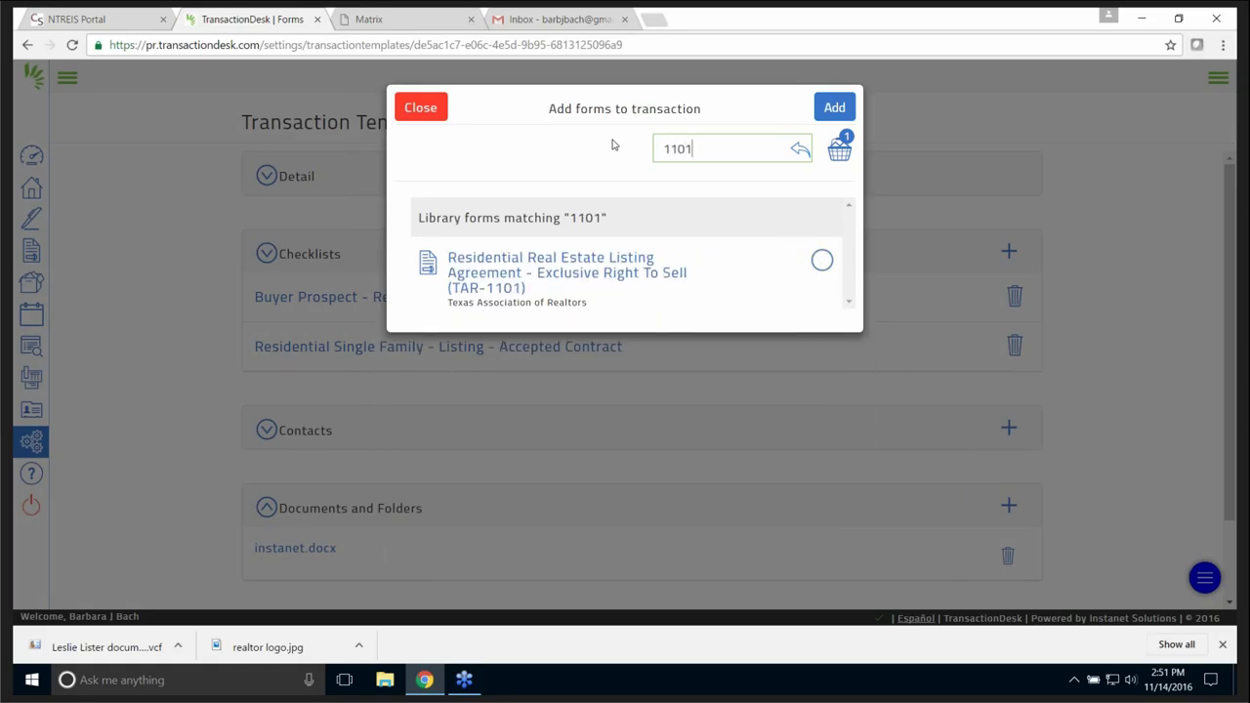
click(821, 258)
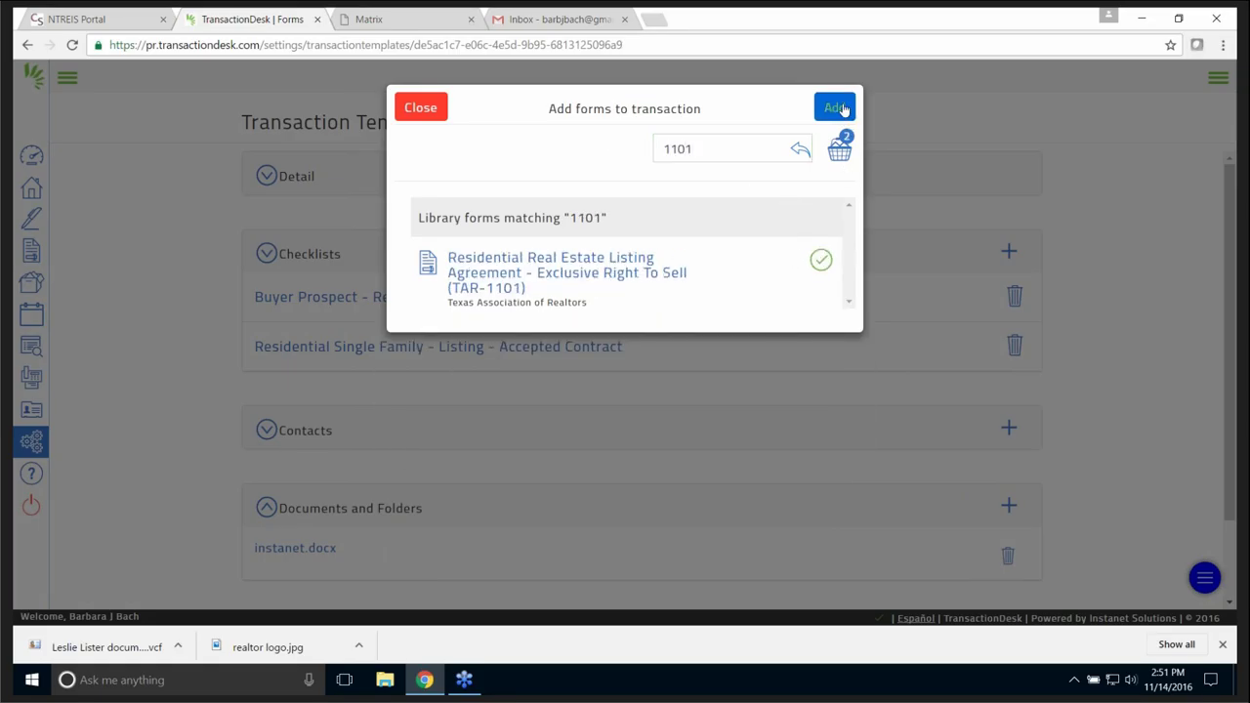
click(838, 109)
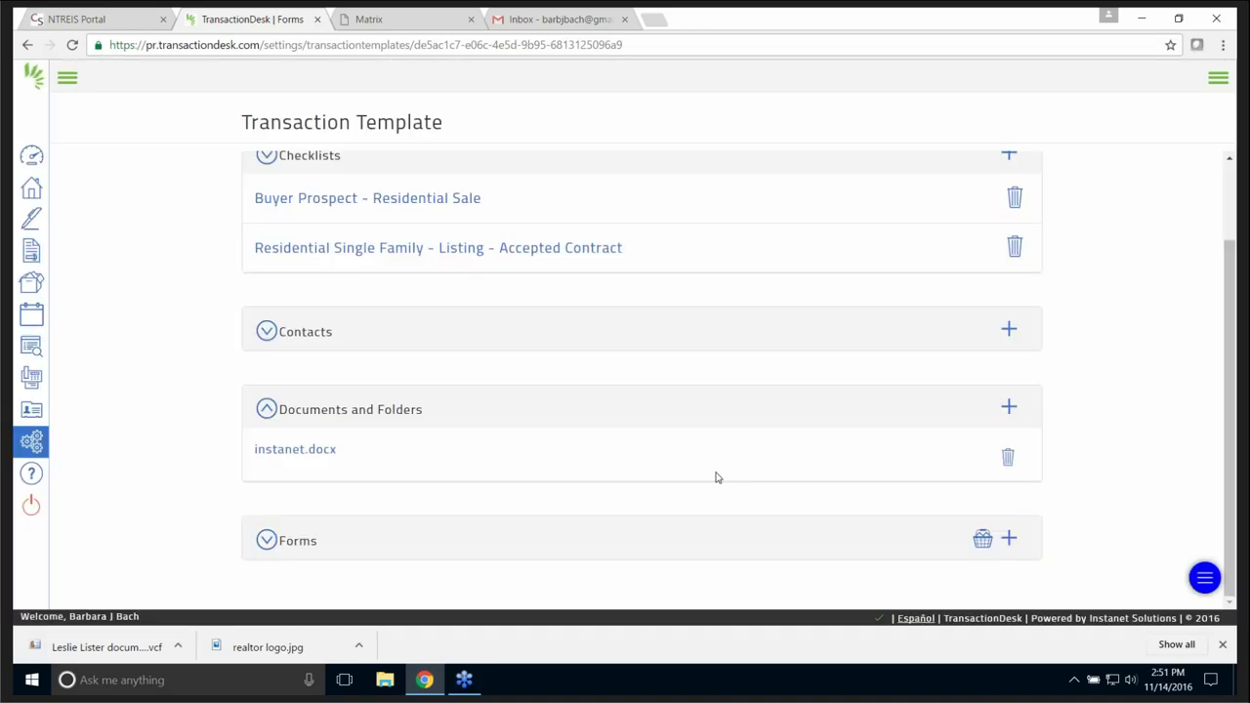
- Review the Documents, Contacts and Checklists sections, then go to the Transactions list
scroll(722, 471, up, 1)
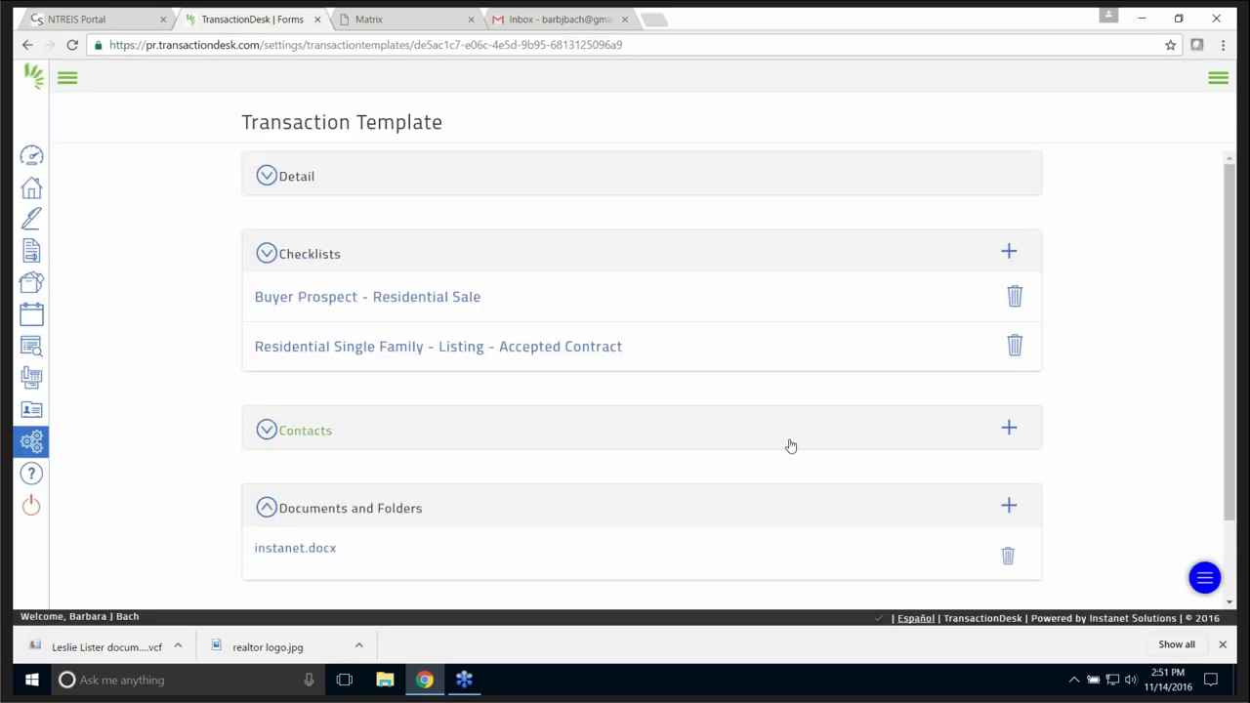
scroll(790, 443, down, 1)
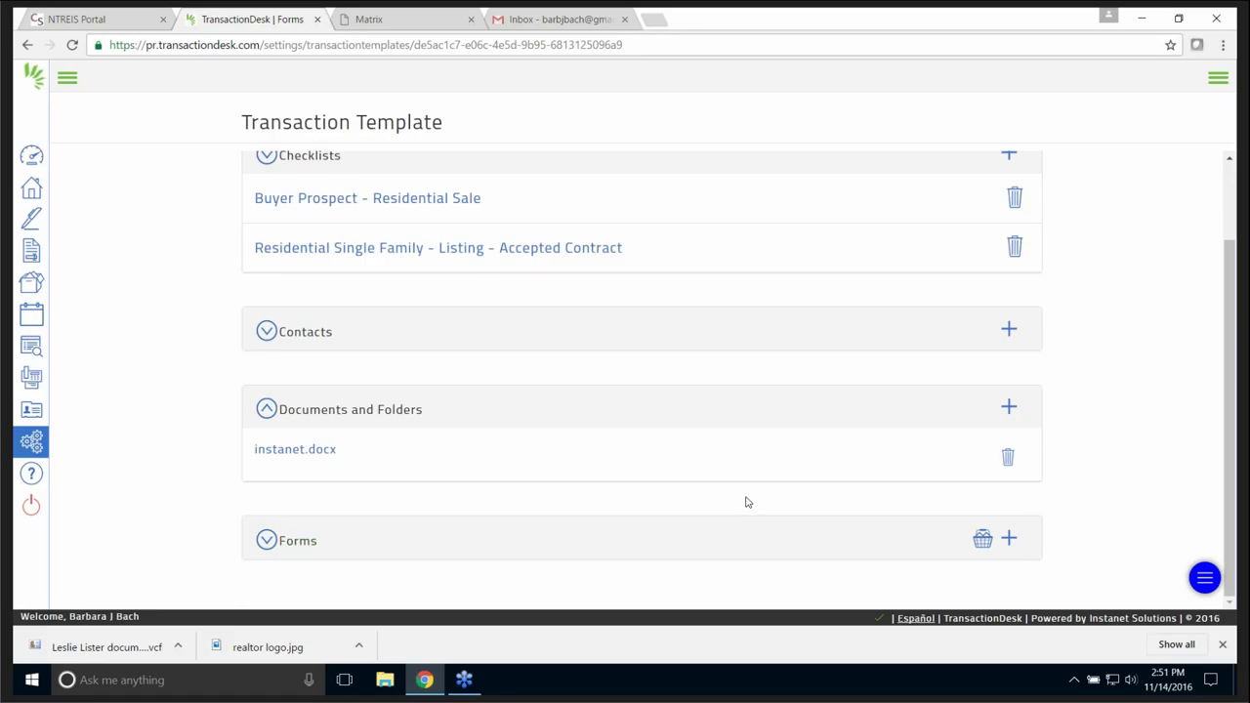
click(267, 410)
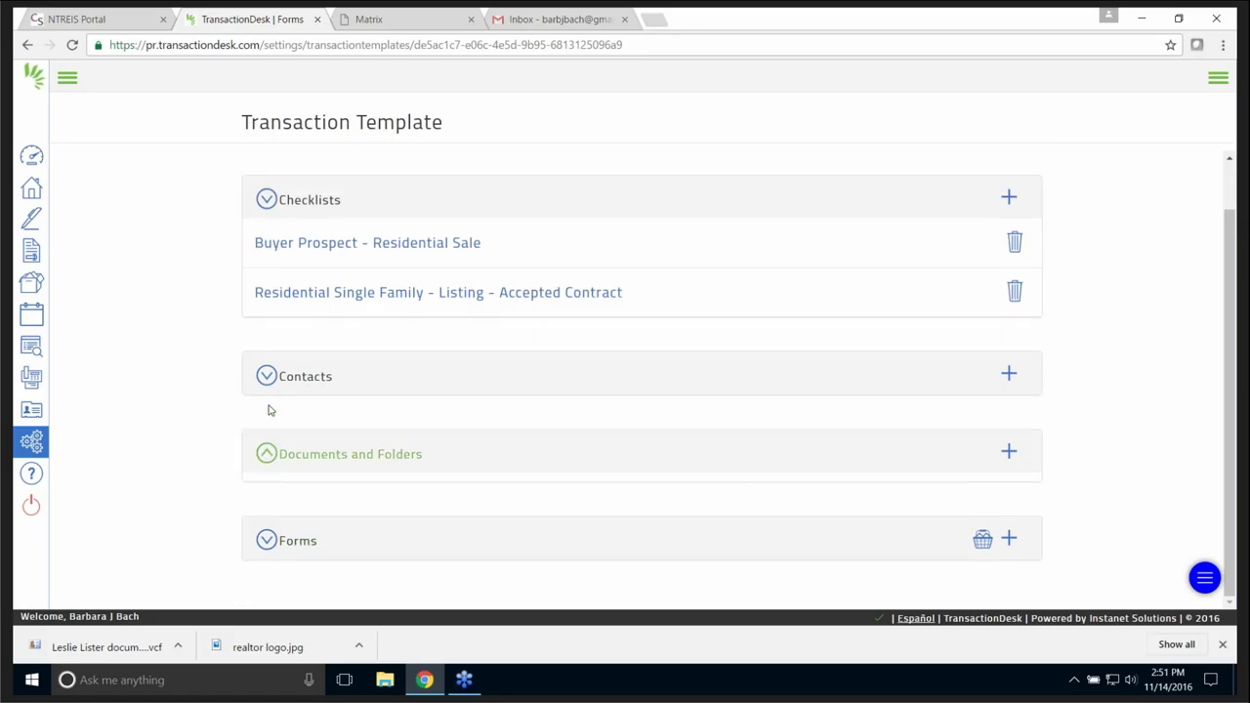
click(267, 383)
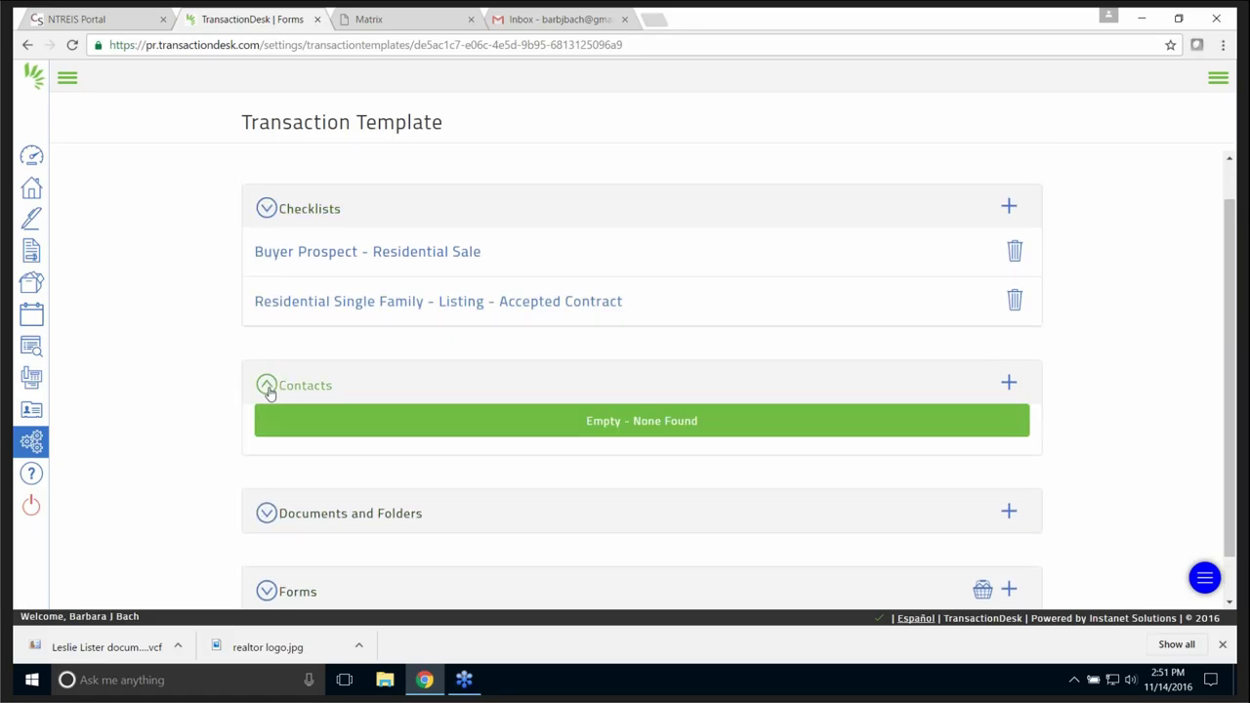
click(269, 210)
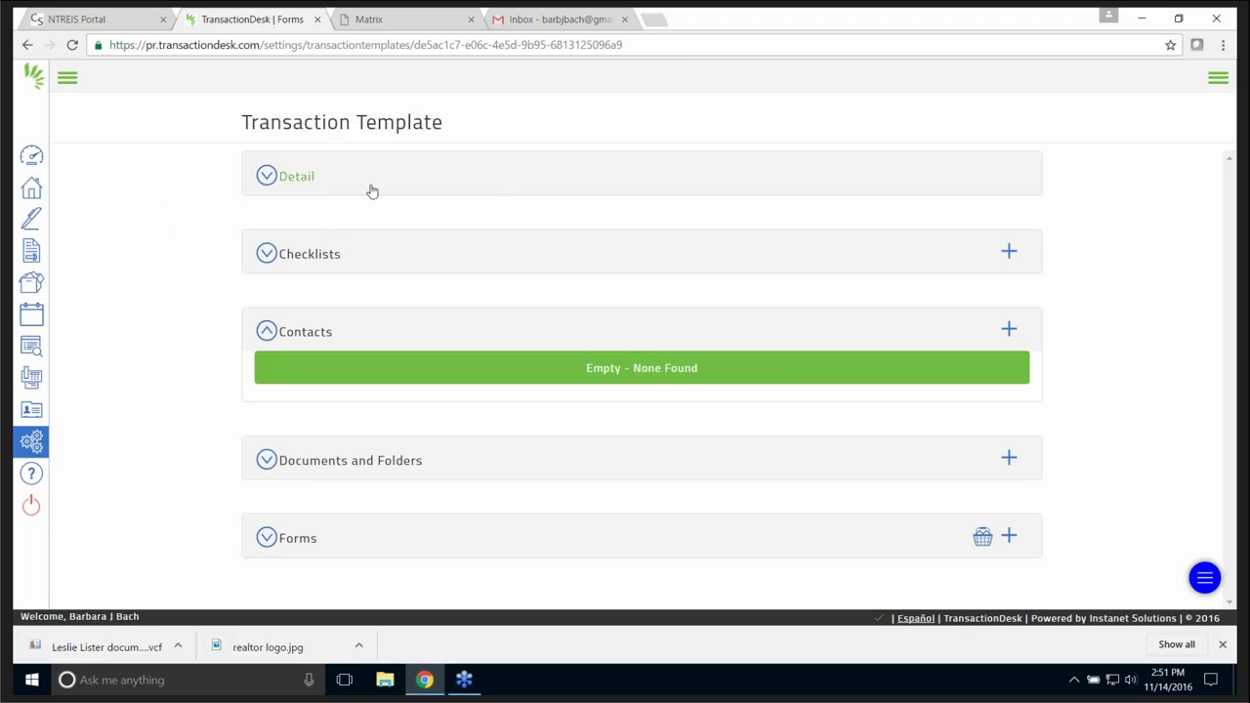
click(30, 191)
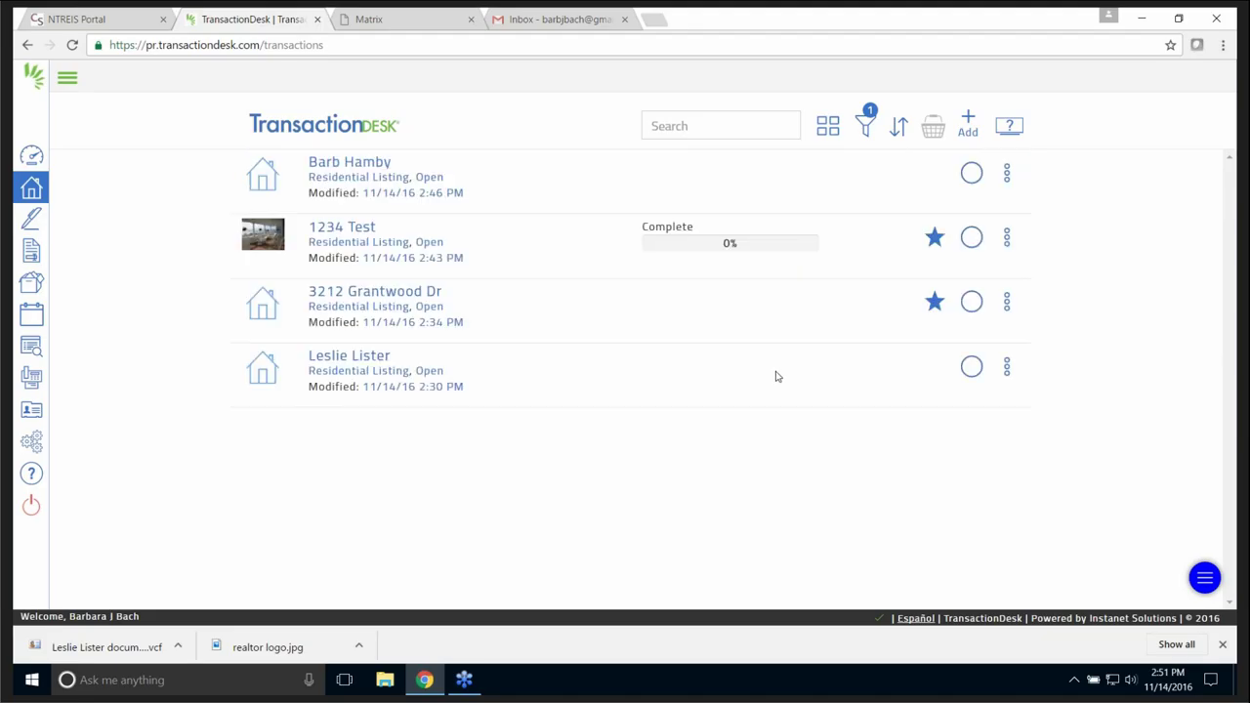
- Create transaction 'from template' using the Solds template, with no import data source
click(967, 121)
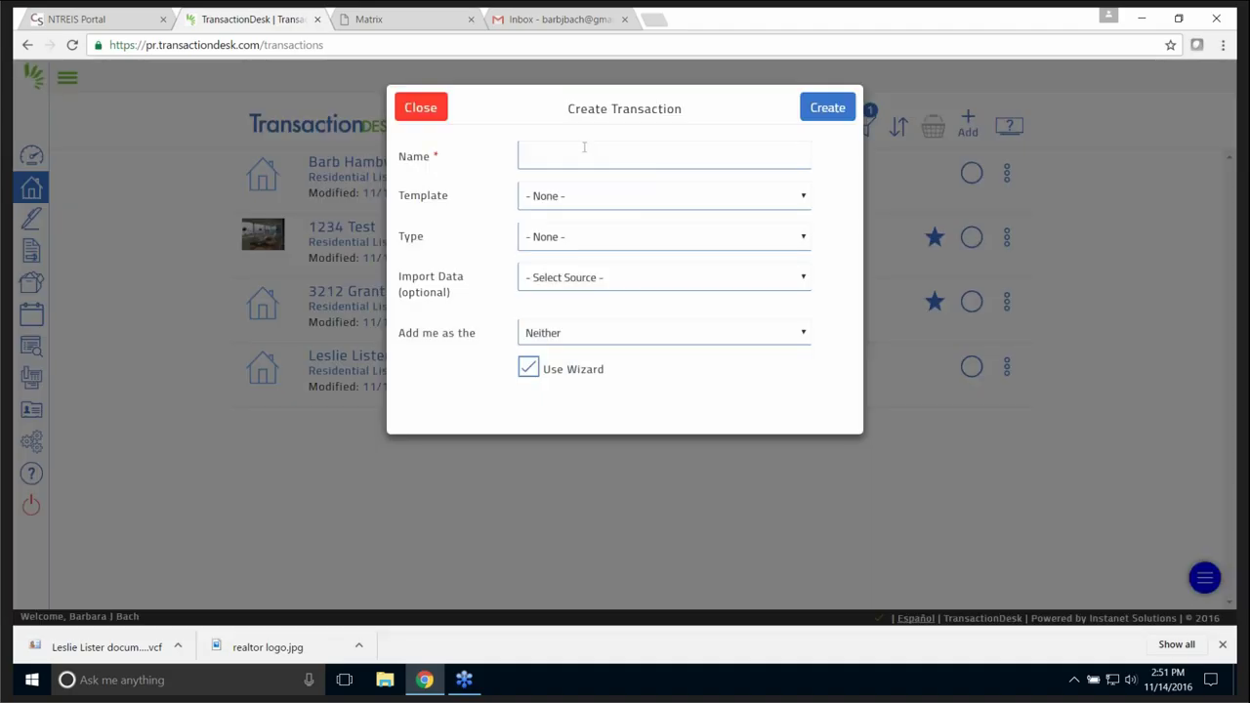
click(592, 151)
text(from)
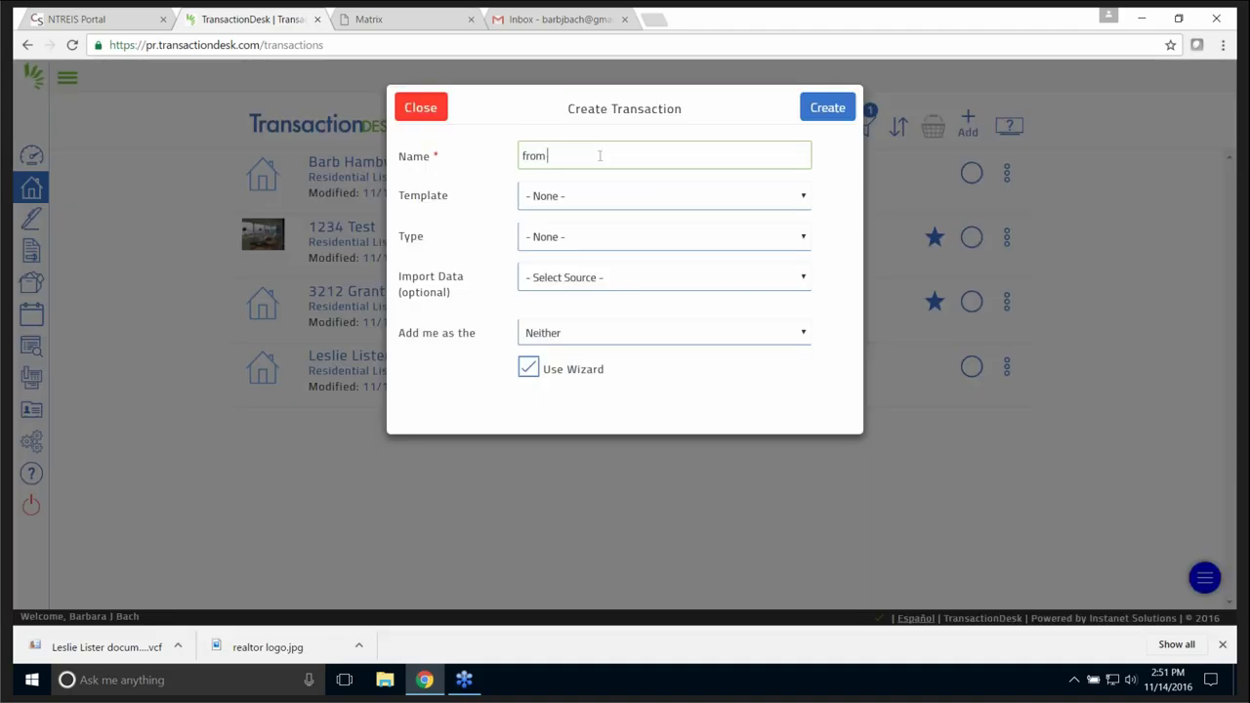
text( template)
click(805, 198)
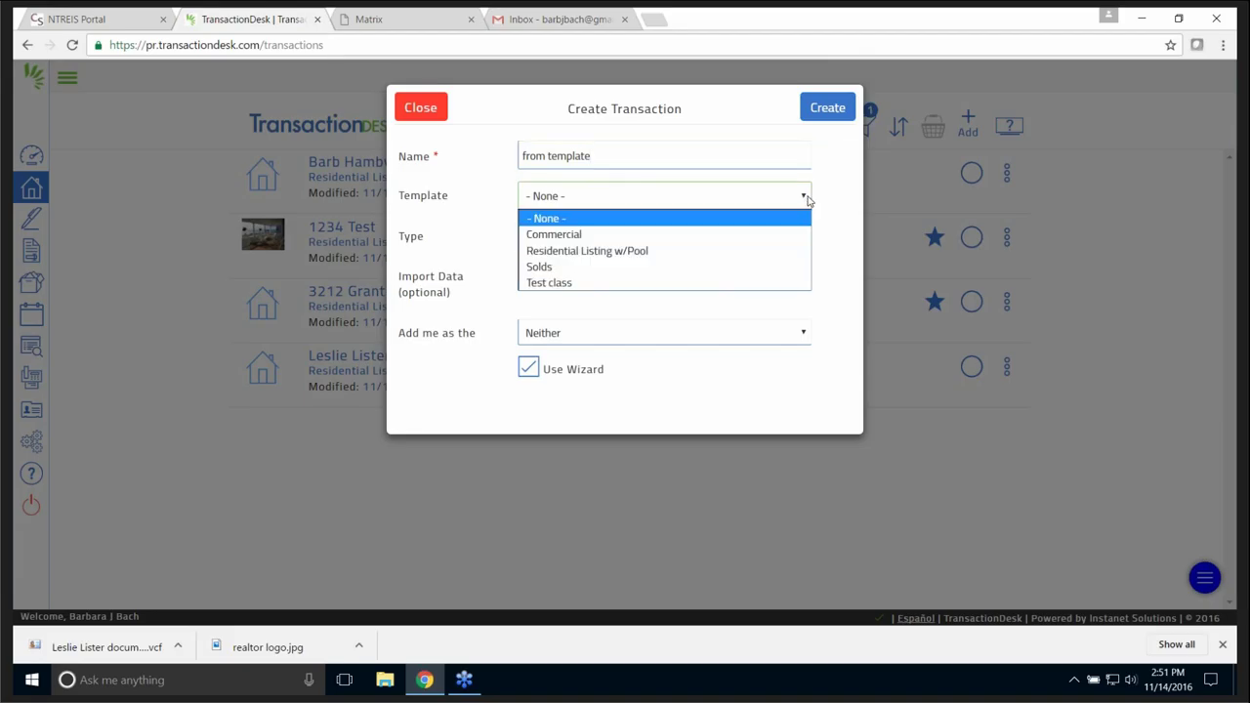
click(542, 271)
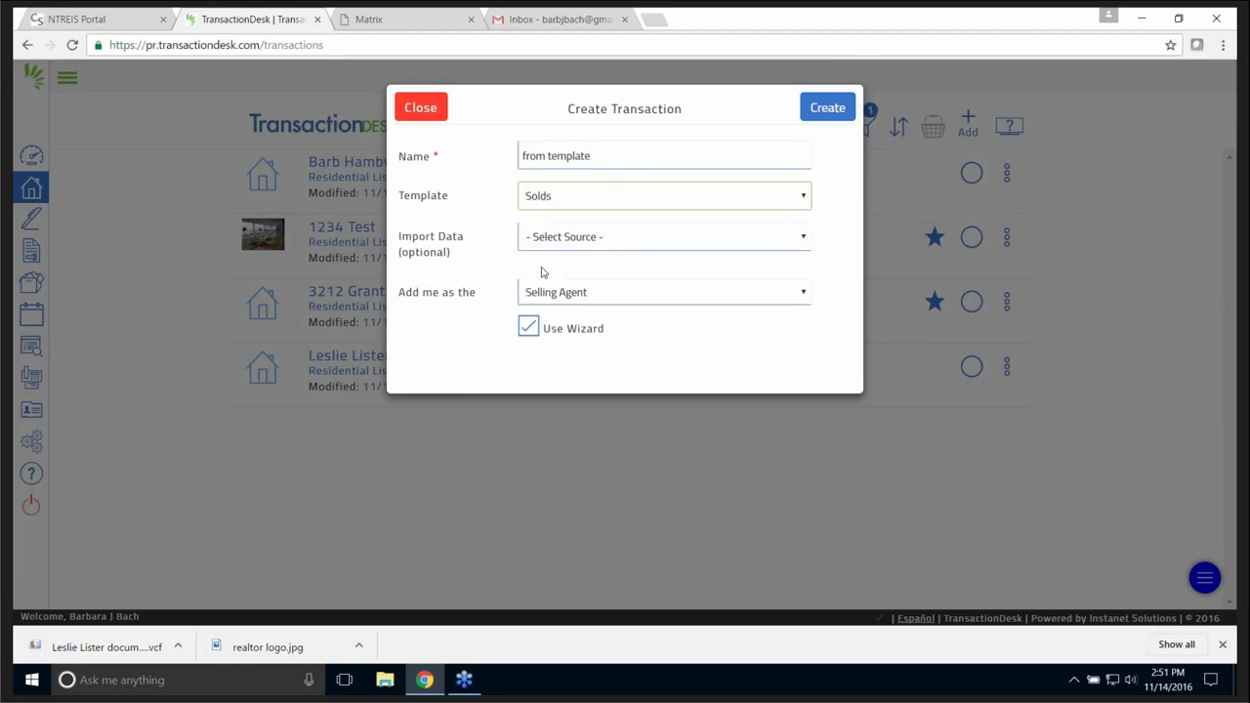
click(807, 238)
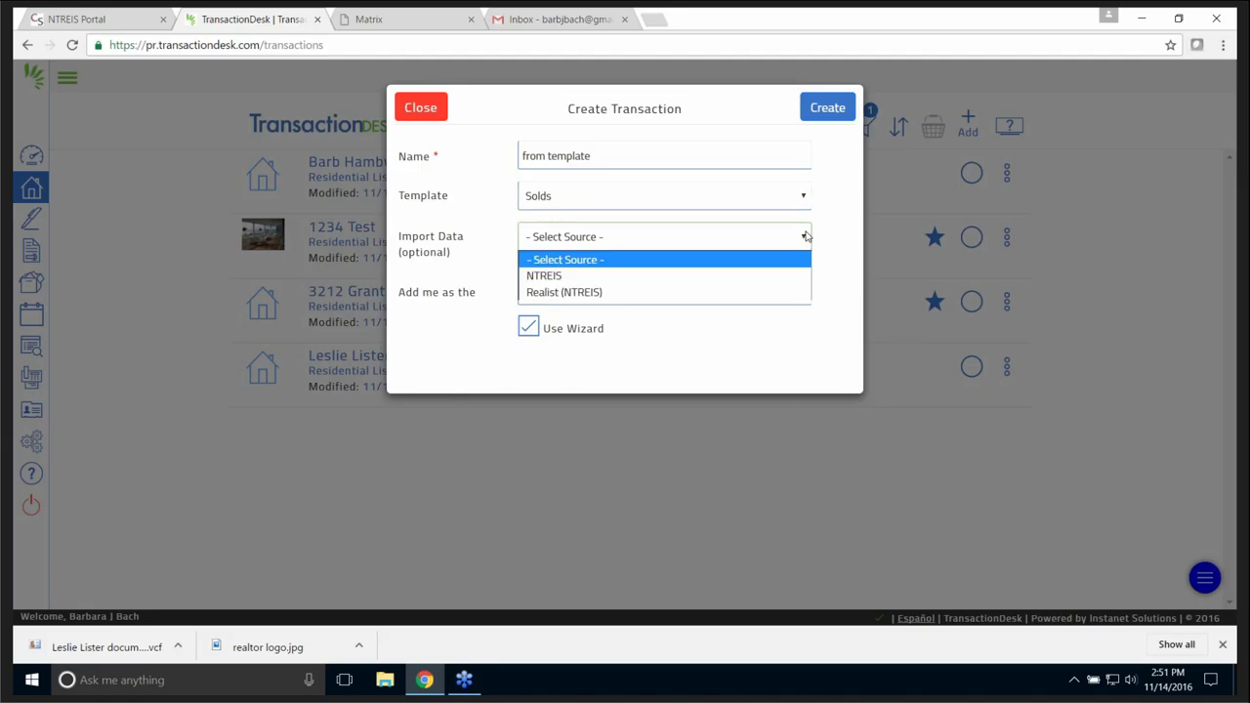
click(806, 237)
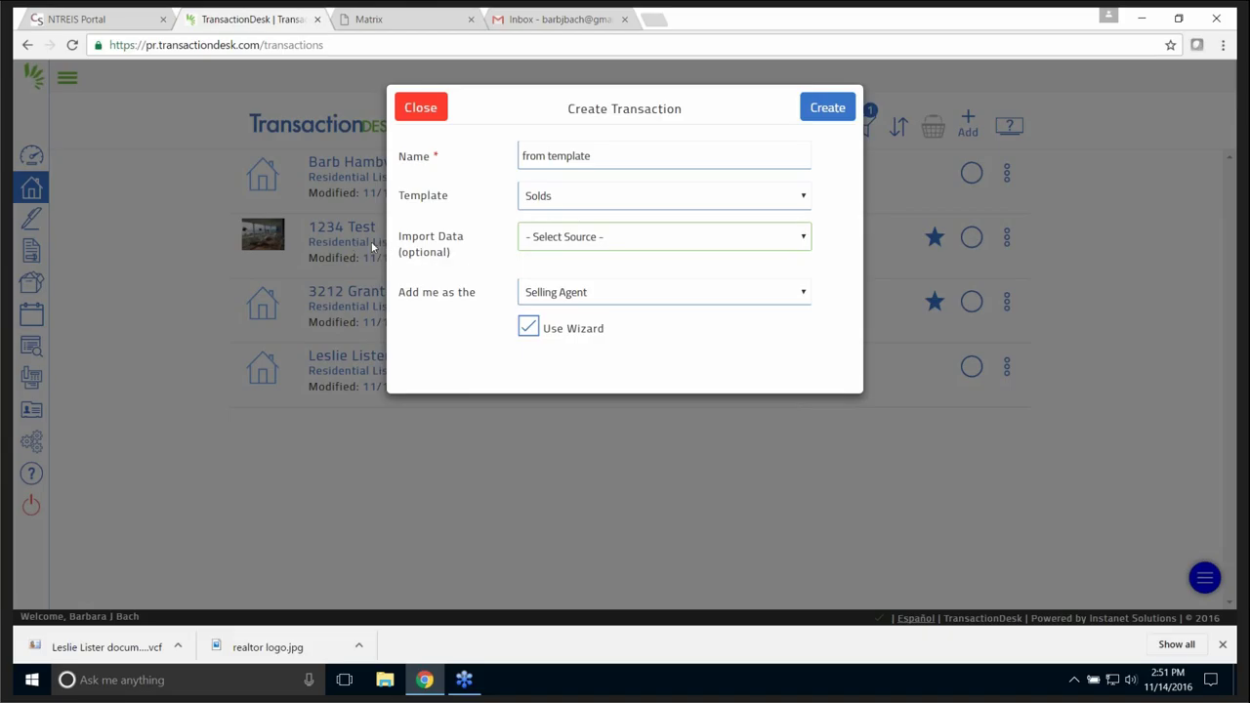
click(834, 113)
click(835, 110)
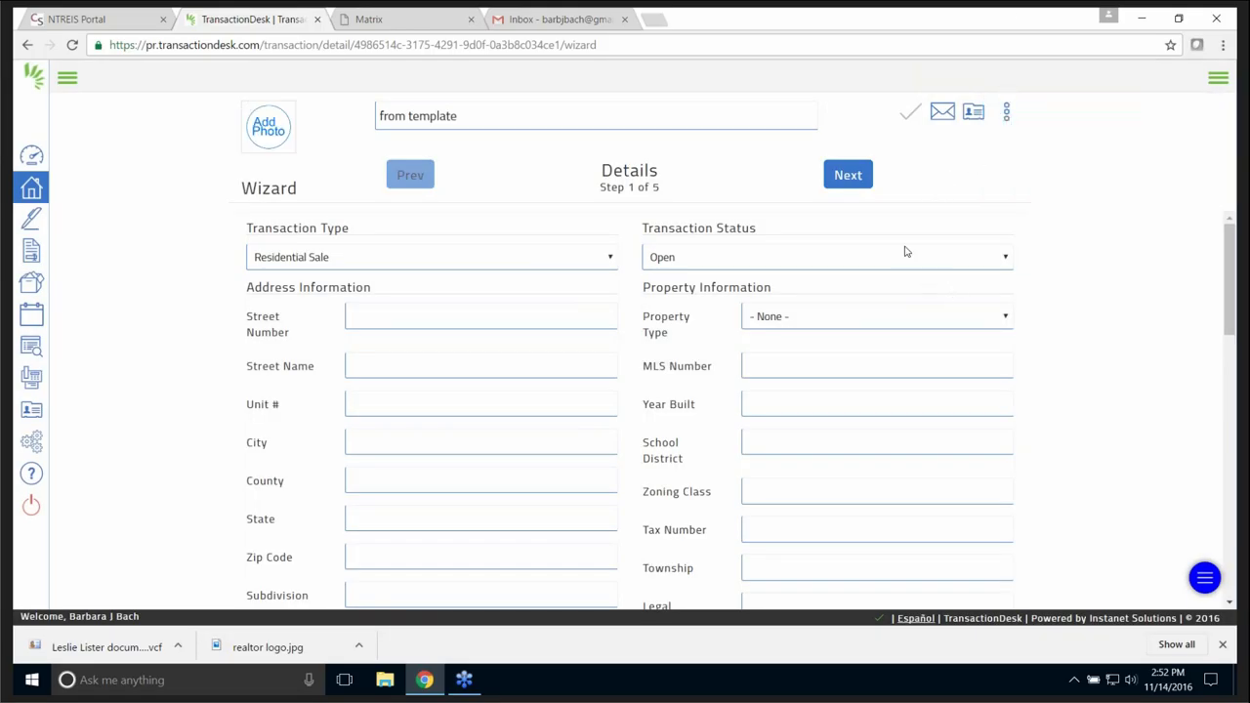
- Finish the dates and contacts steps, then review the dashboard's TAR-1101/TAR-1601 forms and closing tasks
click(849, 177)
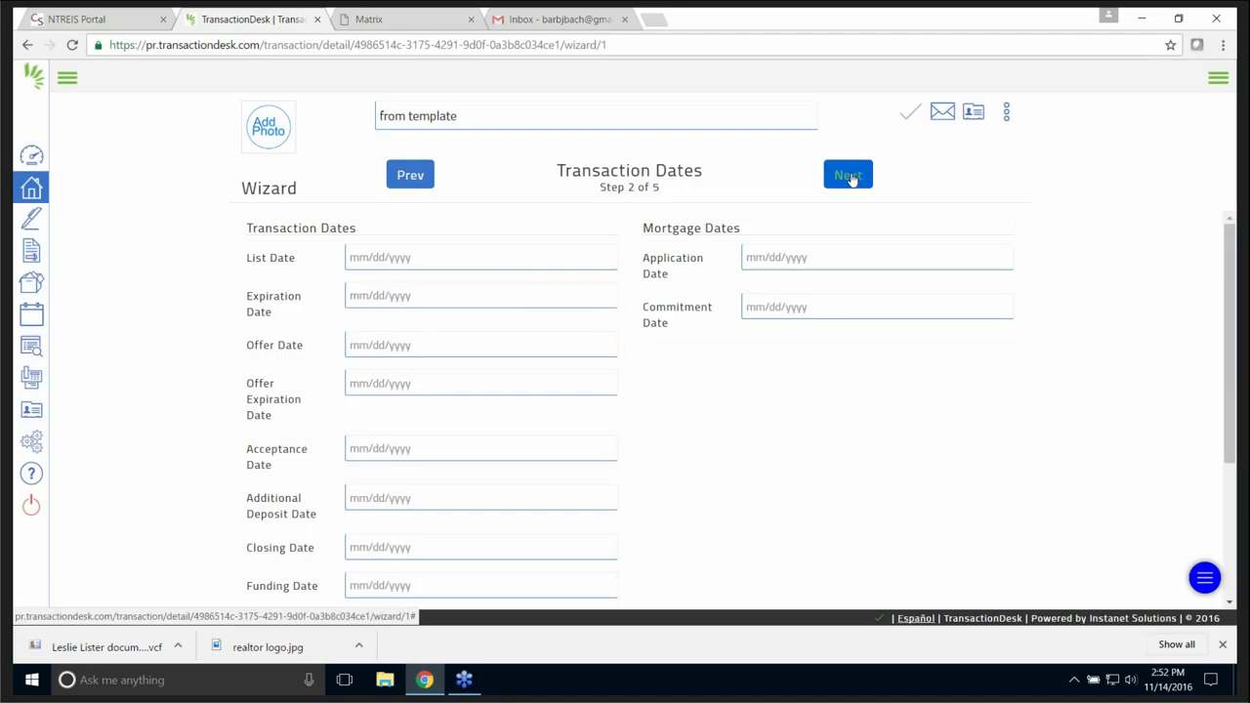
click(850, 178)
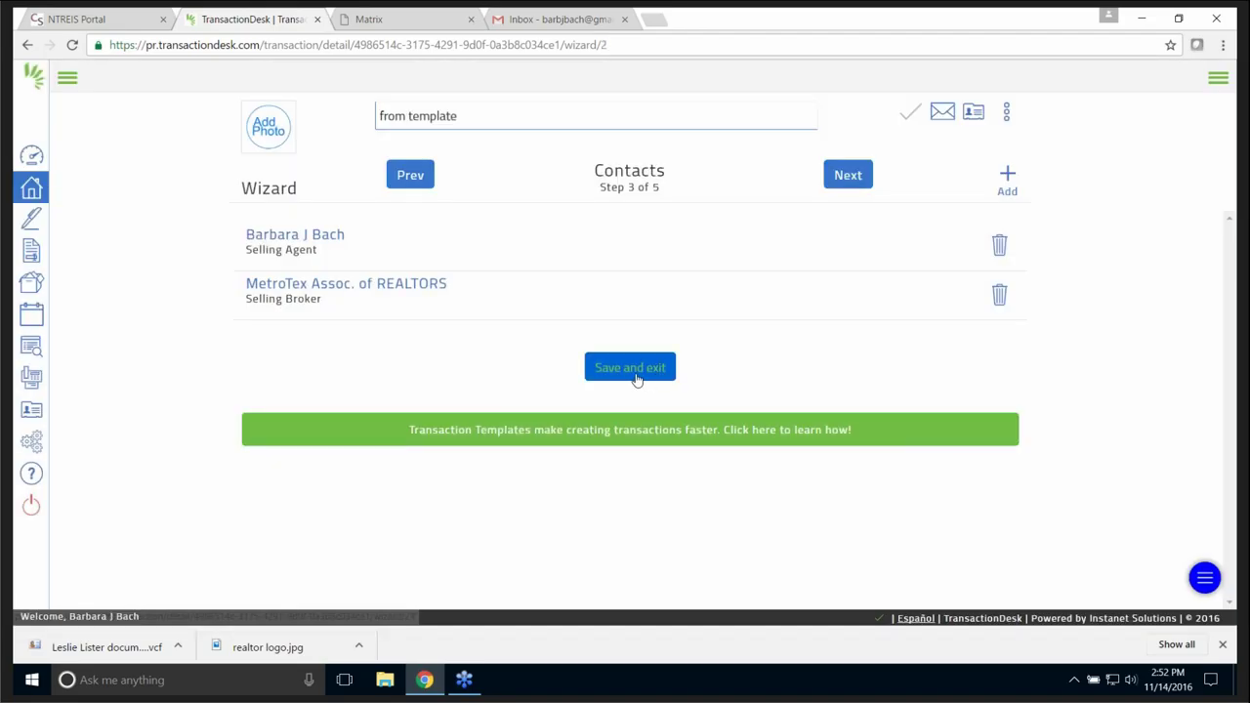
click(633, 368)
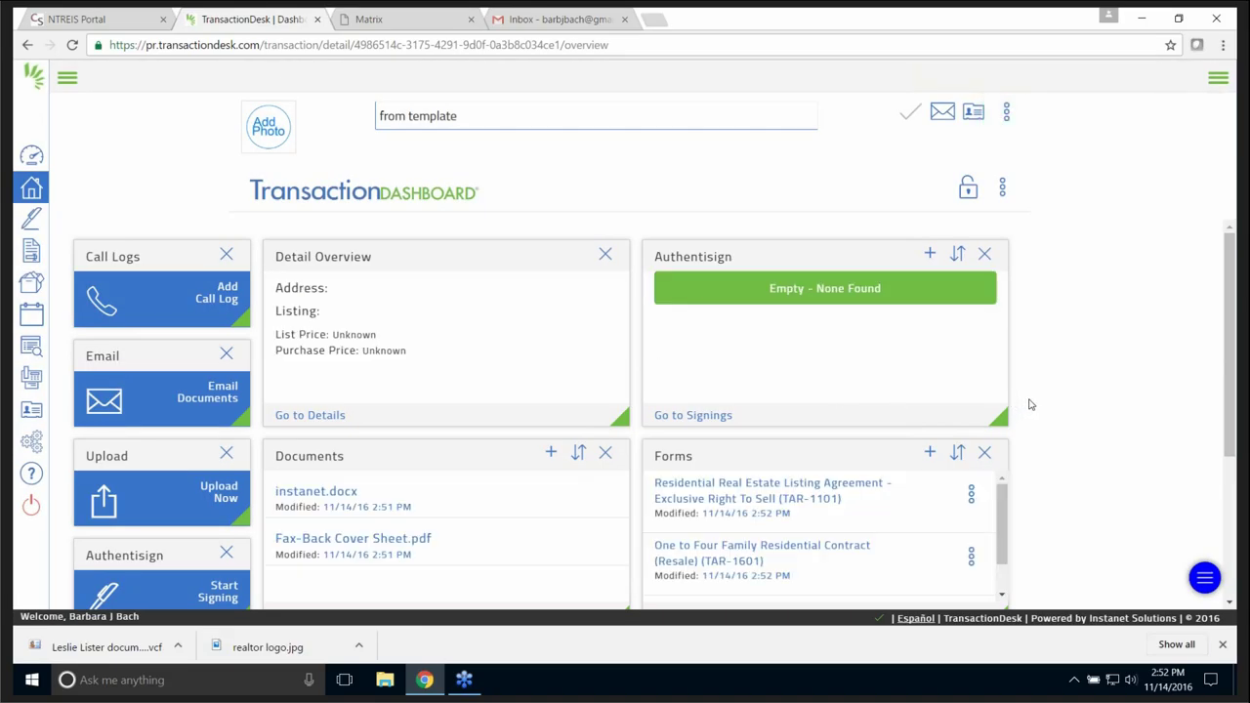
scroll(1029, 404, down, 2)
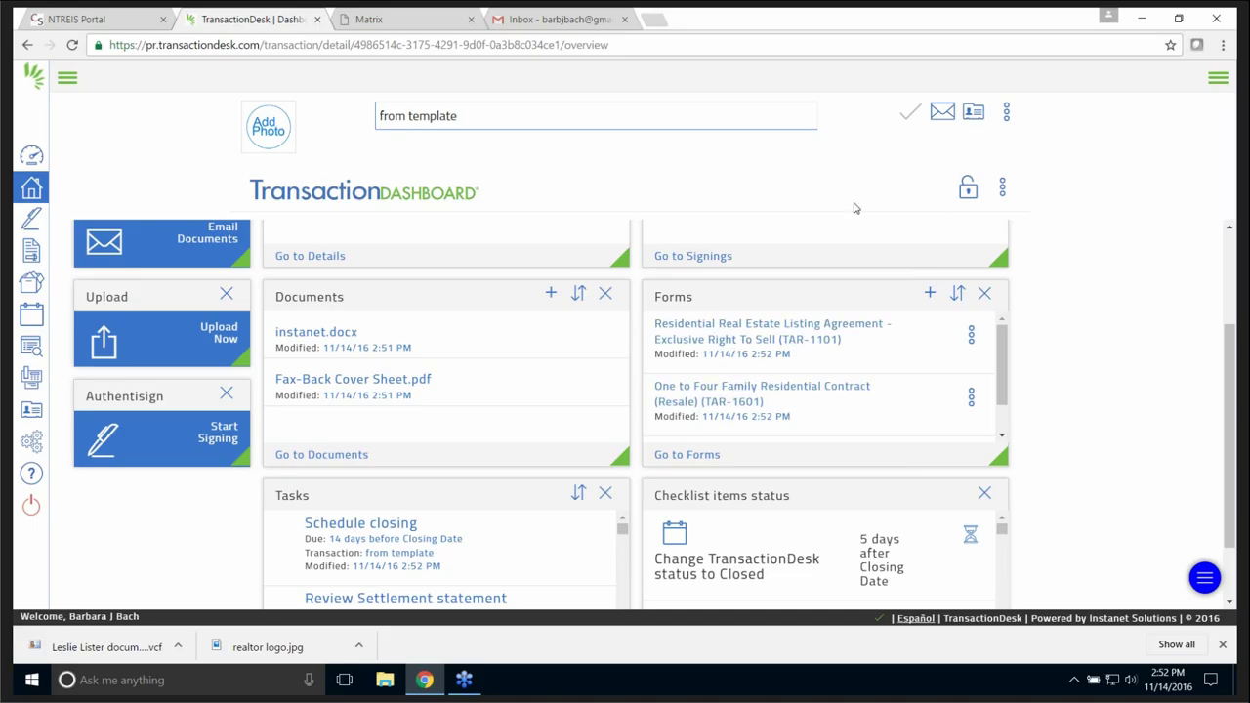
scroll(1186, 378, up, 2)
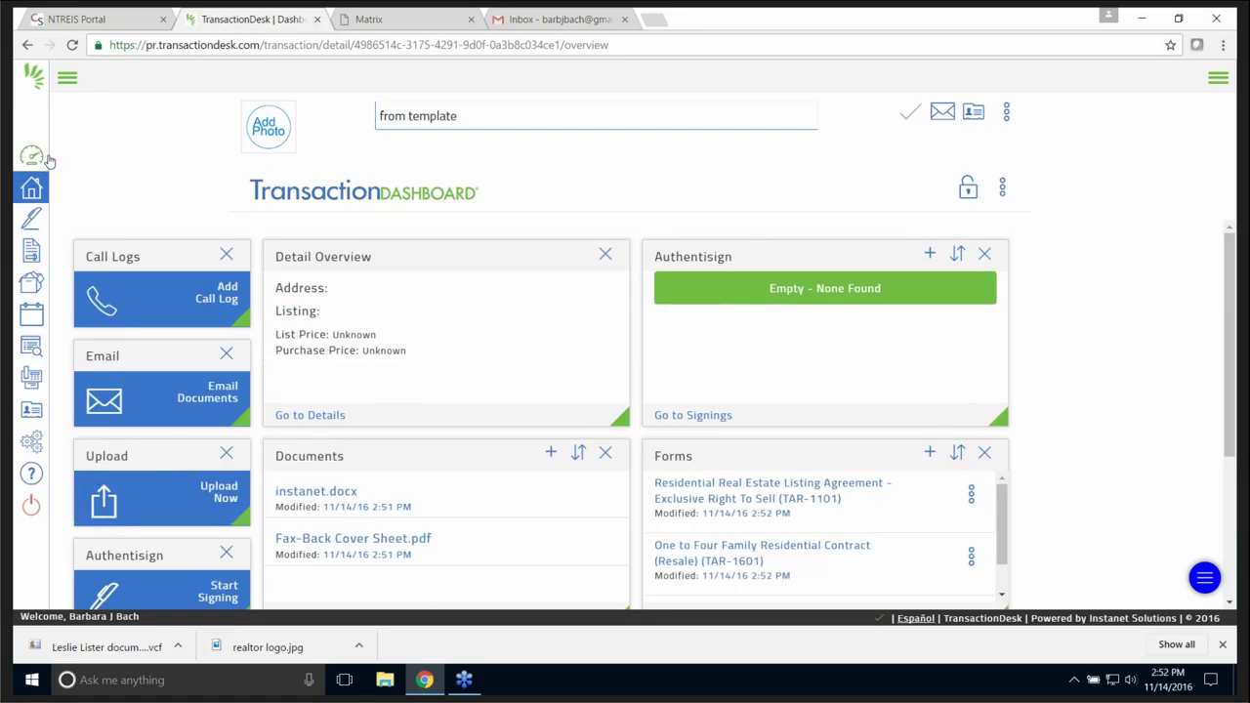
- View the agent dashboard, then bring up the Setup Options settings list
click(31, 157)
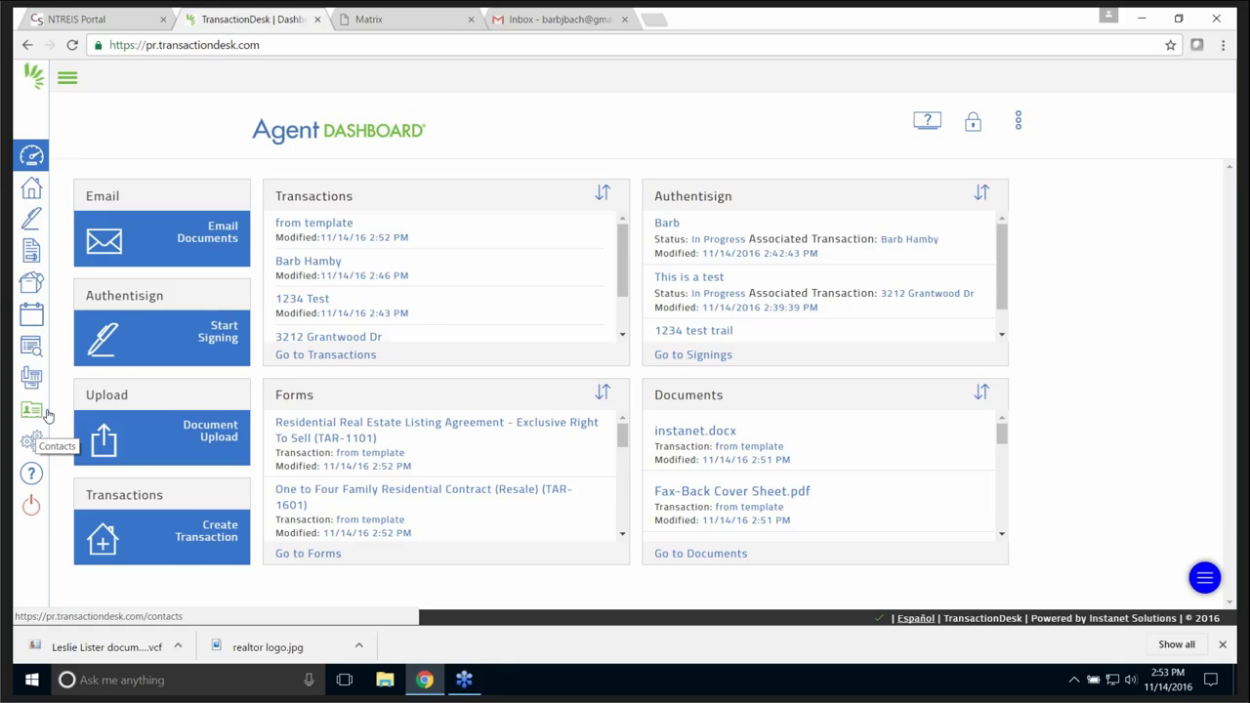
click(34, 444)
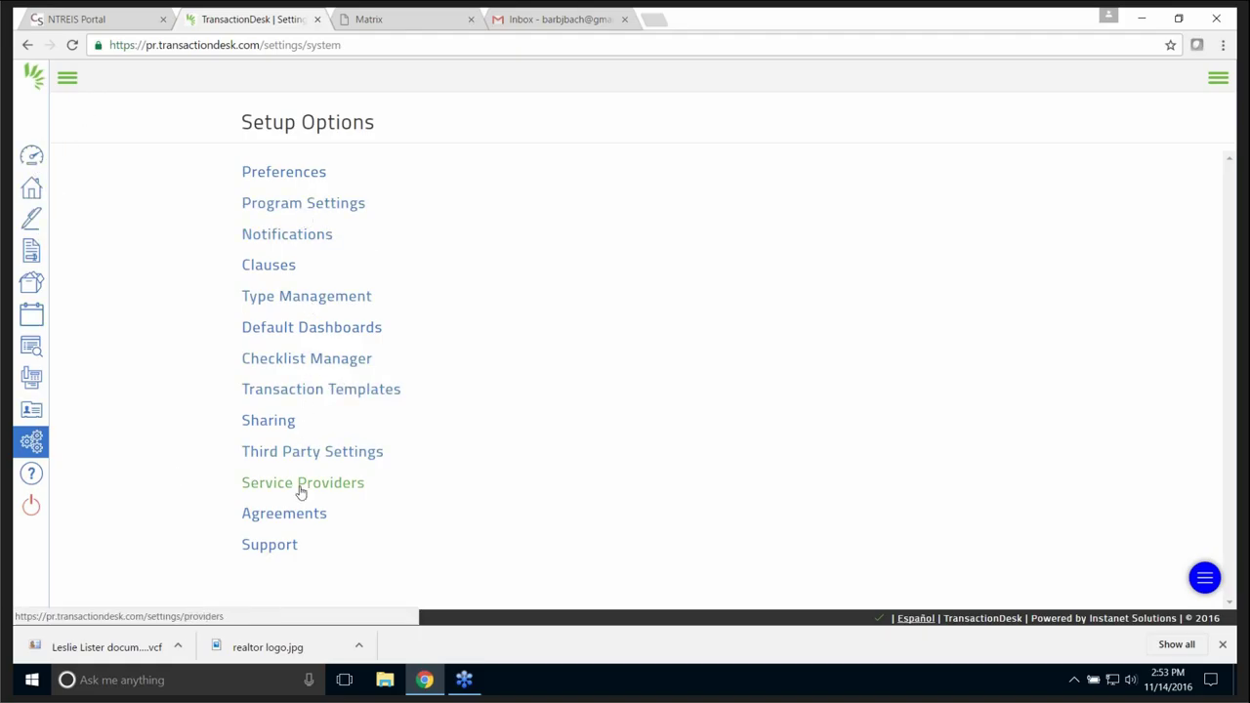
- Look through the Preferences and Program Settings pages from Setup Options
click(302, 173)
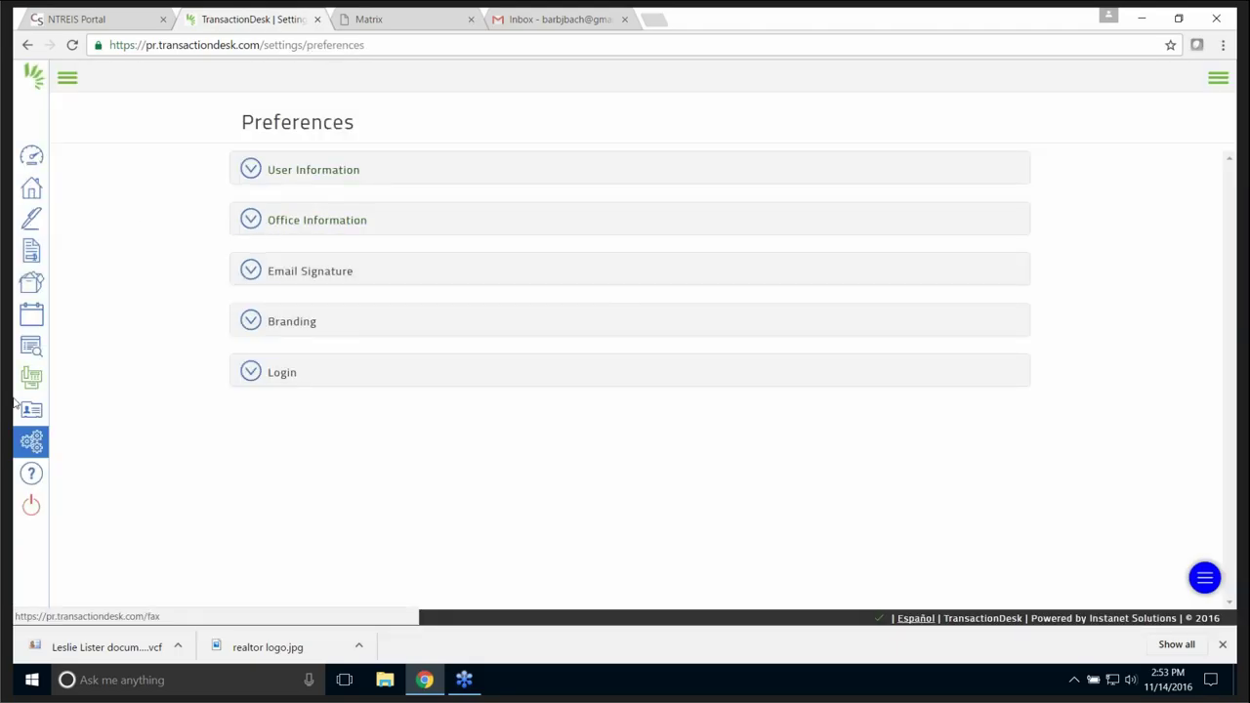
click(36, 442)
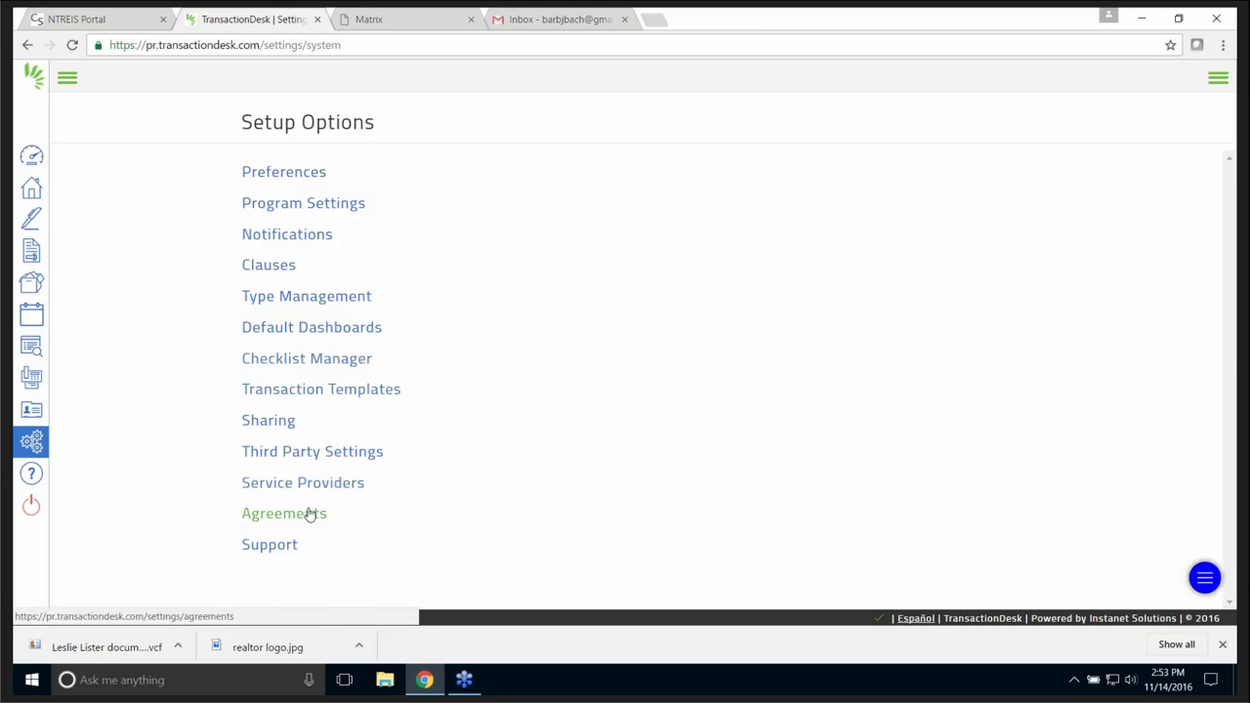
click(333, 206)
click(34, 451)
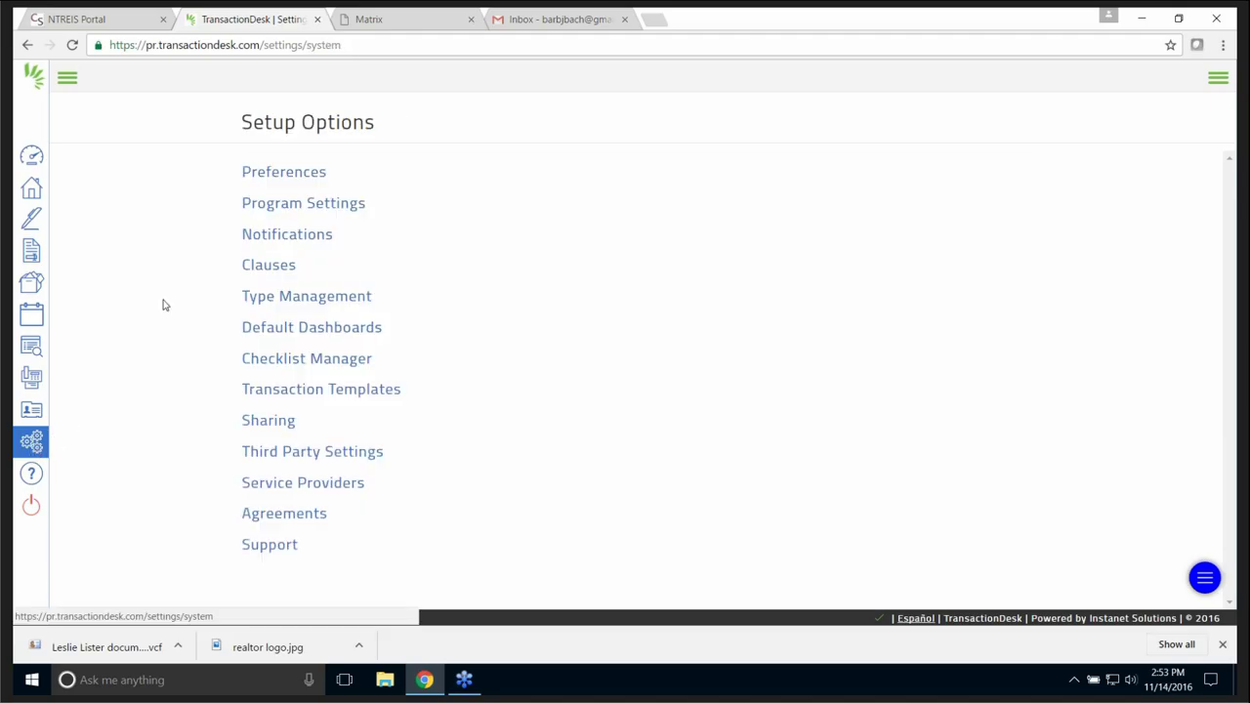
- Expand and collapse Office Information in Preferences, view Checklist Manager, then return to the agent dashboard
click(296, 174)
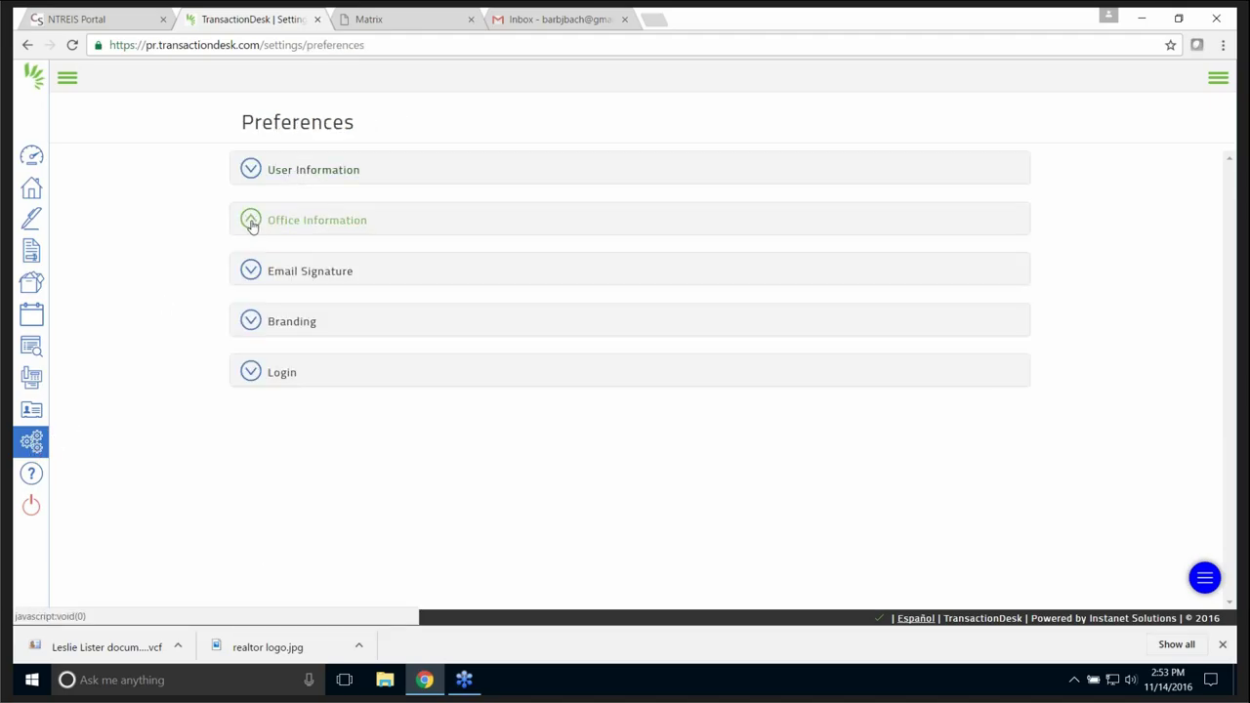
click(251, 224)
click(252, 222)
click(32, 443)
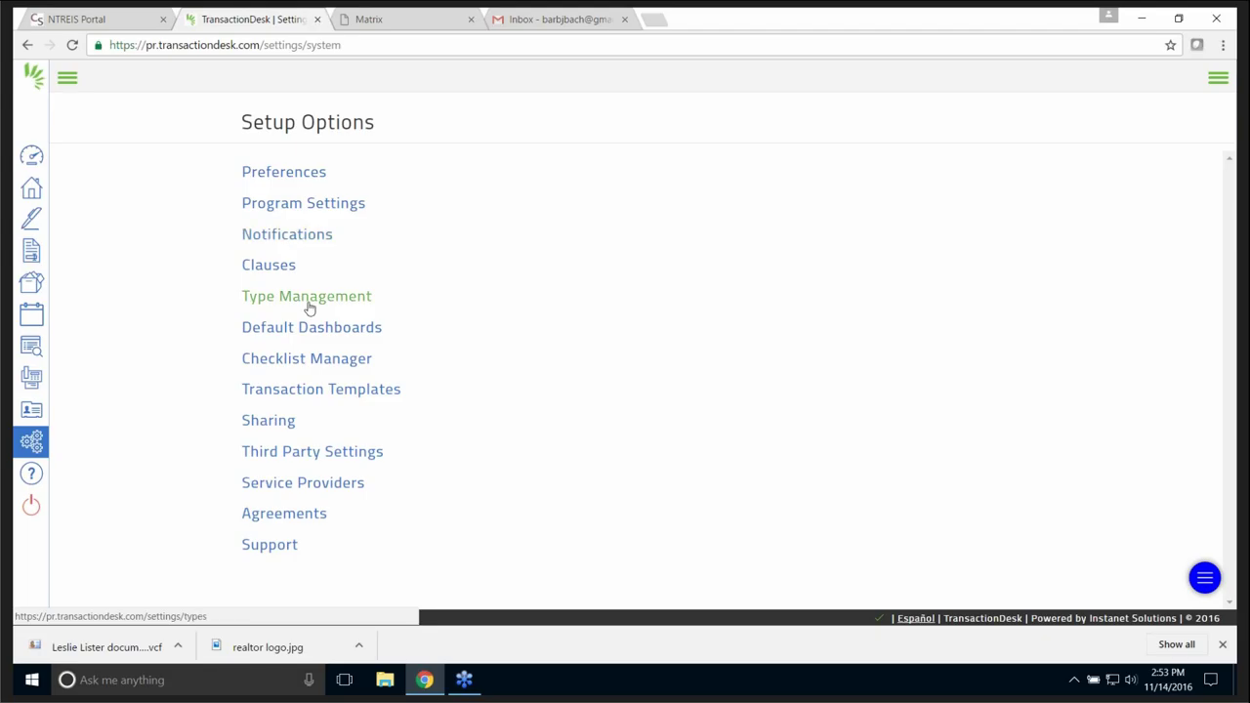
click(309, 360)
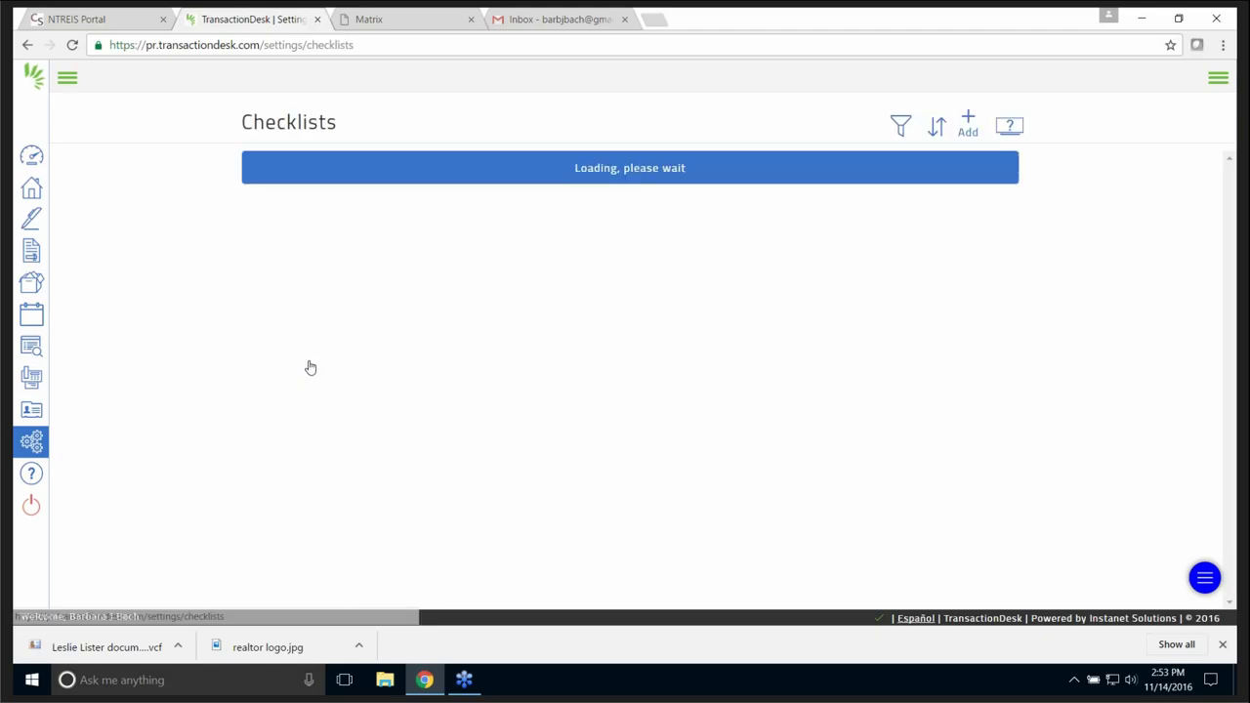
click(32, 156)
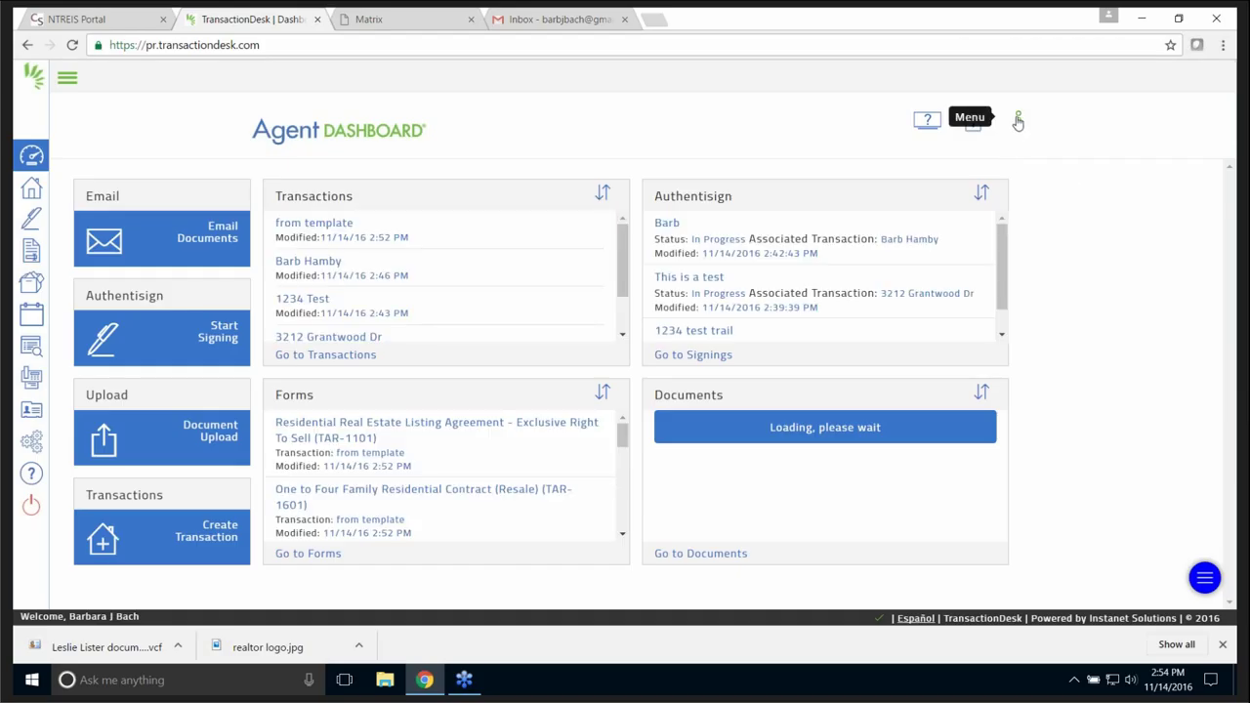
click(1018, 120)
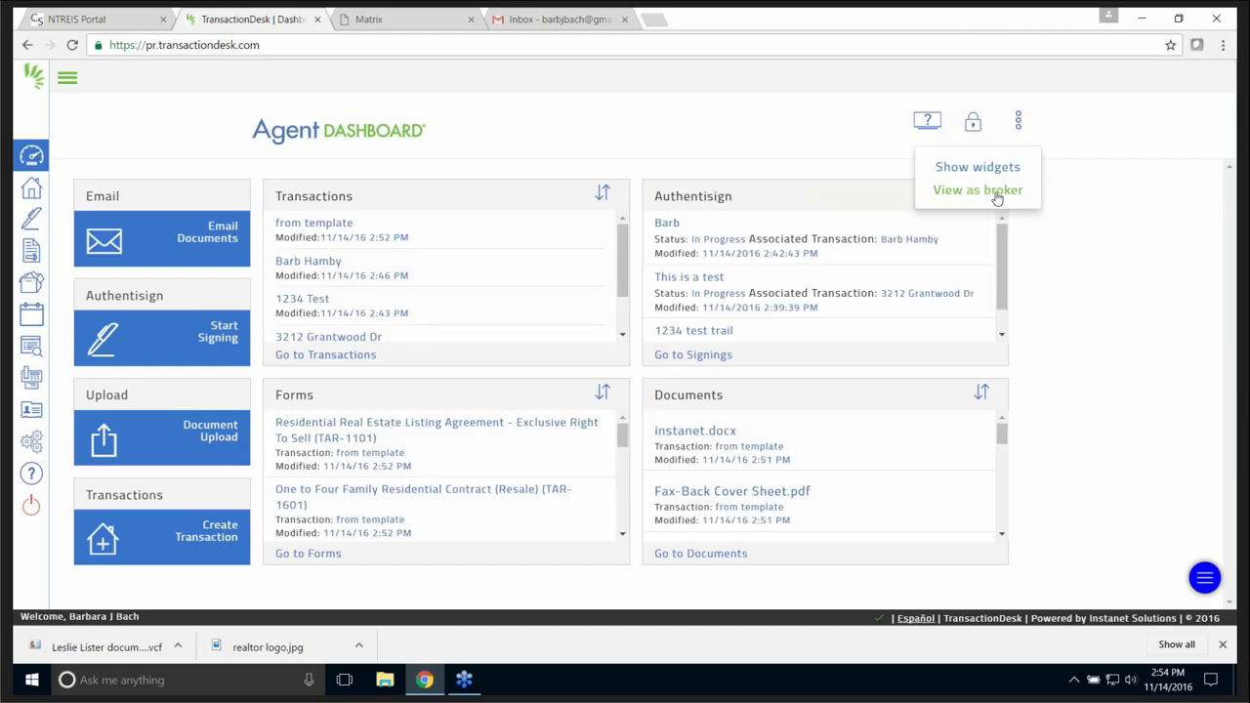
click(974, 191)
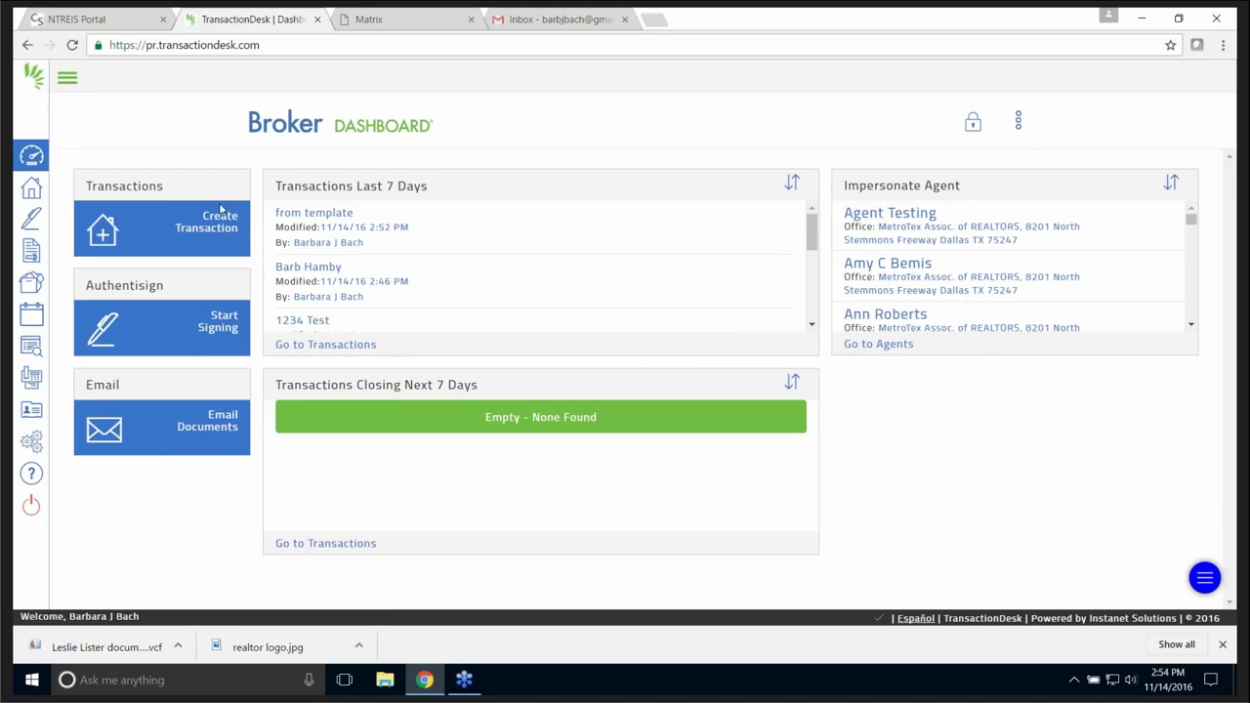
click(32, 349)
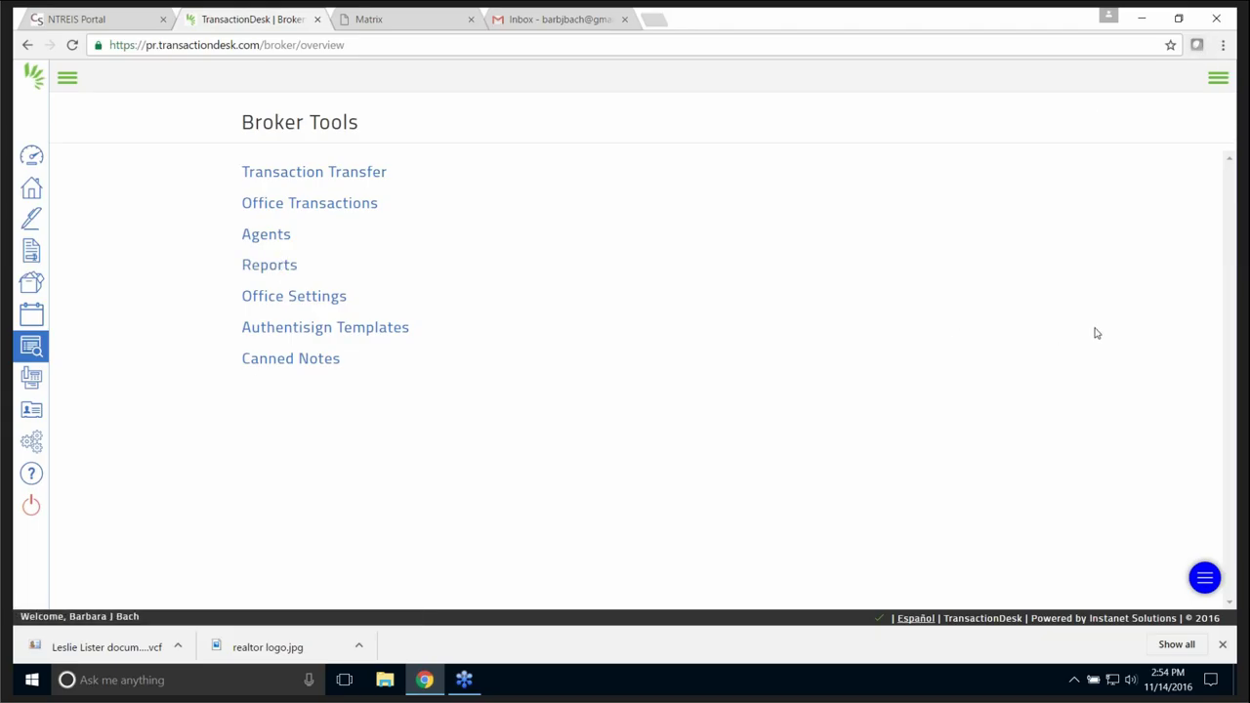
click(31, 156)
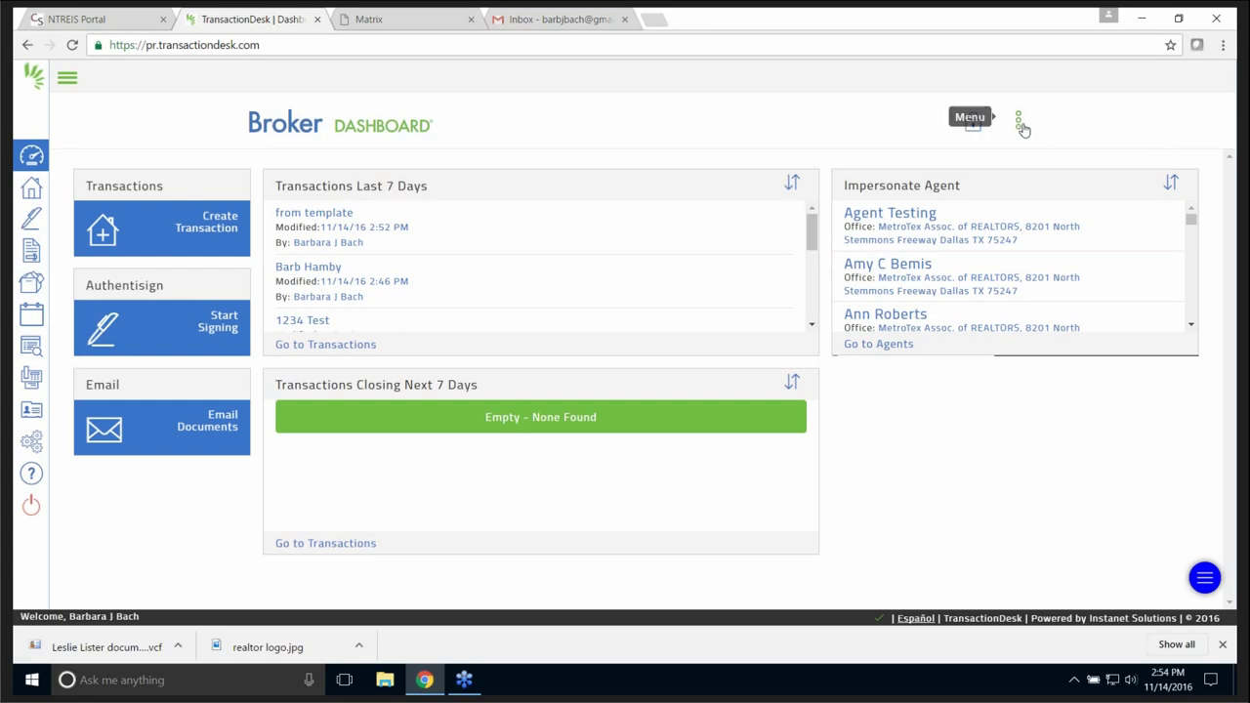
click(1020, 124)
click(1006, 190)
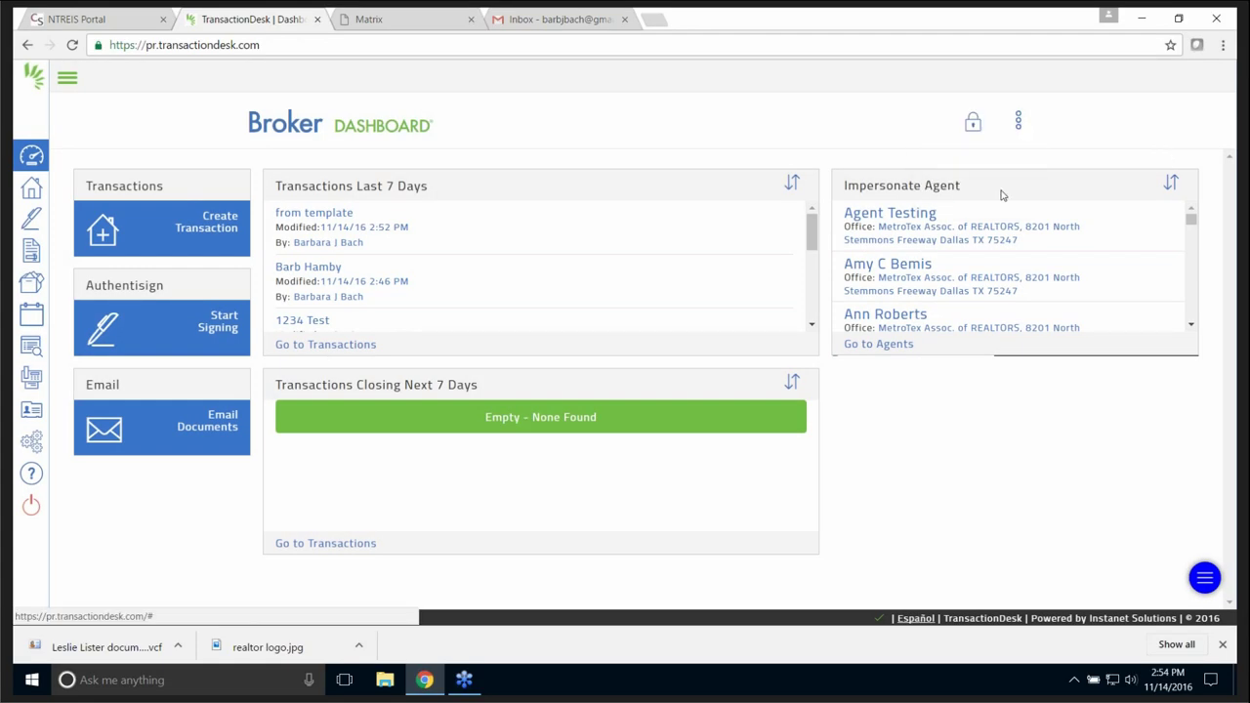
- Look at Broker Tools, then go via the agent dashboard to the Transactions list
click(31, 347)
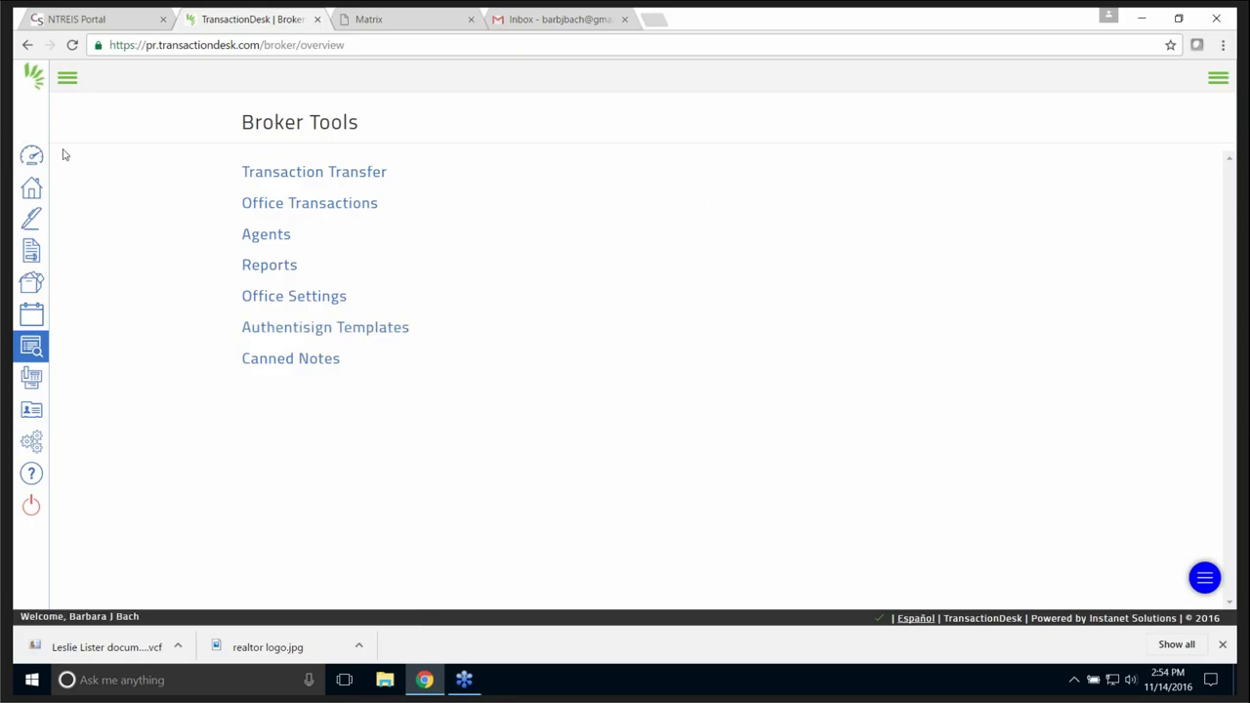
click(32, 157)
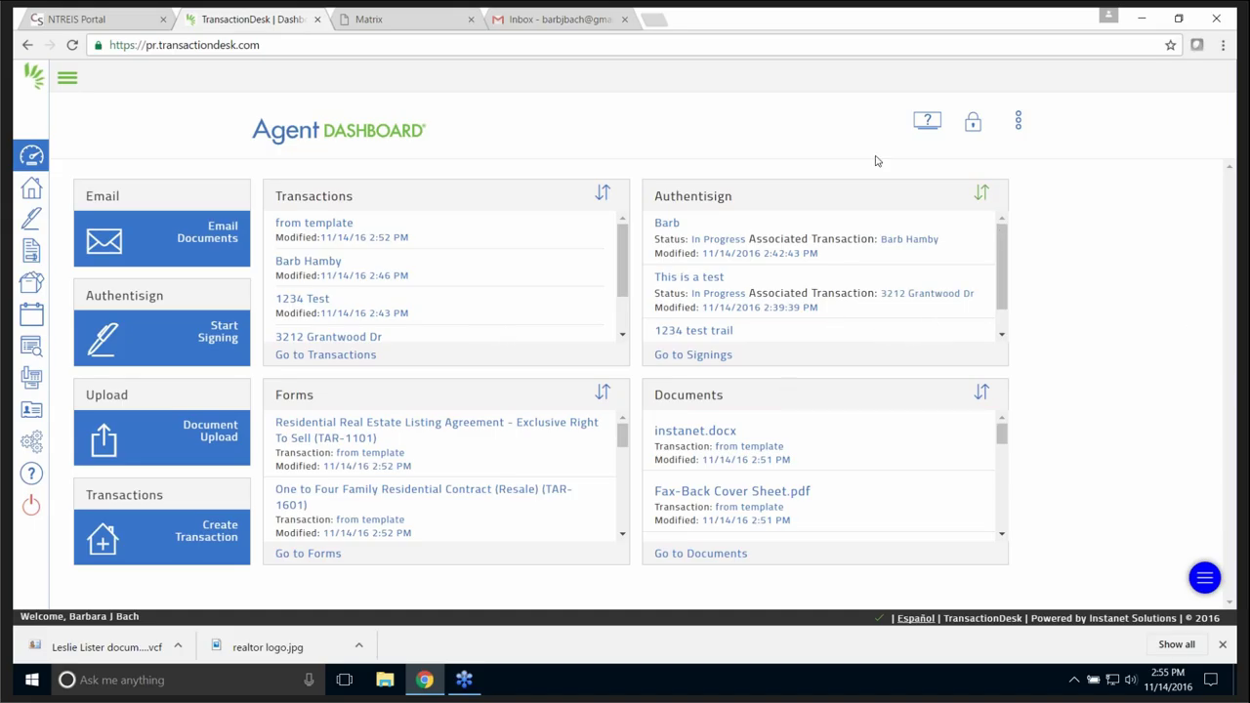
click(30, 189)
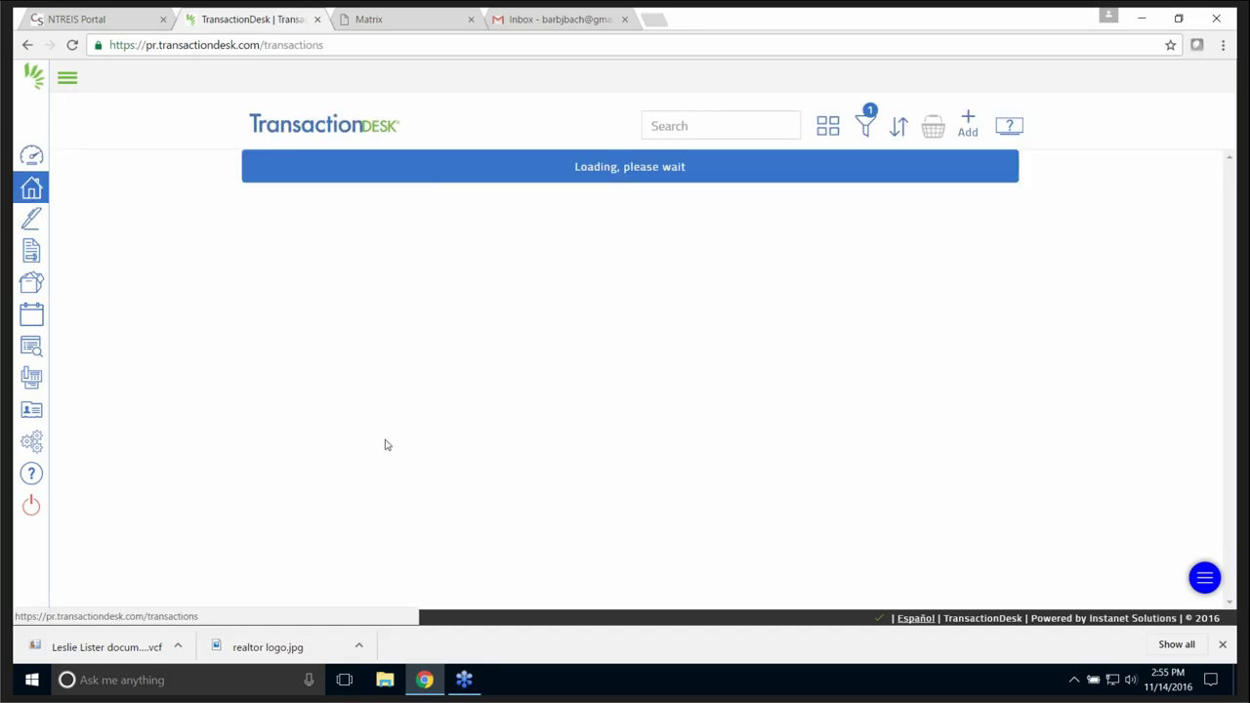
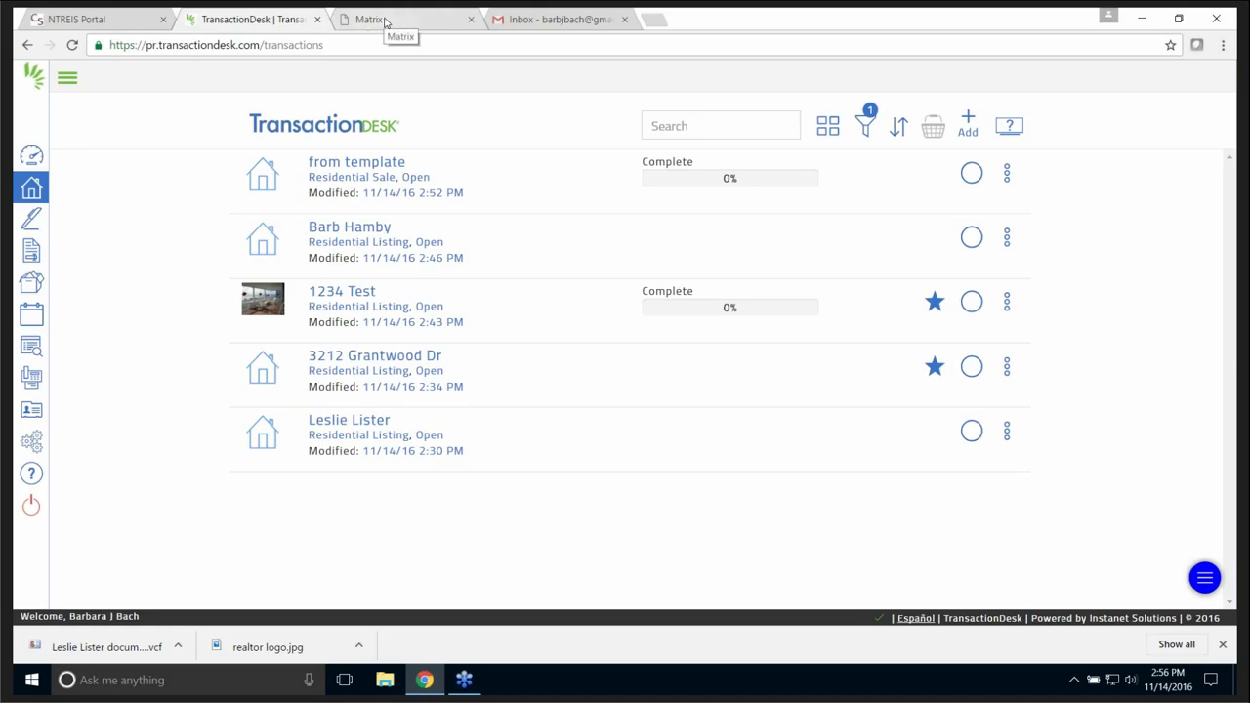
- Open the Authentisign 'This is a test' signing invitation from Gmail's Updates emails
click(552, 20)
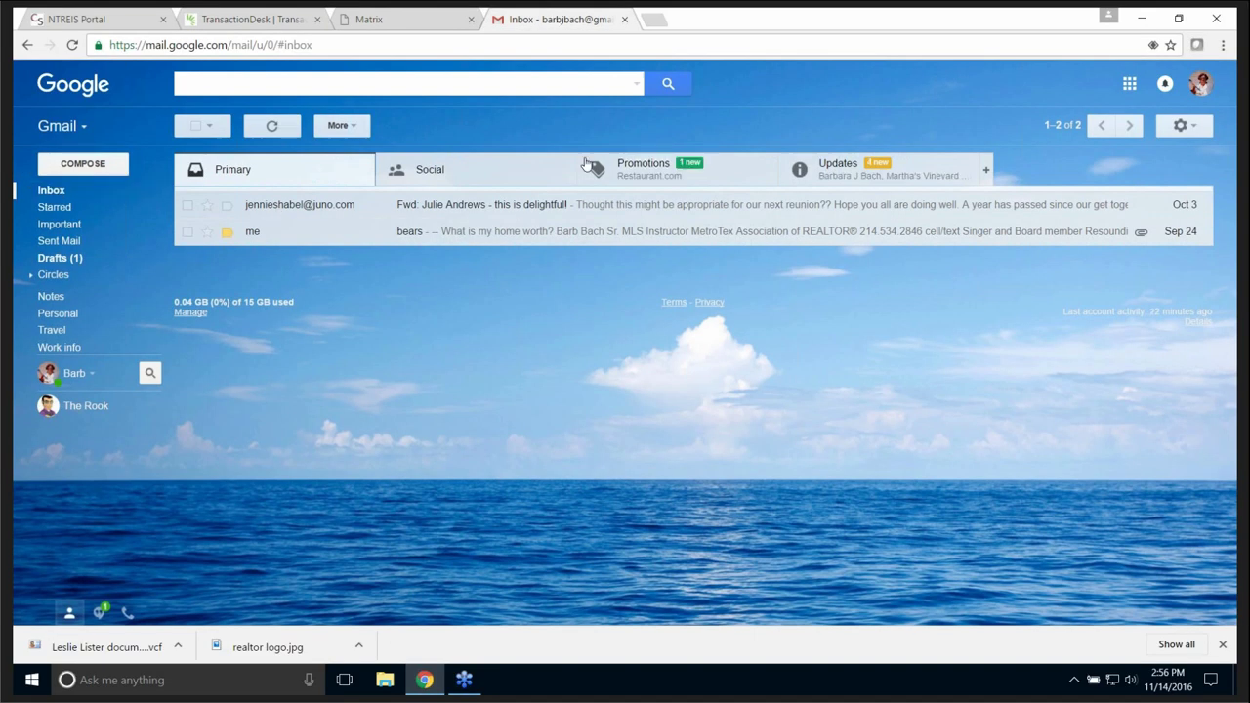
click(879, 168)
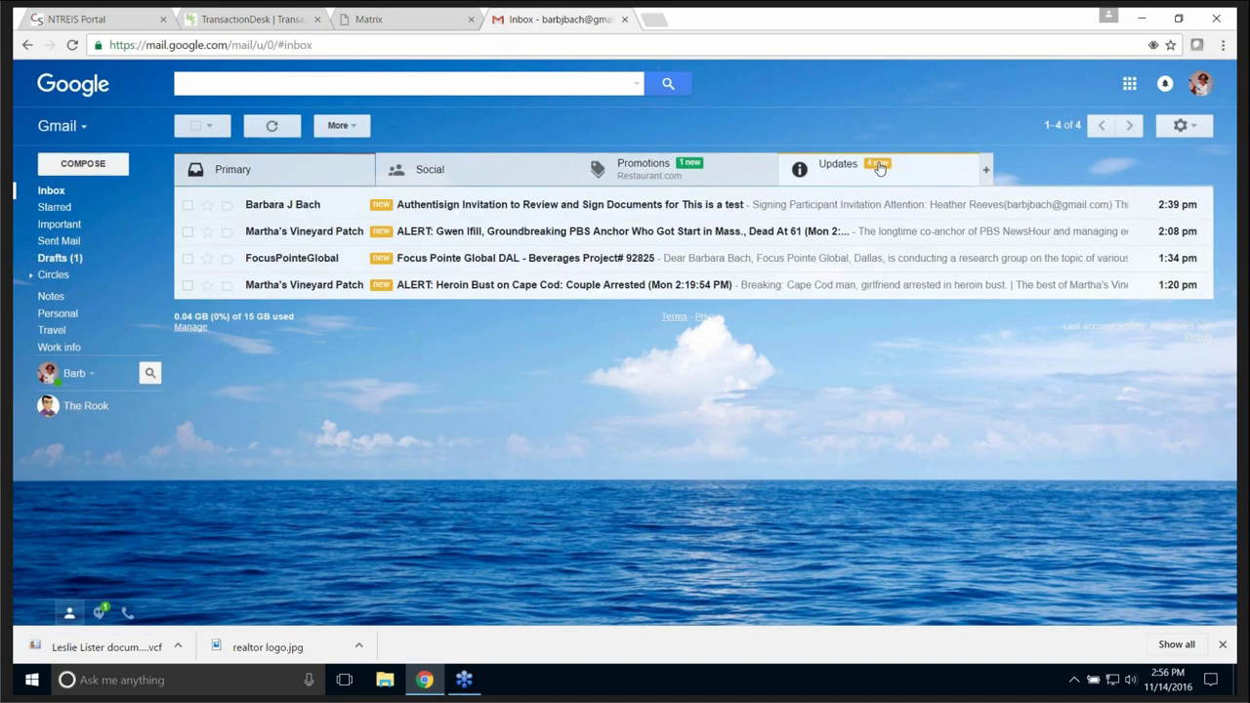
click(538, 206)
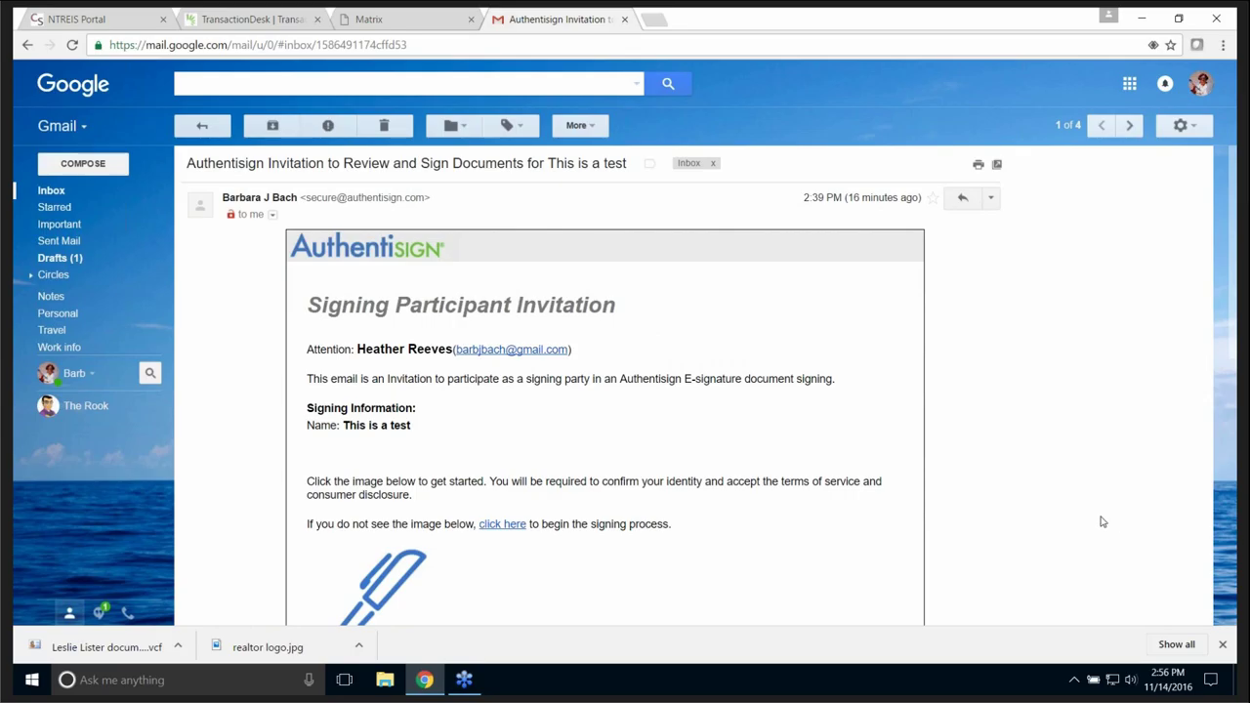
scroll(1113, 524, down, 6)
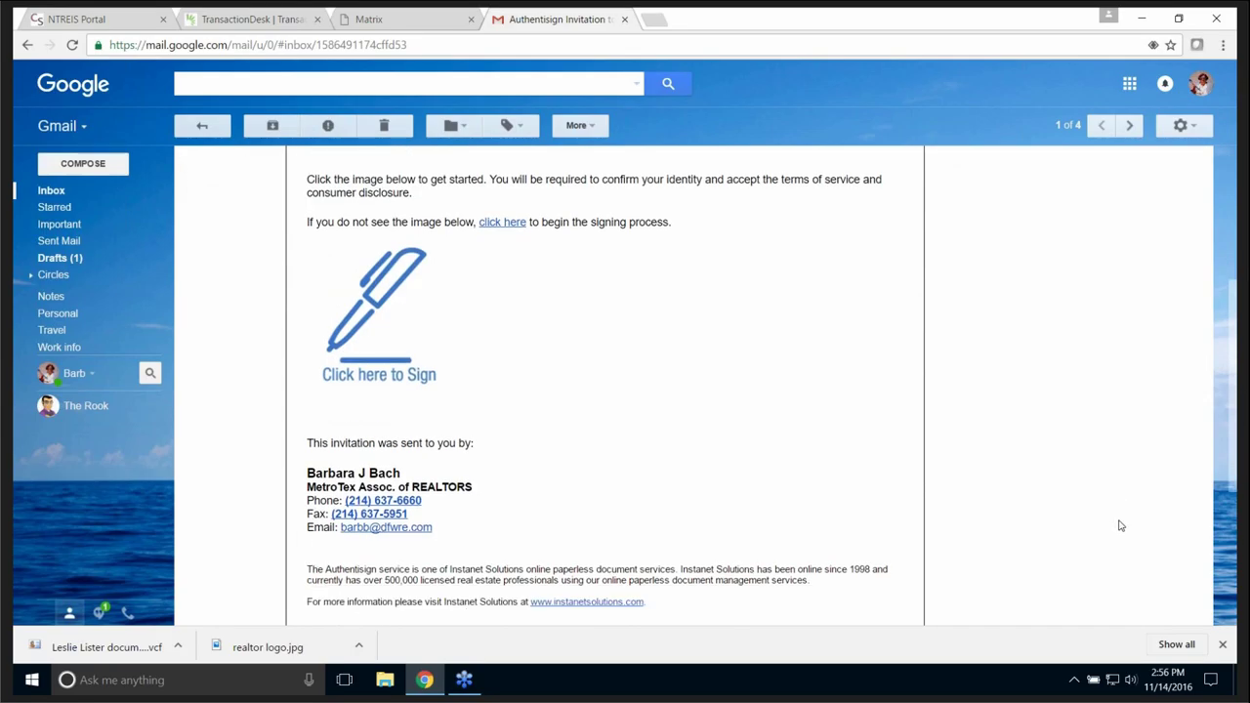
scroll(602, 429, up, 2)
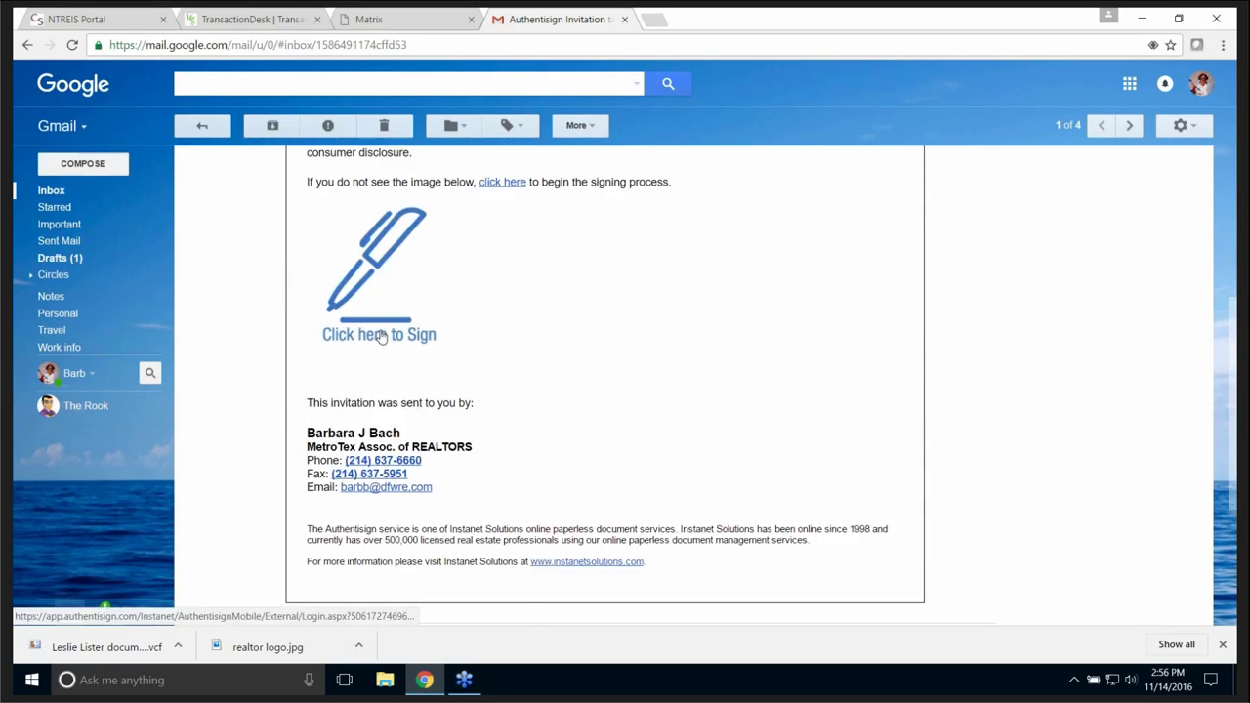
- Launch the signing link, then draw a handwritten signature and initials and adopt them
click(382, 335)
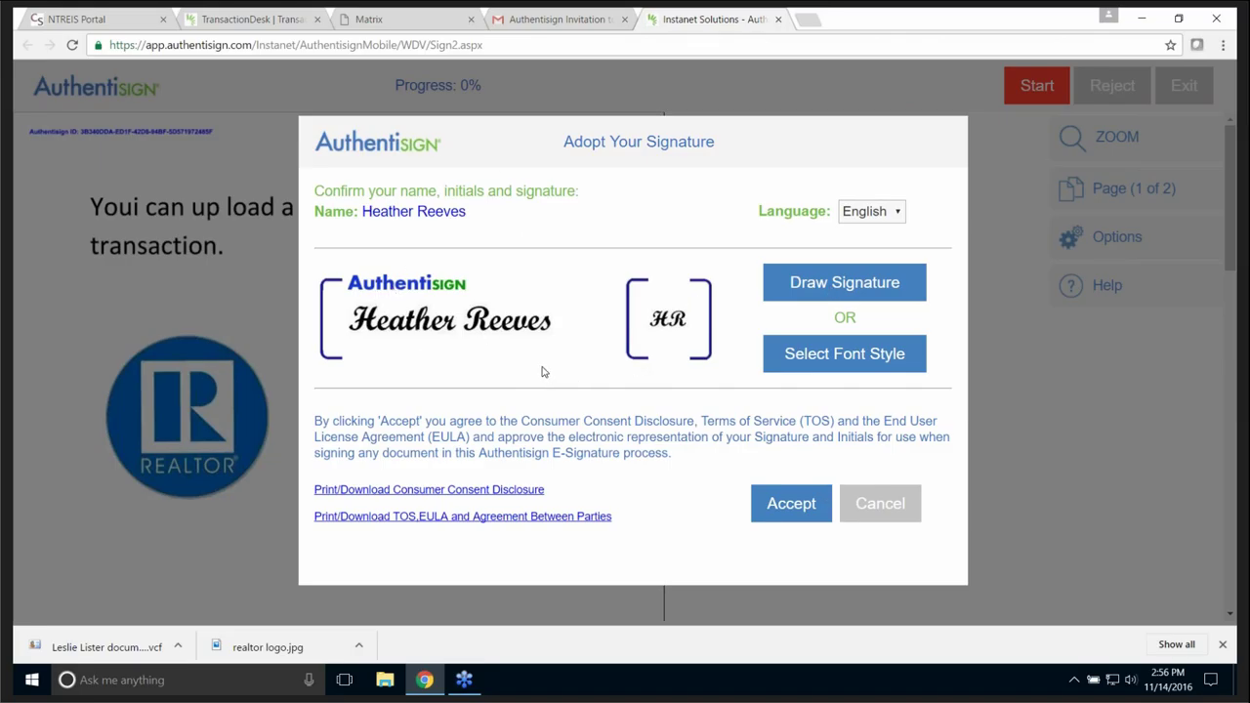
click(836, 284)
mouse_move(372, 344)
mouse_down()
mouse_move(371, 386)
mouse_move(446, 329)
mouse_move(393, 377)
mouse_move(465, 353)
mouse_move(510, 390)
mouse_move(619, 357)
mouse_up()
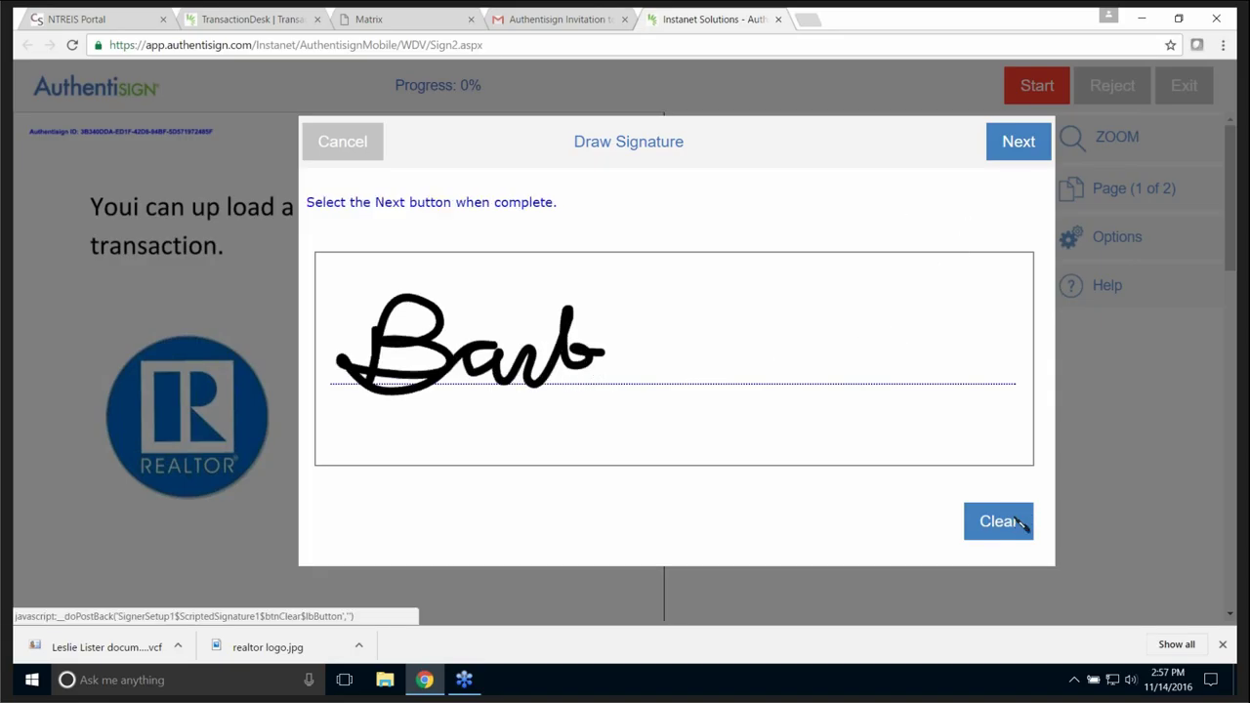
click(1019, 141)
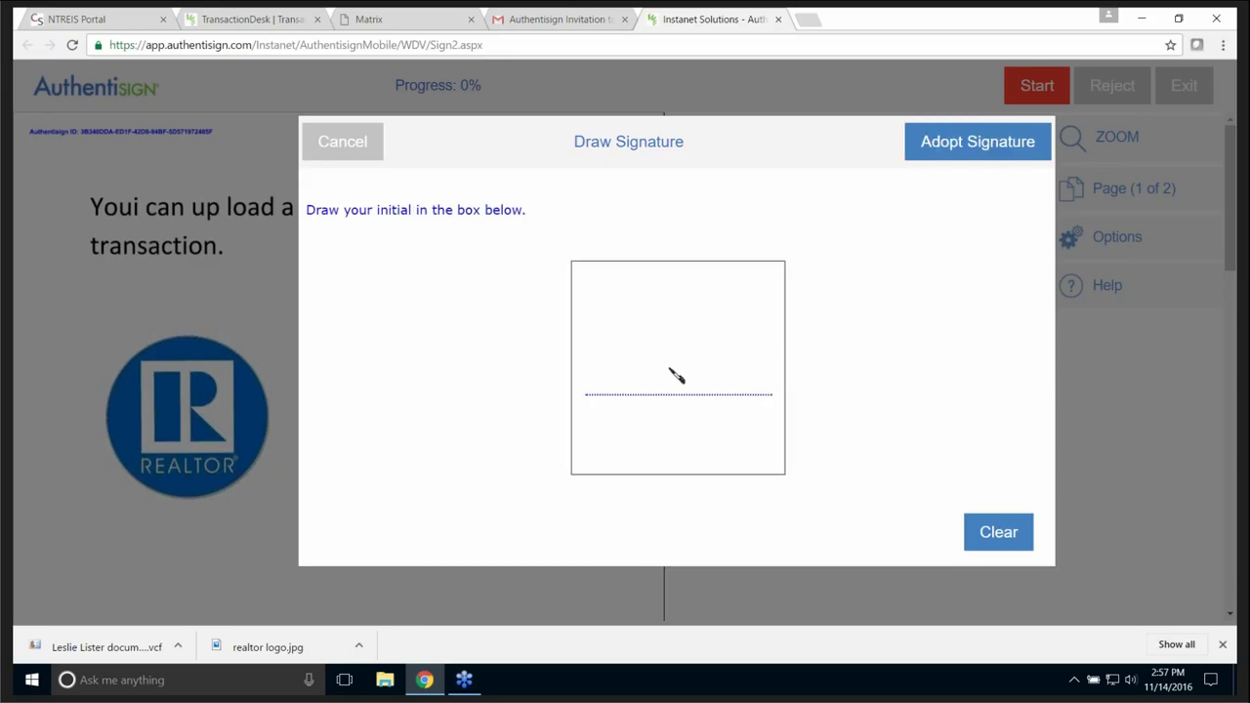
mouse_move(644, 412)
mouse_down()
mouse_move(683, 330)
mouse_move(572, 422)
mouse_up()
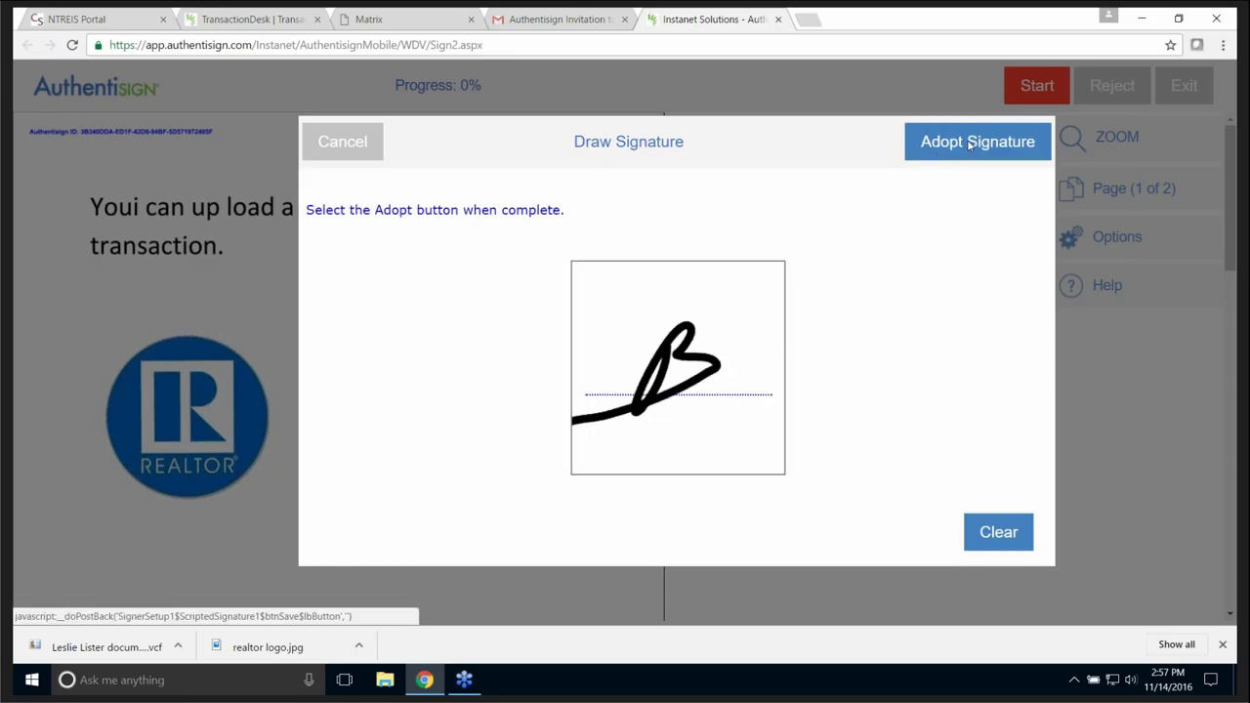
click(967, 142)
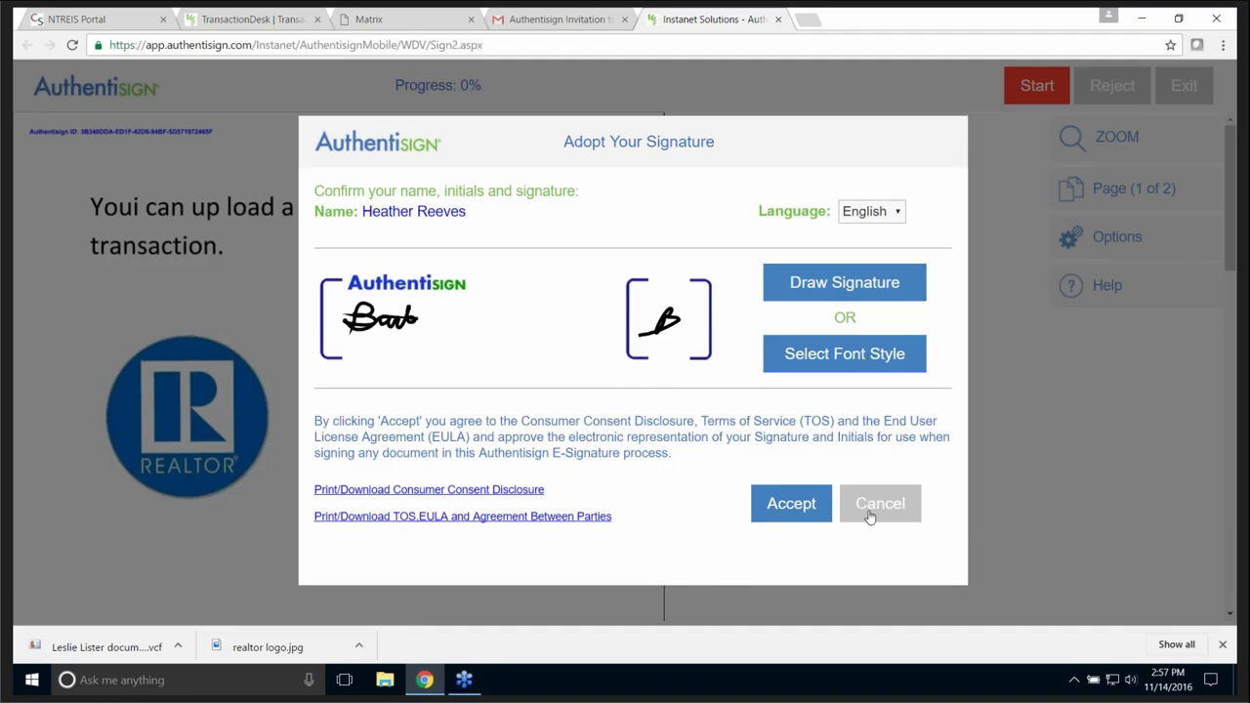
- Accept the drawn signature, then sign the signature field and the INITIAL field
click(787, 505)
click(359, 343)
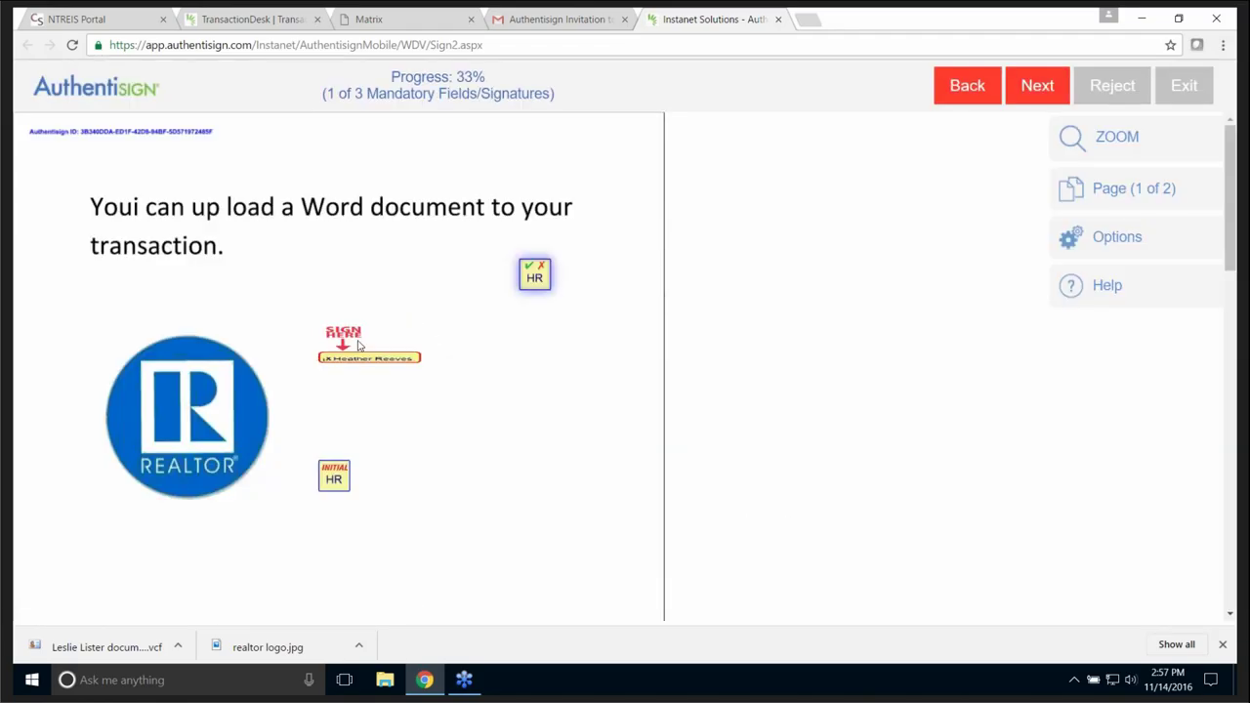
click(329, 475)
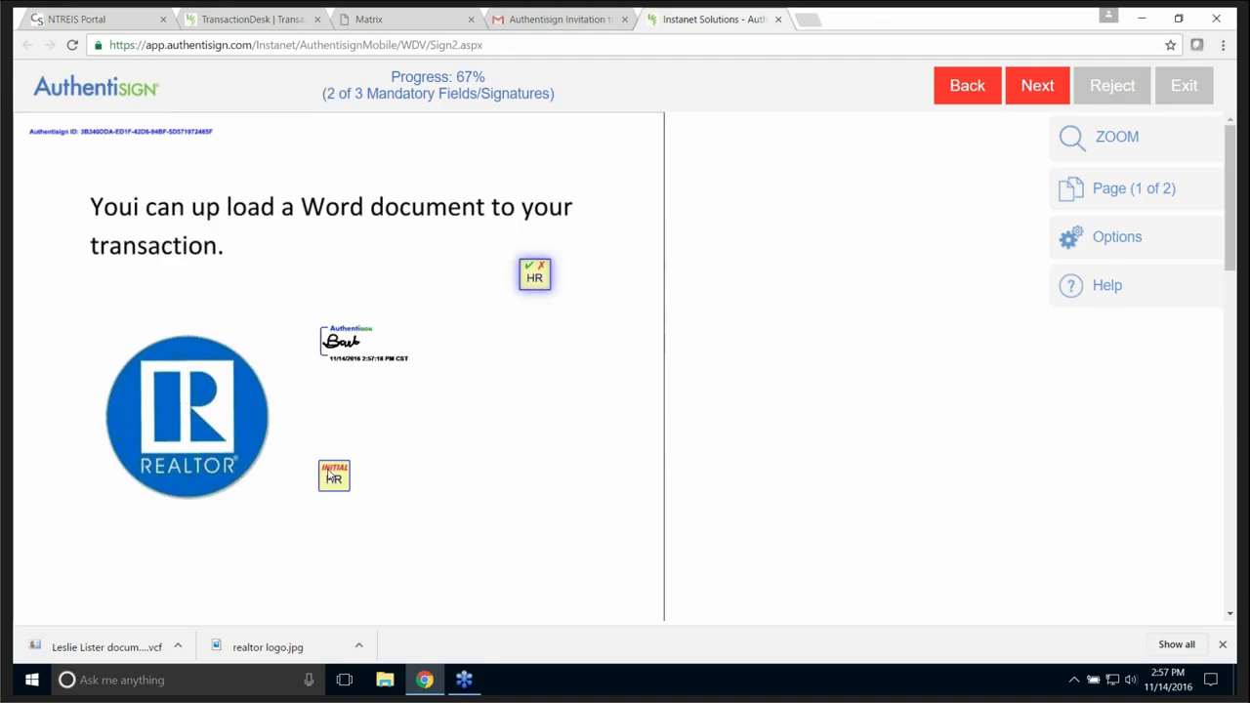
click(1040, 90)
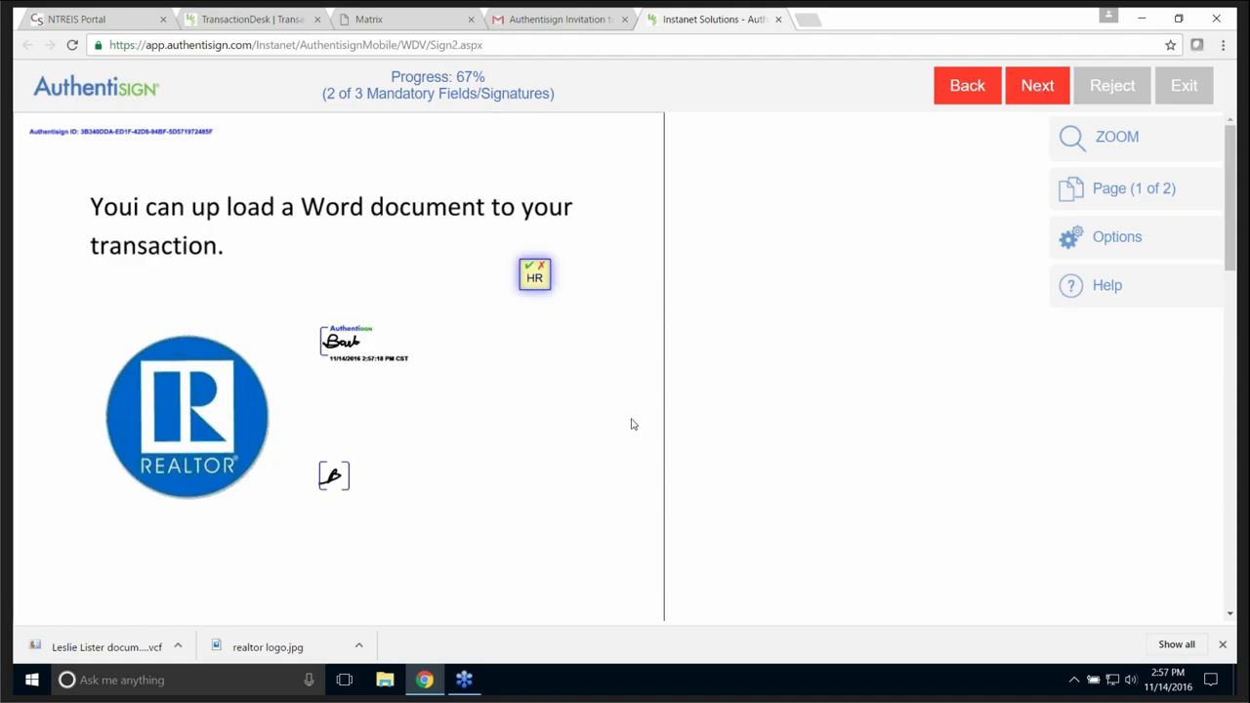
- Scroll through the document pages, then return to the TransactionDesk transactions list
scroll(586, 419, down, 5)
scroll(609, 453, down, 4)
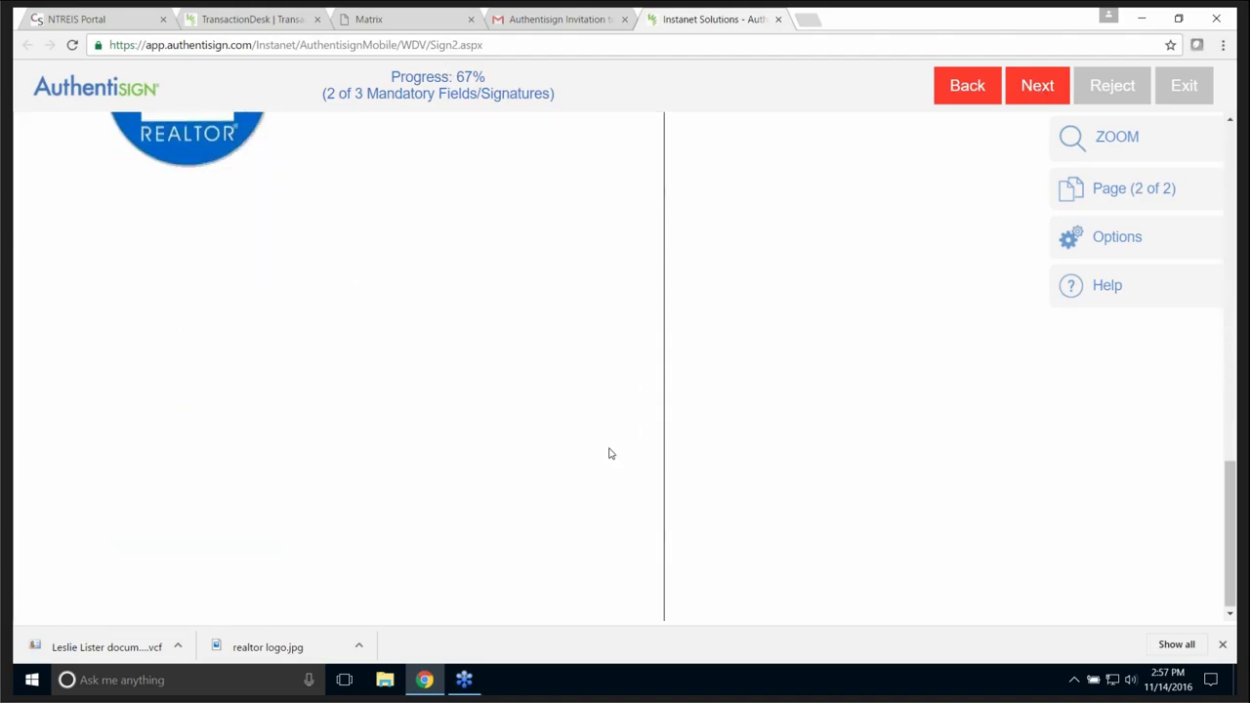
scroll(642, 432, up, 5)
scroll(558, 459, up, 3)
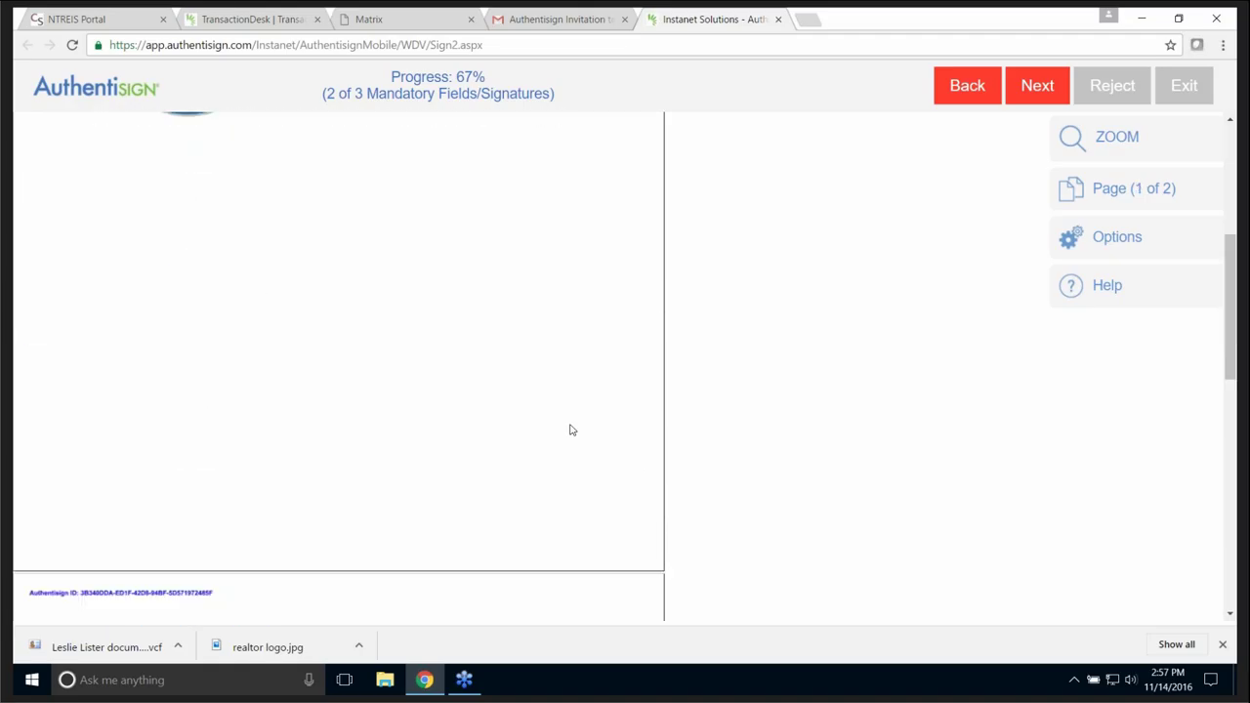
scroll(569, 427, down, 5)
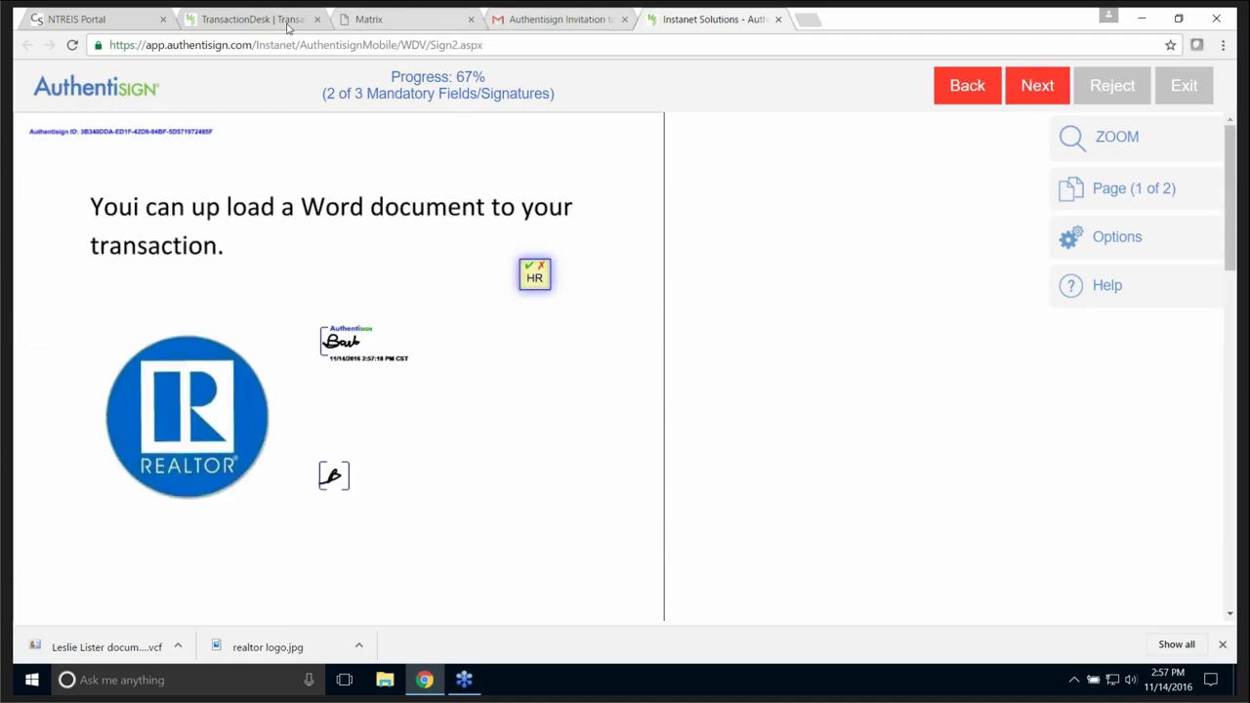
click(252, 19)
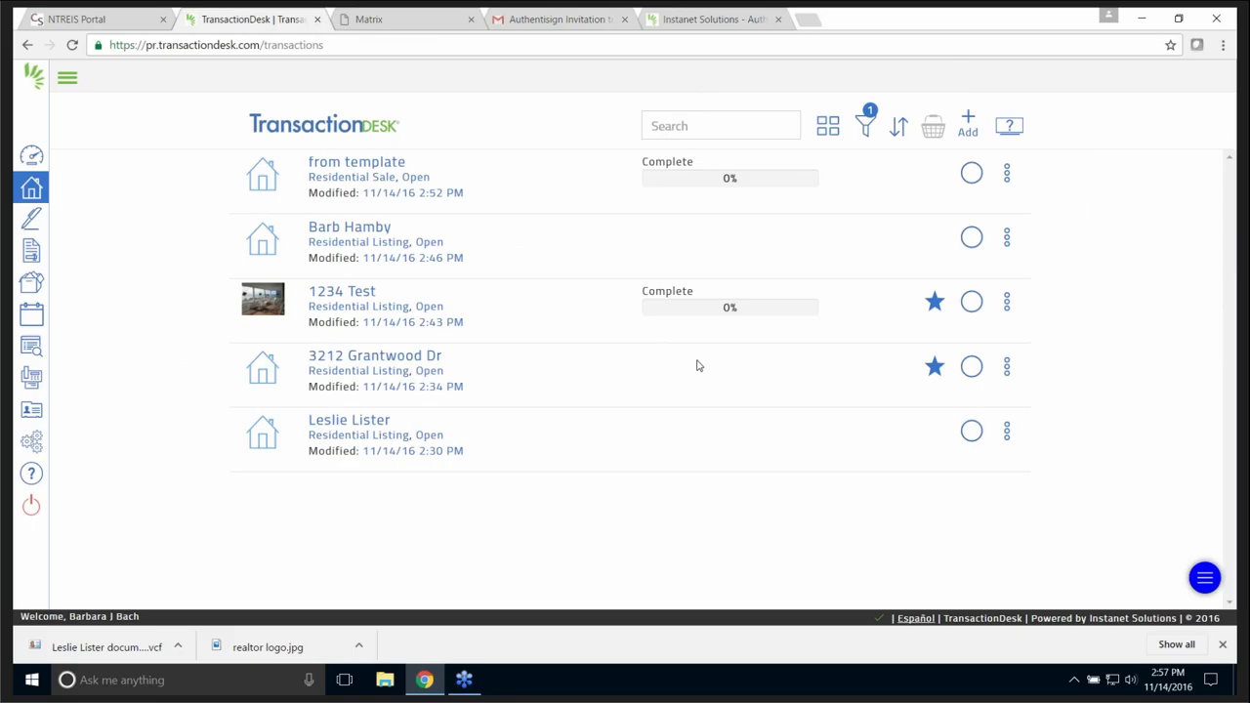